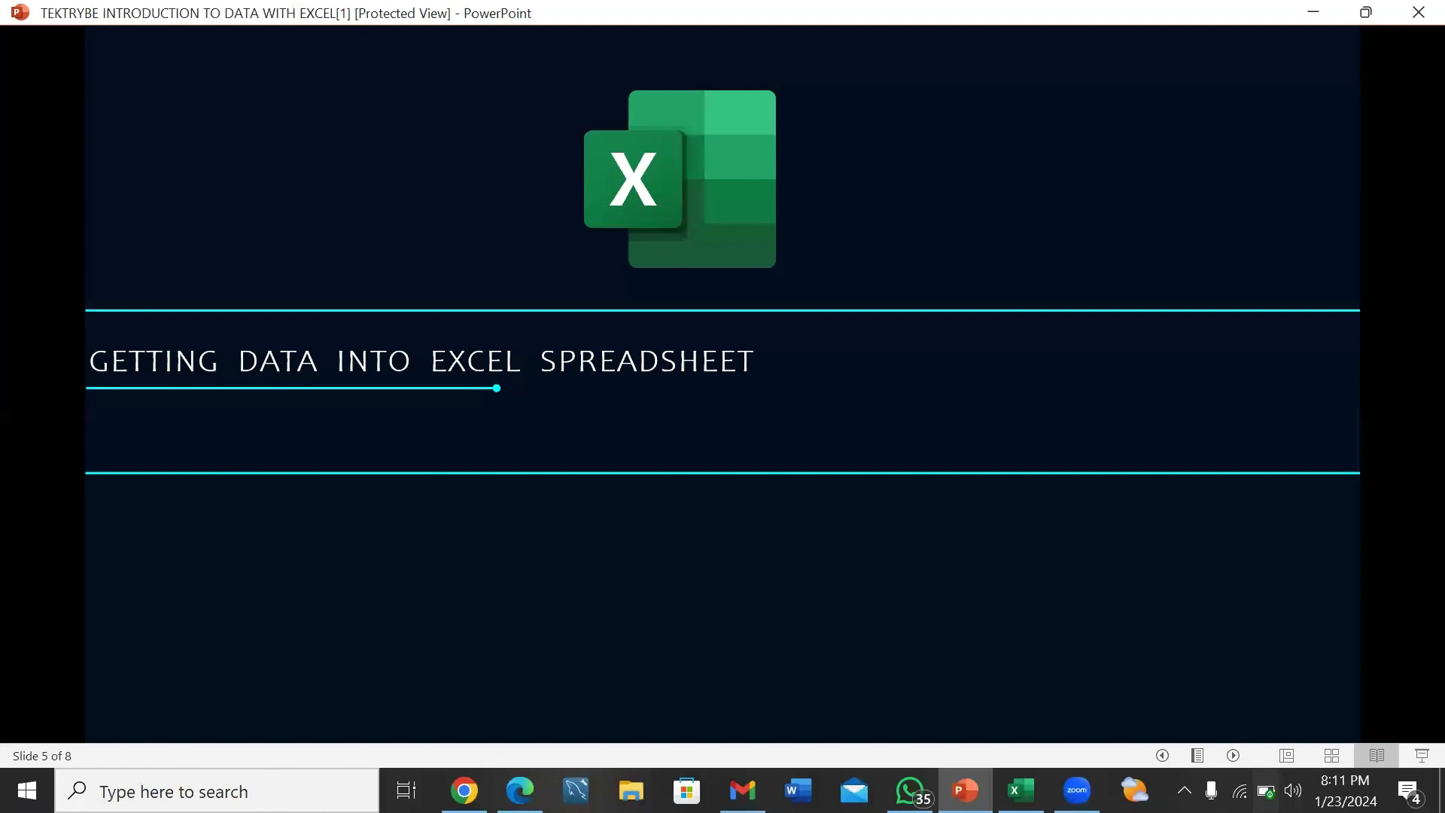
# - Advance the presentation to the slide on methods of getting data into Excel, and switch to the Sales Report DataSet workbook in Excel
pyautogui.press('Right')
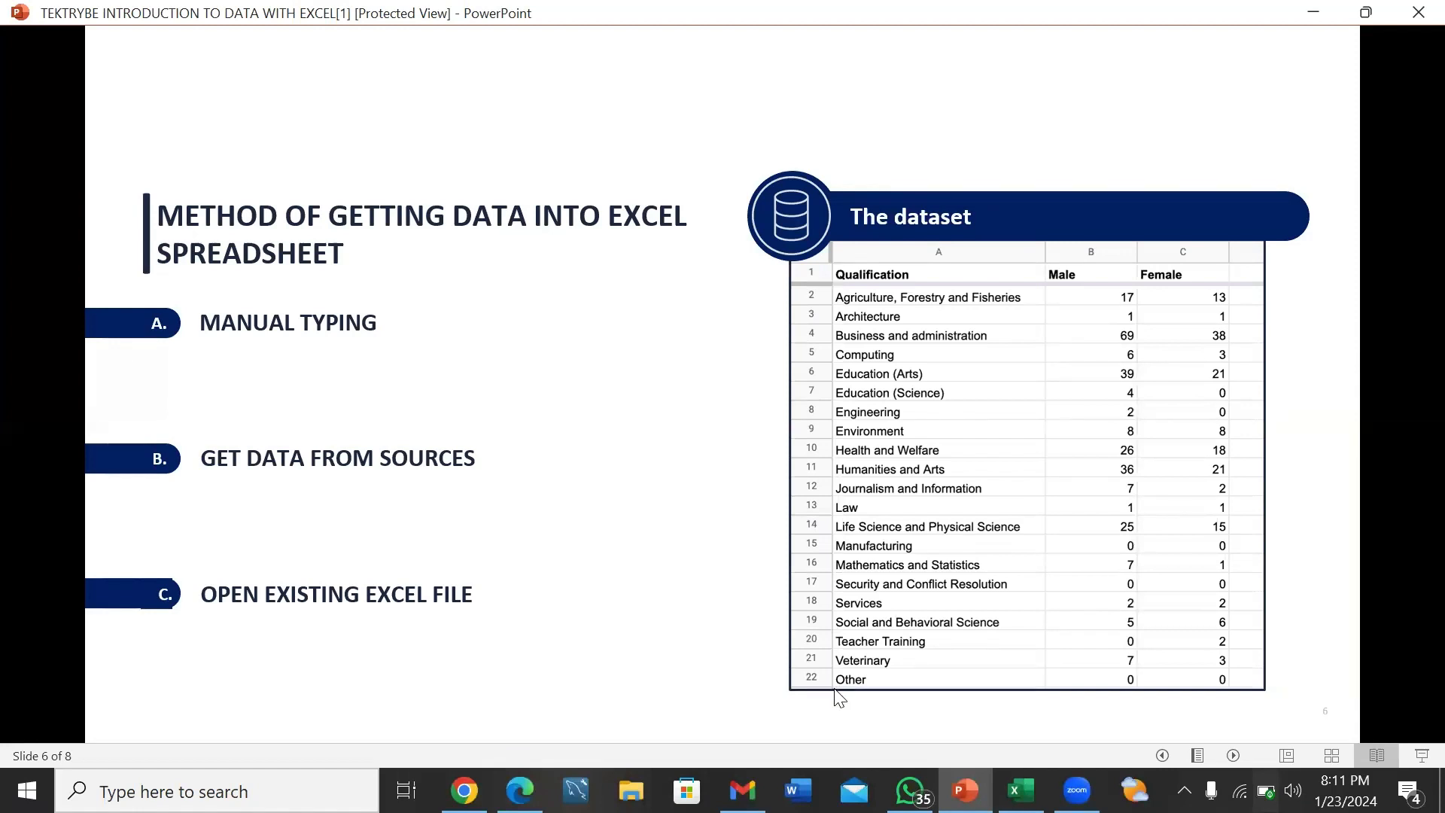
pyautogui.click(1021, 790)
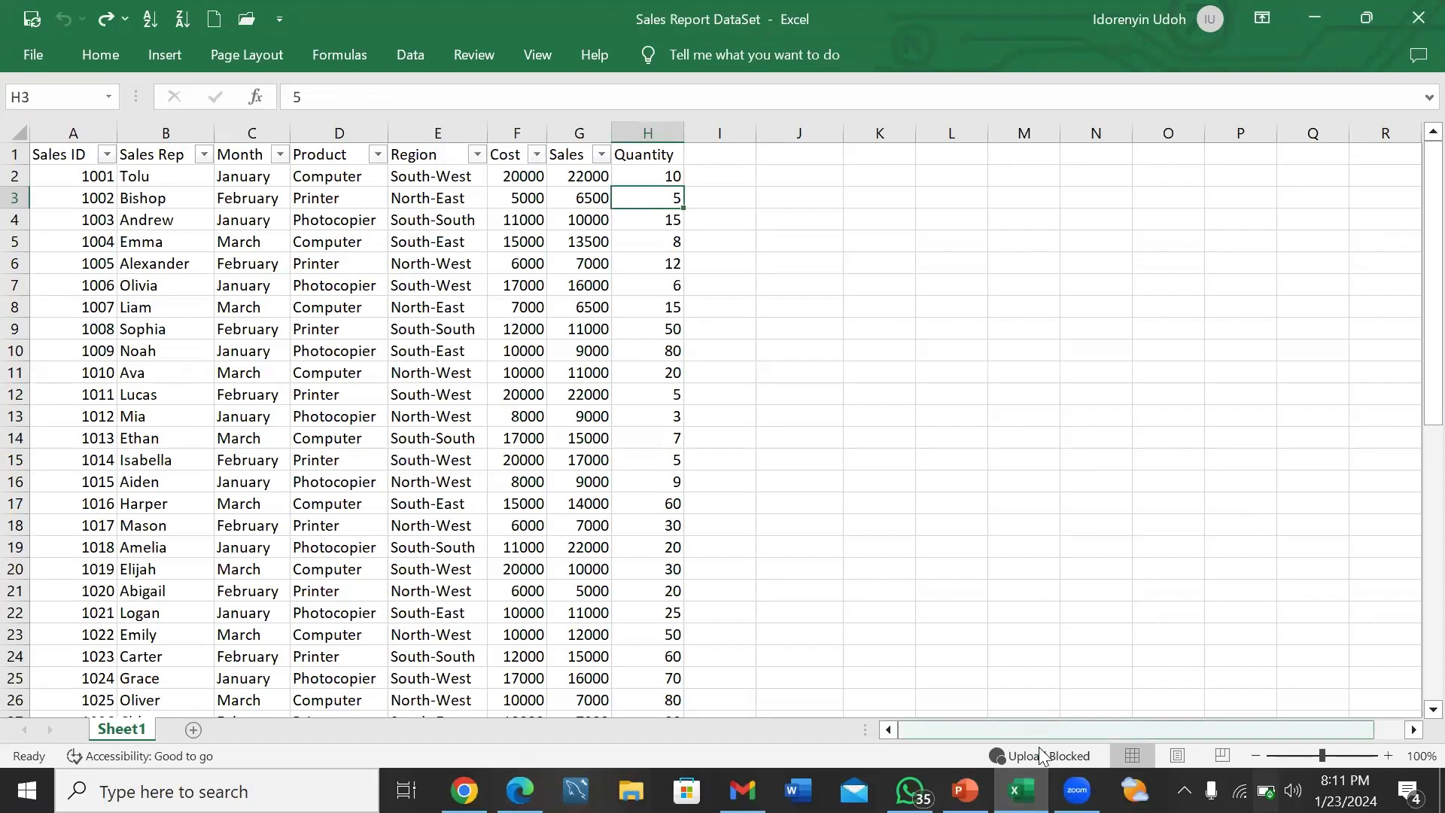
pyautogui.moveTo(1020, 790)
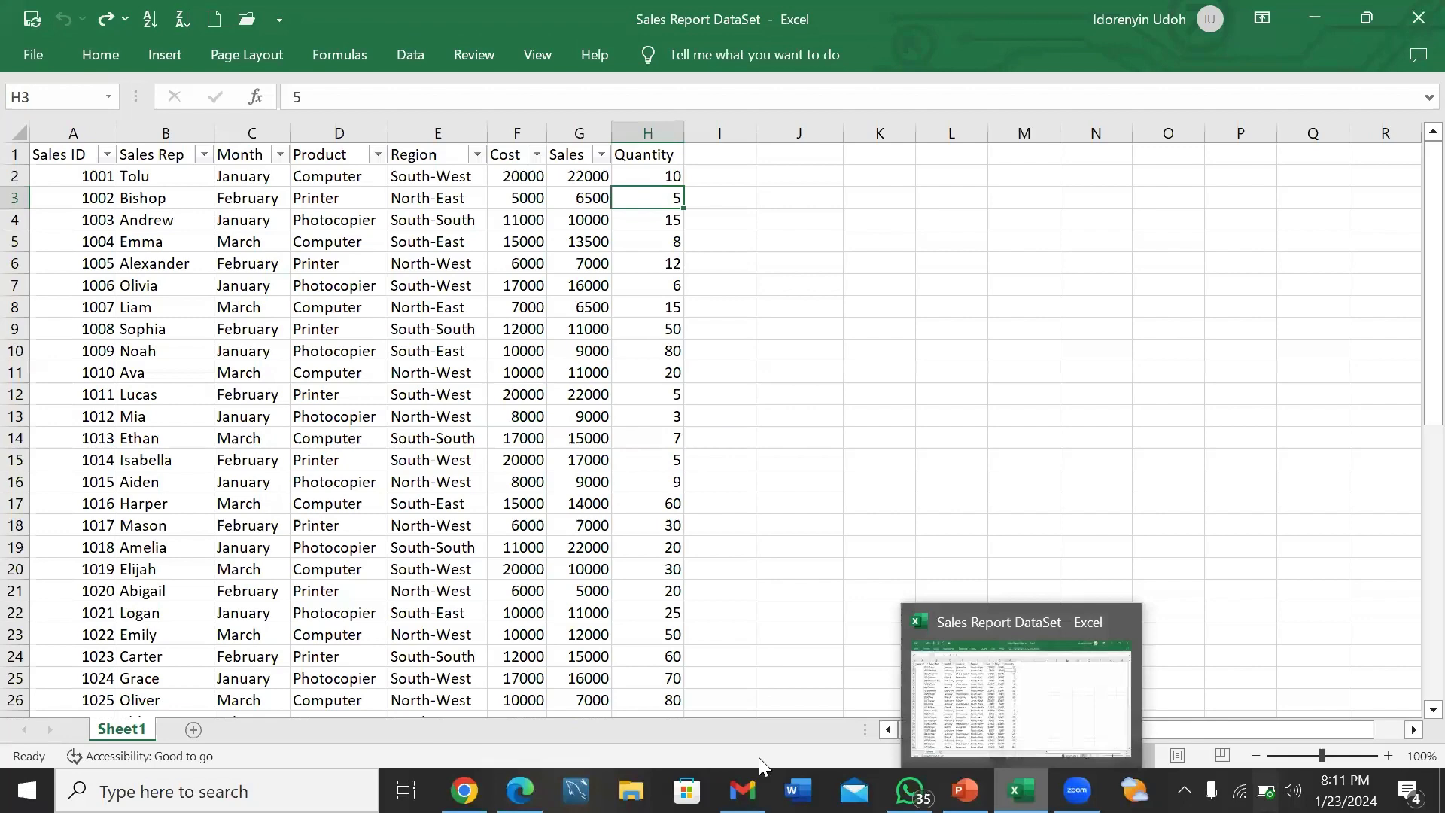
pyautogui.click(1021, 790)
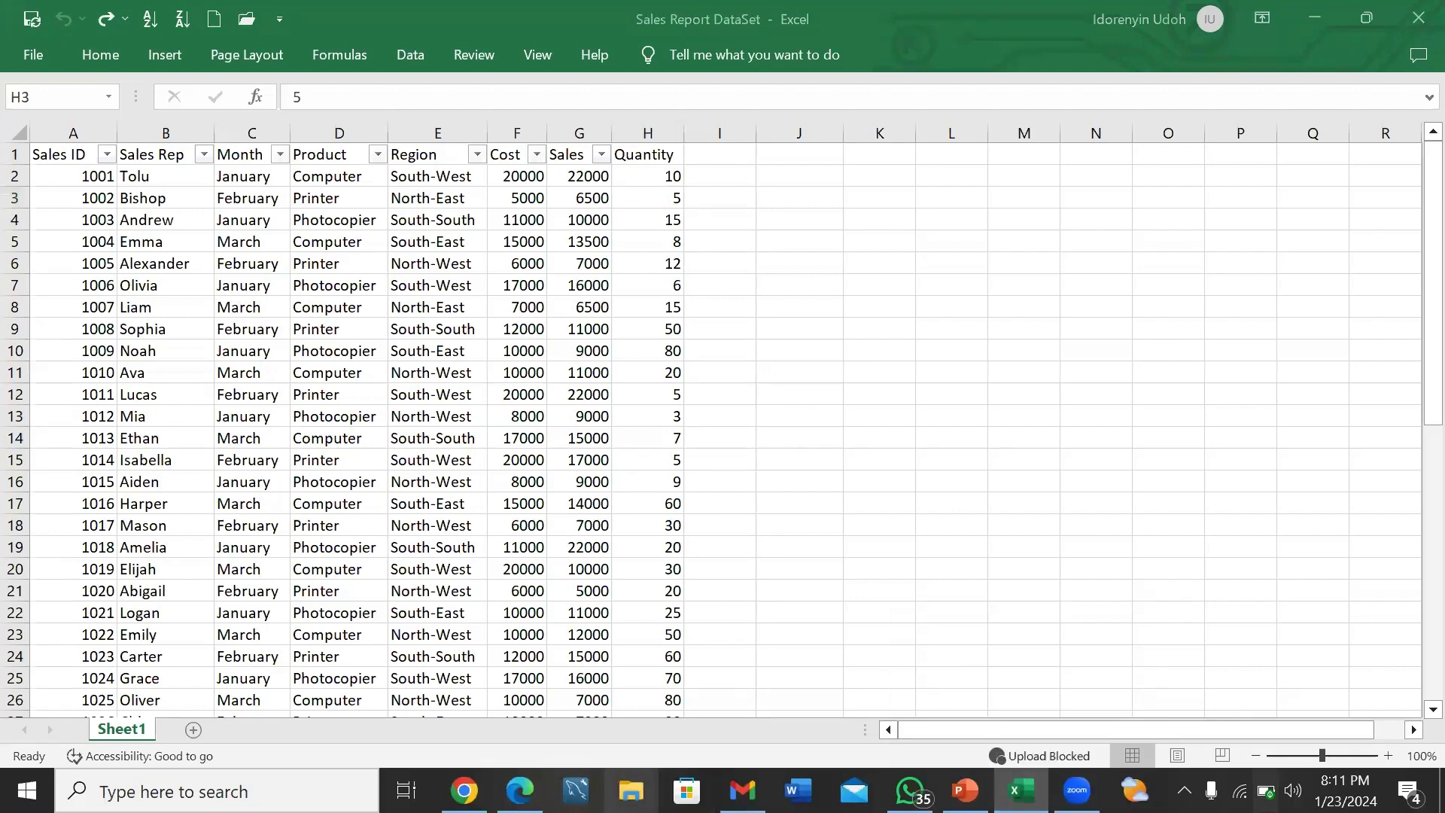
# - Find Excel through the Windows search and launch it with a new blank workbook
pyautogui.click(630, 790)
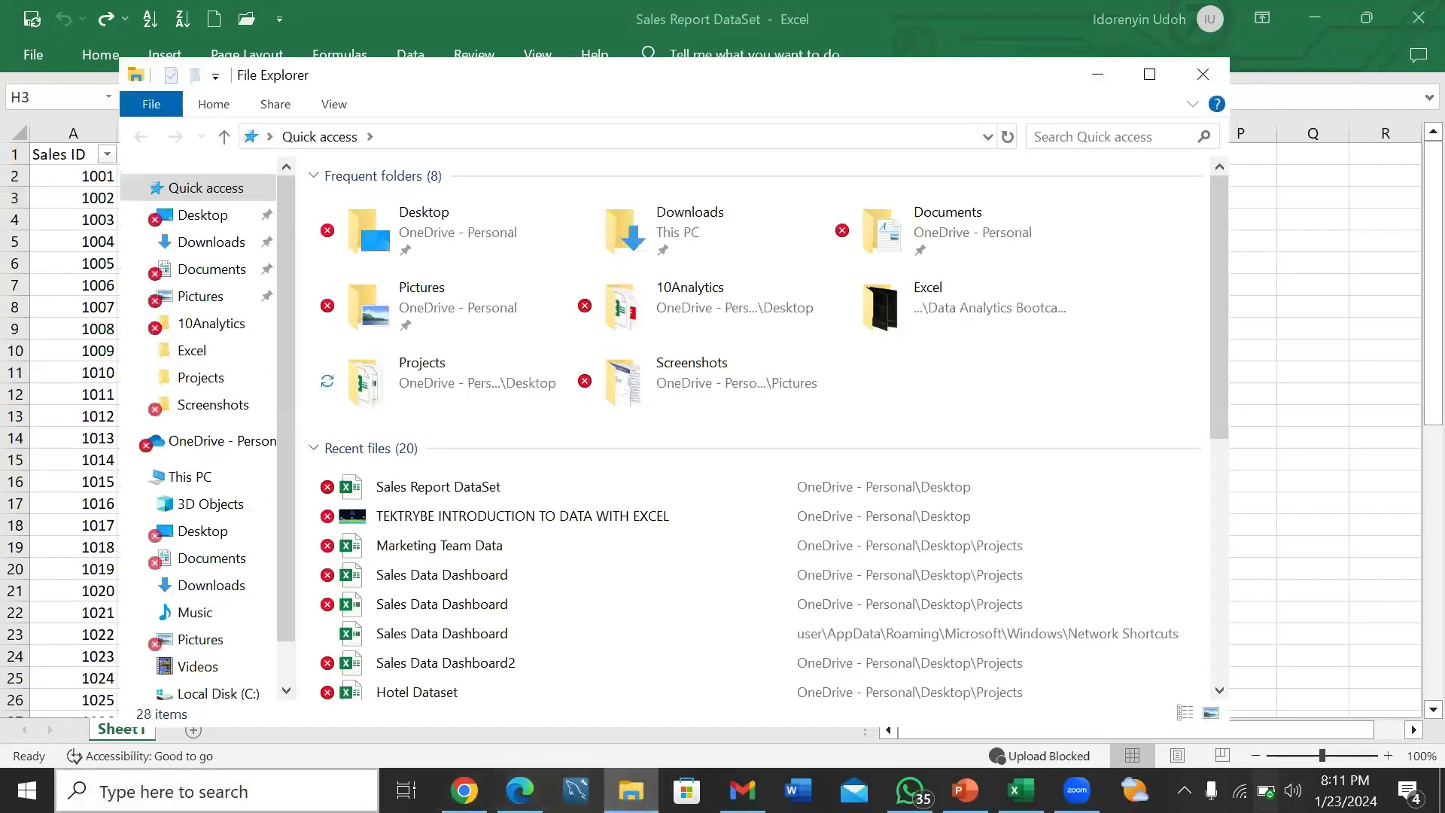
pyautogui.press('super+s')
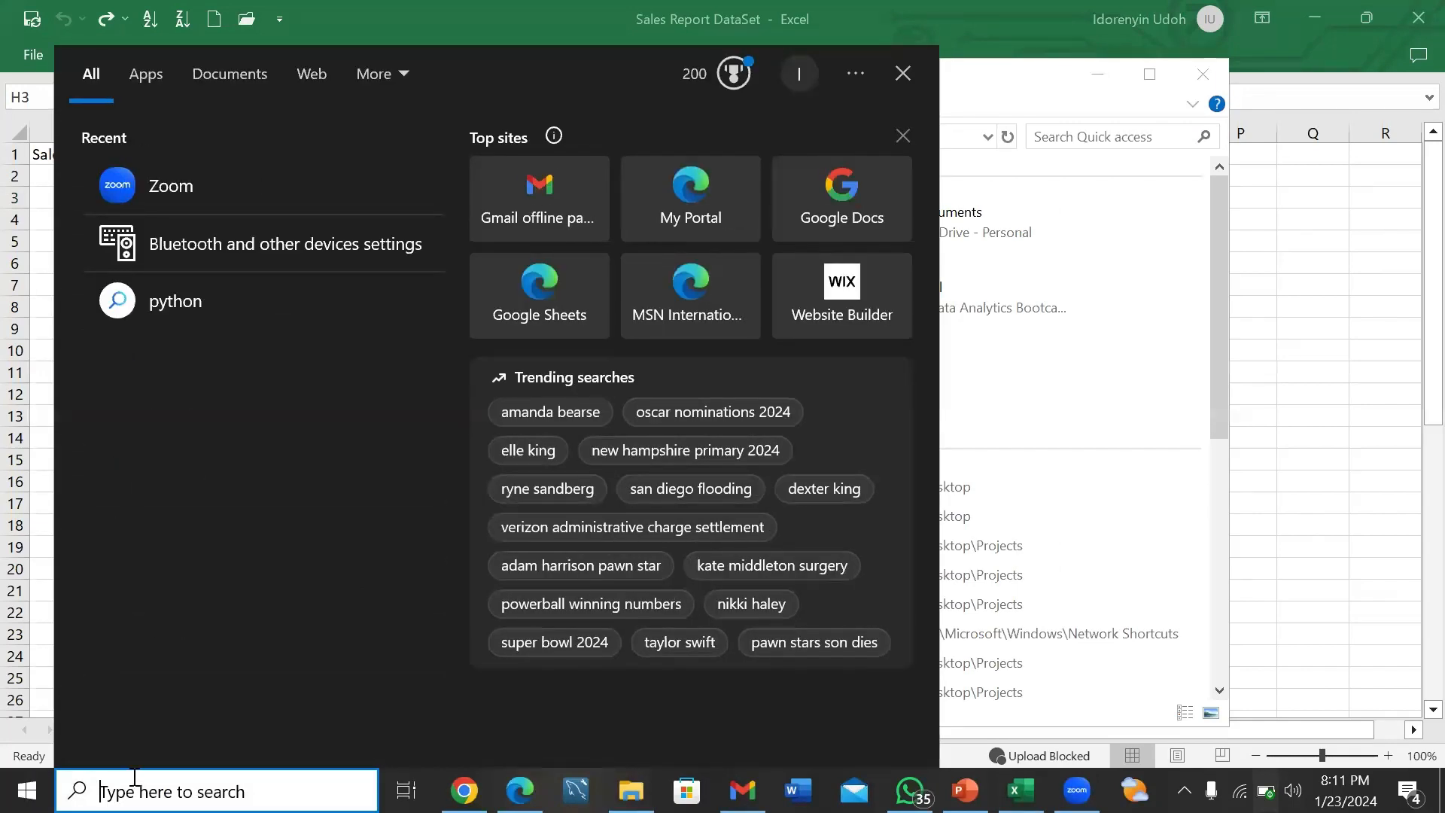
pyautogui.write('WE')
pyautogui.press('BackSpace')
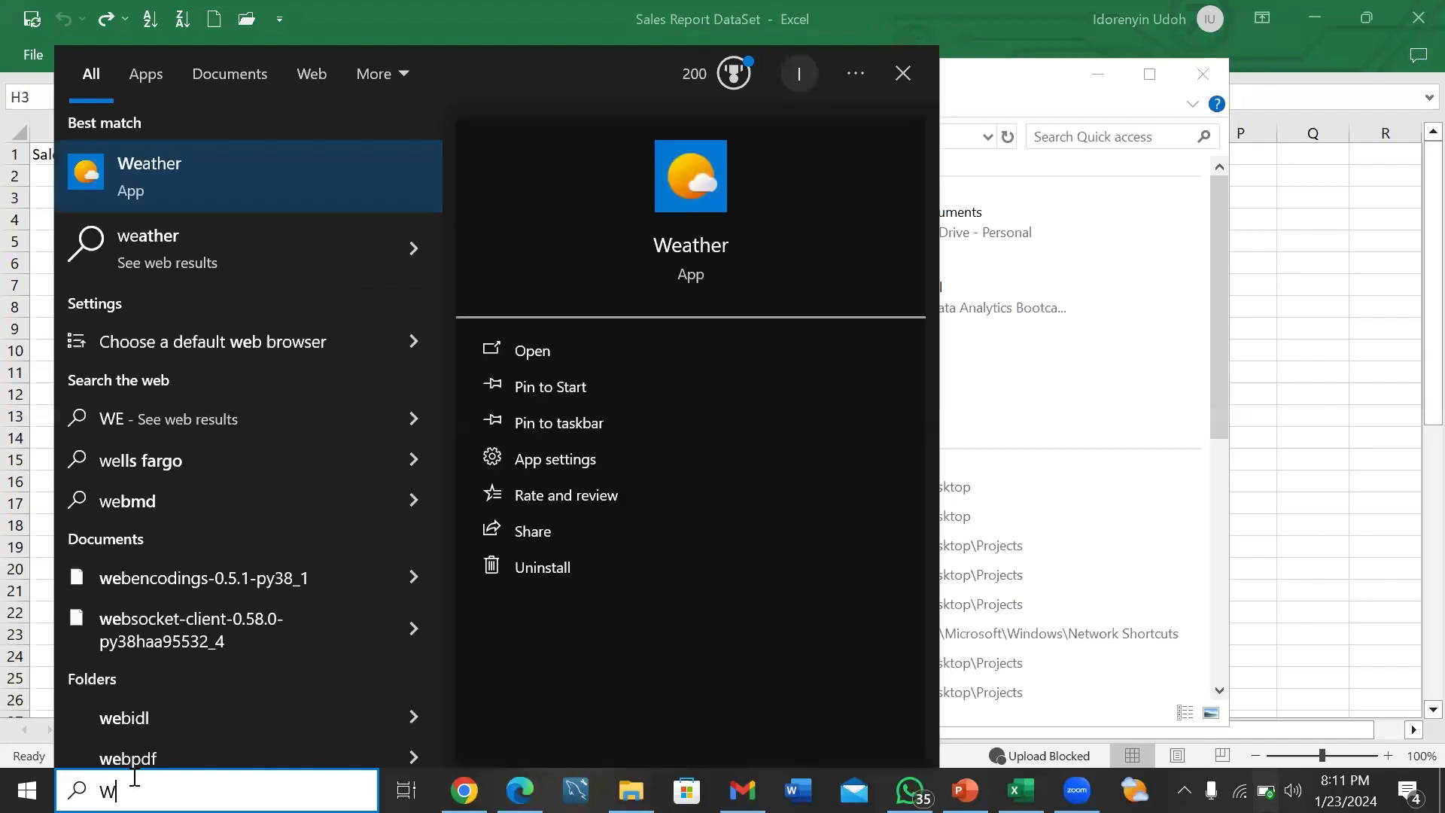
pyautogui.press('BackSpace')
pyautogui.write('EX')
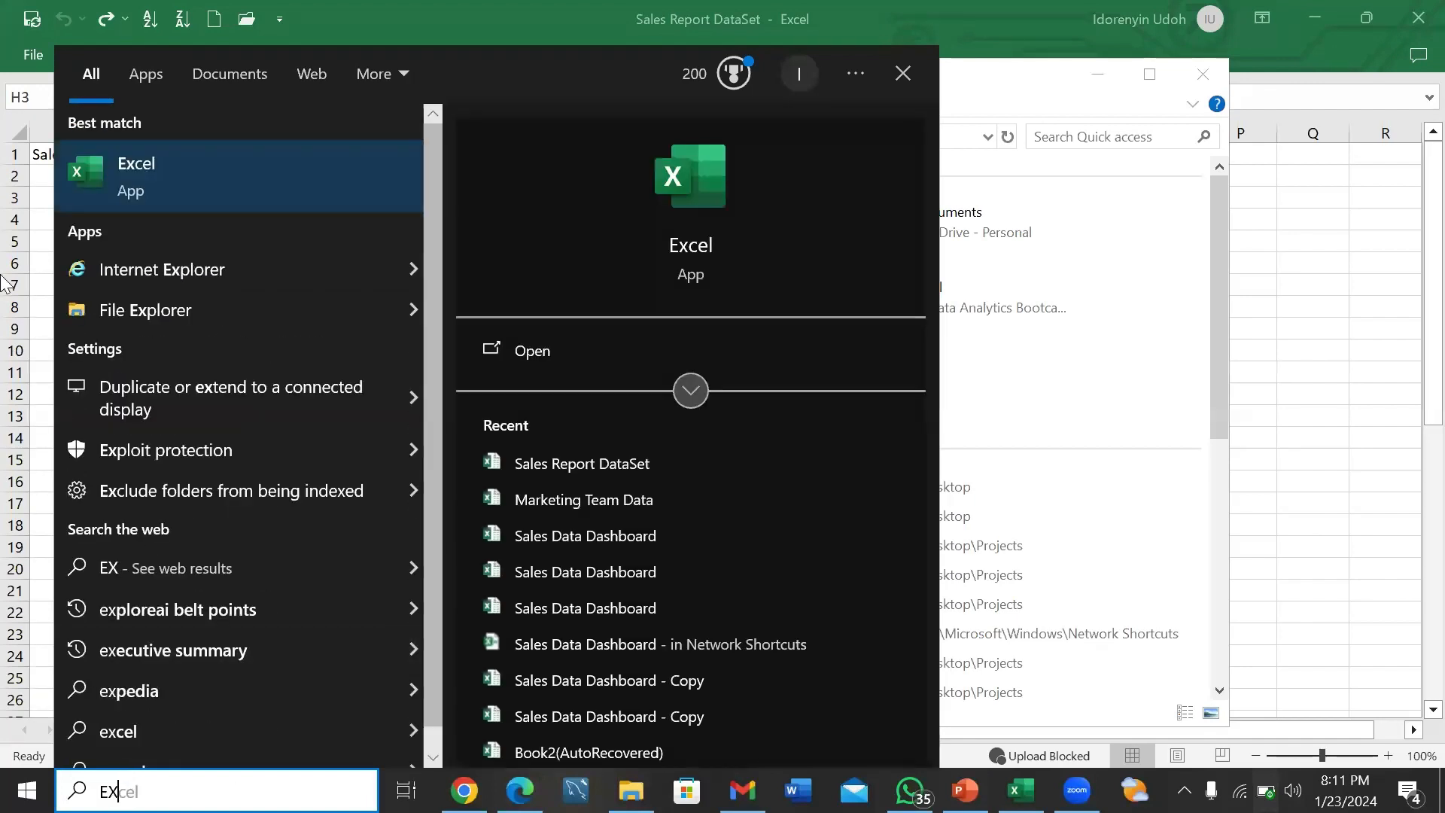
pyautogui.click(157, 151)
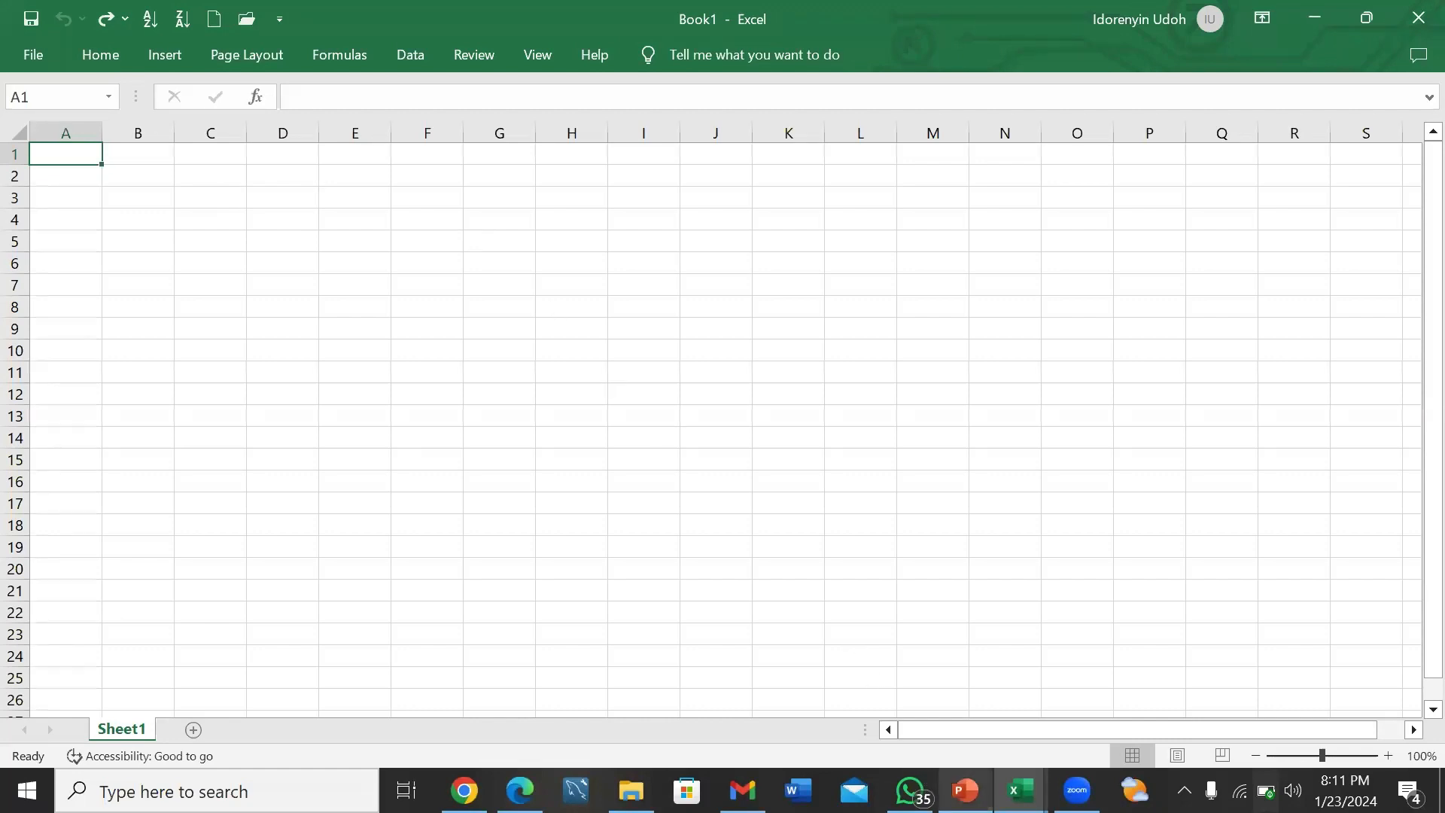
# - Switch between the PowerPoint slide on data-entry methods, the blank Book1 workbook and the Sales Report DataSet workbook to compare them
pyautogui.click(964, 790)
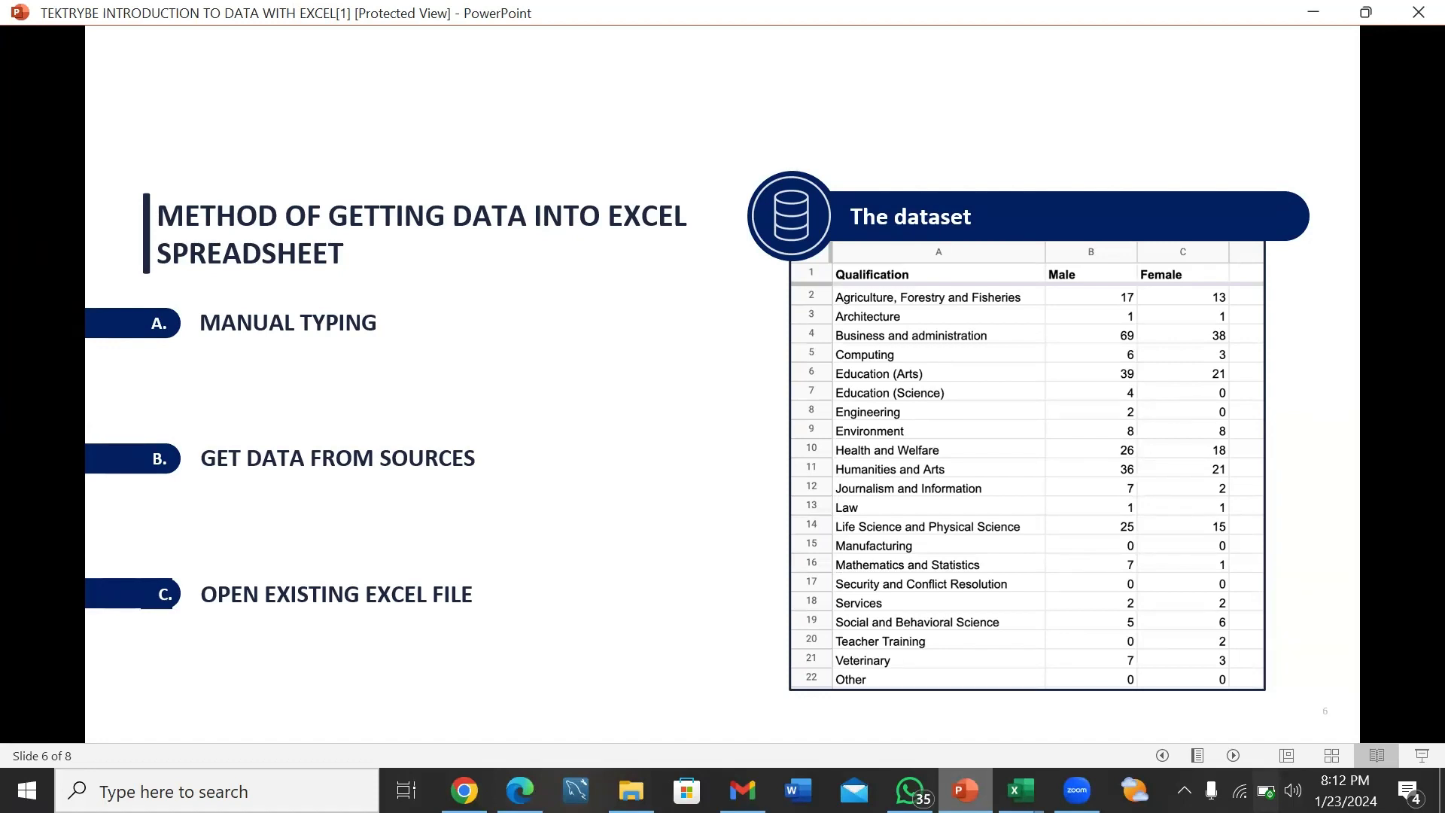
pyautogui.click(1019, 790)
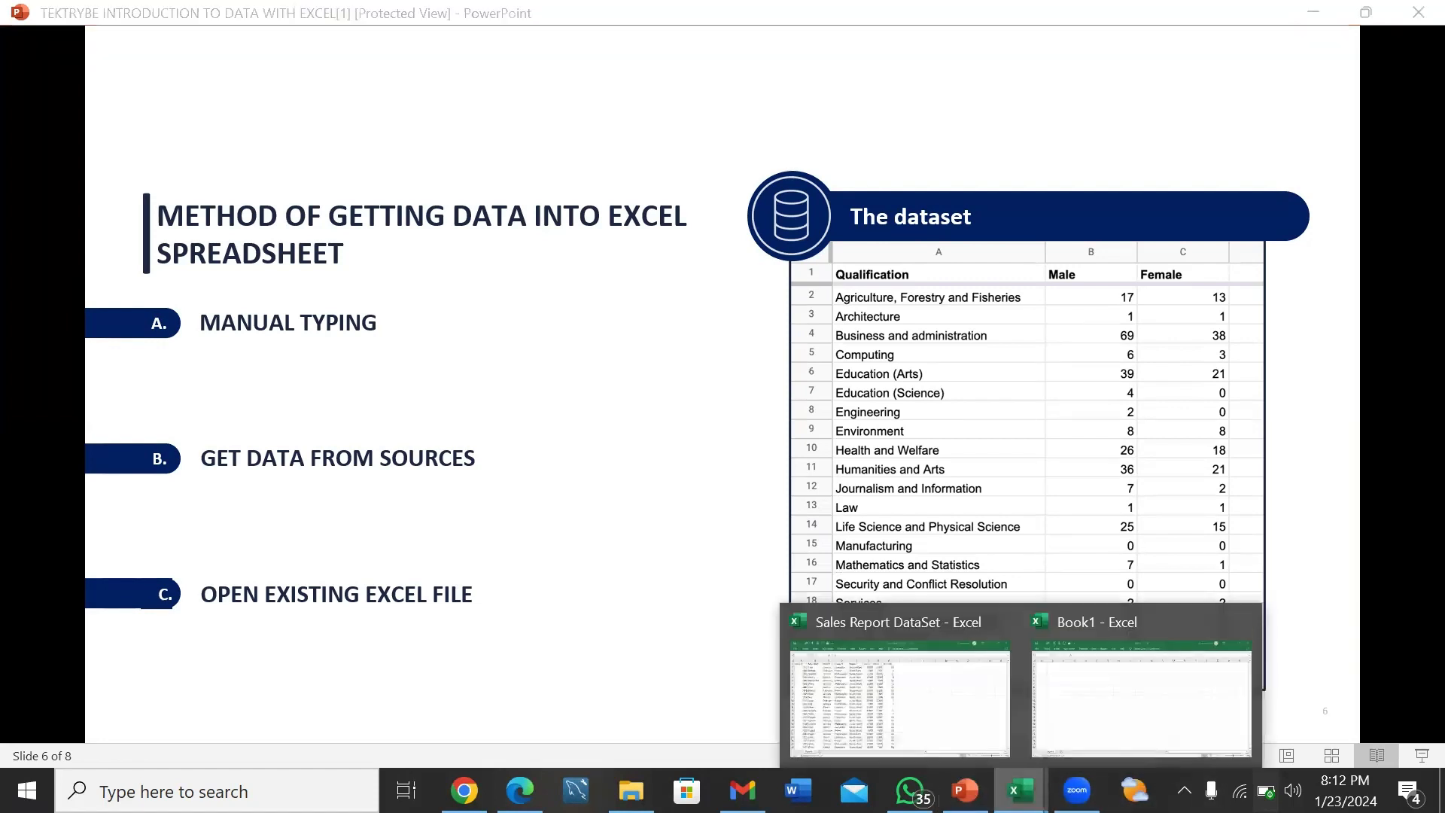
pyautogui.click(1082, 739)
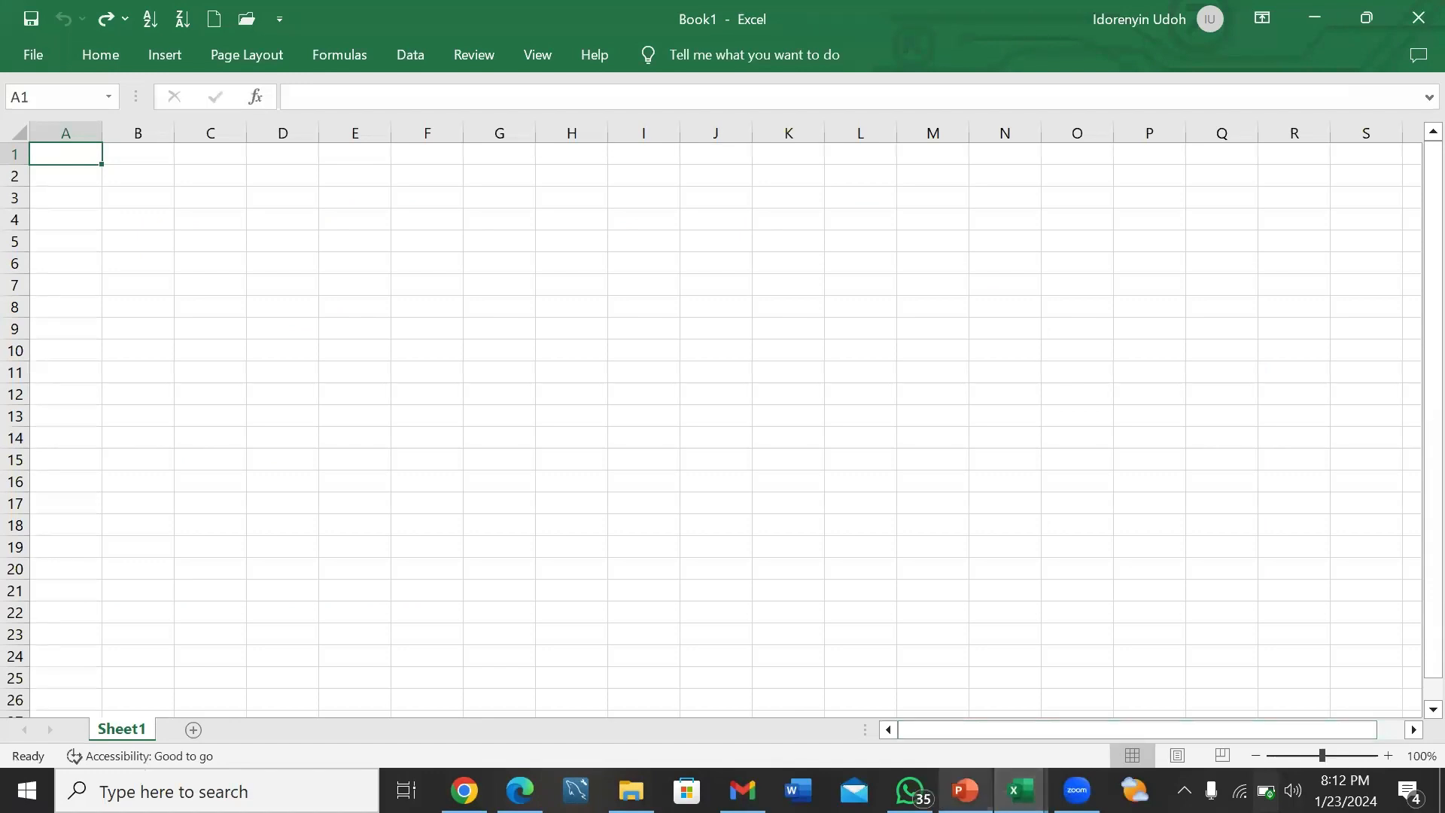
pyautogui.click(1020, 790)
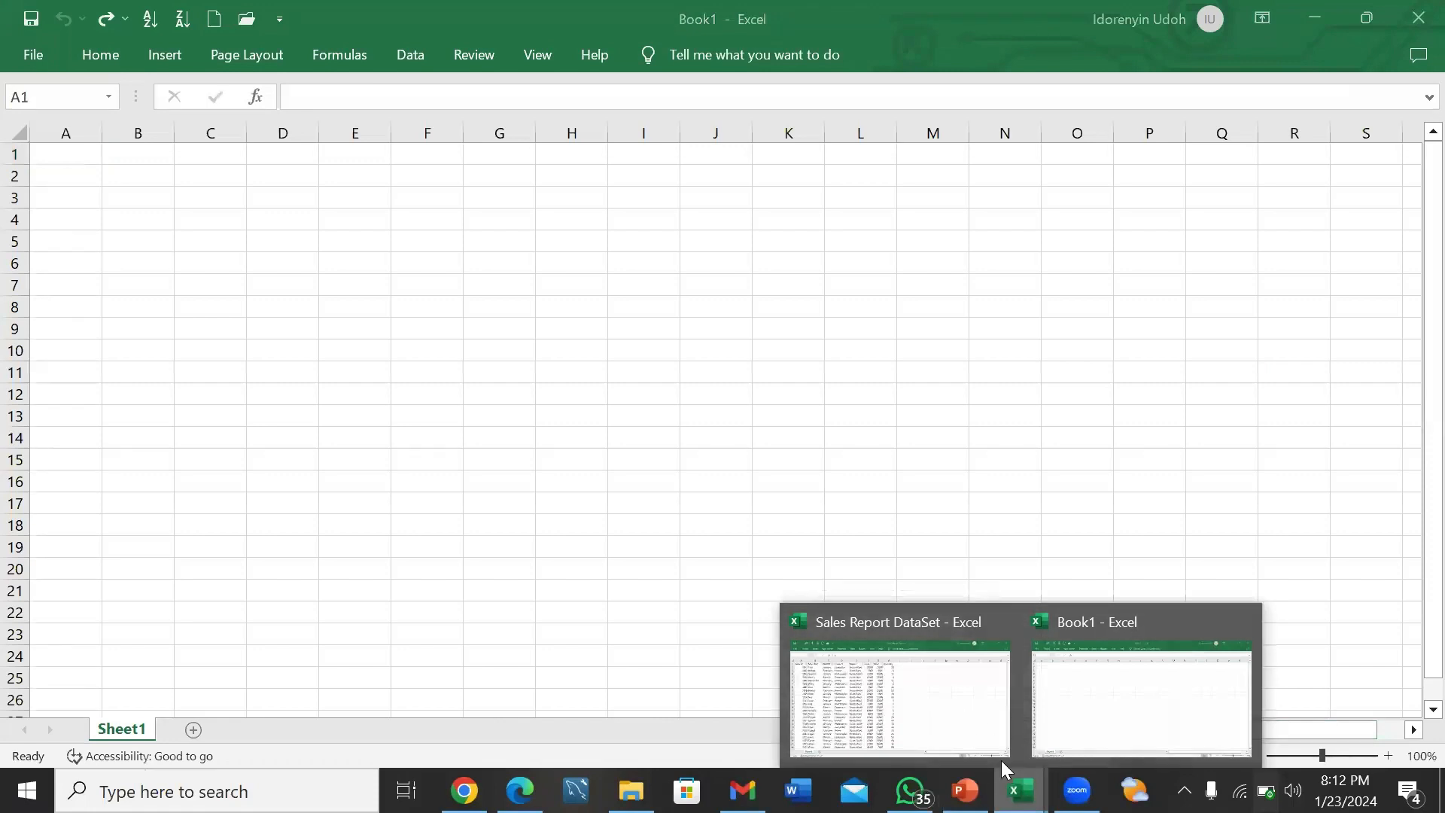
pyautogui.click(962, 703)
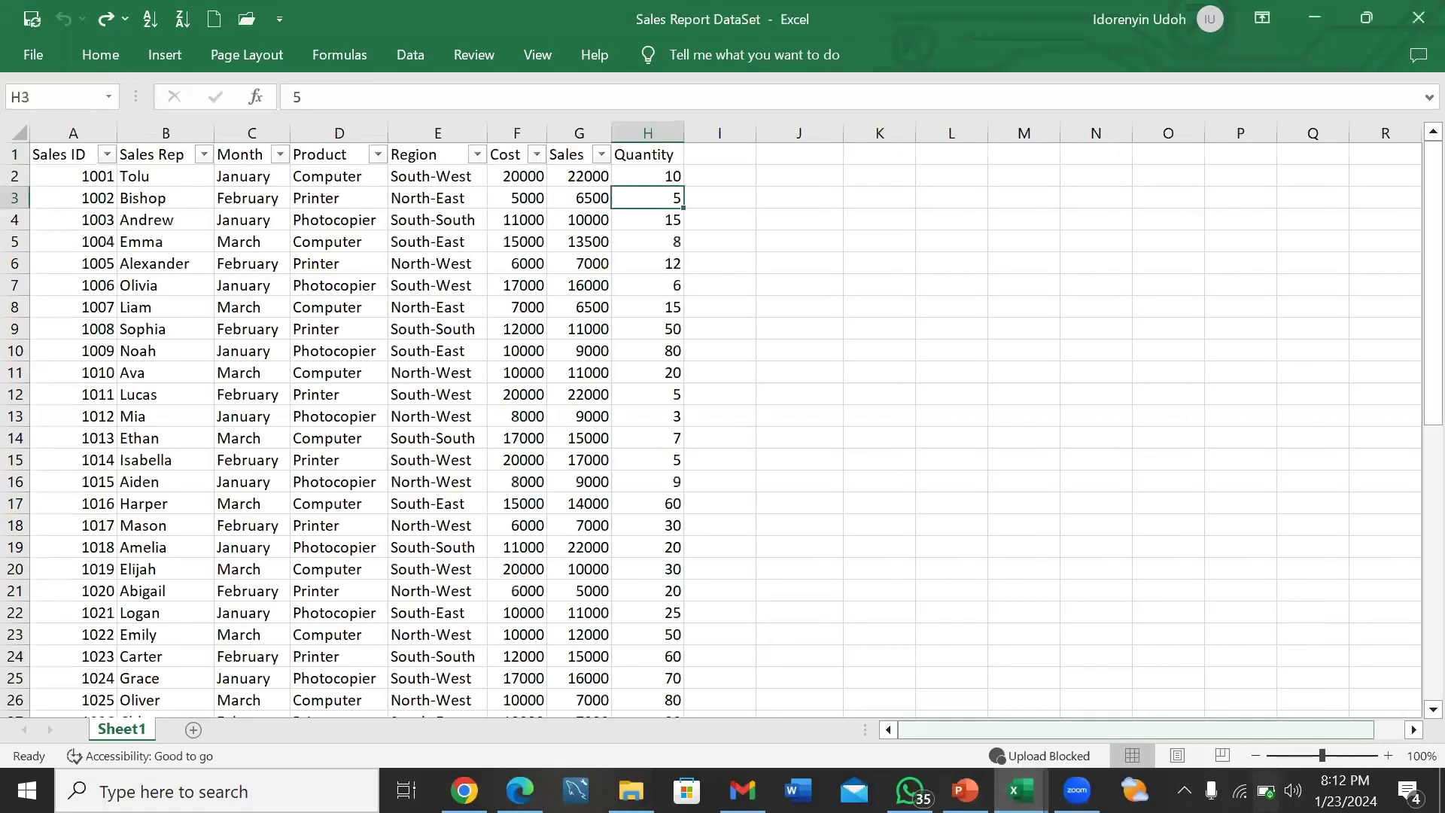
pyautogui.click(966, 790)
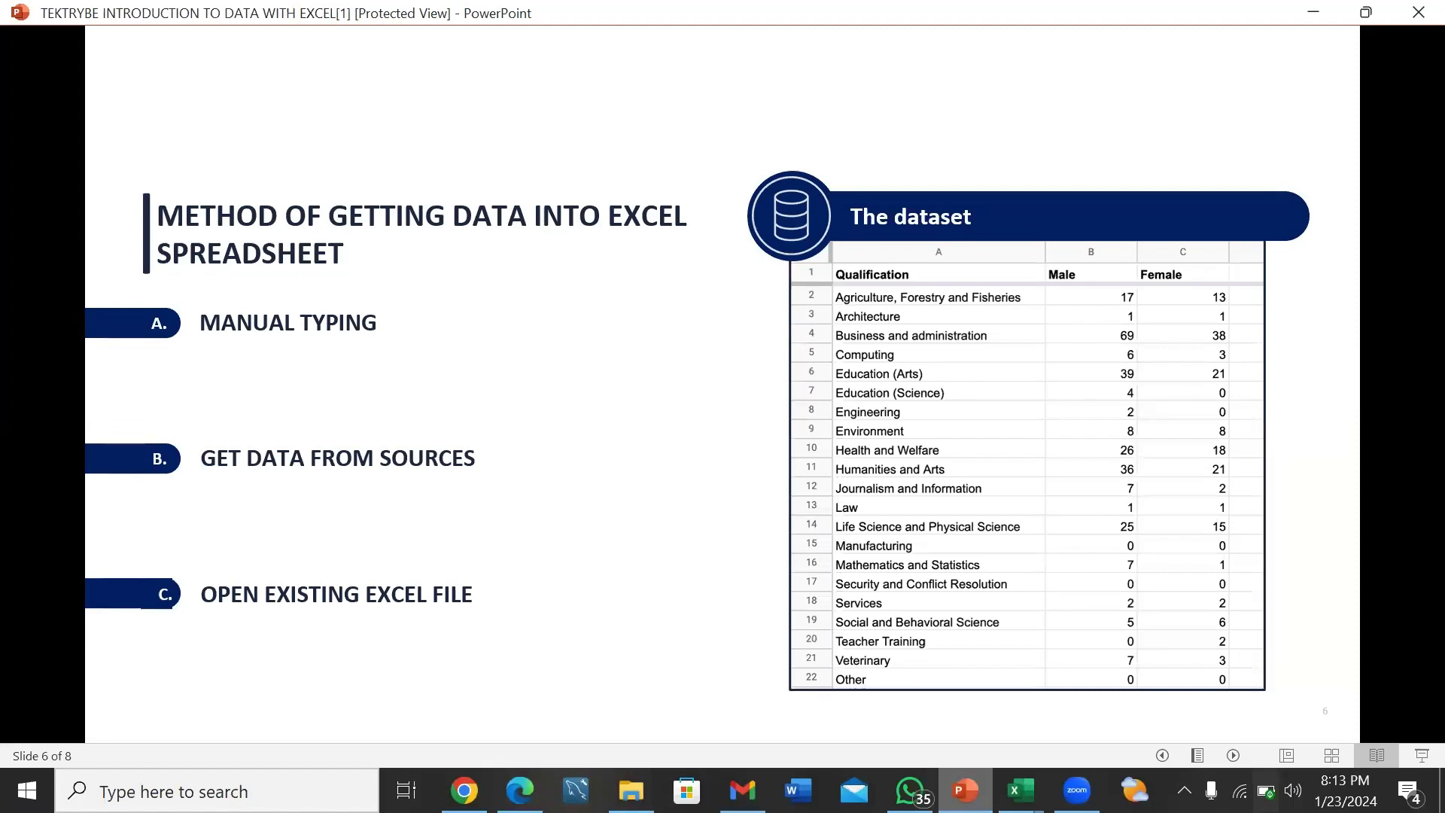
pyautogui.click(1020, 790)
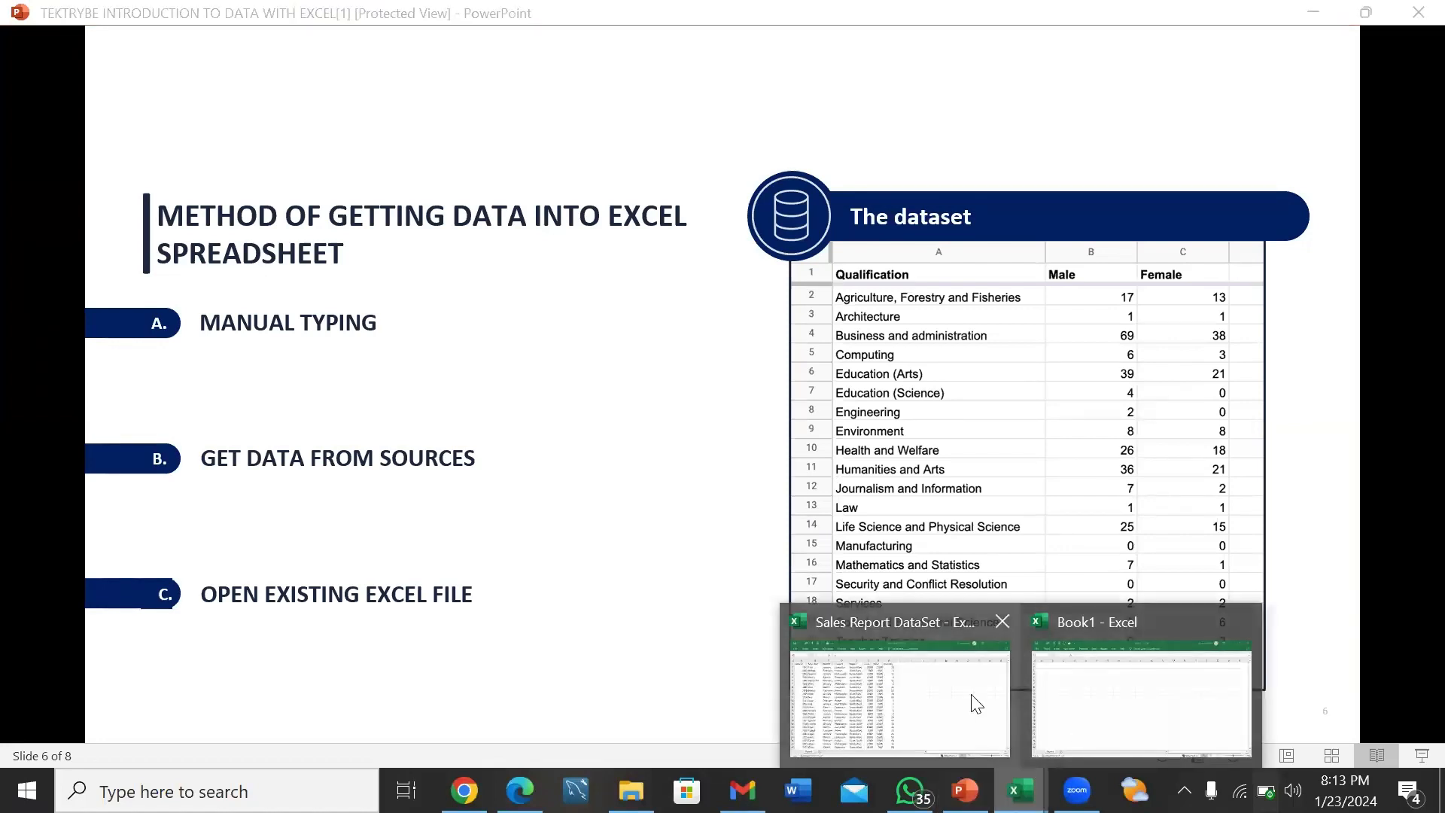
pyautogui.click(870, 641)
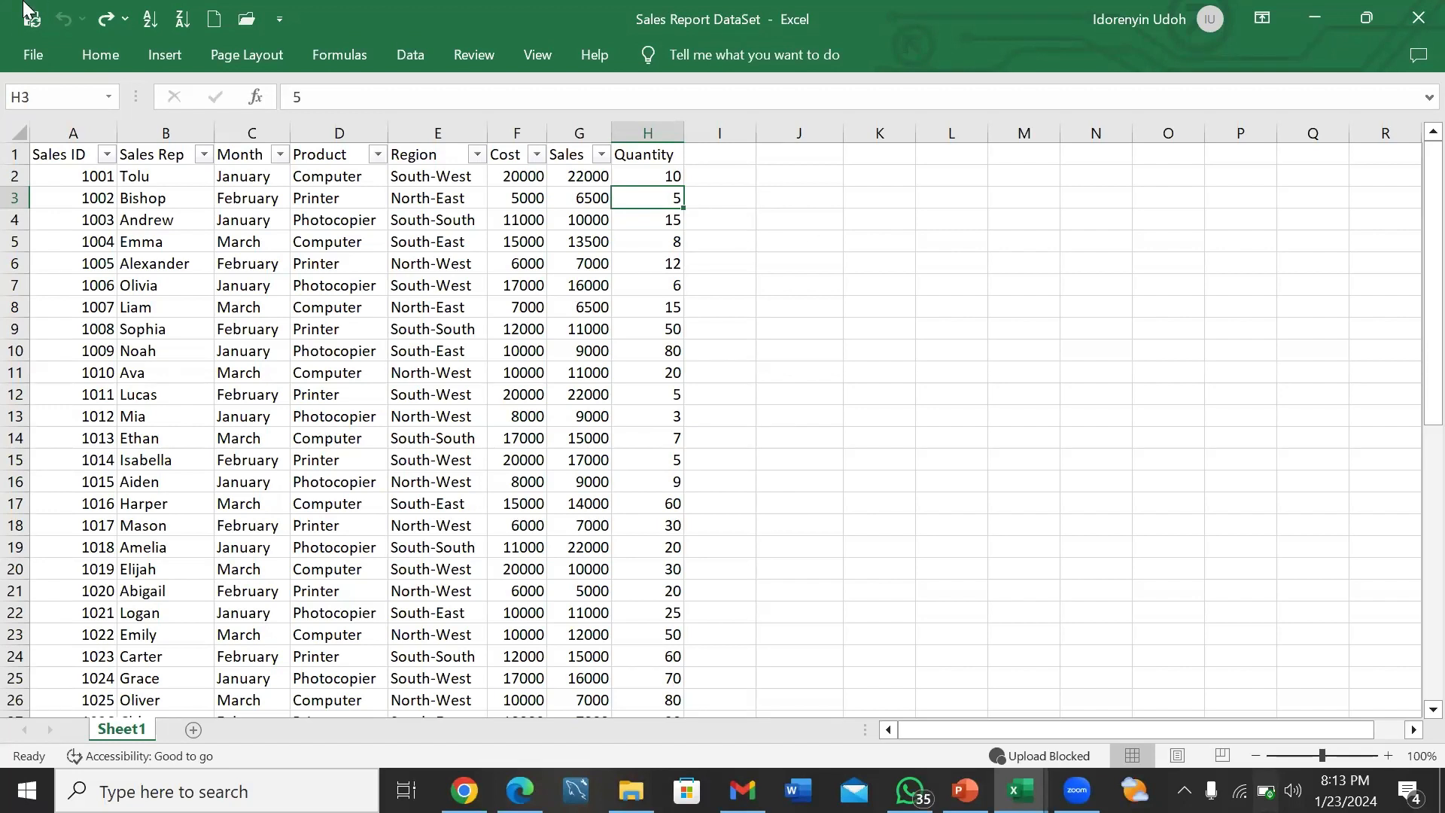
# - Switch back to the PowerPoint presentation and advance it to the "Working With Your Data" slide
pyautogui.click(909, 790)
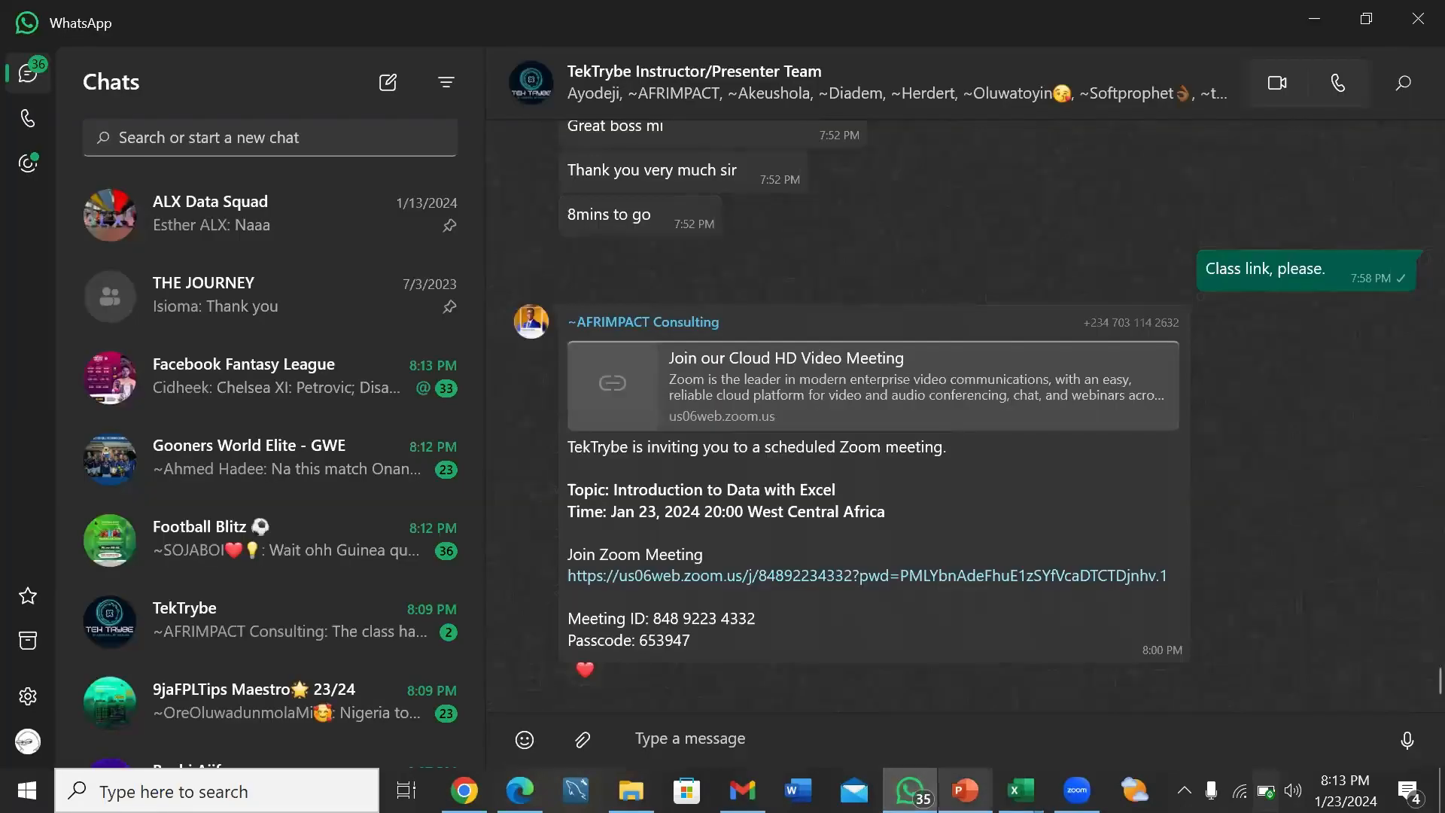
pyautogui.click(964, 790)
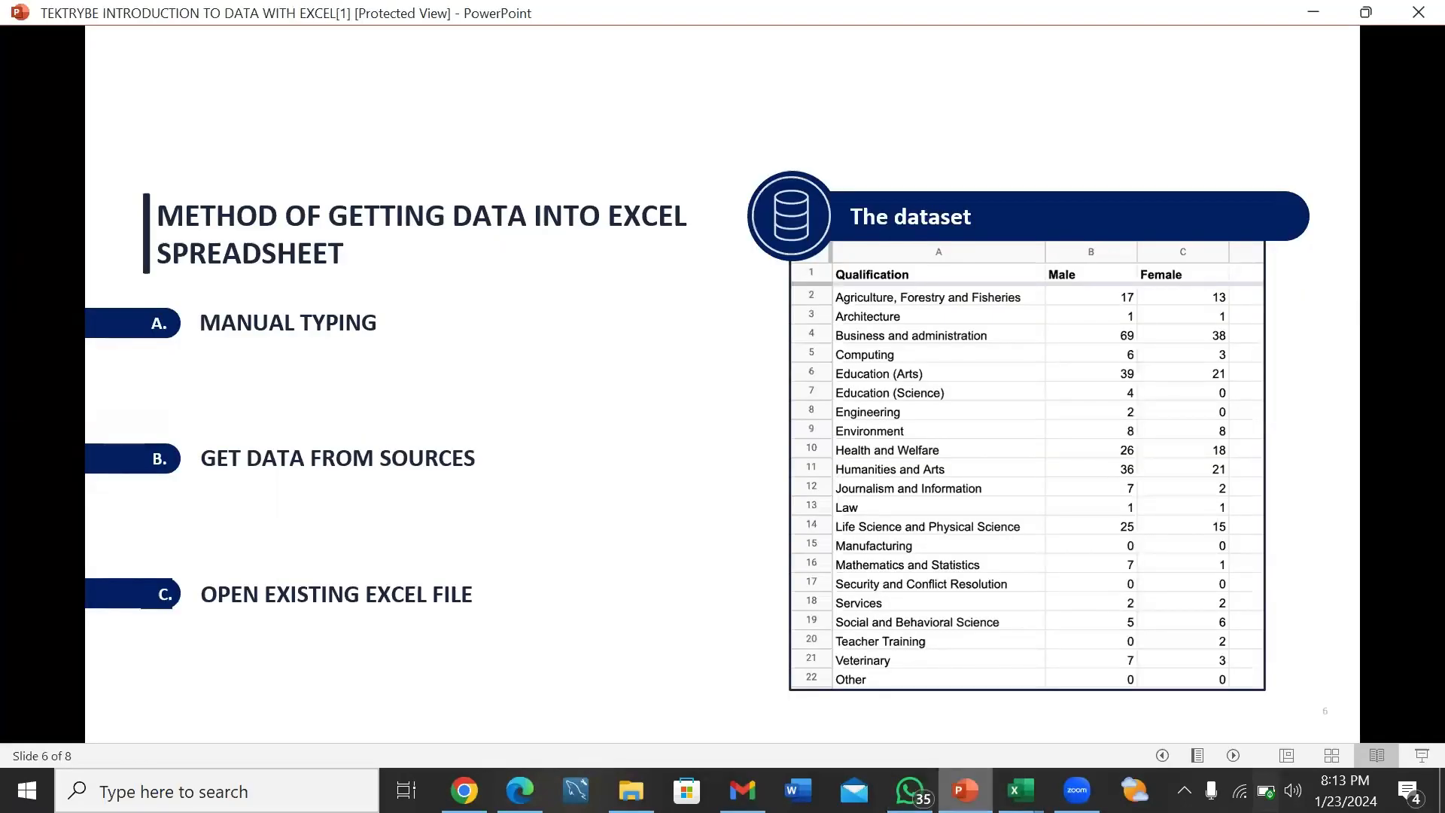
pyautogui.press('Right')
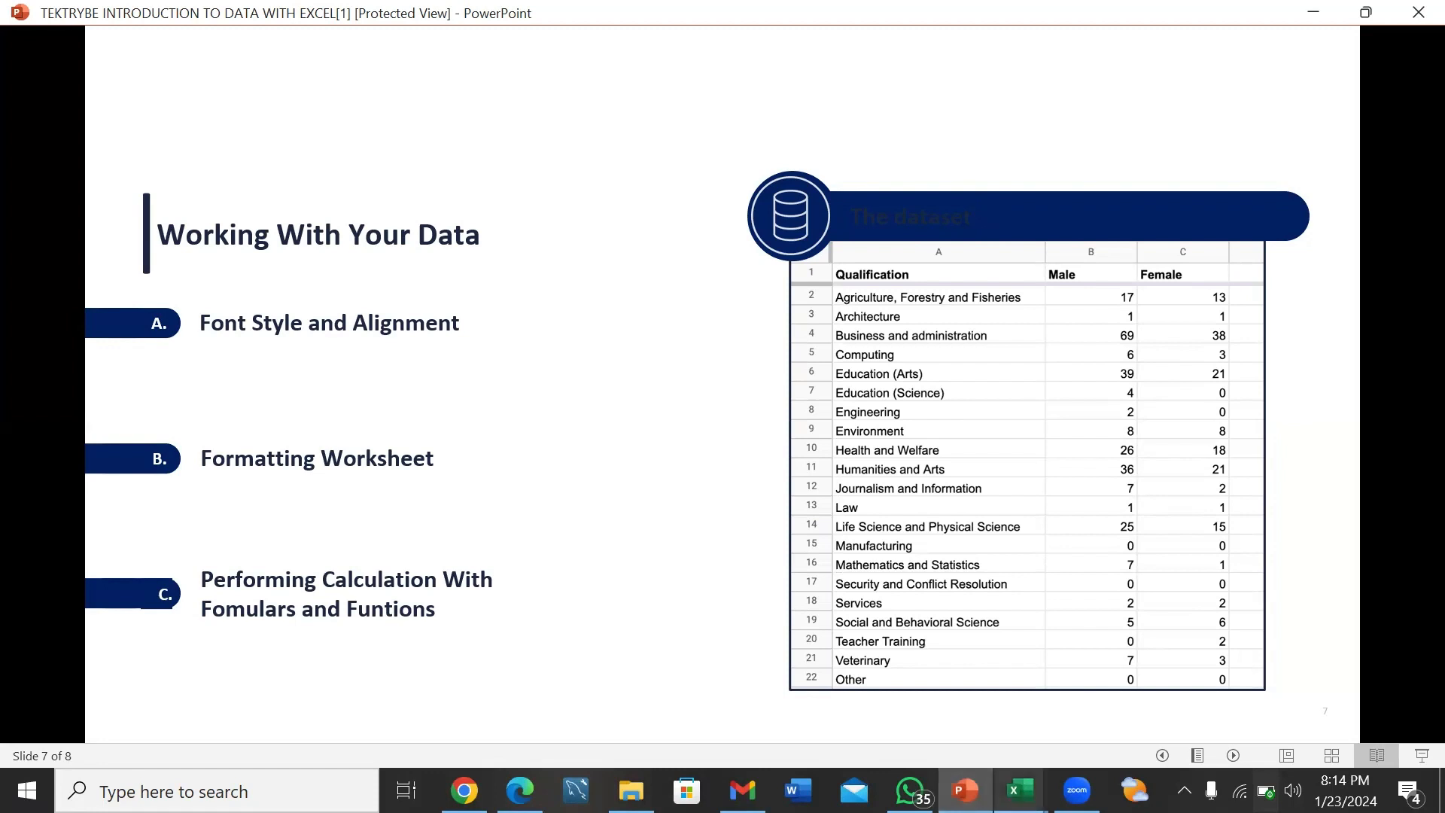
# - Switch from the presentation to the Sales Report DataSet workbook in Excel
pyautogui.click(964, 790)
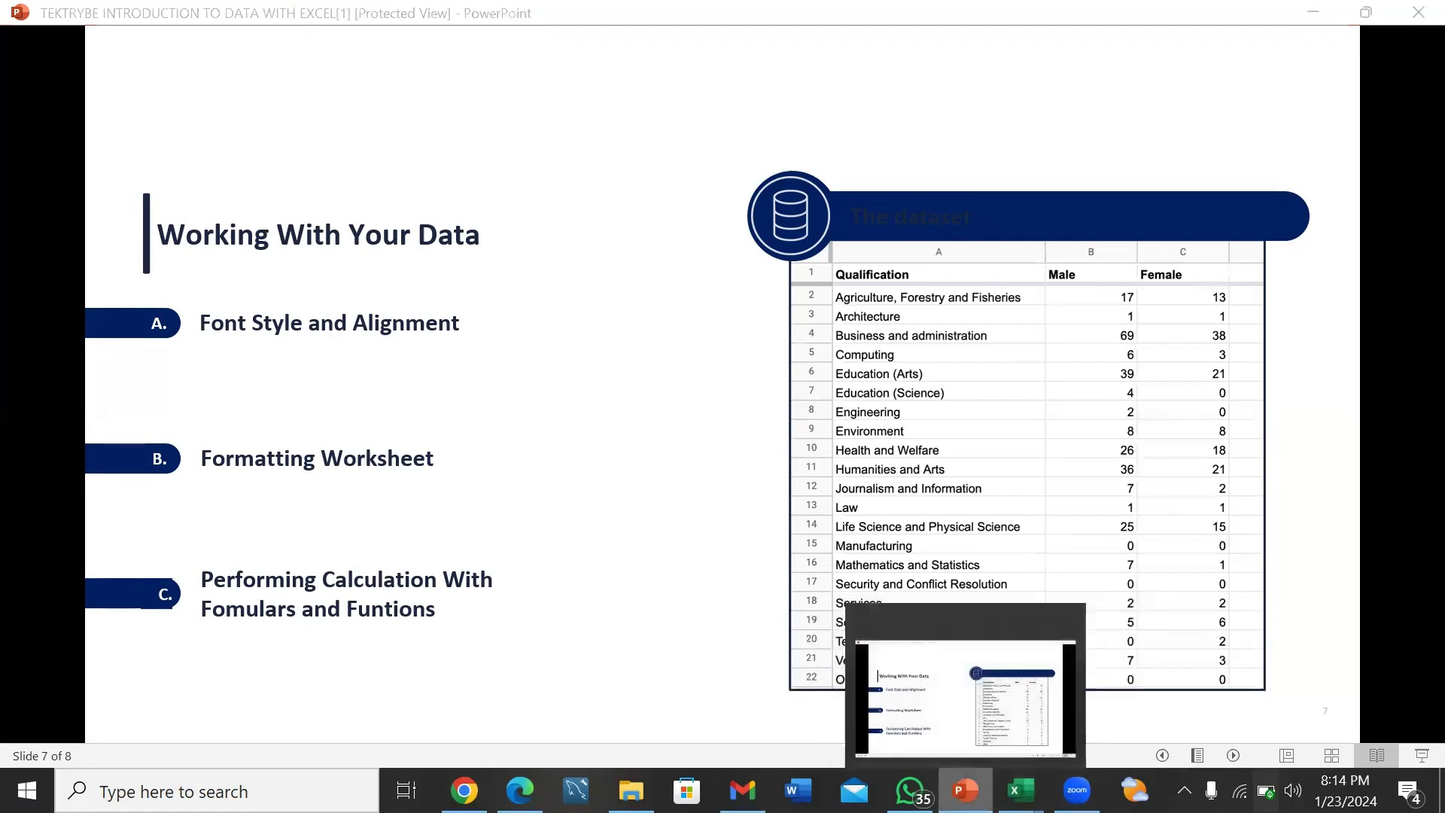
pyautogui.click(910, 790)
pyautogui.click(965, 790)
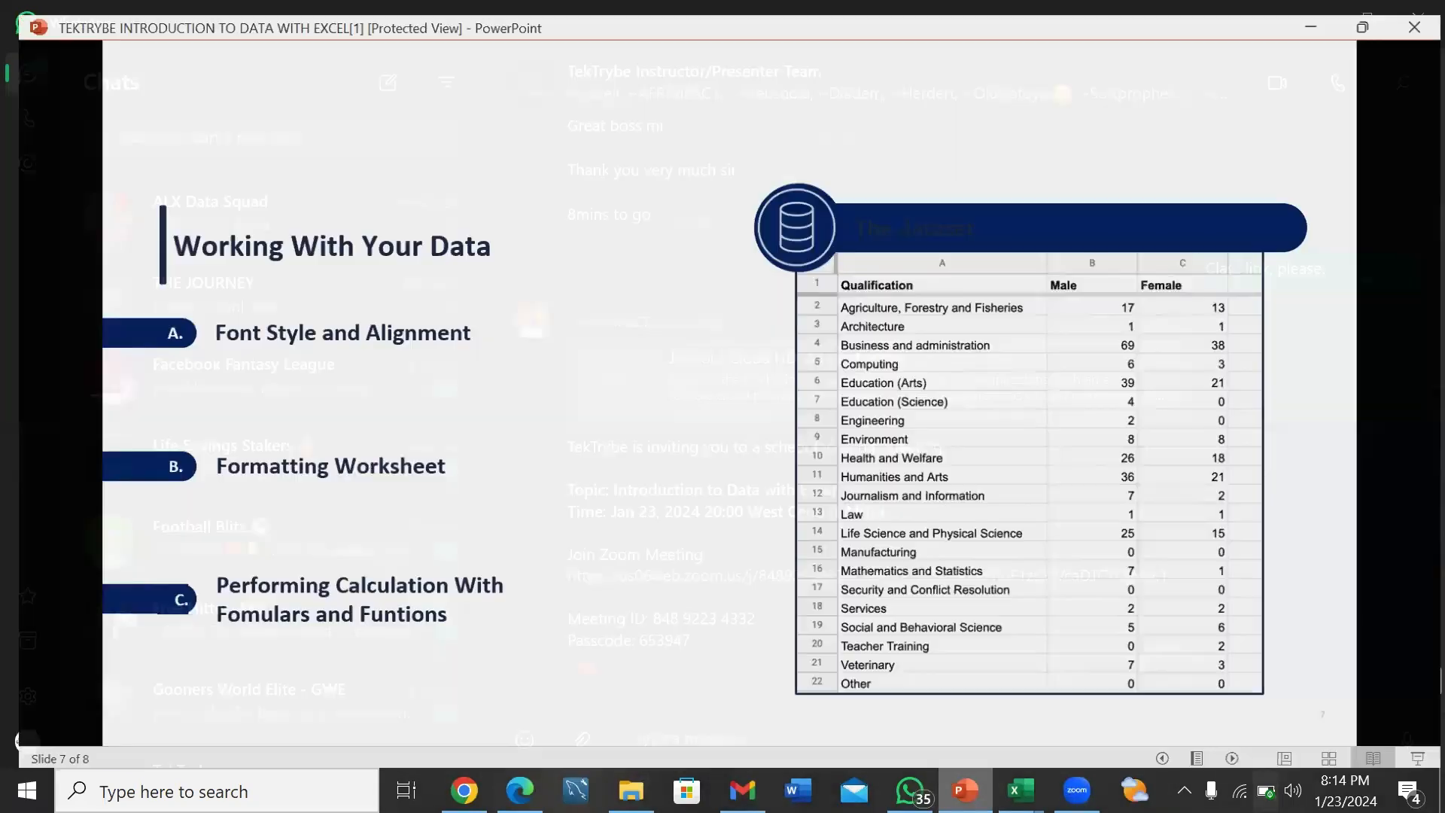
pyautogui.moveTo(1020, 790)
pyautogui.click(901, 716)
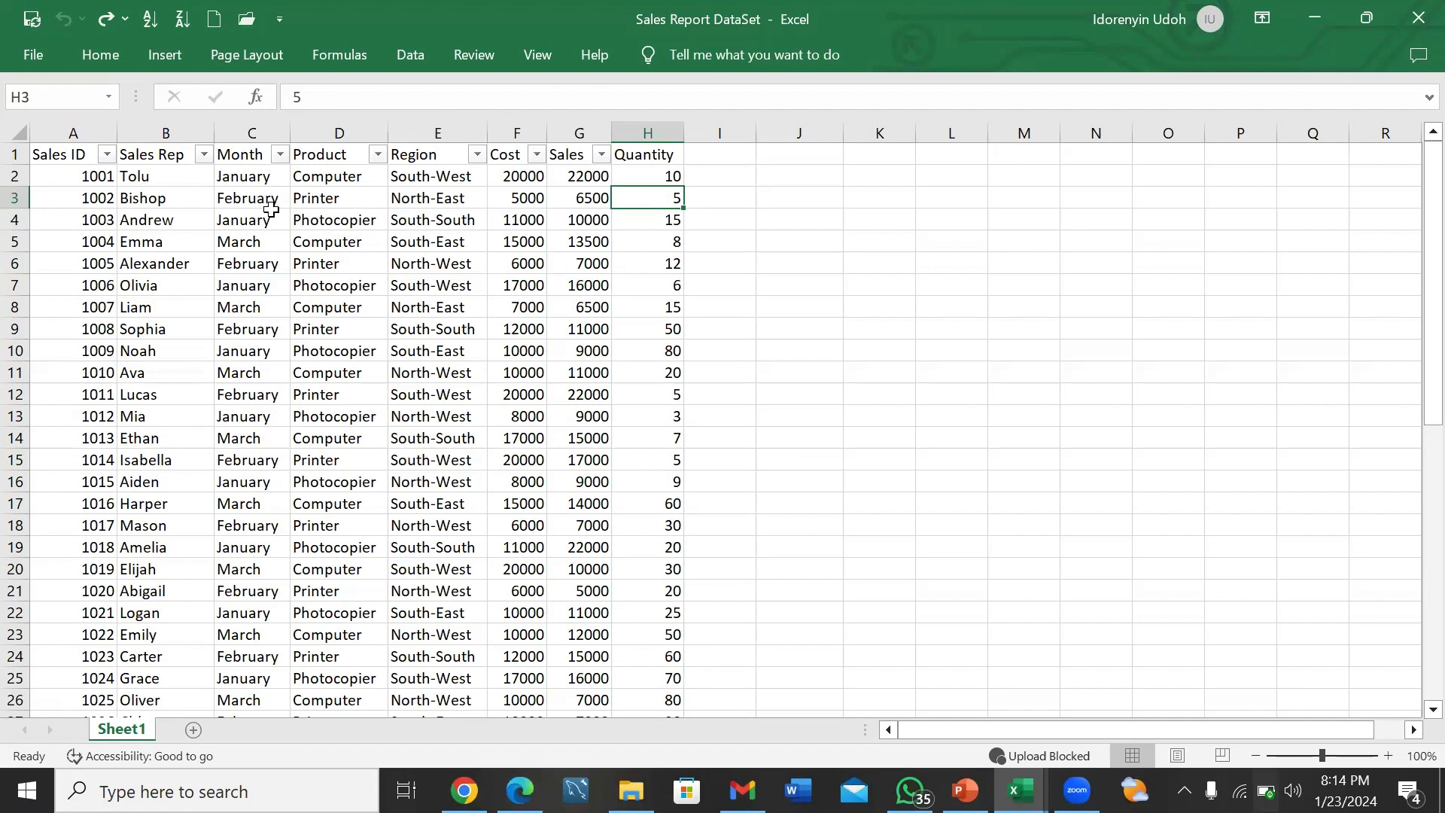
pyautogui.click(20, 56)
pyautogui.click(29, 65)
pyautogui.click(1409, 36)
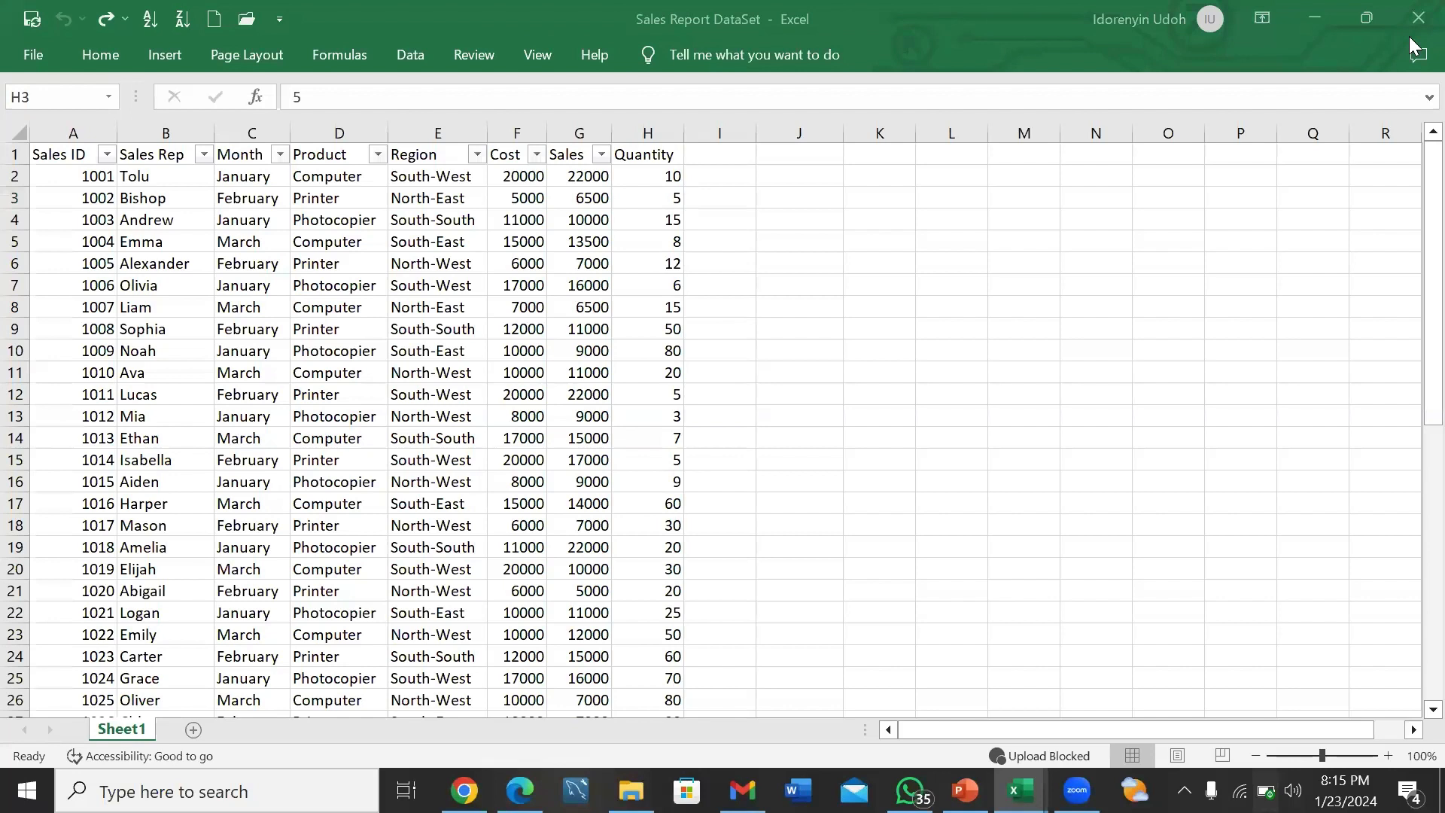
pyautogui.click(1002, 94)
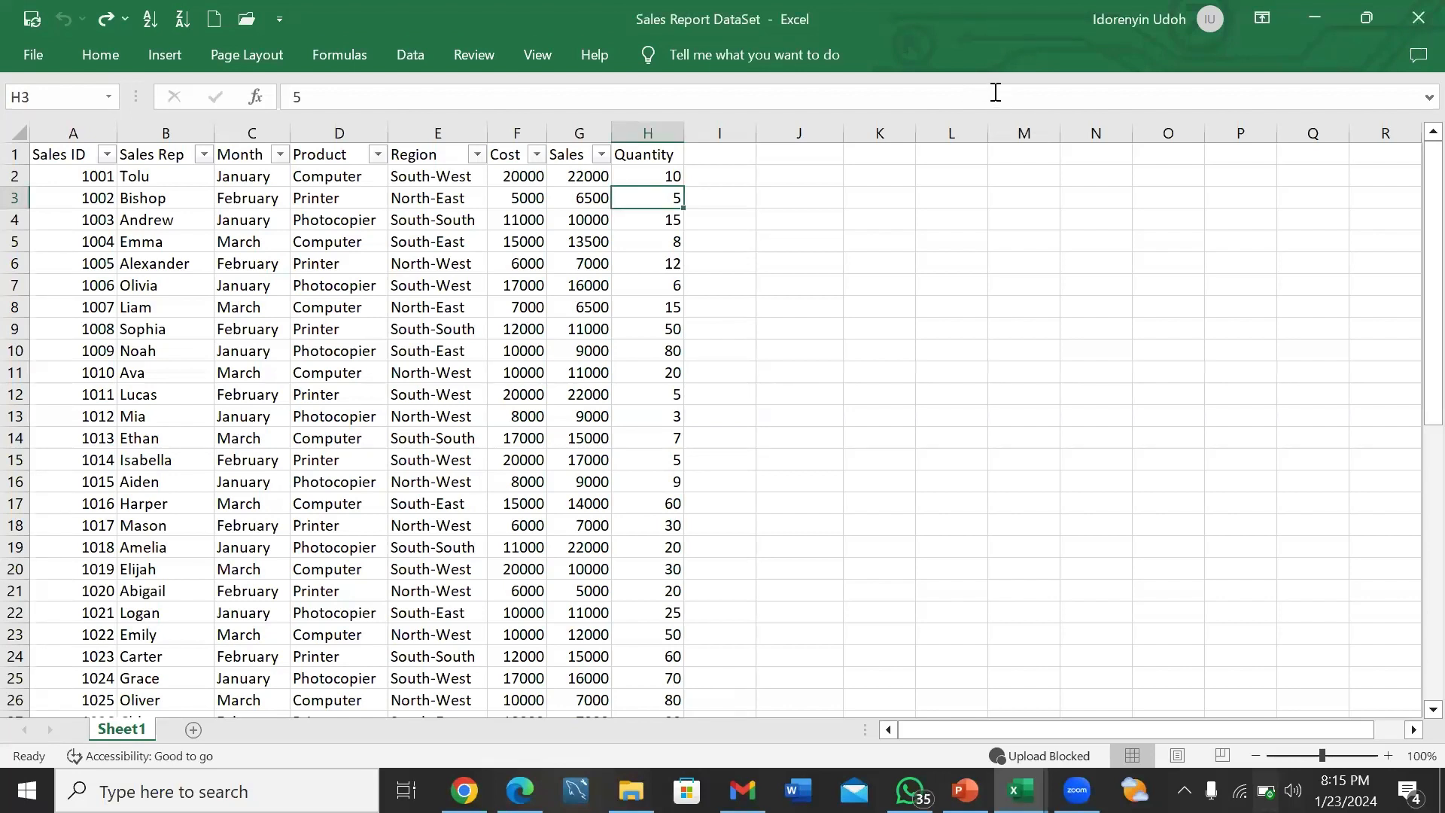
# - Expand the formula bar and collapse it back to a single line
pyautogui.click(1424, 97)
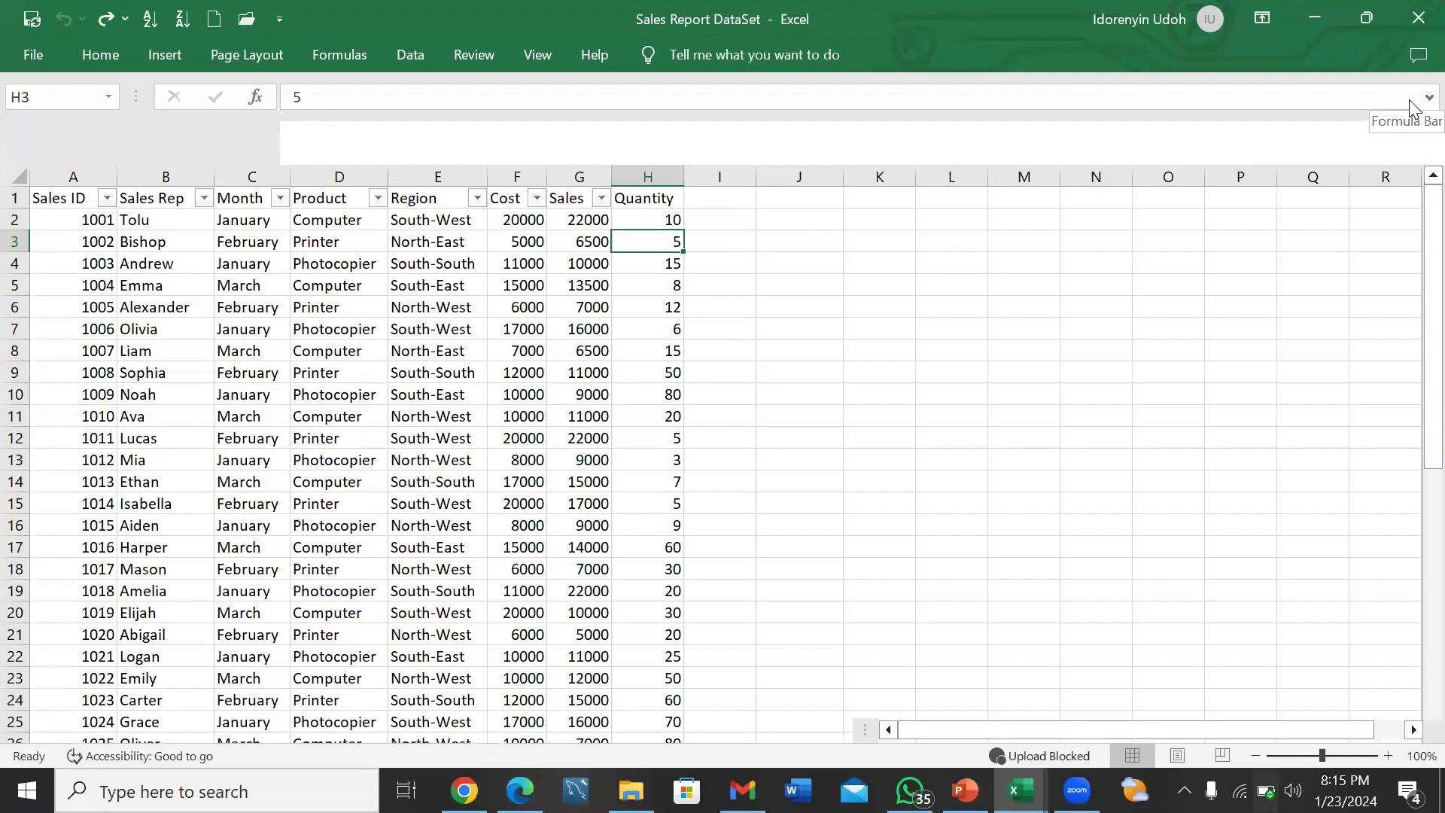
pyautogui.click(1412, 97)
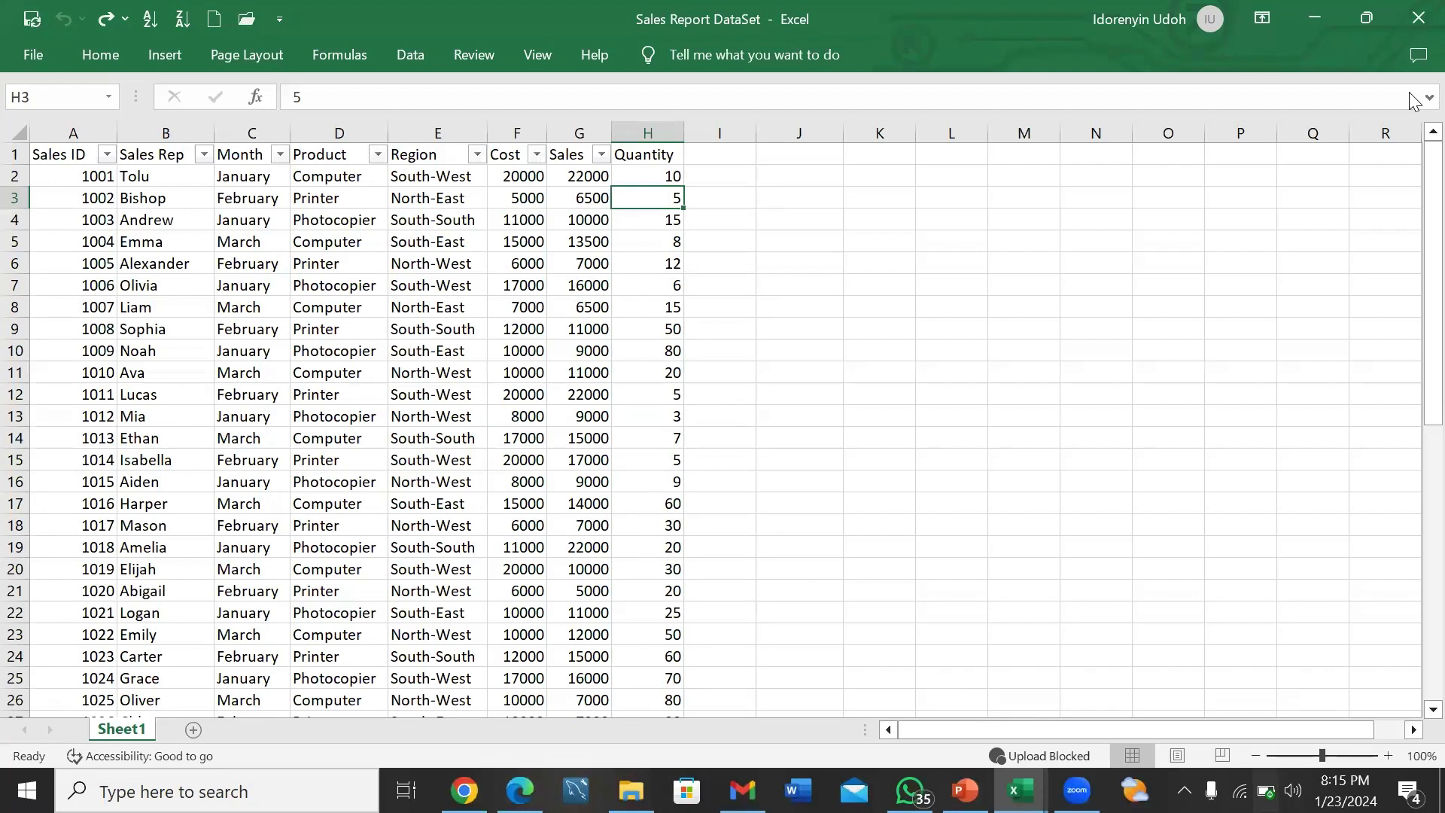
pyautogui.hotkey('alt', 'Tab')
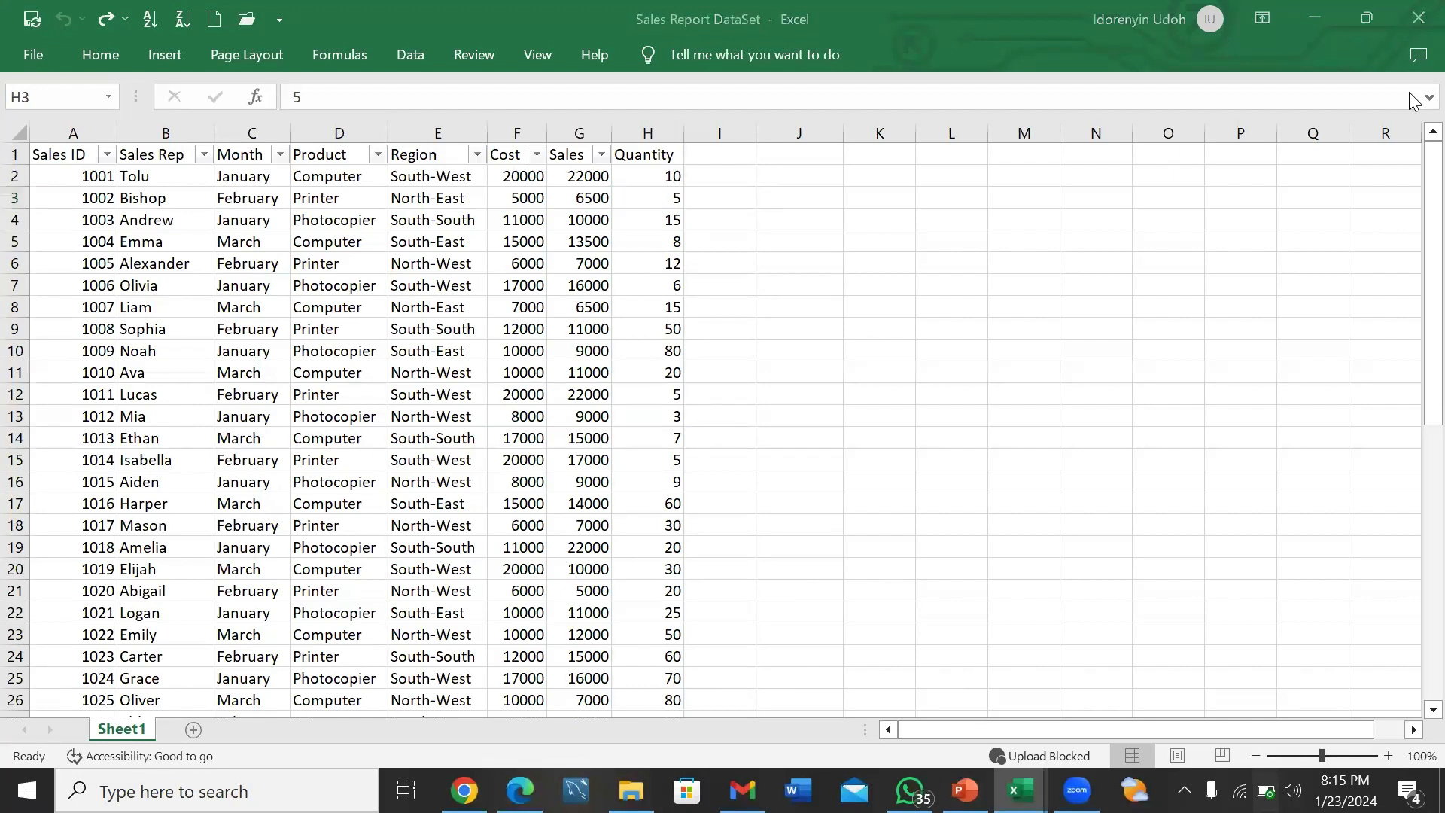
pyautogui.hotkey('alt', 'Tab')
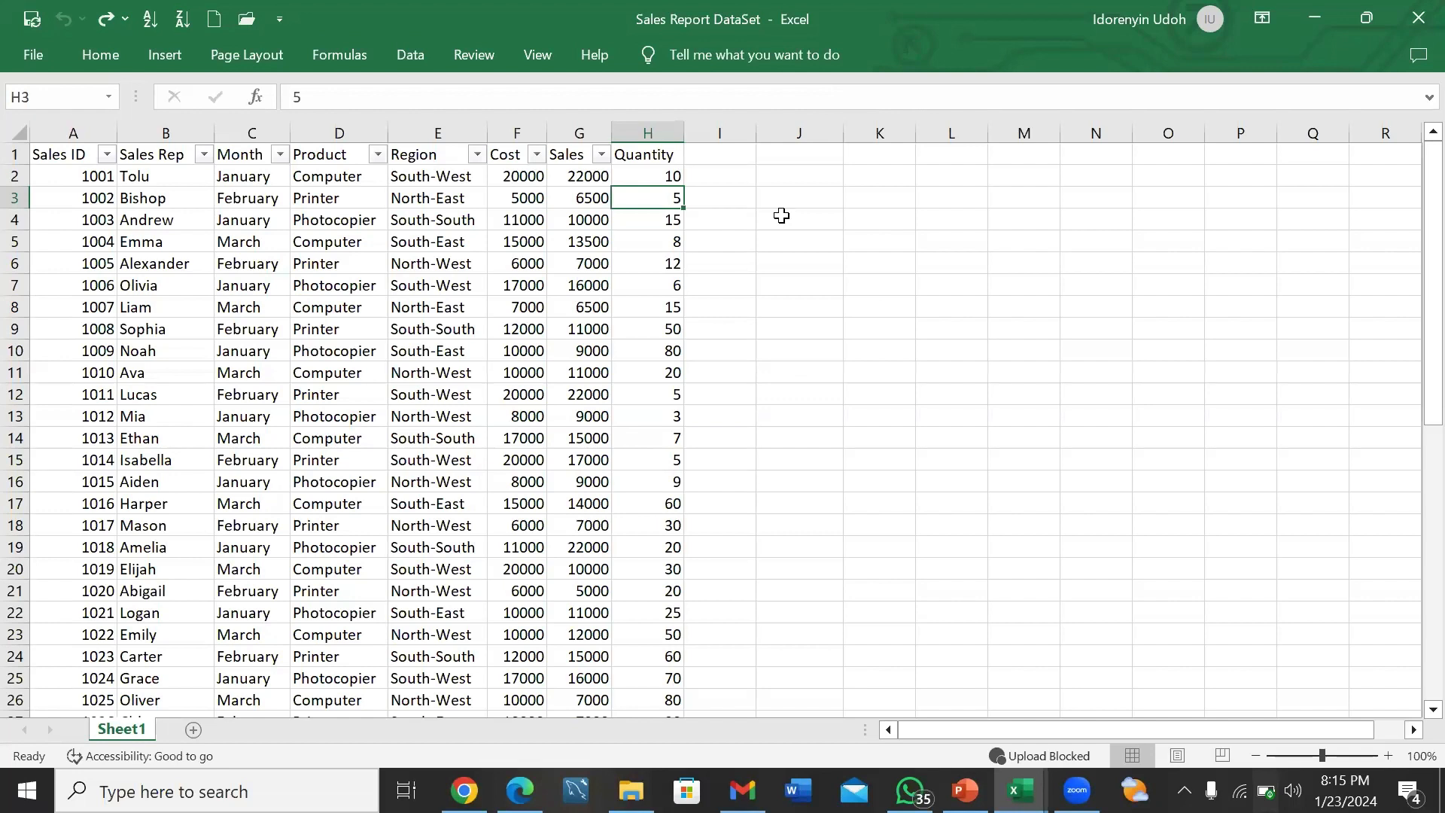
pyautogui.click(564, 73)
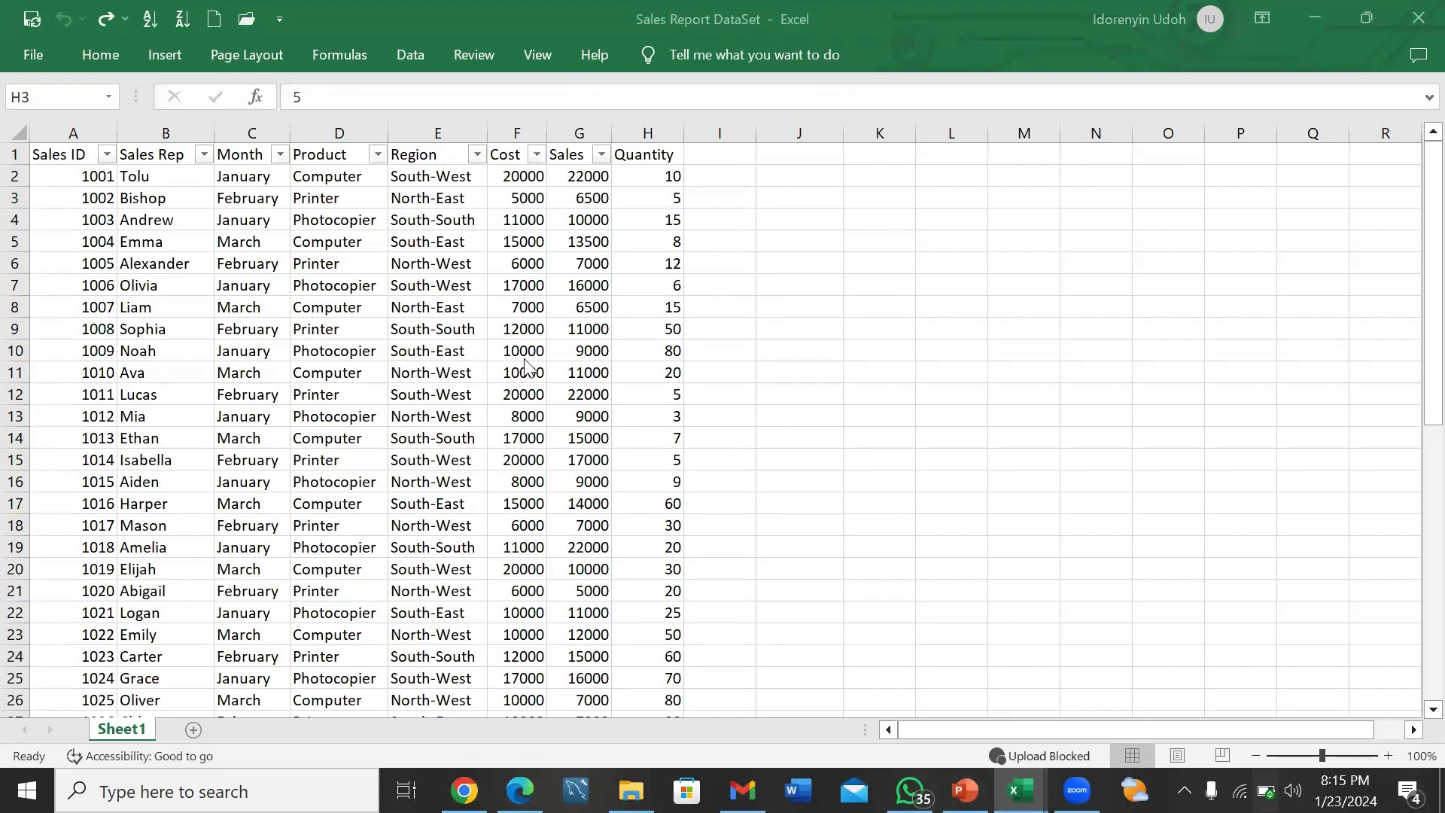
pyautogui.click(64, 155)
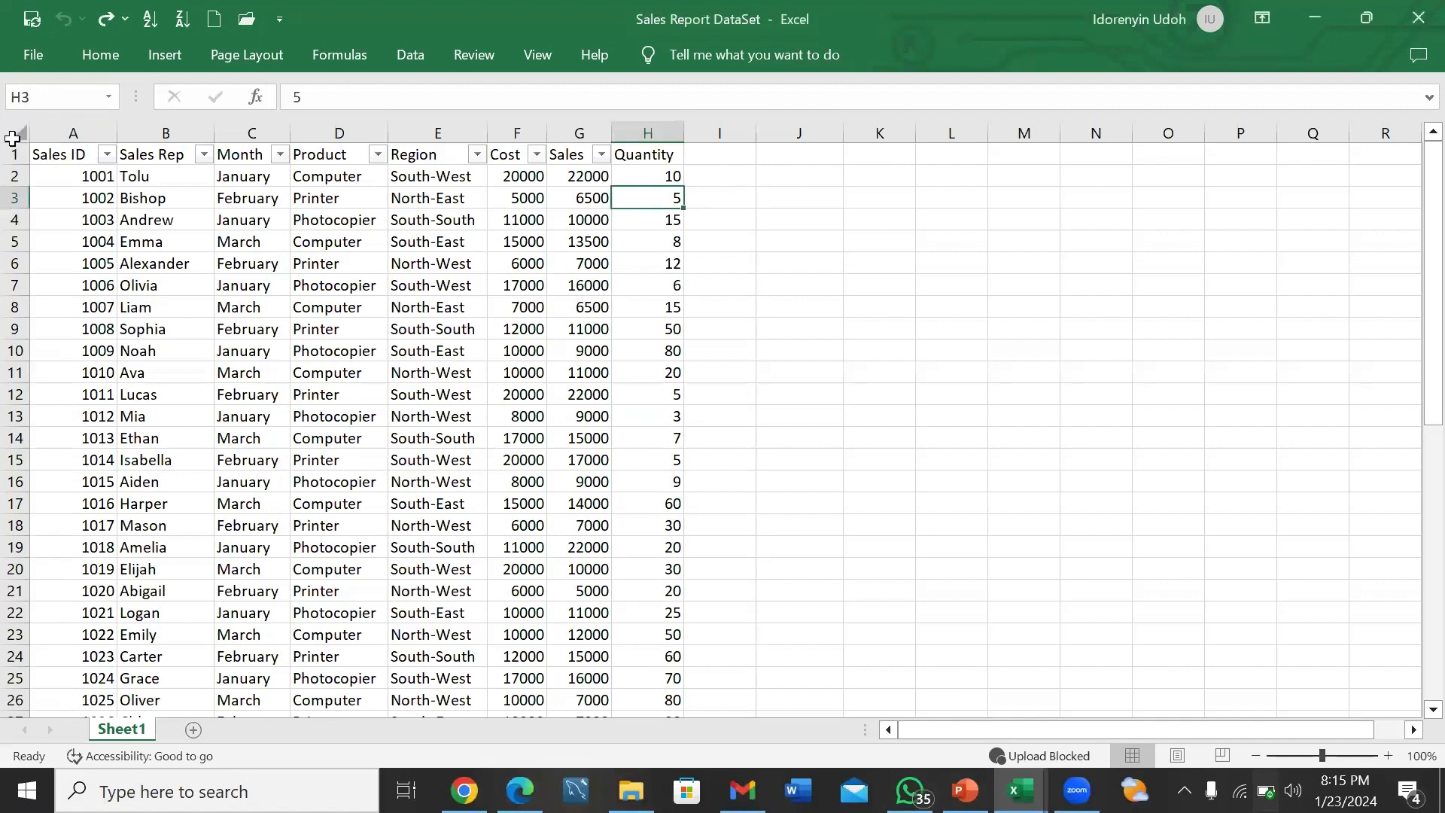
# - Select all cells of Sheet1, the single cells B5 and E10 in turn, and the entire sheet again
pyautogui.click(12, 138)
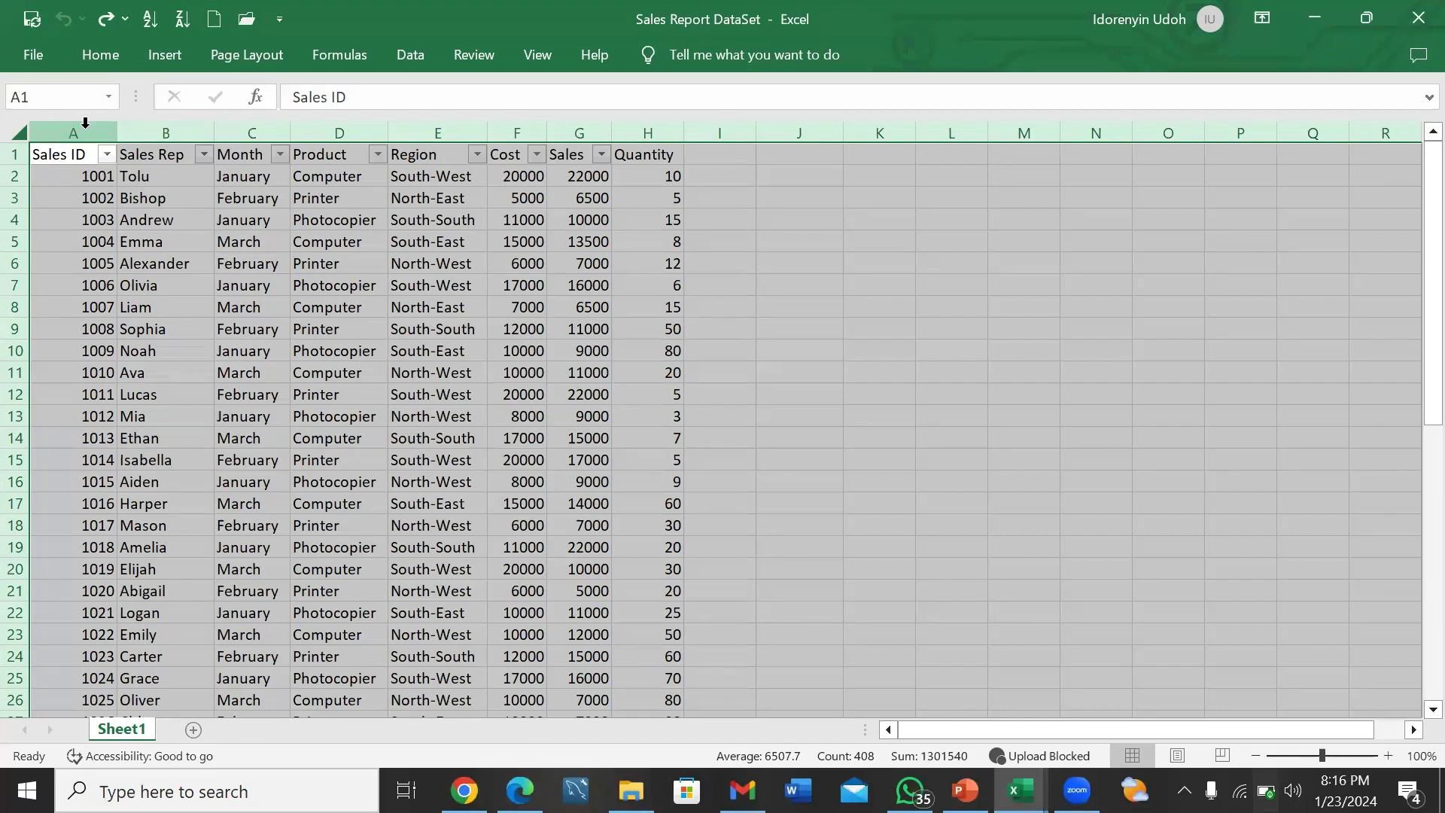
pyautogui.click(179, 241)
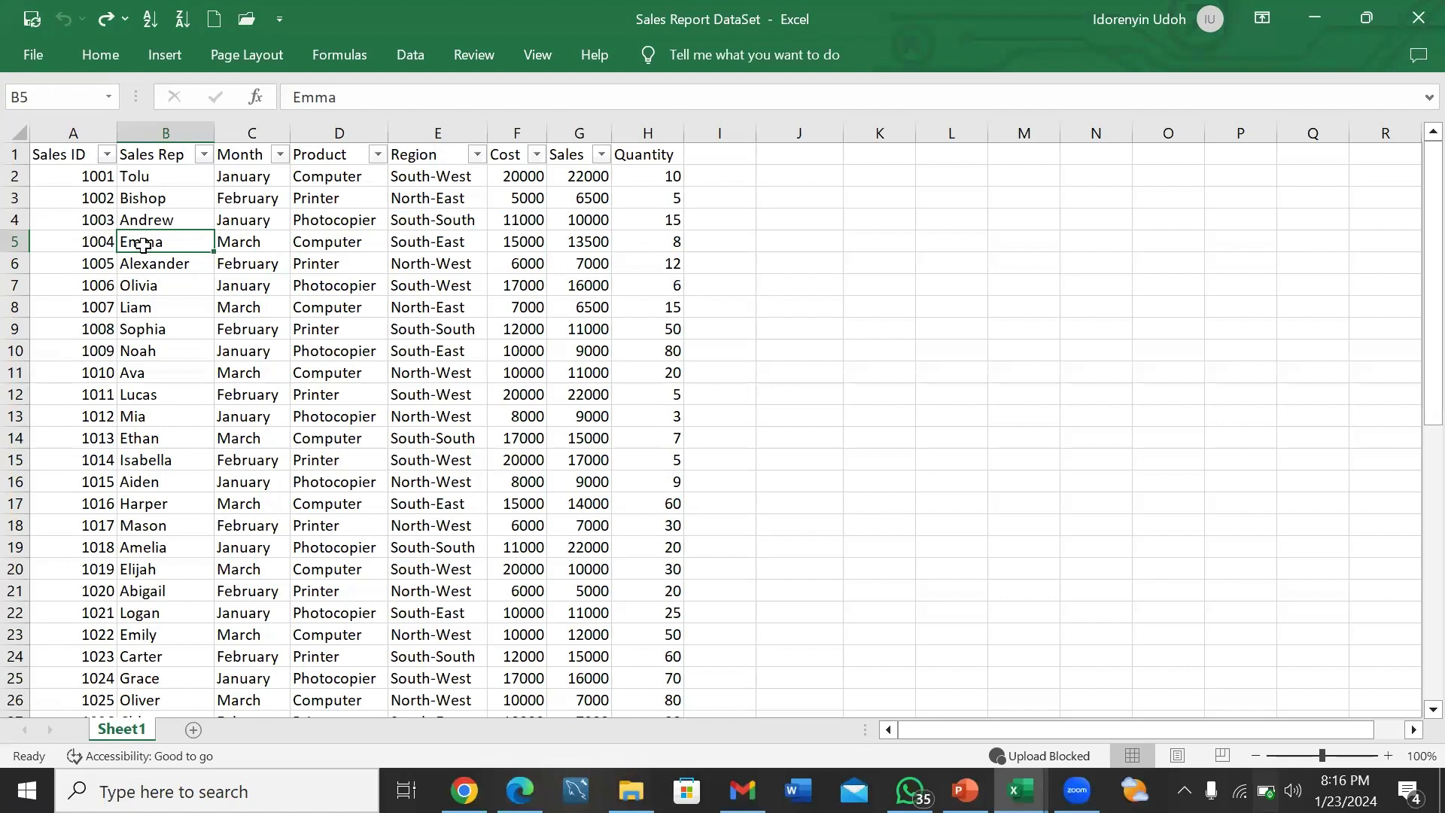
pyautogui.click(427, 350)
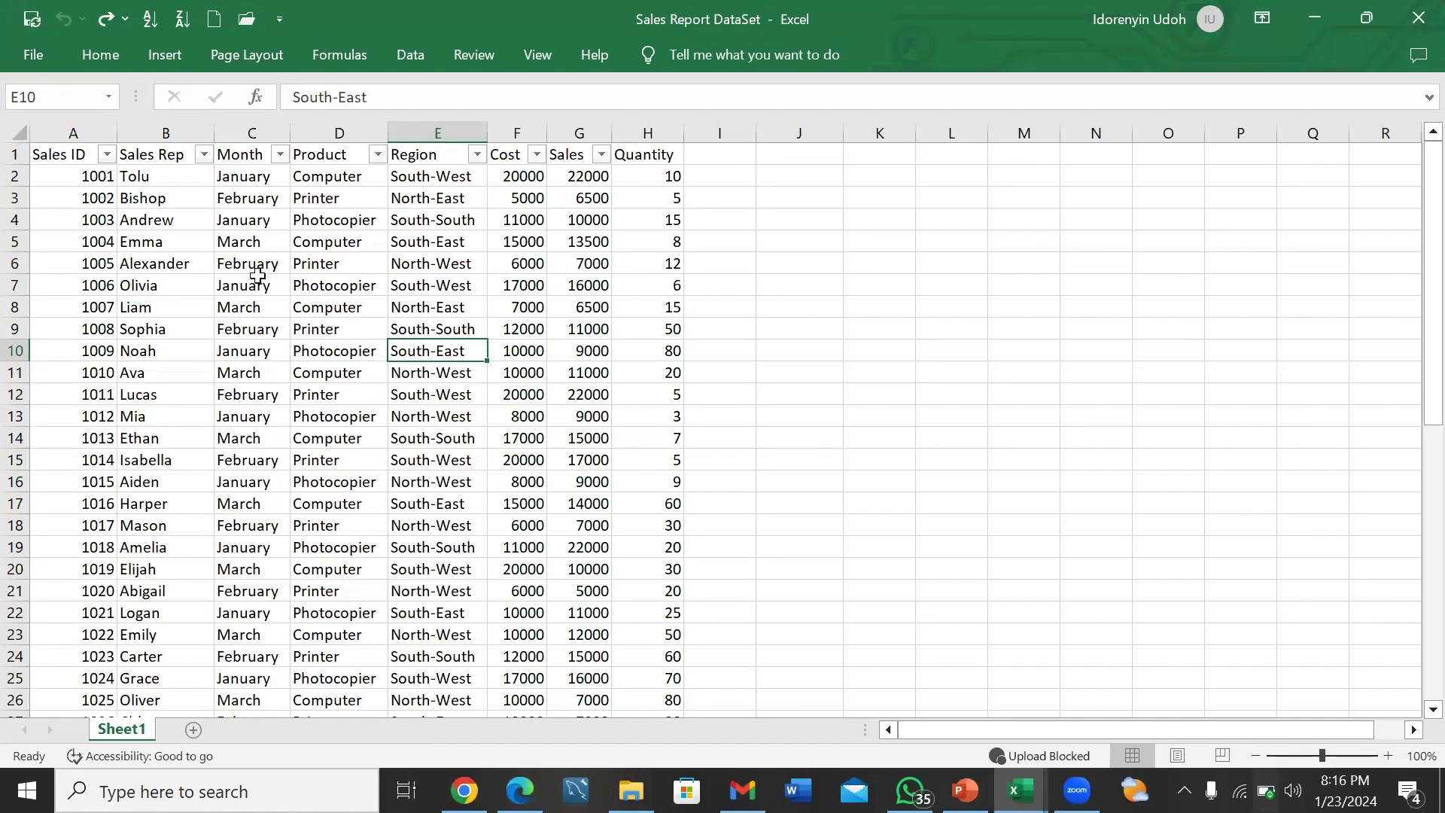
pyautogui.click(19, 136)
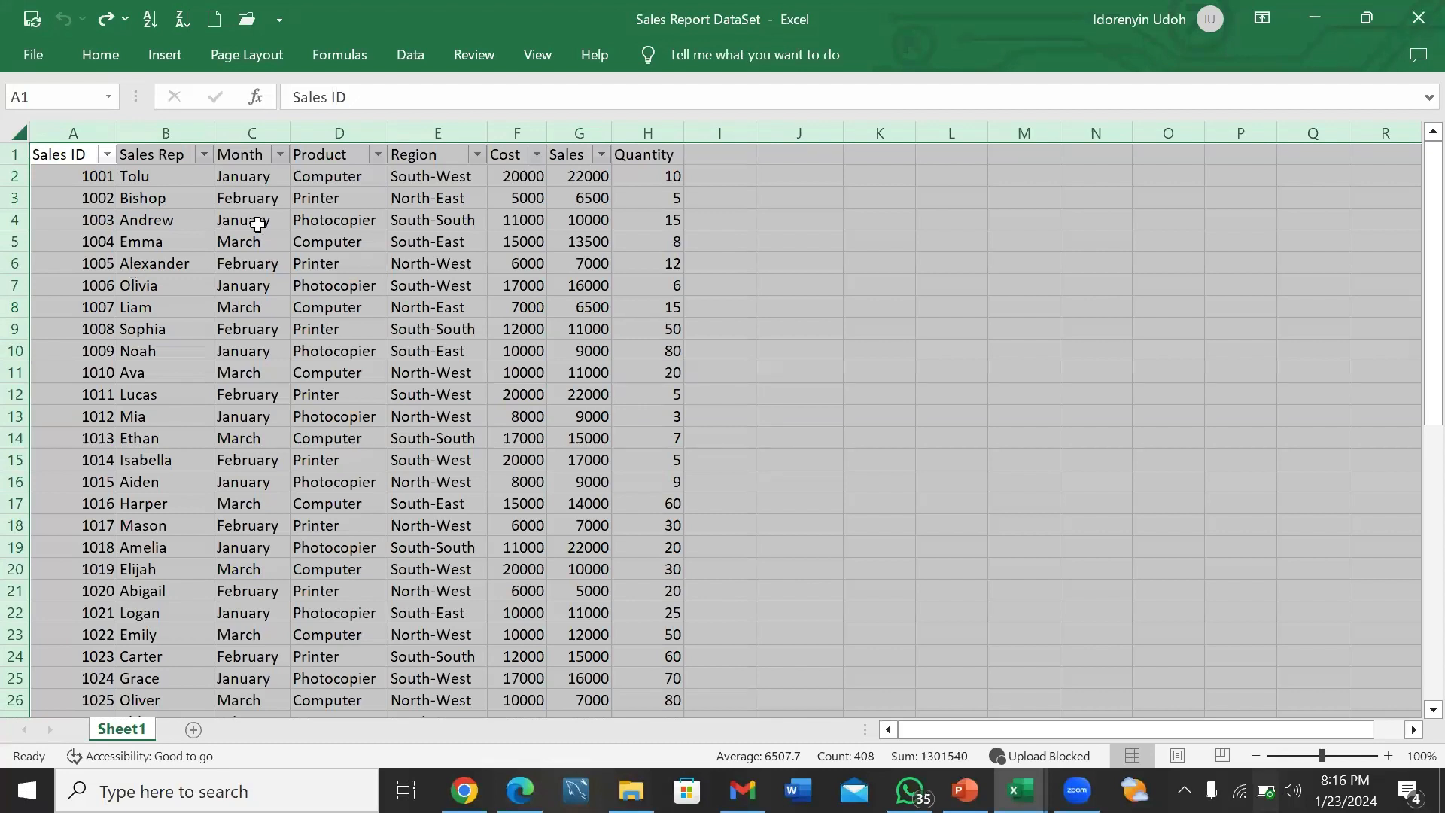
# - Select cell C5 and then all cells of the sheet, and keep the ribbon expanded with the Home commands showing
pyautogui.click(286, 238)
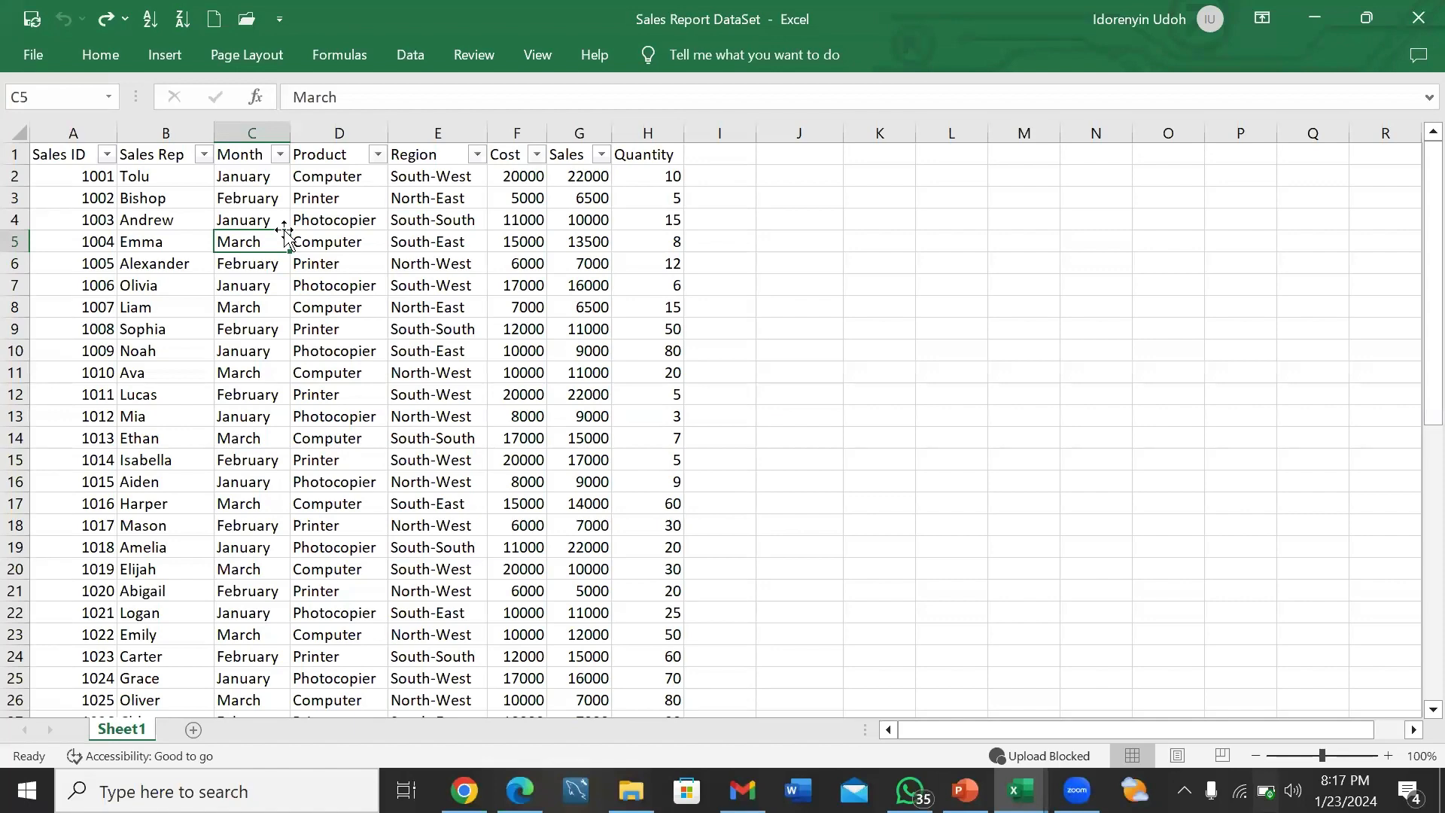
pyautogui.click(26, 132)
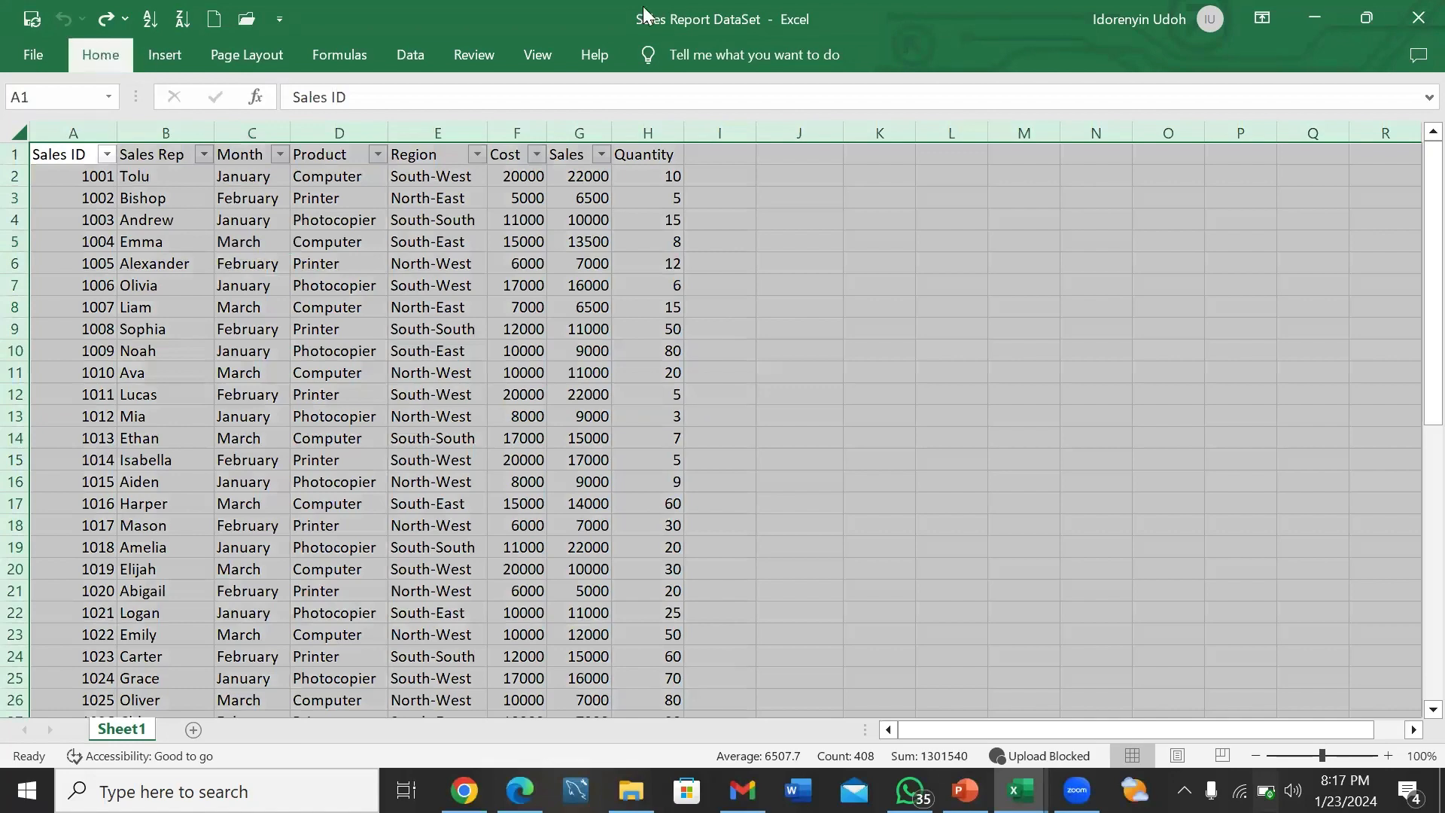
pyautogui.click(1409, 158)
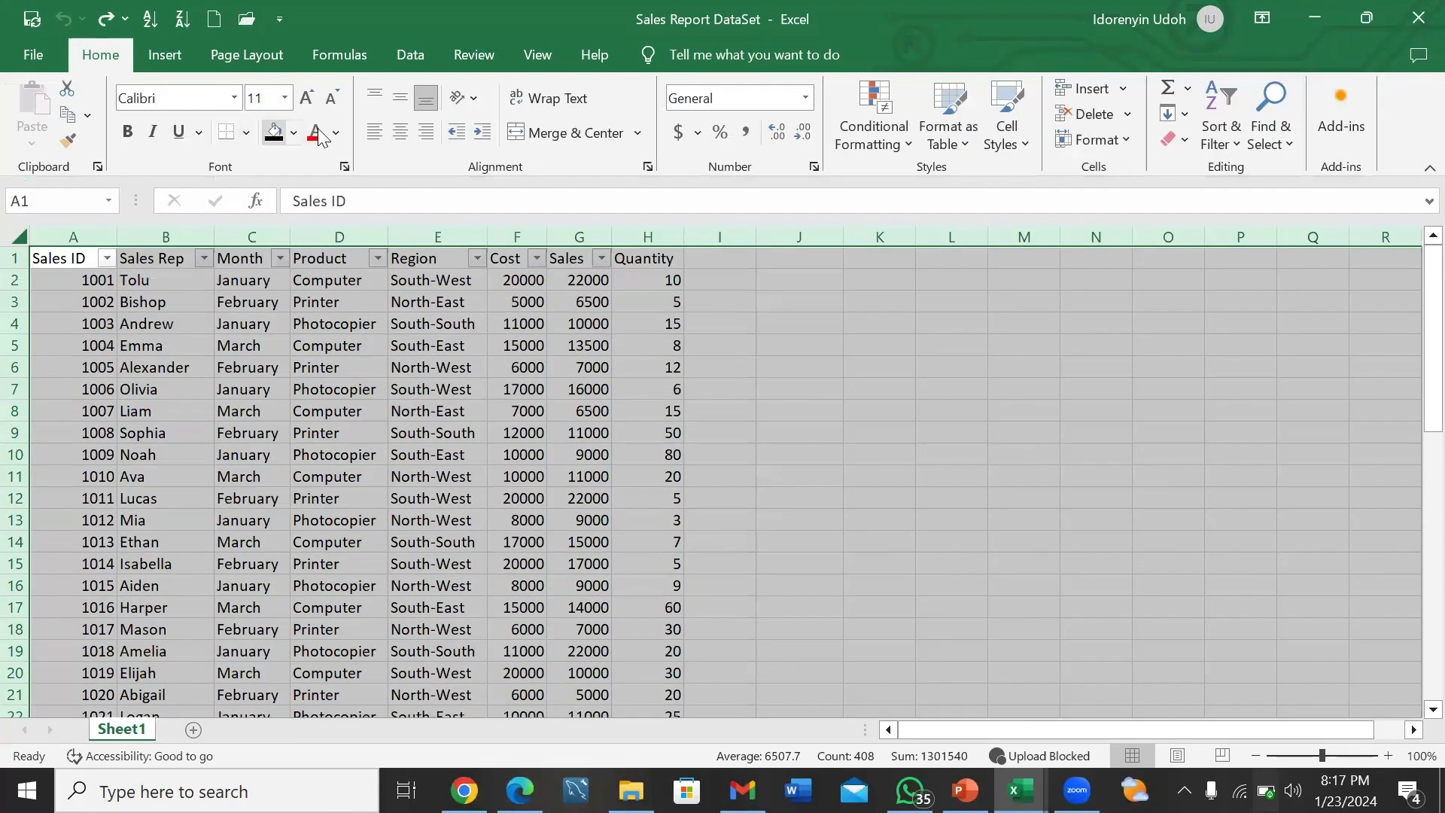
# - Try a red font color and a black fill on the entire sheet, undo both changes and select cell C7
pyautogui.click(315, 134)
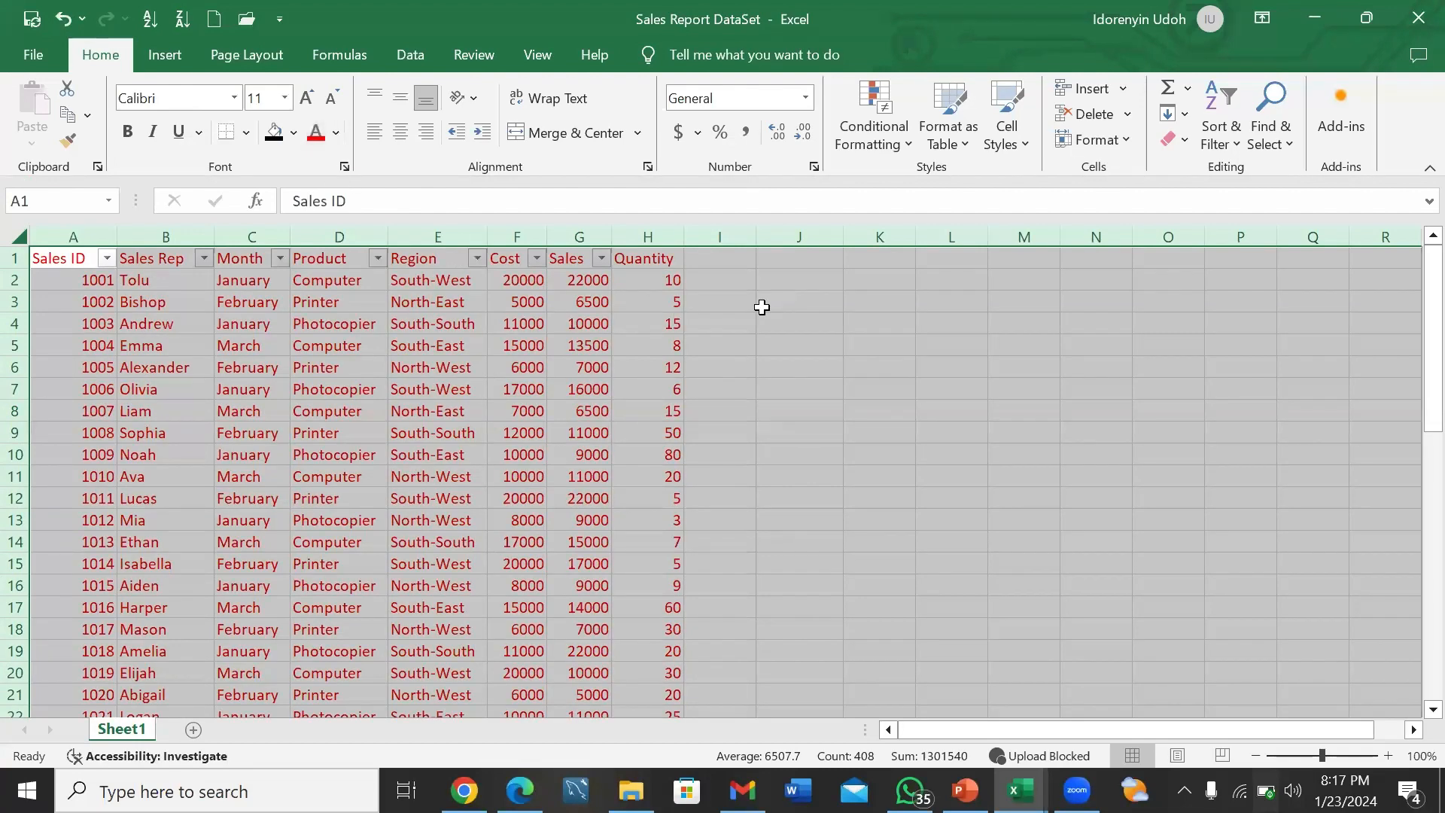
pyautogui.click(275, 133)
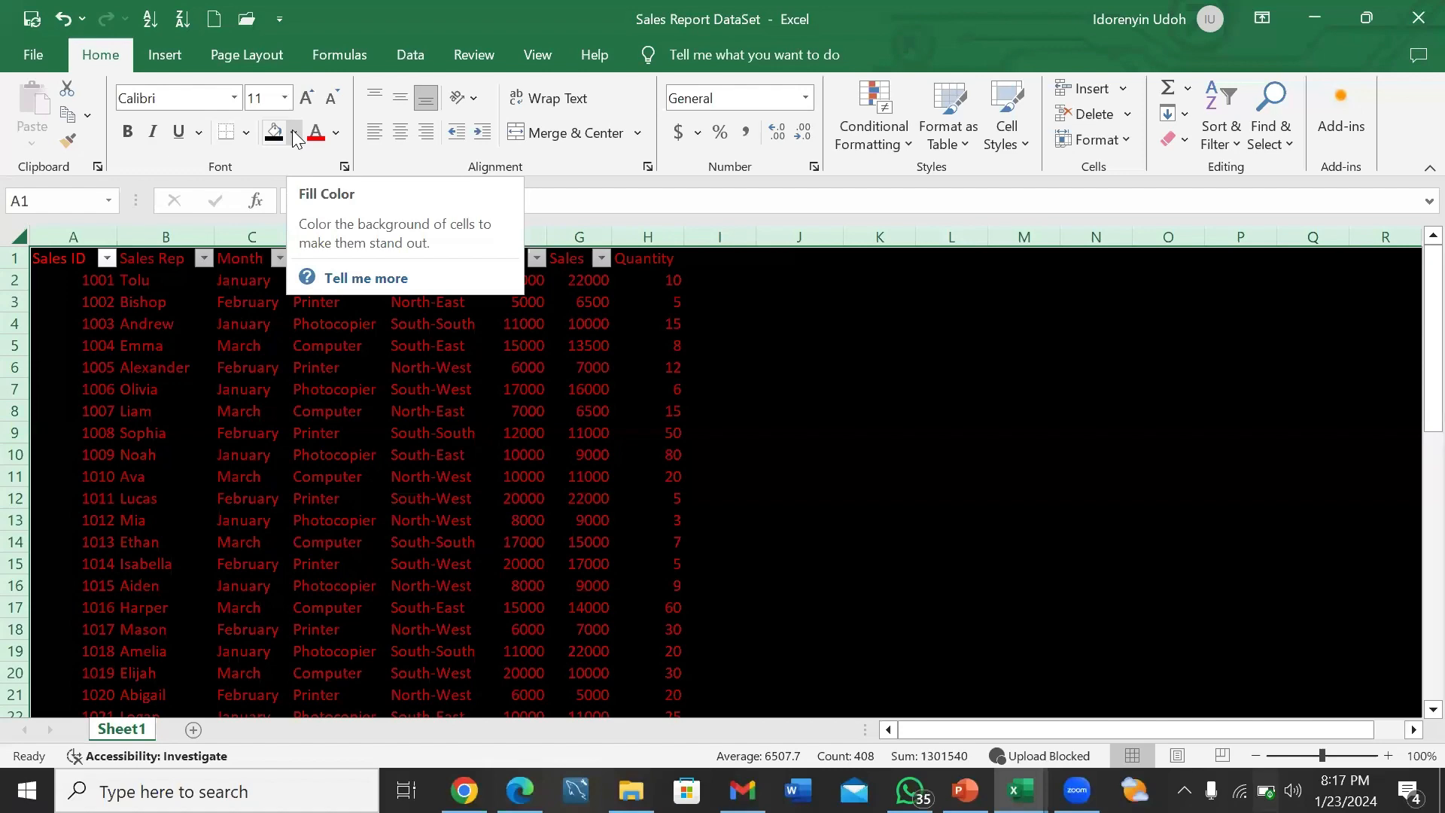
pyautogui.hotkey('ctrl', 'z')
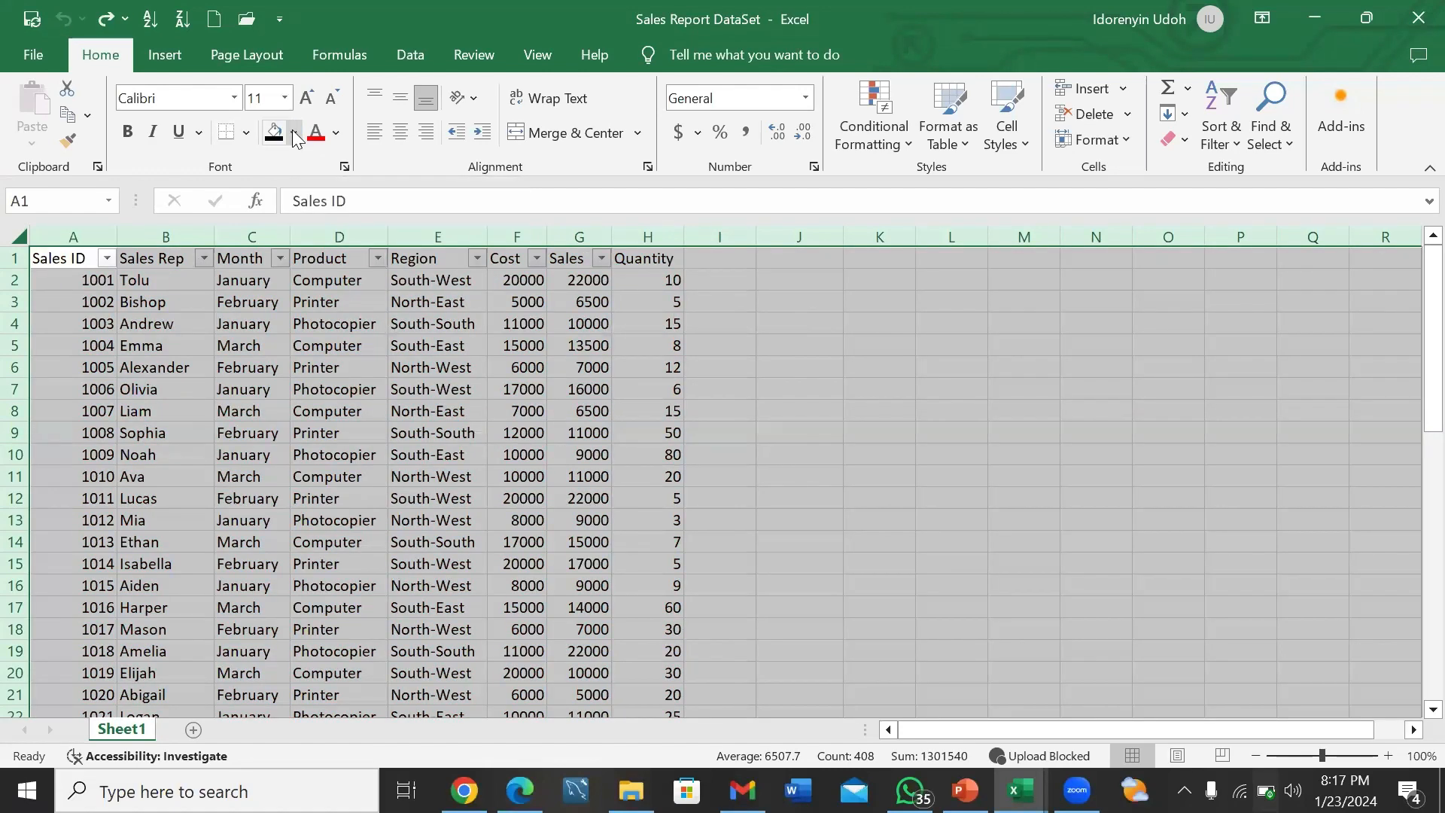
pyautogui.click(230, 390)
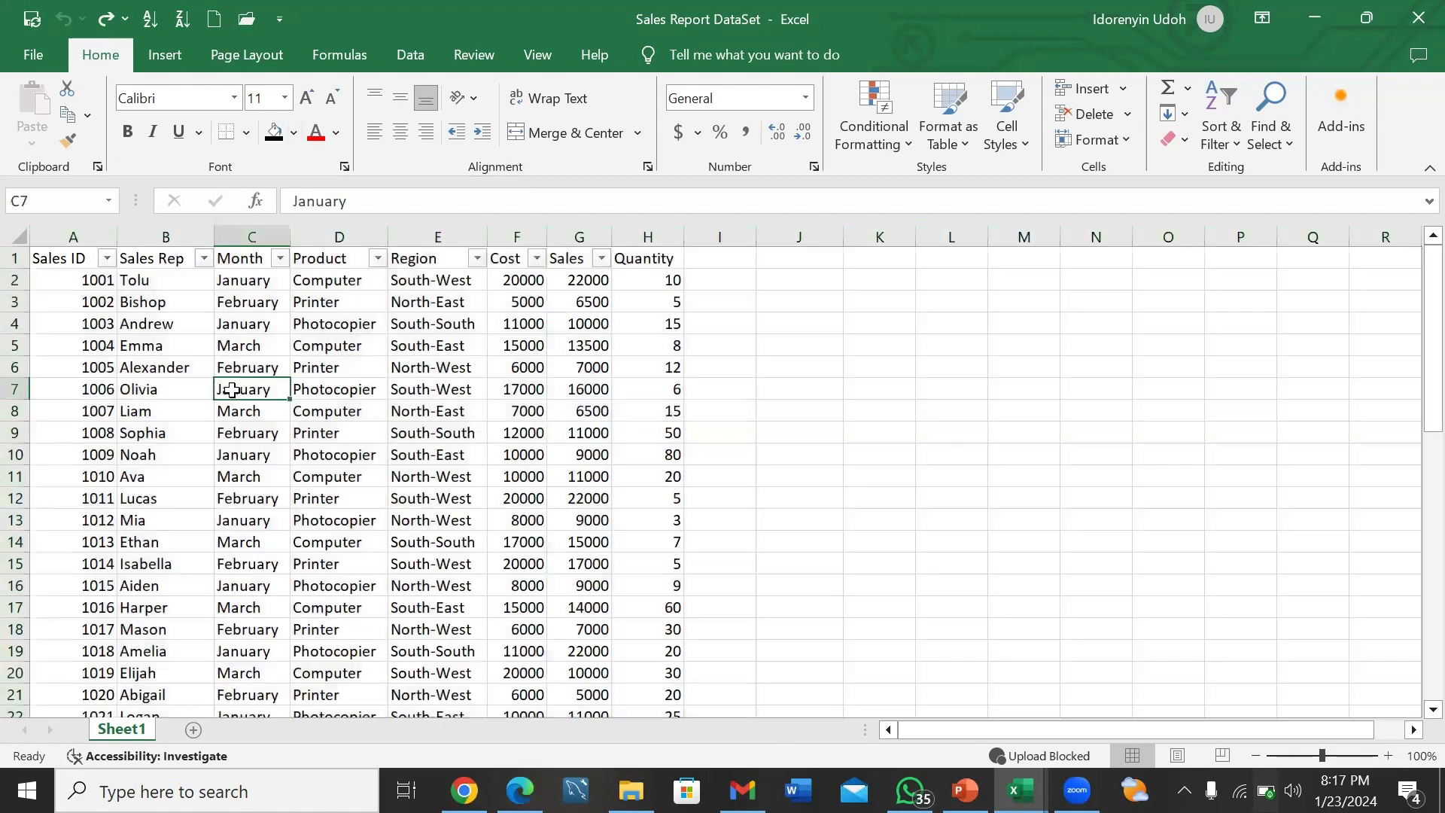
# - Select the data range A1:H51 starting from the Sales ID header and look through the available fonts and font sizes
pyautogui.click(73, 261)
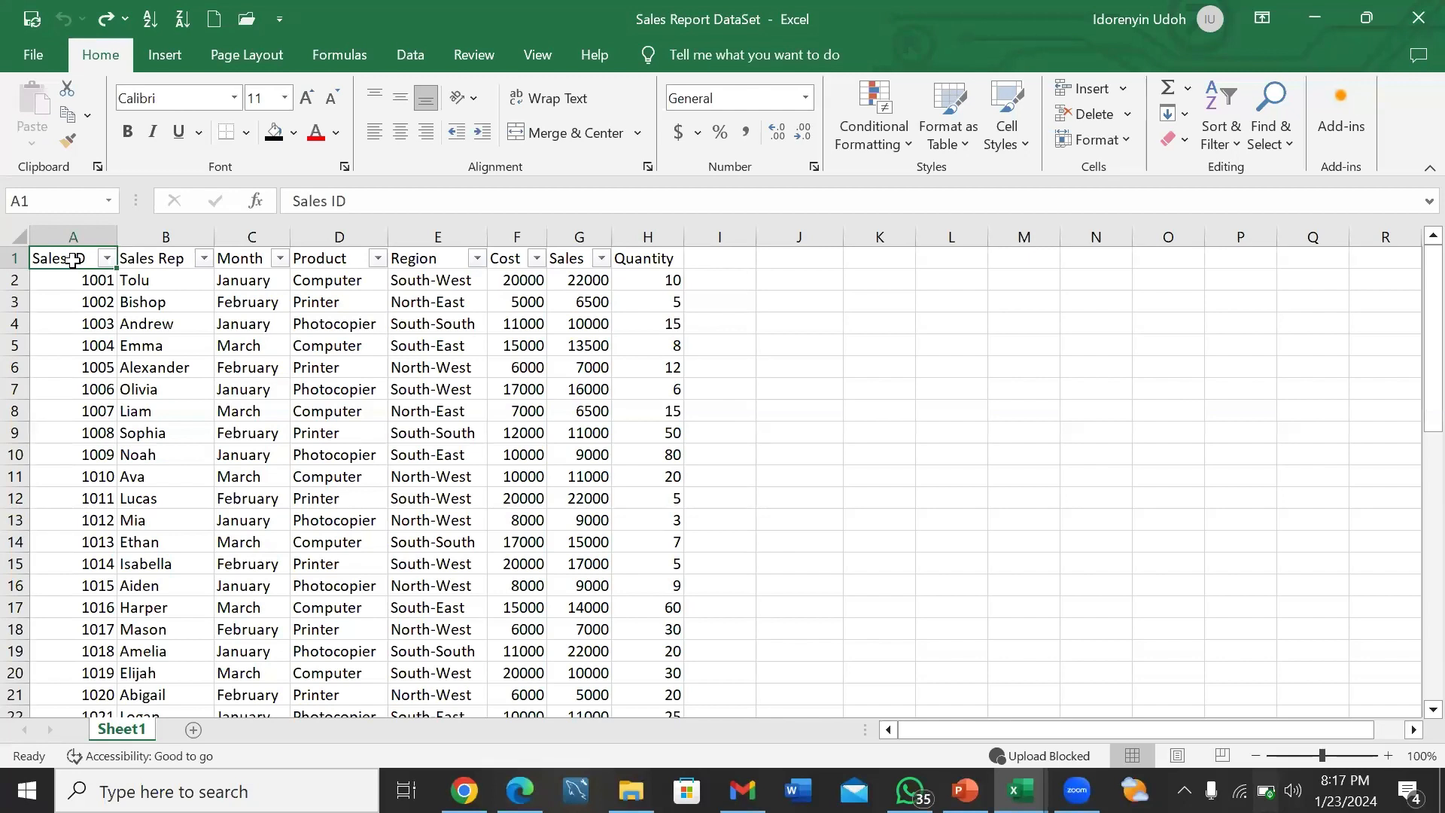
pyautogui.hotkey('ctrl', 'shift', 'Right')
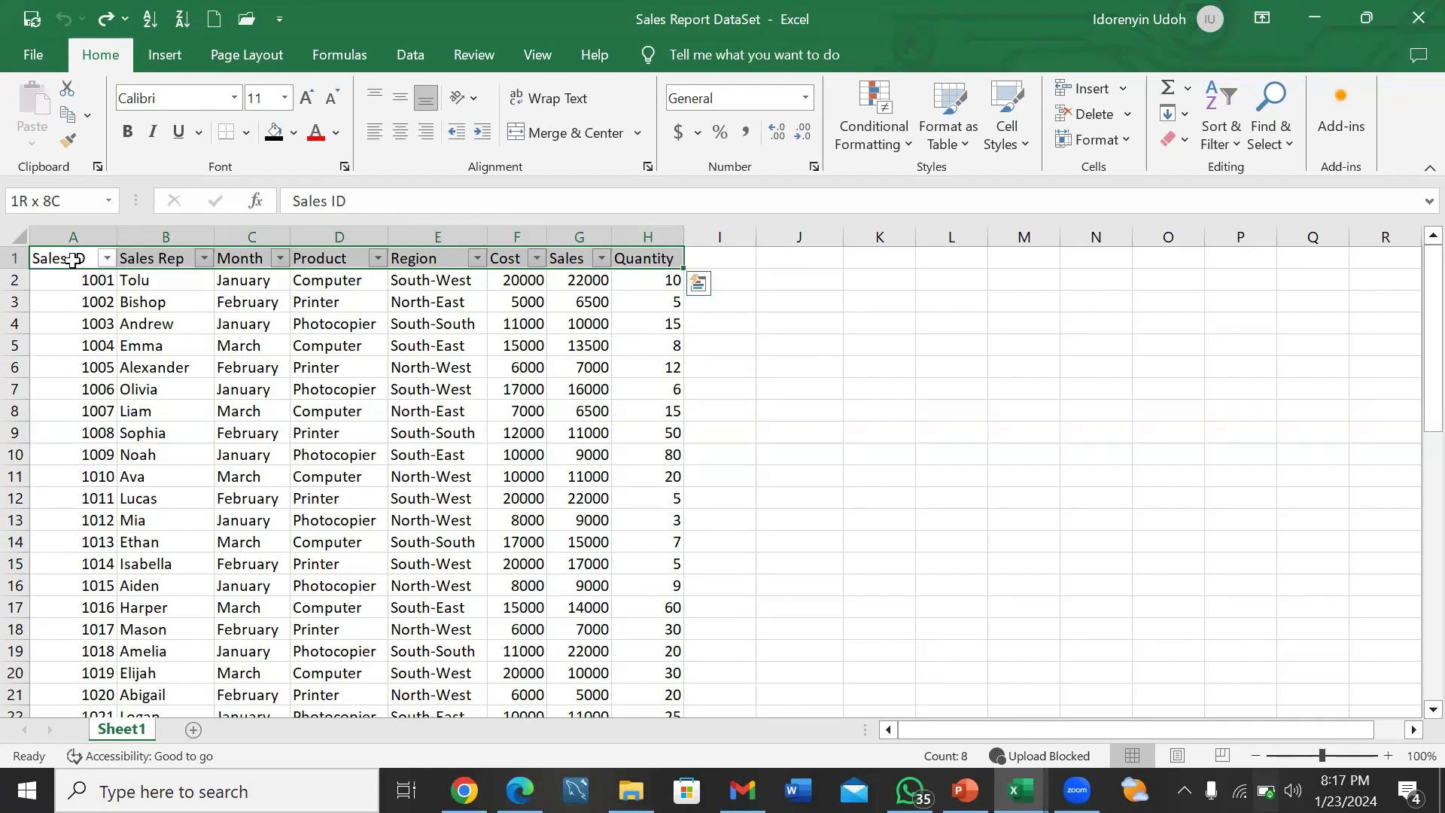
pyautogui.hotkey('ctrl', 'shift', 'Down')
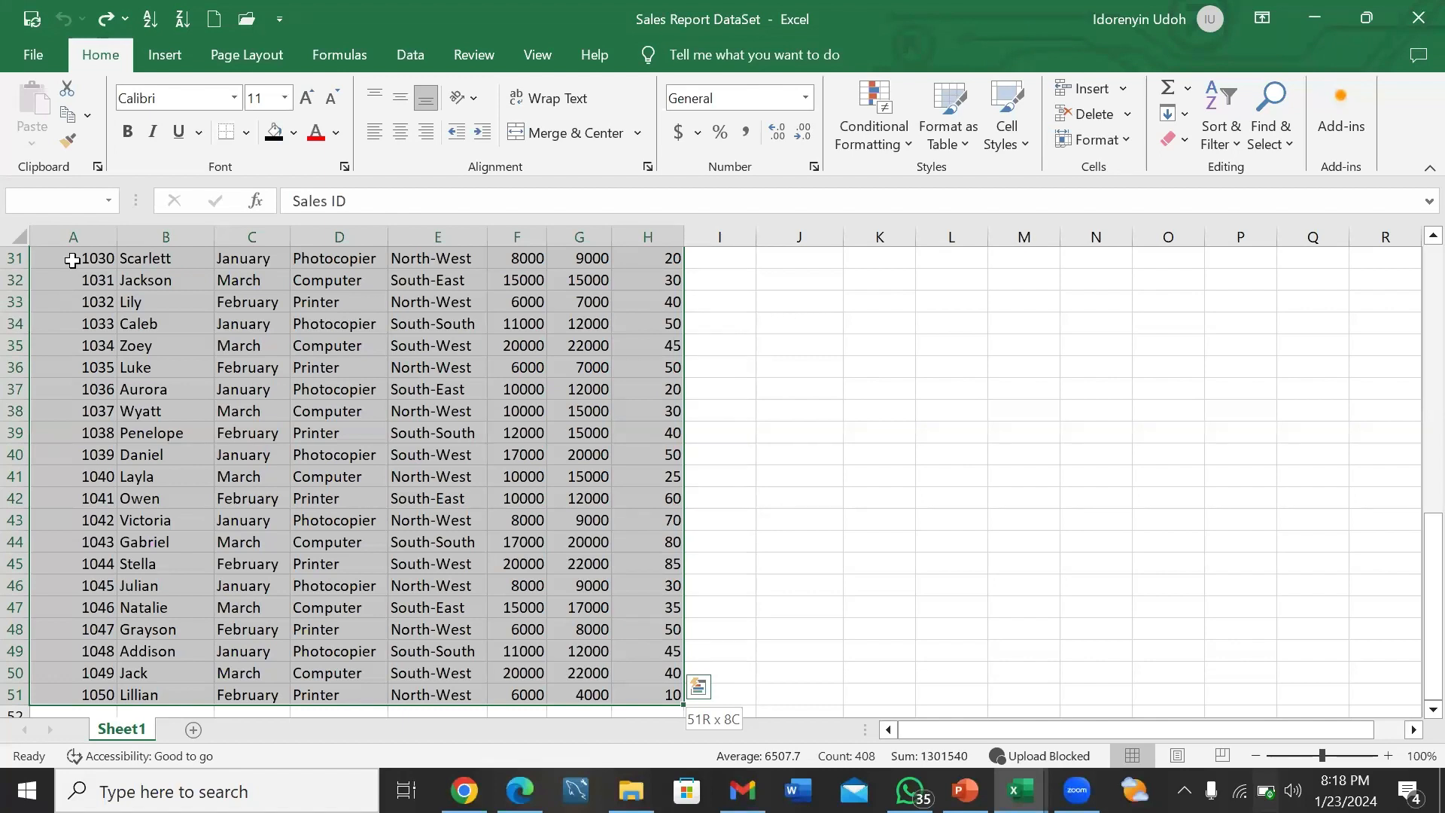
pyautogui.click(233, 102)
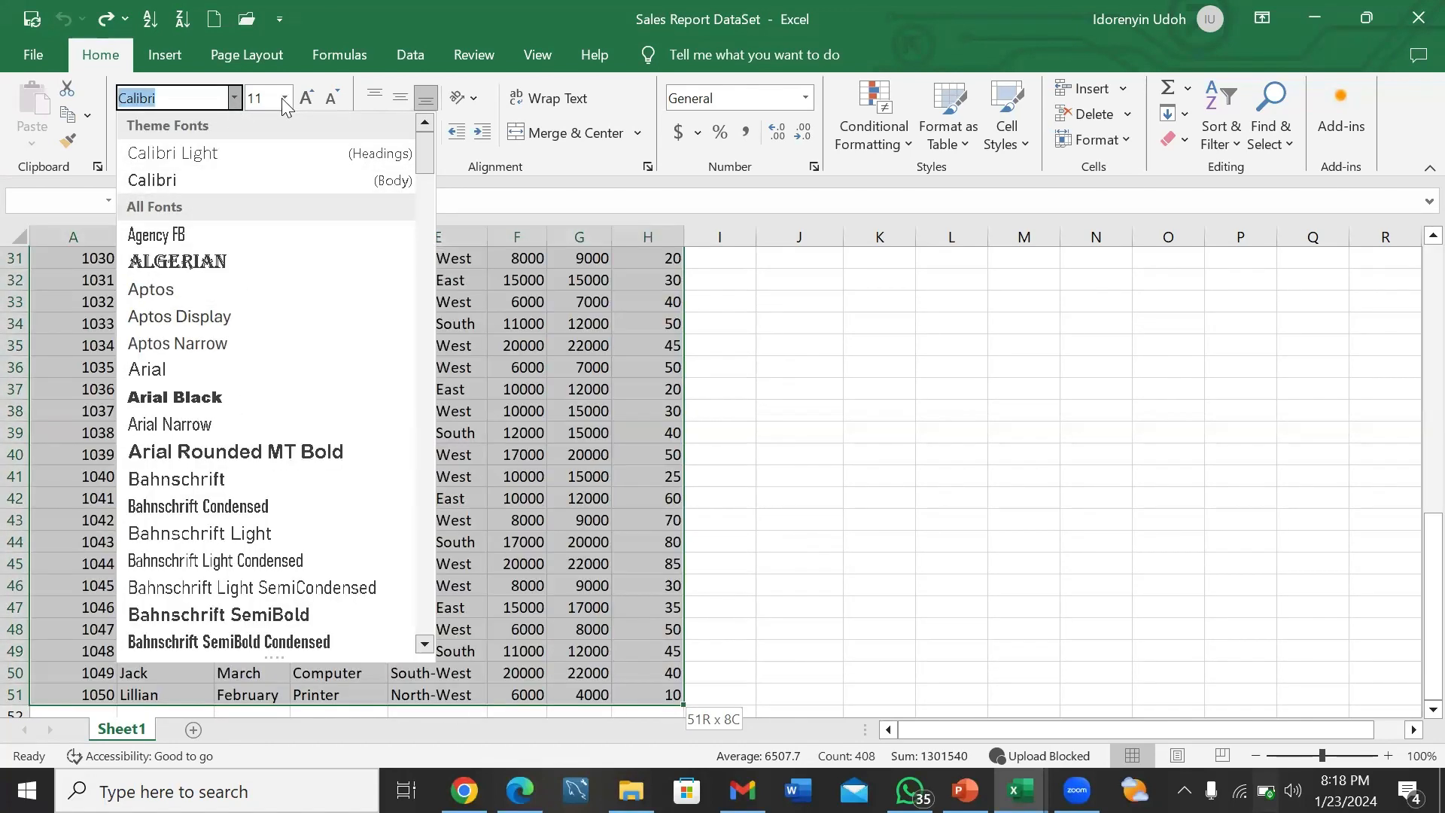
pyautogui.click(284, 98)
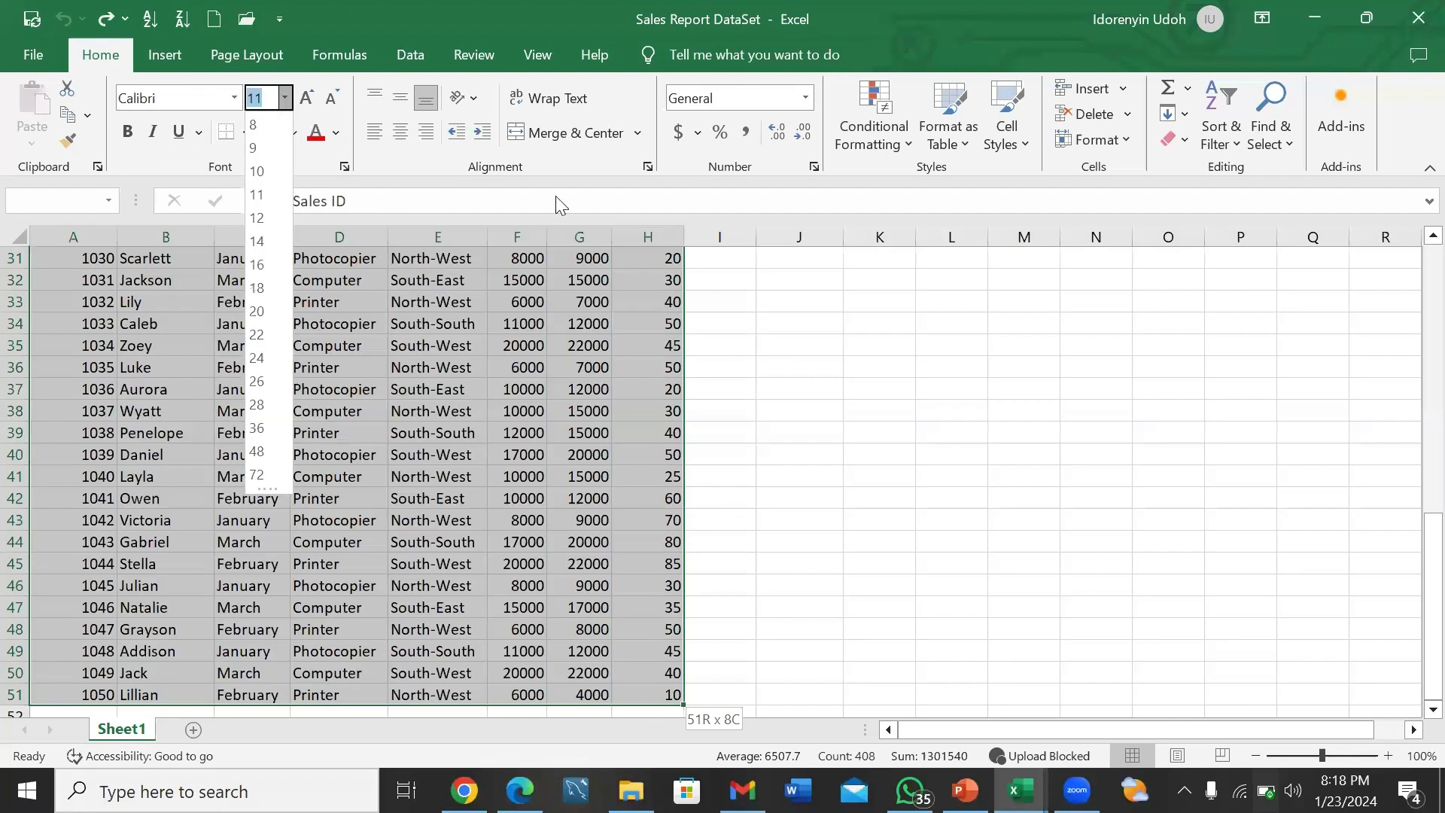
pyautogui.press('Escape')
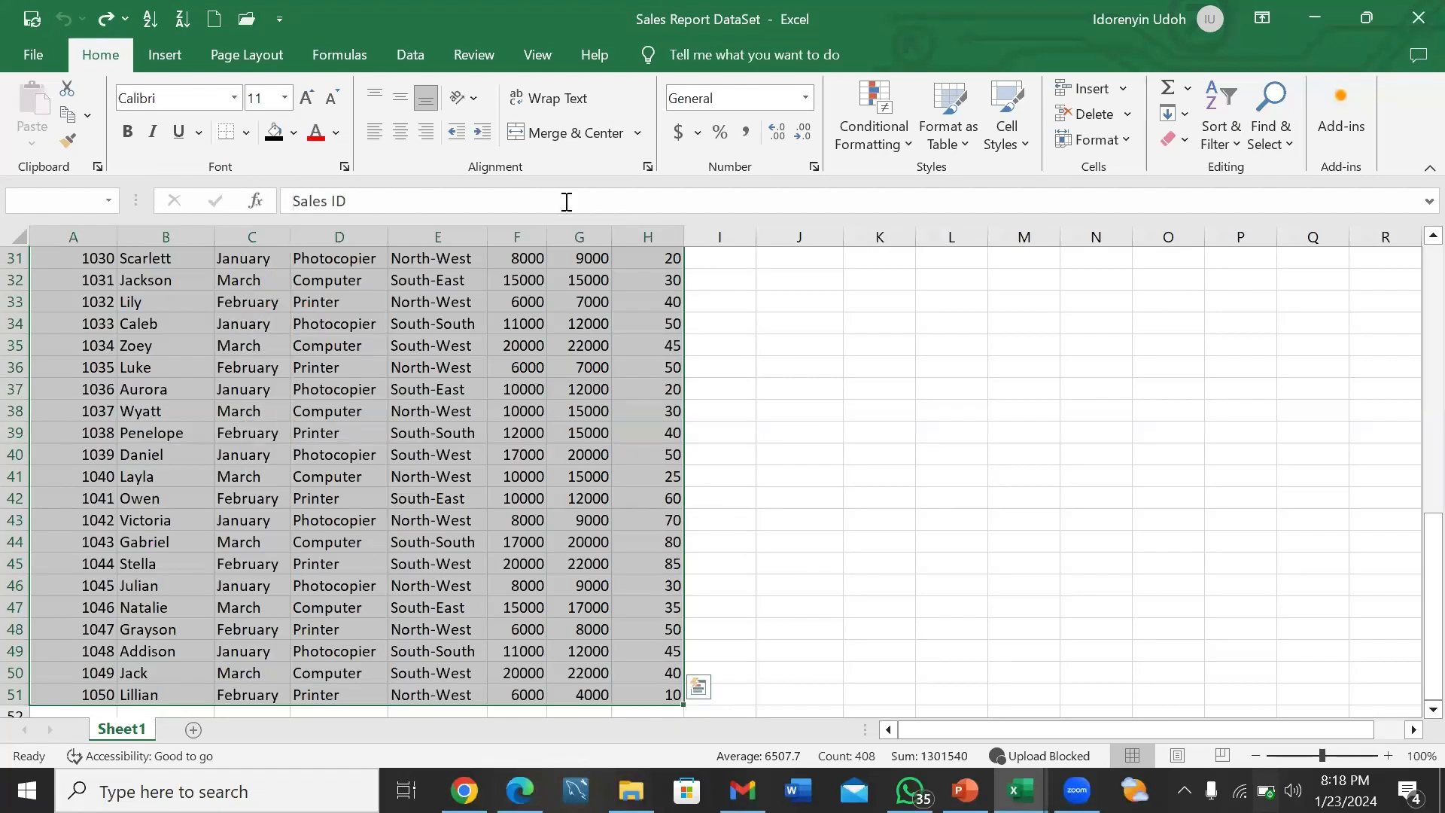
# - Switch to the PowerPoint presentation to check the "Working With Your Data" slide and return to the Excel workbook, deselecting the range
pyautogui.click(965, 790)
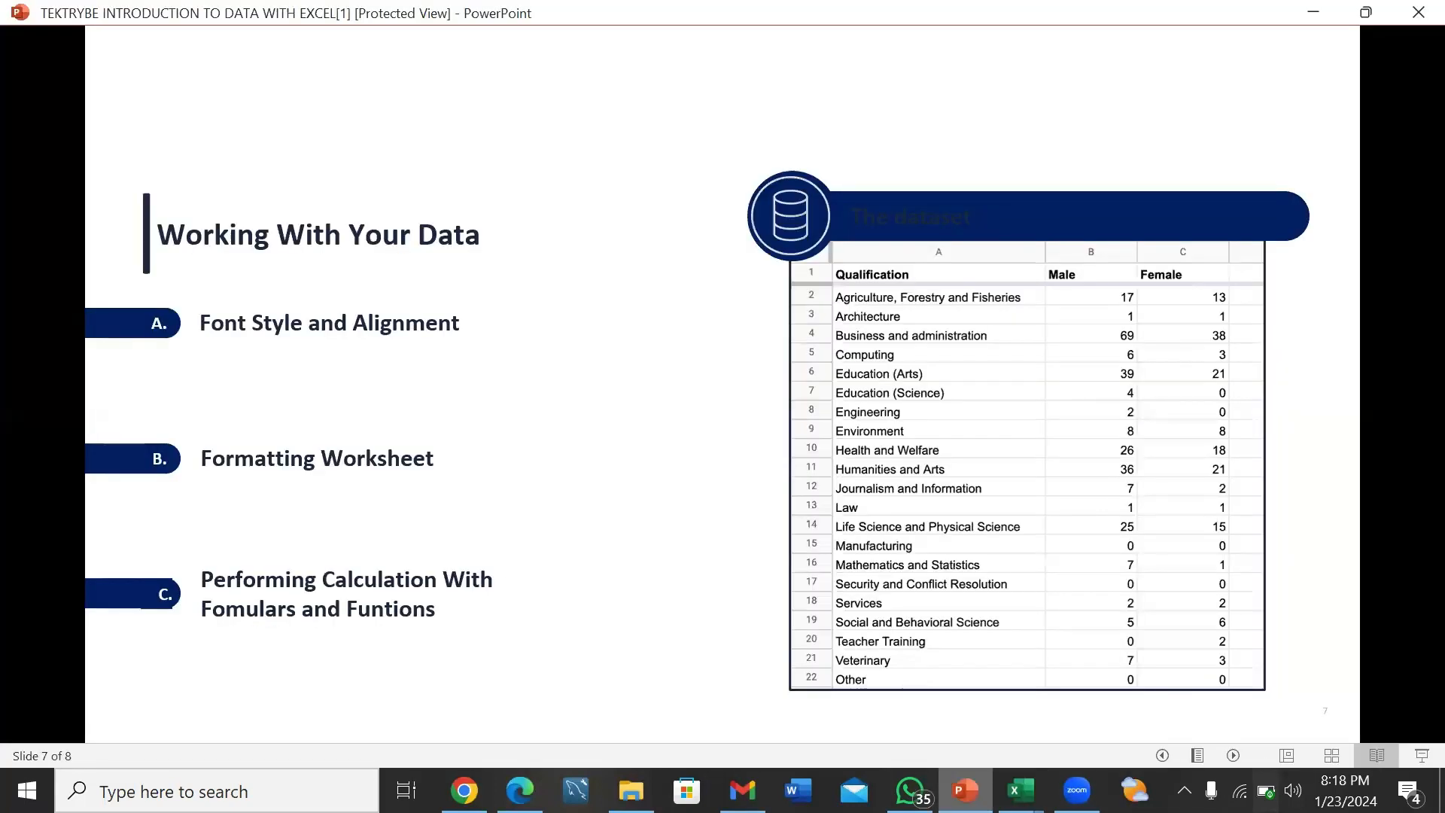
pyautogui.hotkey('alt', 'Tab')
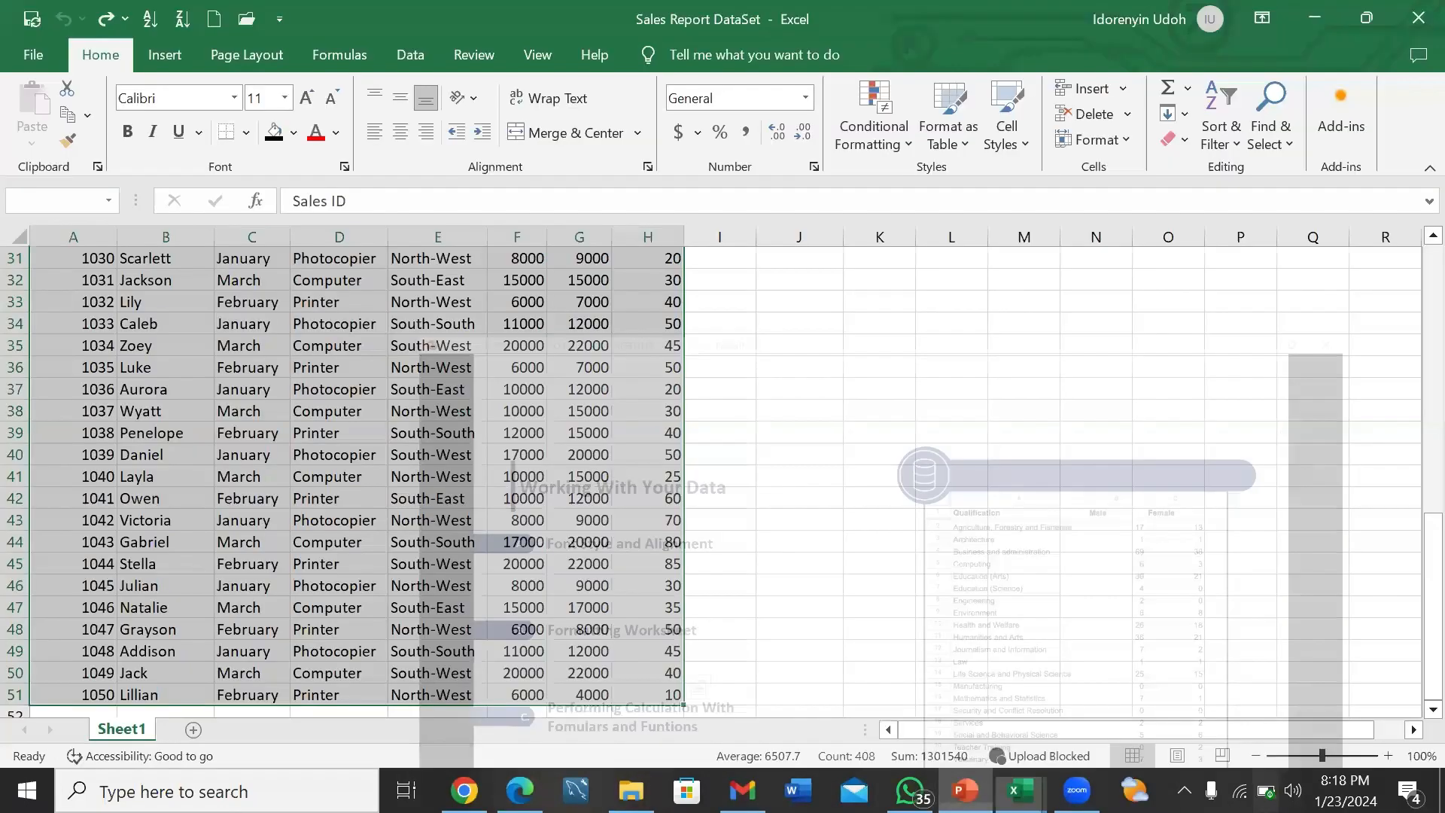
pyautogui.click(419, 410)
pyautogui.scroll(10, 419, 410)
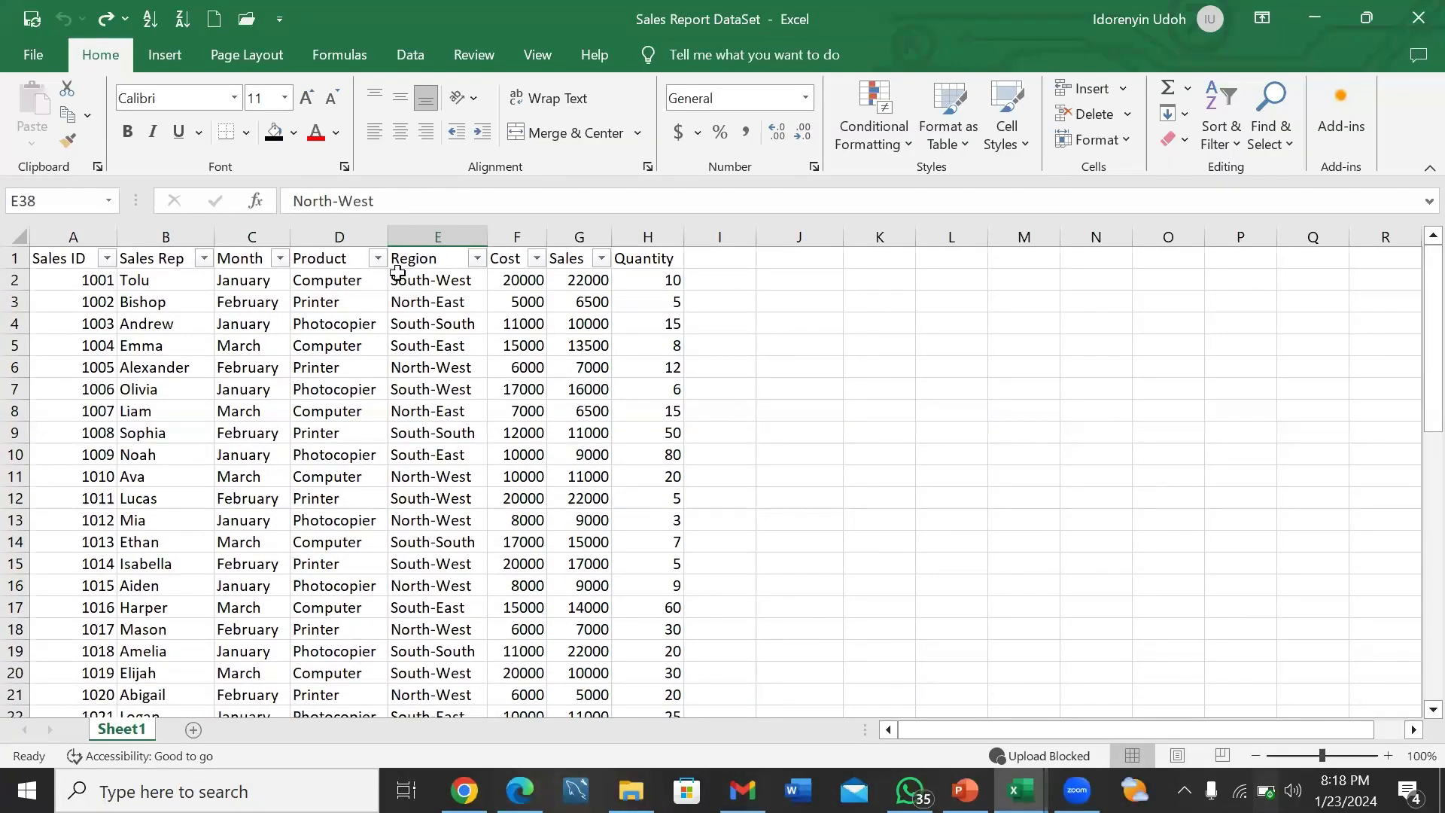
# - Narrow the Product column in column D until its entries are cut off, and deselect the column
pyautogui.click(367, 242)
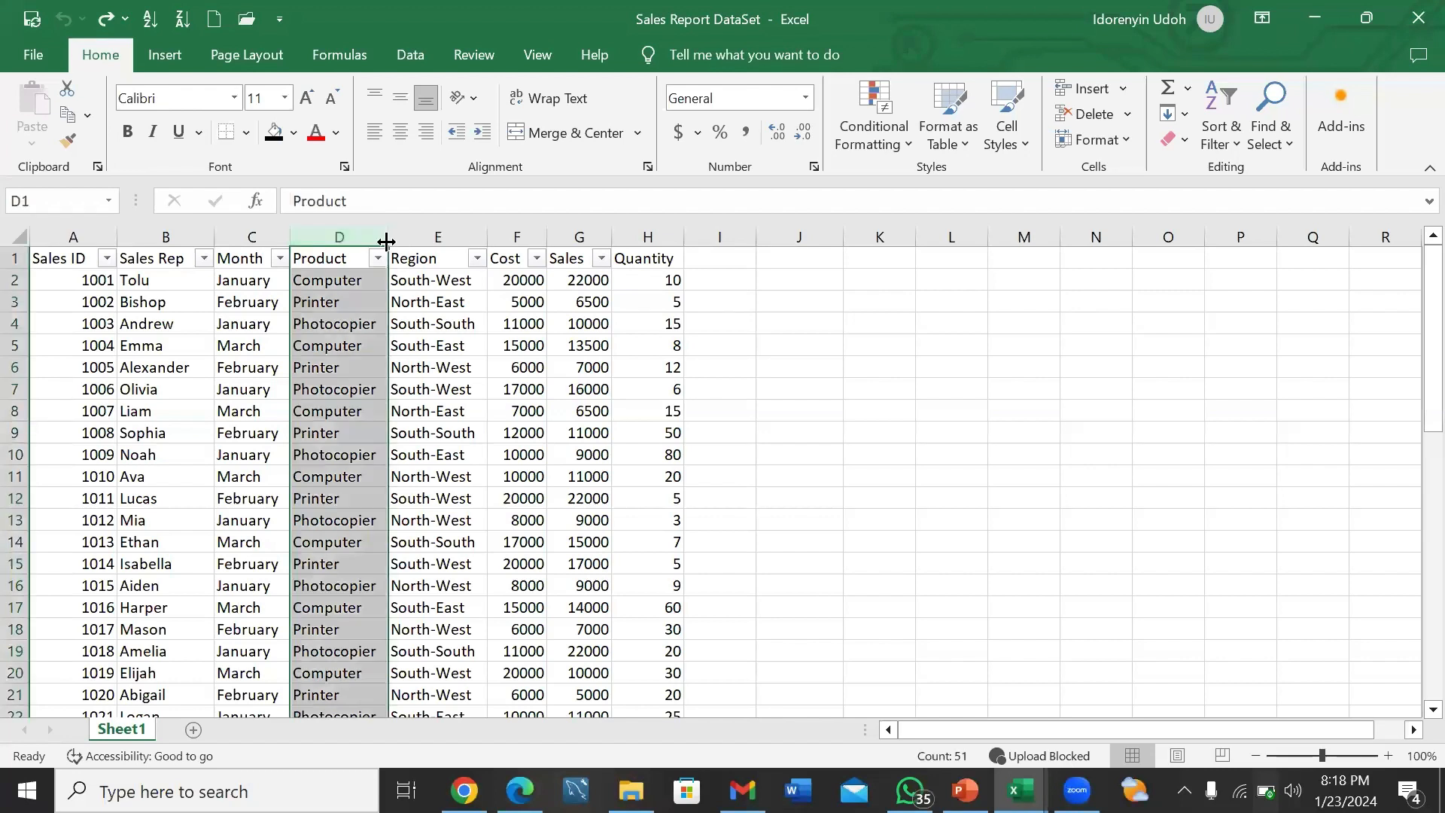
pyautogui.moveTo(386, 238); pyautogui.dragTo(344, 237)
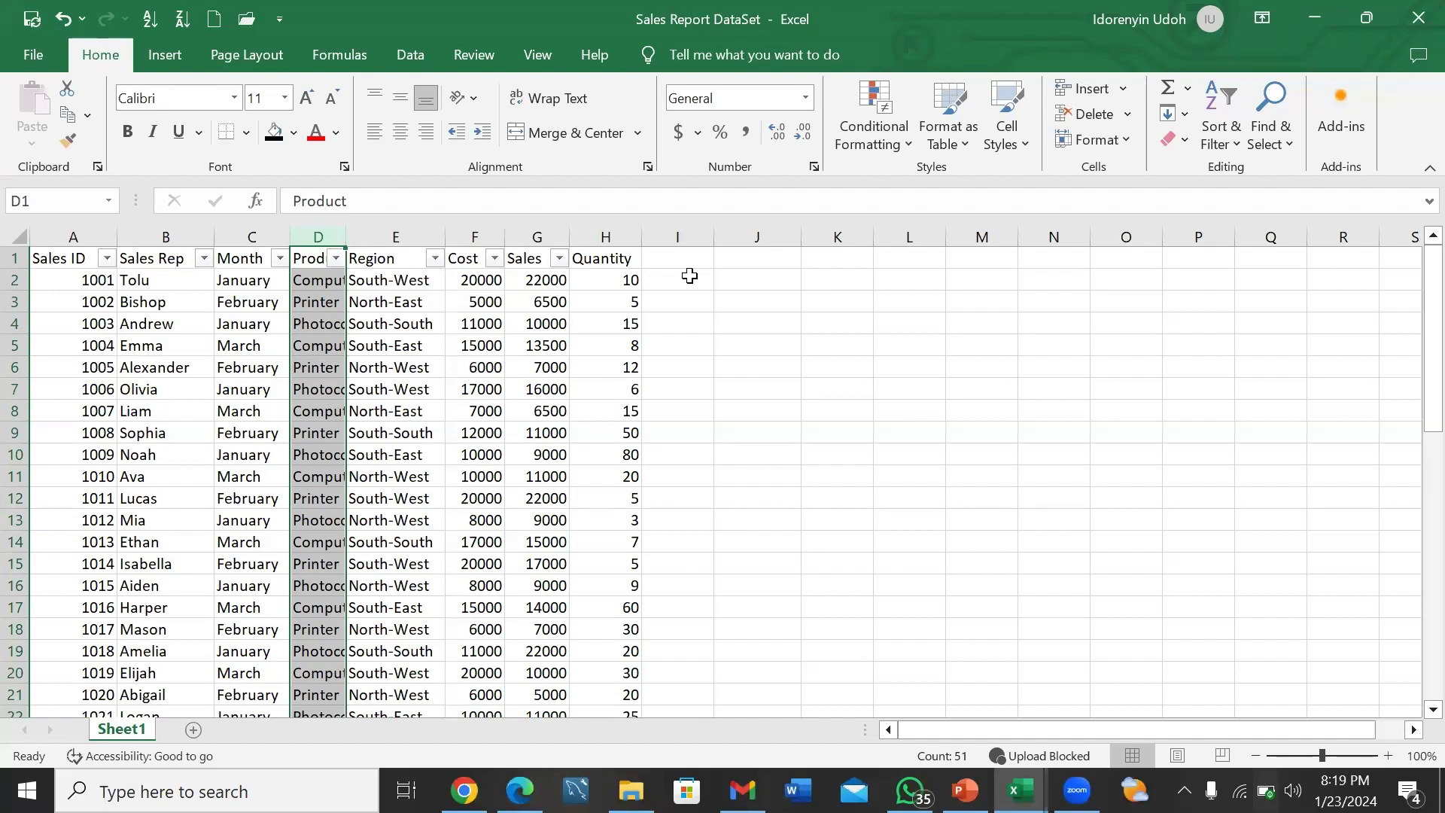
pyautogui.click(440, 367)
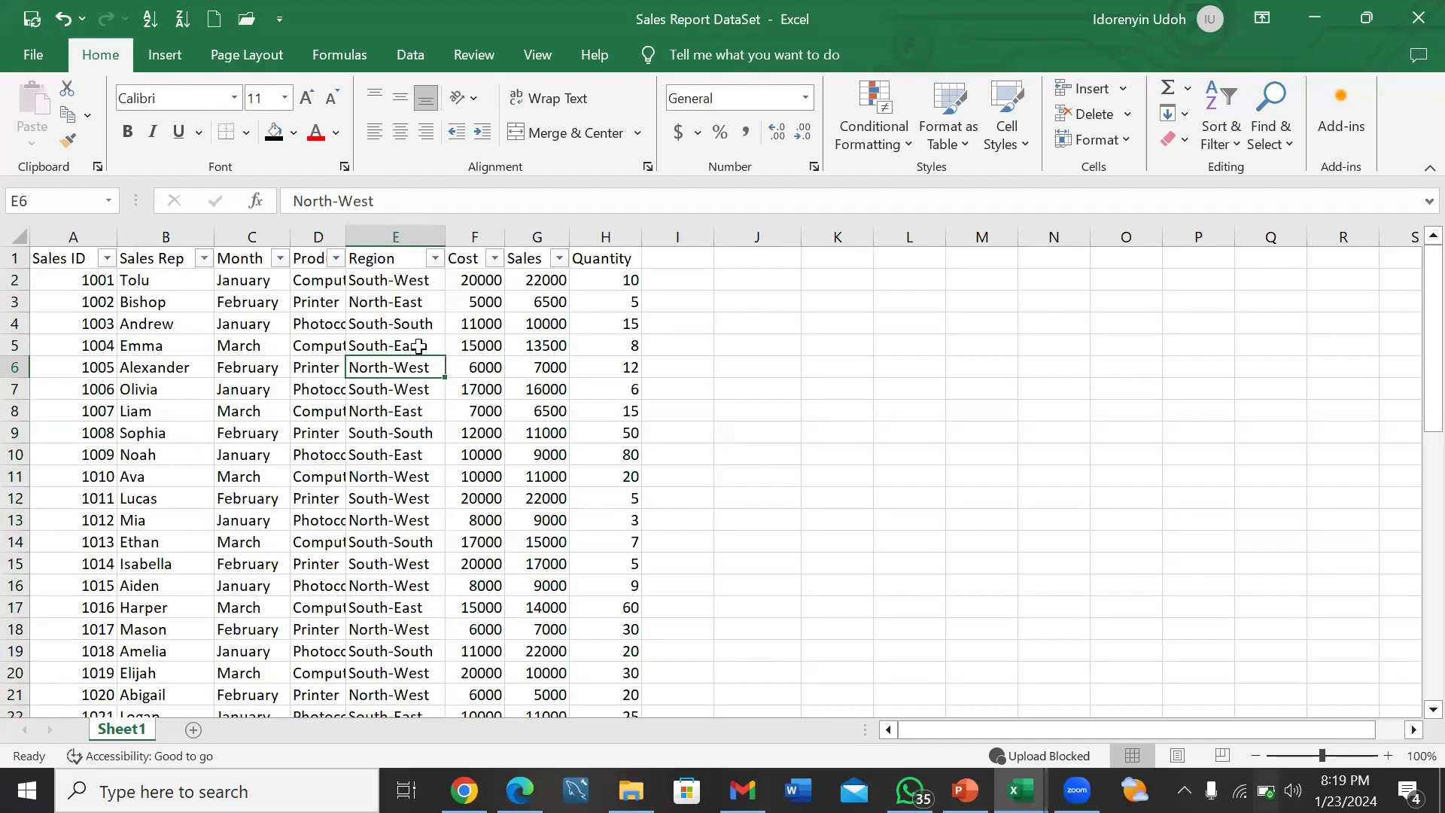
# - Widen the Product column, narrow it again to a width of about 5.91, and auto-fit it to its contents
pyautogui.click(317, 240)
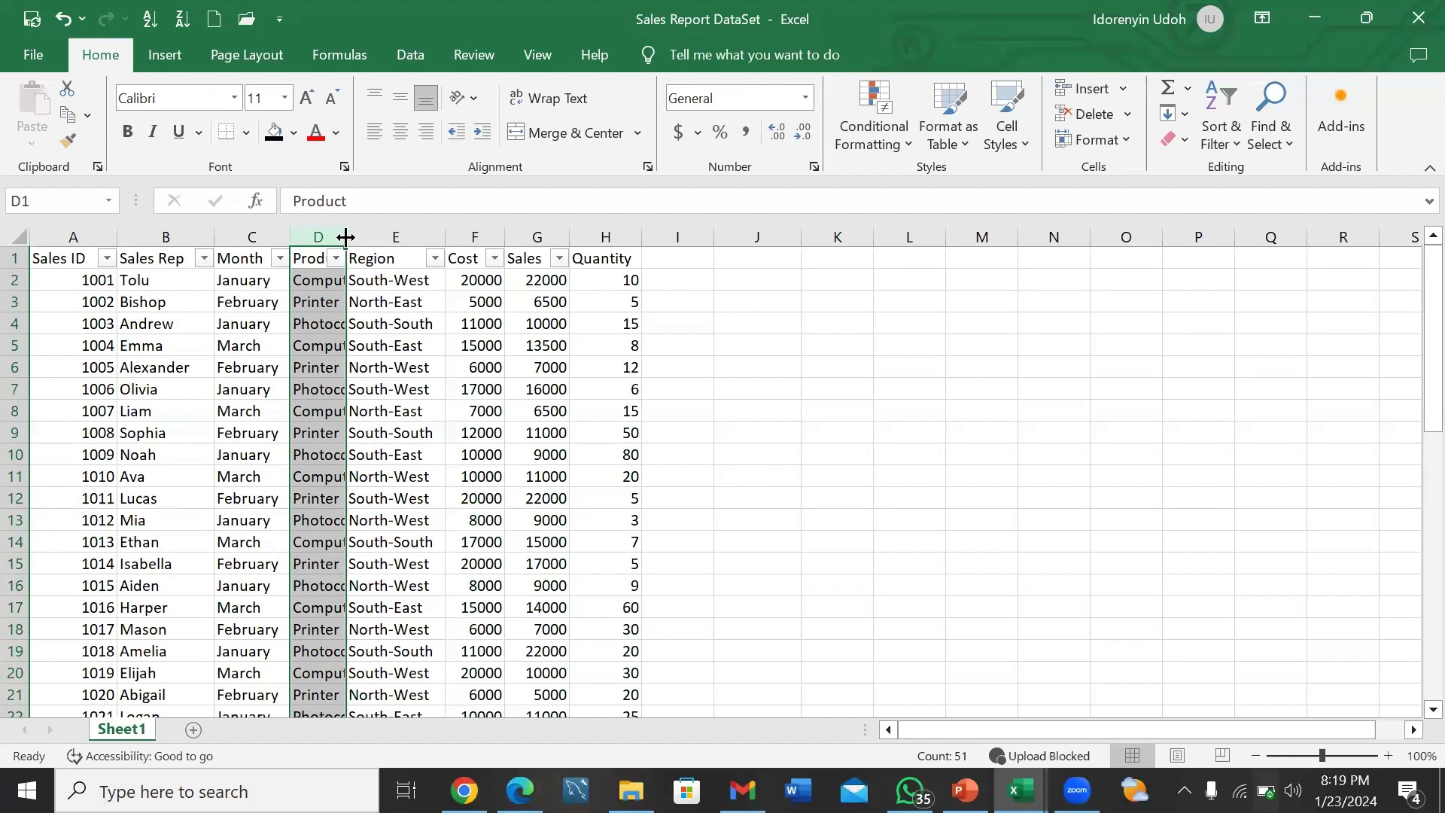
pyautogui.moveTo(345, 237); pyautogui.dragTo(462, 228)
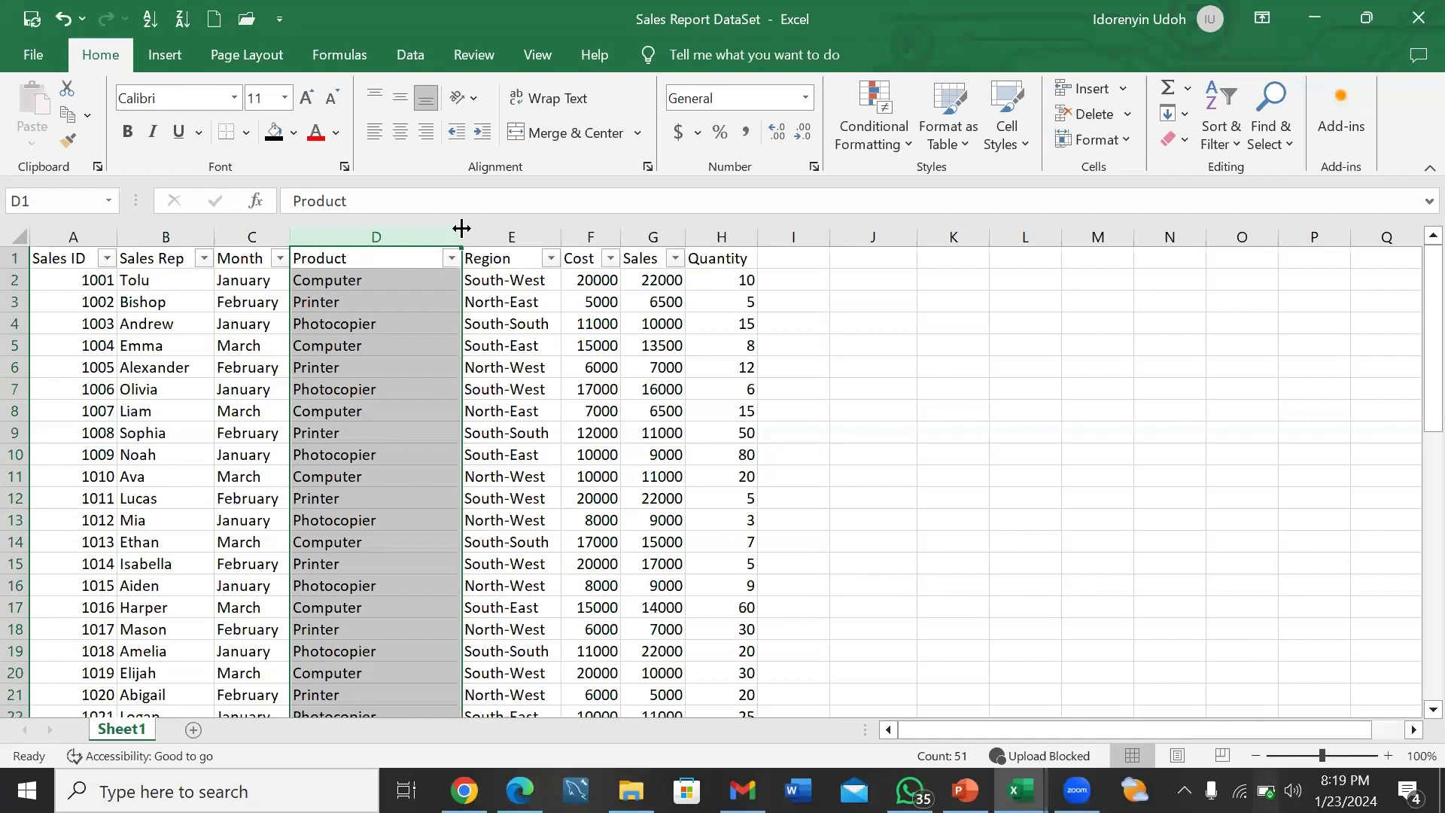
pyautogui.moveTo(461, 228); pyautogui.dragTo(344, 237)
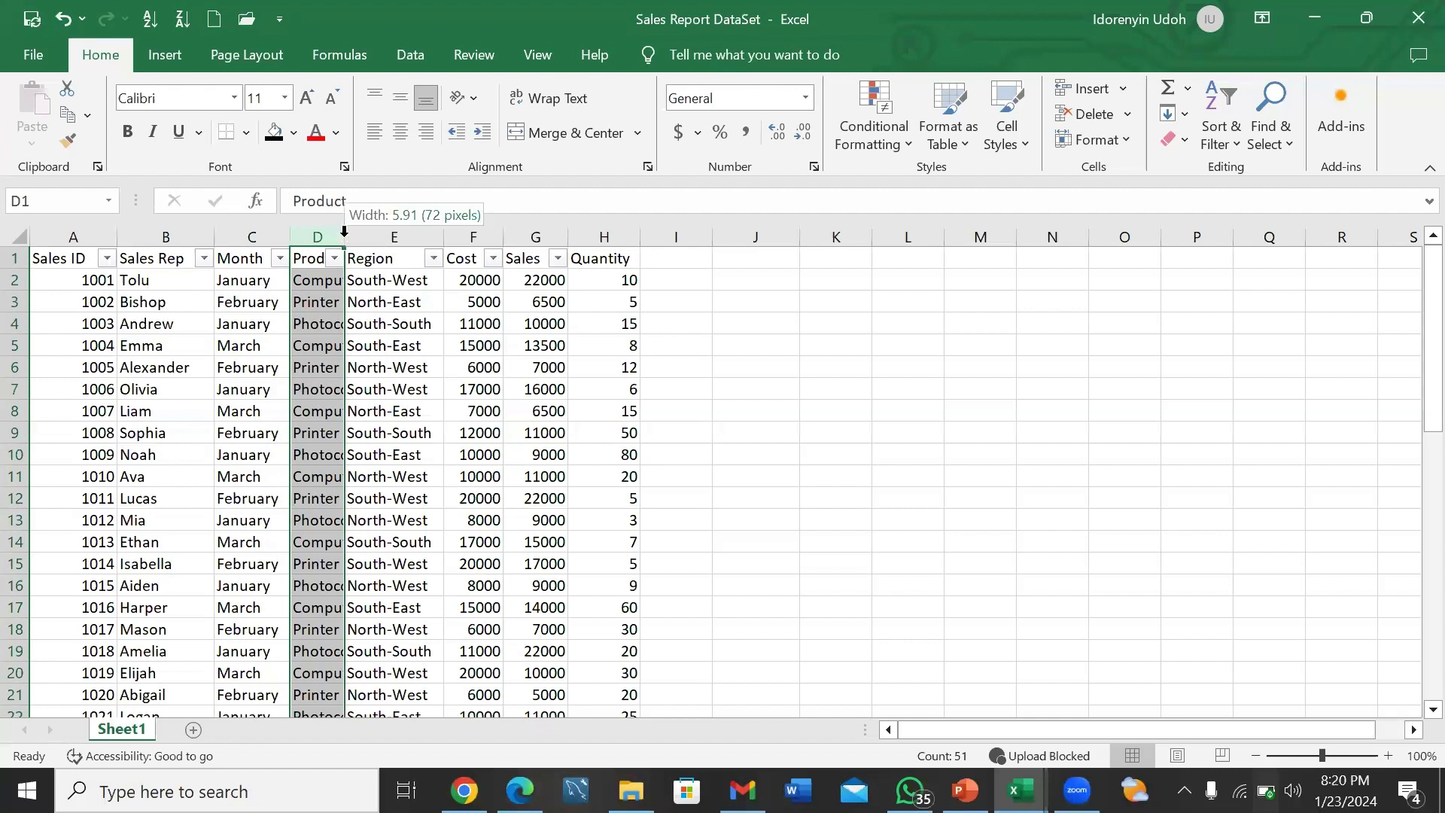
pyautogui.doubleClick(344, 237)
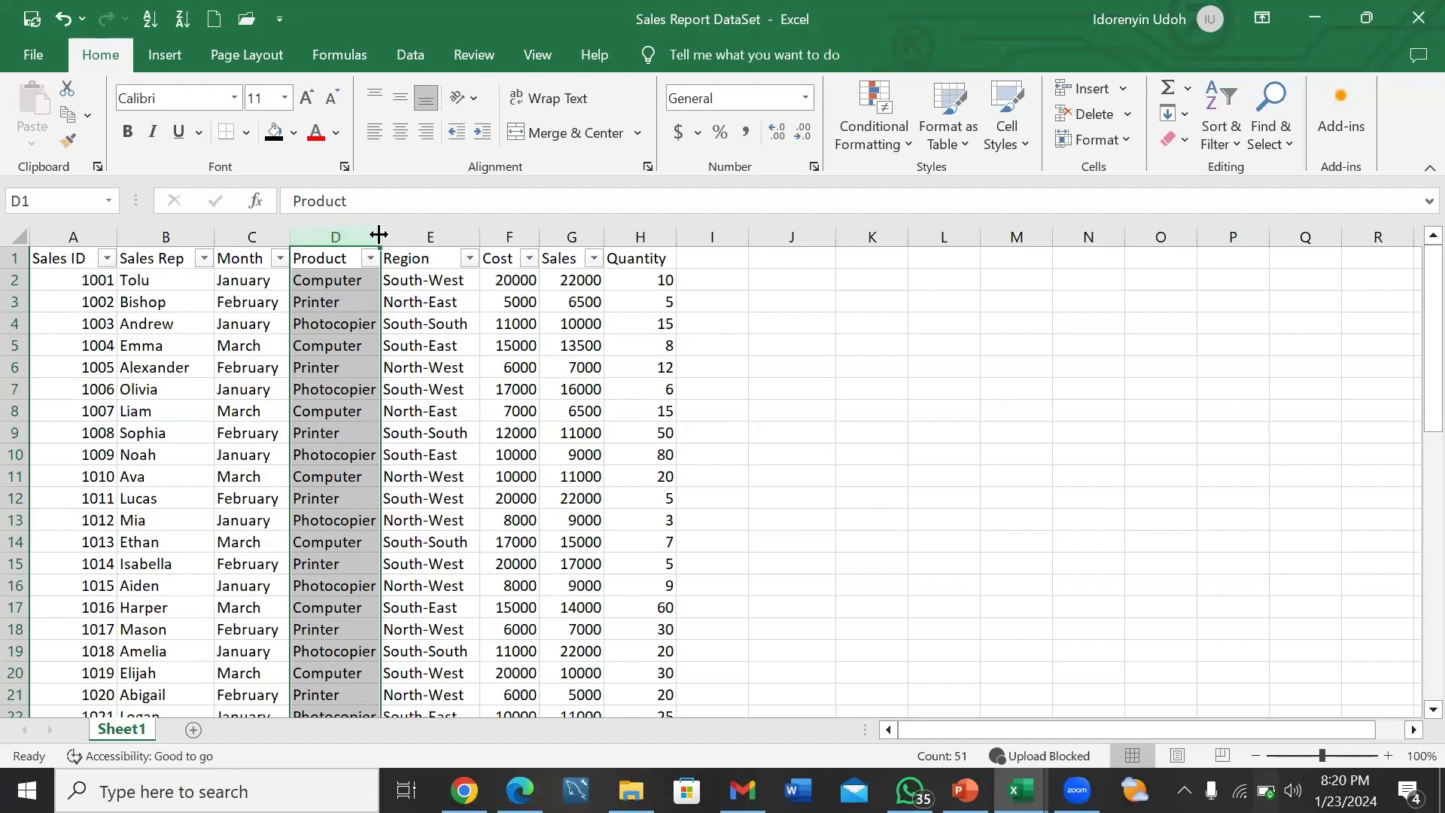
# - Shrink the Product and Sales columns, and auto-fit the width of all columns in the sheet to their contents
pyautogui.moveTo(378, 235); pyautogui.dragTo(305, 240)
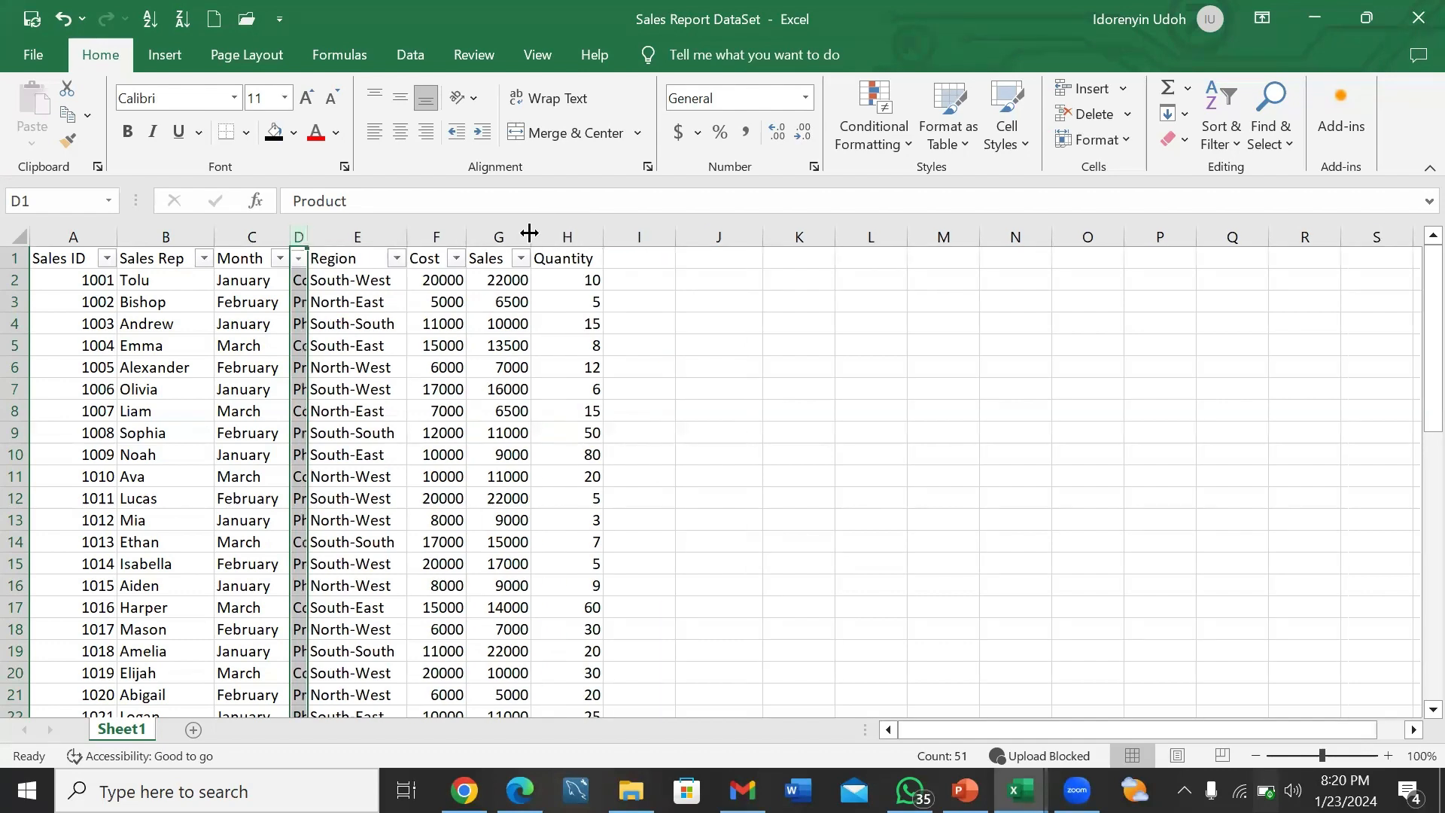
pyautogui.moveTo(528, 235); pyautogui.dragTo(502, 233)
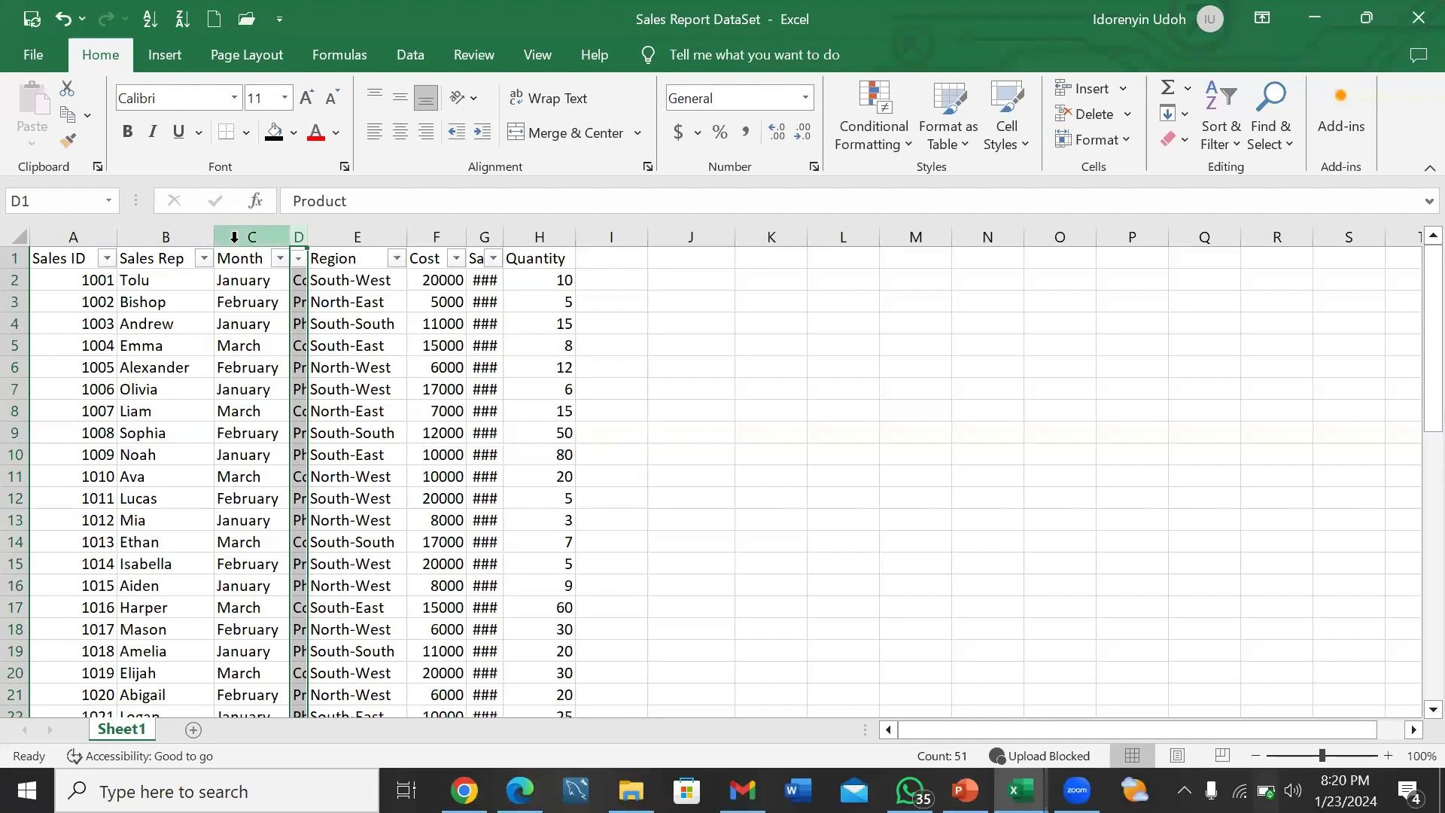
pyautogui.click(18, 238)
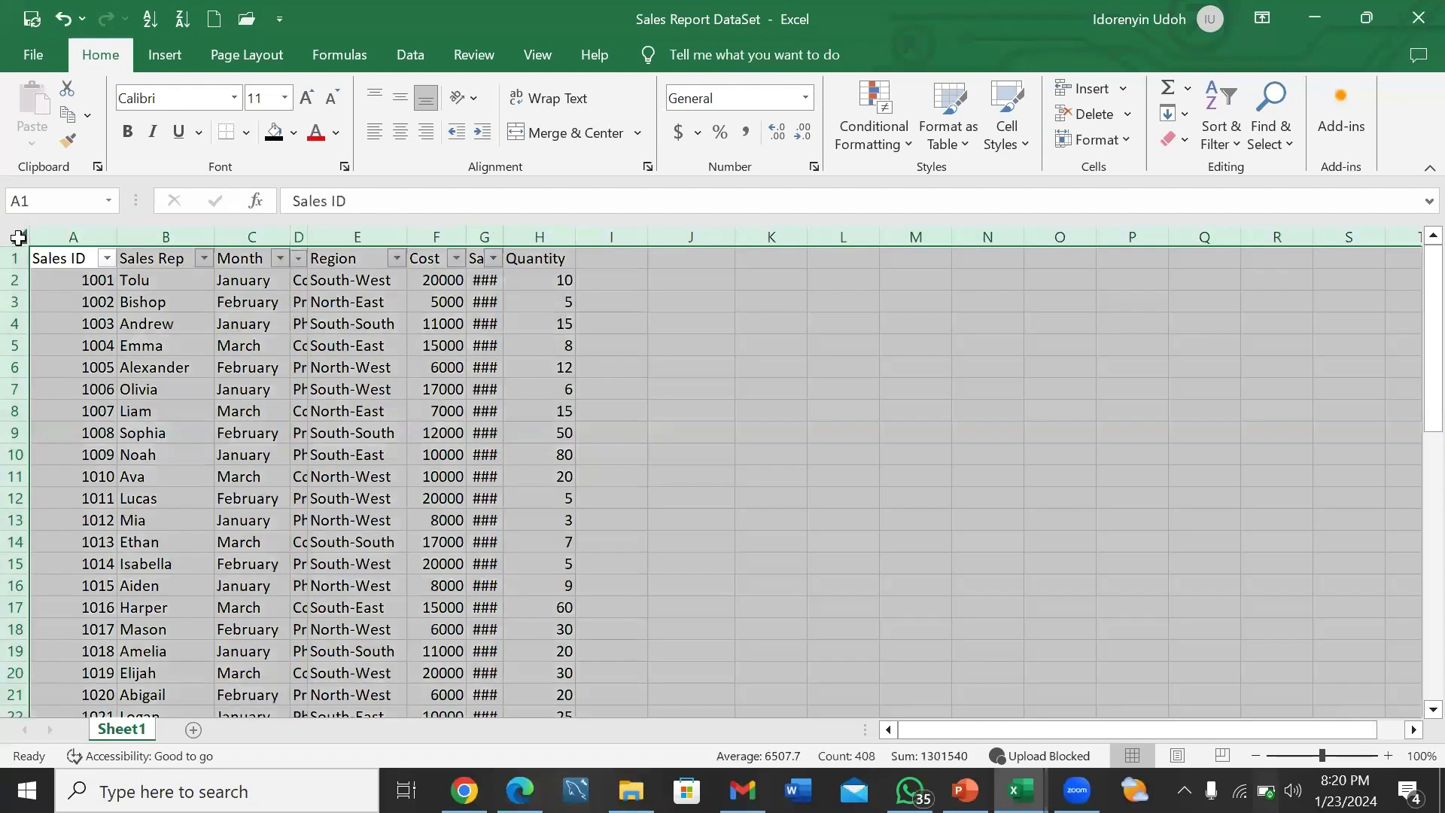
pyautogui.doubleClick(113, 236)
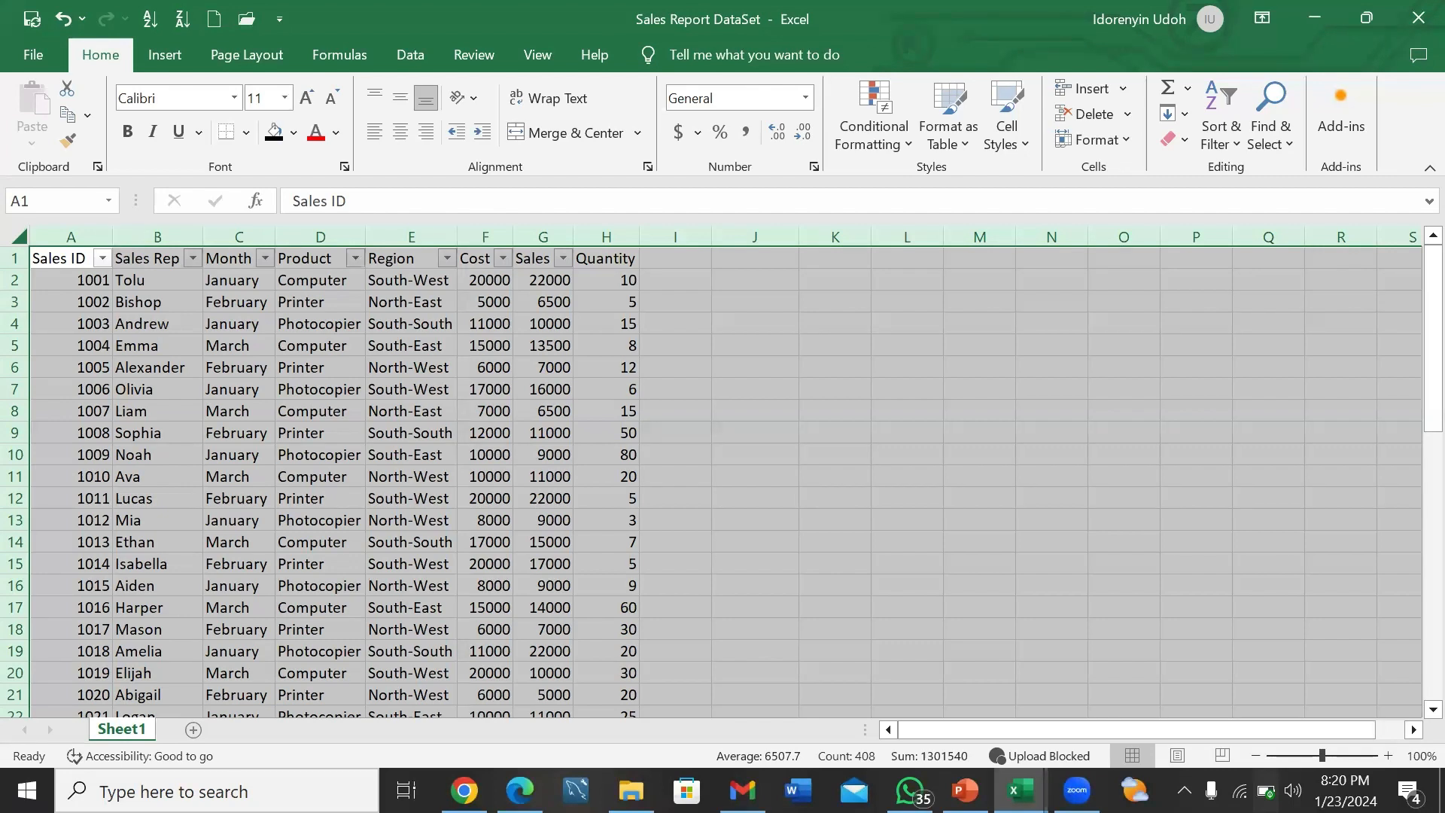
# - Review the "Working With Your Data" slide in the PowerPoint presentation again and switch back to the Sales Report DataSet workbook
pyautogui.click(965, 790)
pyautogui.click(933, 669)
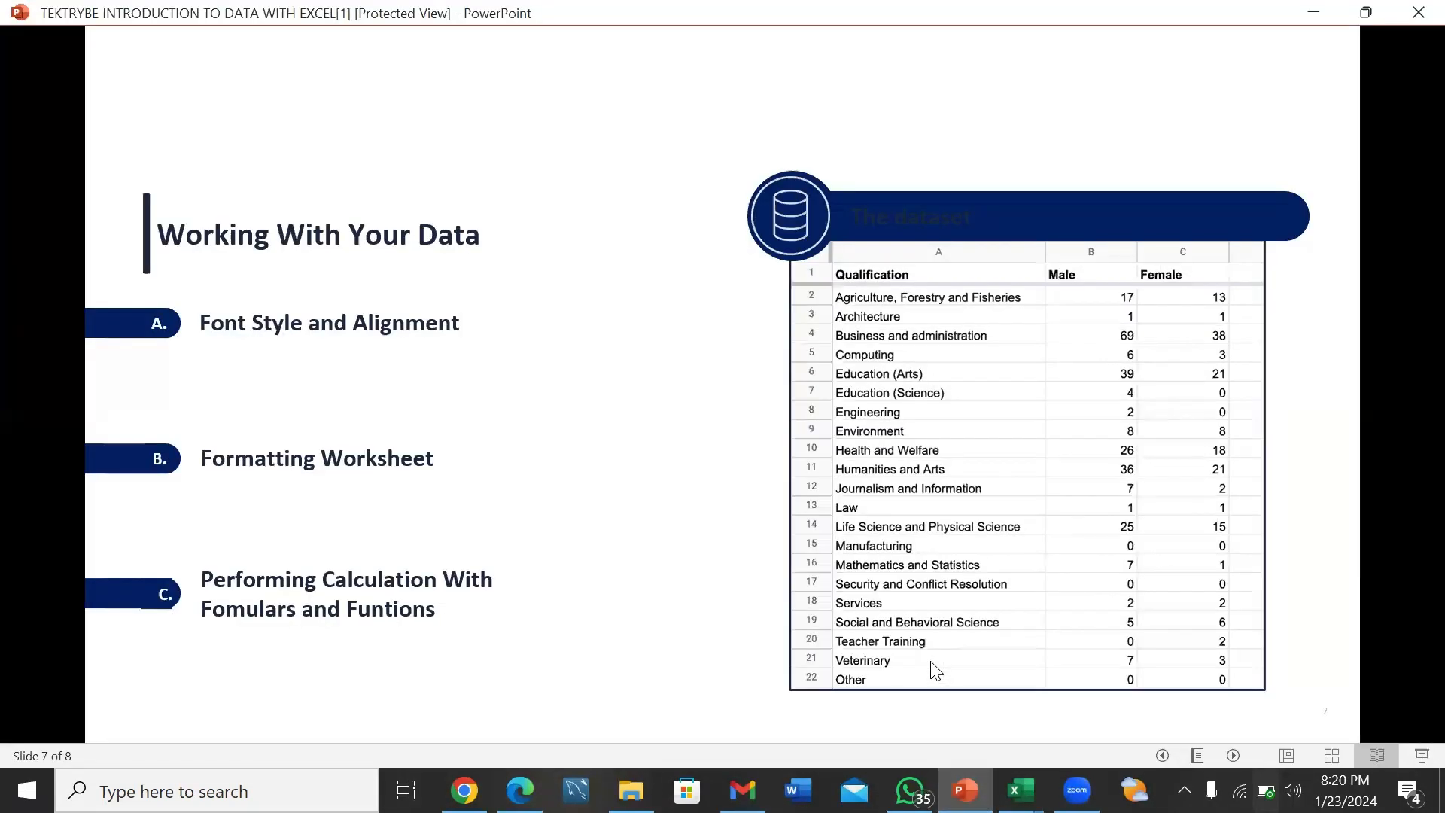
pyautogui.click(933, 670)
pyautogui.press('Left')
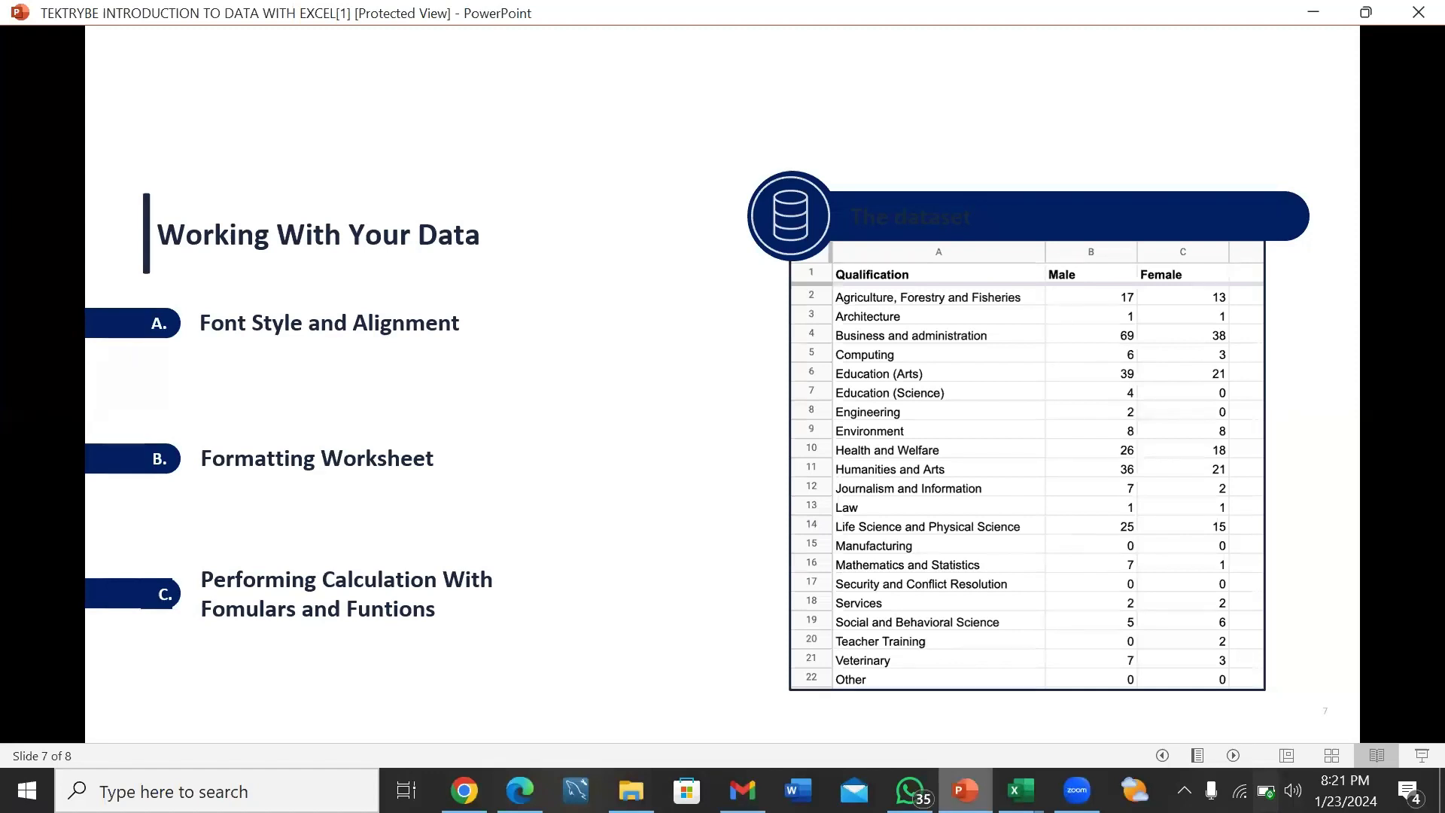
pyautogui.hotkey('alt', 'Tab')
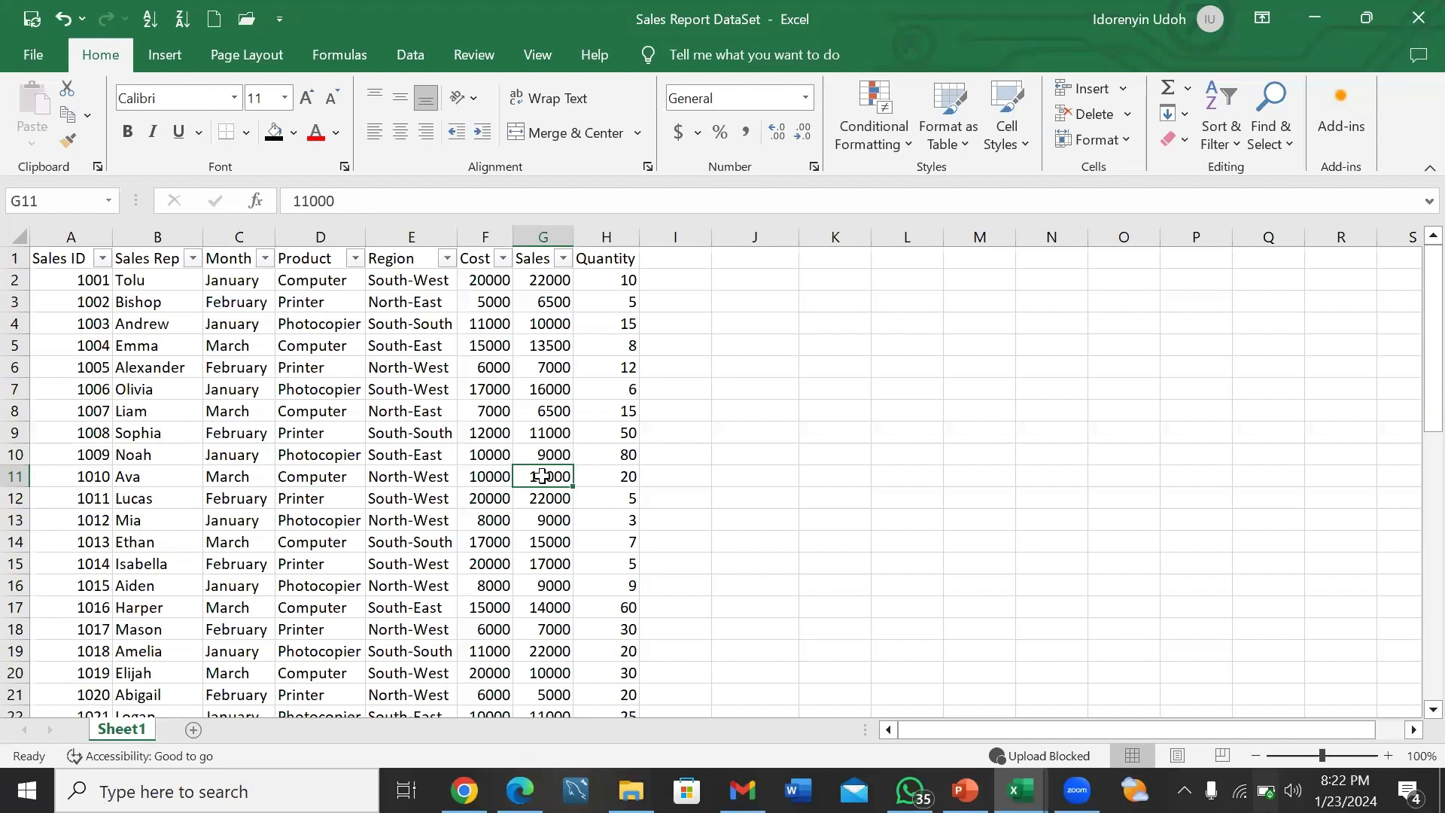
# - Select the entire sales data range A1:H51, including the header row
pyautogui.click(75, 256)
pyautogui.hotkey('ctrl', 'shift', 'Right')
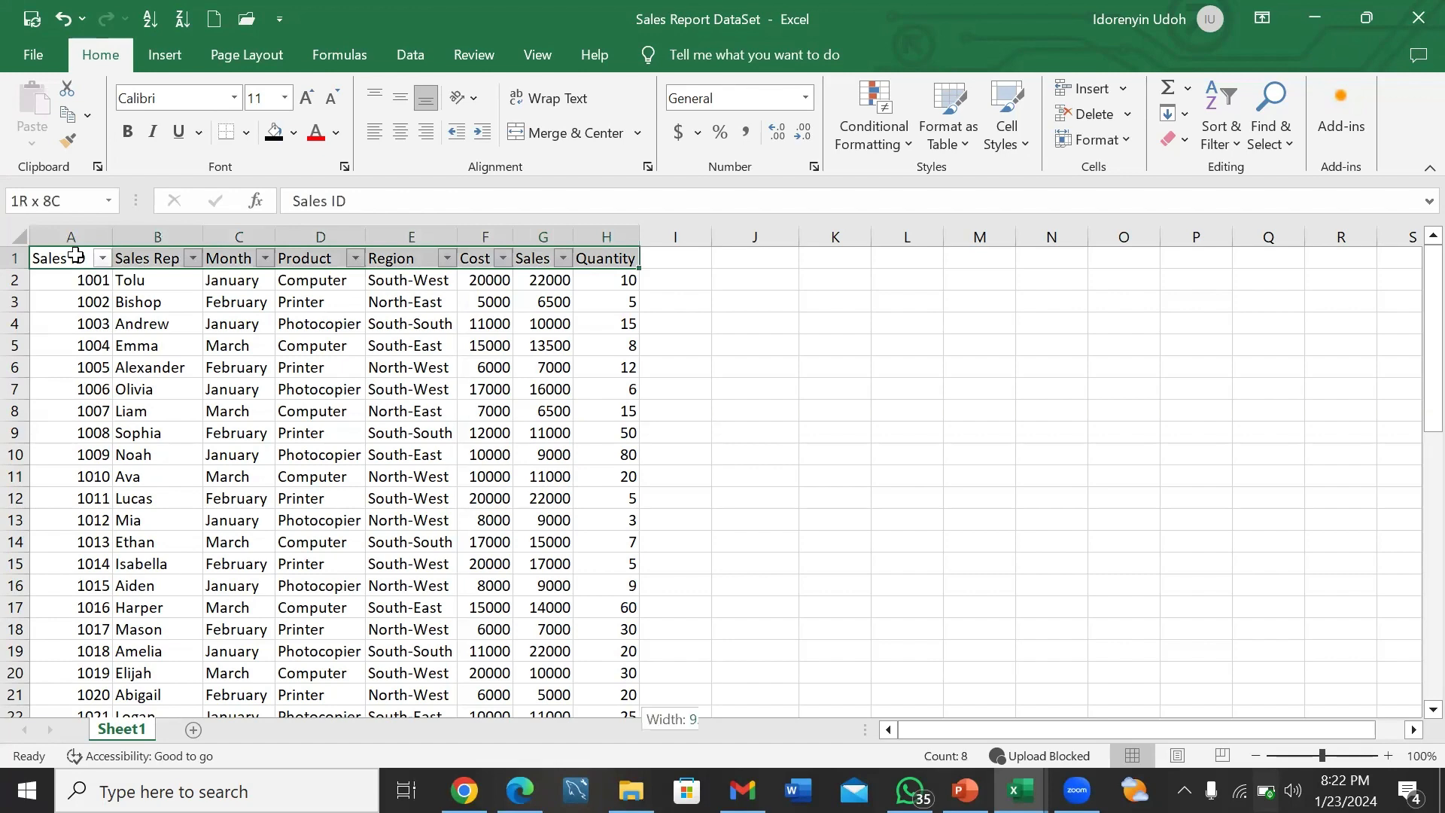
pyautogui.hotkey('ctrl', 'shift', 'Down')
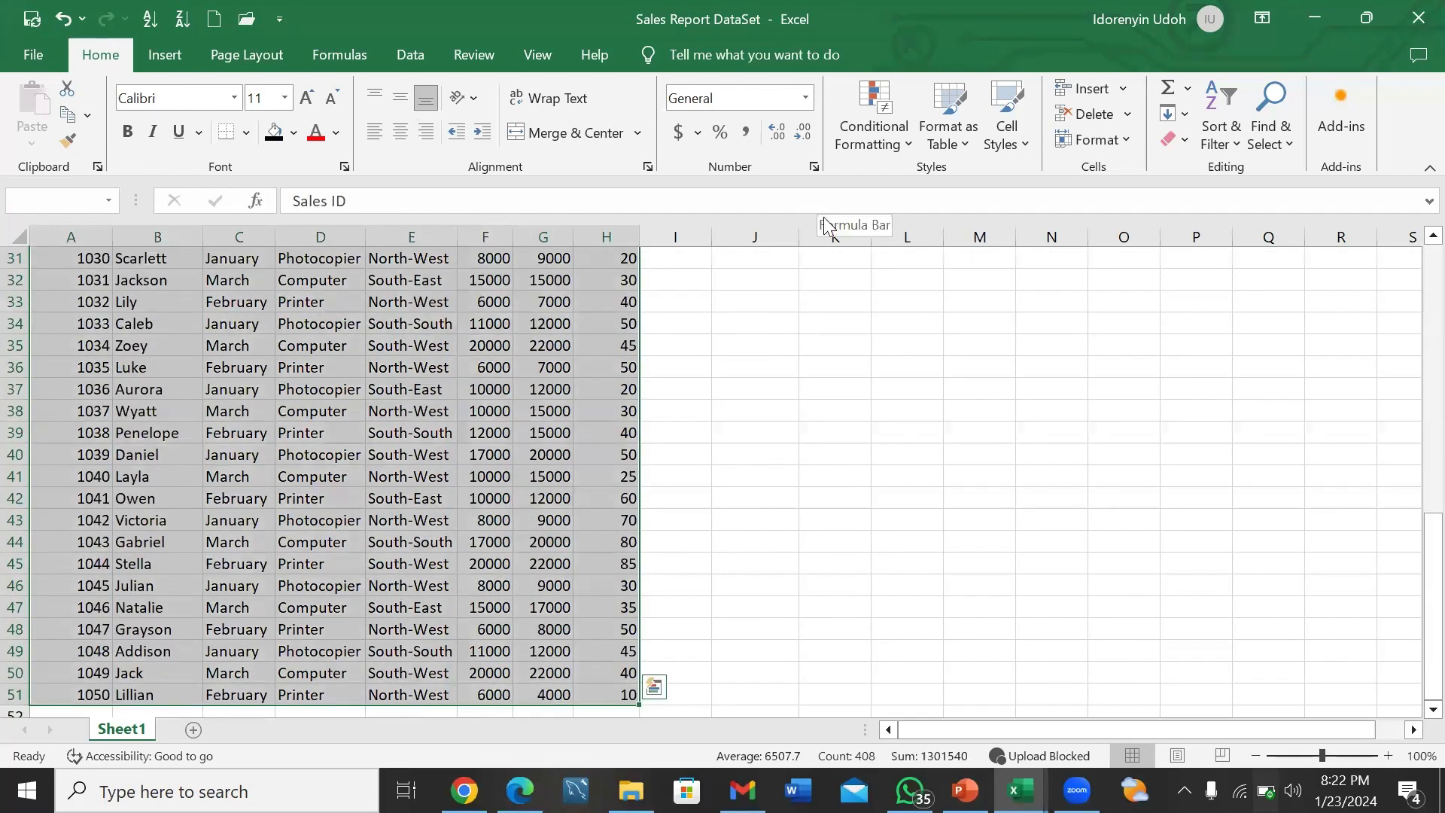
# - Try to create a table with headers at cell N9 using a blue Medium table style, and undo it
pyautogui.click(1023, 143)
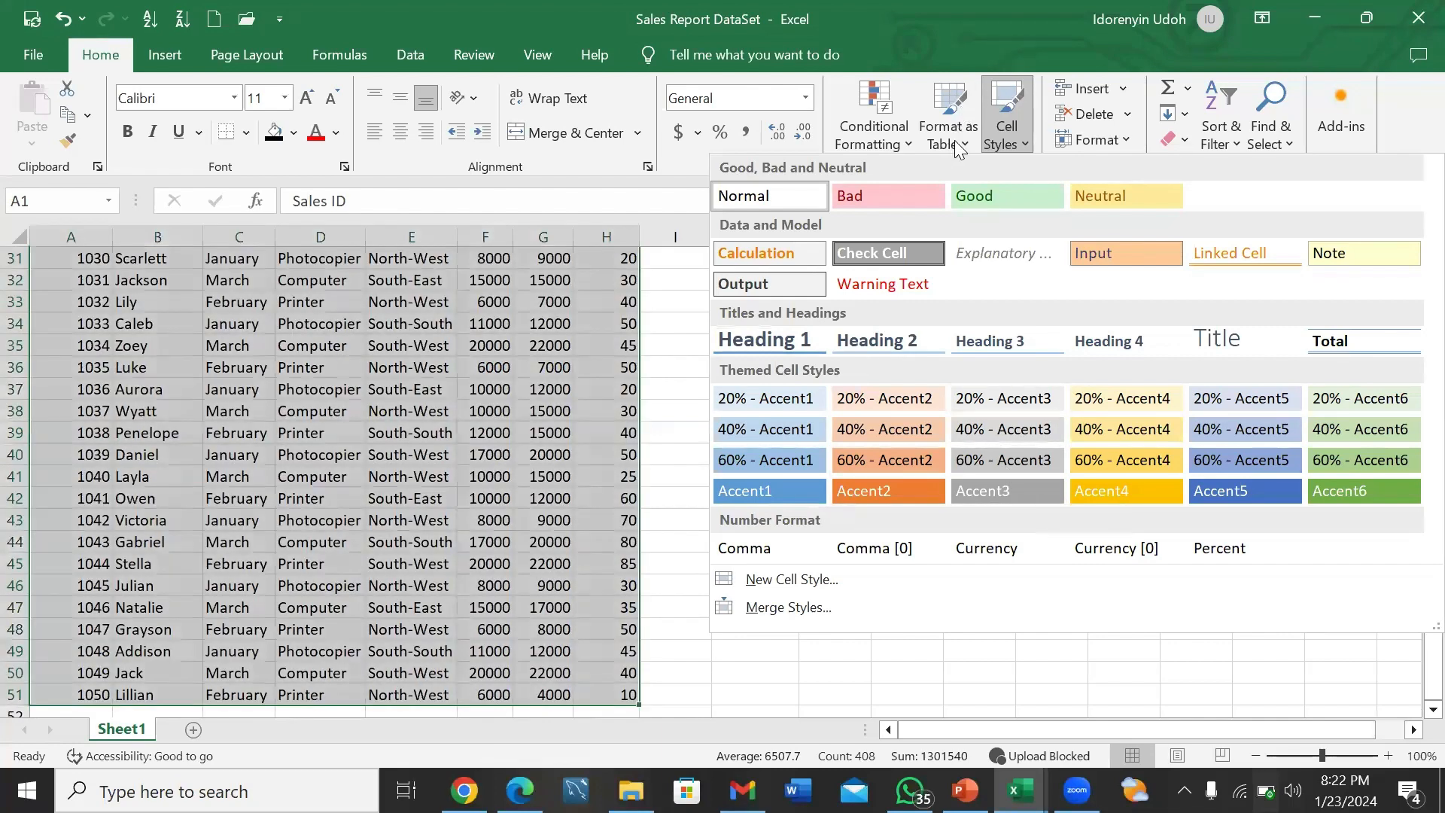
pyautogui.click(954, 140)
pyautogui.click(954, 140)
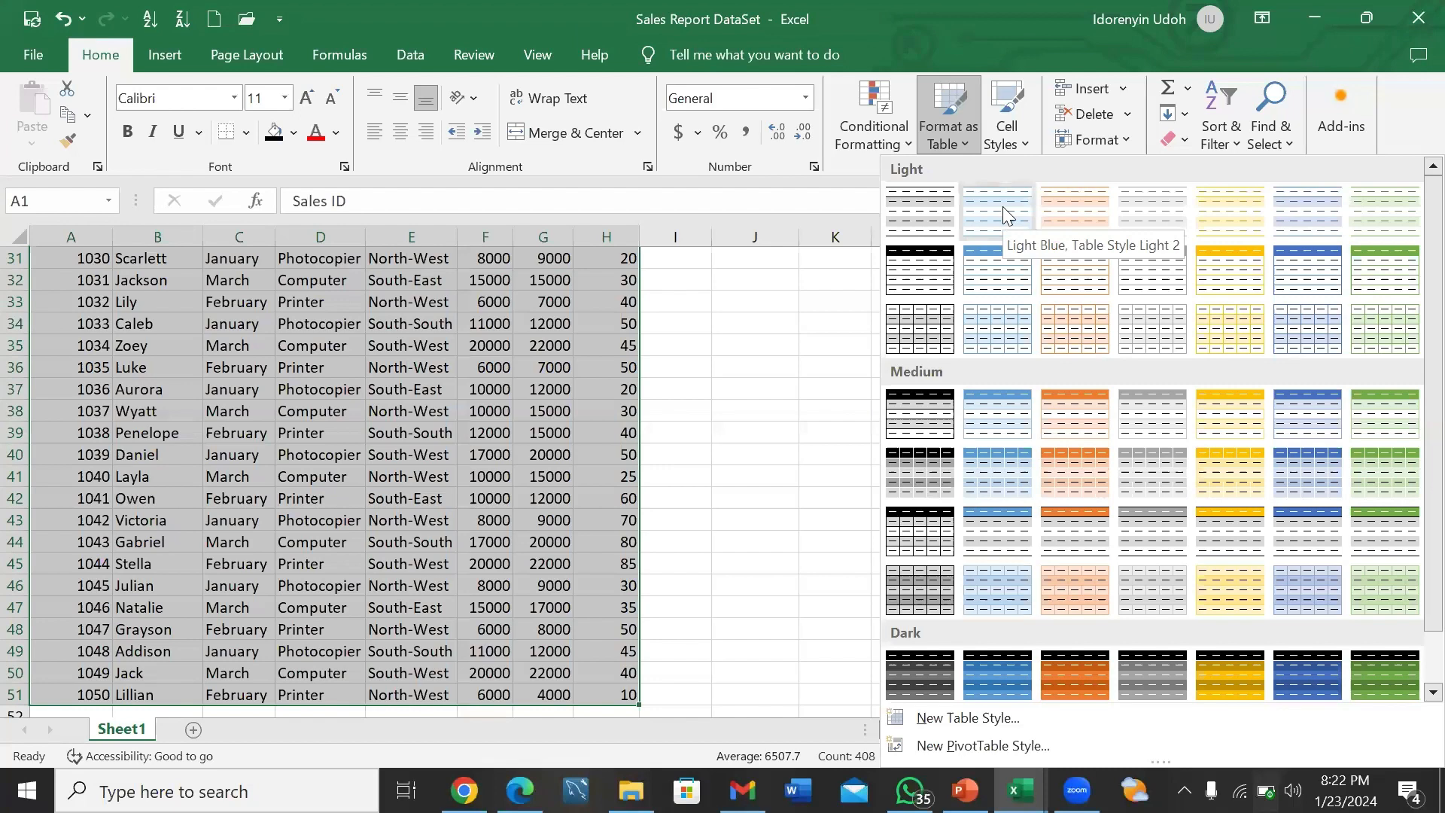
pyautogui.click(1003, 483)
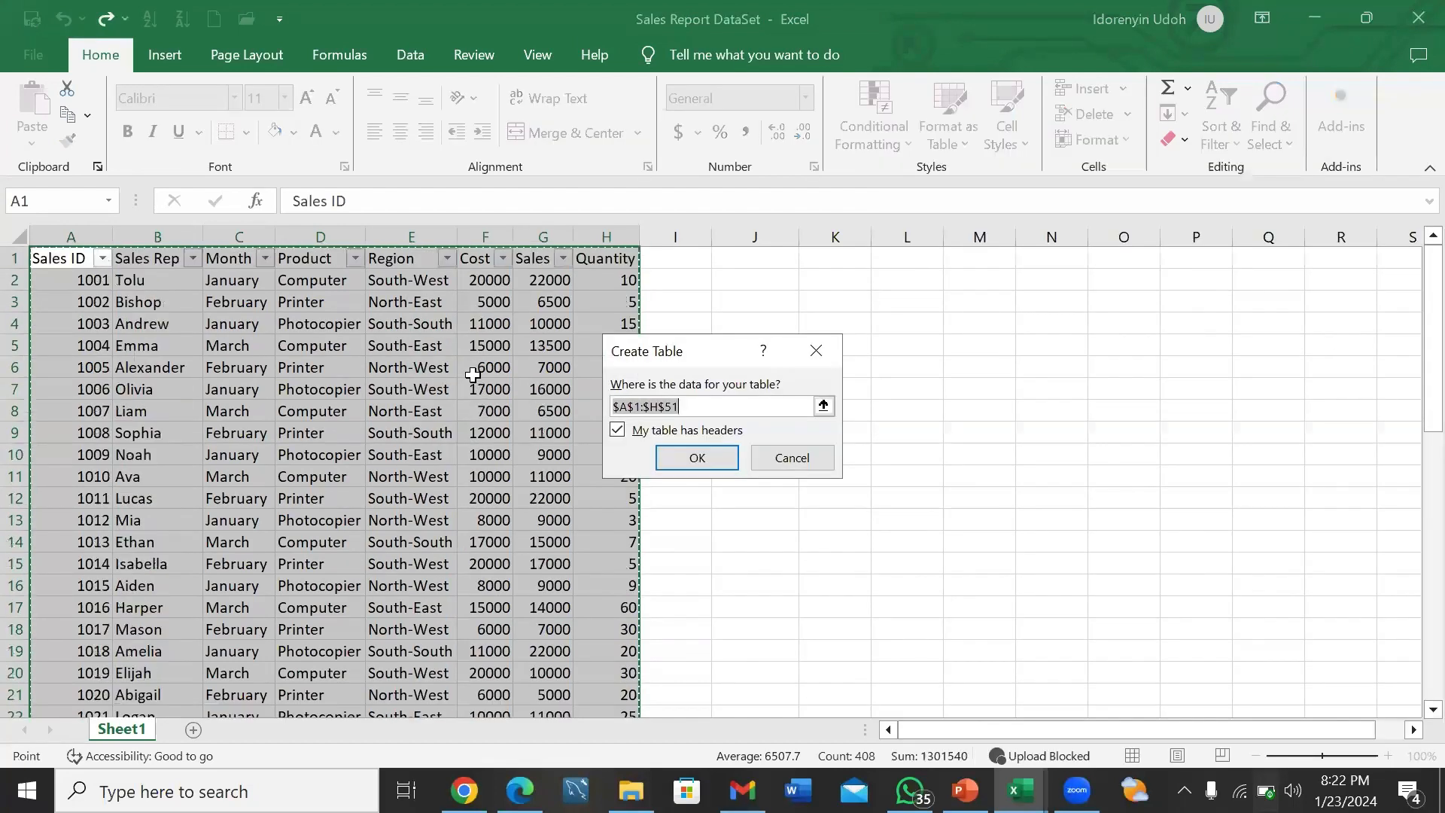
pyautogui.click(472, 374)
pyautogui.click(1017, 431)
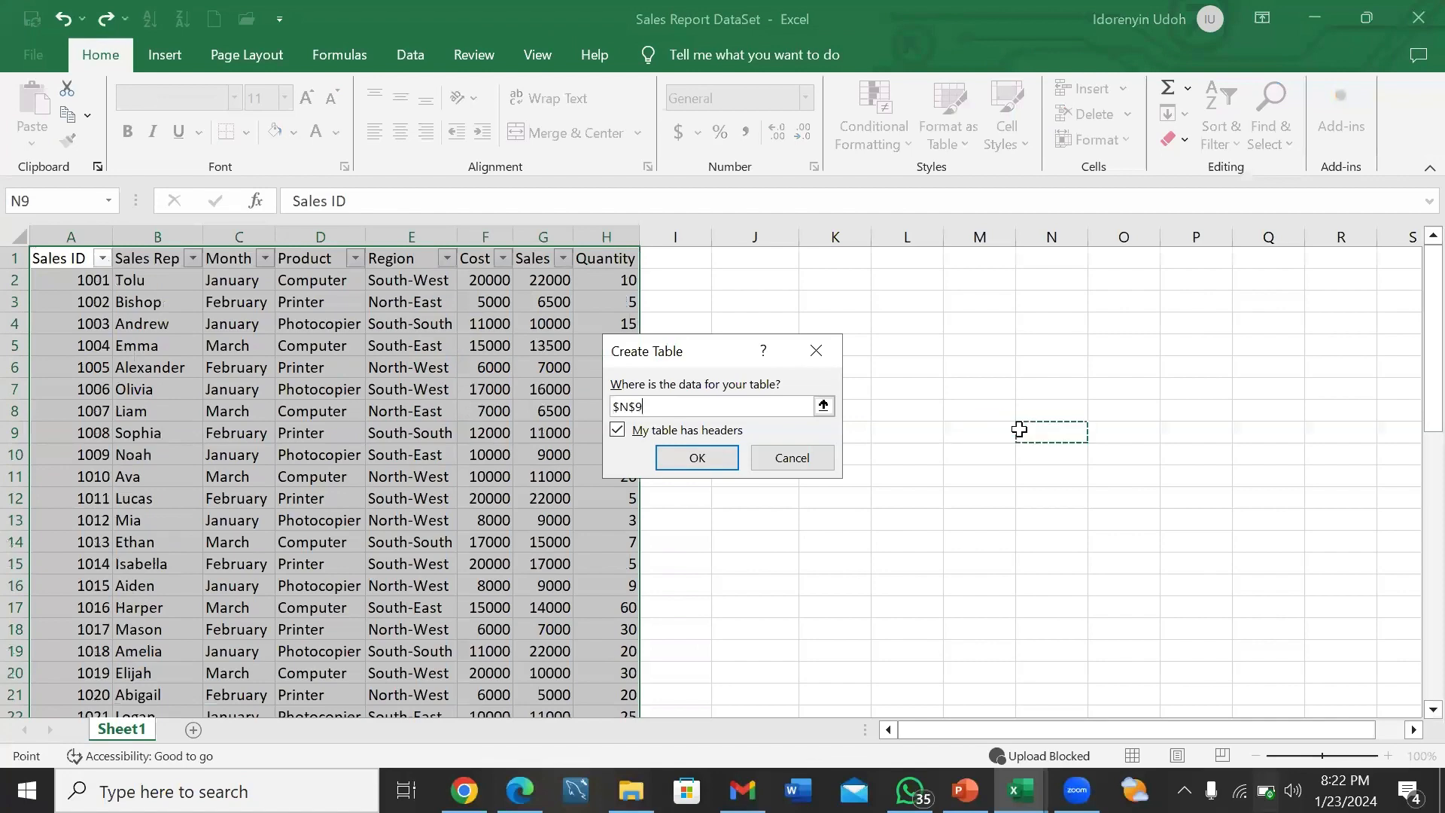
pyautogui.click(685, 451)
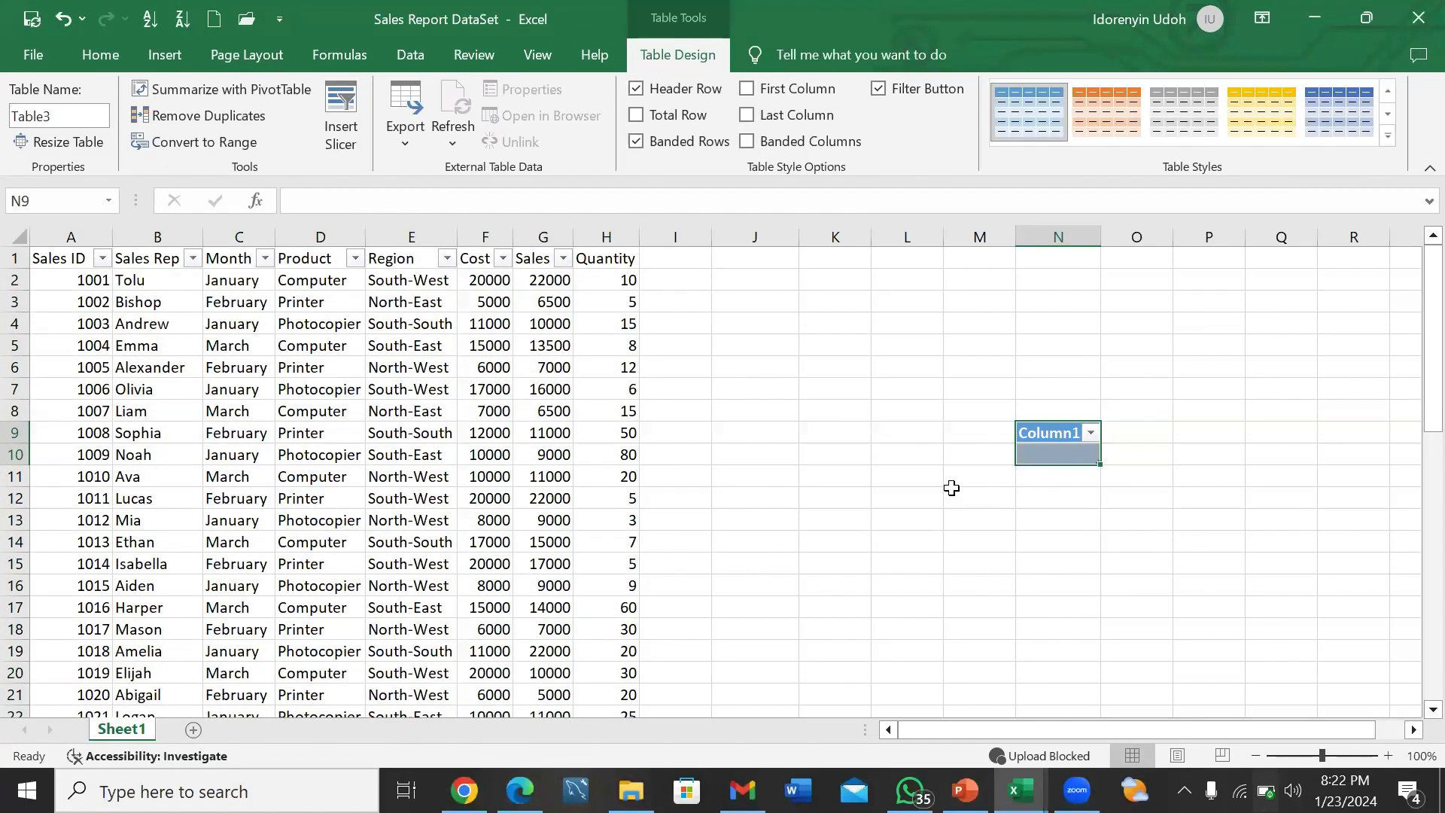
pyautogui.hotkey('ctrl', 'z')
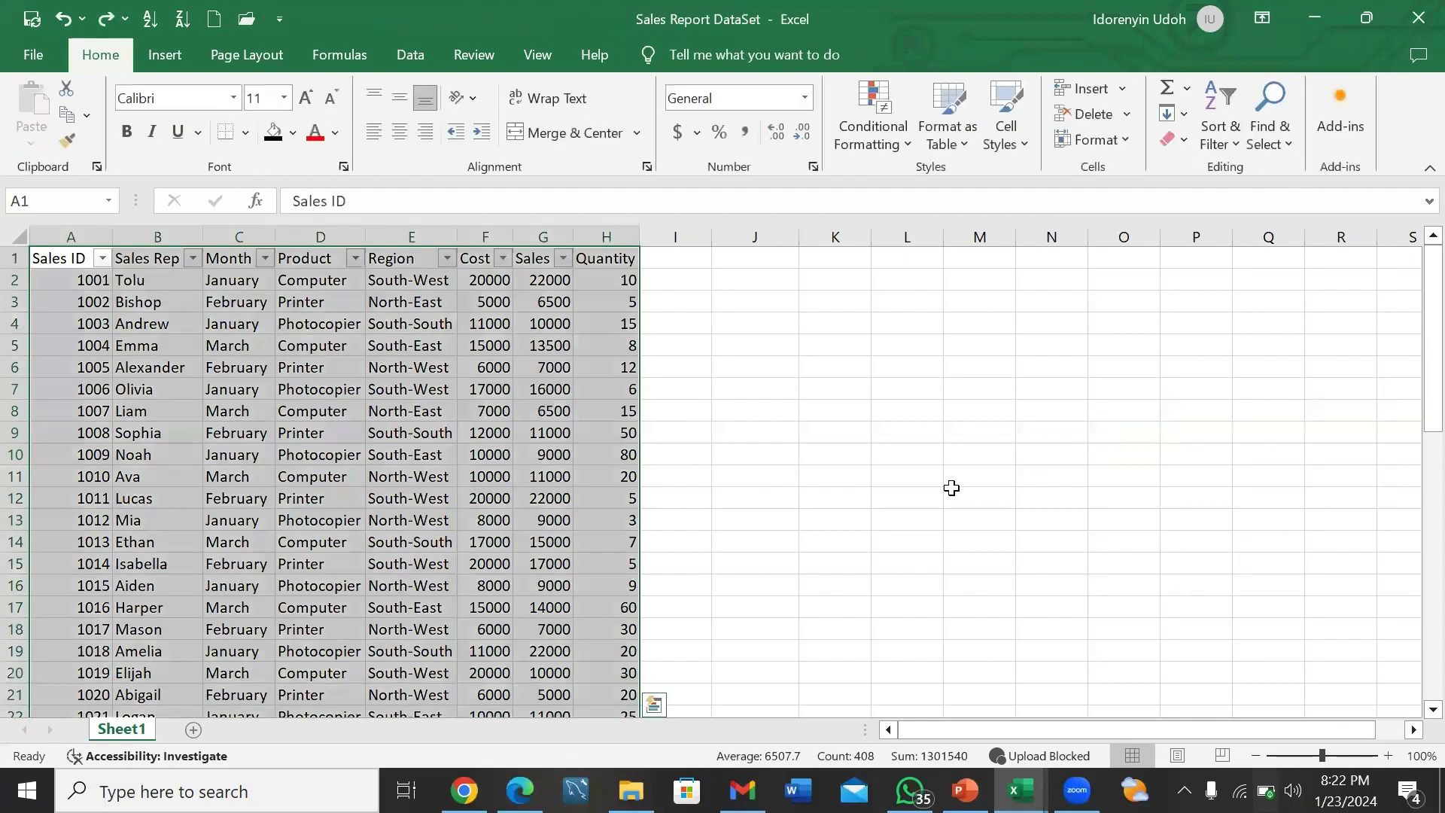
# - Format the range A1:H51 as a table with headers in the black bordered Light table style, and look through its rows
pyautogui.click(1014, 132)
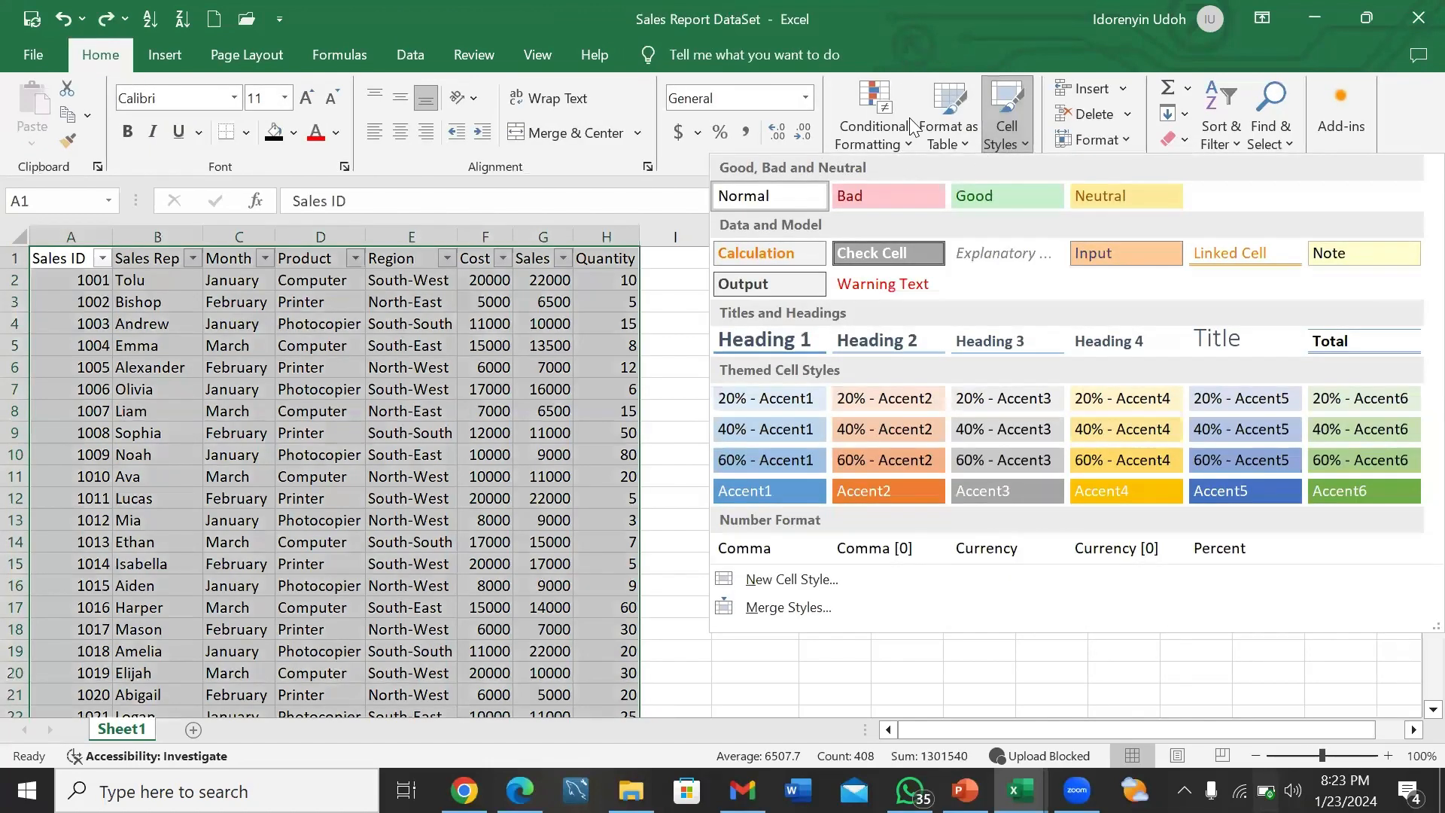
pyautogui.click(951, 126)
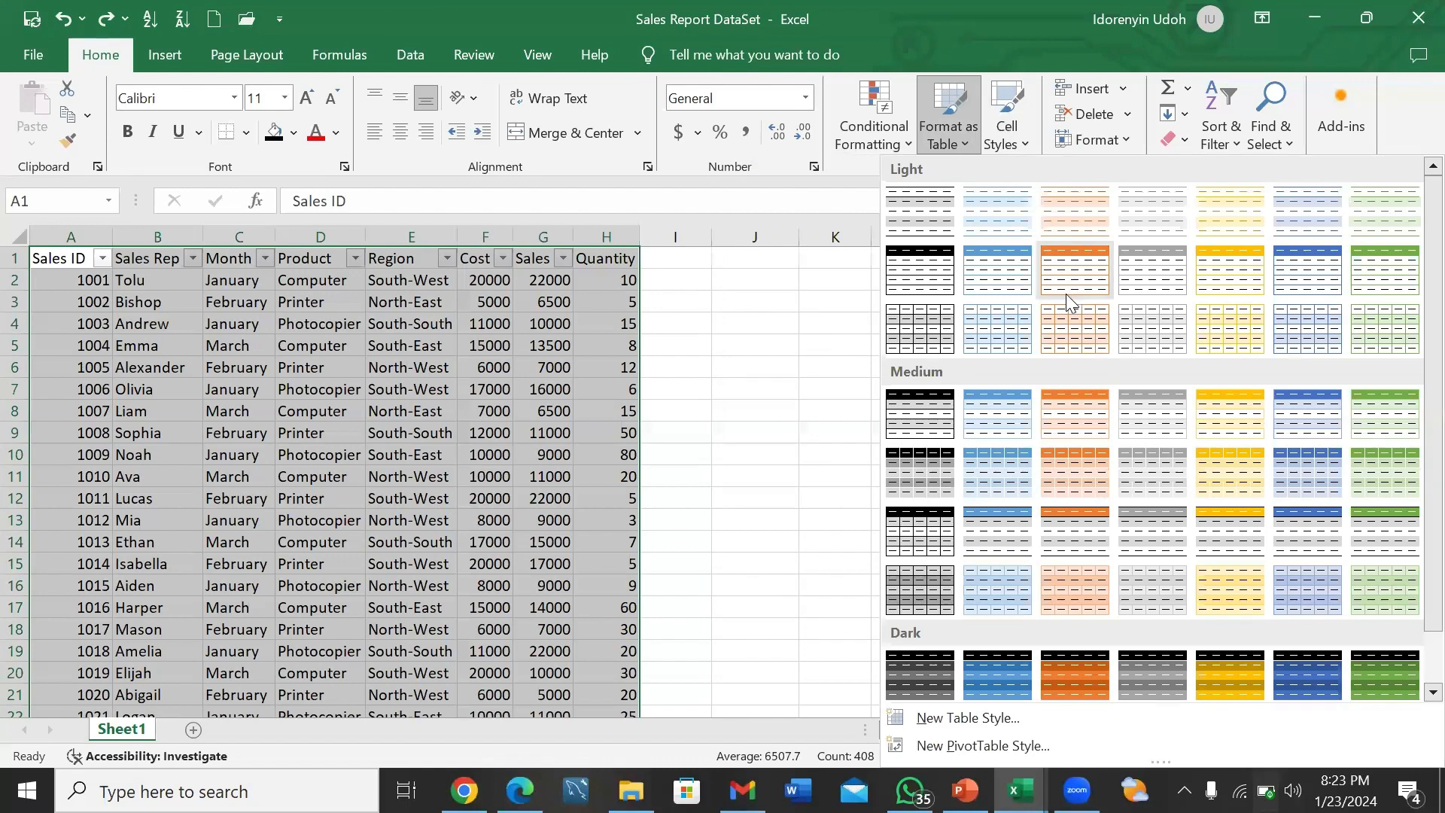
pyautogui.click(934, 319)
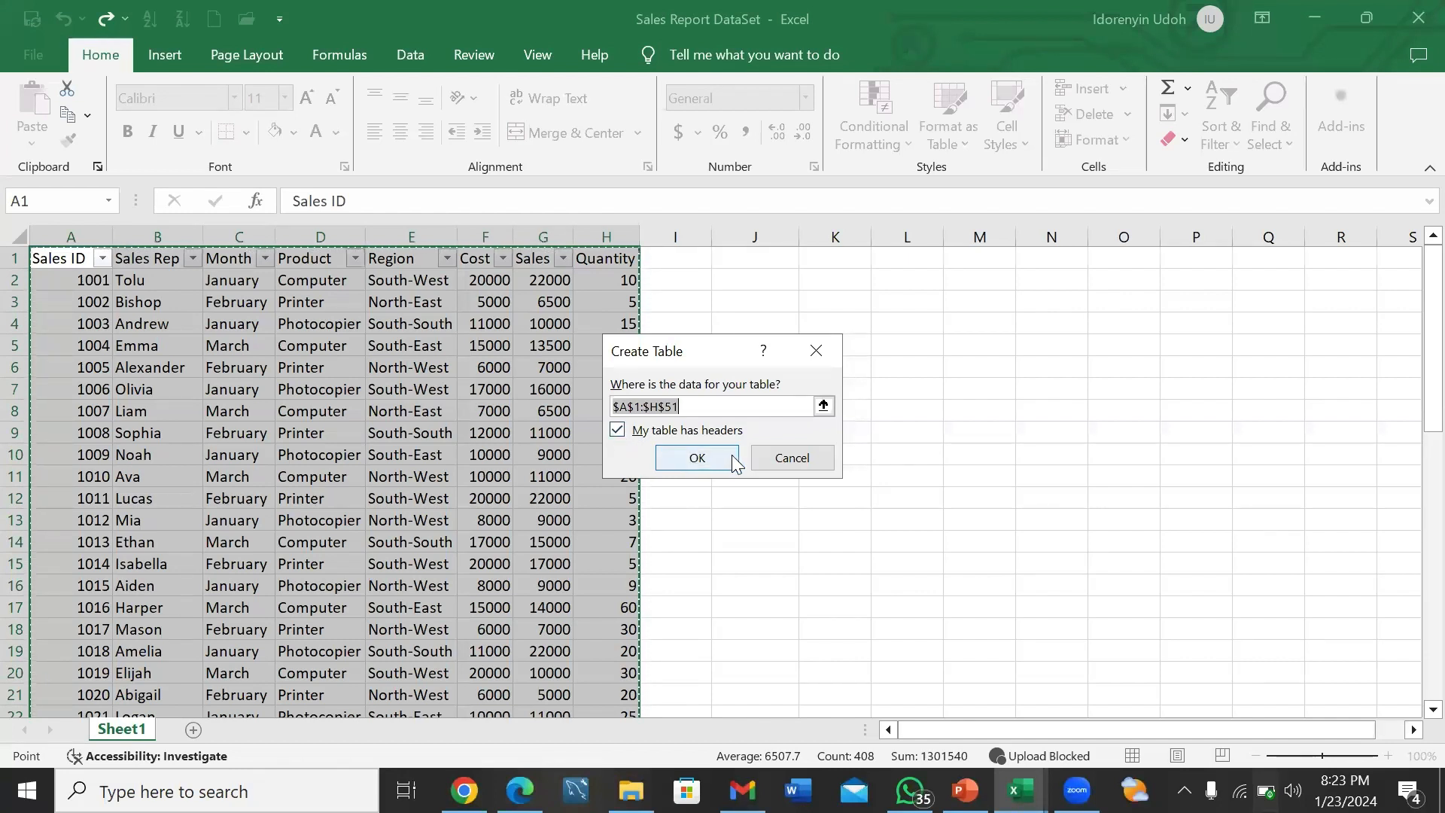
pyautogui.click(705, 461)
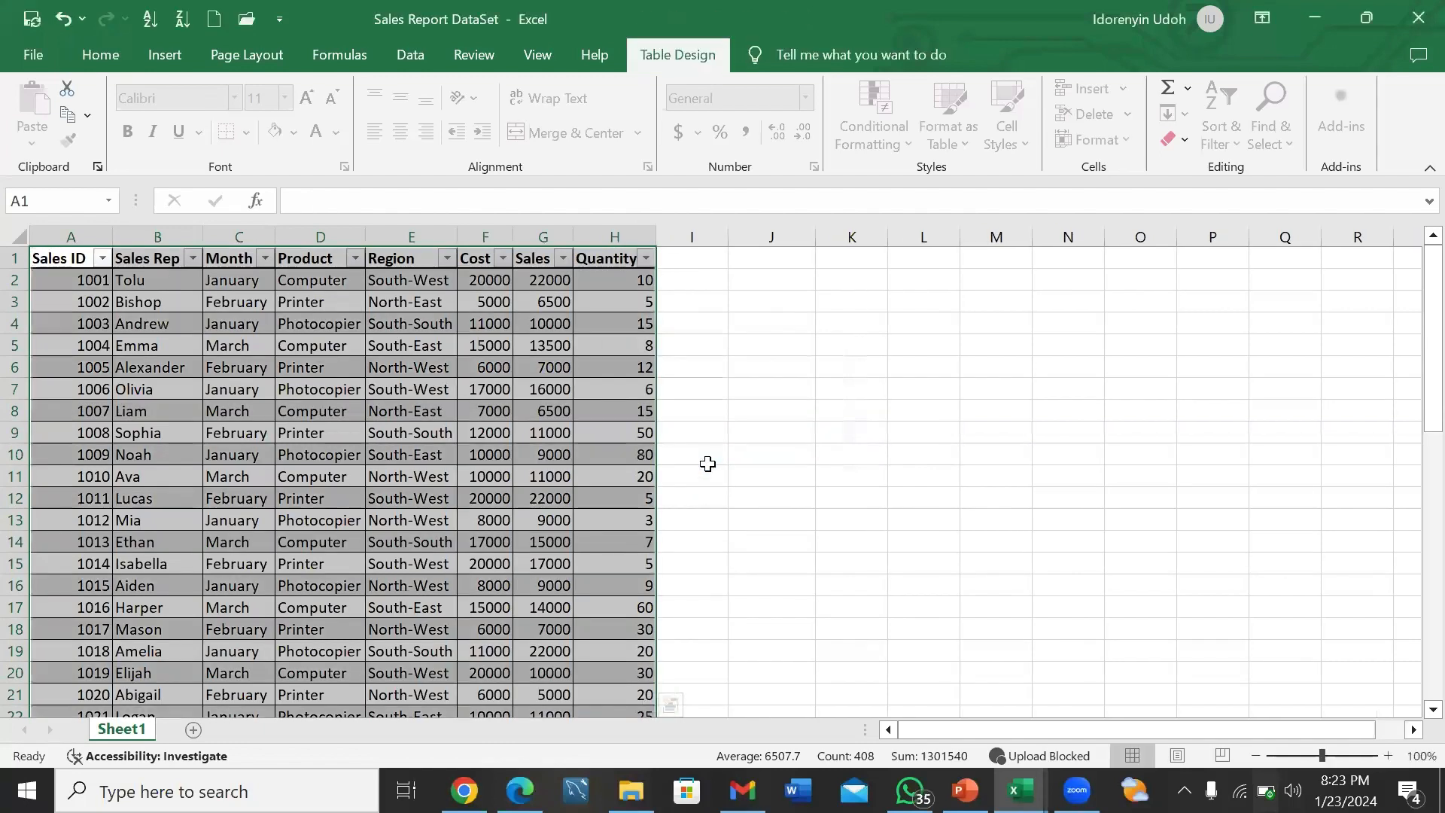
pyautogui.click(775, 457)
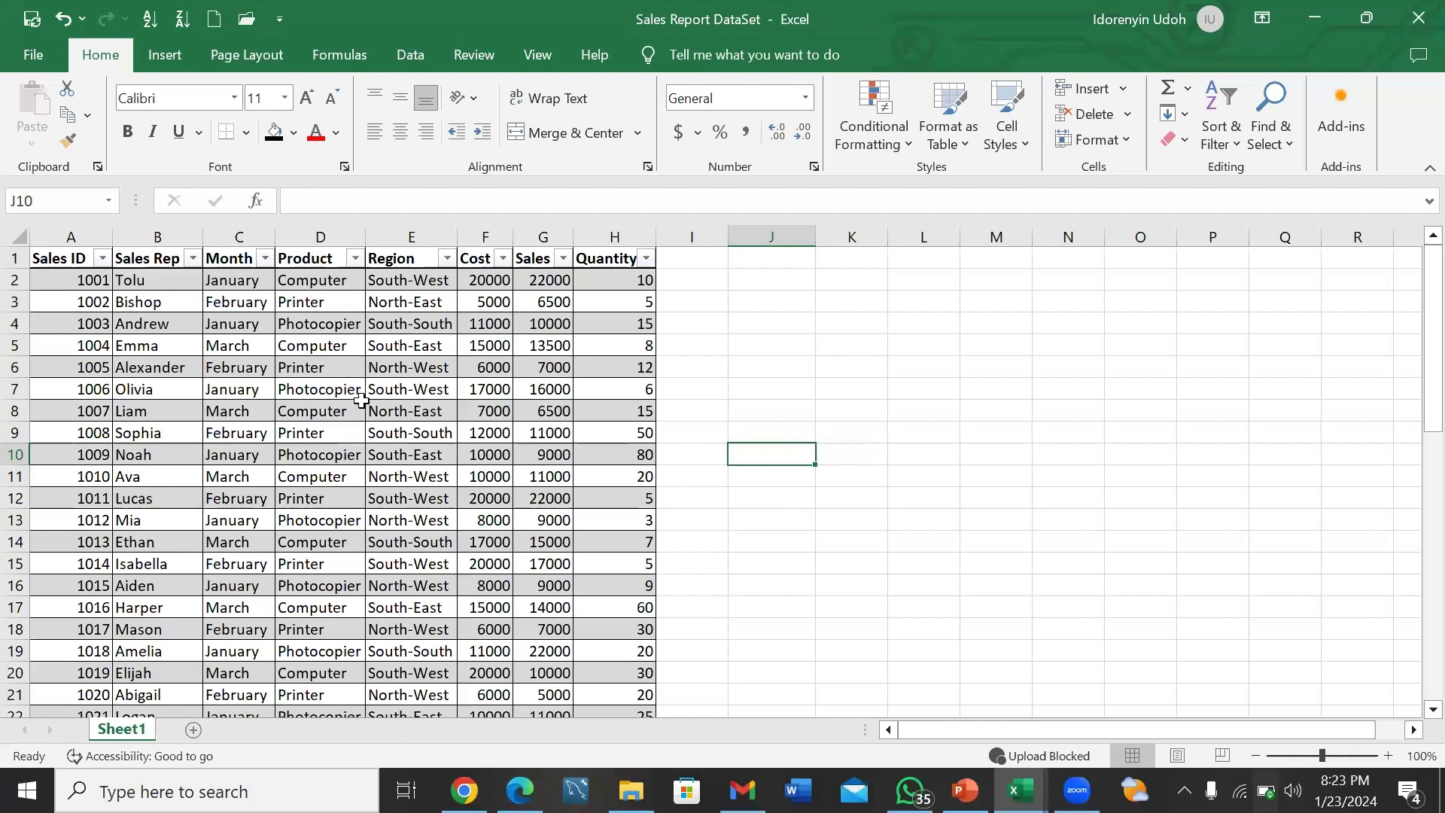
pyautogui.scroll(-15, 362, 401)
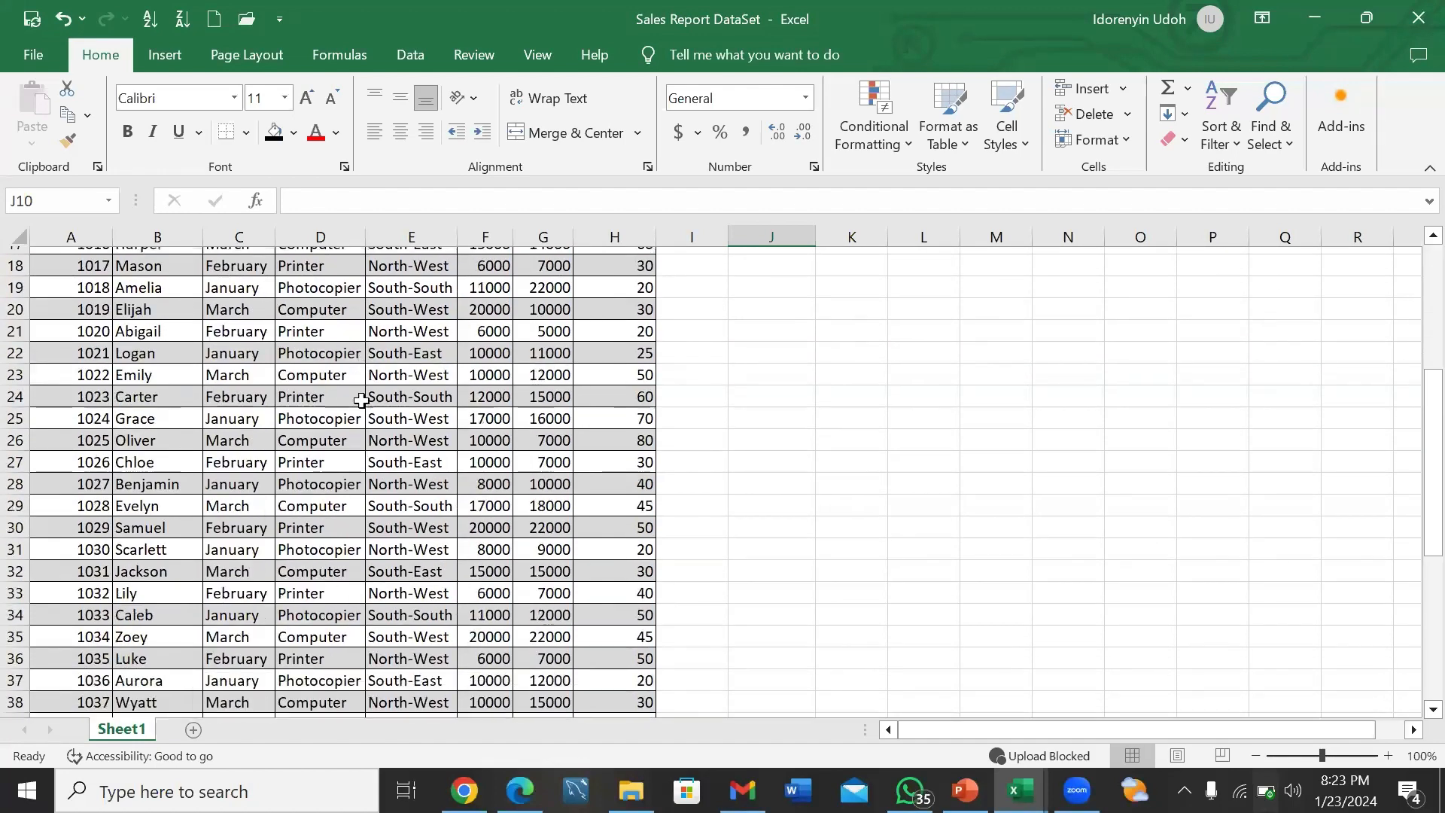
pyautogui.scroll(16, 361, 401)
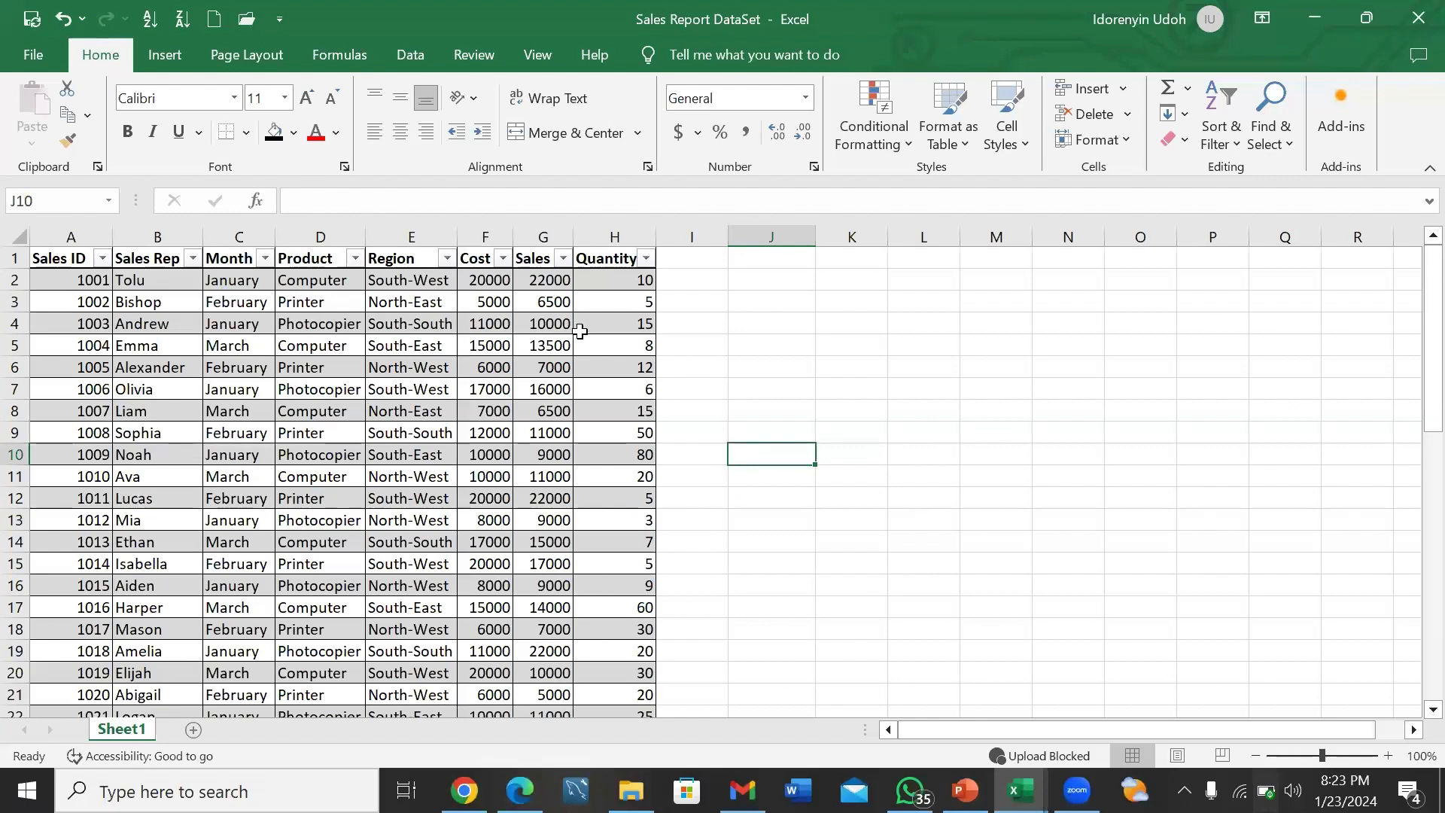
# - Examine the Conditional Formatting options for the Sales column, including the New Formatting Rule settings, and close them without adding a rule
pyautogui.click(539, 242)
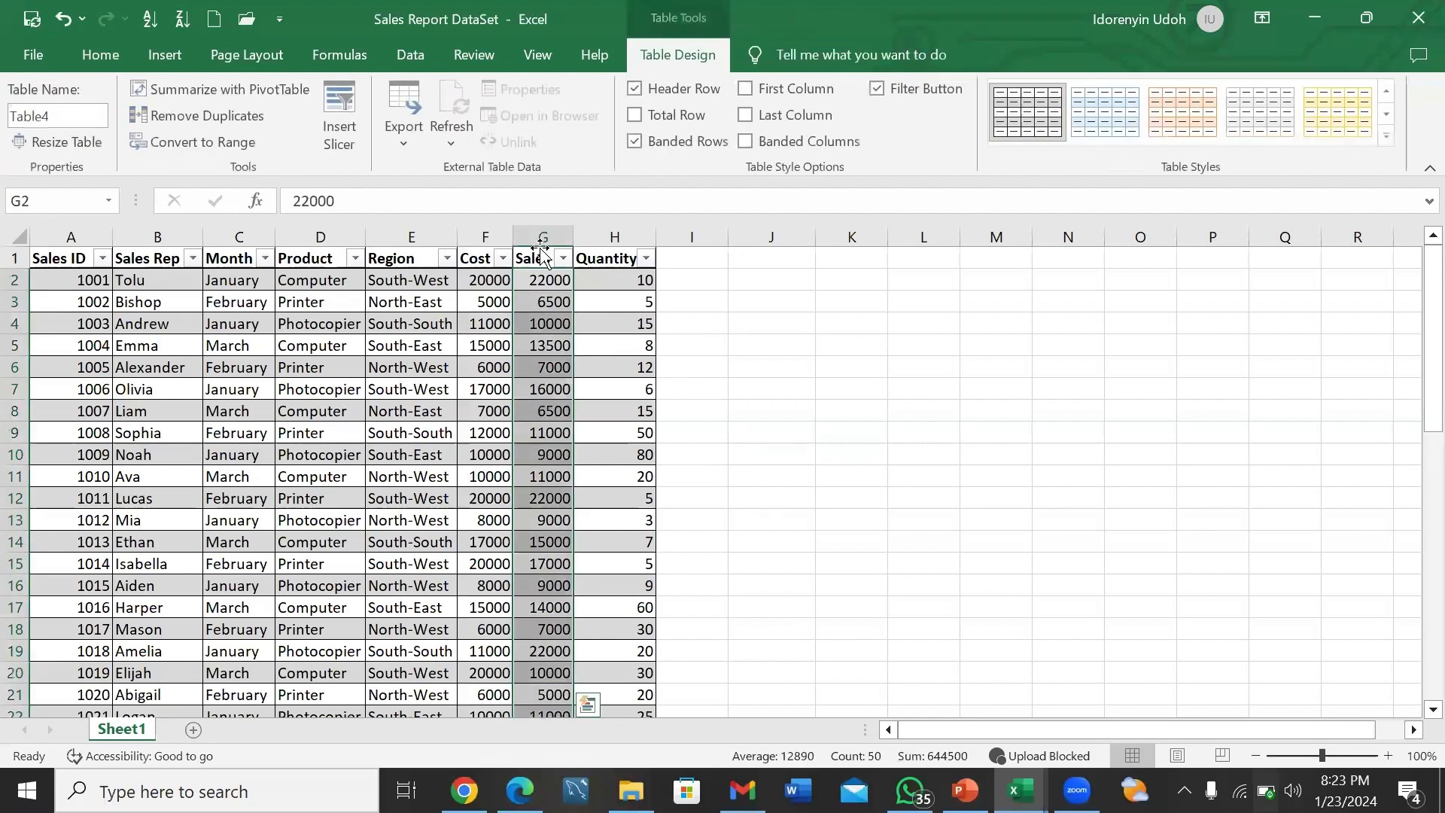
pyautogui.click(93, 54)
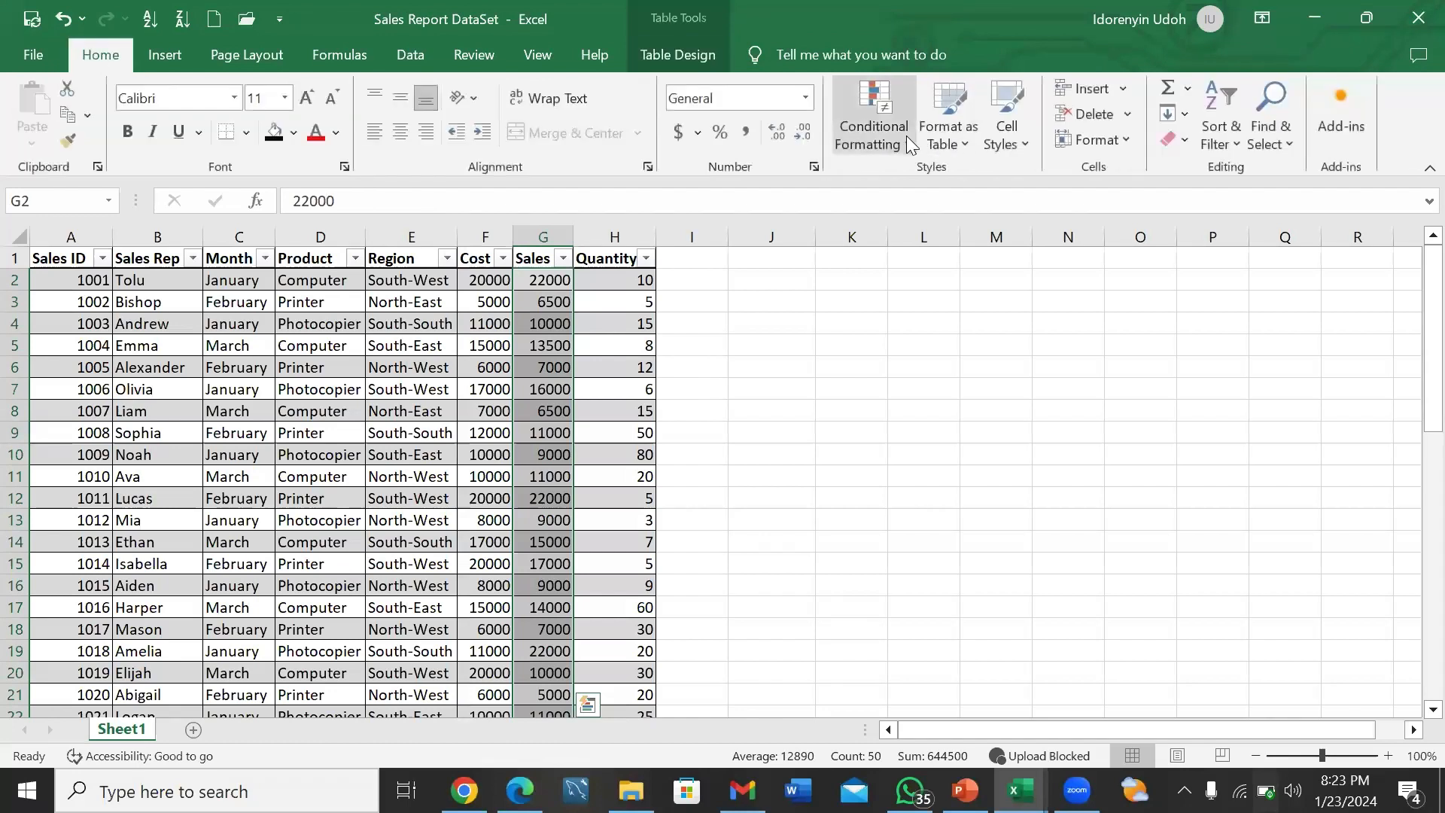
pyautogui.click(906, 136)
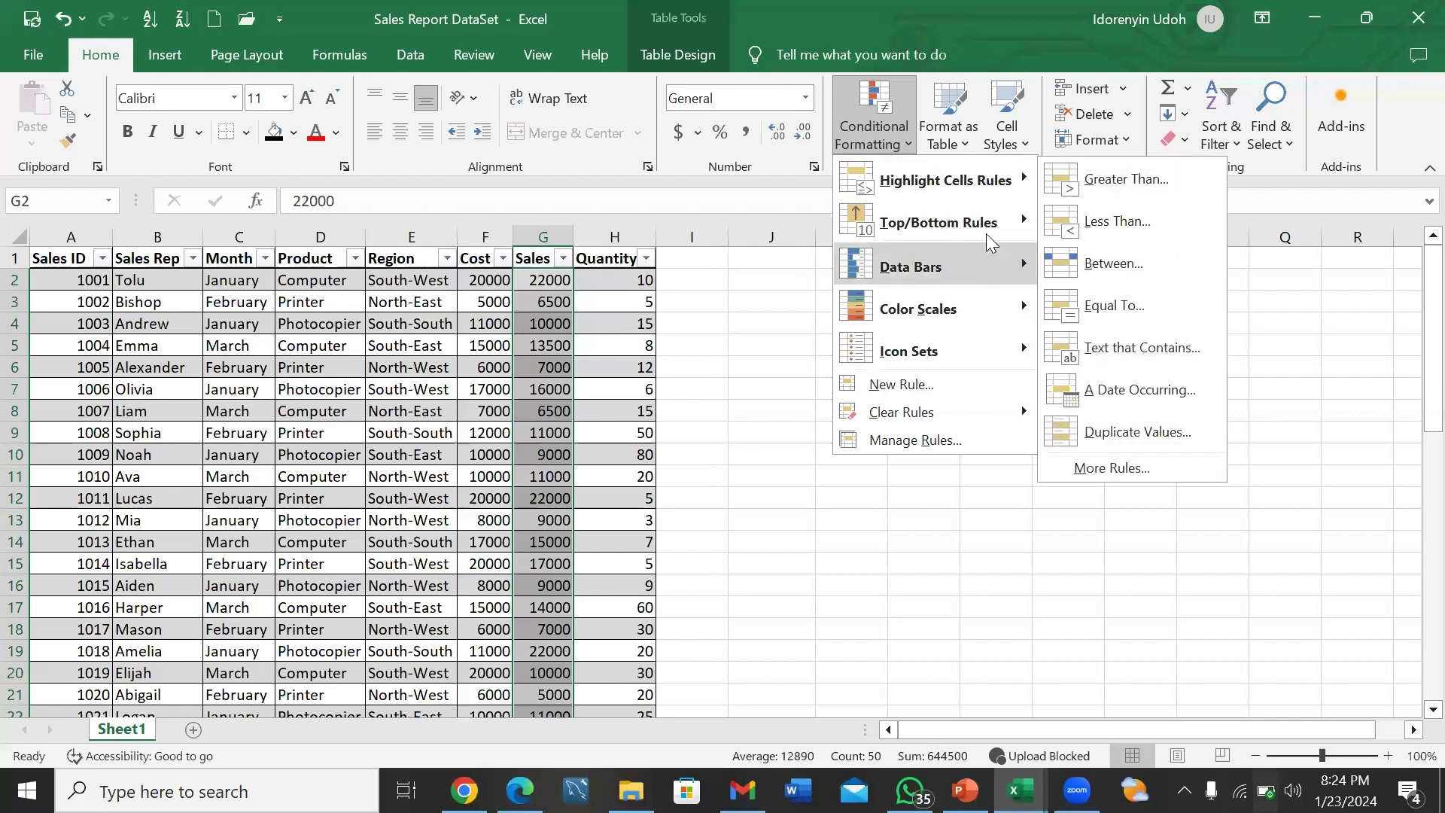
pyautogui.moveTo(1013, 188)
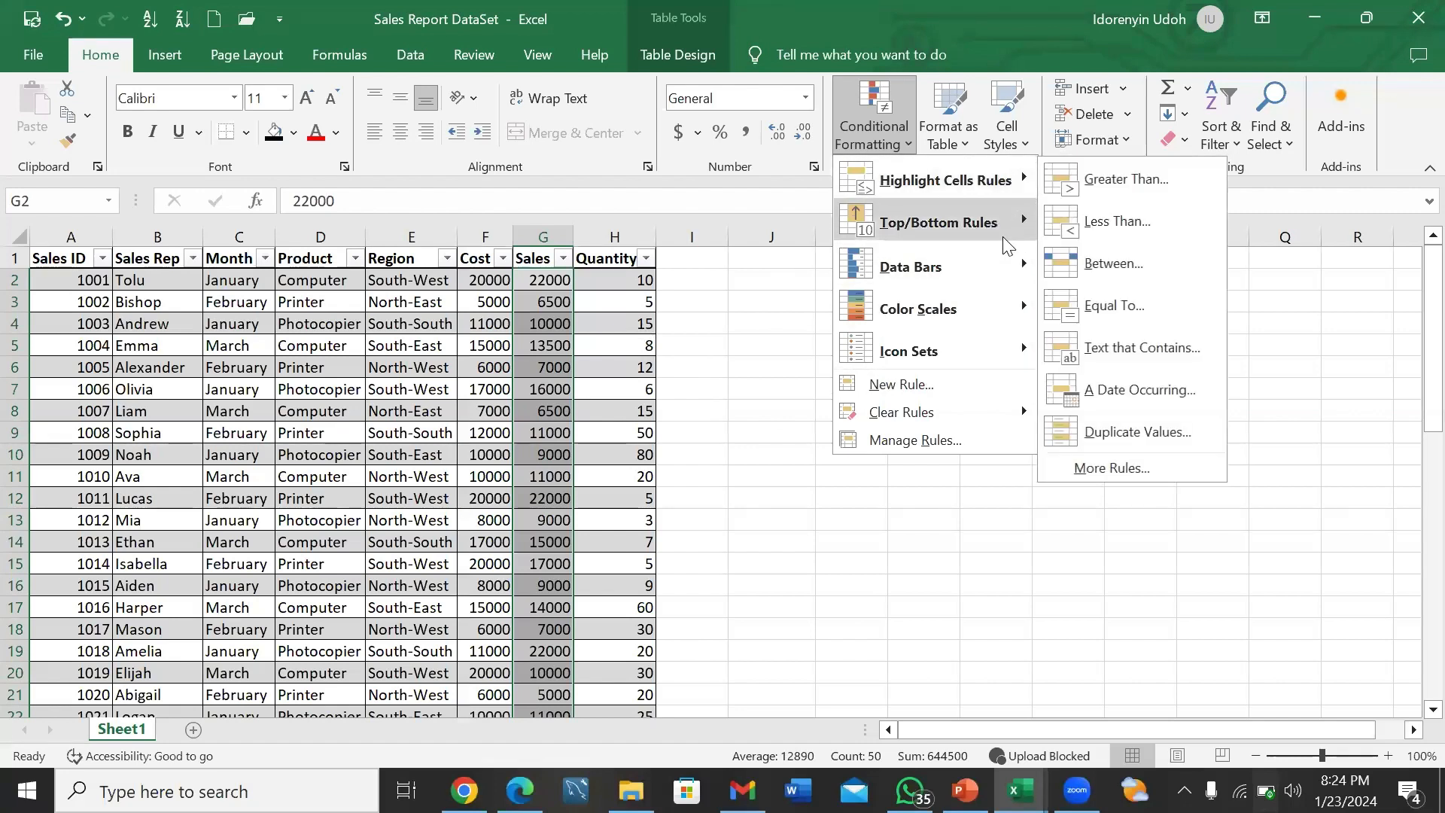
pyautogui.moveTo(1004, 239)
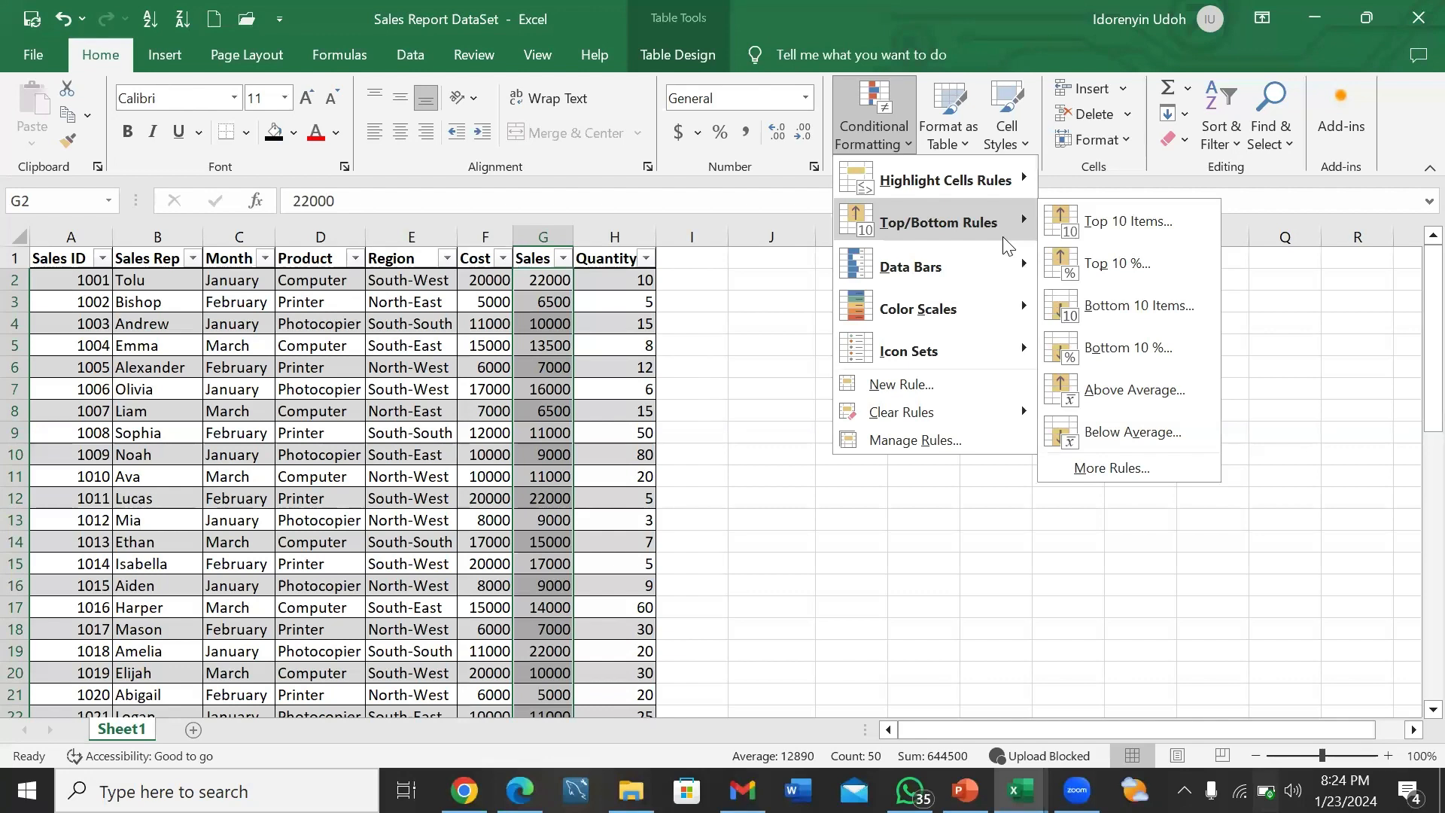
pyautogui.click(949, 385)
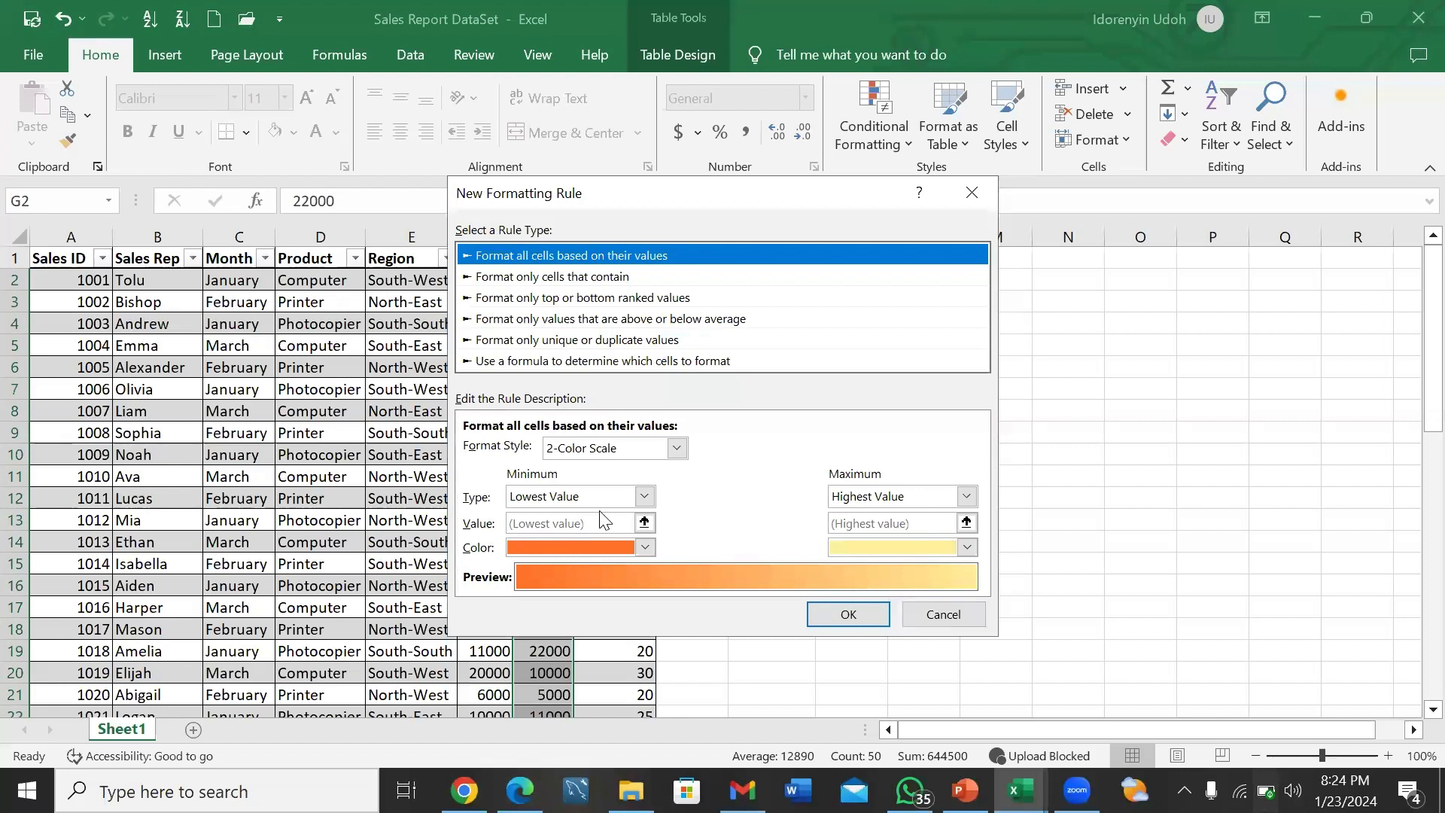
pyautogui.click(974, 196)
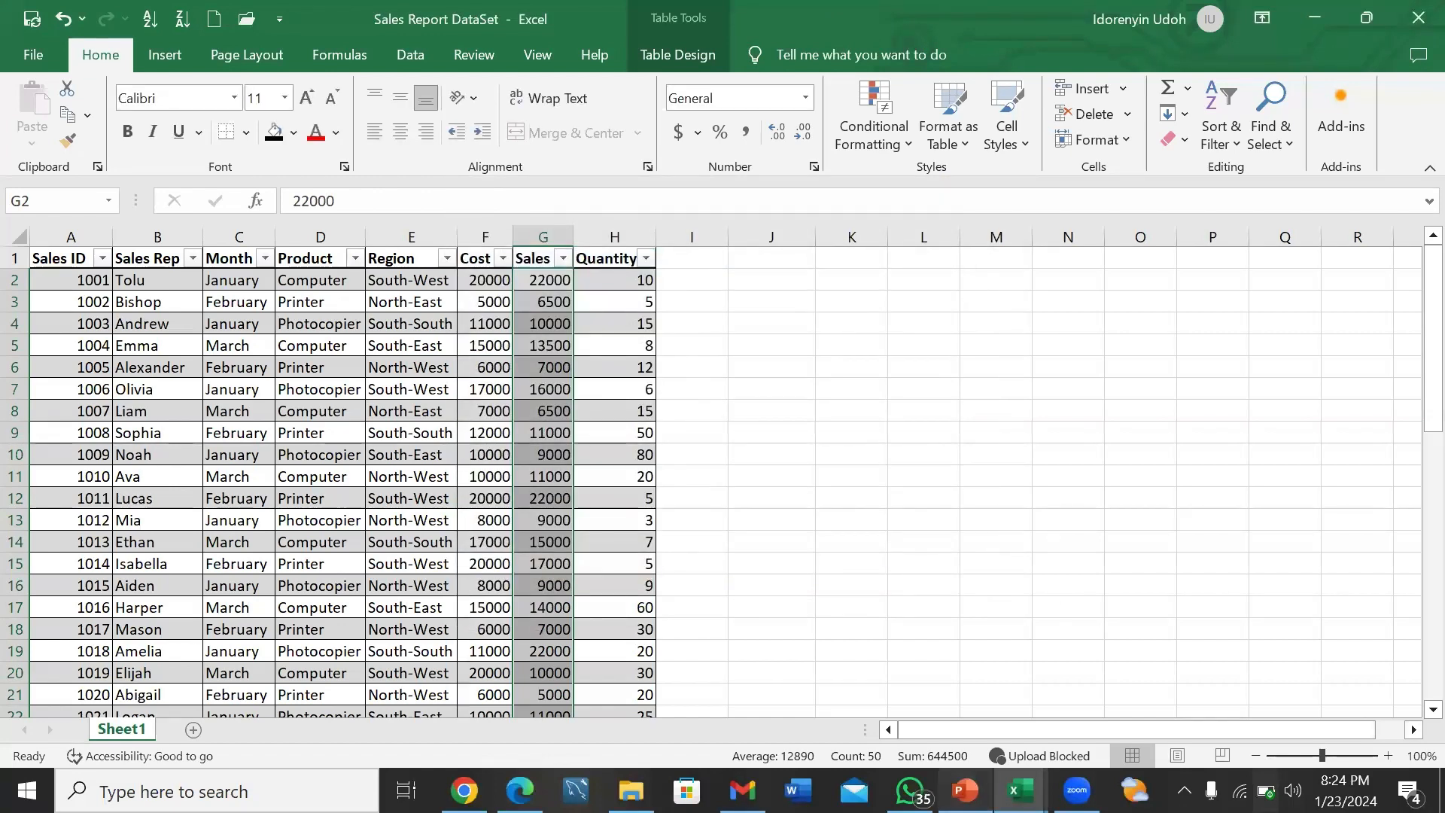
# - Switch to PowerPoint to read the "Working With Your Data" slide, and return to the Sales Report DataSet workbook
pyautogui.click(964, 790)
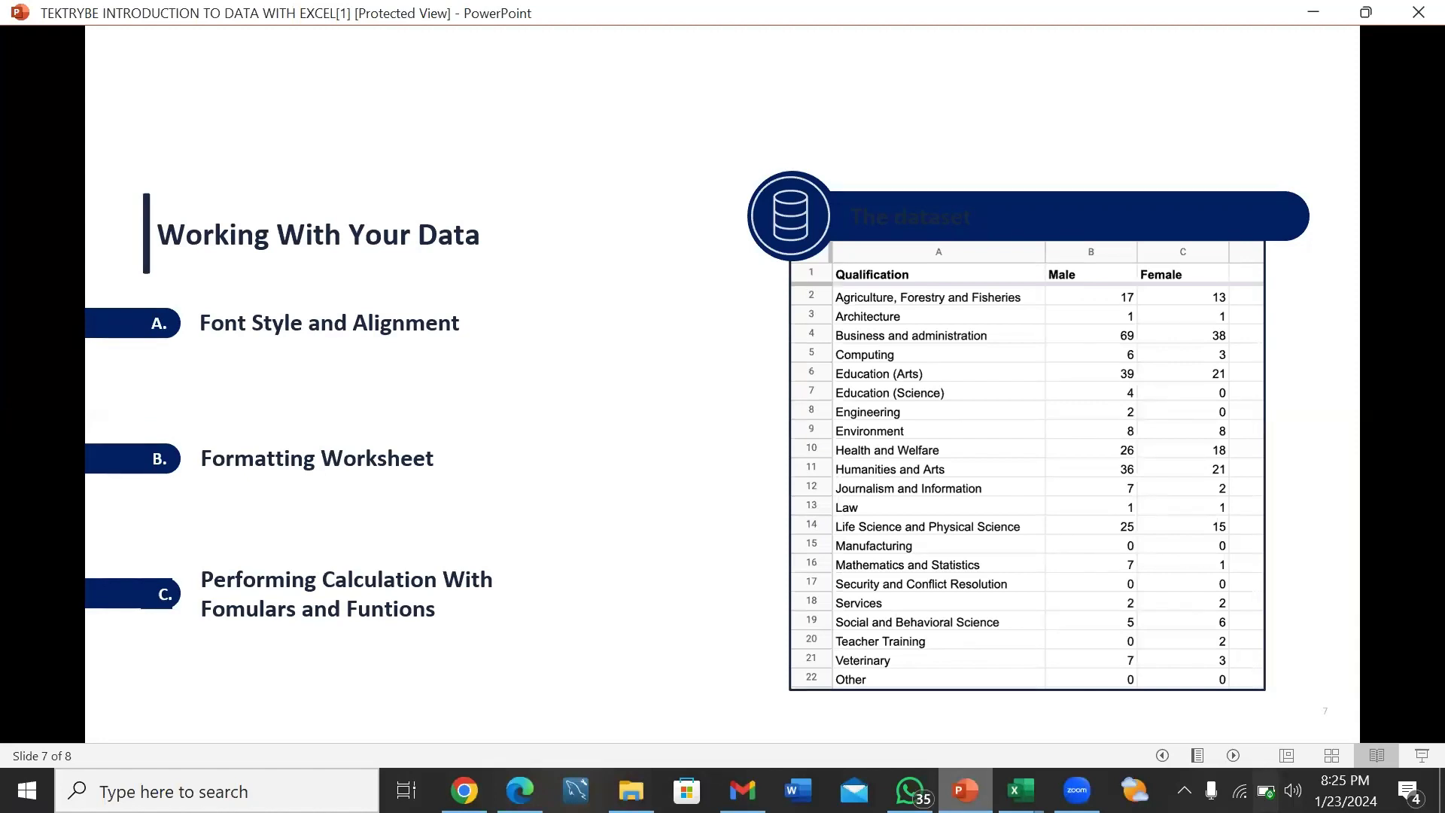
pyautogui.click(1313, 12)
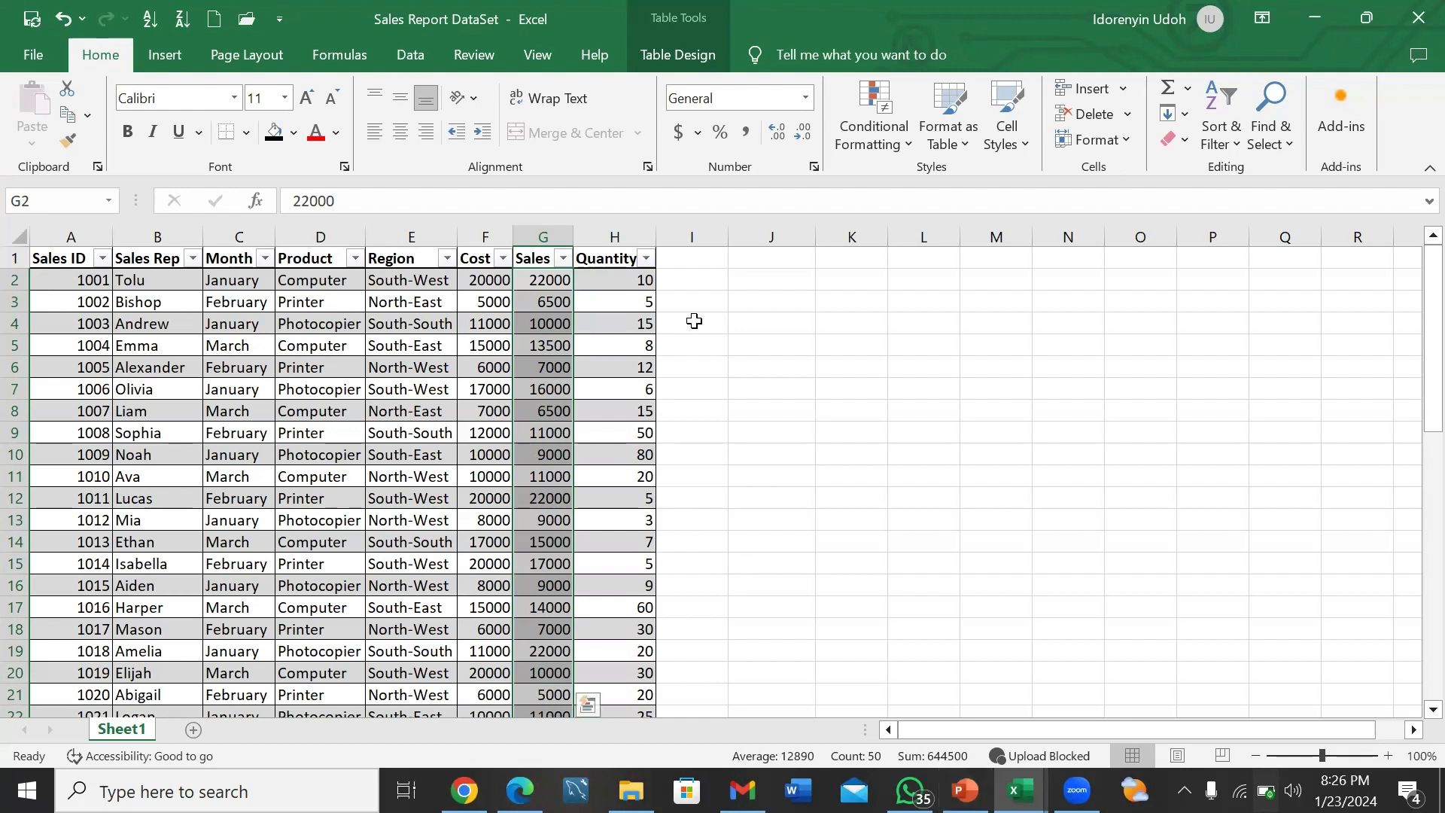
# - Add a new table column next to Quantity by entering the header ADDITION in cell I1
pyautogui.click(692, 259)
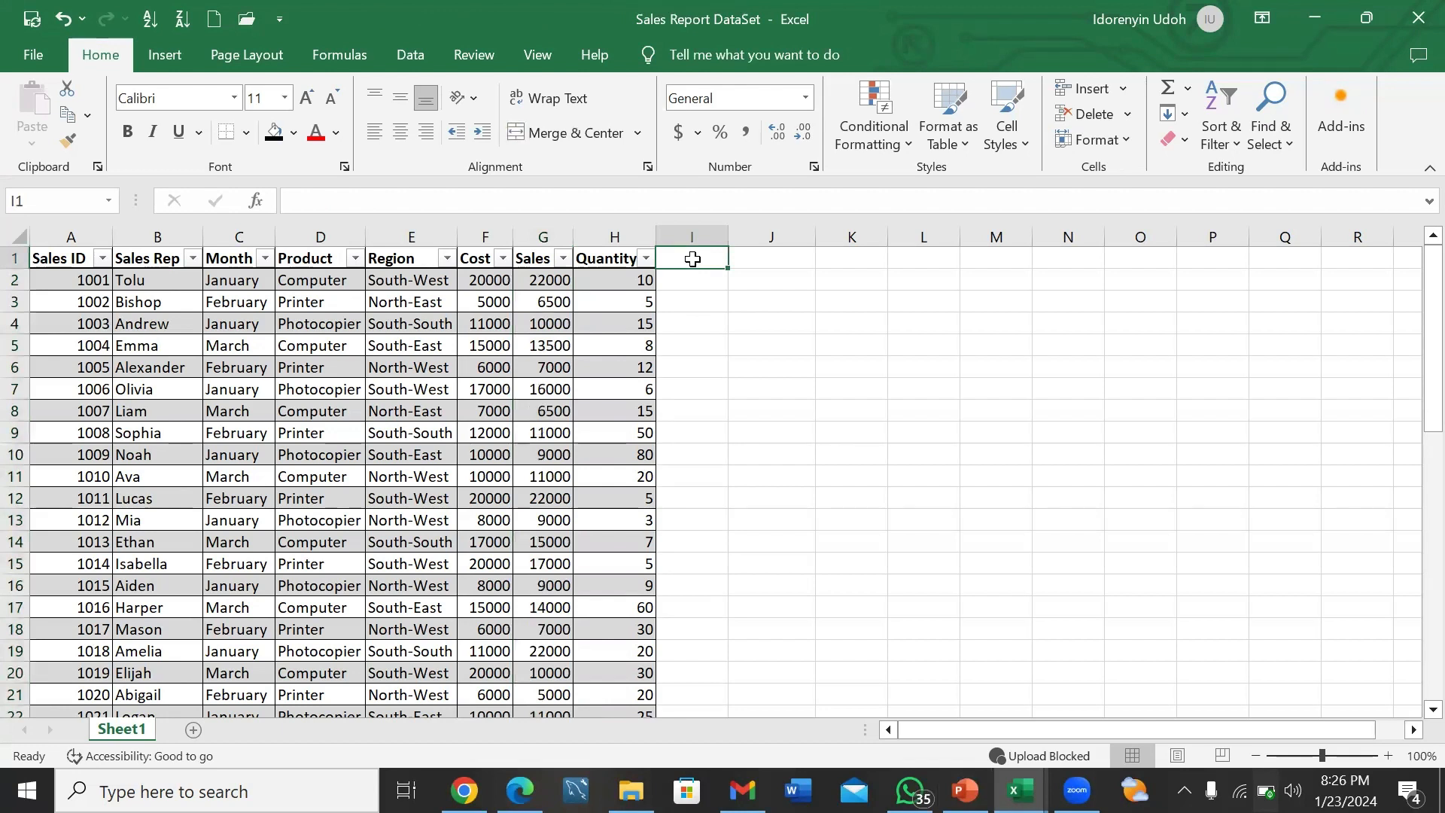
pyautogui.write('A')
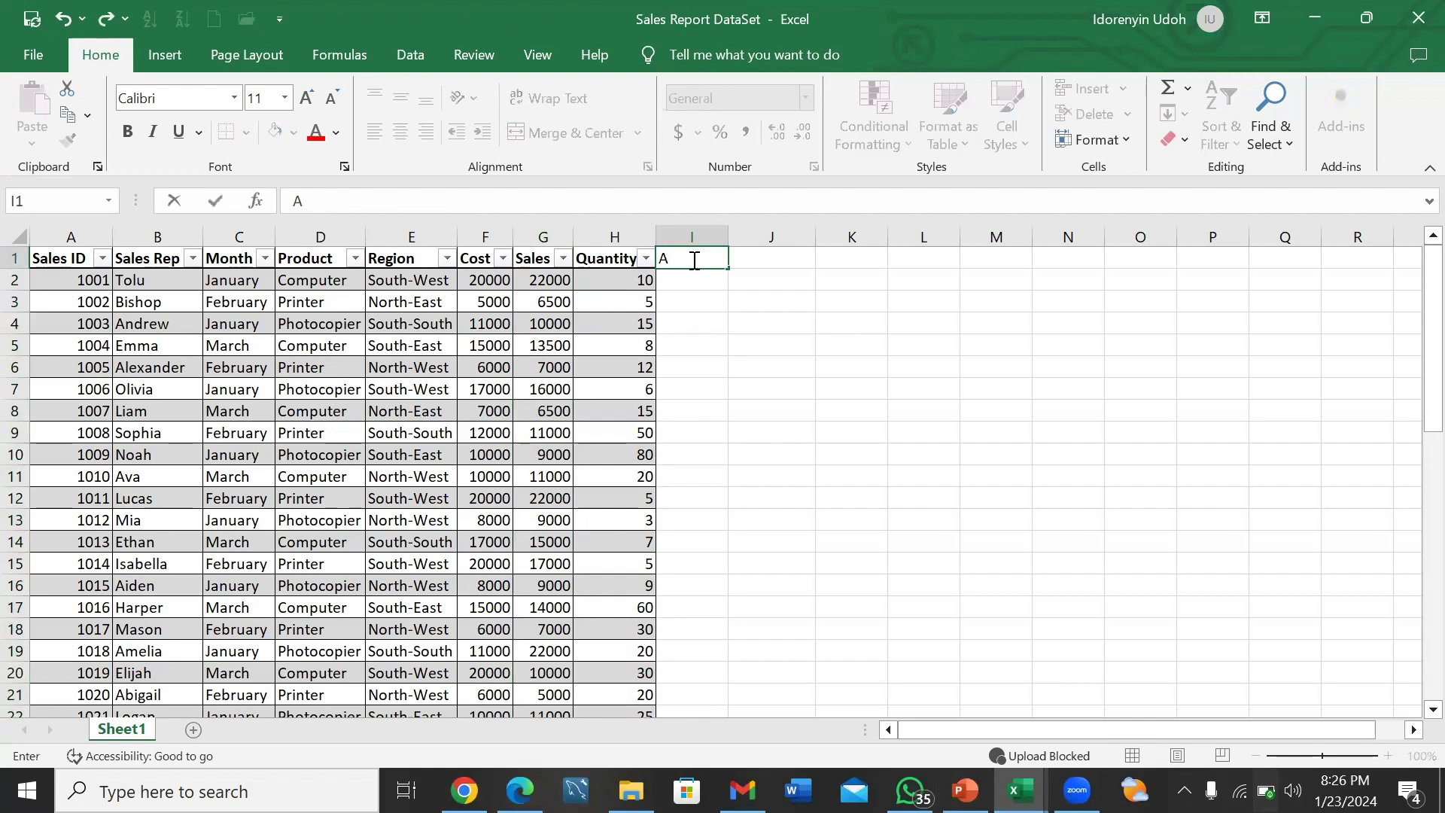
pyautogui.write('DDITION')
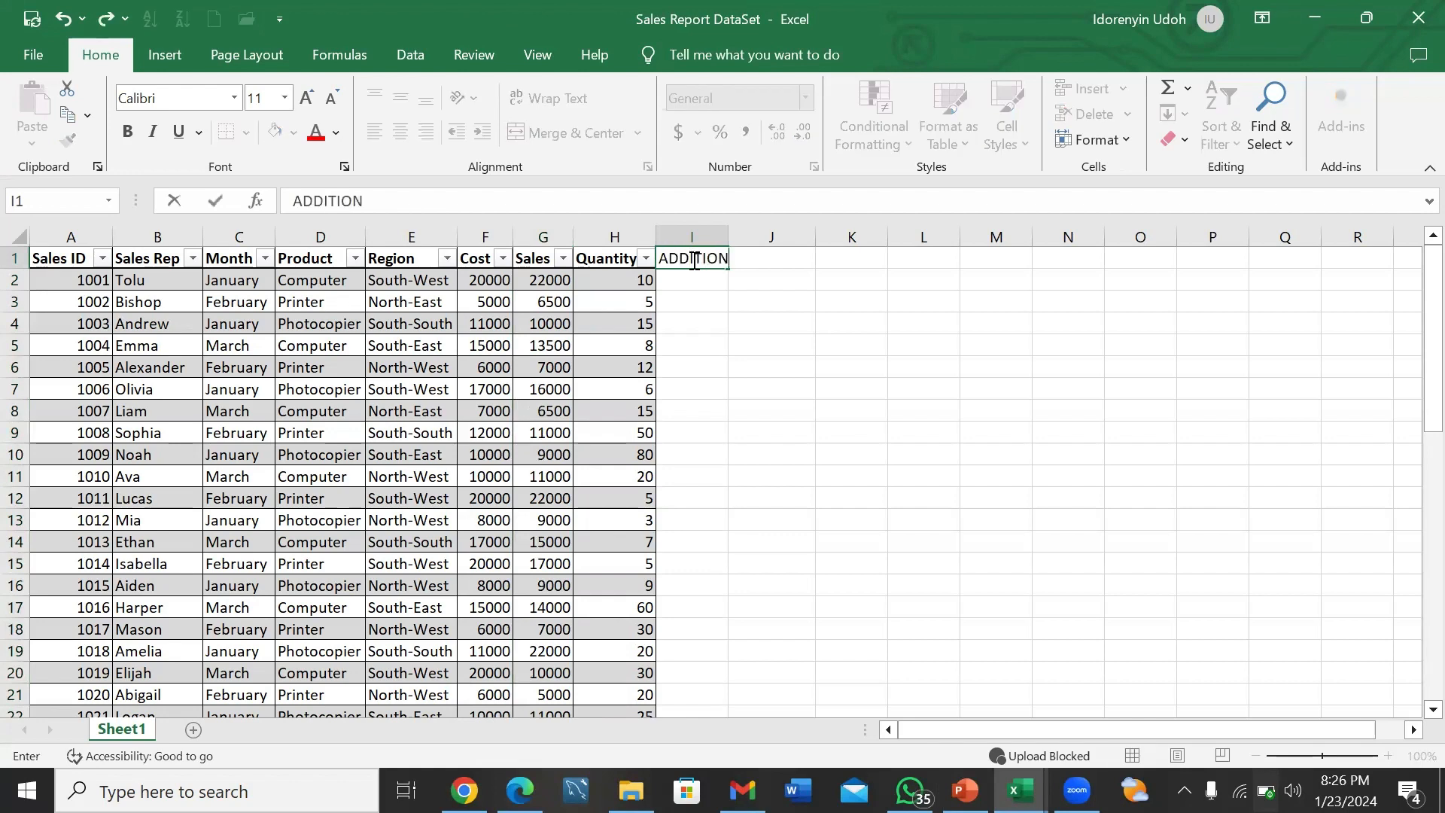
pyautogui.press('Return')
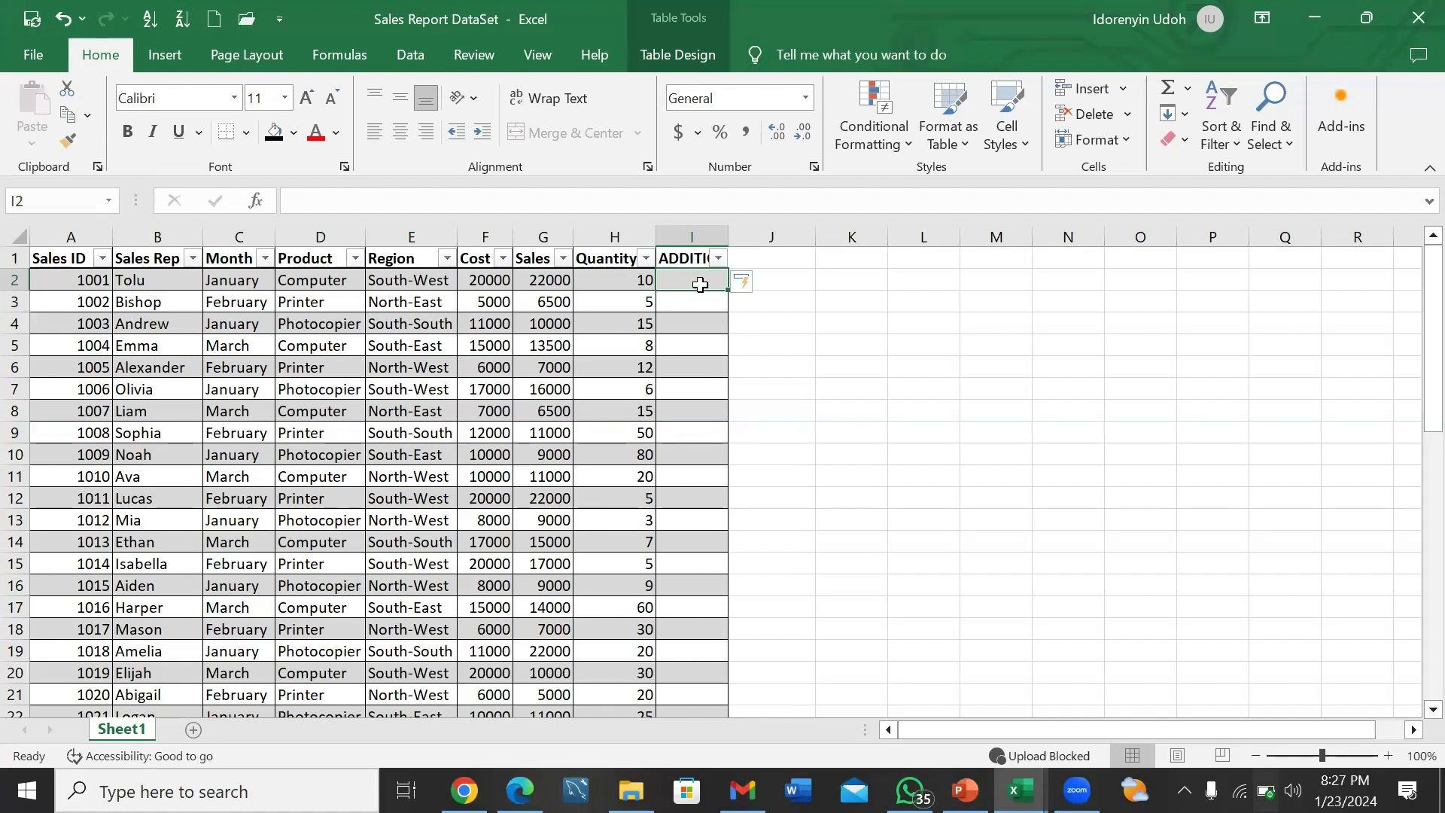
pyautogui.write('=')
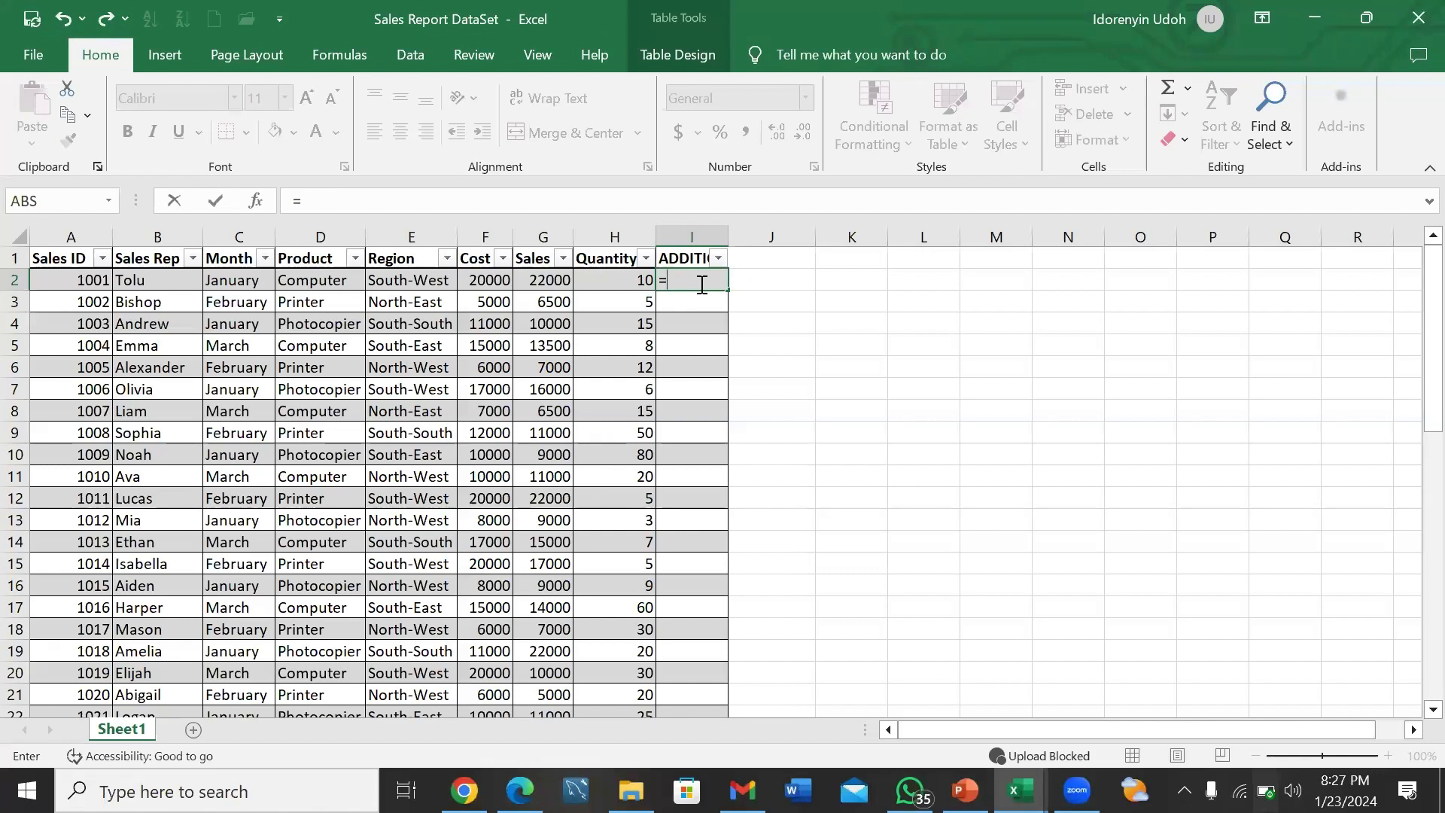
pyautogui.write('SUM')
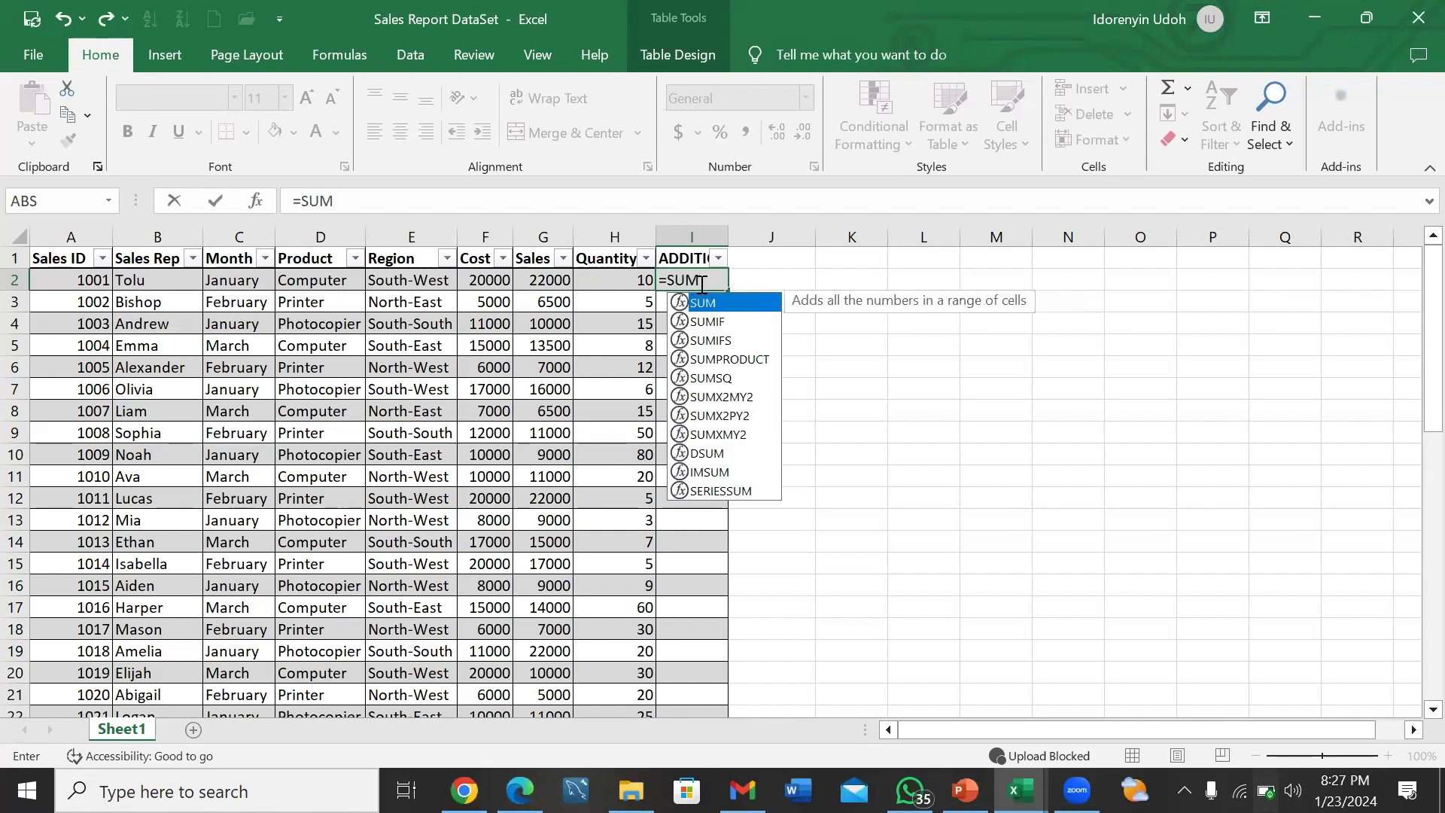
pyautogui.doubleClick(719, 300)
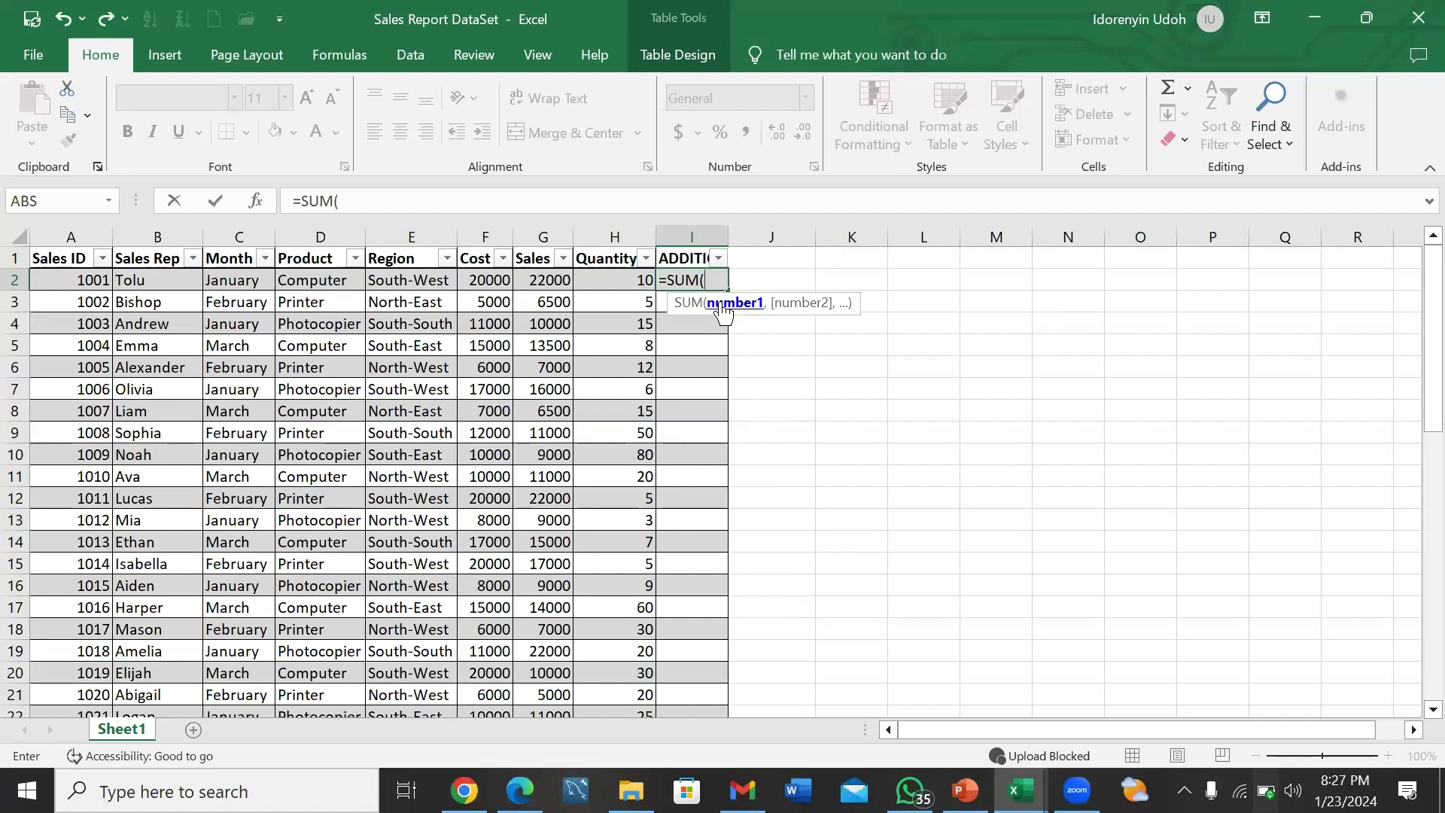
pyautogui.click(557, 279)
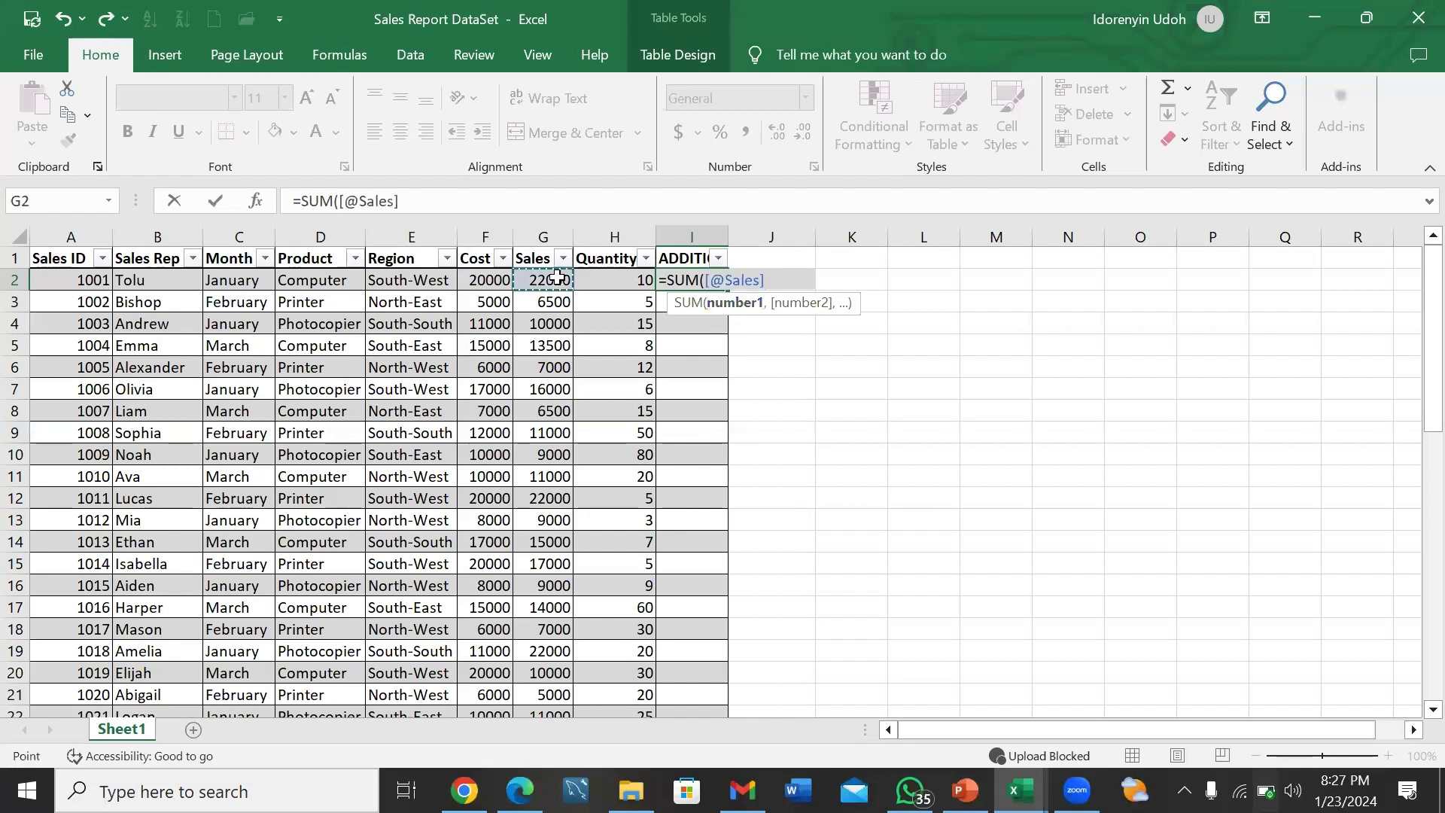
pyautogui.write(',')
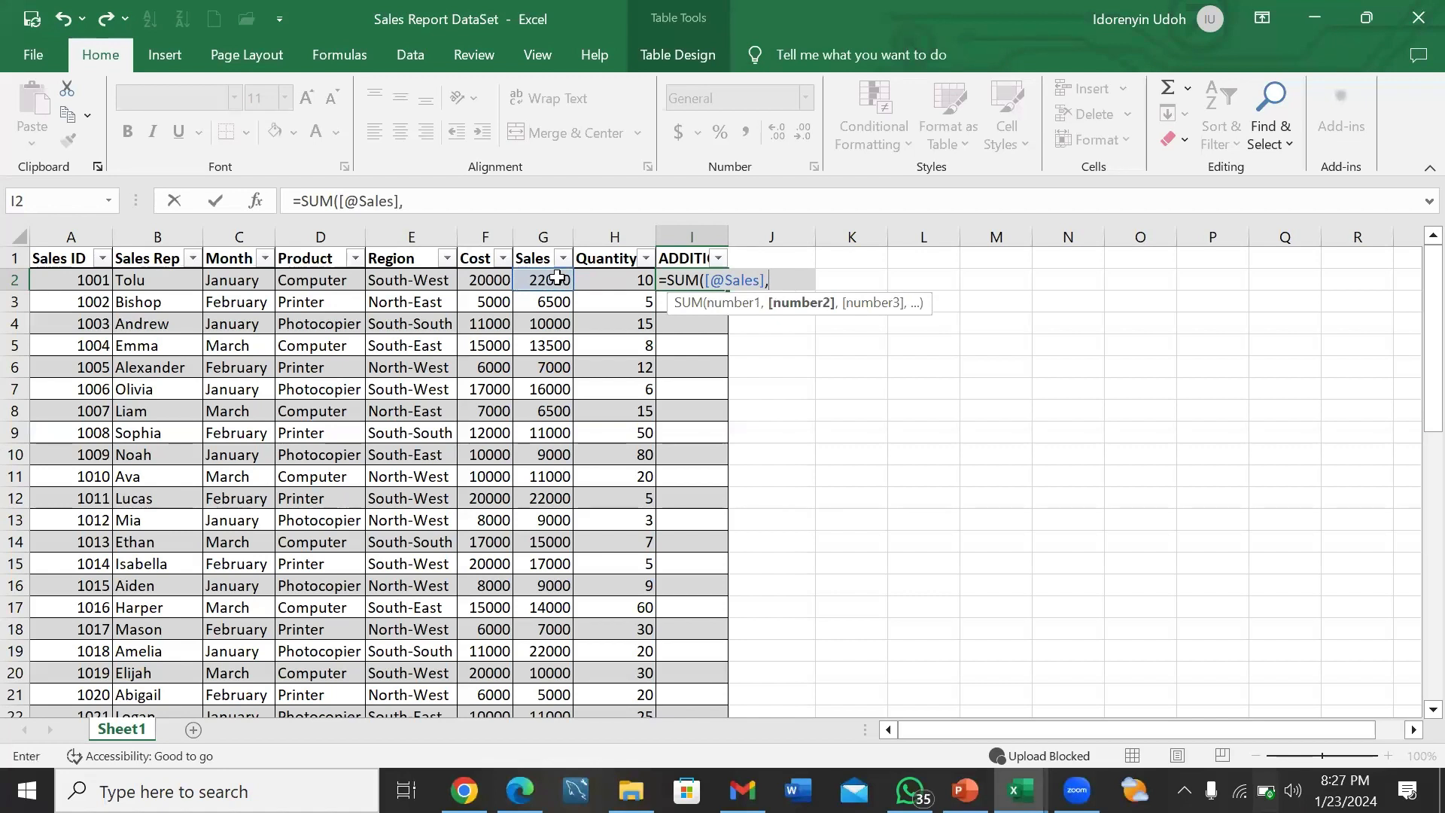
pyautogui.click(606, 280)
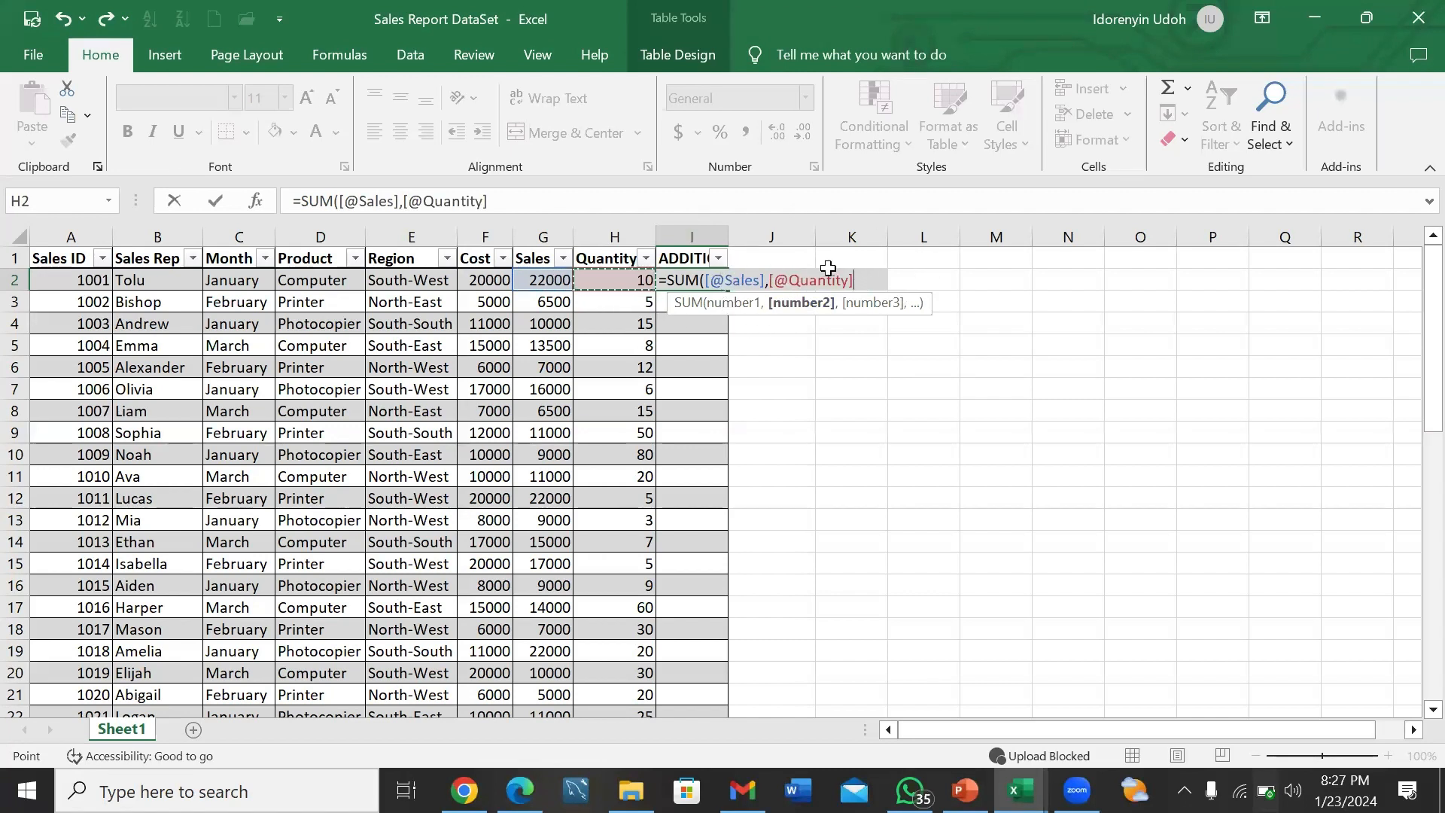
pyautogui.write(')')
pyautogui.press('Return')
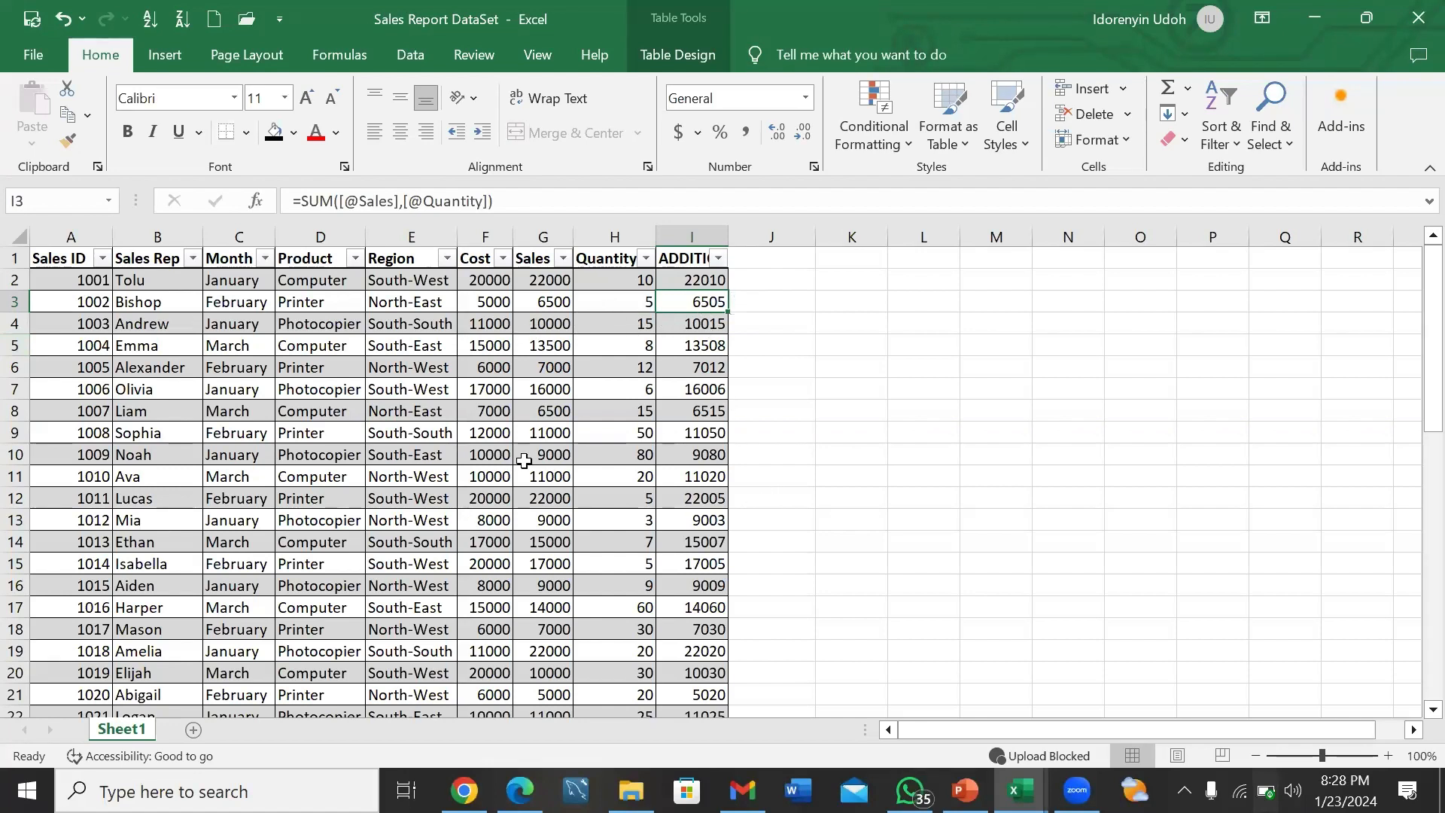
# - Total the table's Sales column in cell G56, below the data, with the formula =SUM(Table4[Sales])
pyautogui.scroll(-11, 524, 460)
pyautogui.scroll(-3, 524, 460)
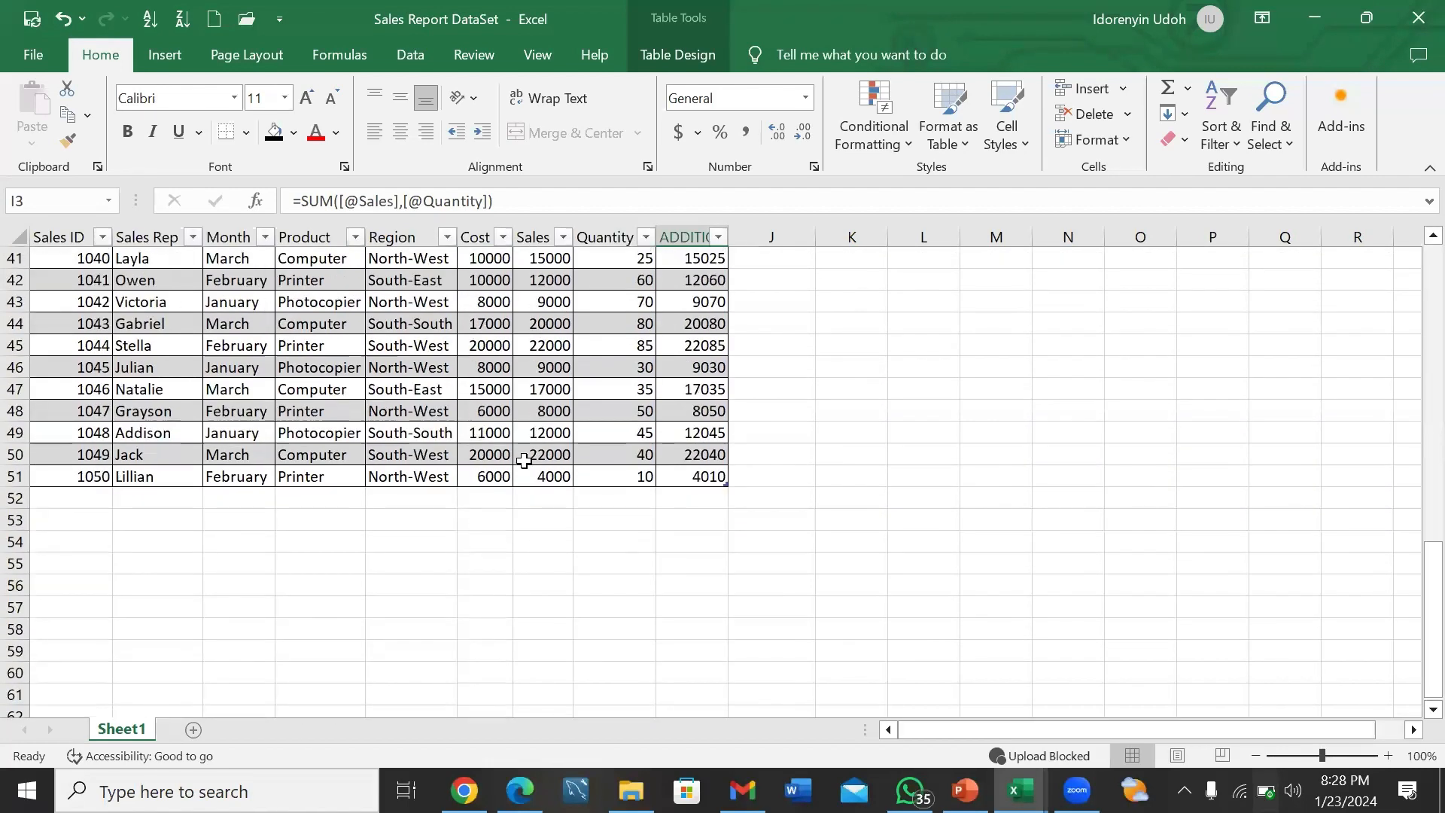
pyautogui.click(539, 581)
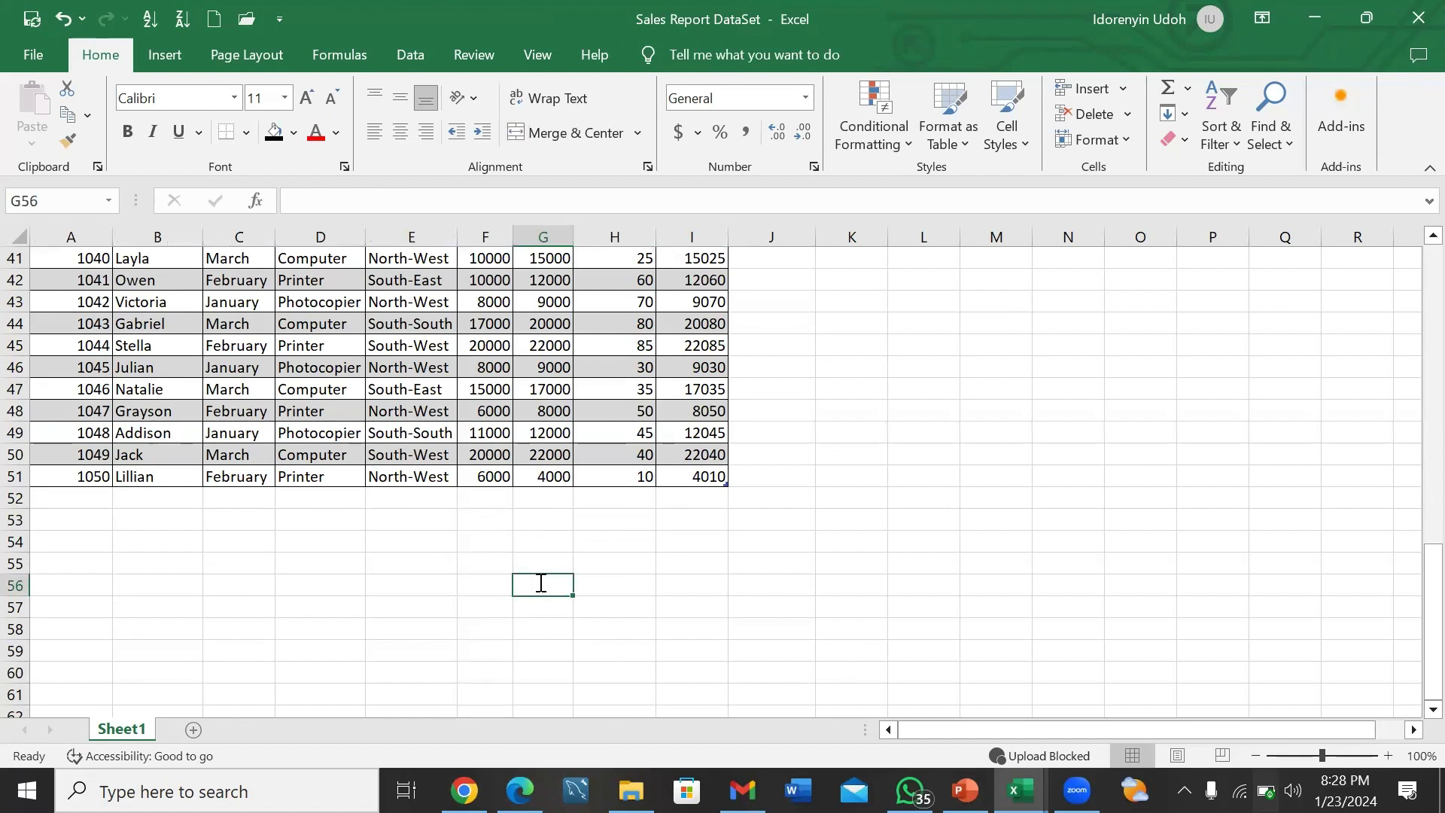
pyautogui.write('=SU')
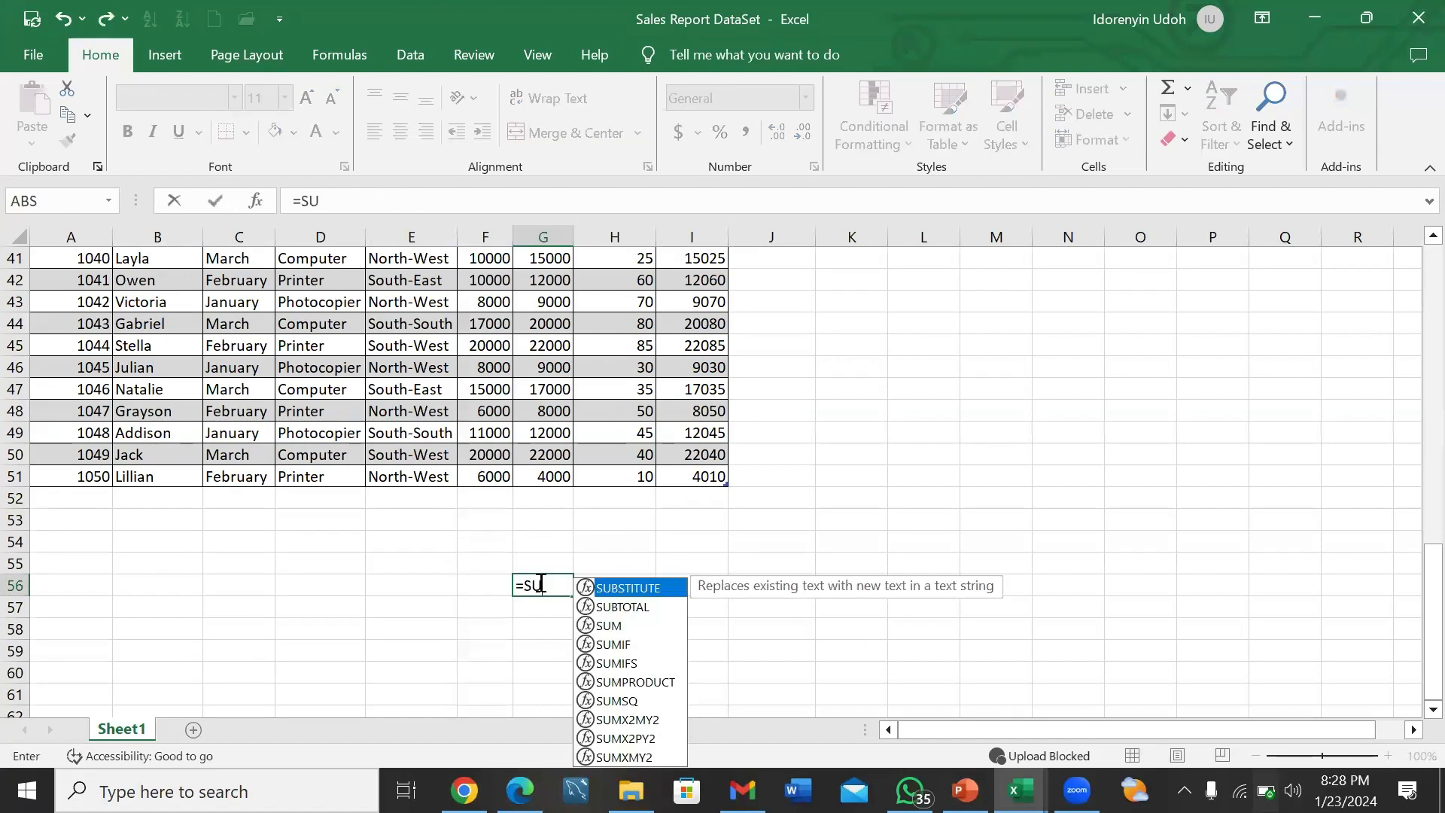
pyautogui.write('M(')
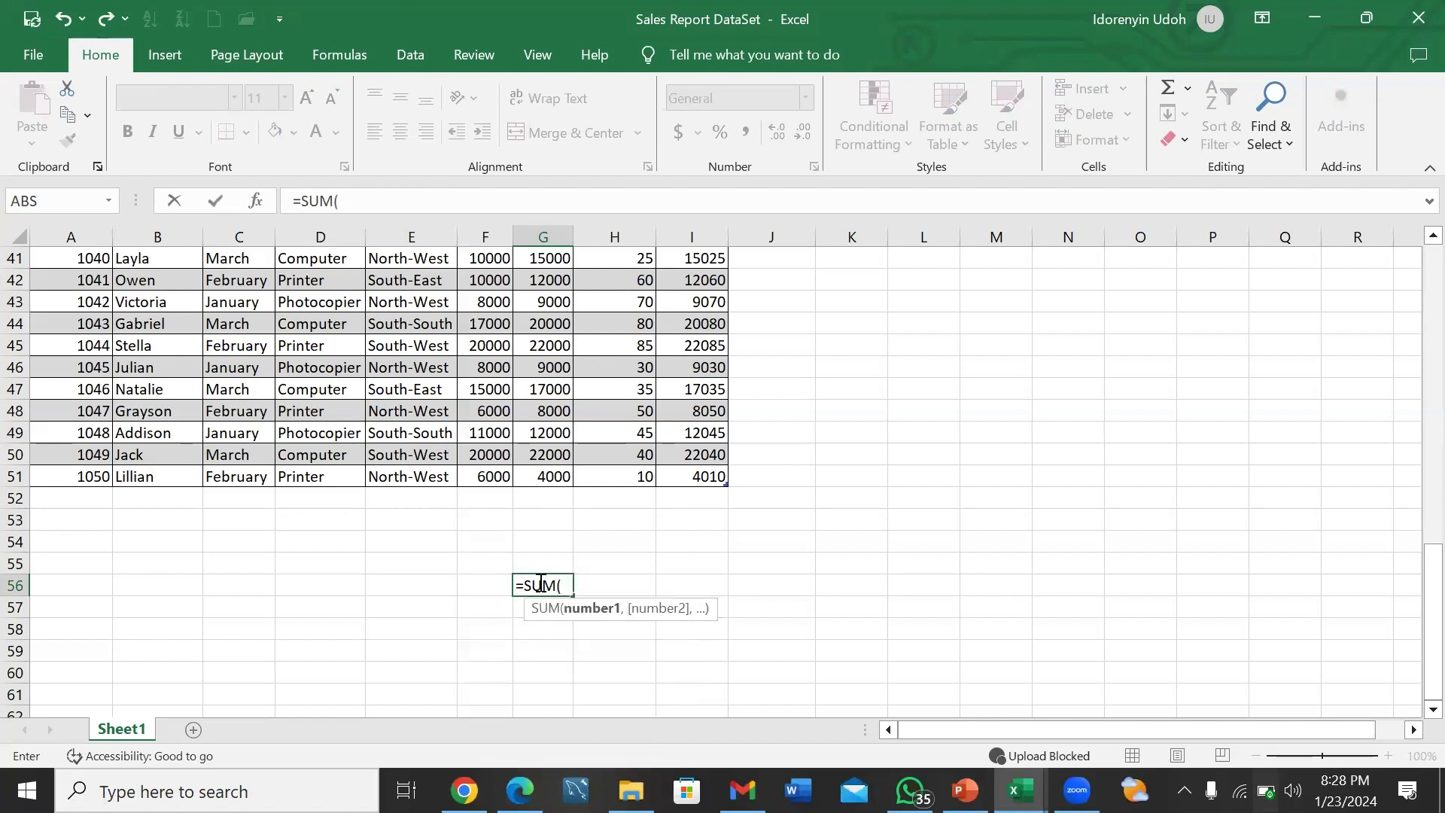
pyautogui.click(545, 231)
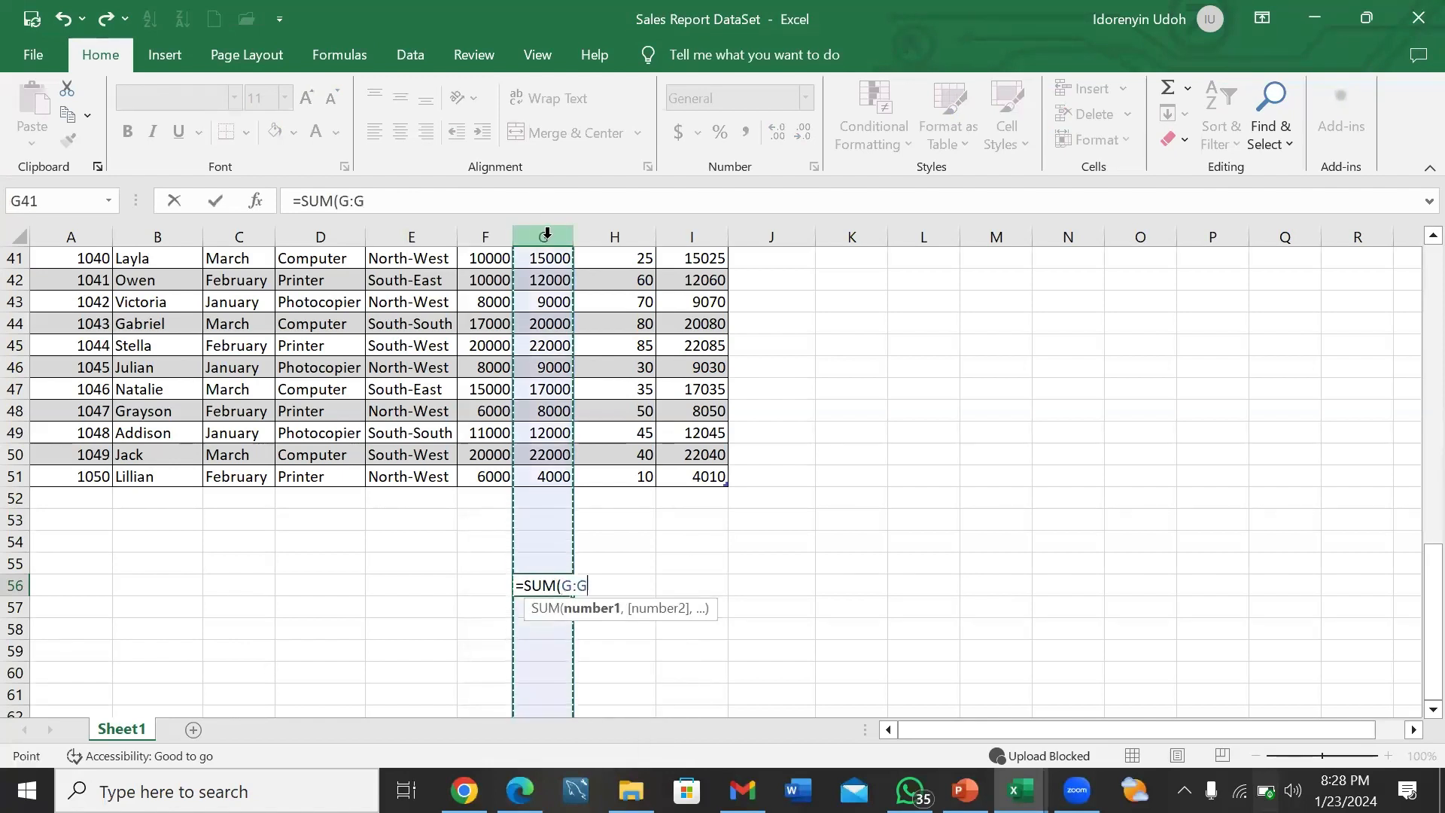
pyautogui.click(545, 480)
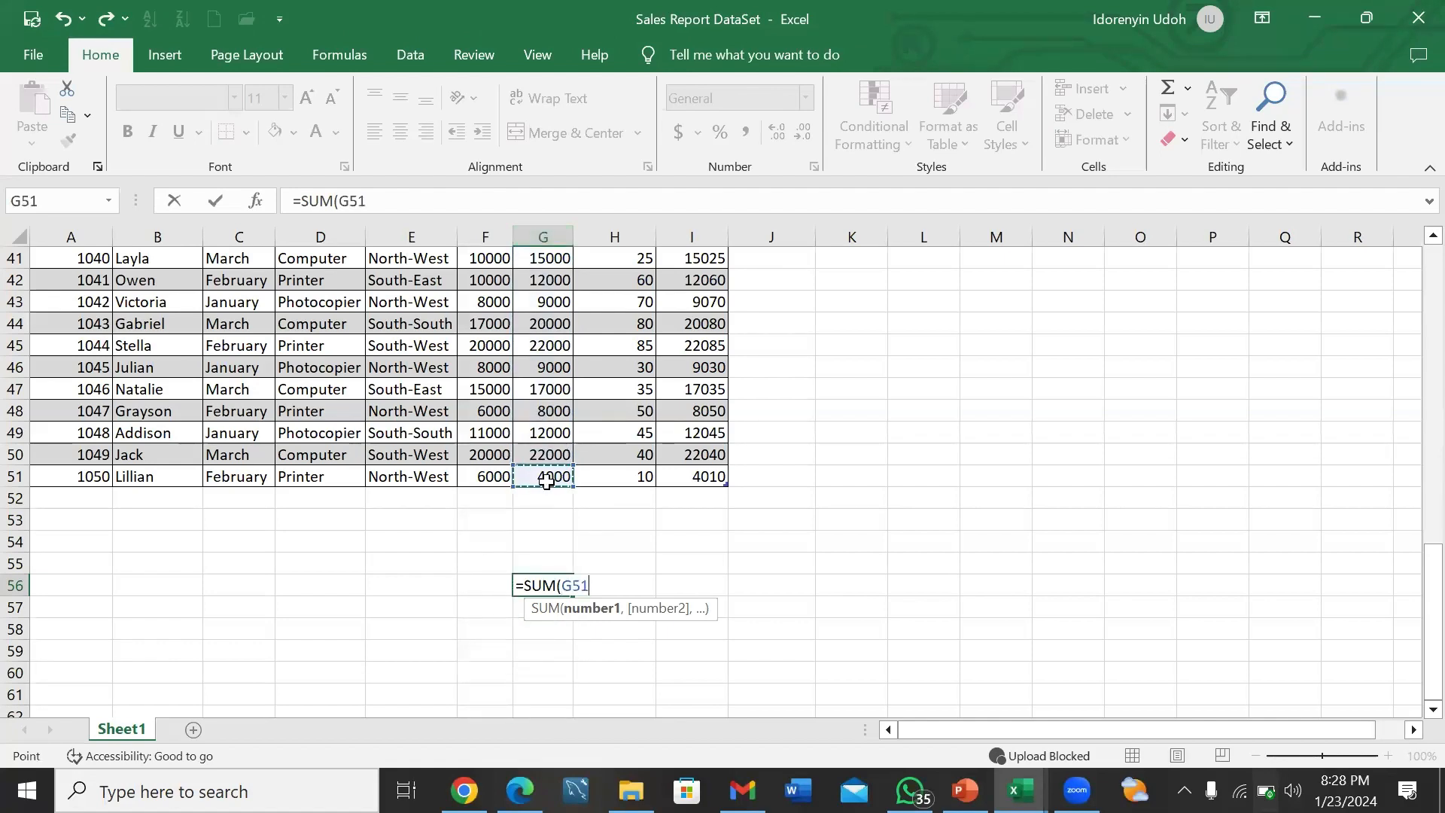
pyautogui.hotkey('ctrl', 'shift', 'Up')
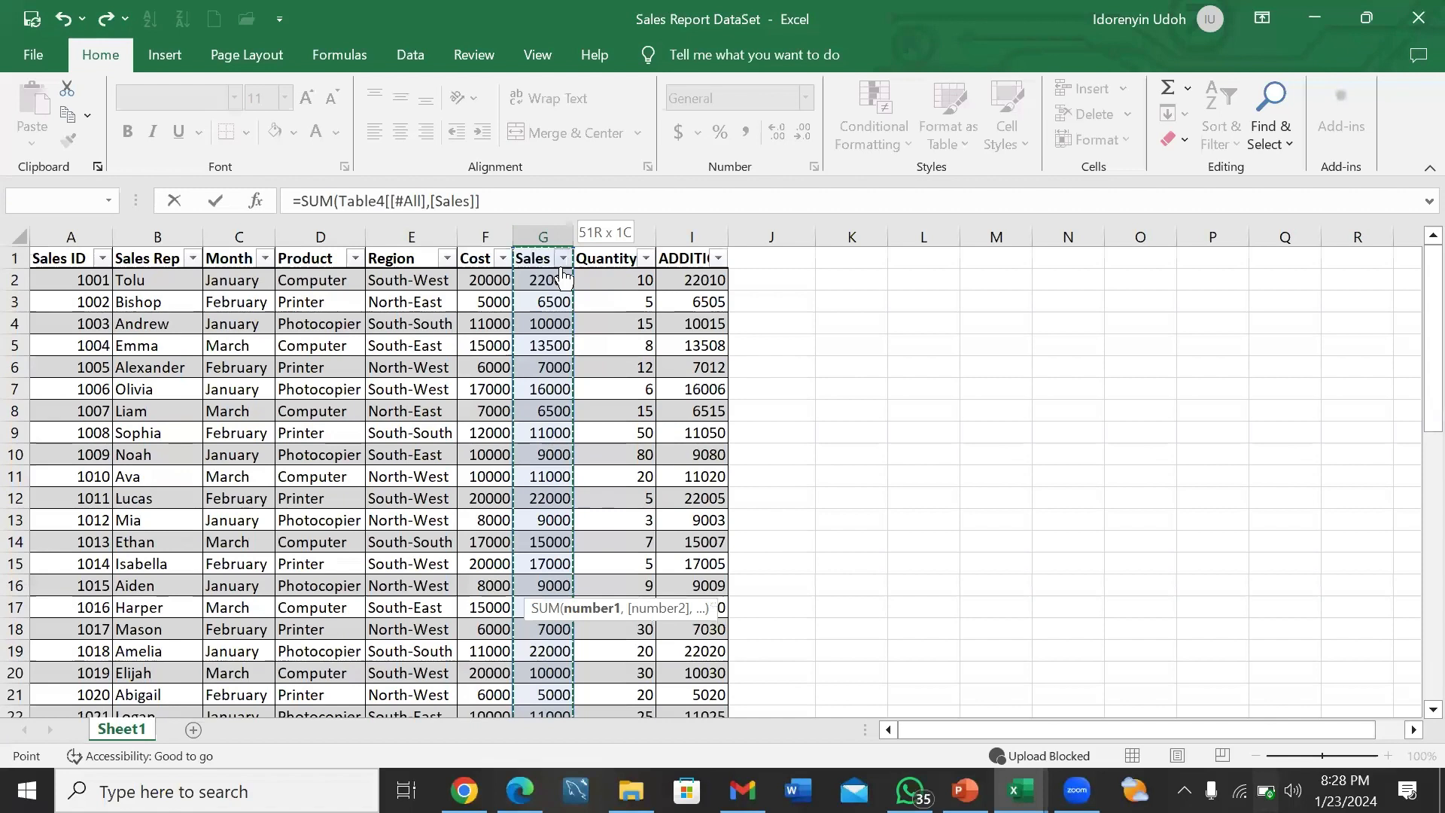
pyautogui.click(543, 275)
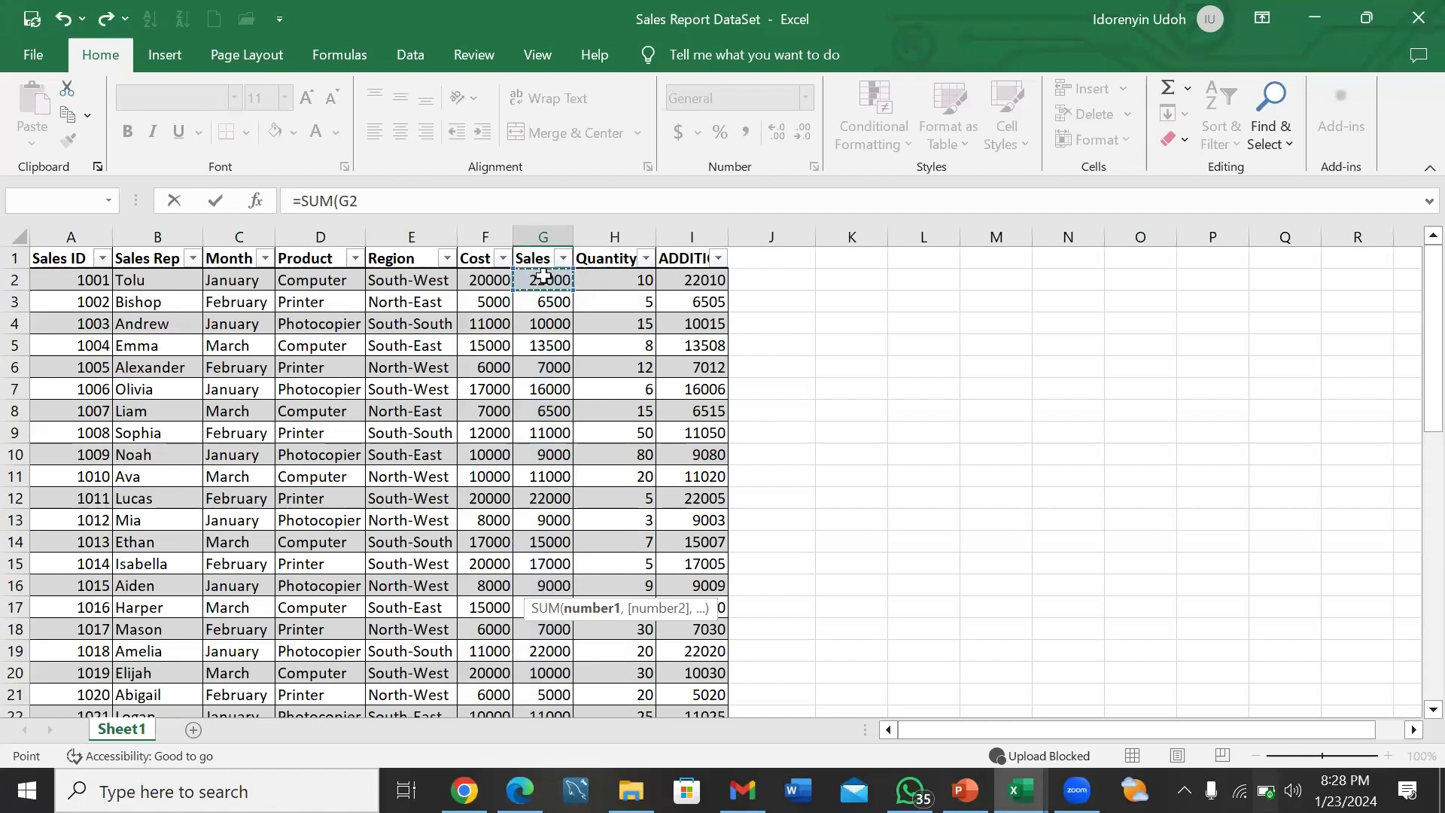
pyautogui.hotkey('ctrl', 'shift', 'Down')
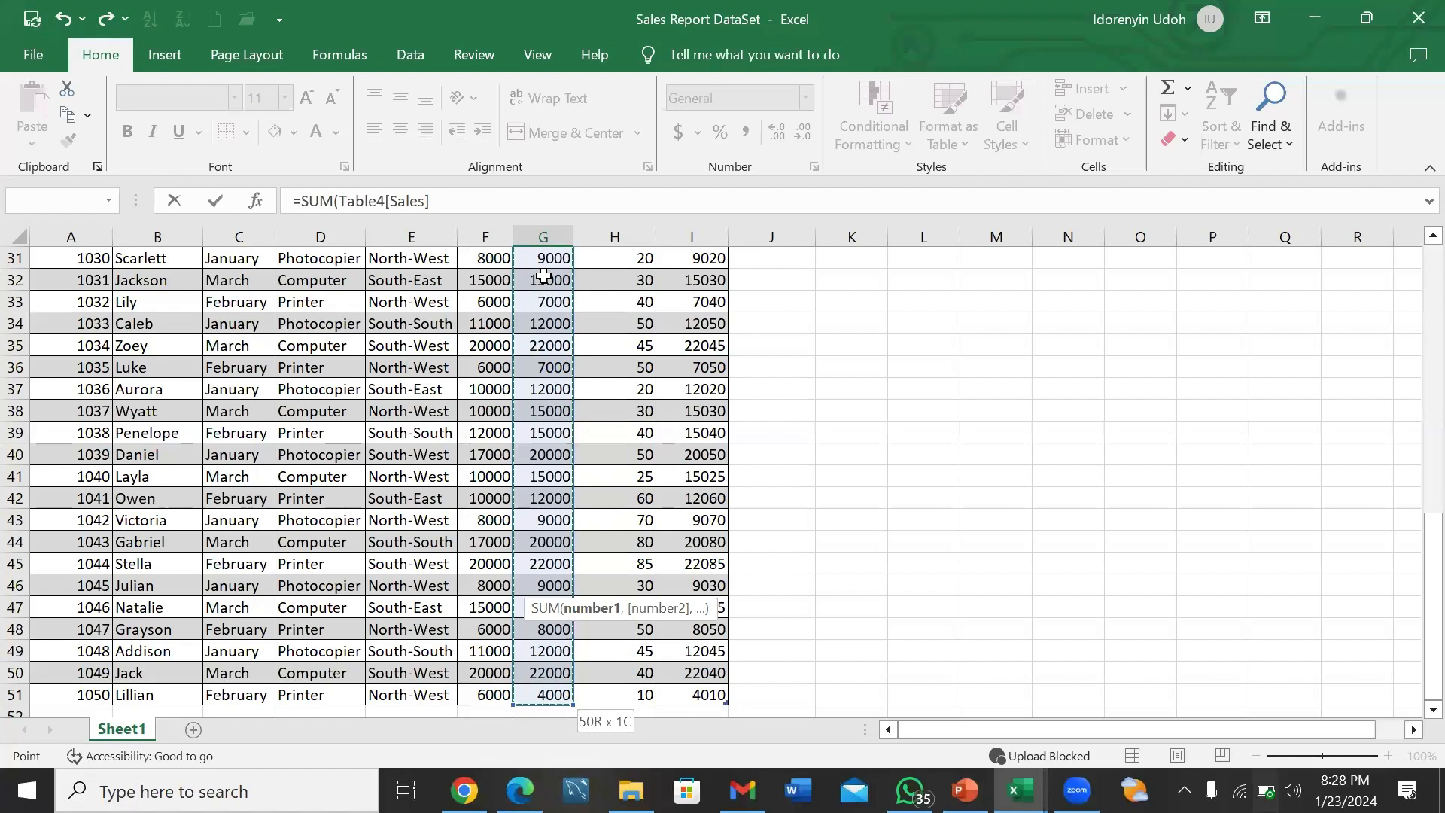
pyautogui.press('Return')
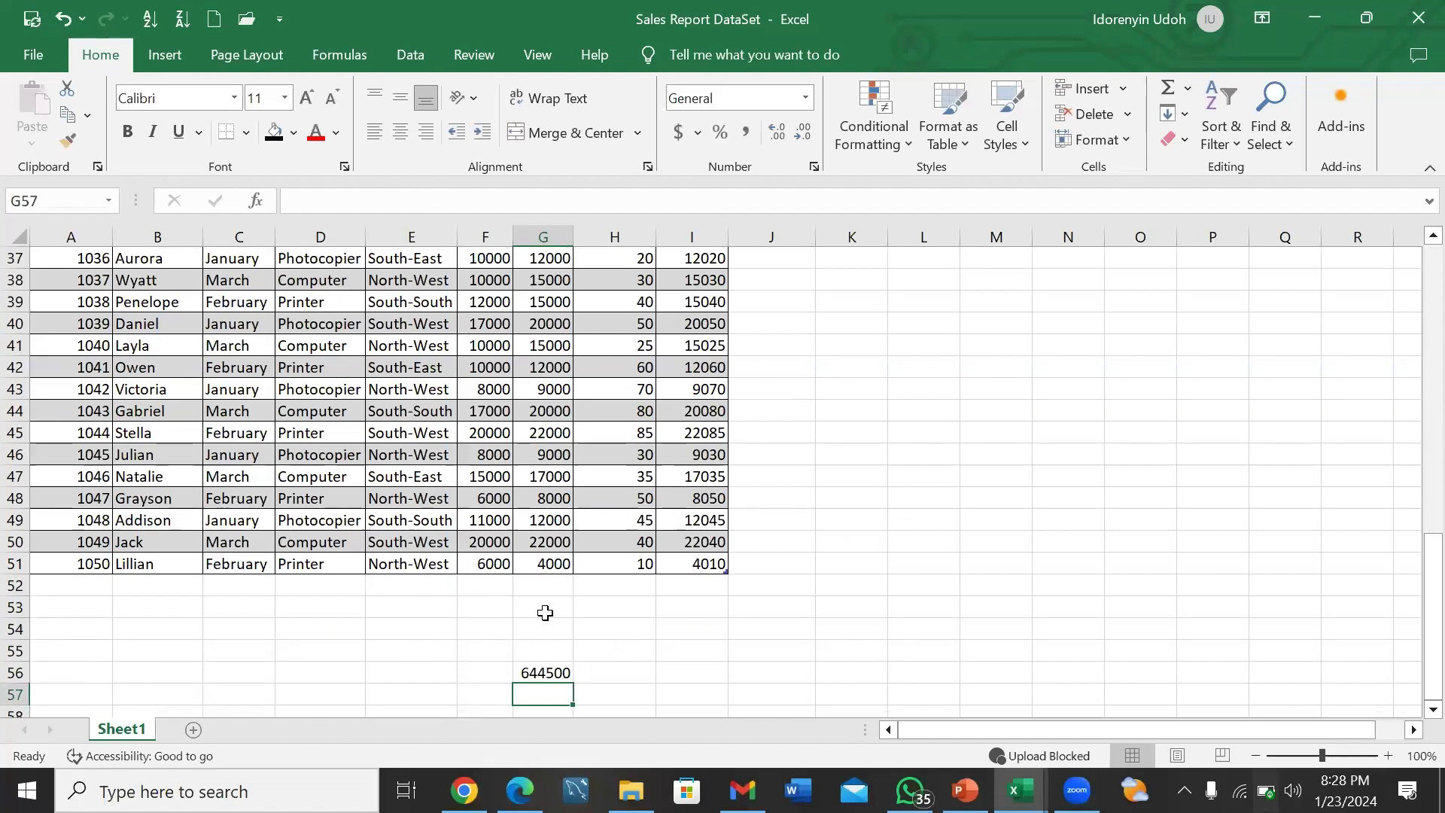
pyautogui.scroll(-2, 574, 613)
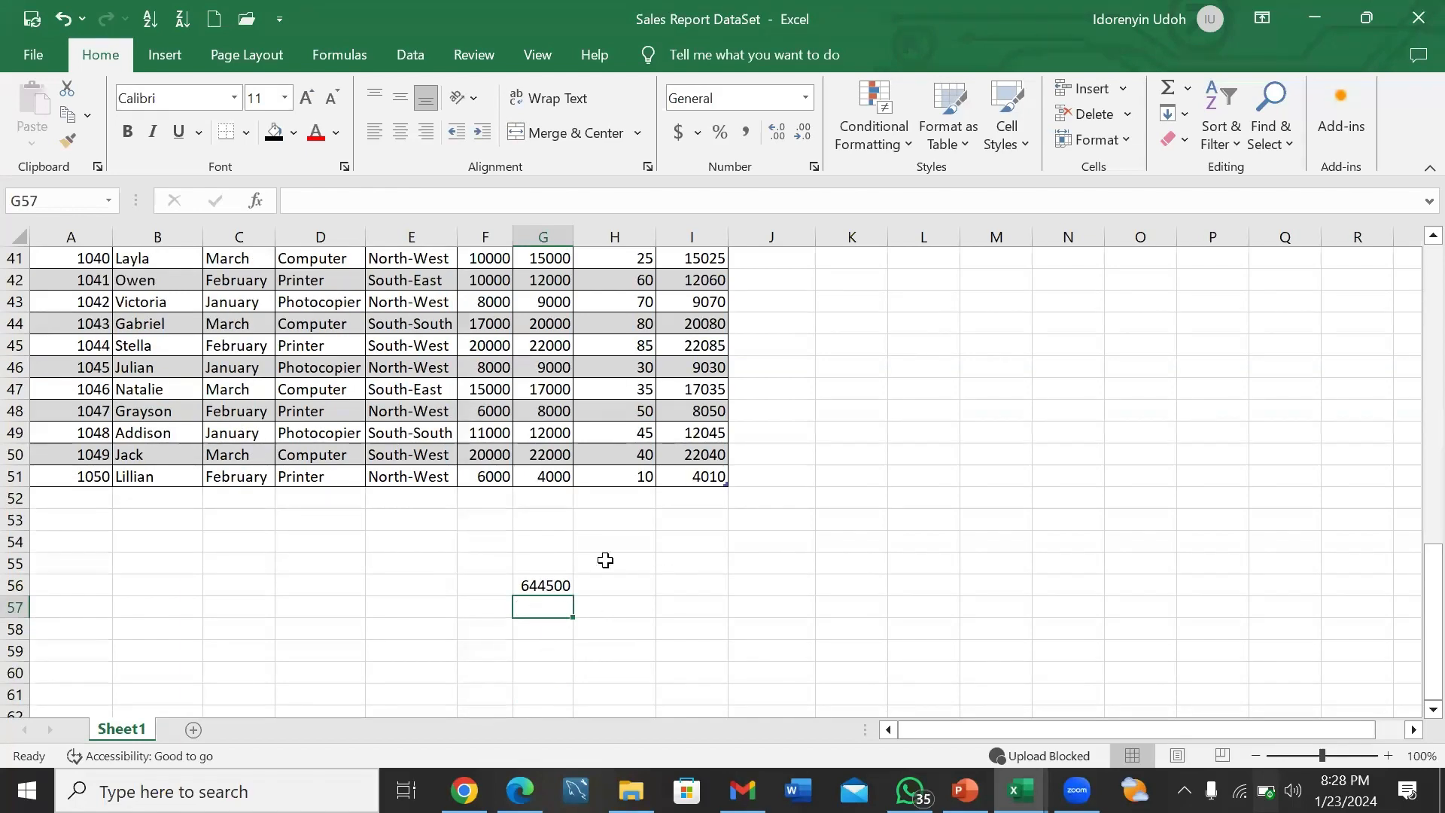
# - Add a new table column next to ADDITION by entering the header Profit in cell J1
pyautogui.scroll(13, 563, 522)
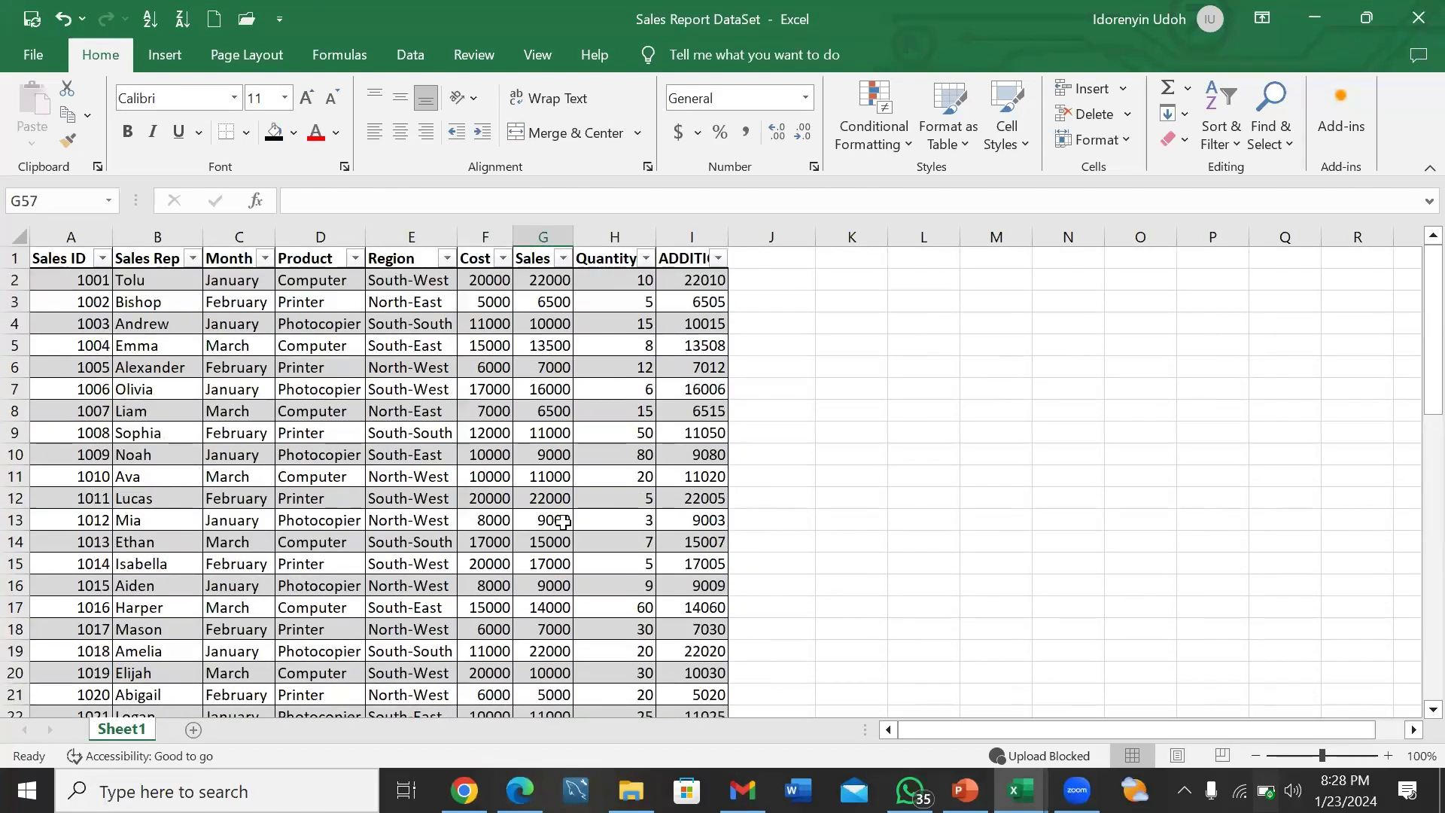
pyautogui.click(780, 263)
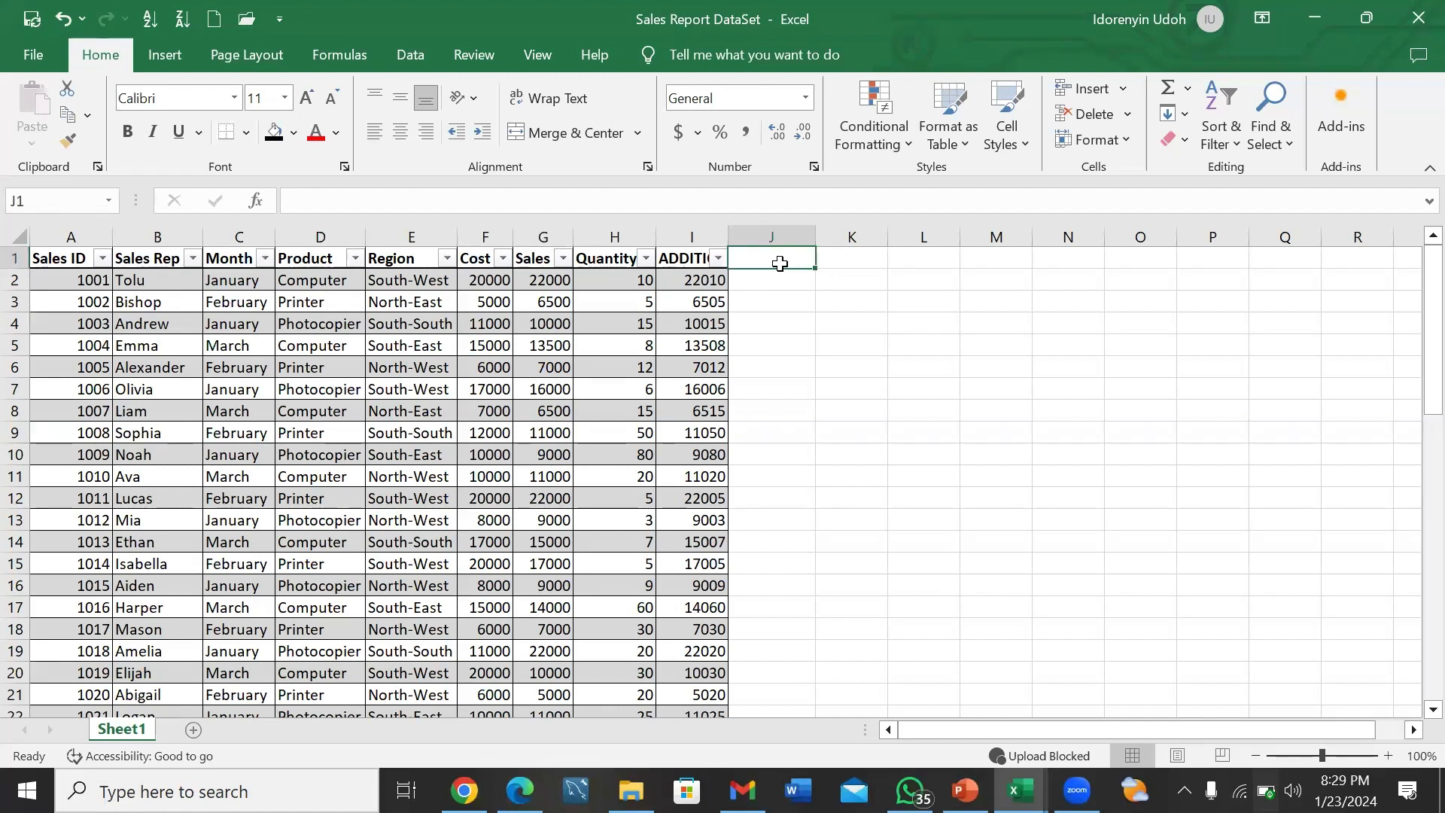
pyautogui.write('Prof')
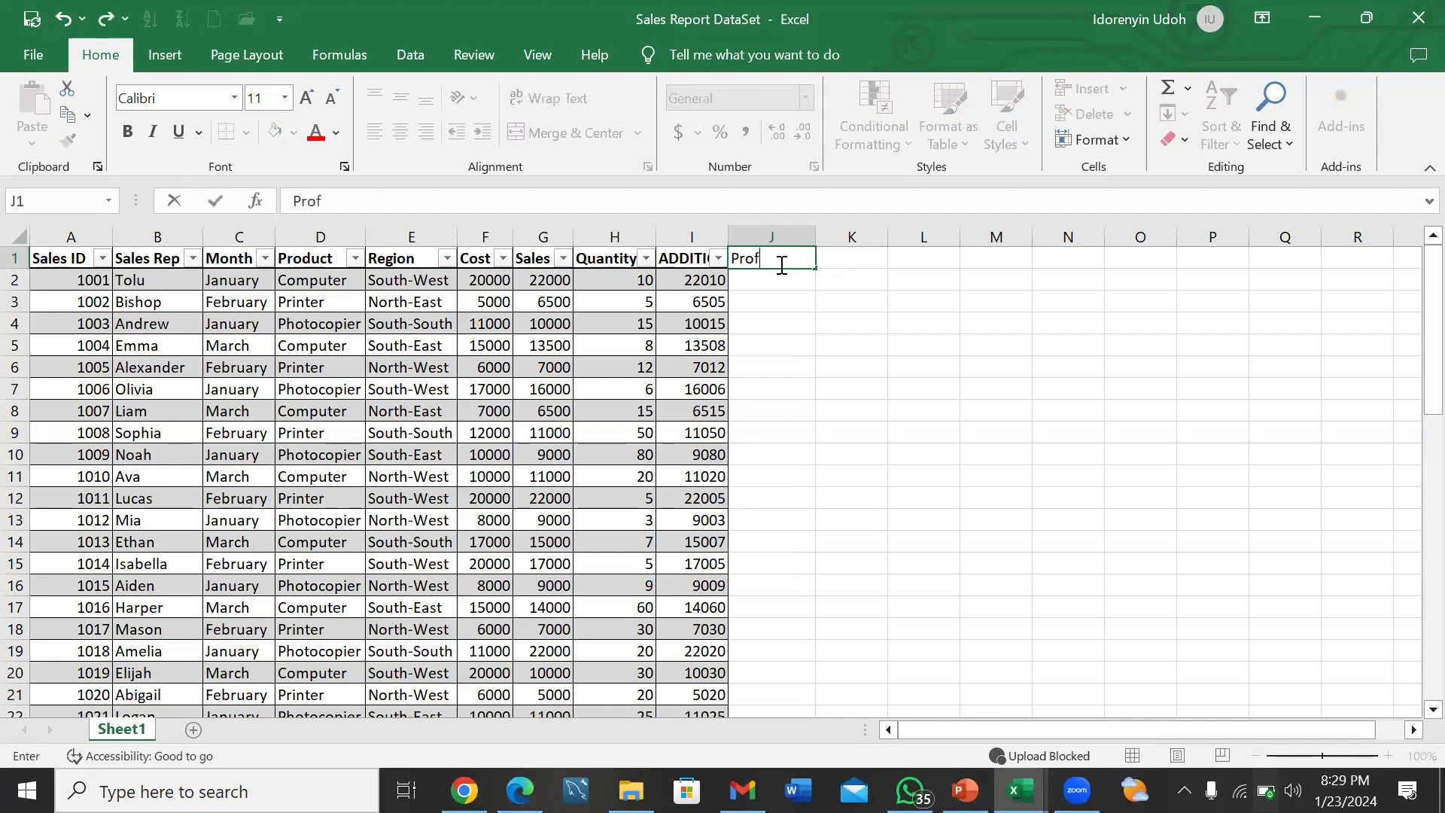
pyautogui.write('it')
pyautogui.press('Return')
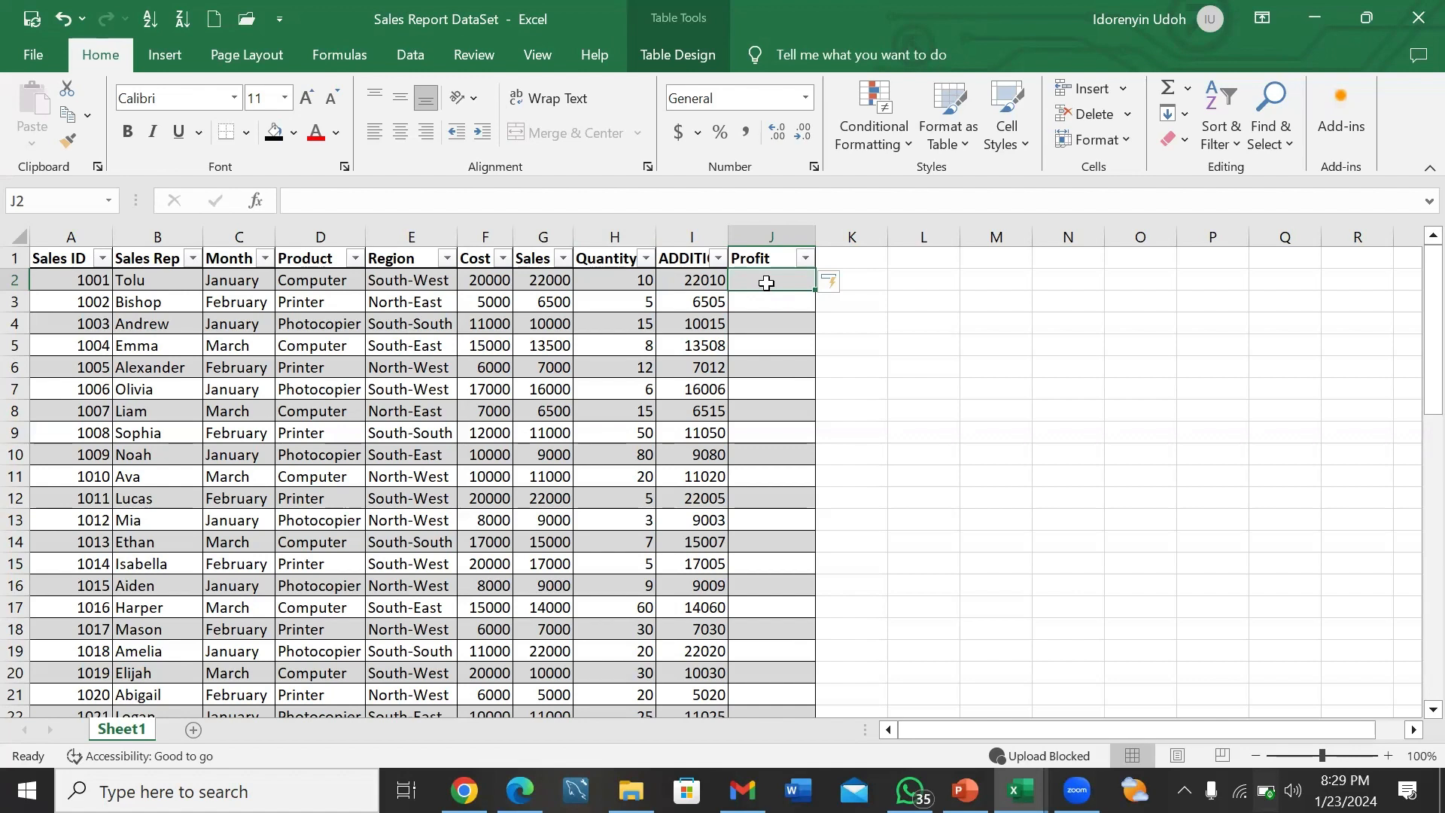
pyautogui.write('=')
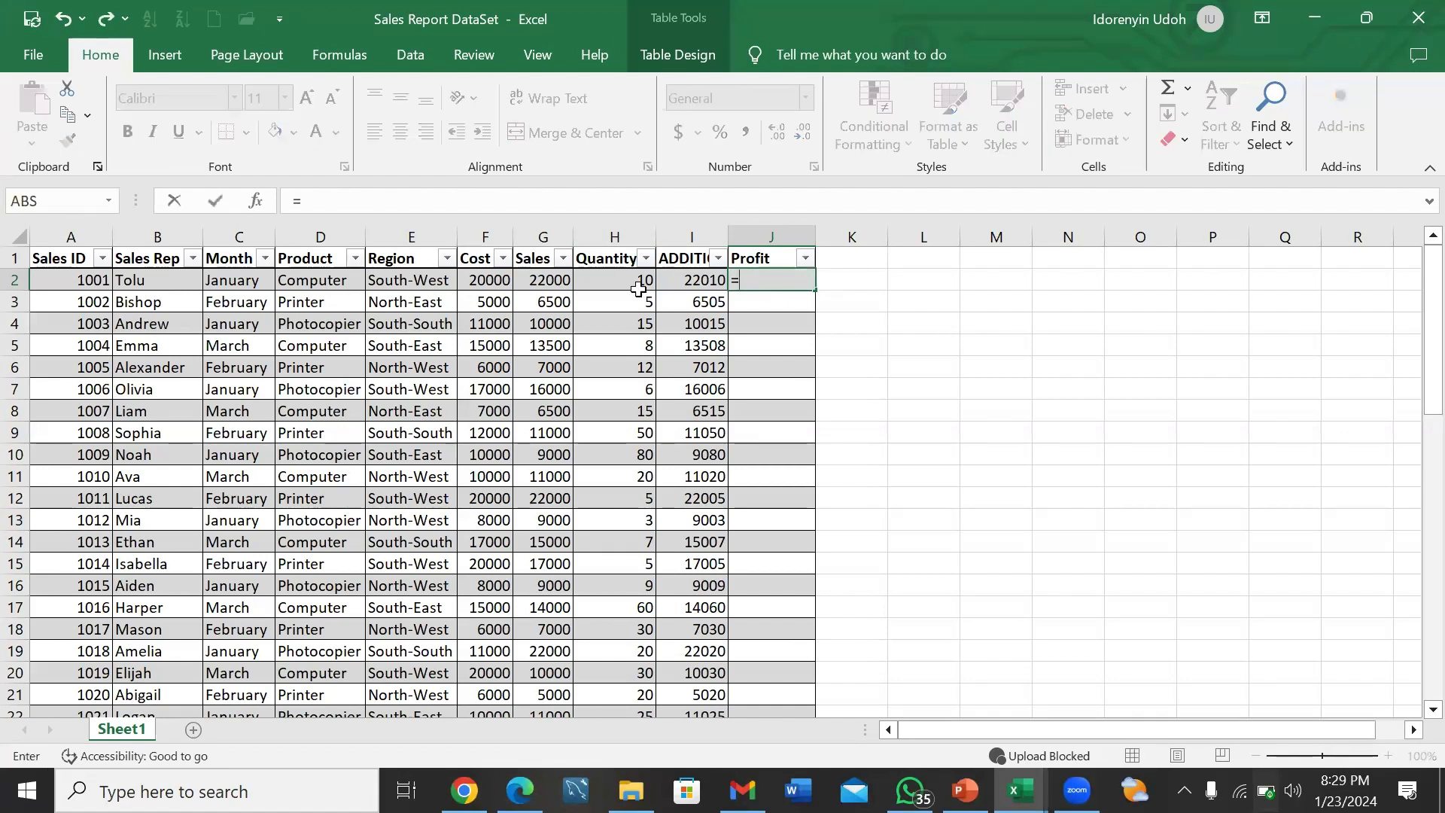
pyautogui.click(545, 282)
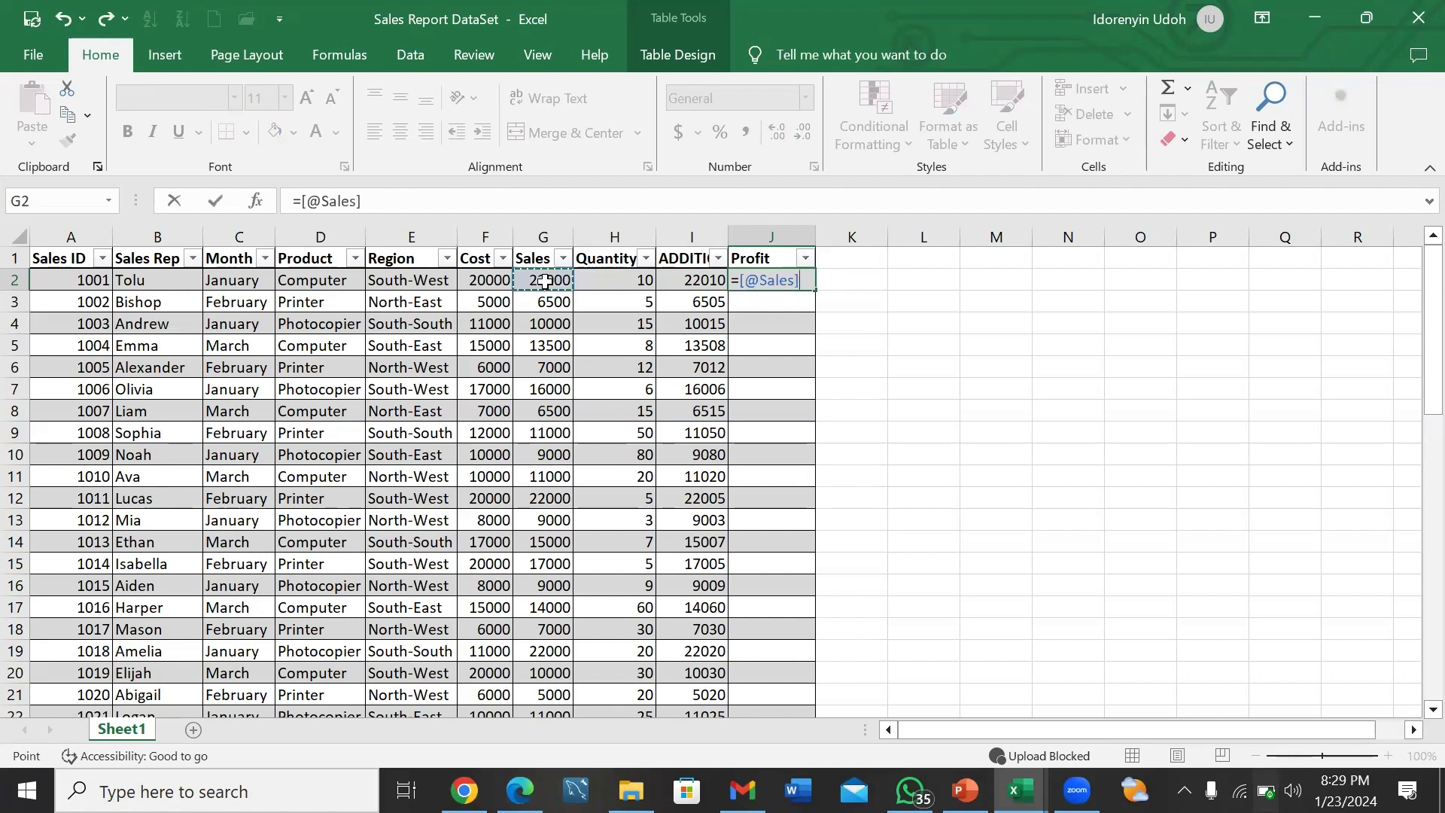
pyautogui.write('-')
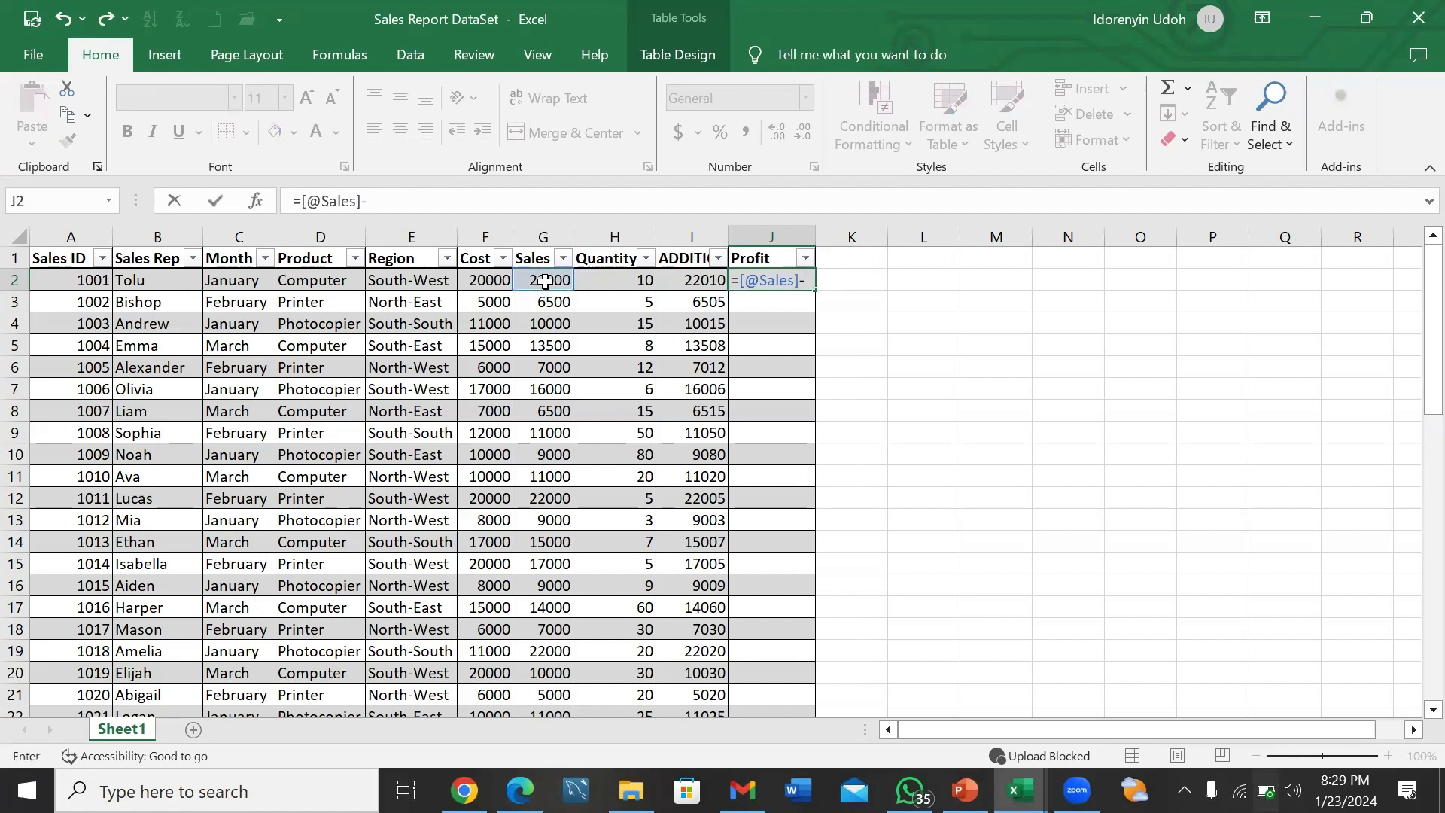
pyautogui.click(494, 278)
pyautogui.press('Return')
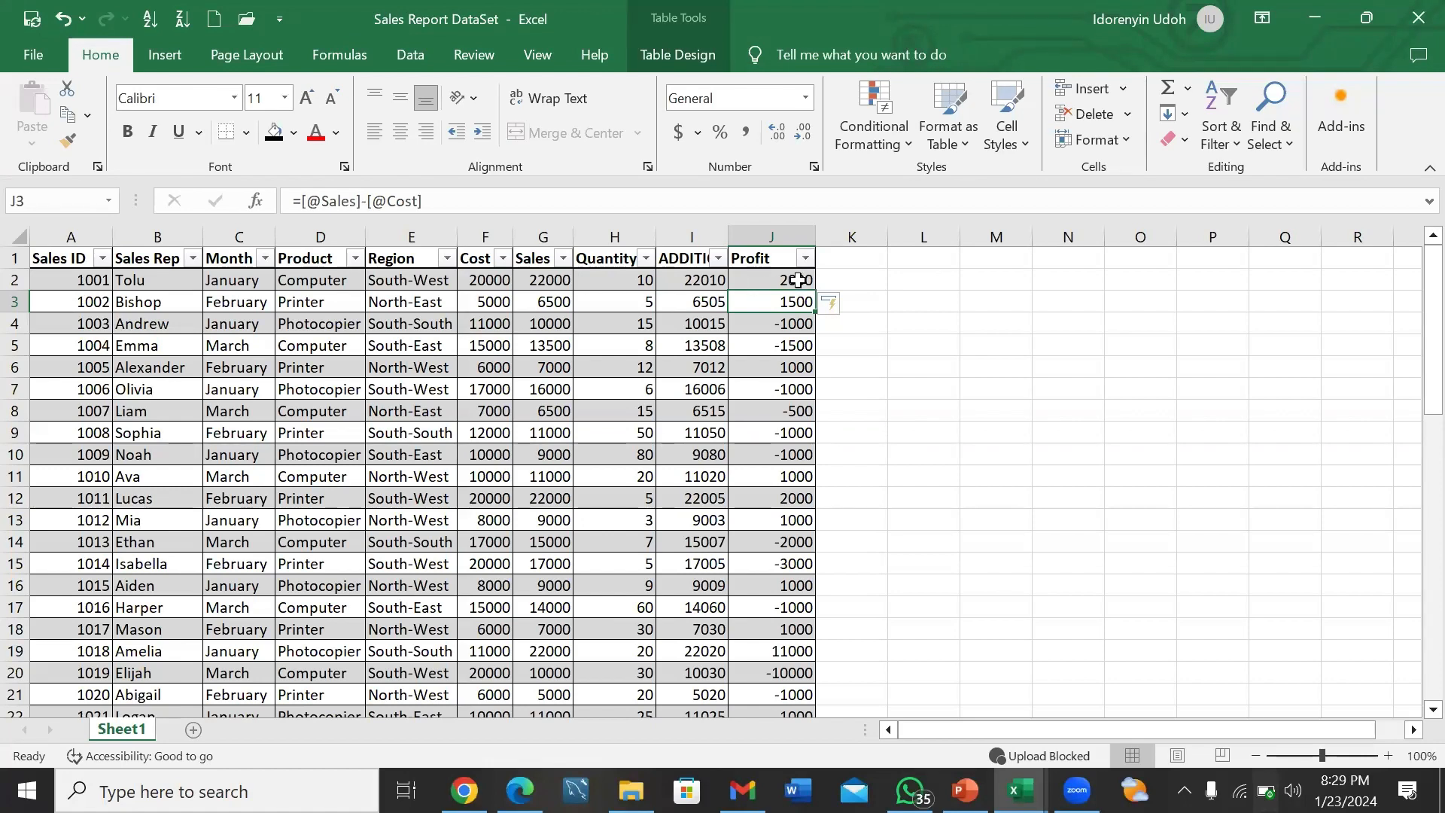
# - Review the calculated Profit values down to the last row of the table
pyautogui.scroll(-2, 770, 477)
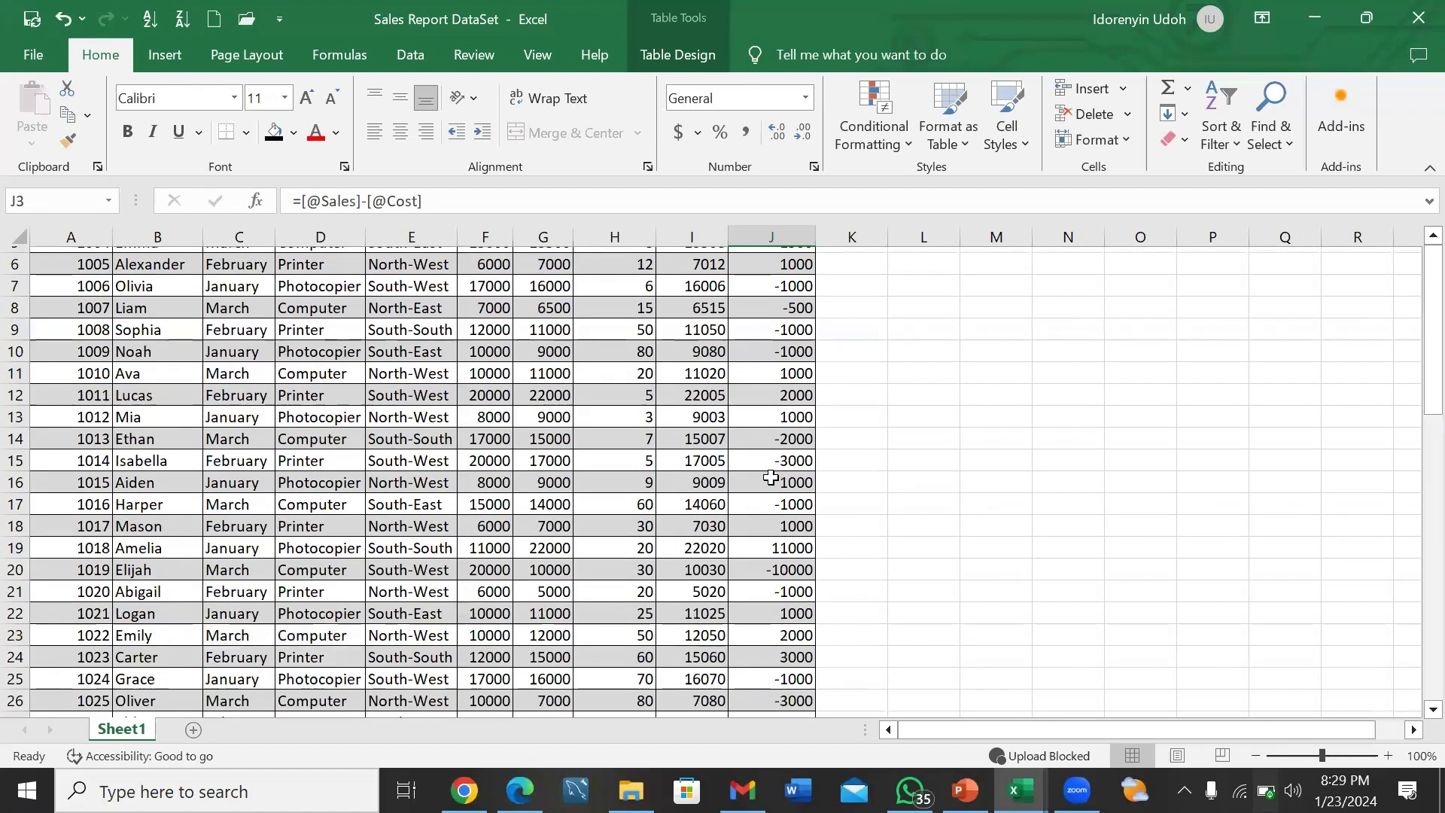
pyautogui.scroll(-2, 771, 477)
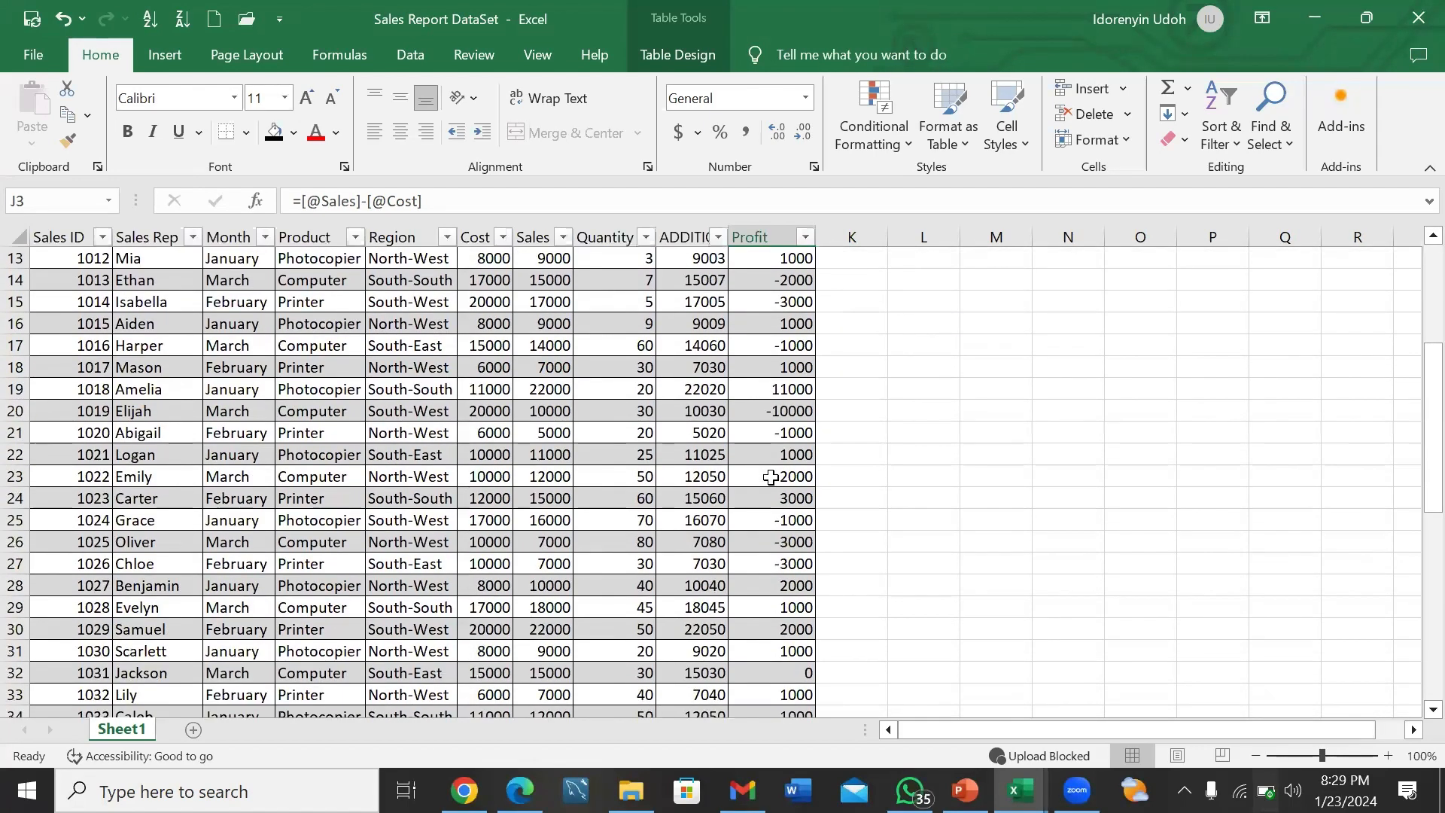
pyautogui.scroll(4, 770, 477)
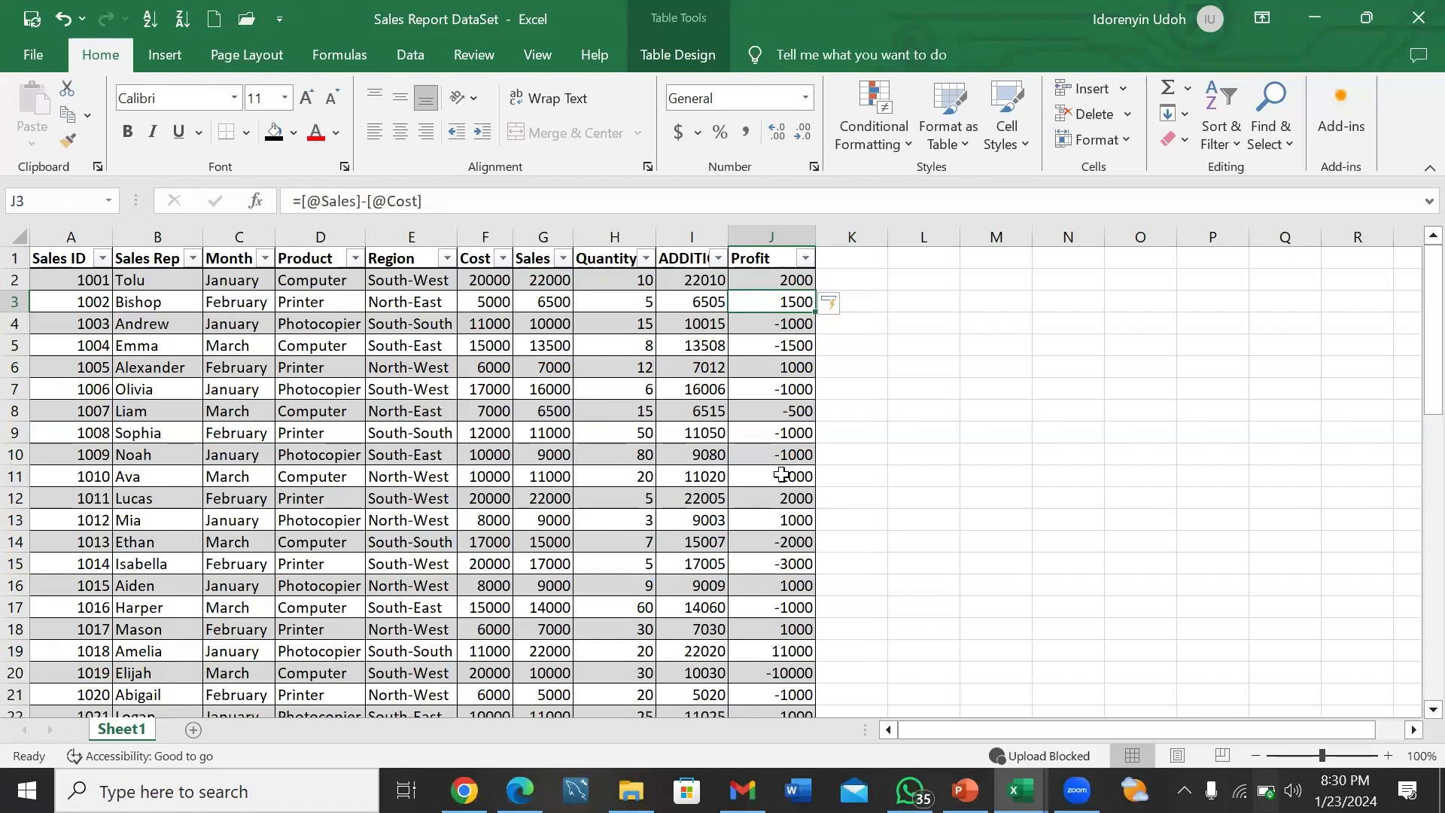
pyautogui.scroll(-11, 782, 474)
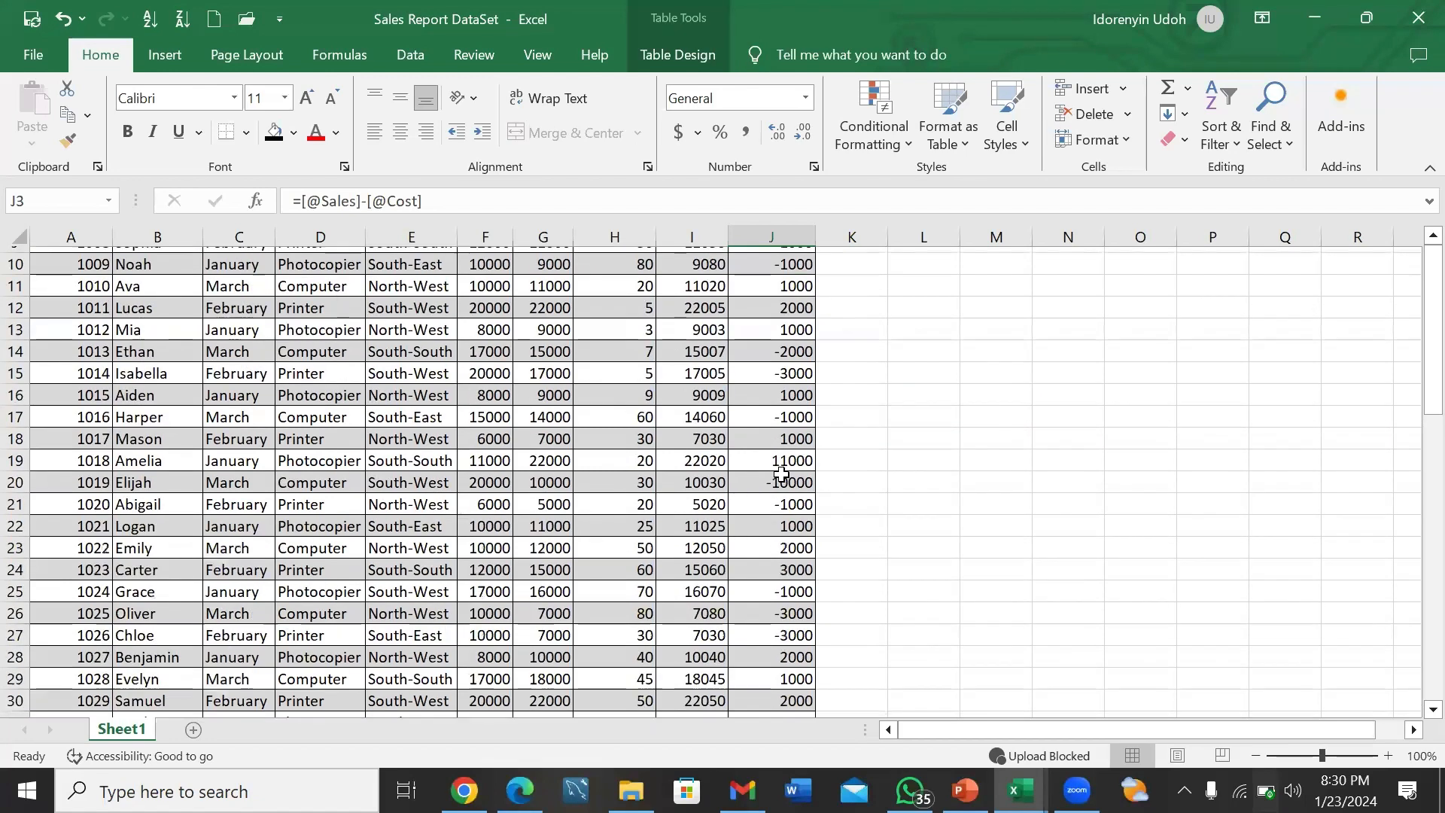
pyautogui.scroll(-3, 782, 474)
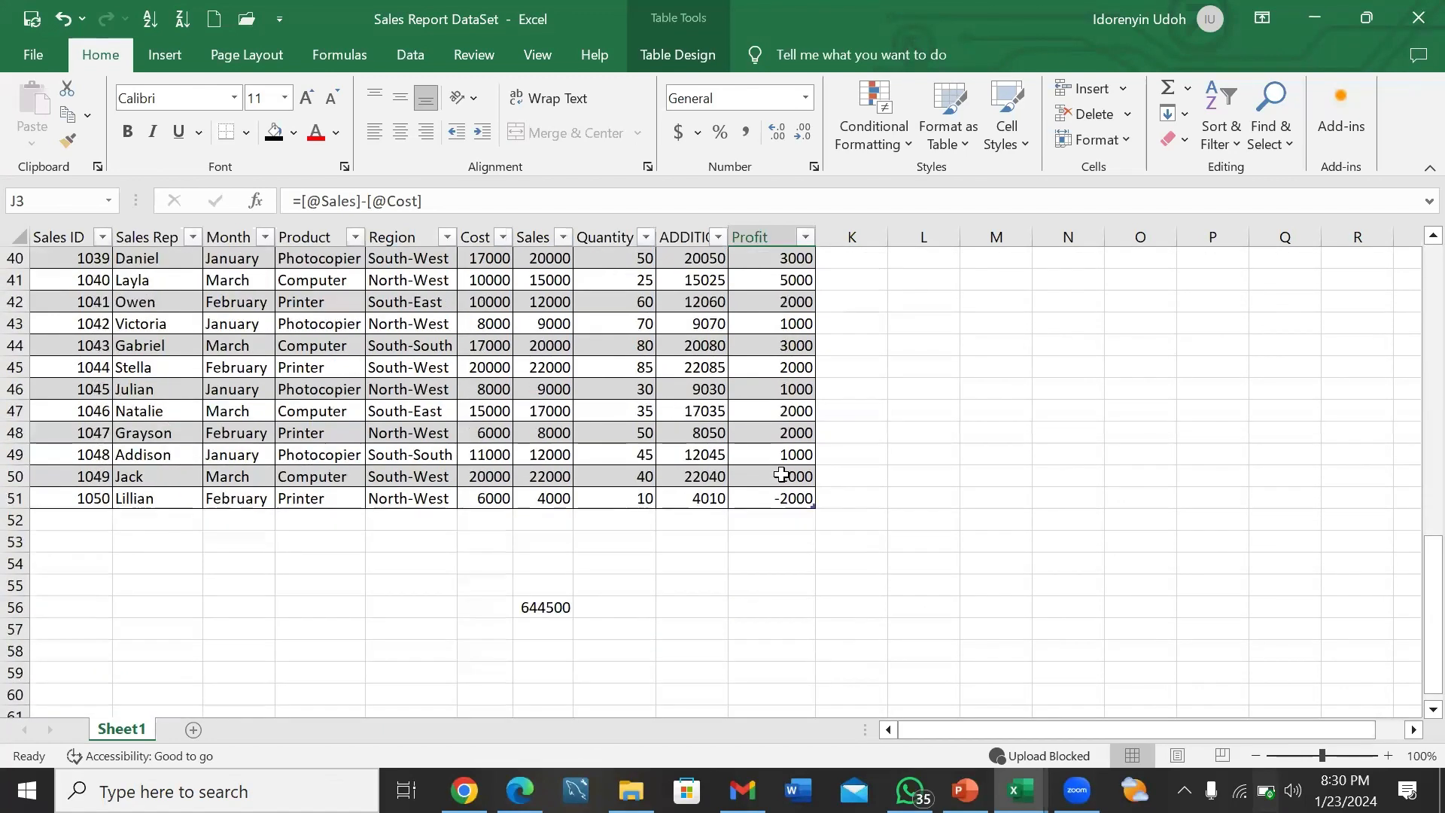
pyautogui.scroll(9, 692, 483)
pyautogui.scroll(5, 693, 483)
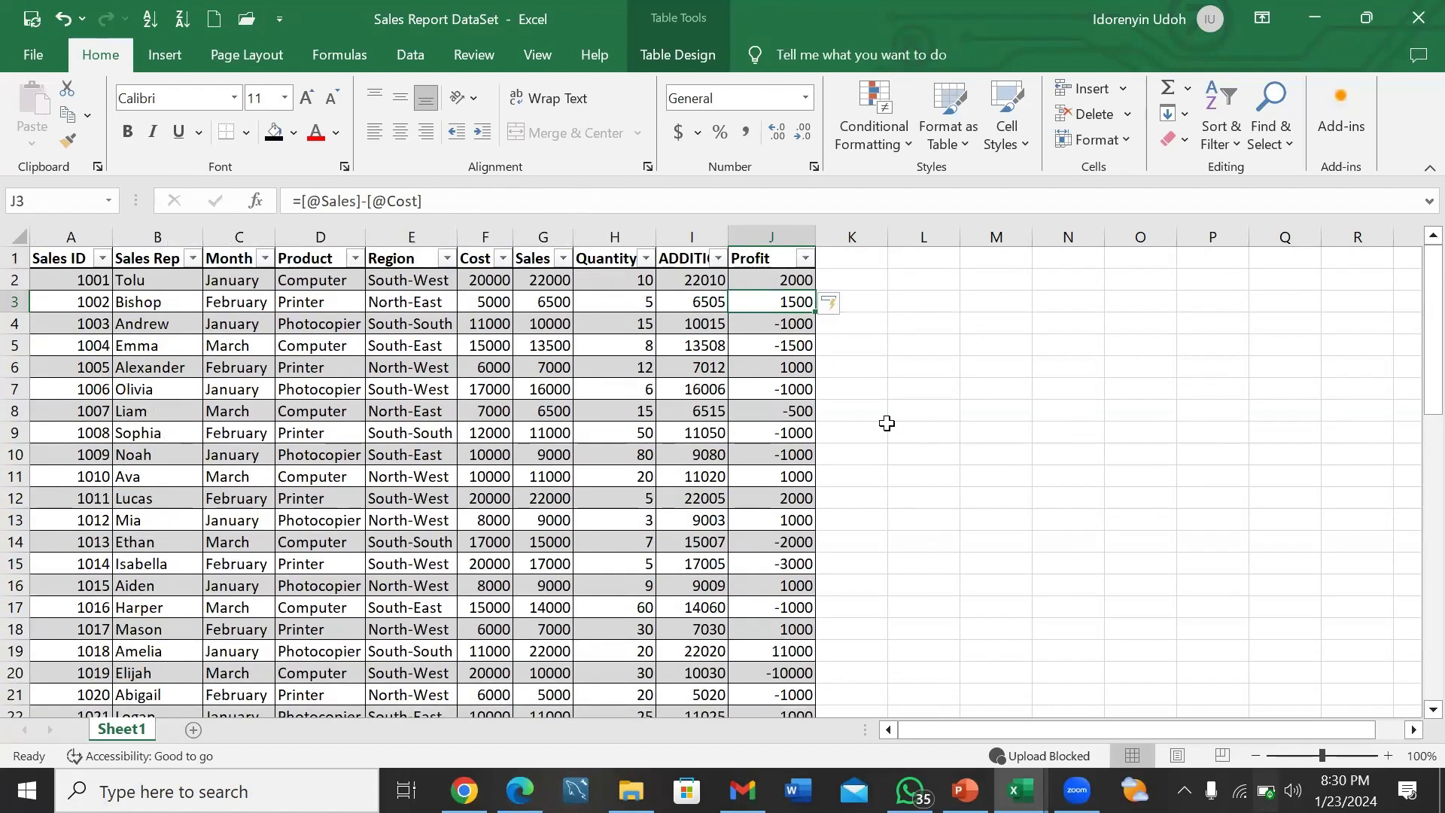
# - Enter the label AVG QTY in cell L4, outside the table
pyautogui.click(946, 323)
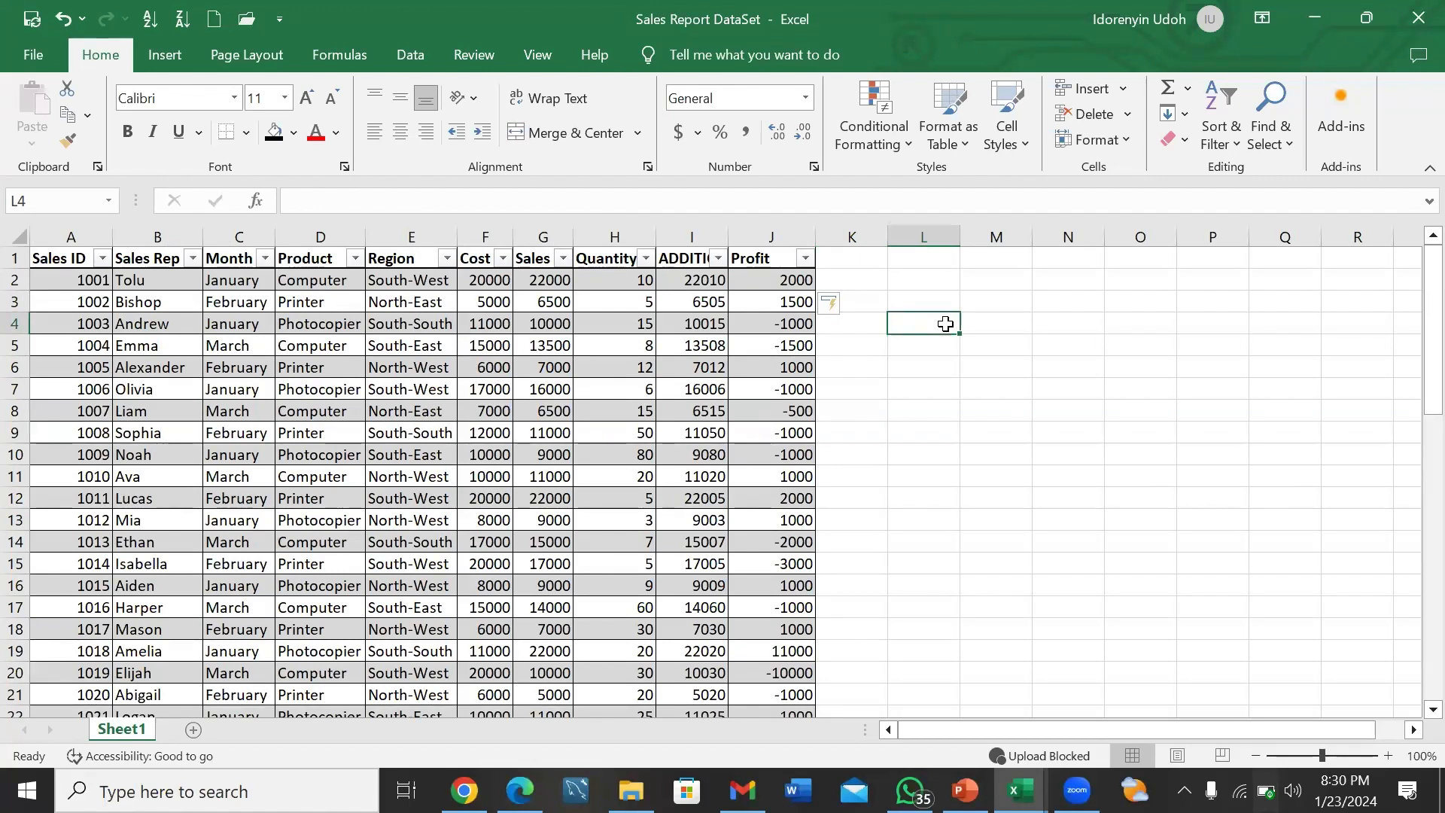
pyautogui.write('C')
pyautogui.press('BackSpace')
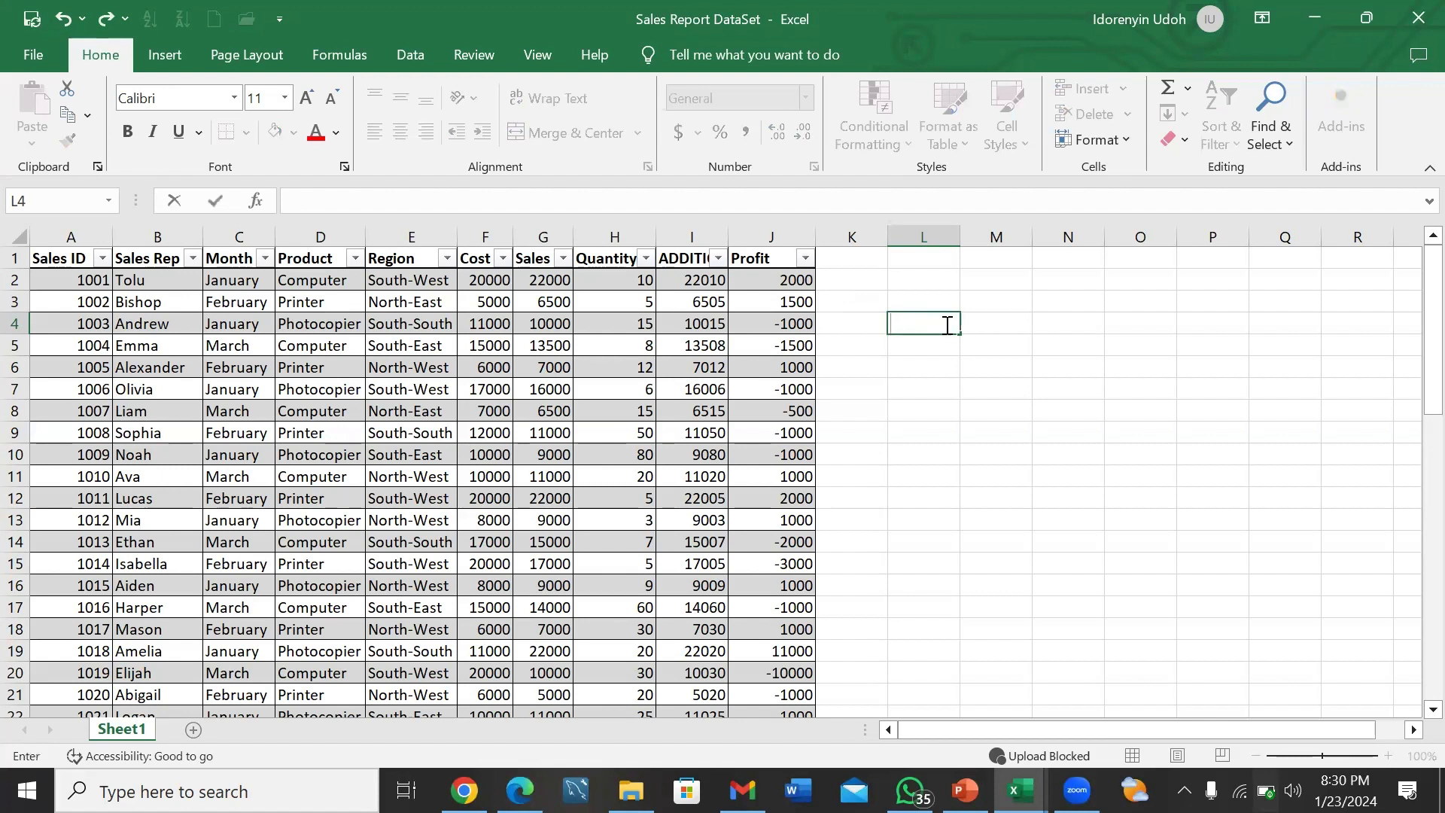
pyautogui.write('AVG QTY')
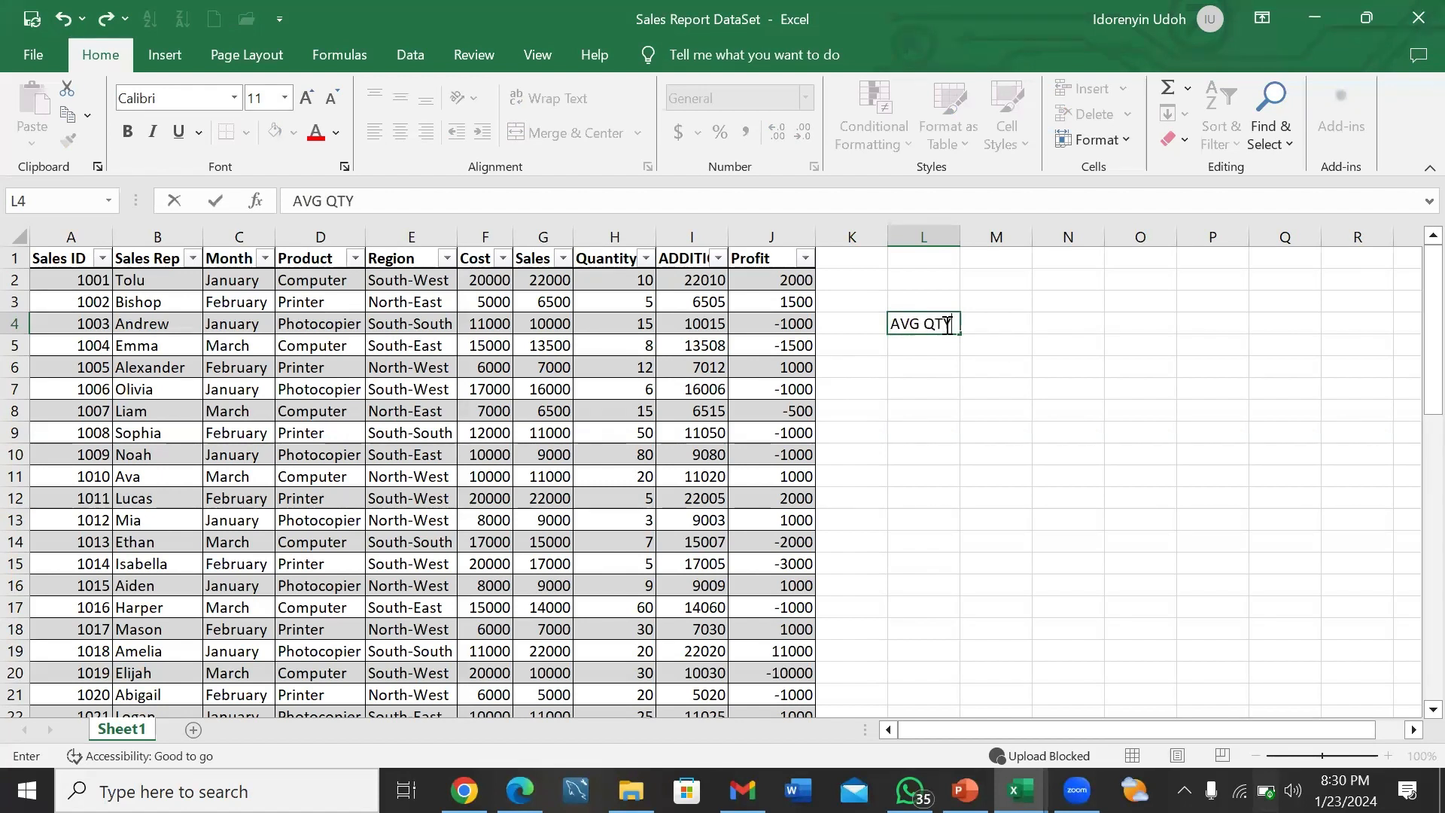
# - Start an AVERAGE formula in cell M4, beside the AVG QTY label, with Quantity cell H2 as its first reference
pyautogui.click(1000, 321)
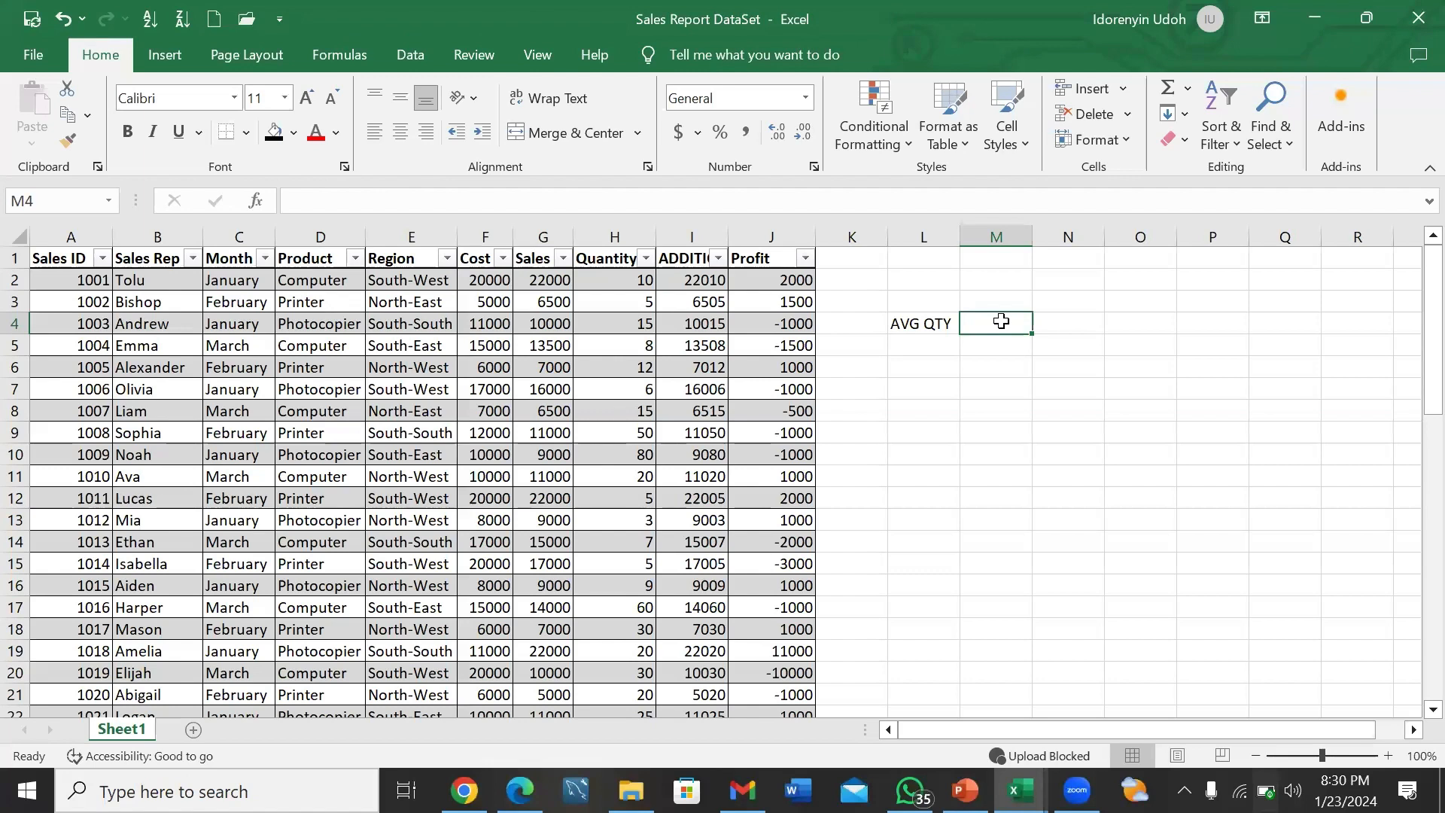
pyautogui.write('=A')
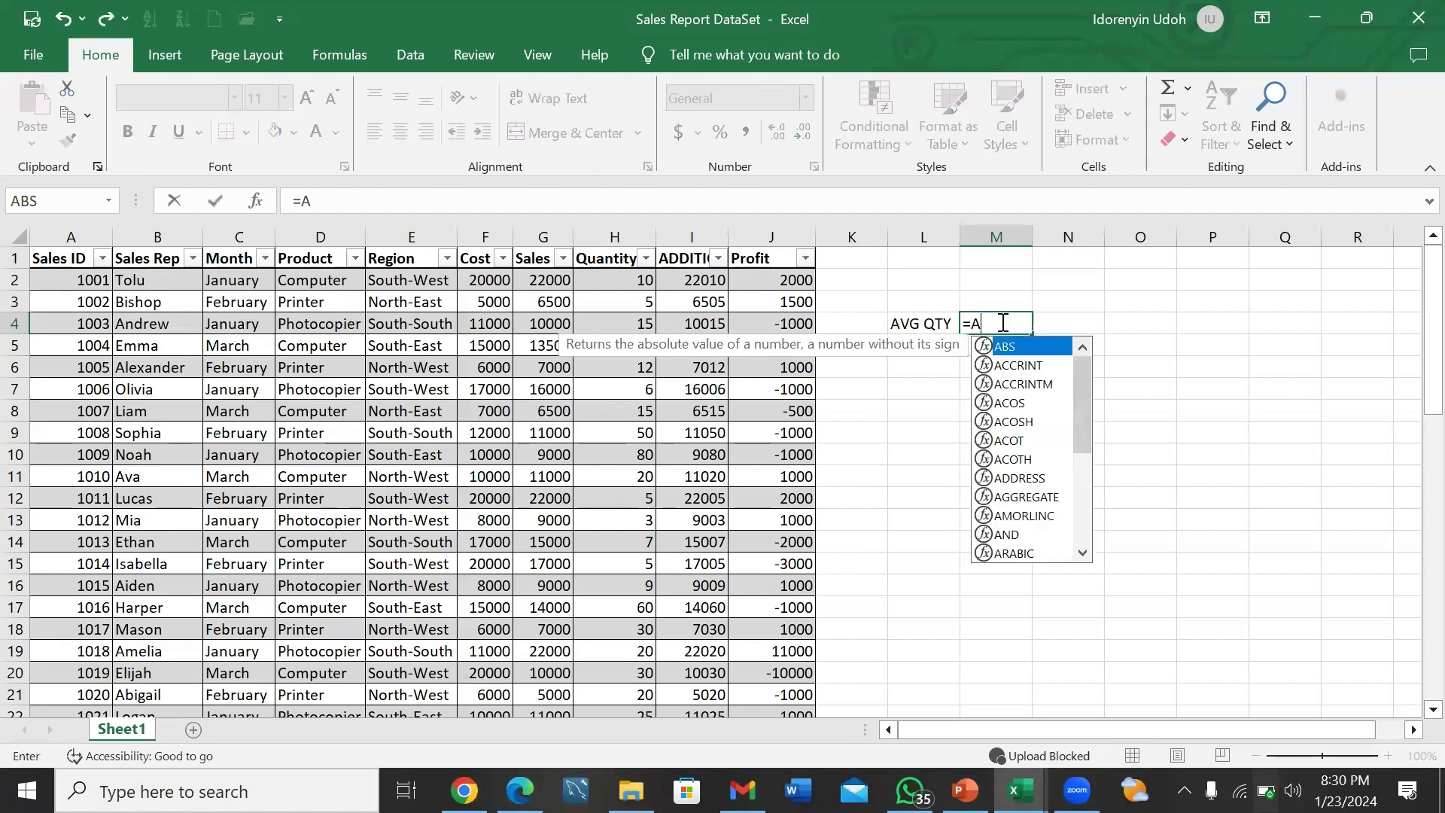
pyautogui.write('V')
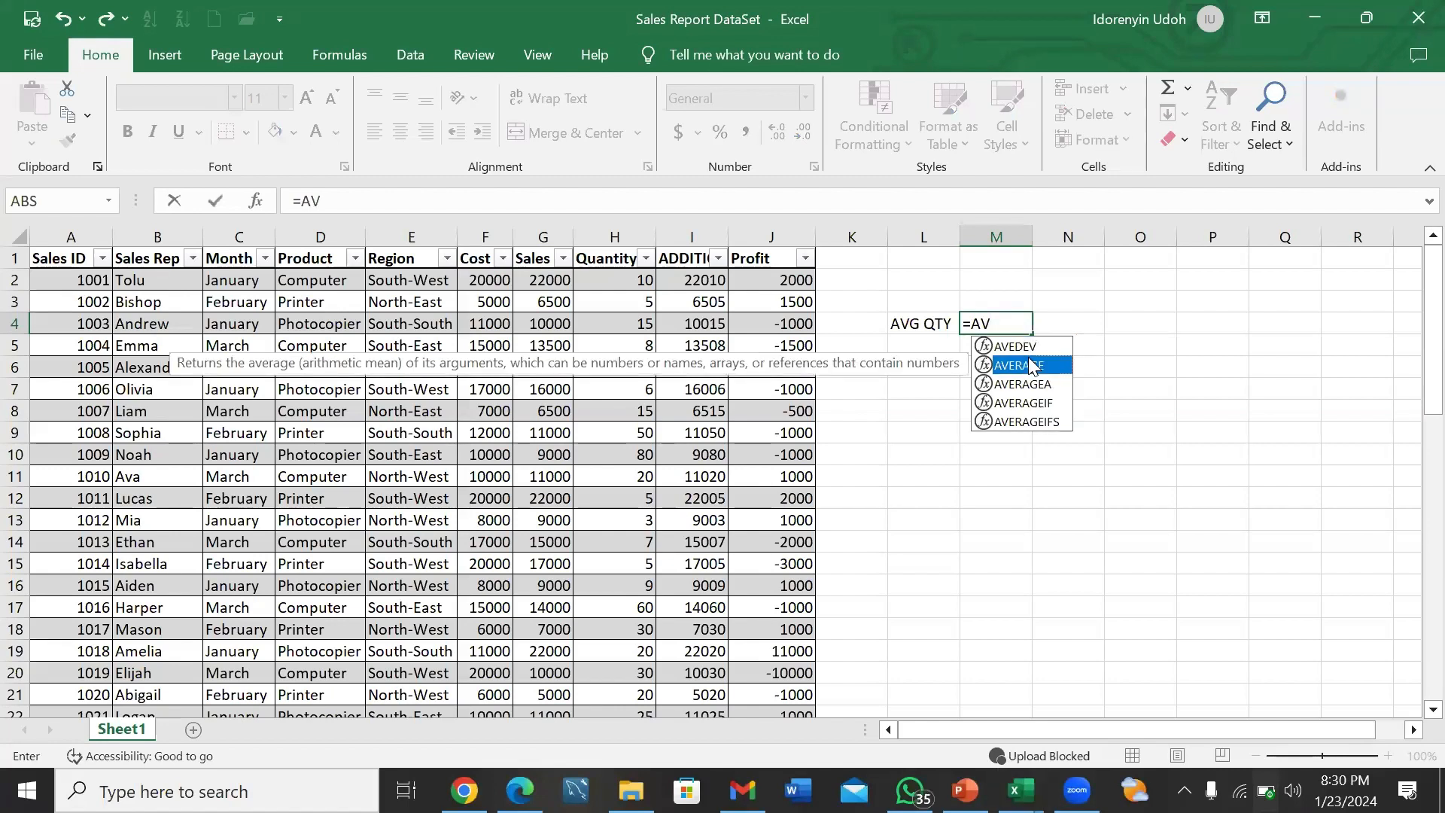
pyautogui.write('ERAGE')
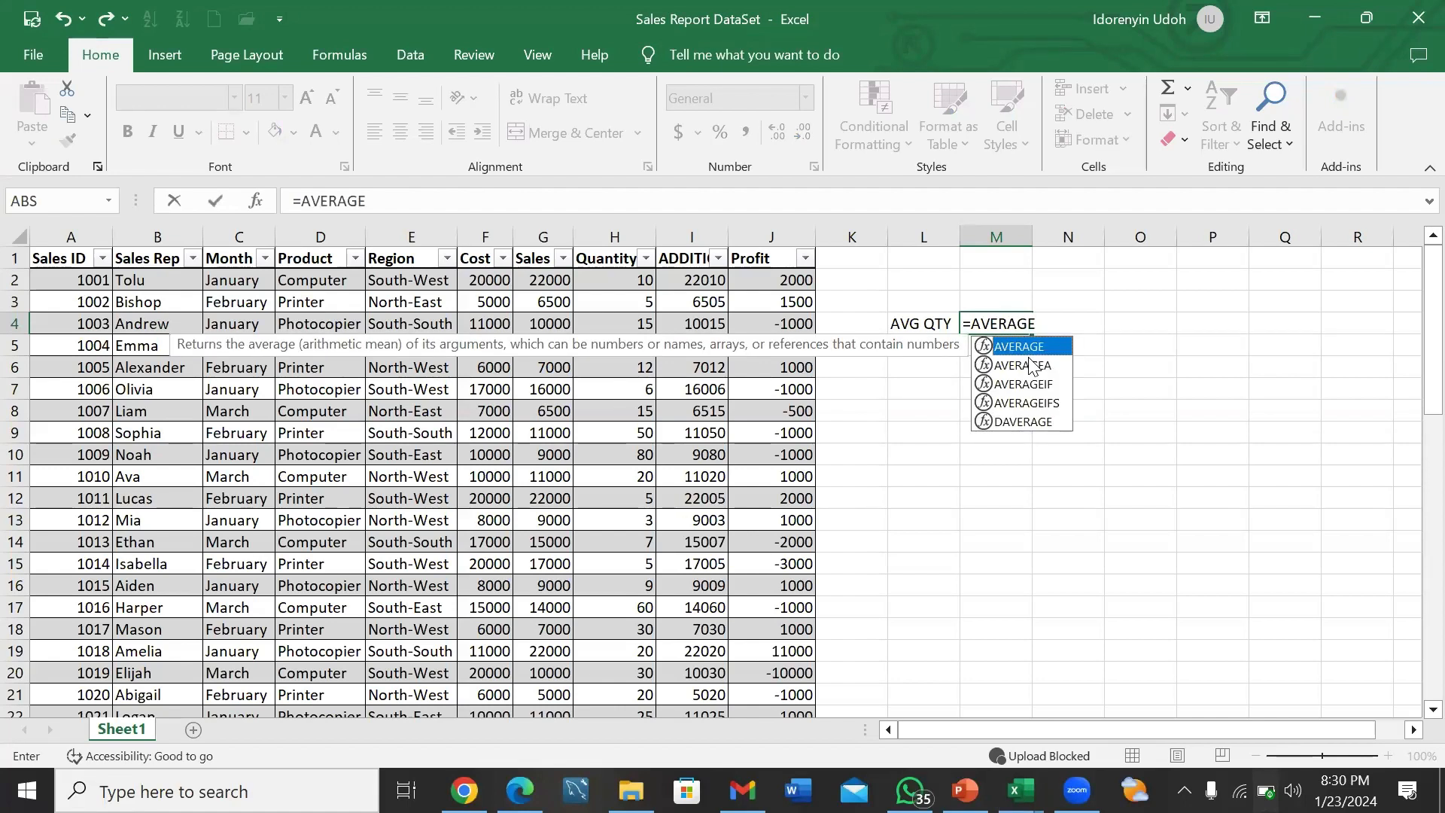
pyautogui.write('(')
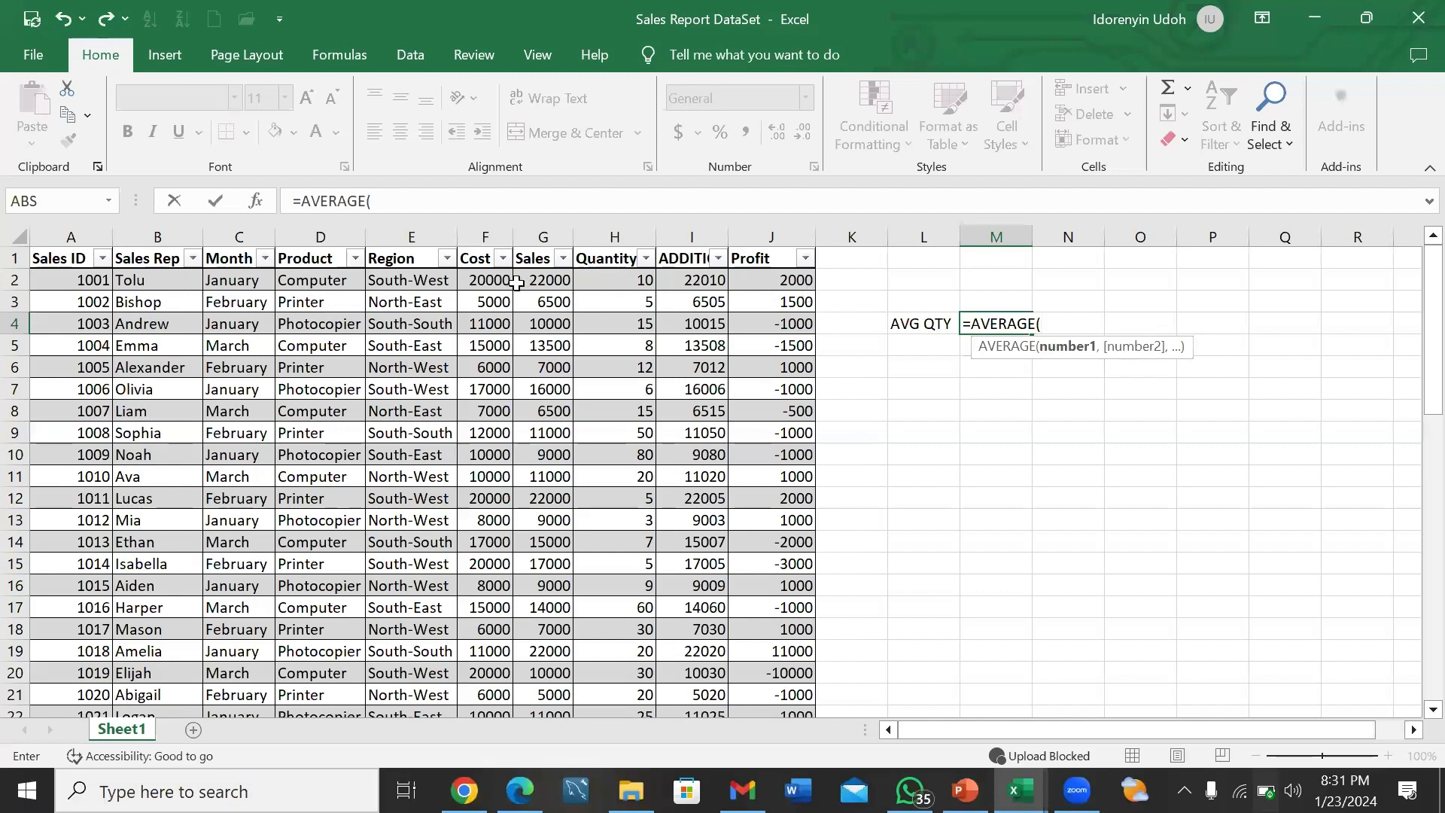
pyautogui.click(614, 280)
pyautogui.write(',')
pyautogui.click(627, 306)
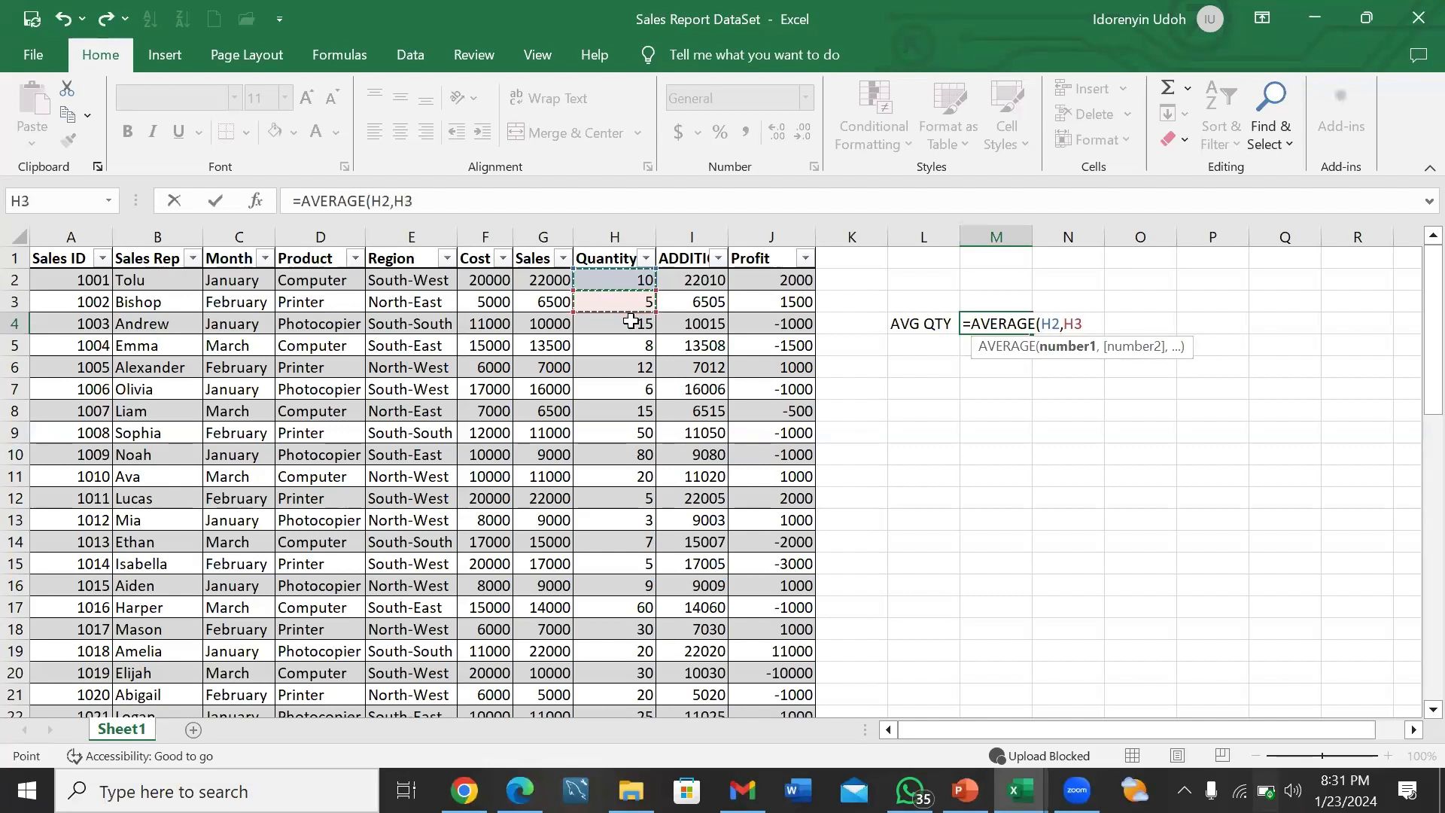
pyautogui.write(',')
pyautogui.click(631, 322)
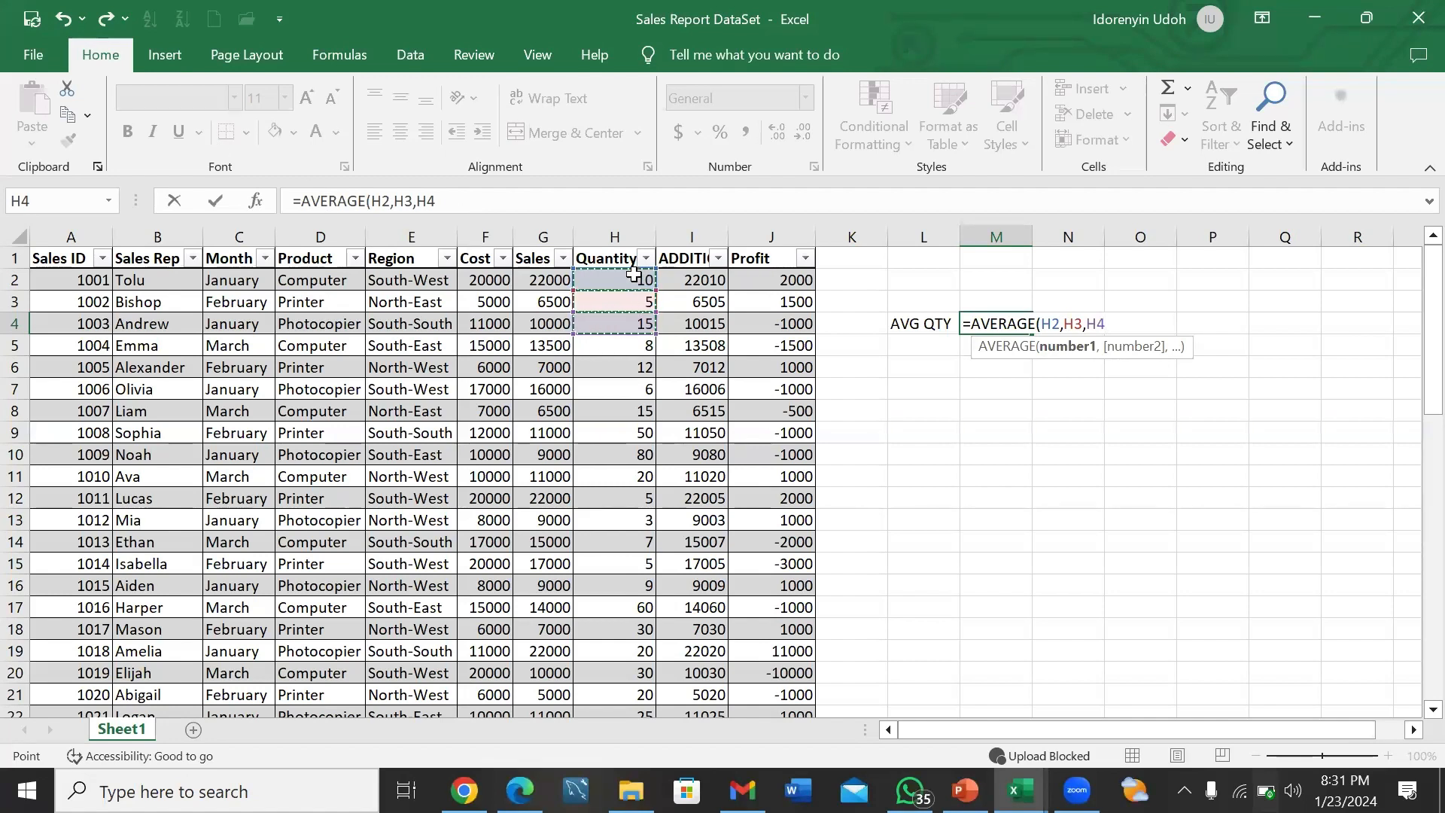
pyautogui.press('BackSpace')
pyautogui.press('BackSpace')
pyautogui.press('BackSpace')
pyautogui.press('BackSpace')
pyautogui.press('BackSpace')
pyautogui.press('BackSpace')
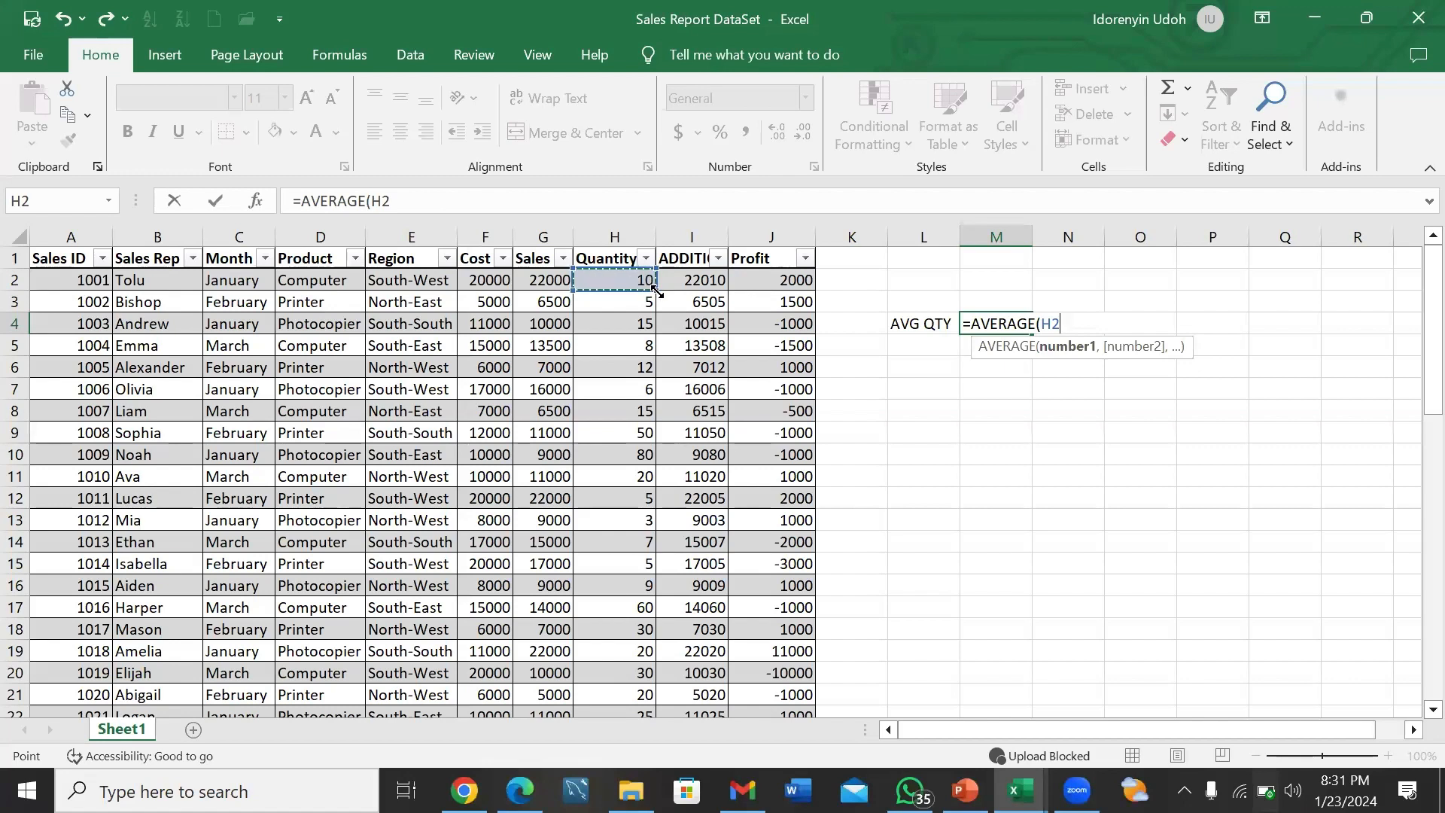
# - Extend the reference in the AVERAGE formula to the range H2:H14 and enter the formula
pyautogui.moveTo(654, 289); pyautogui.dragTo(656, 552)
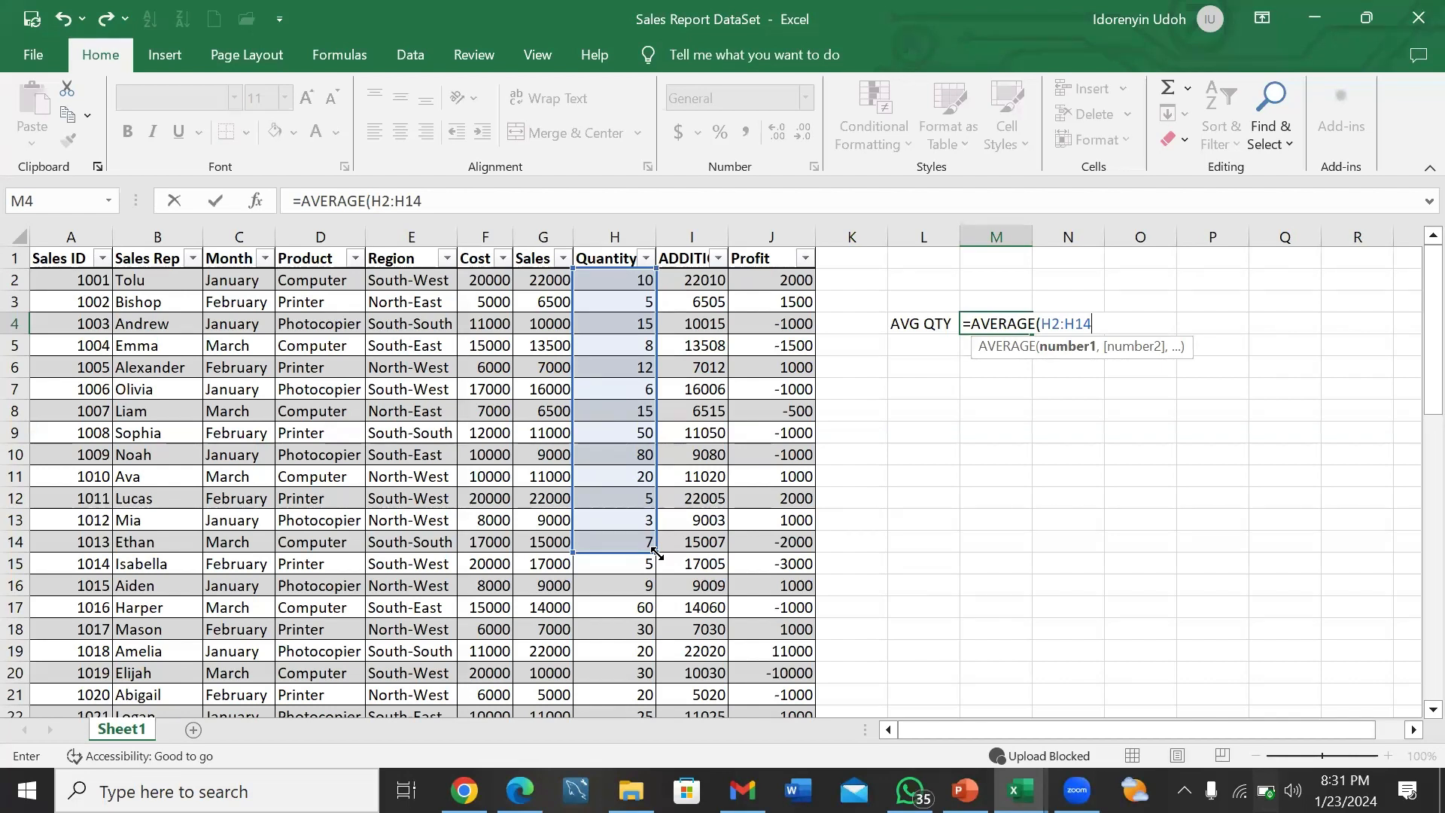
pyautogui.click(616, 285)
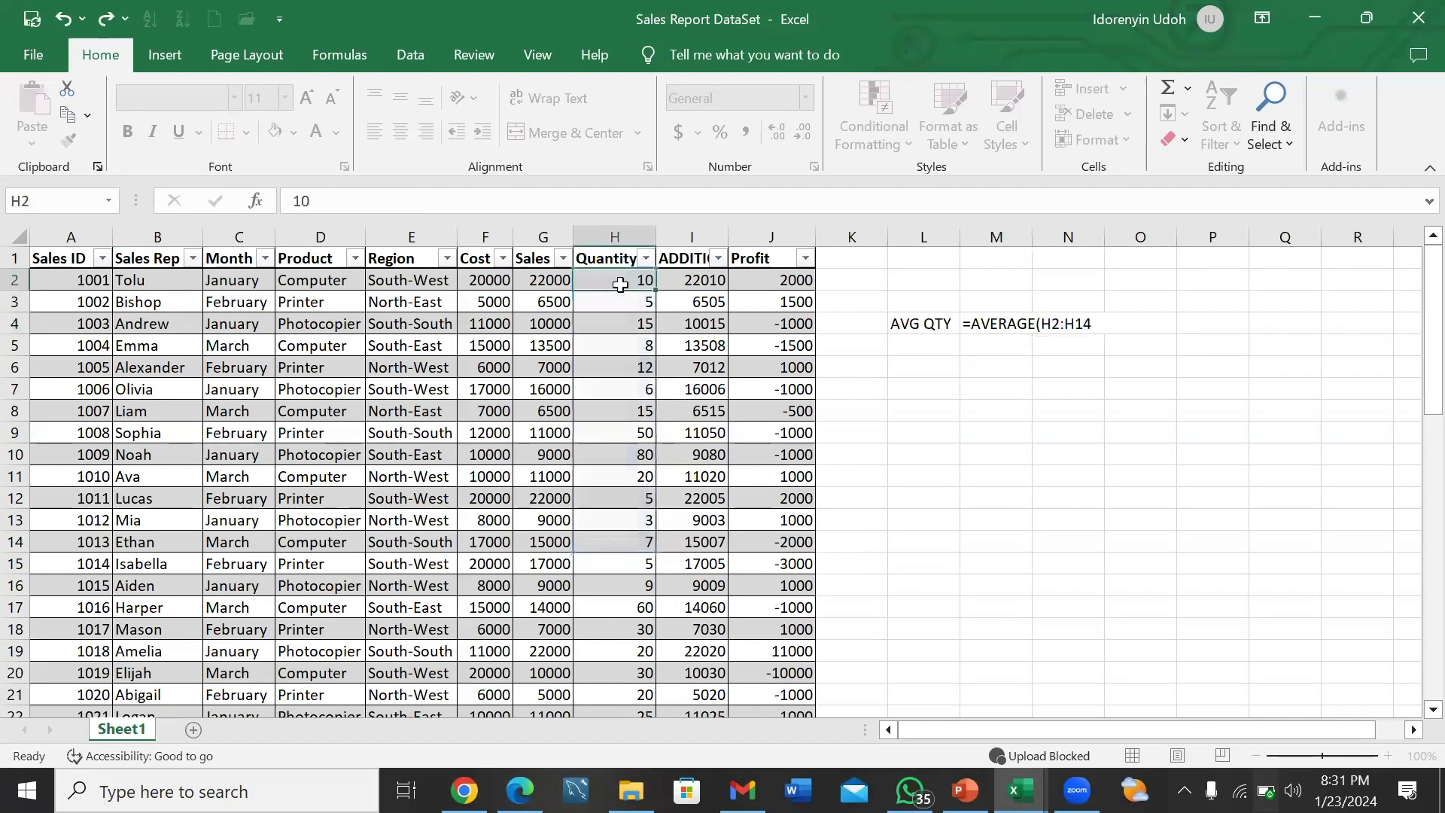
# - Select the Quantity values from cell H2 down to the last row of the table
pyautogui.hotkey('shift', 'Up')
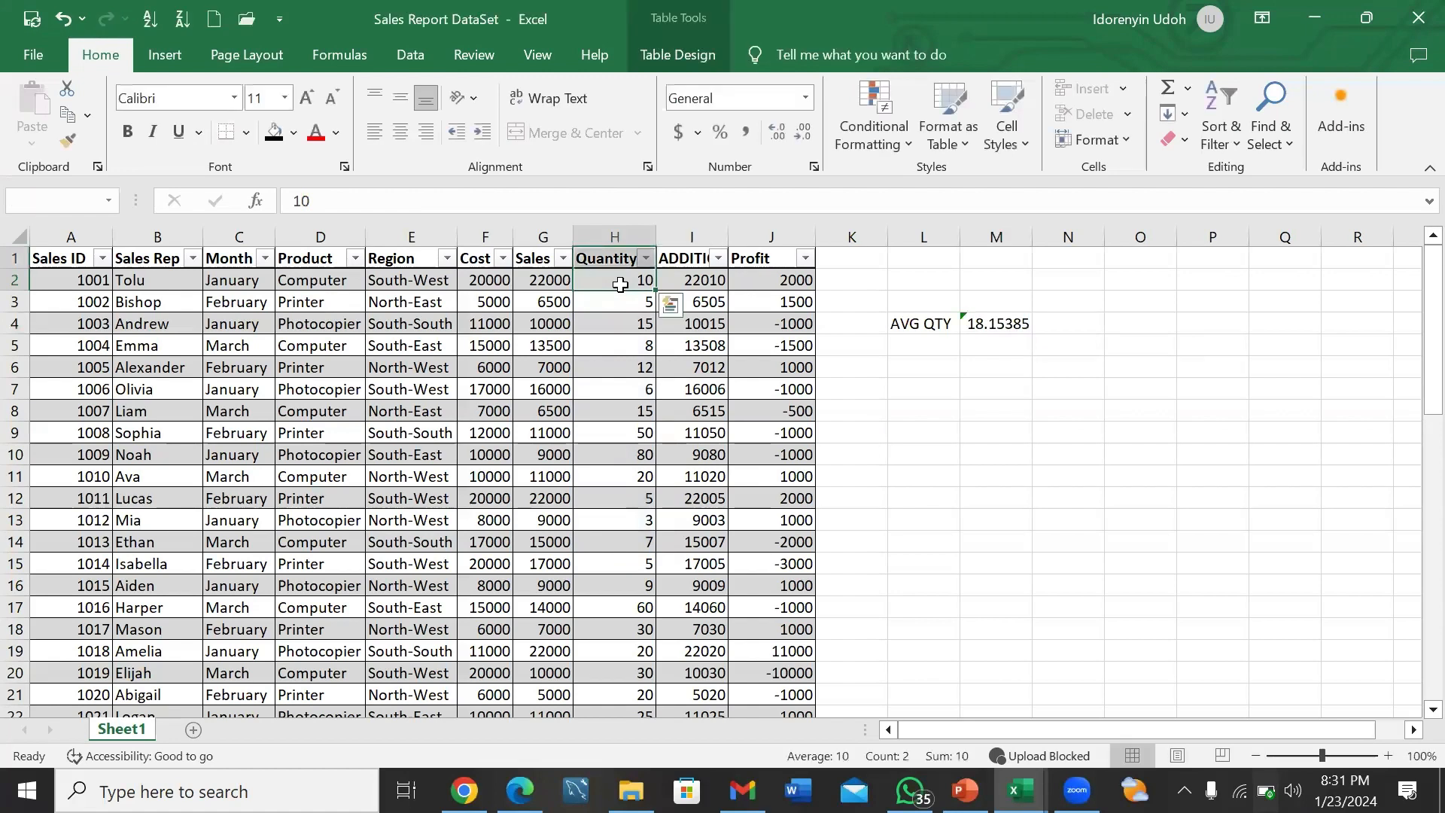
pyautogui.click(620, 285)
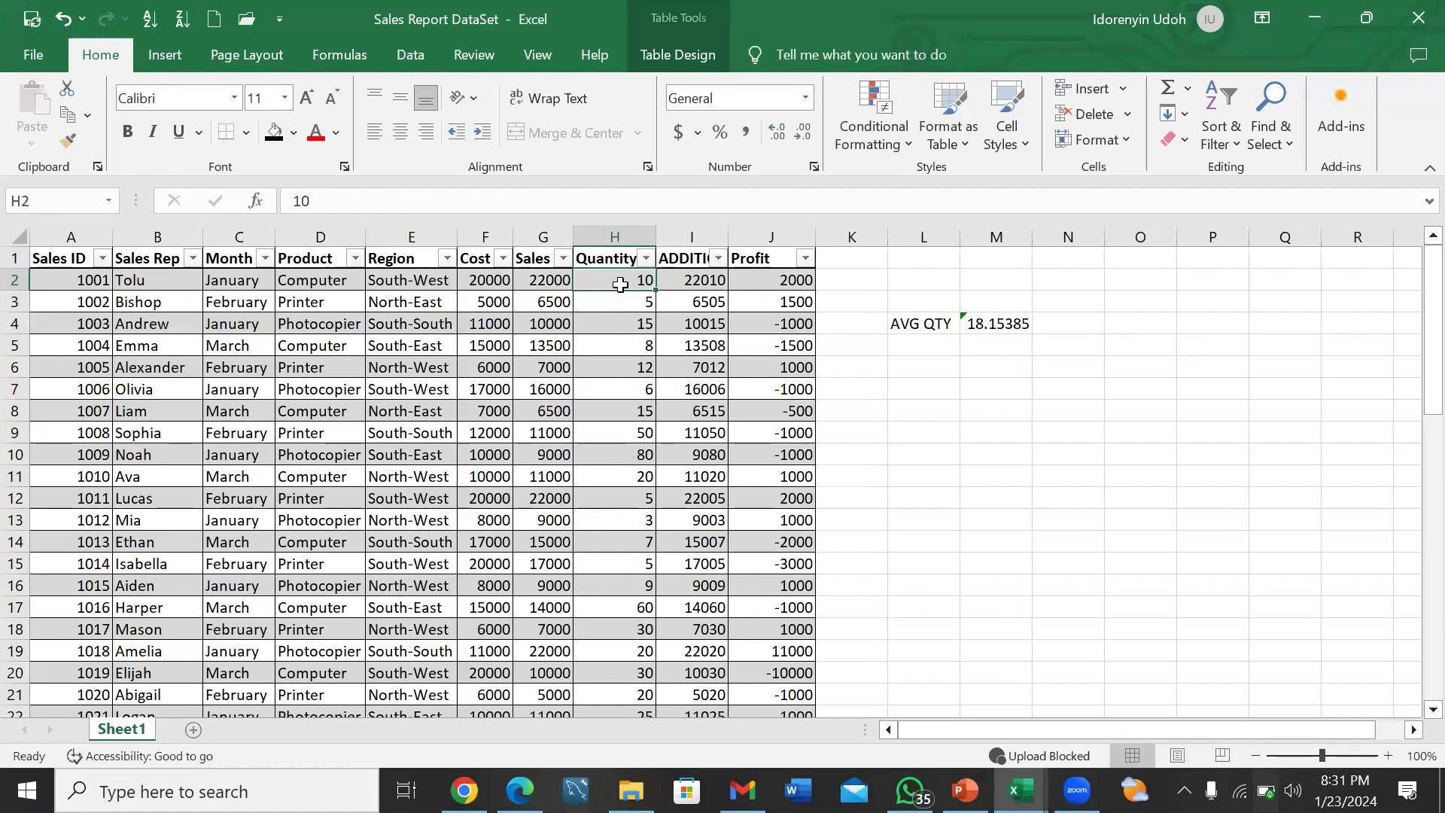
pyautogui.hotkey('ctrl', 'shift', 'Down')
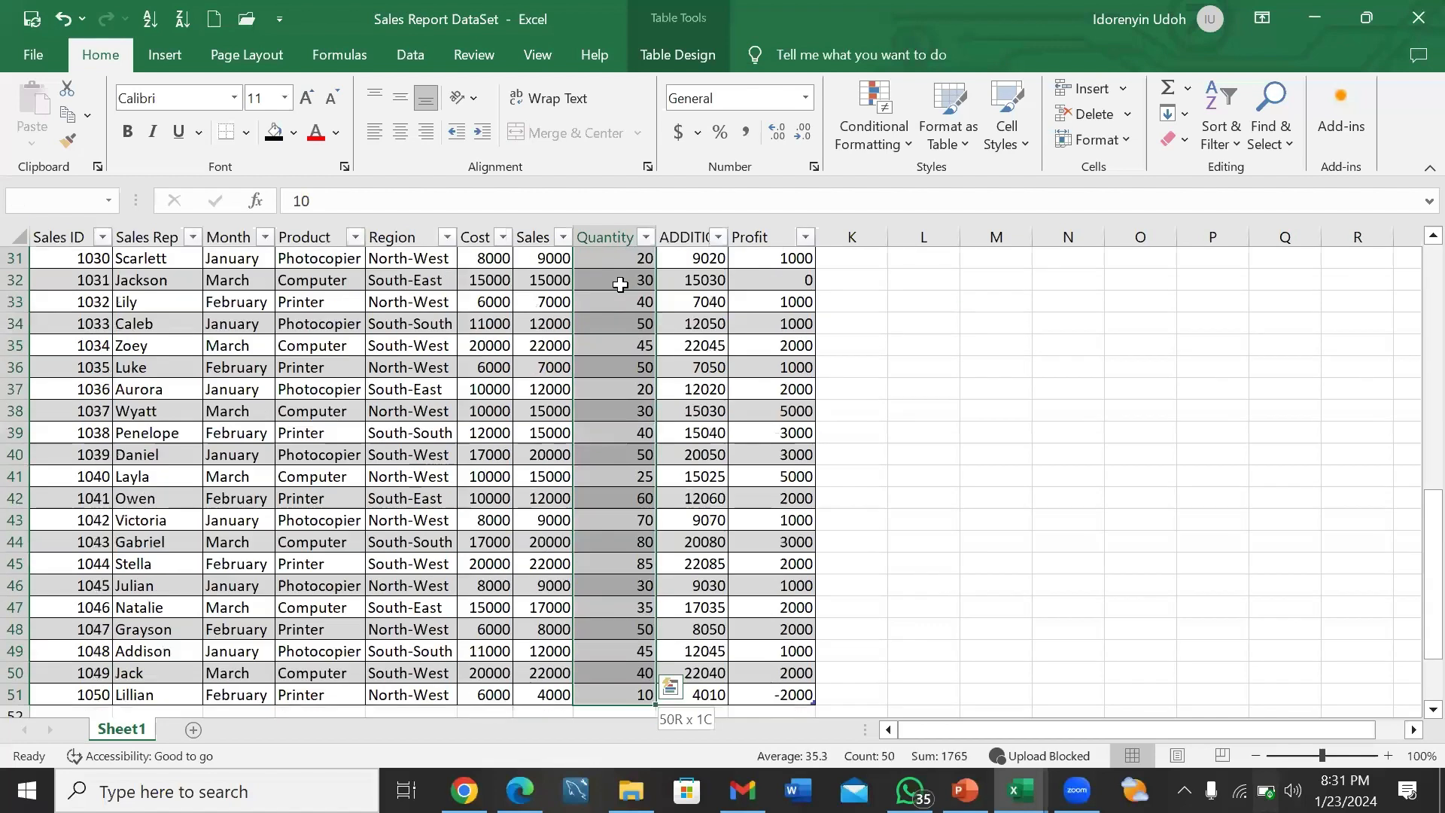
pyautogui.press('Return')
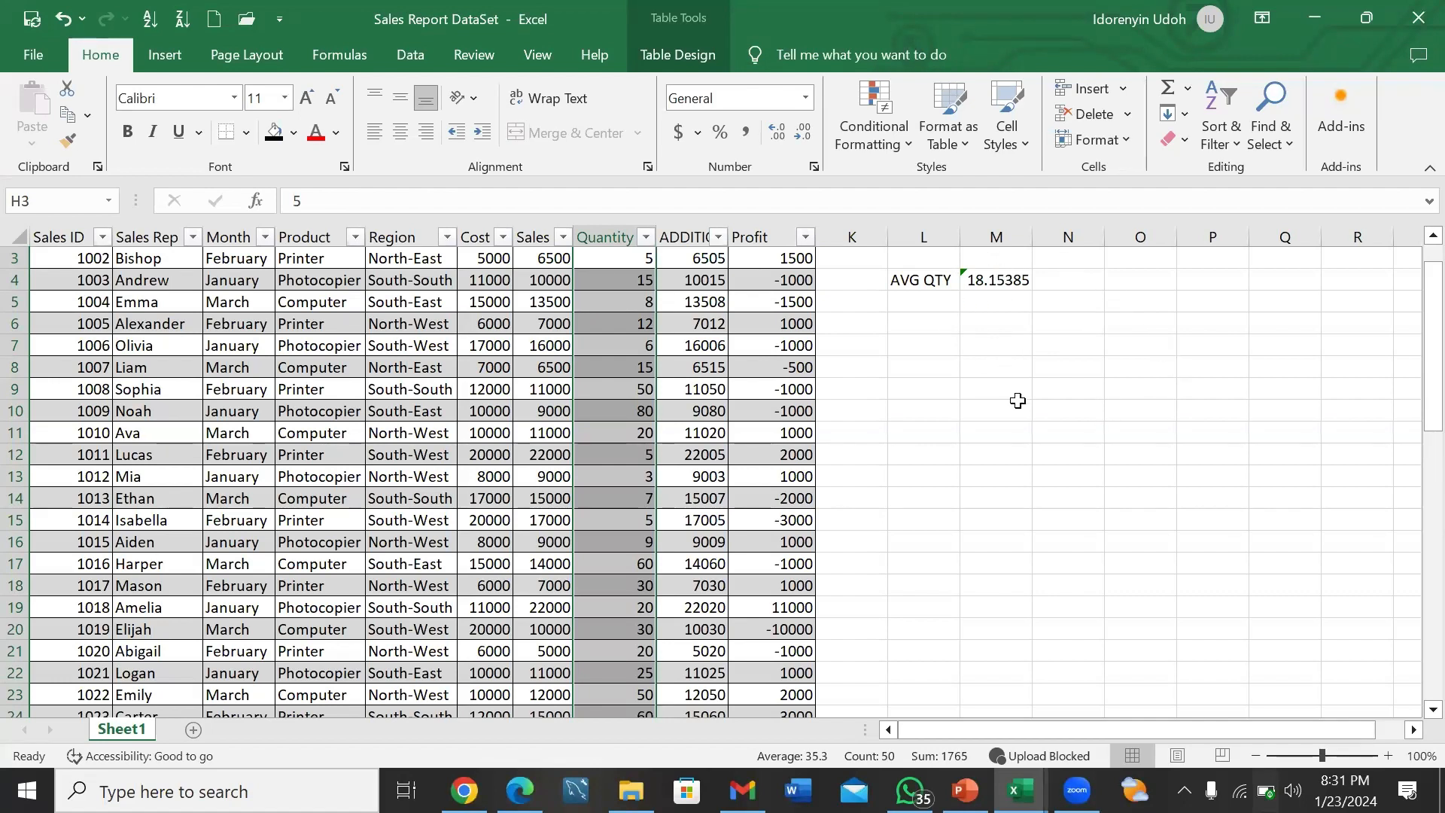
# - Calculate the median of the whole Quantity column in cell M6 with the MEDIAN function, using H:H as its range
pyautogui.click(922, 322)
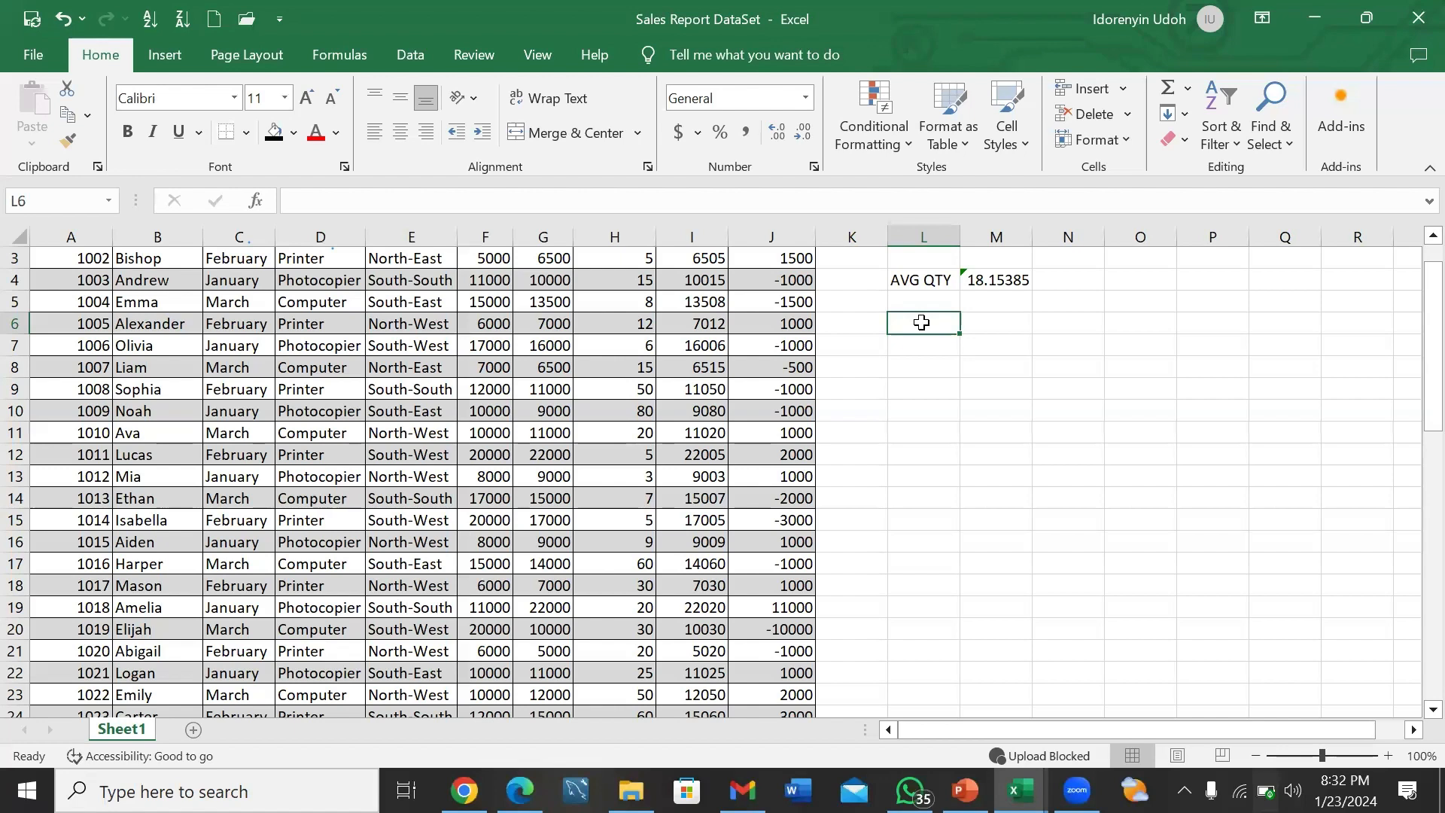
pyautogui.click(977, 322)
pyautogui.write('=MED')
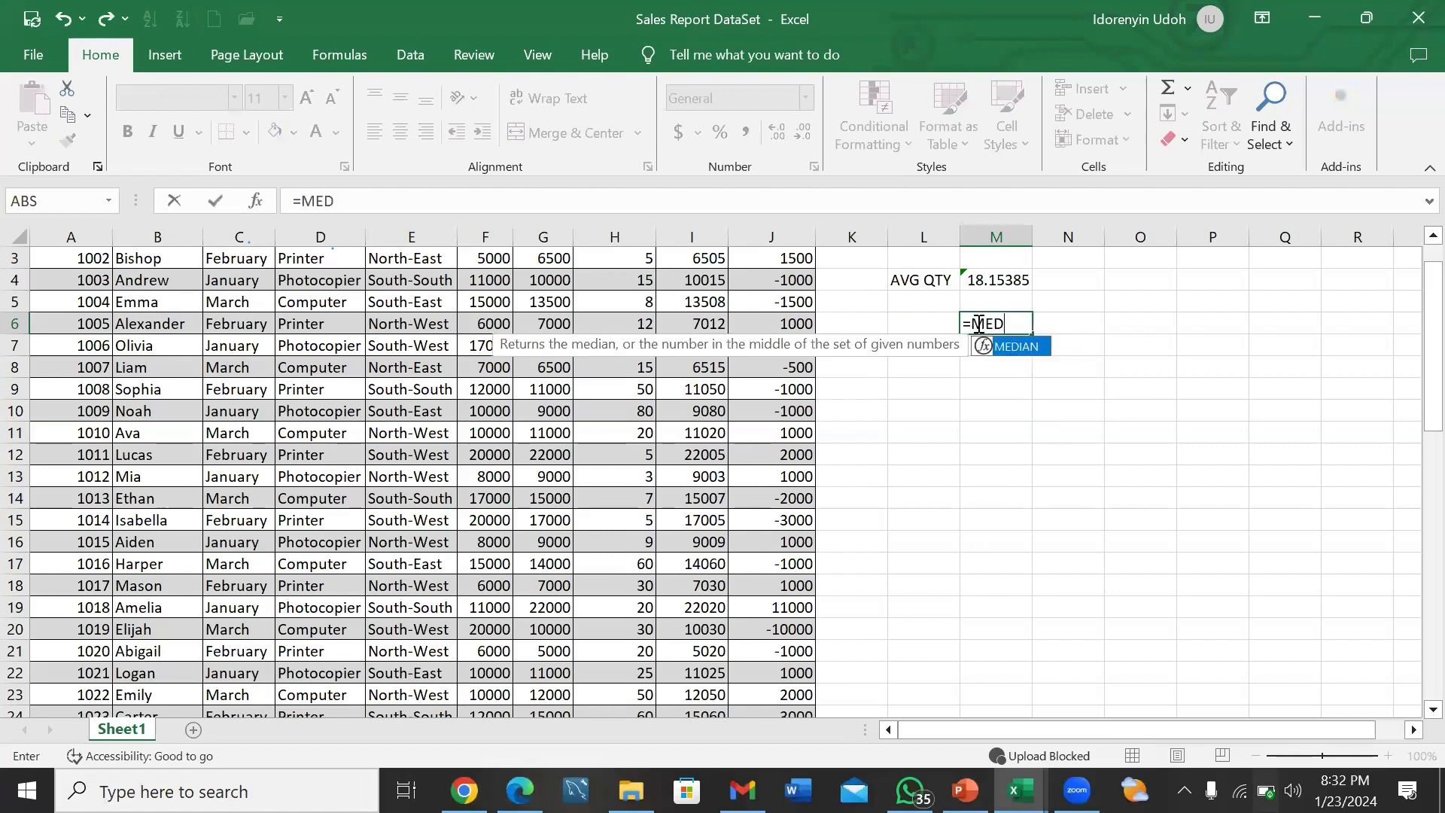
pyautogui.click(978, 324)
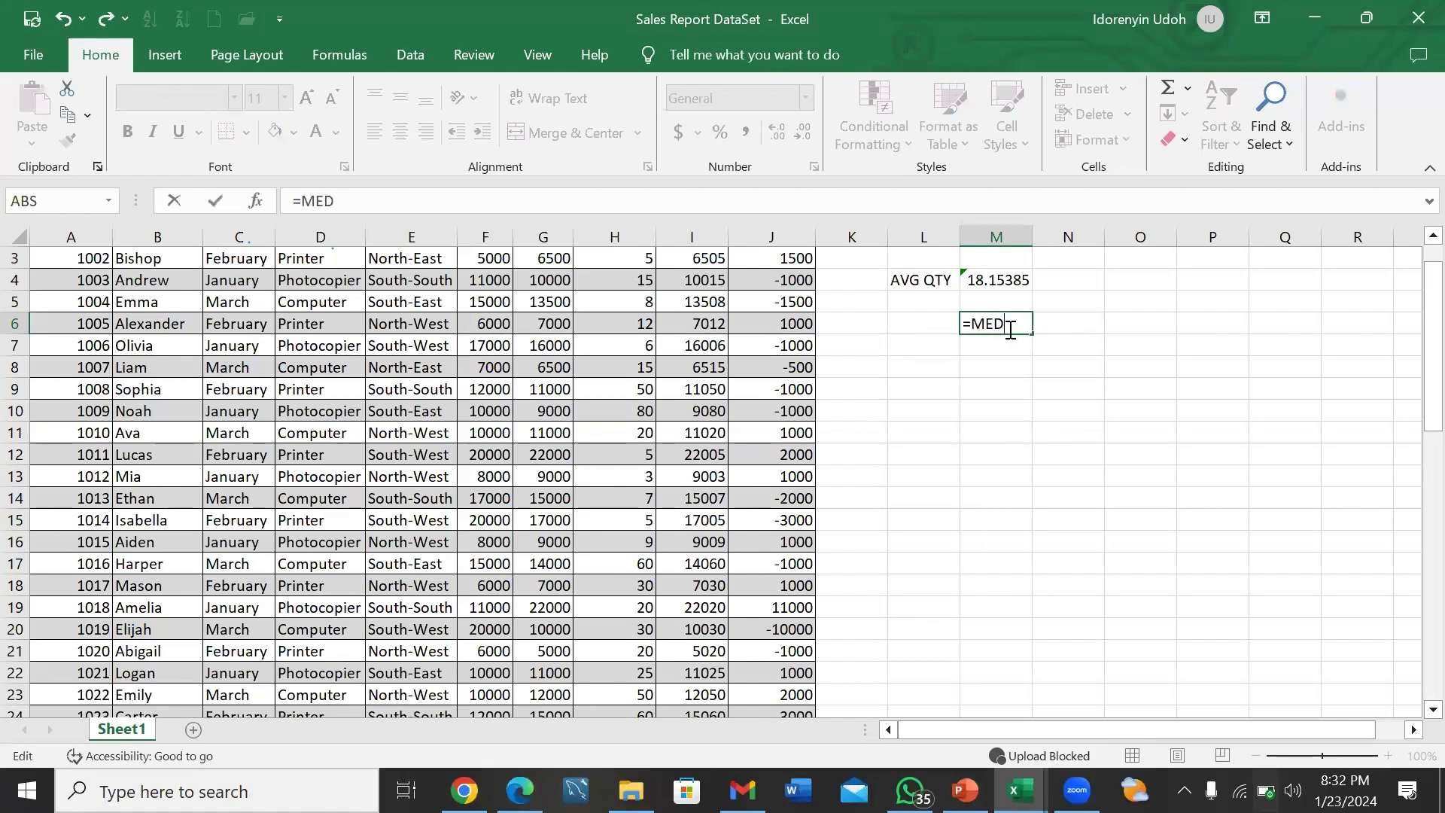
pyautogui.write('IAN')
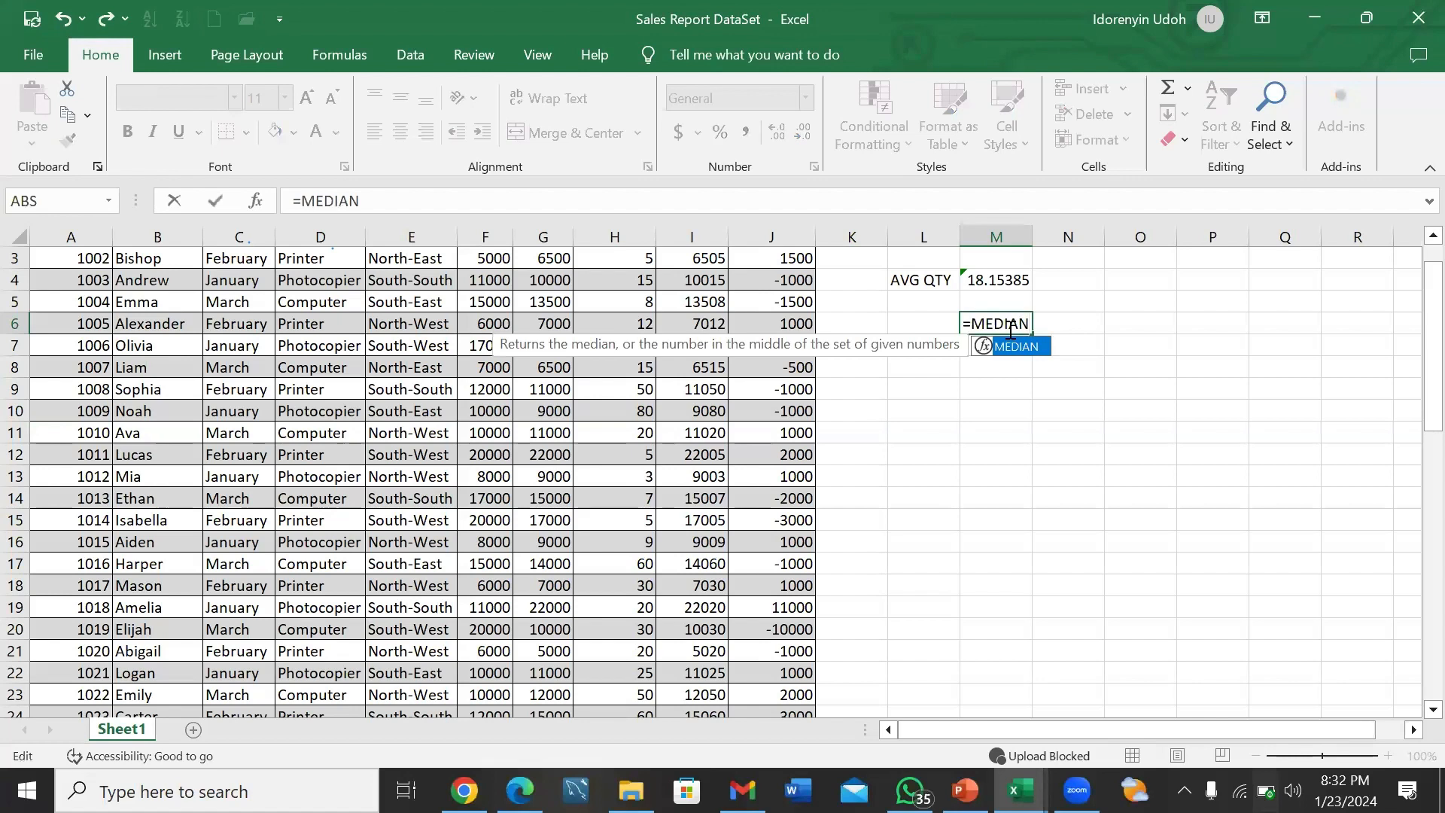
pyautogui.write('(')
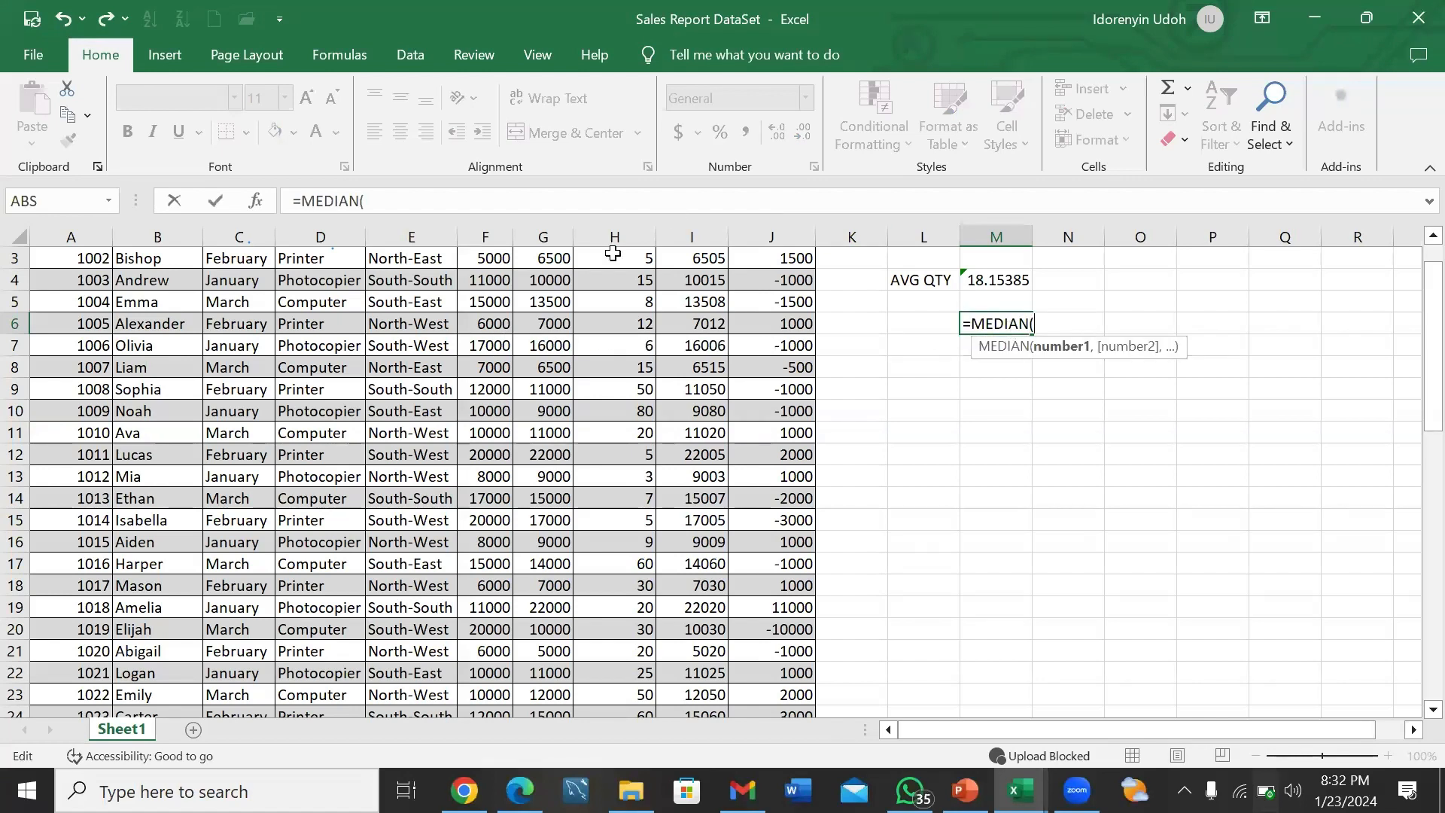
pyautogui.click(632, 235)
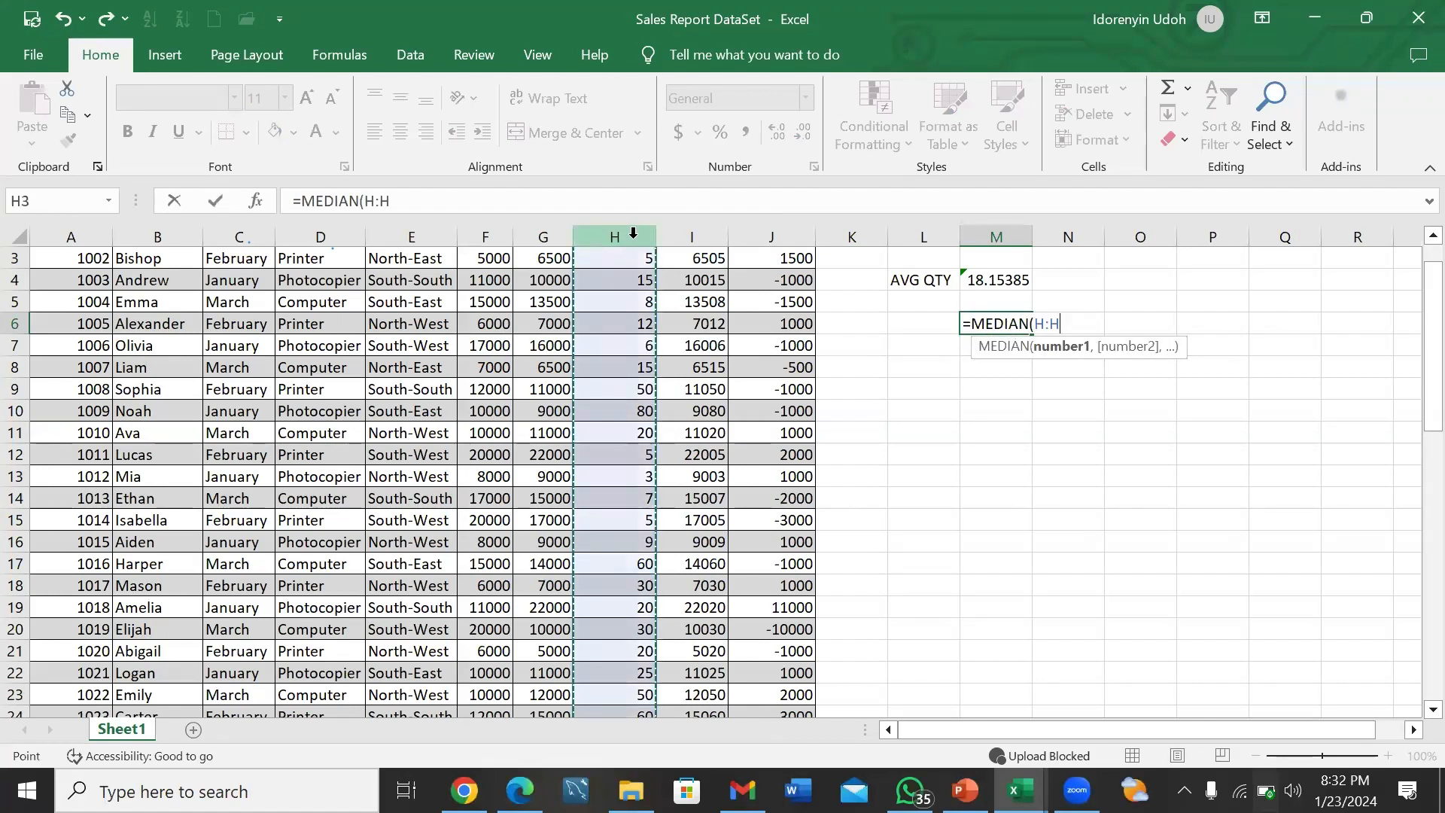
pyautogui.press('Return')
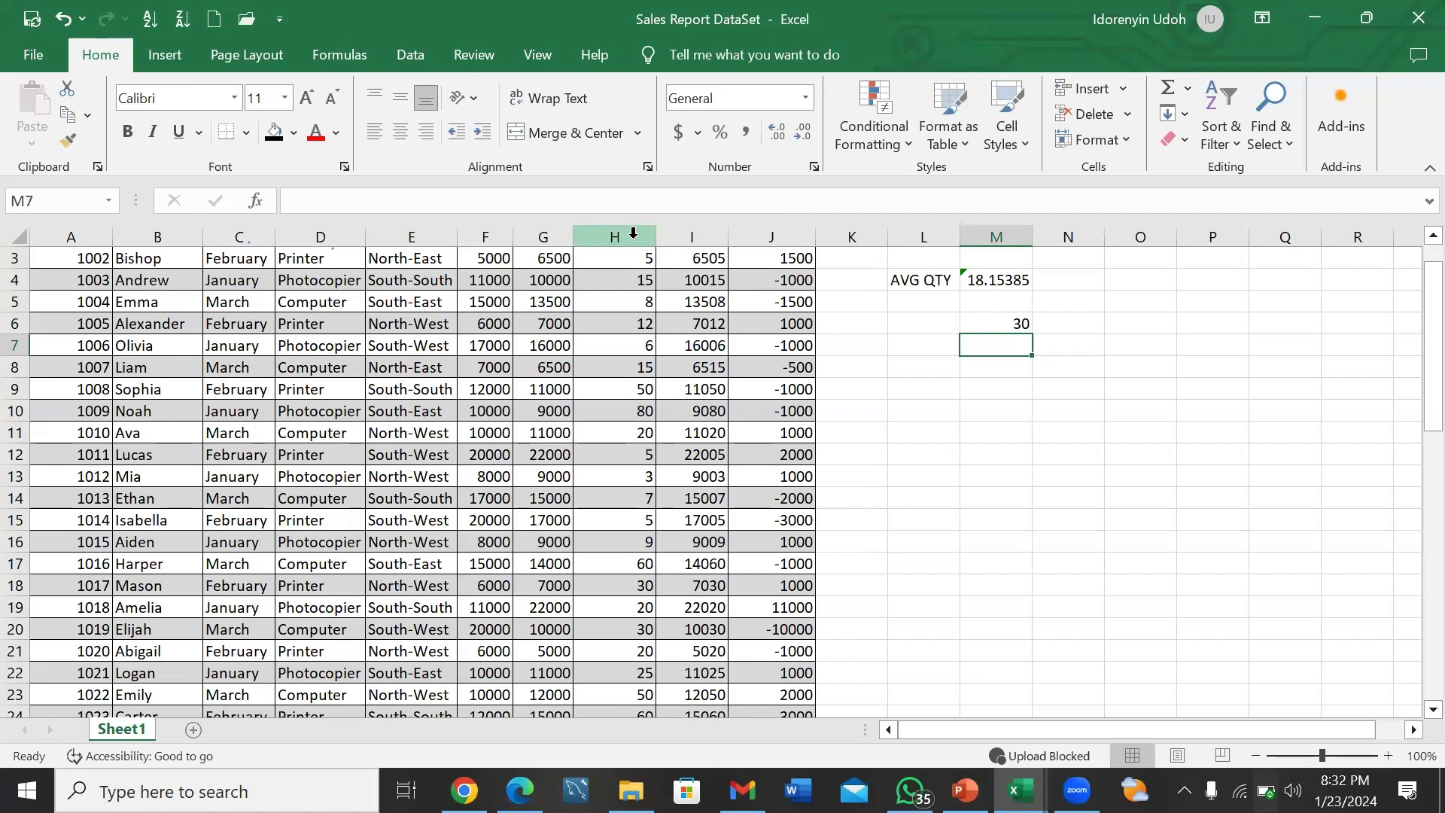
pyautogui.click(1005, 282)
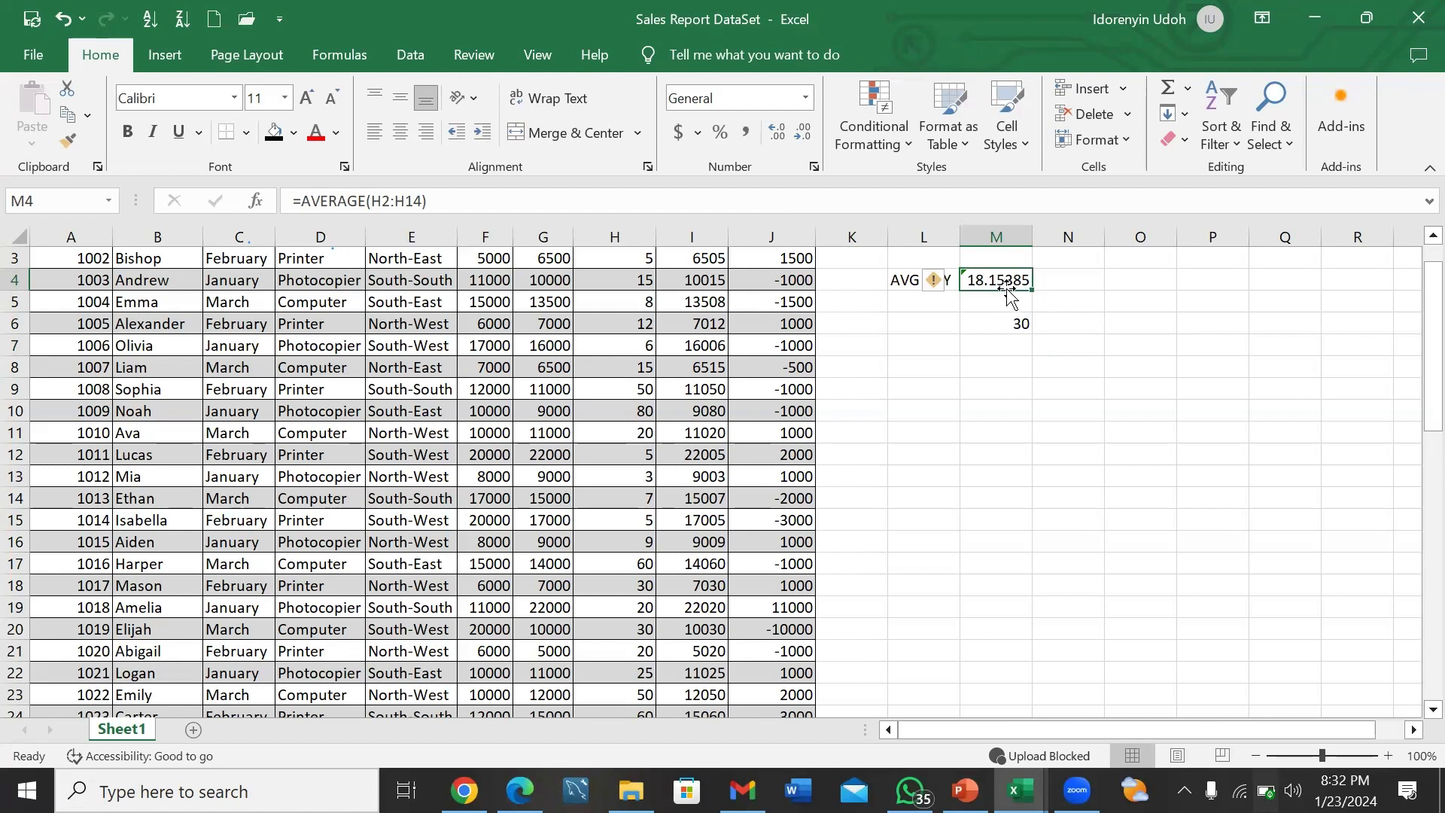
pyautogui.click(1085, 283)
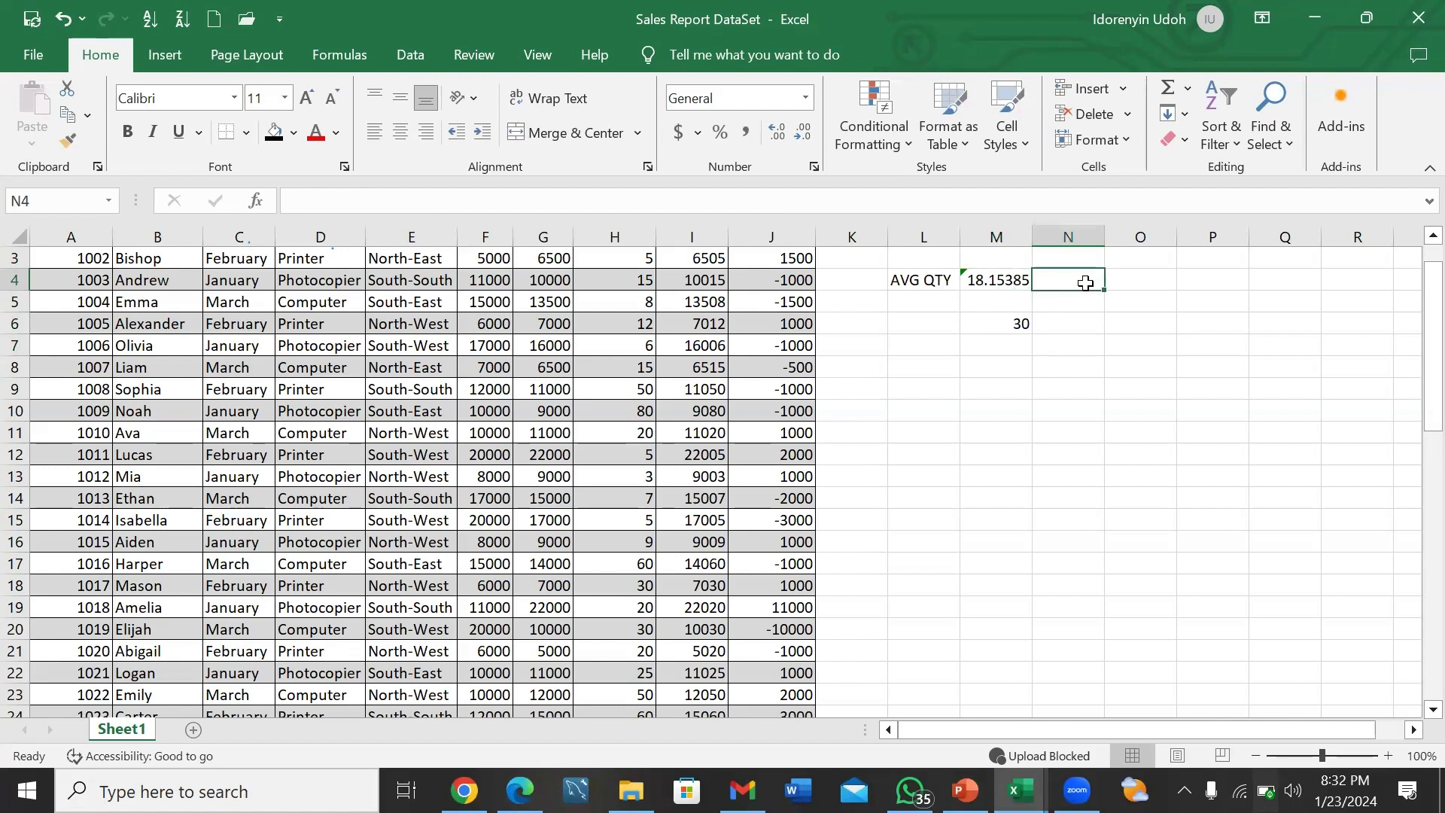
pyautogui.doubleClick(1085, 284)
pyautogui.write('R')
pyautogui.press('BackSpace')
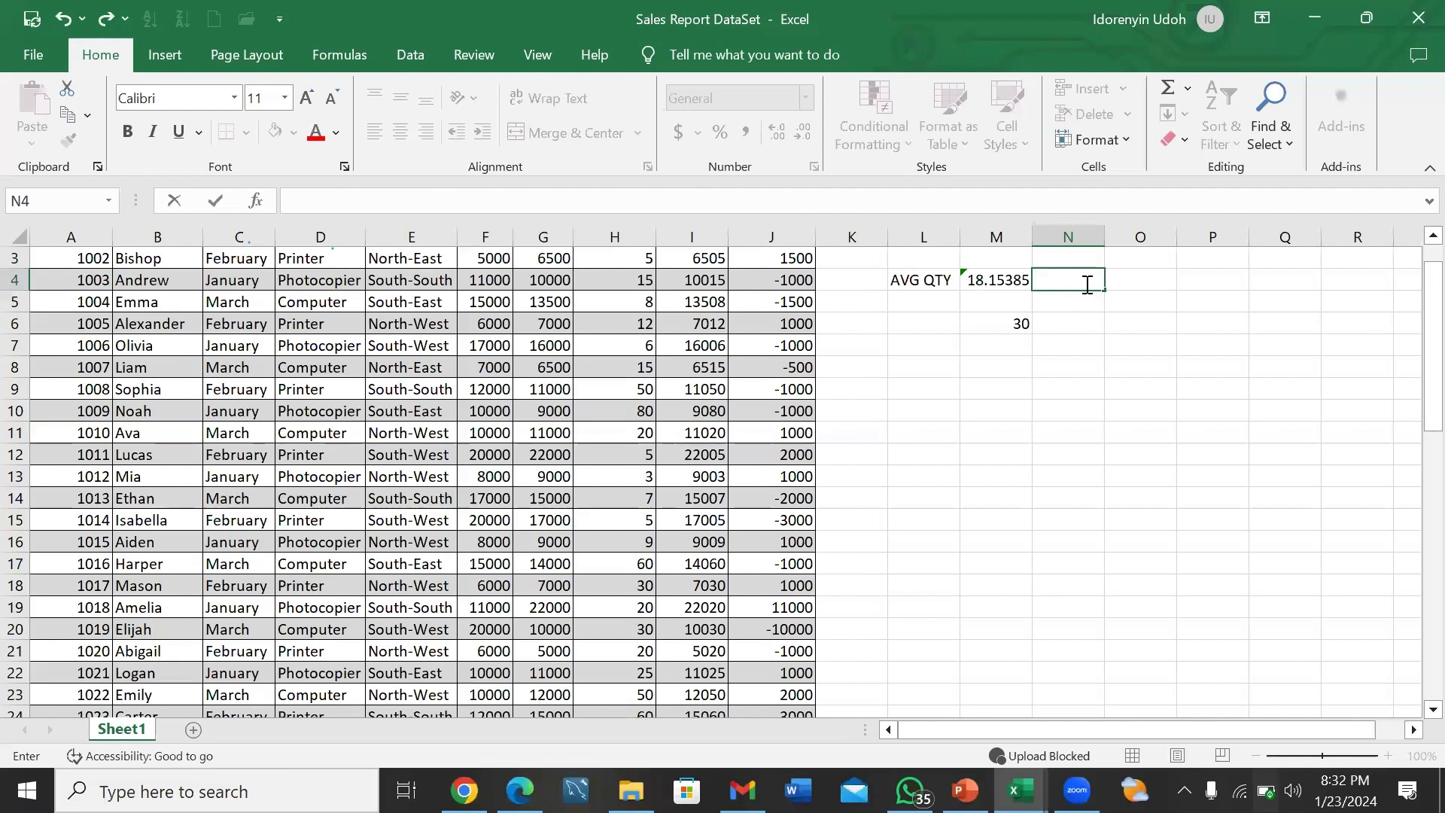
pyautogui.write('=ROUN')
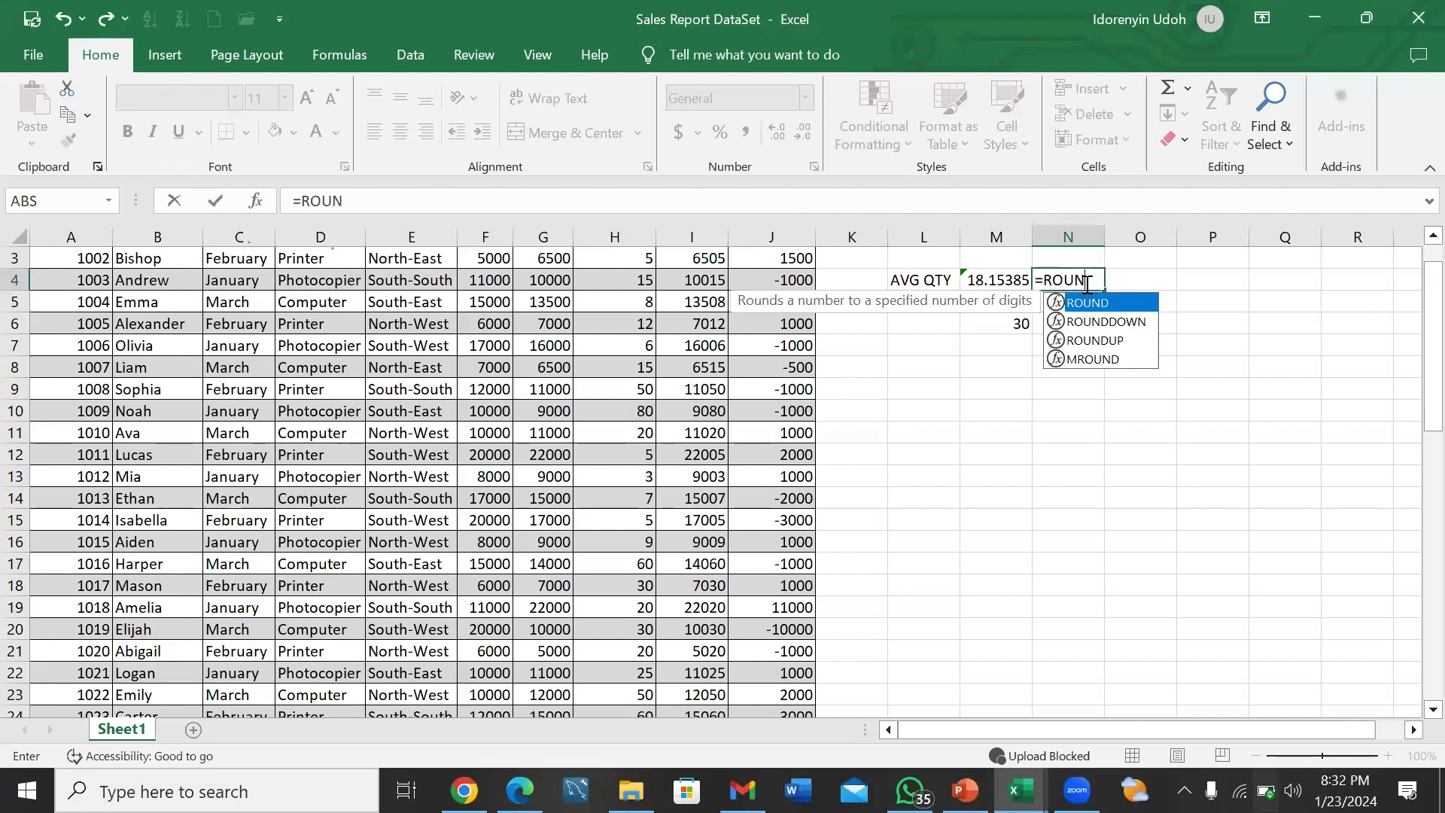
pyautogui.press('Return')
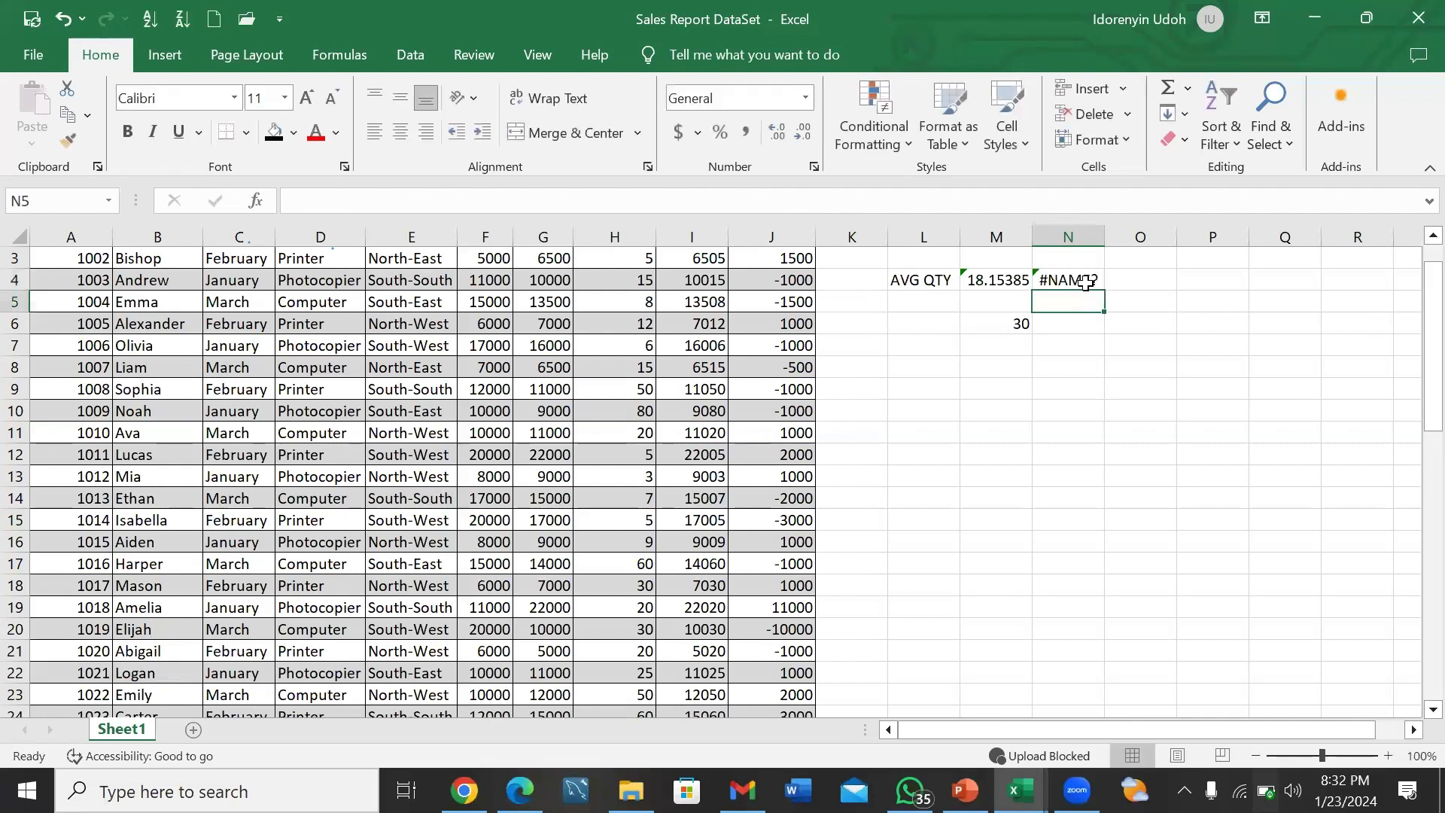
# - Replace the faulty formula in cell N4 with a ROUND function that rounds cell M4 to 0 decimal digits
pyautogui.click(1081, 283)
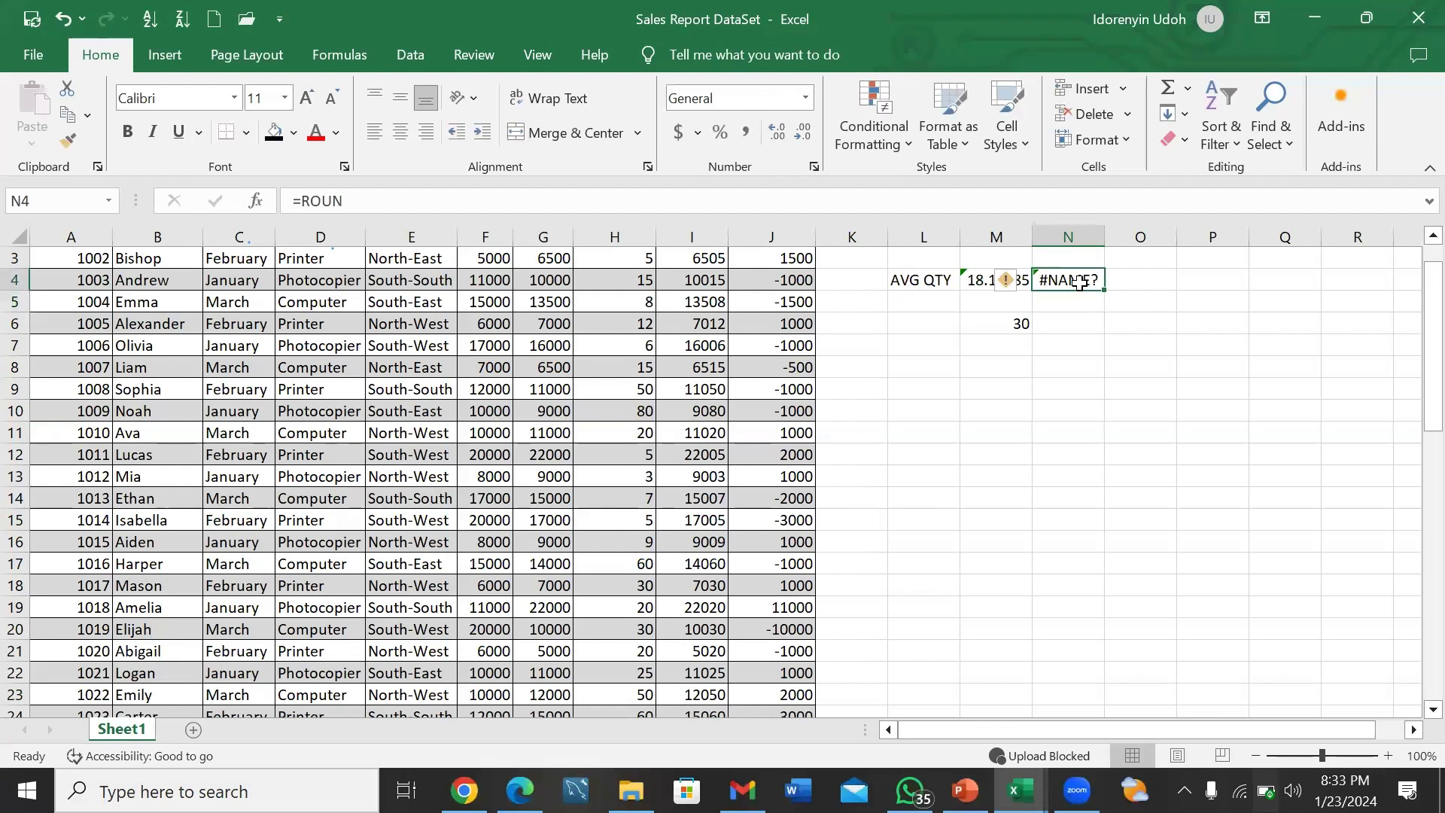
pyautogui.write('=ROUN')
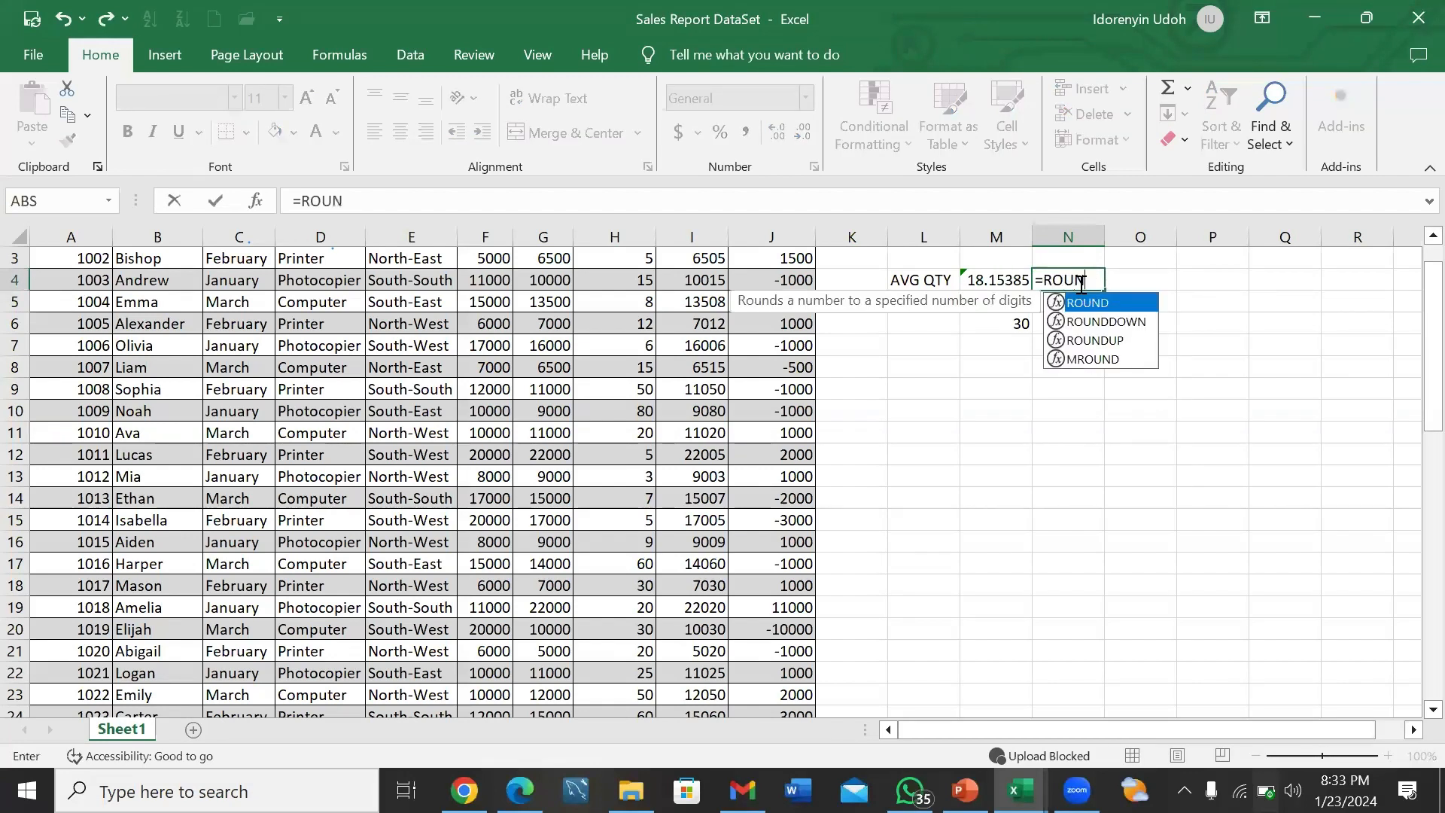
pyautogui.write('D(')
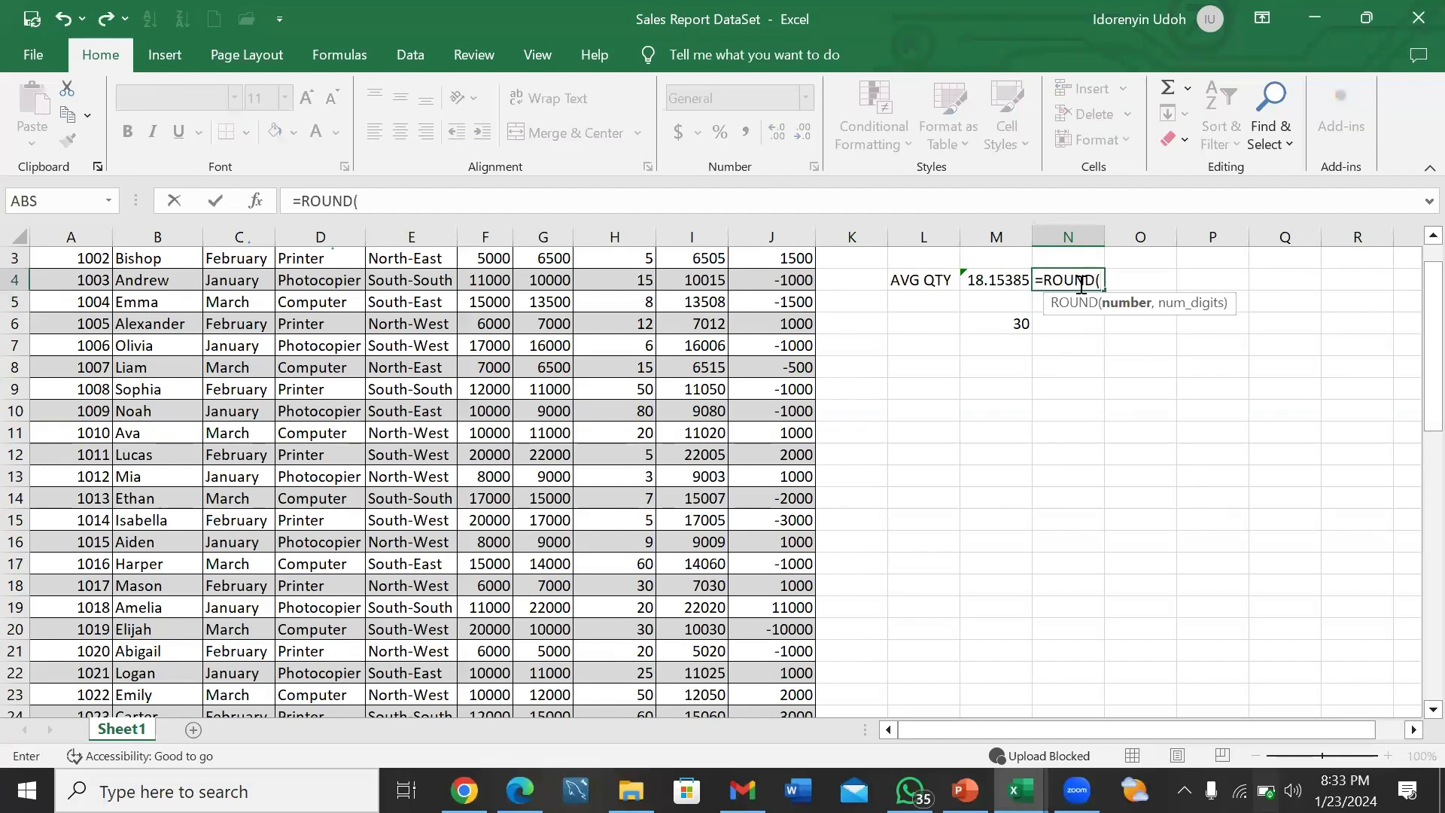
pyautogui.click(1004, 281)
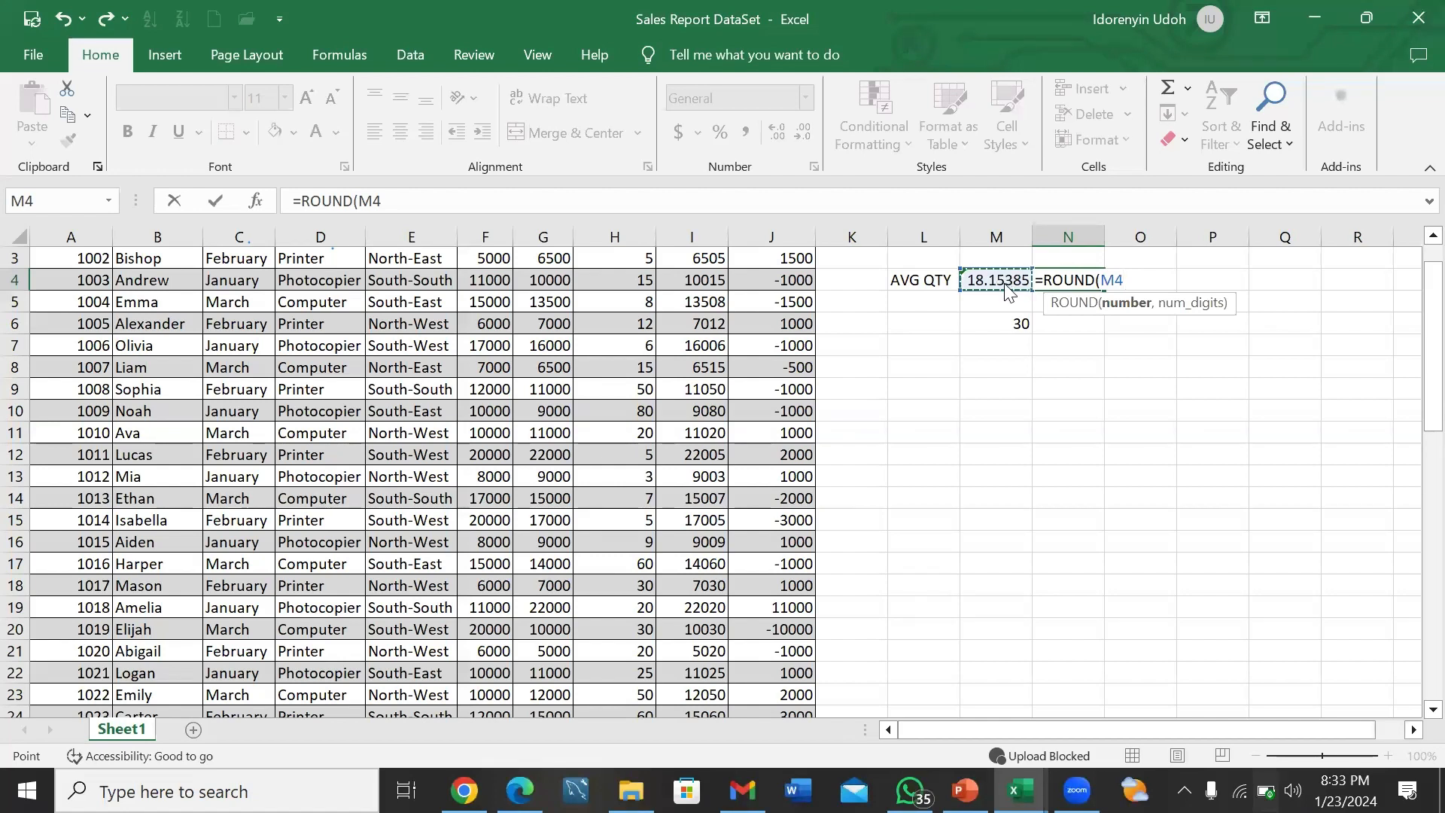
pyautogui.press('Return')
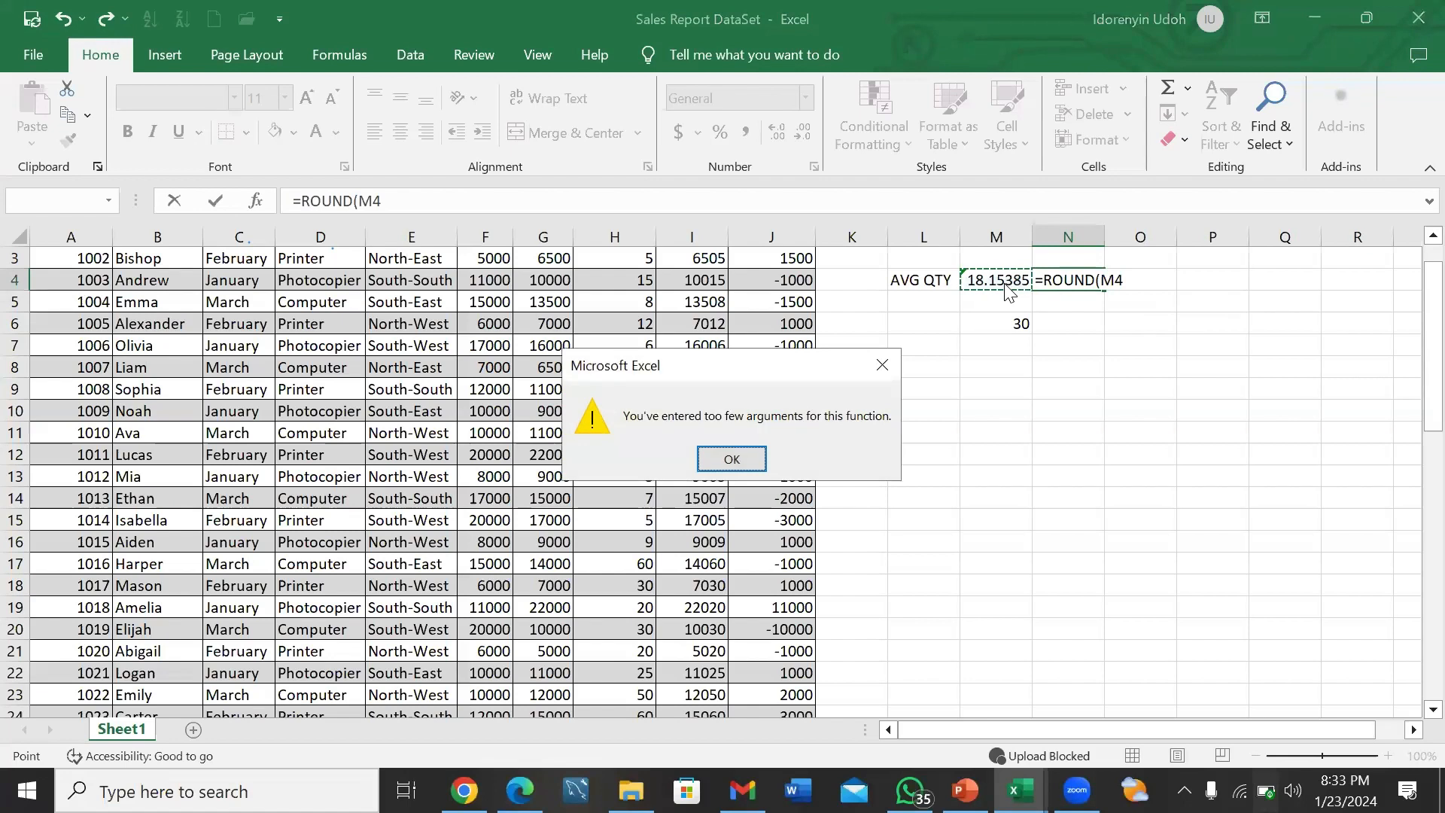
pyautogui.click(731, 459)
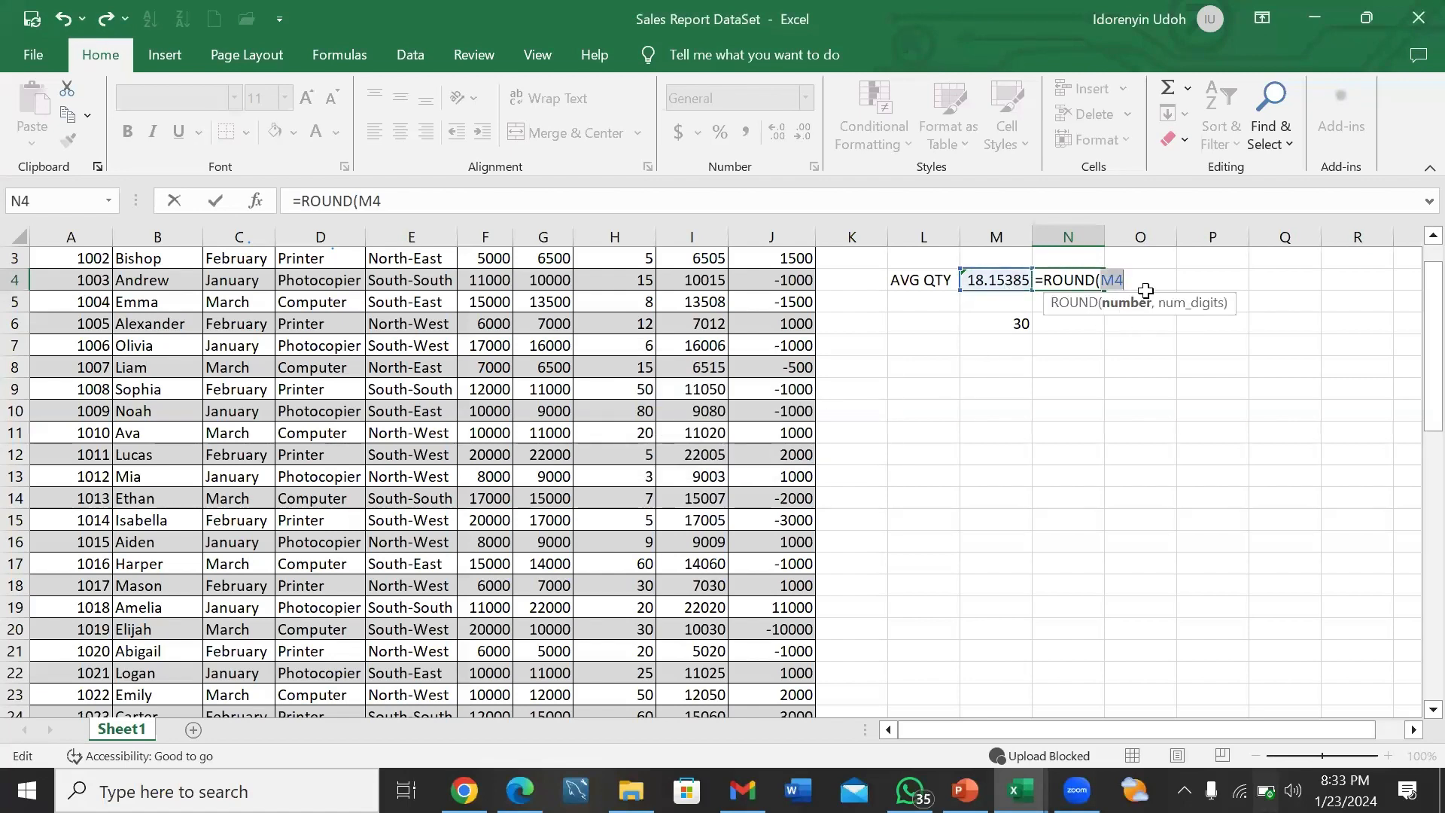
pyautogui.press('BackSpace')
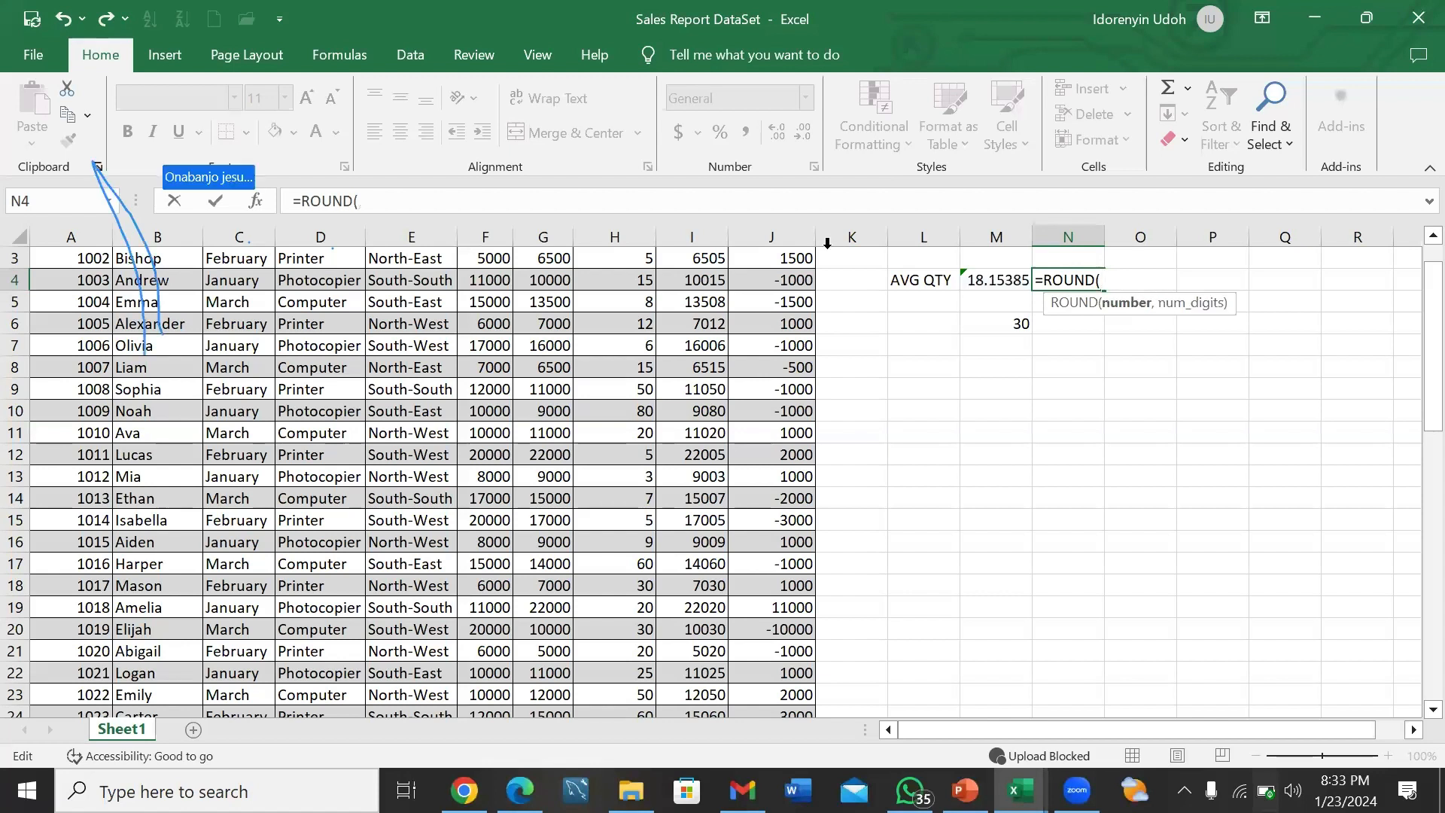
pyautogui.click(995, 280)
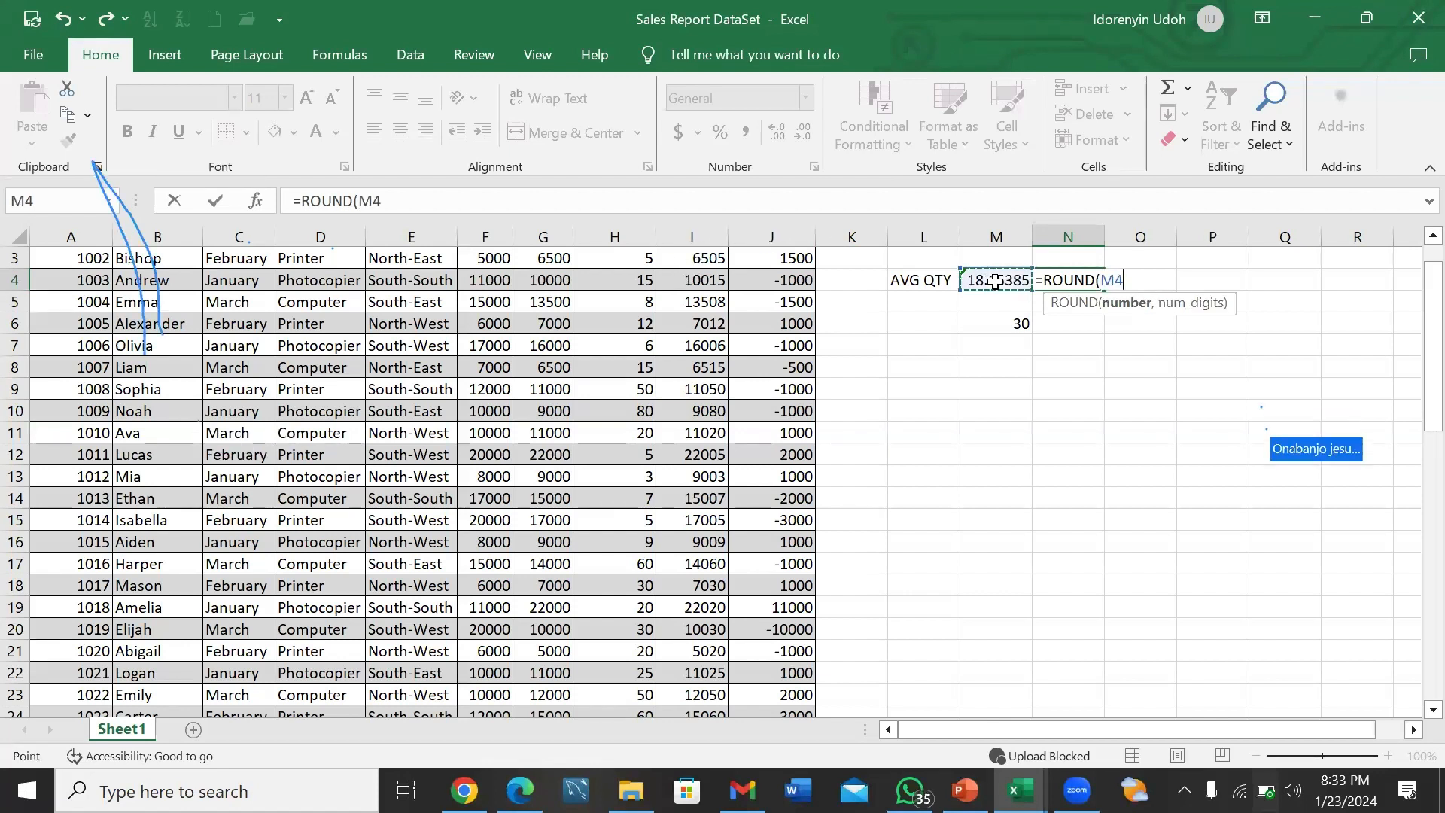
pyautogui.write(',')
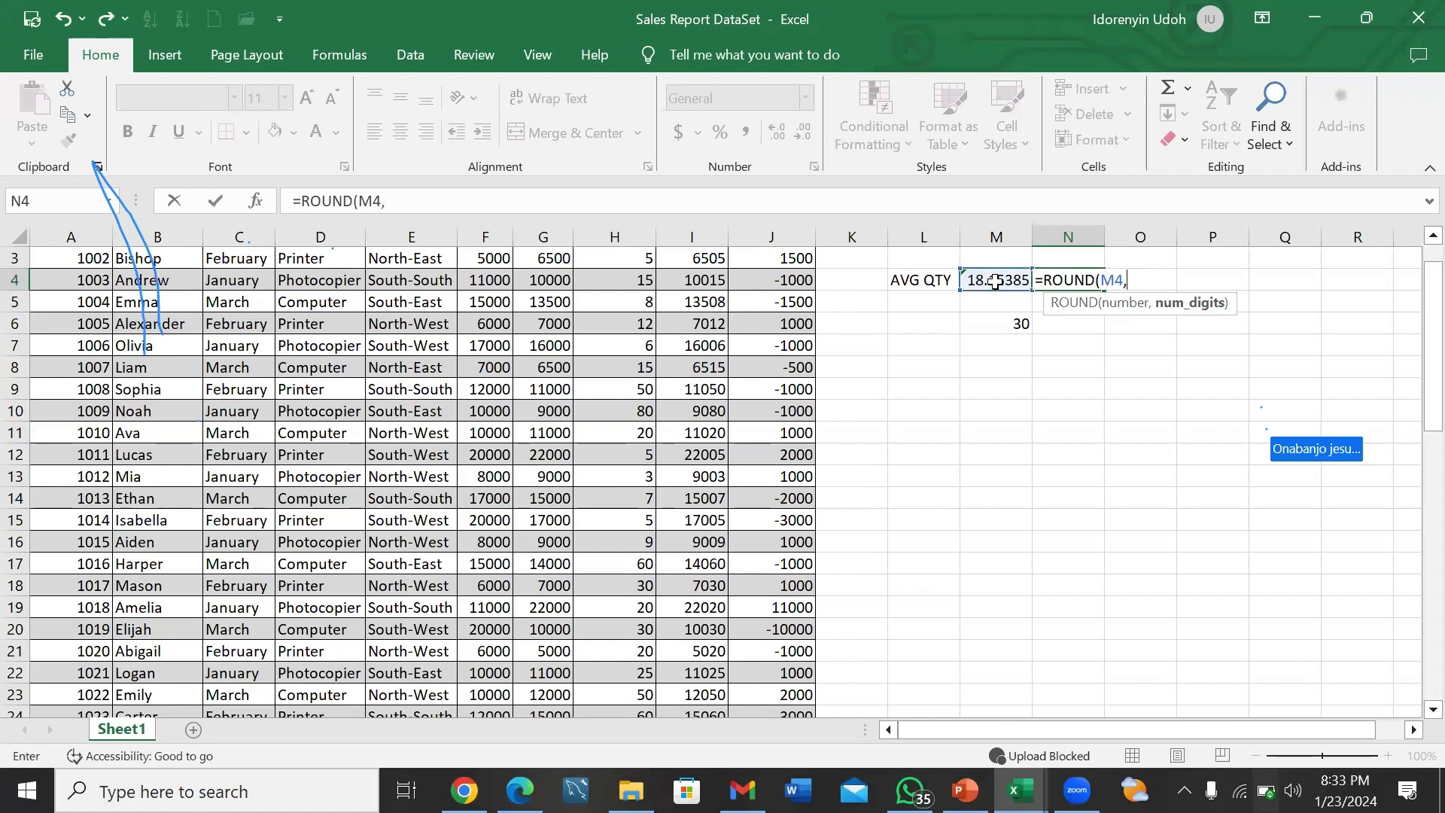
pyautogui.write('0')
pyautogui.press('Return')
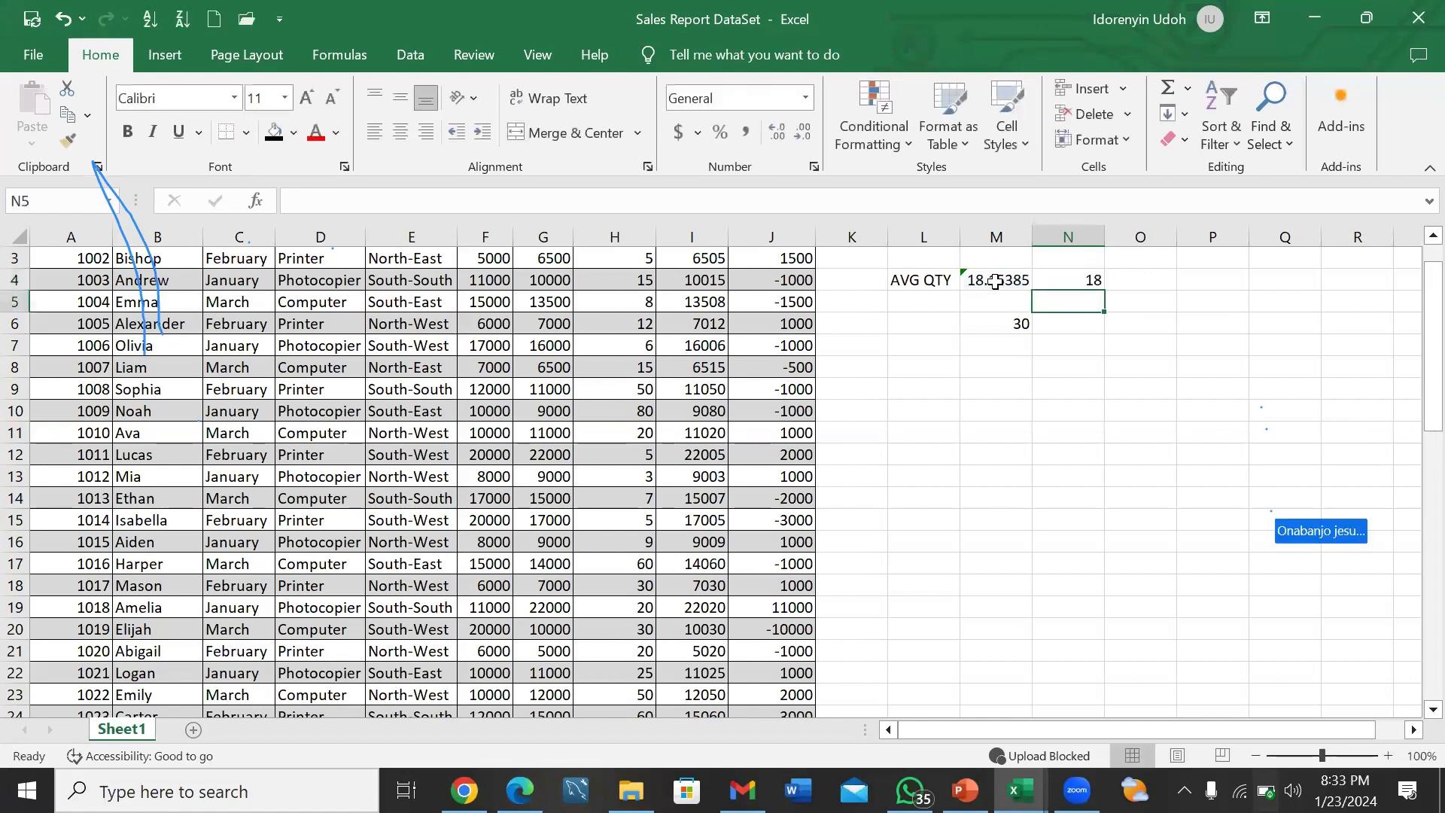
# - Change the number of digits in the ROUND formula in cell N4 to 3
pyautogui.click(1077, 278)
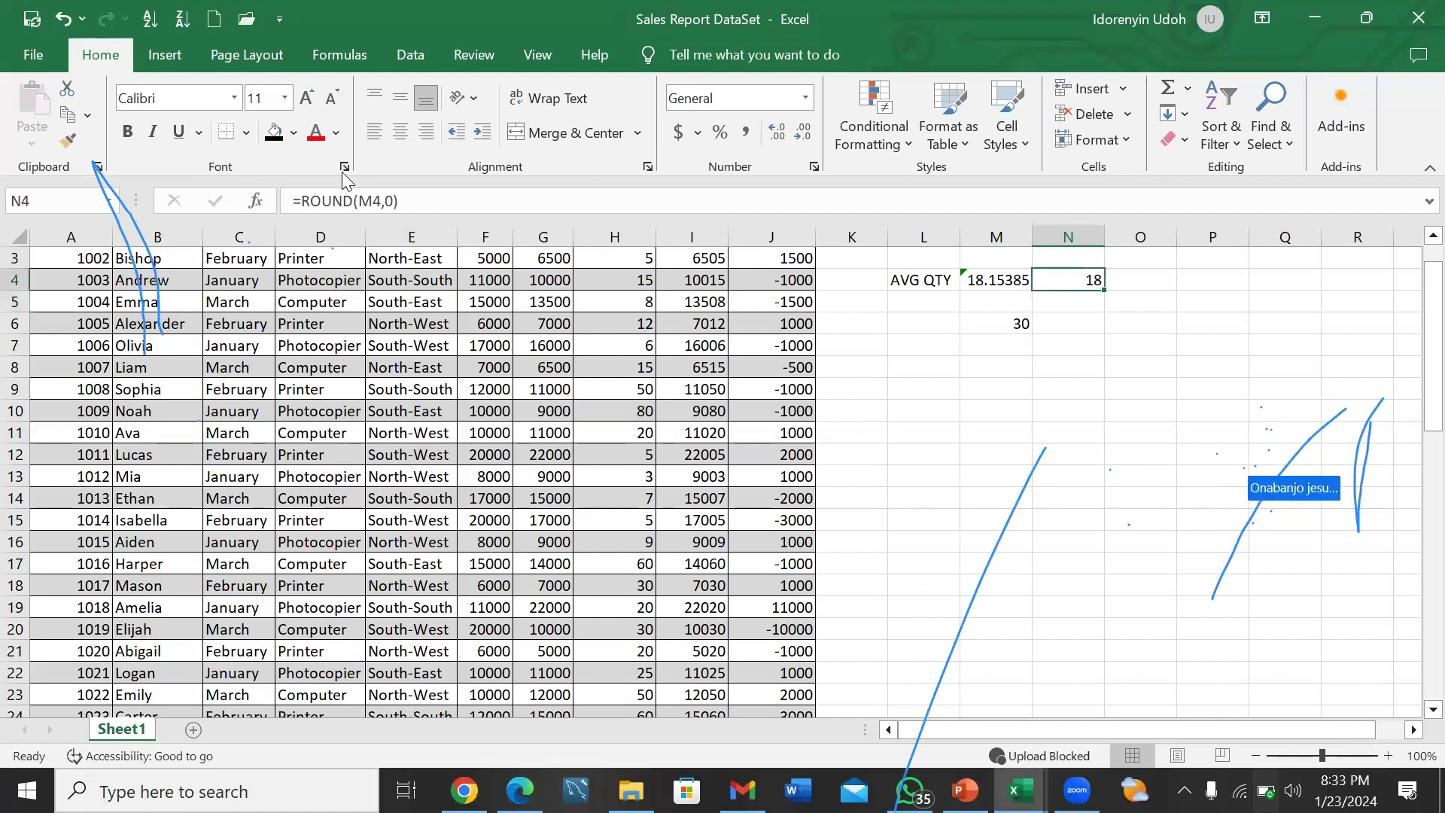
pyautogui.click(393, 202)
pyautogui.press('BackSpace')
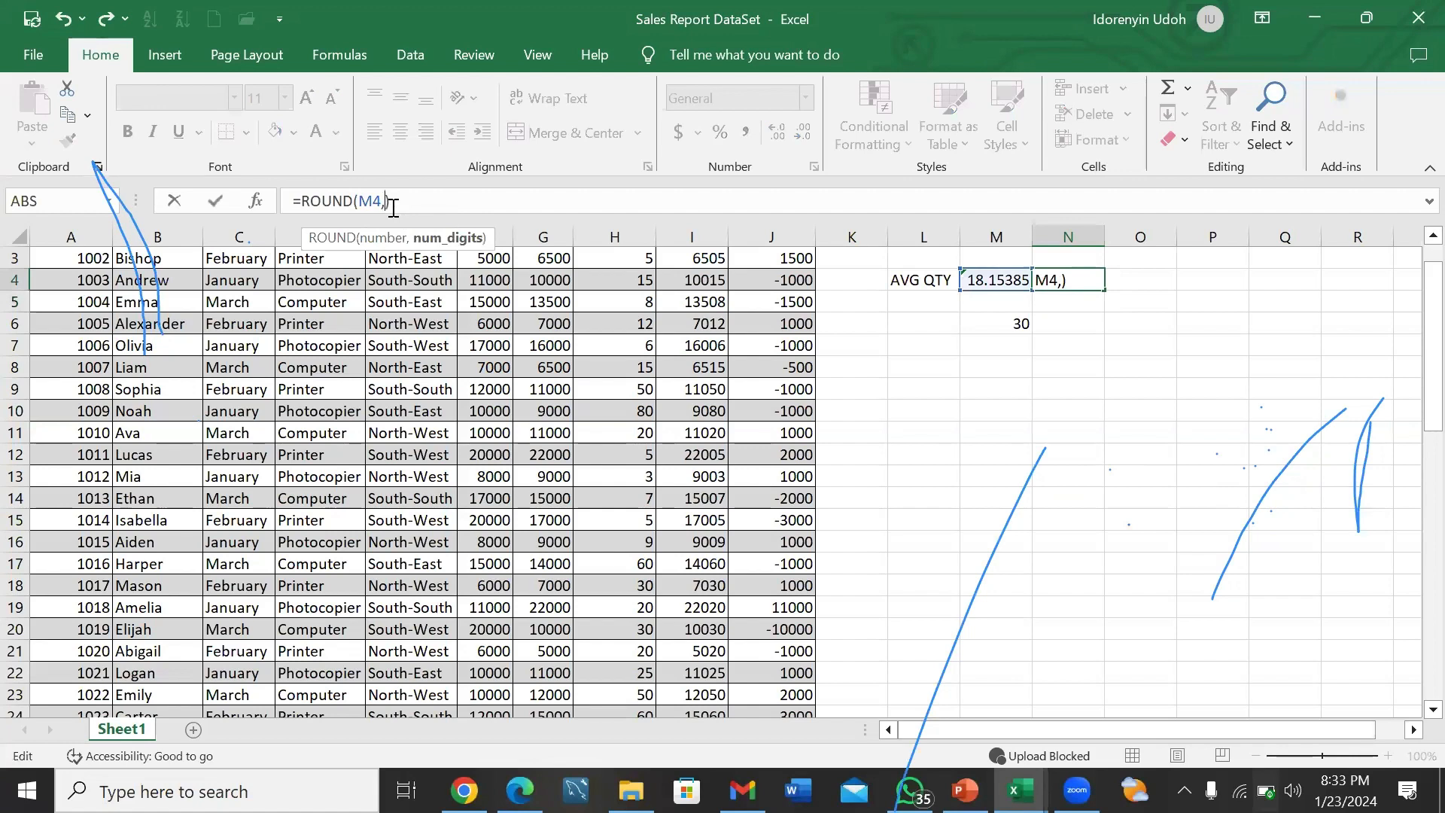
pyautogui.write('2')
pyautogui.press('BackSpace')
pyautogui.write('3')
pyautogui.press('Return')
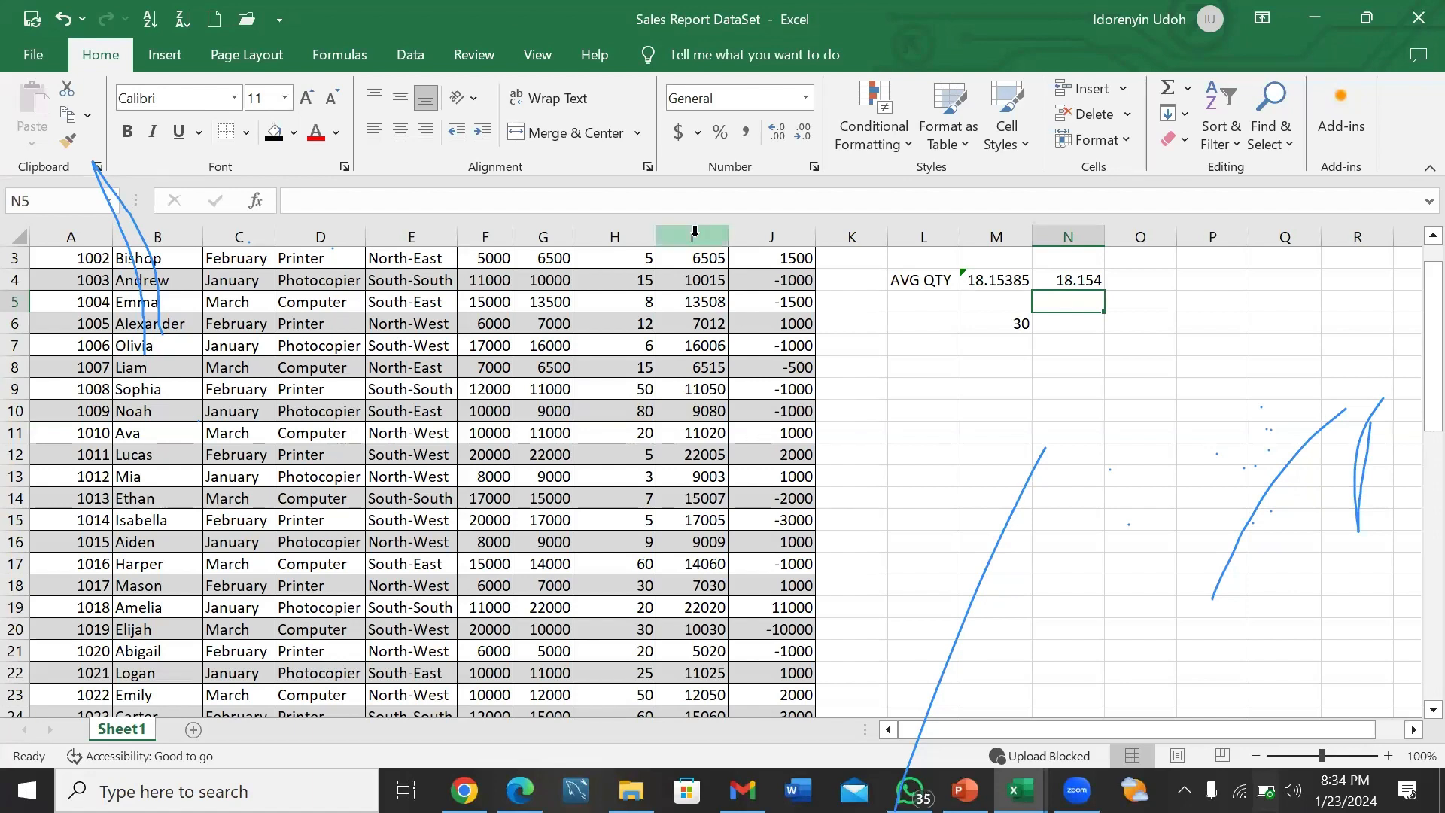
# - Count the numeric entries of column I in cell M8 with the COUNT function, using I:I as its range
pyautogui.scroll(1, 694, 231)
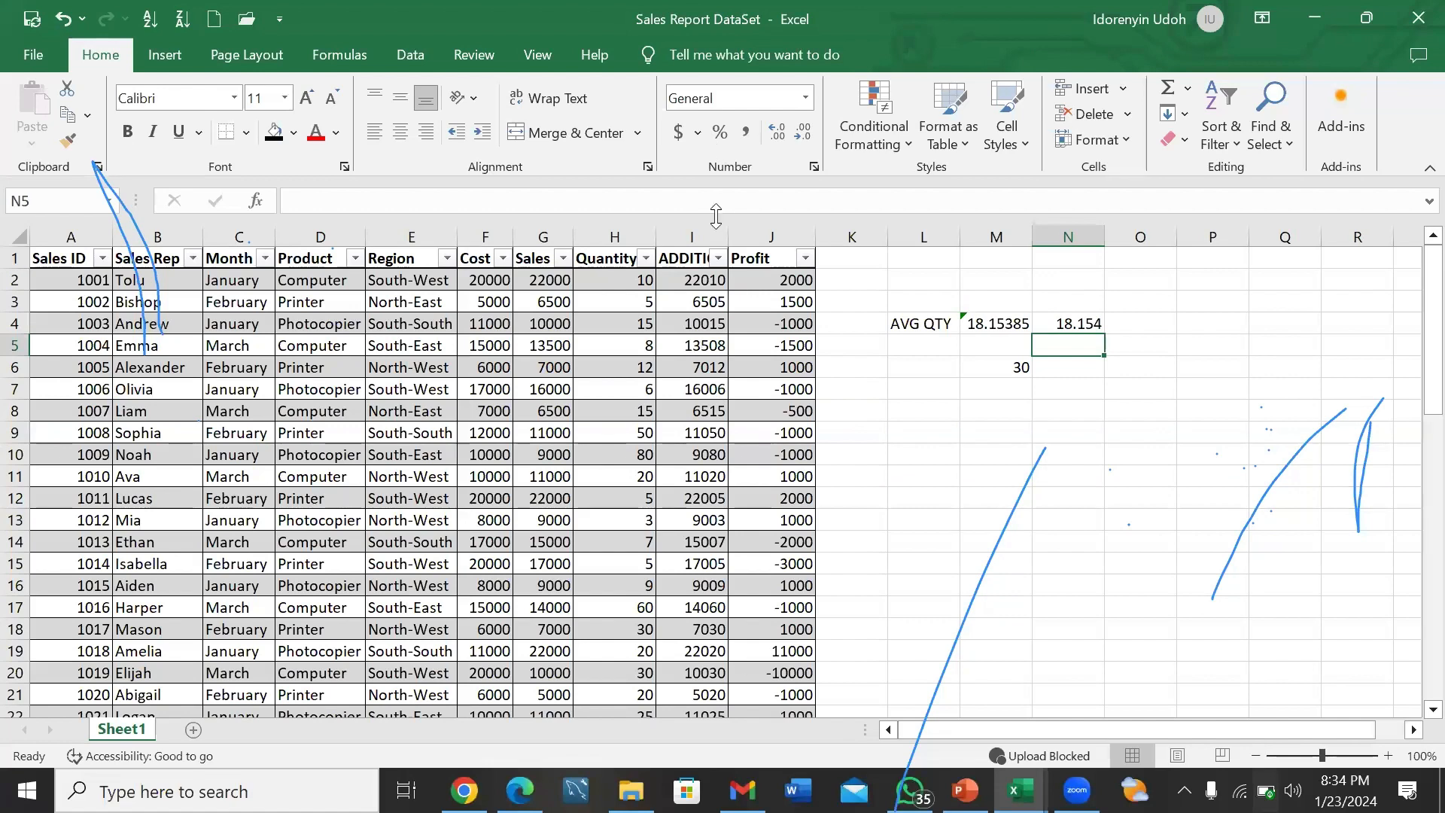
pyautogui.click(977, 412)
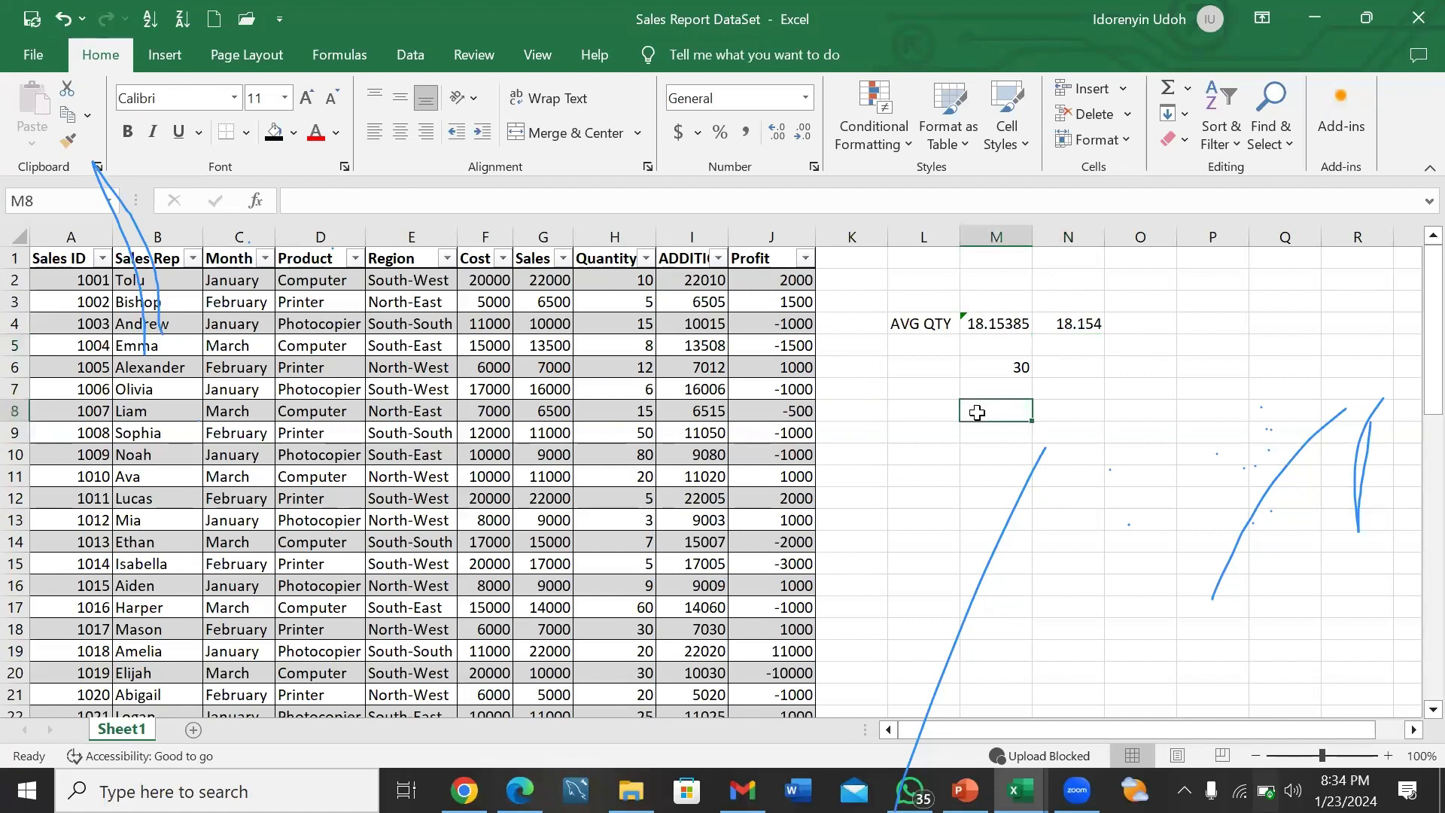
pyautogui.write('=CO')
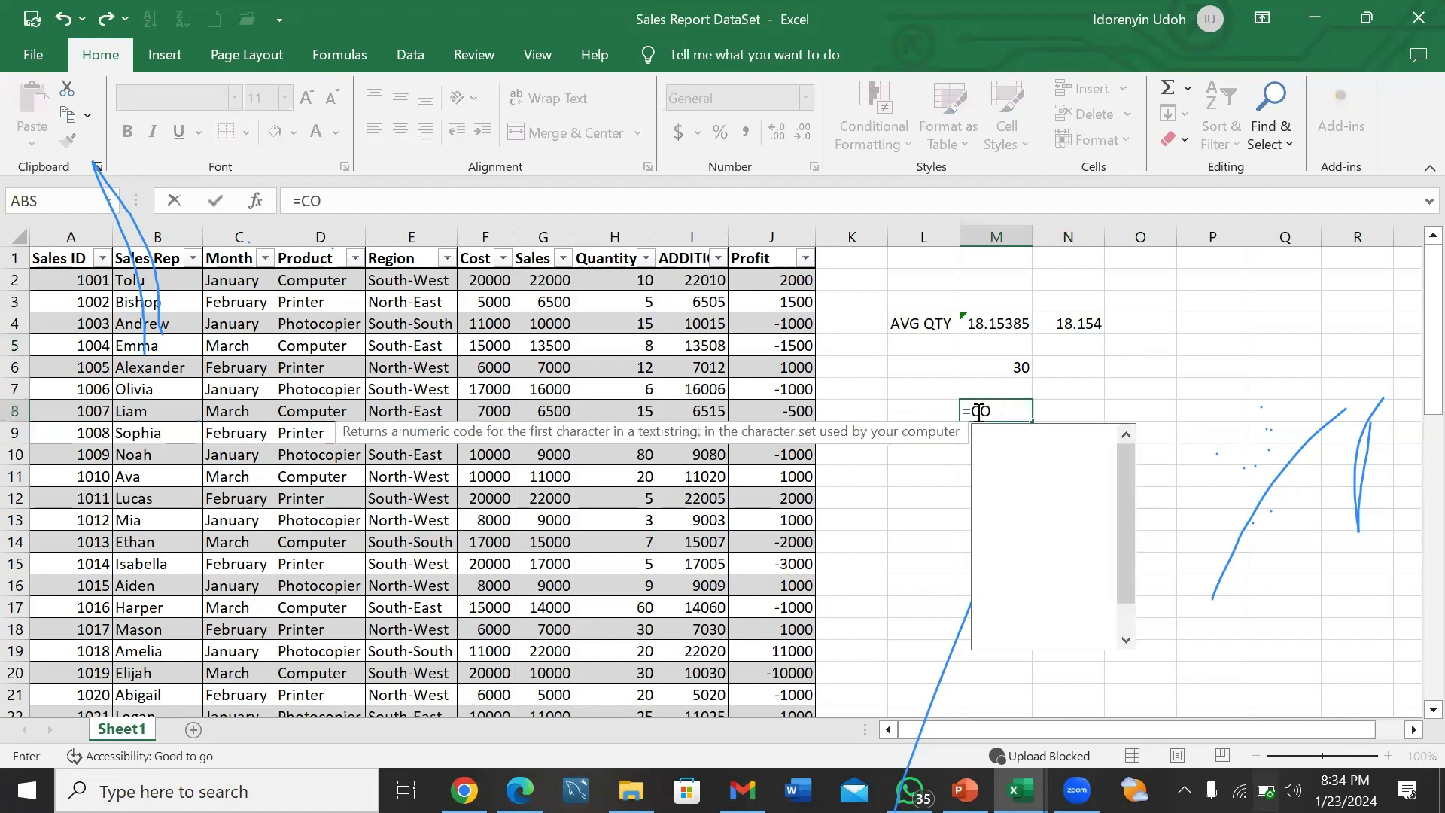
pyautogui.write('UNT(')
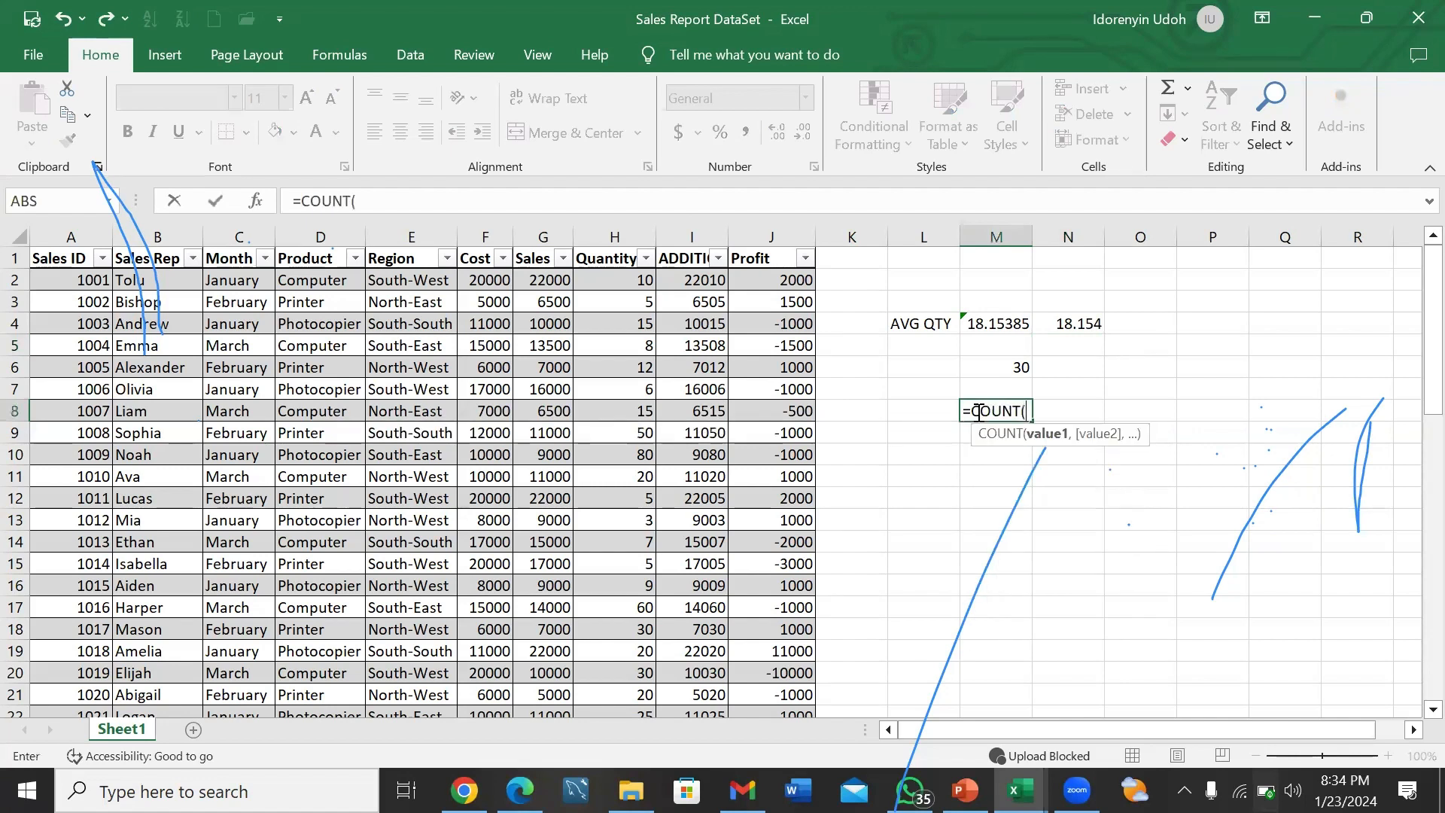
pyautogui.click(700, 234)
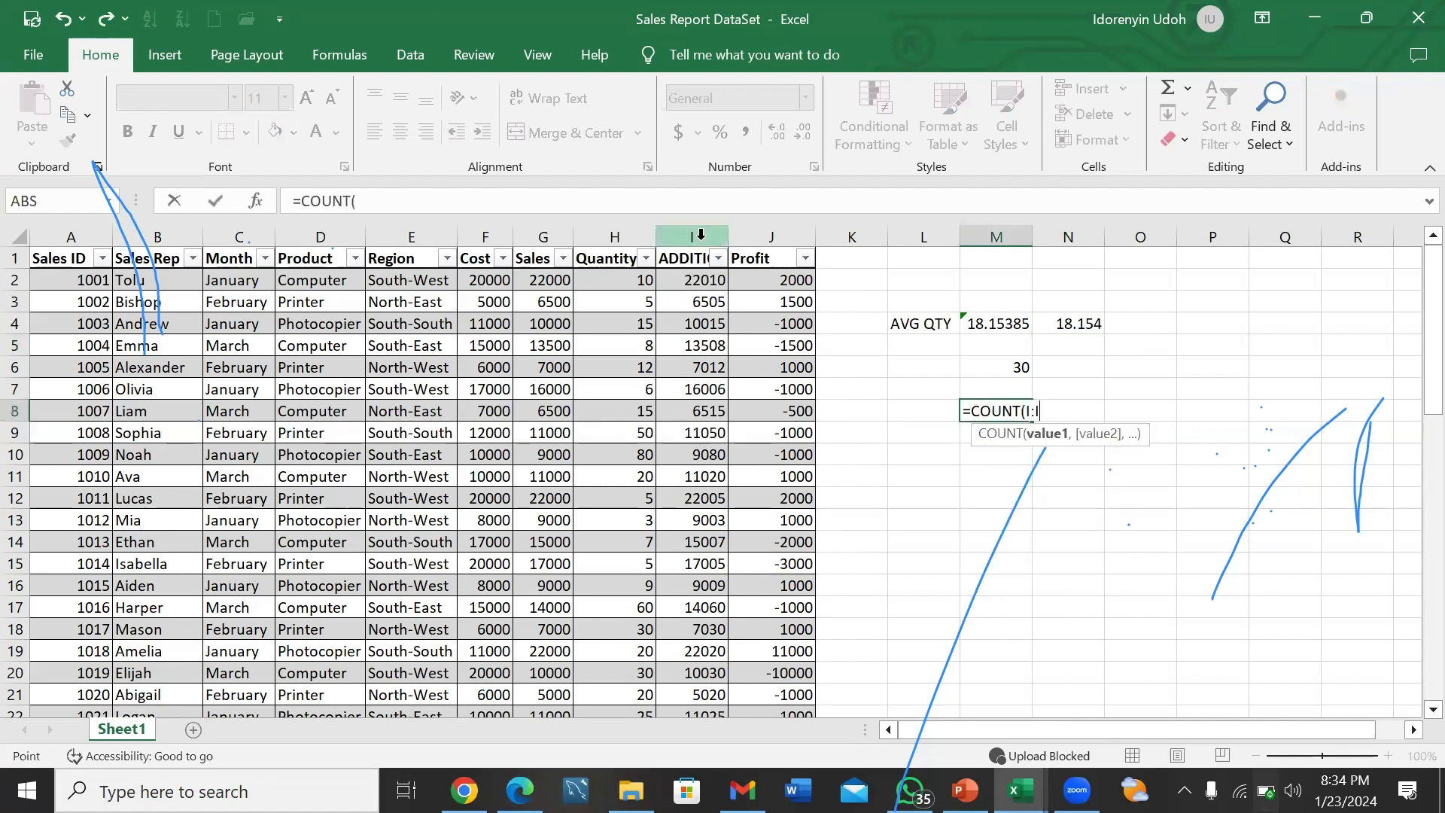
pyautogui.write(')')
pyautogui.press('Return')
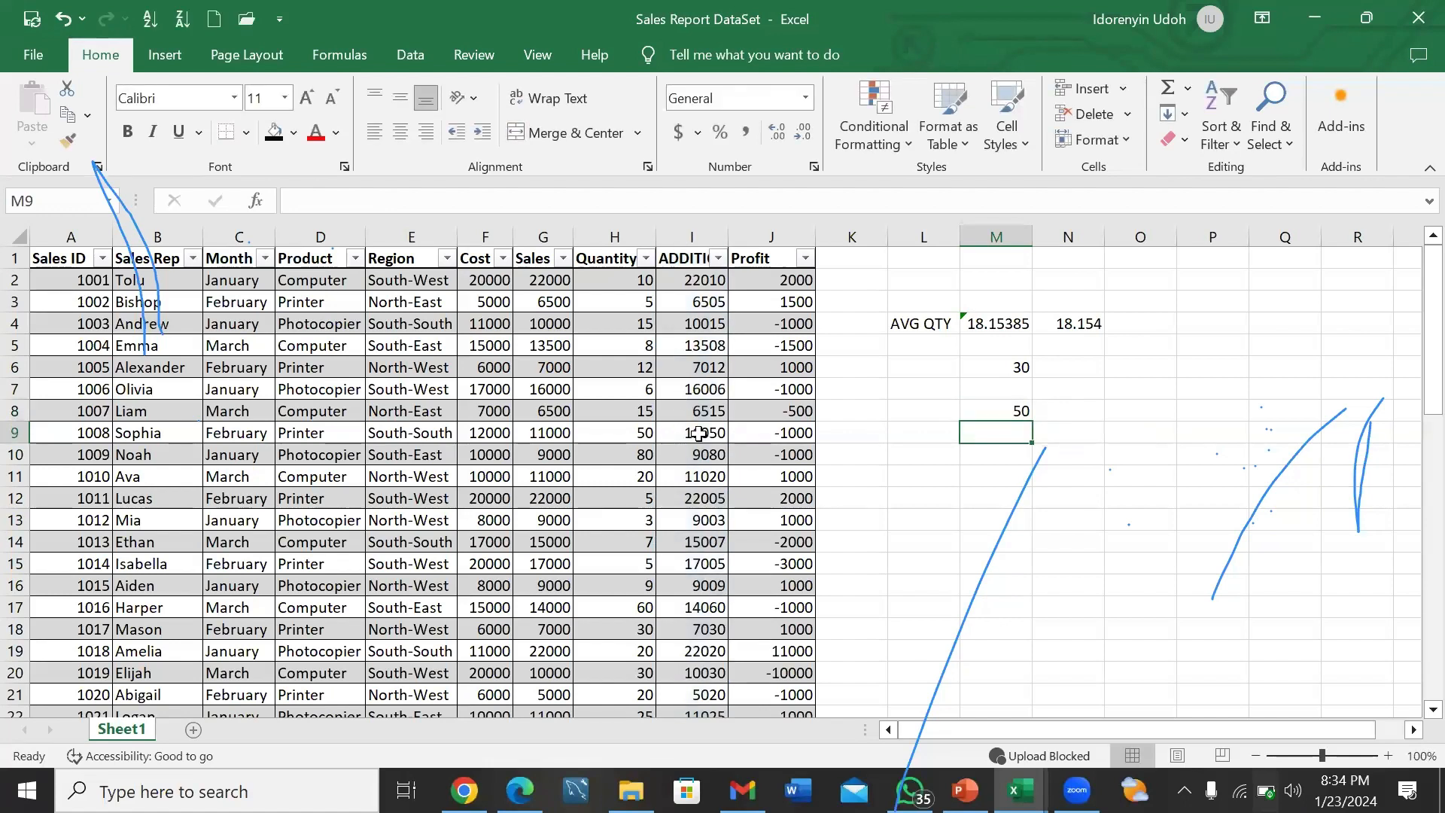
# - Check the table's last record and its row number against the COUNT result, and return to the header row
pyautogui.scroll(-19, 699, 433)
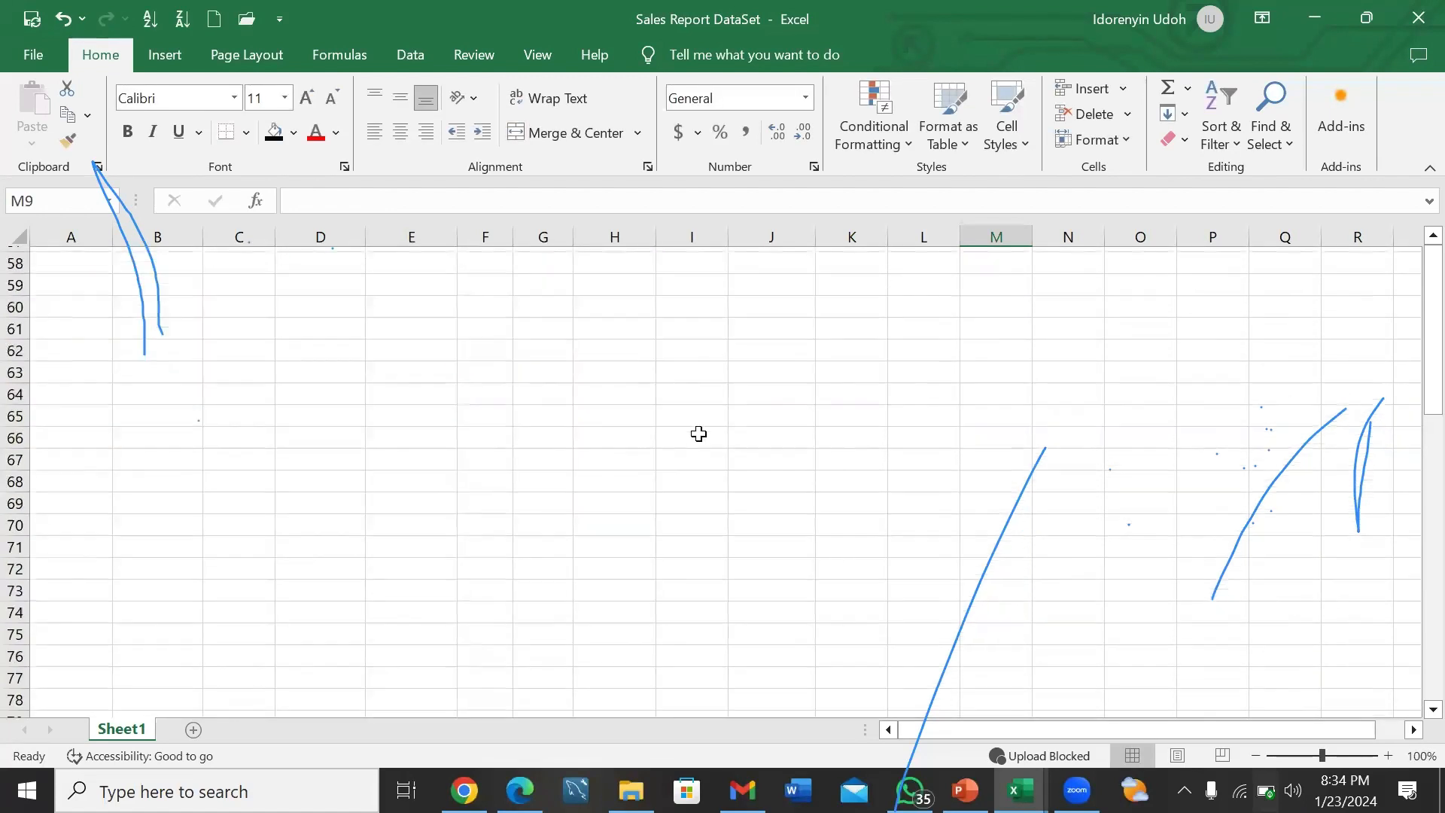
pyautogui.scroll(11, 699, 433)
pyautogui.scroll(-5, 699, 434)
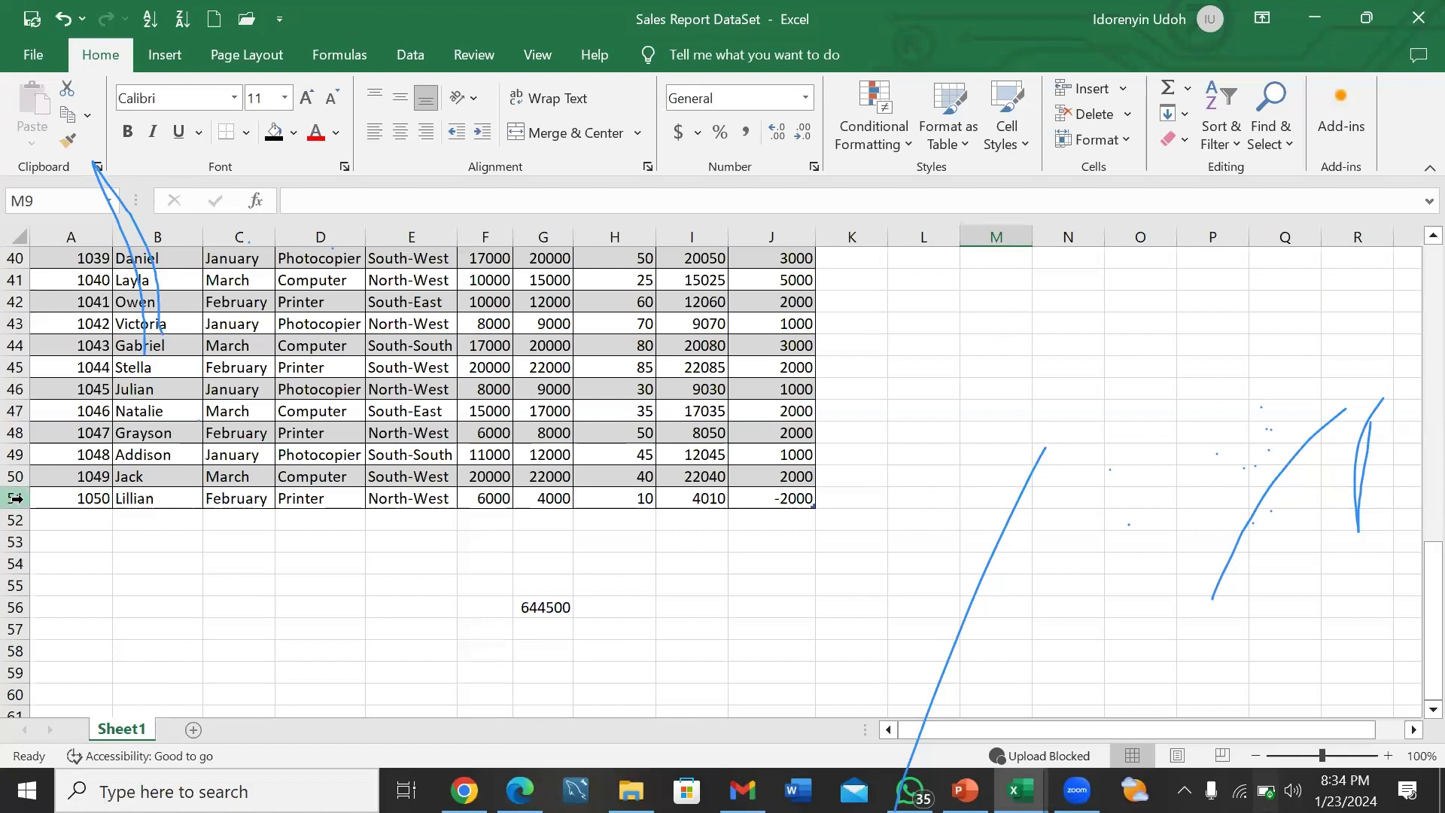
pyautogui.scroll(13, 16, 498)
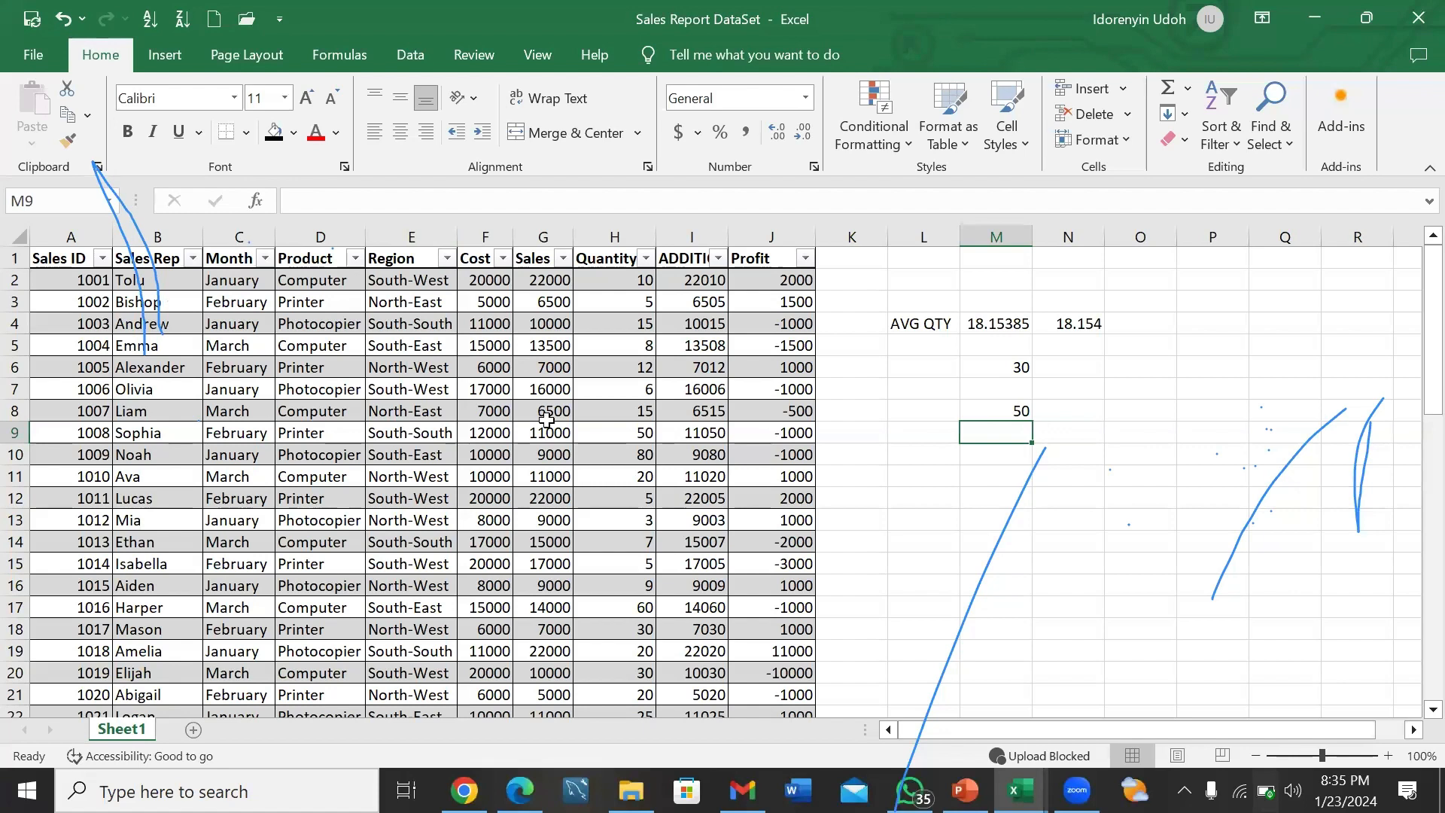
# - Examine the distinct values in the filter lists of the Sales ID, Sales Rep and Month columns without filtering anything
pyautogui.click(102, 259)
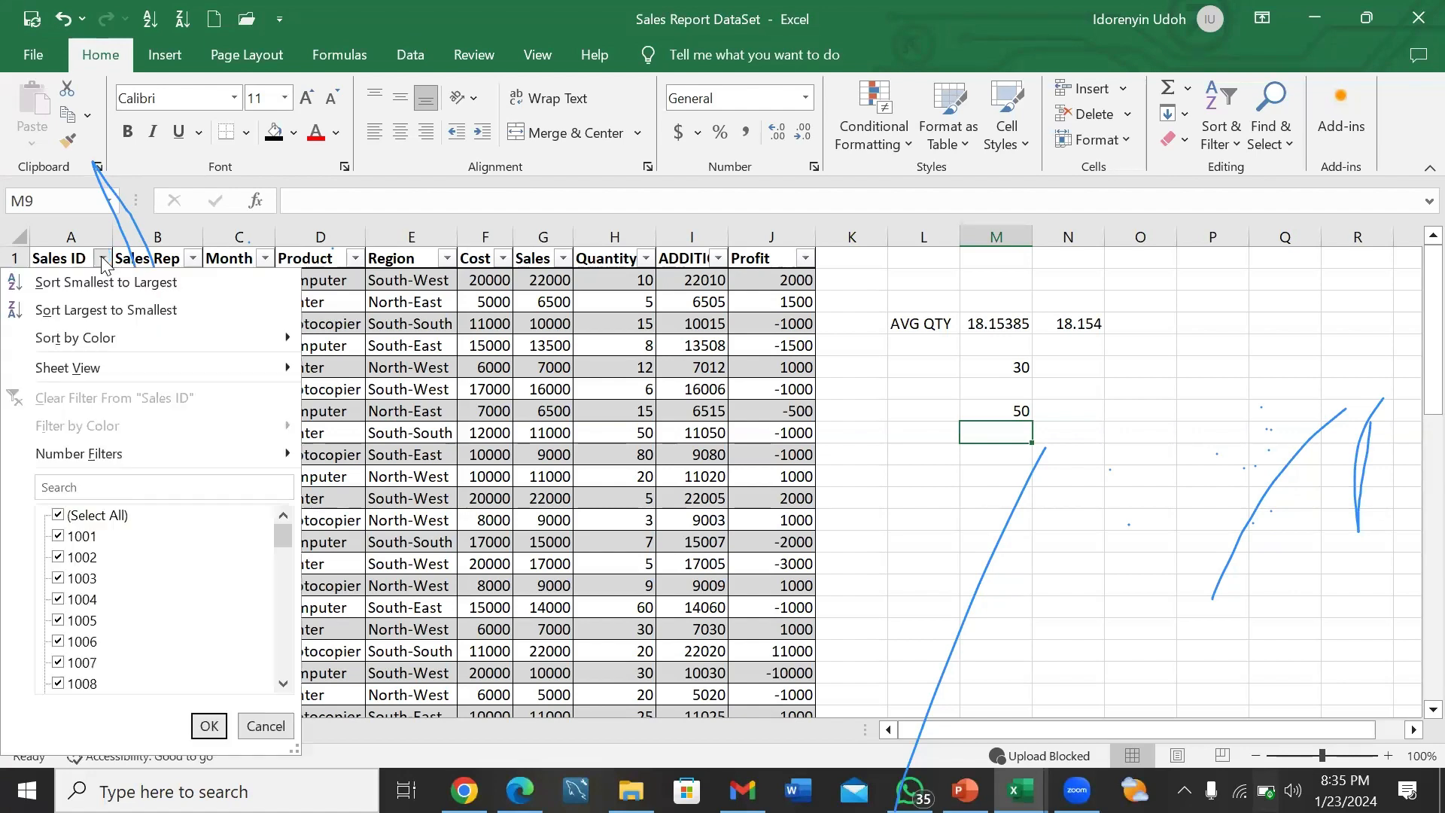
pyautogui.scroll(-13, 124, 602)
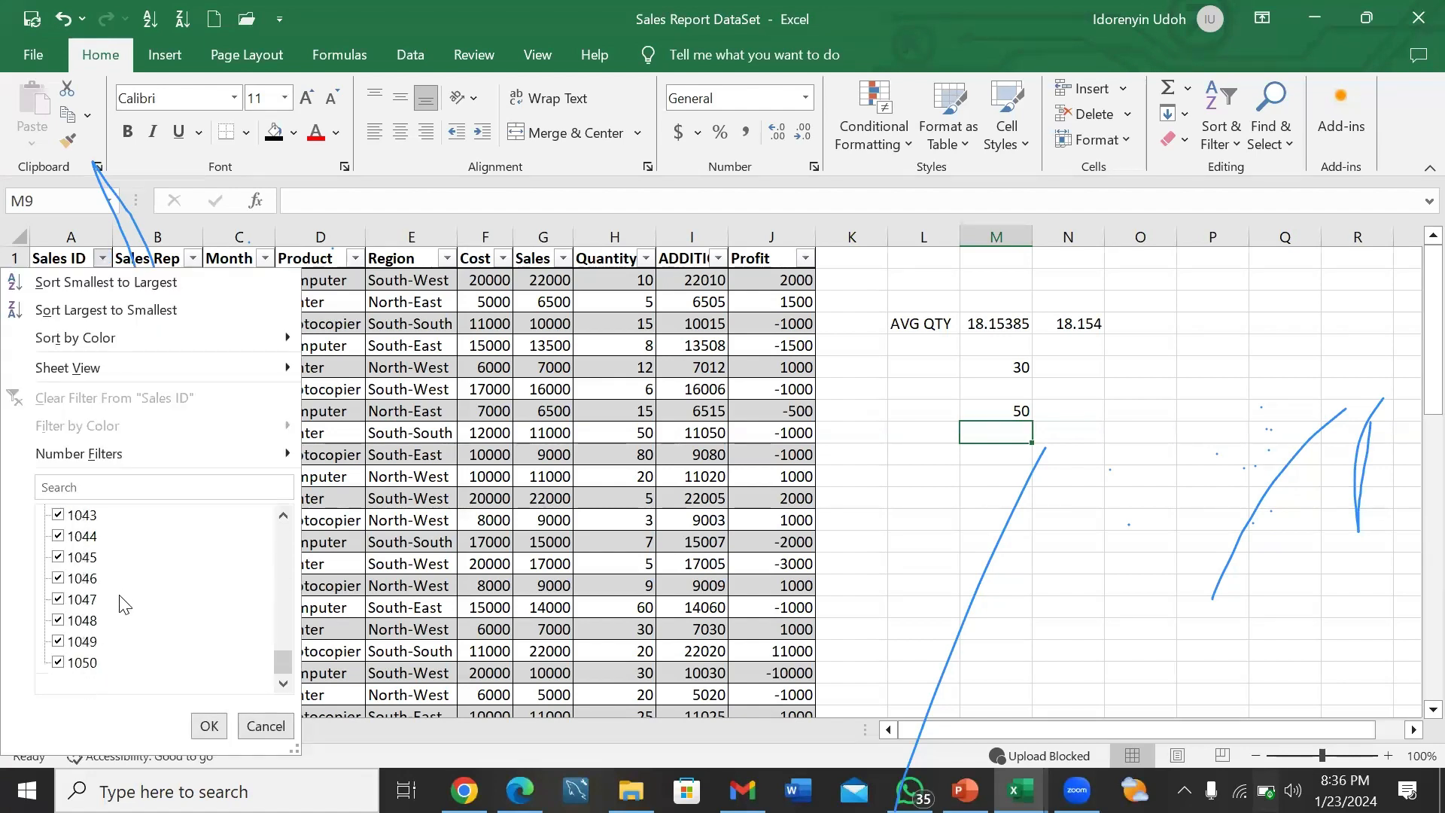
pyautogui.scroll(13, 124, 601)
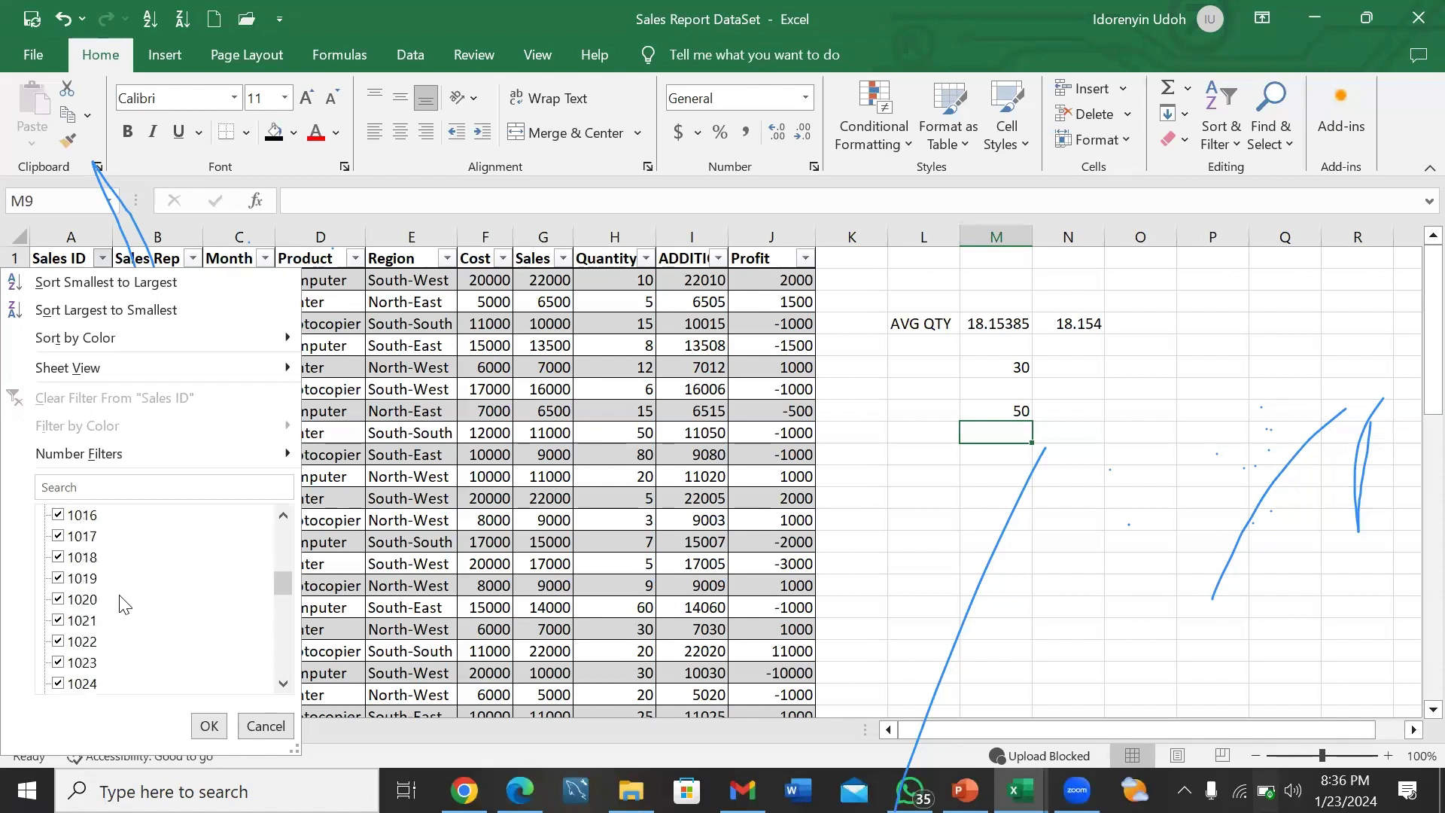
pyautogui.click(209, 727)
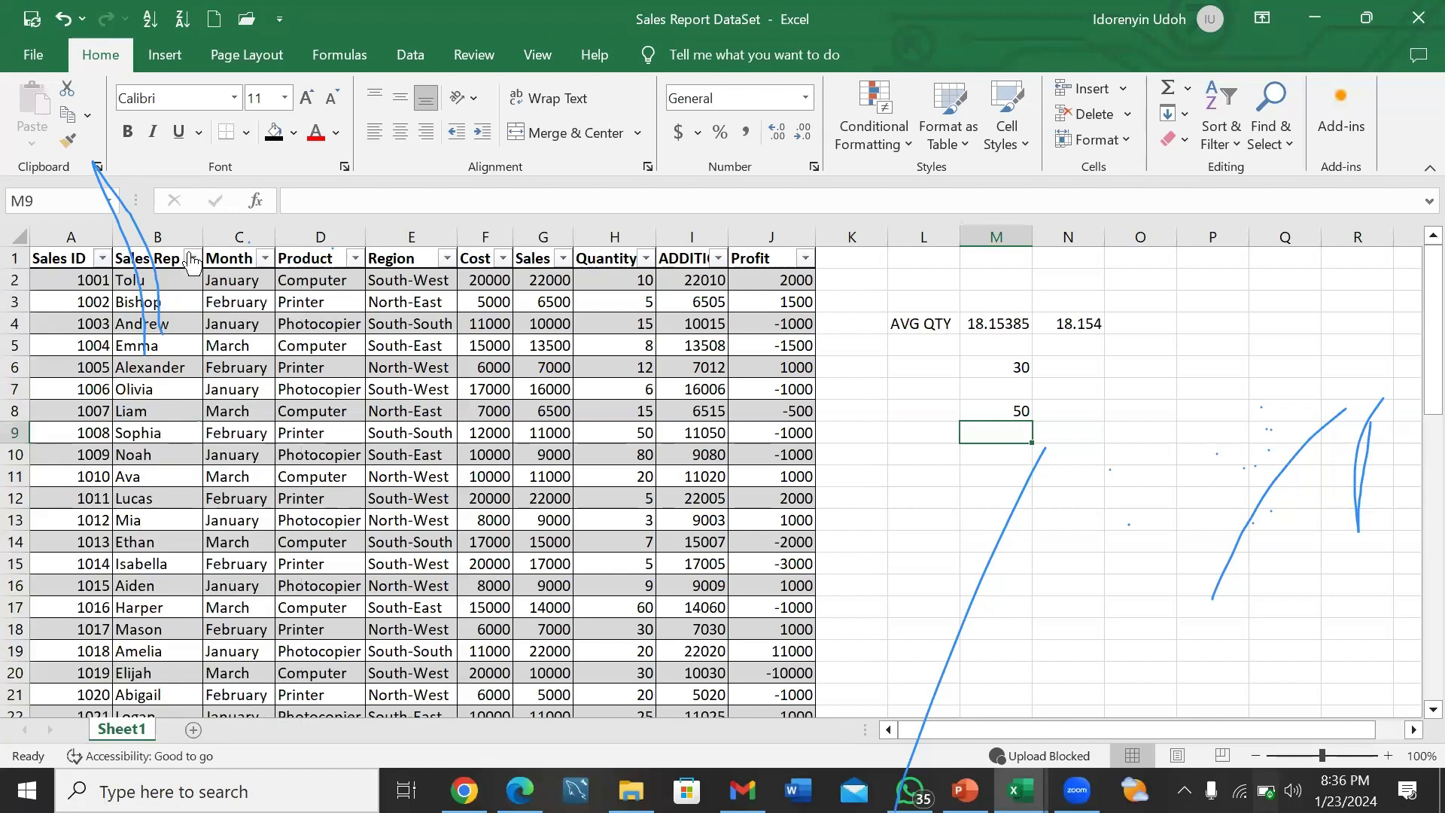
pyautogui.click(192, 258)
pyautogui.scroll(-3, 211, 609)
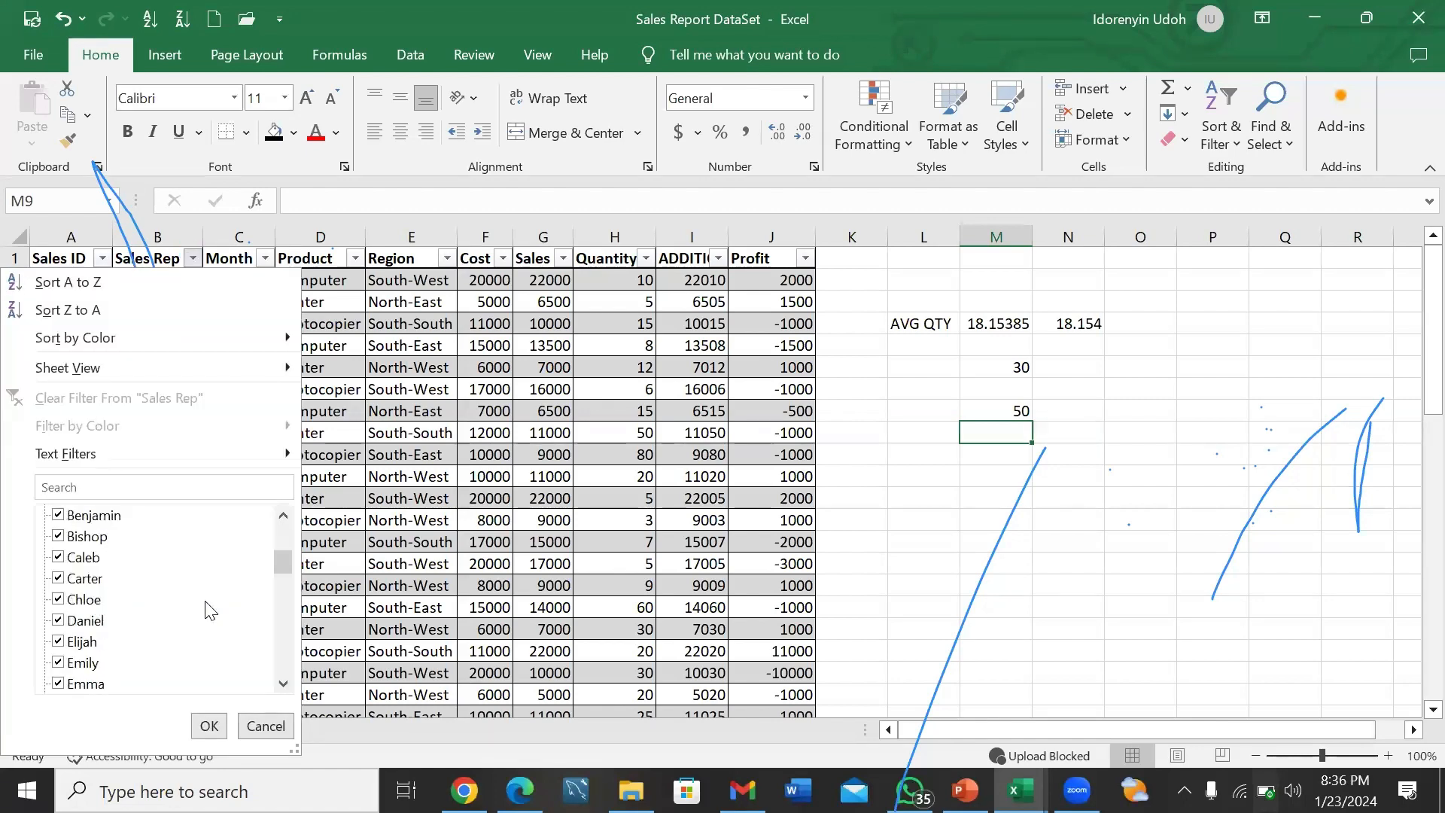
pyautogui.scroll(-5, 211, 610)
pyautogui.scroll(8, 211, 610)
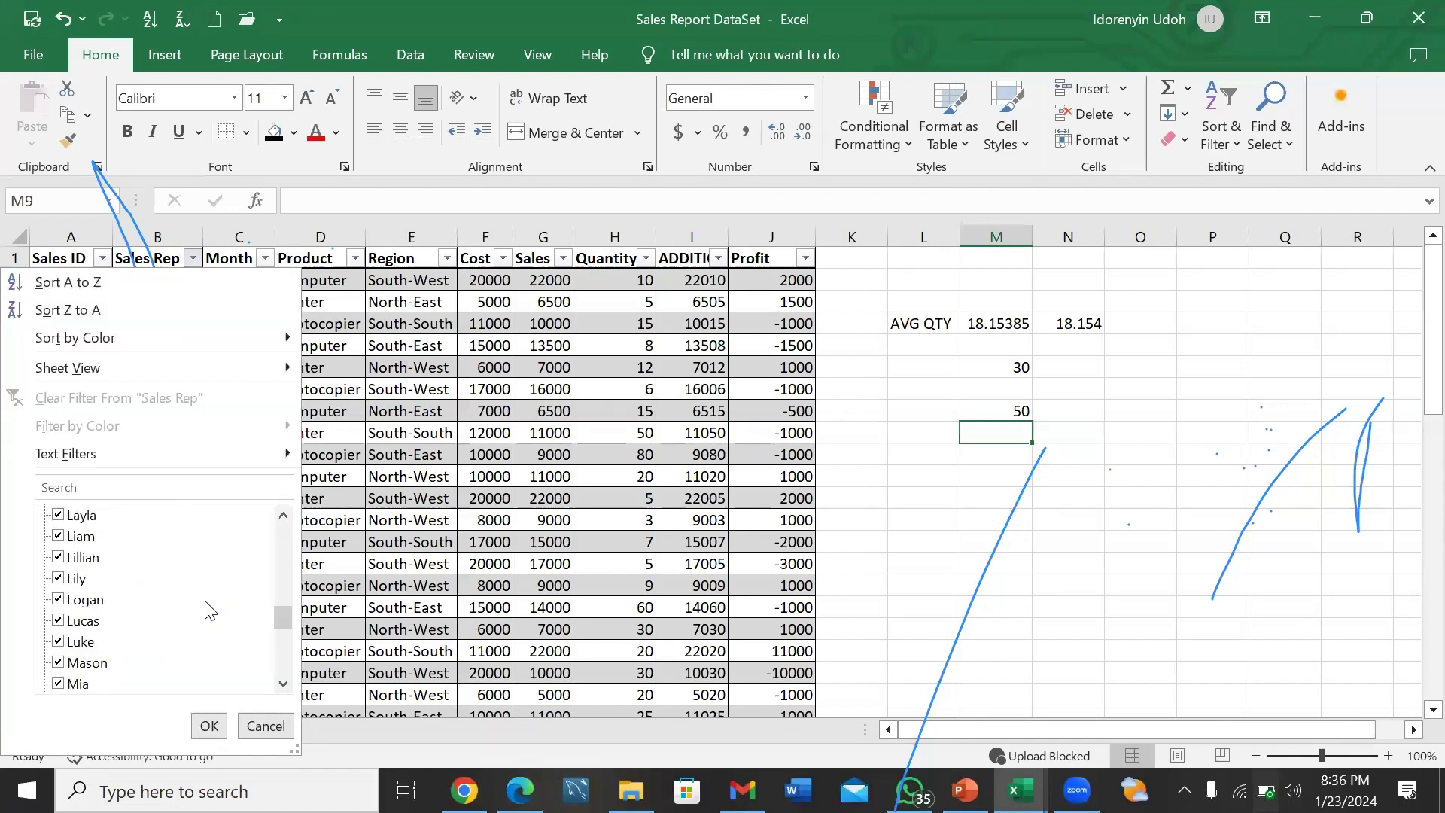
pyautogui.click(210, 726)
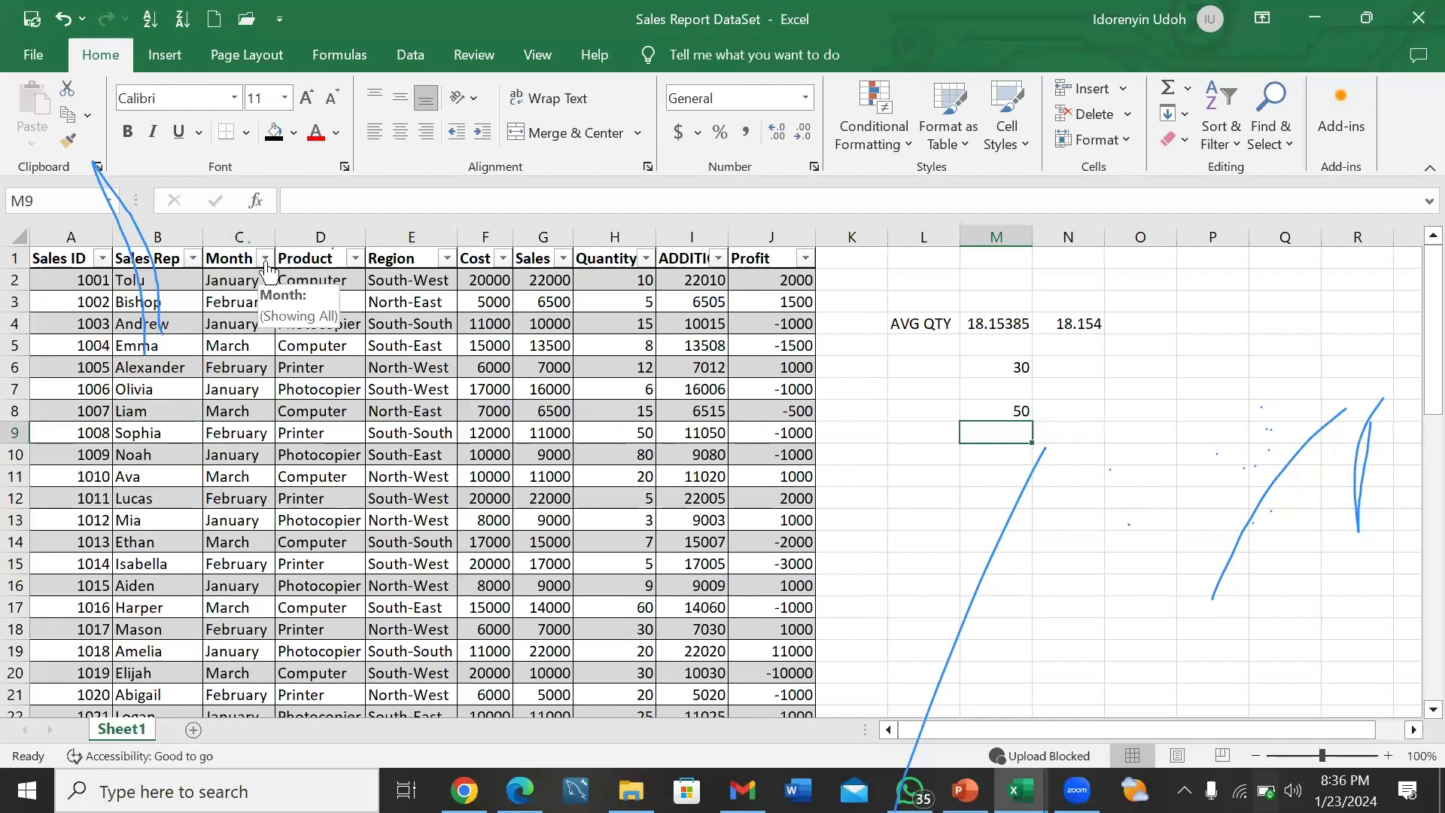
pyautogui.click(265, 258)
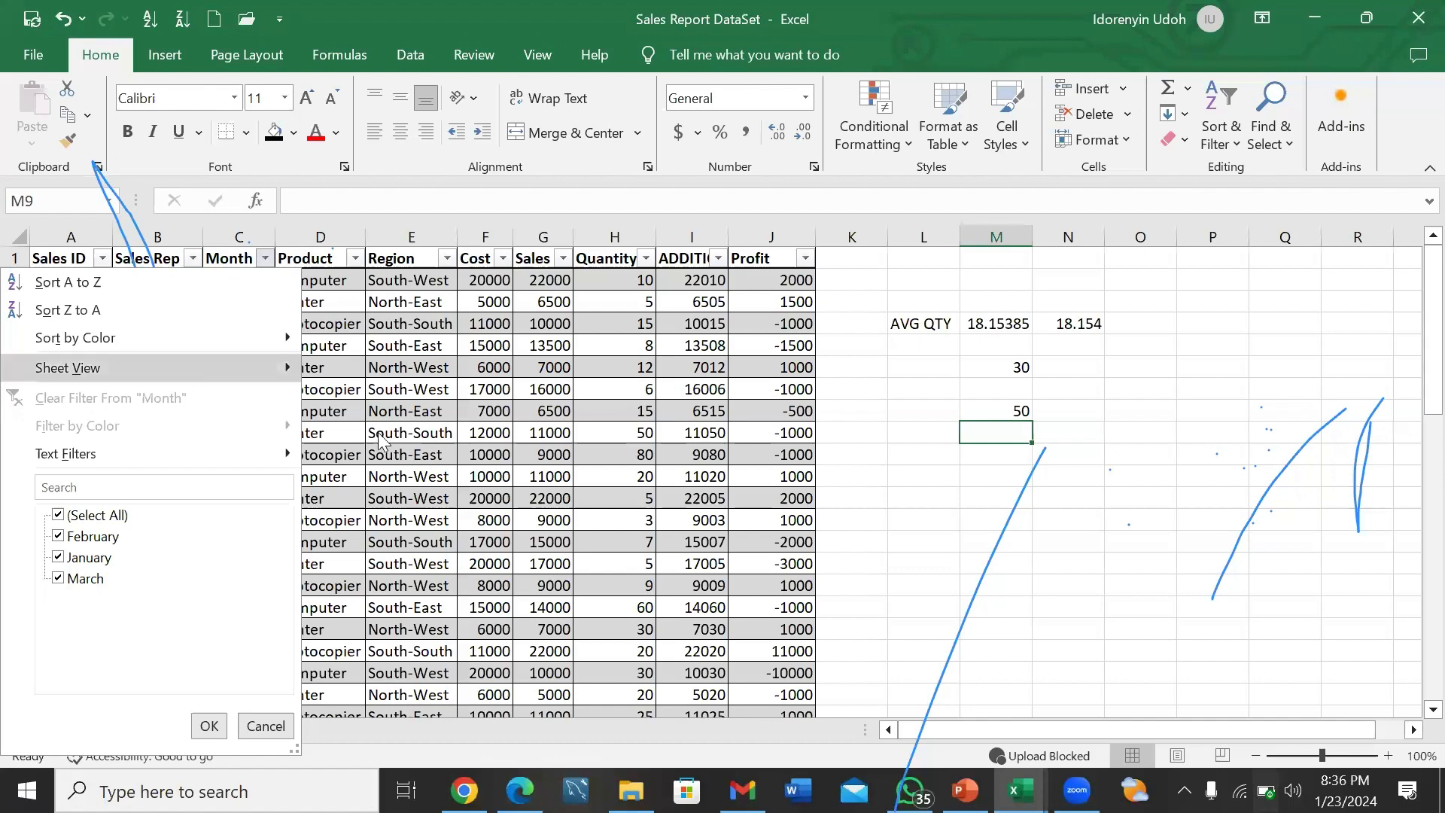
pyautogui.press('Escape')
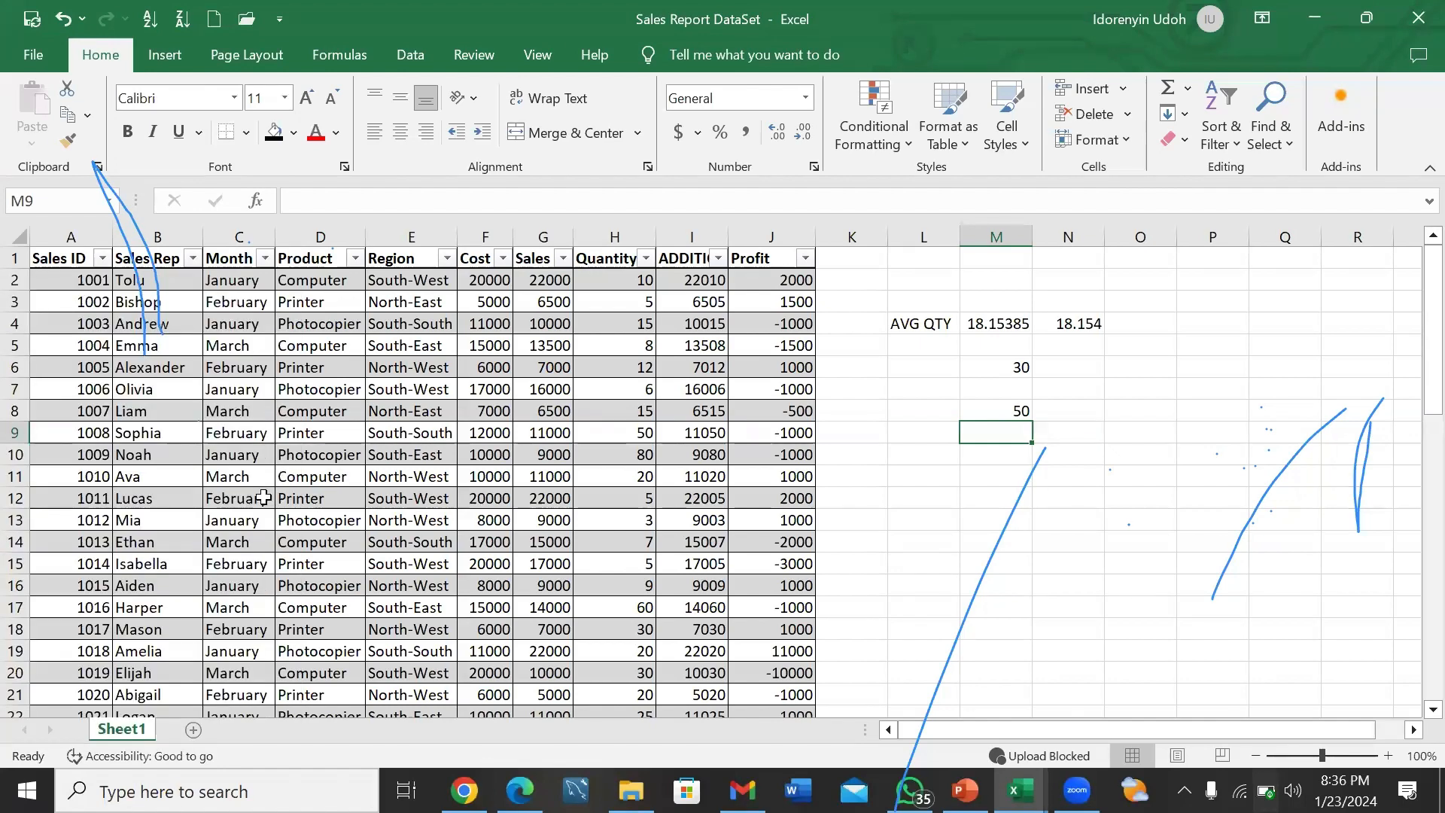
# - Overwrite the month in cell C12 with the deliberately misspelled text "Ferbruay"
pyautogui.click(263, 498)
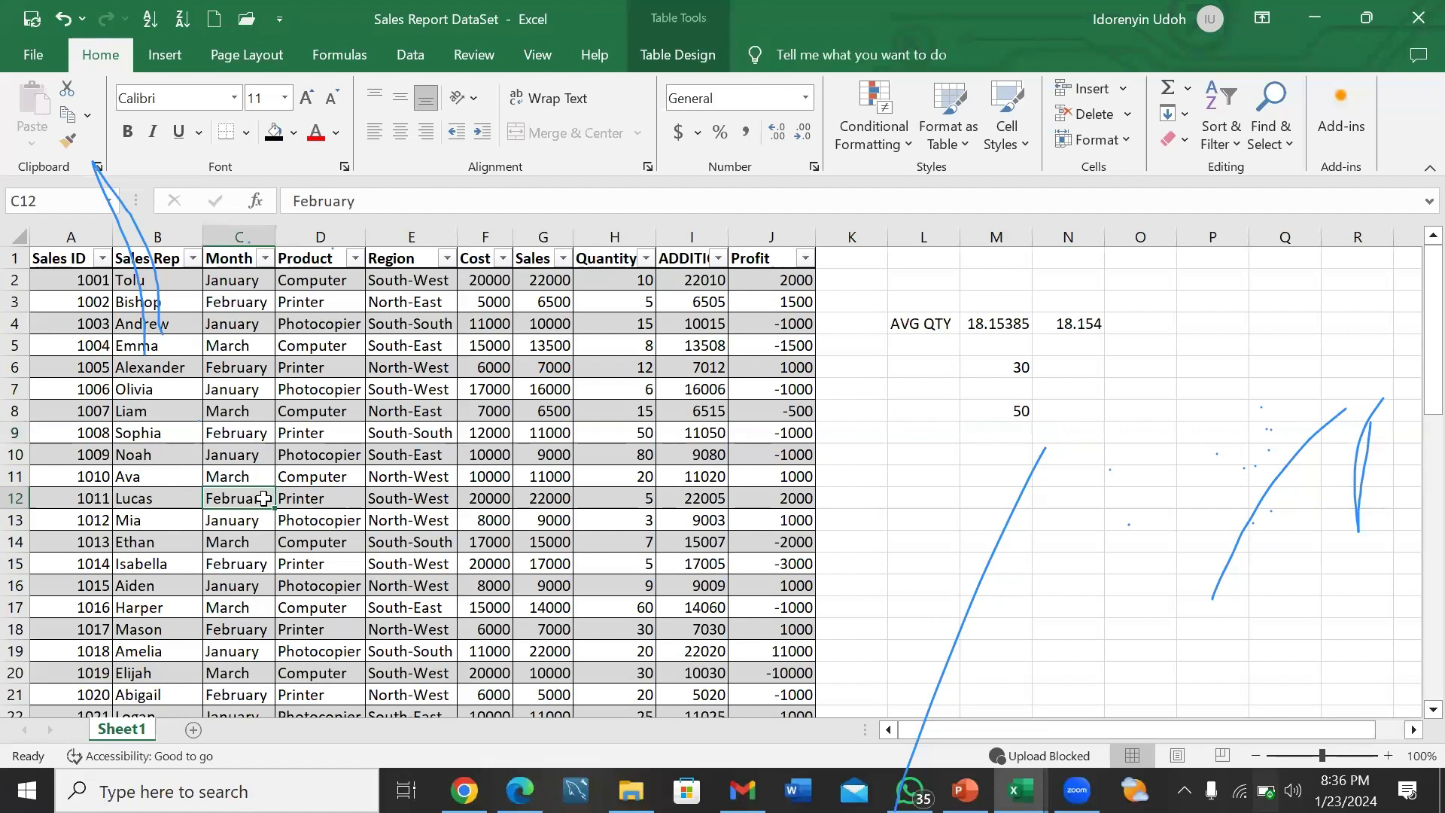
pyautogui.write('Ferb')
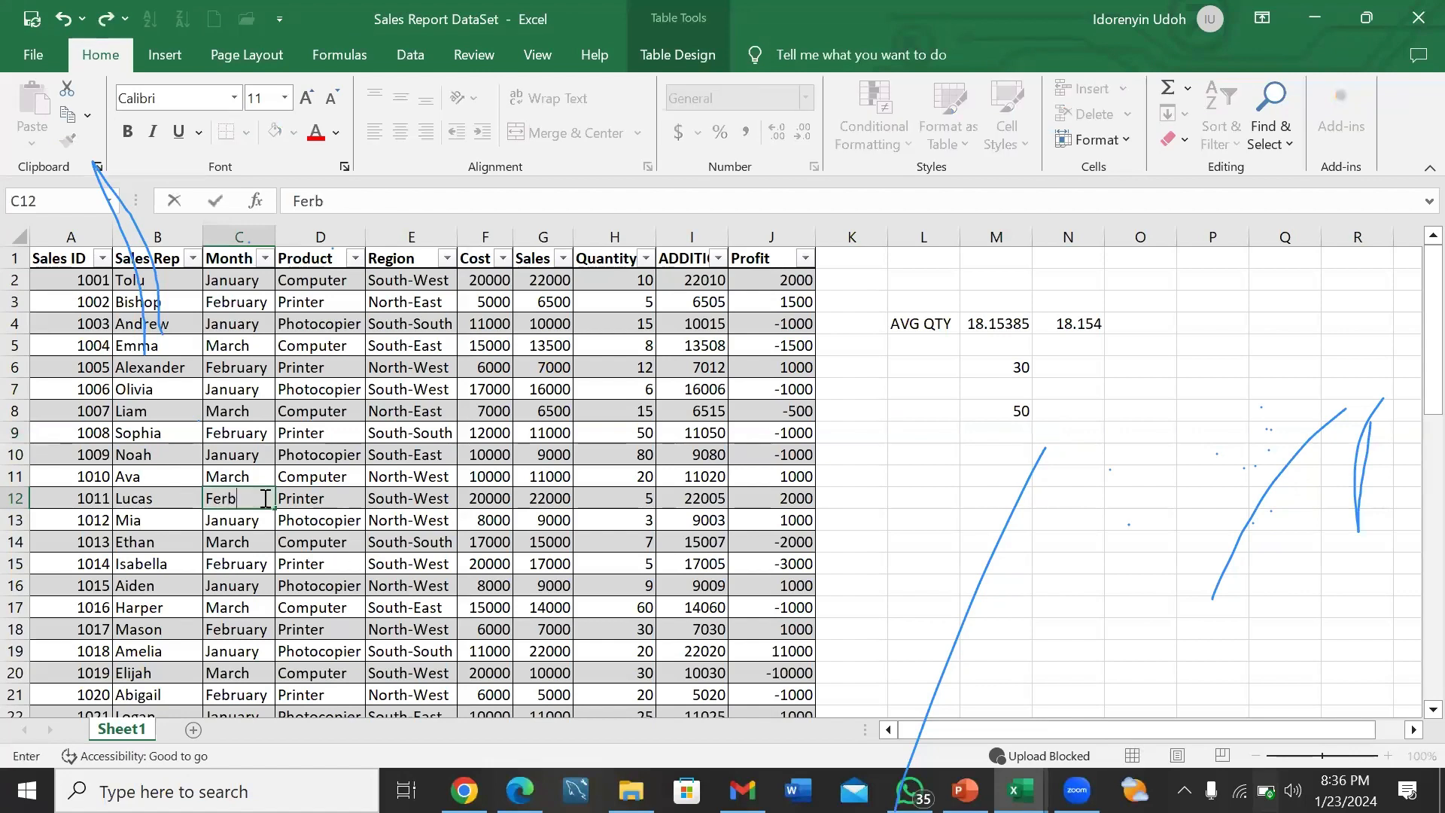
pyautogui.write('ruay')
pyautogui.press('Return')
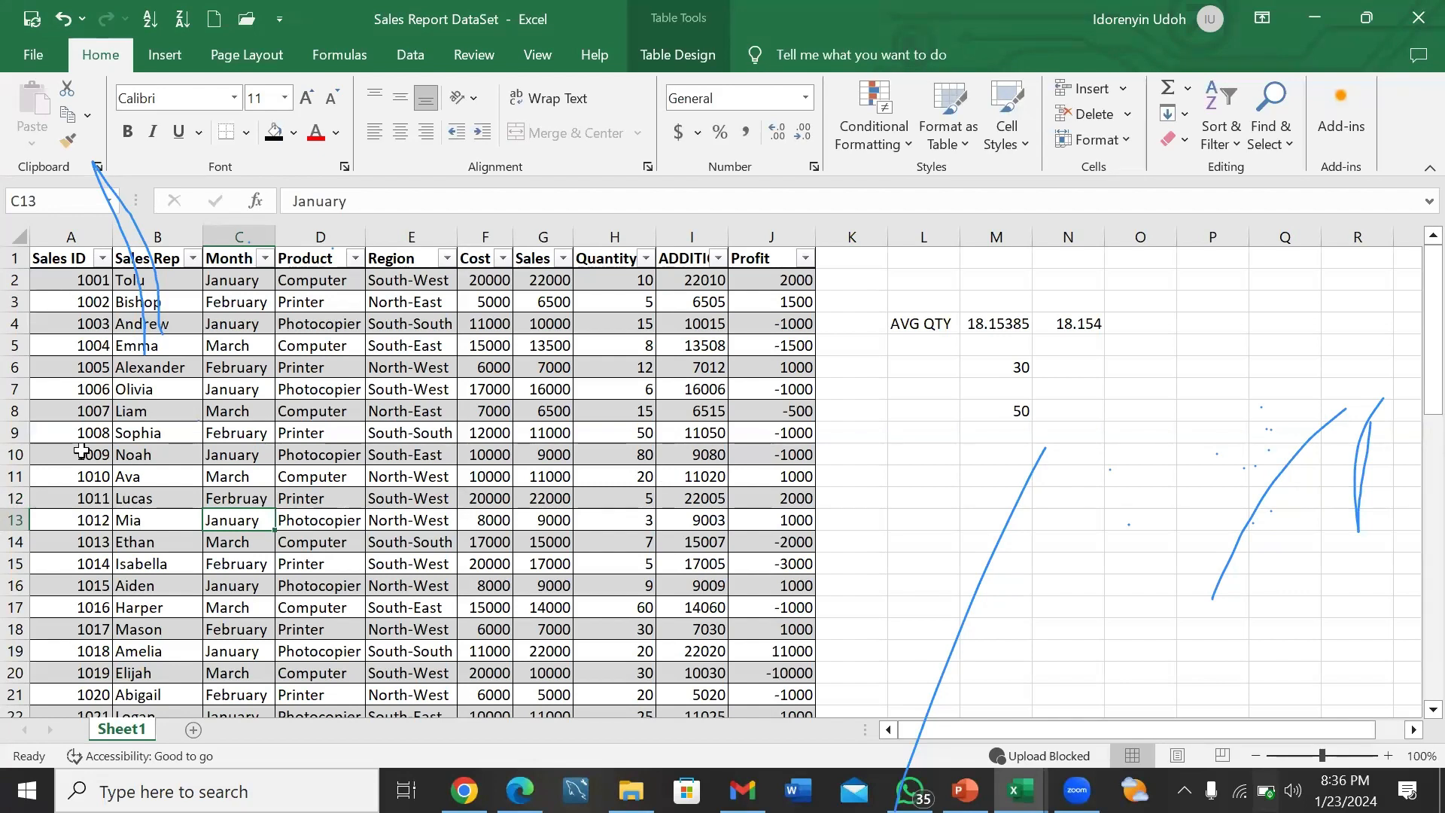
# - Filter the Month column to show only the records with the misspelled value "Ferbruay"
pyautogui.scroll(-3, 81, 449)
pyautogui.scroll(3, 82, 450)
pyautogui.click(264, 256)
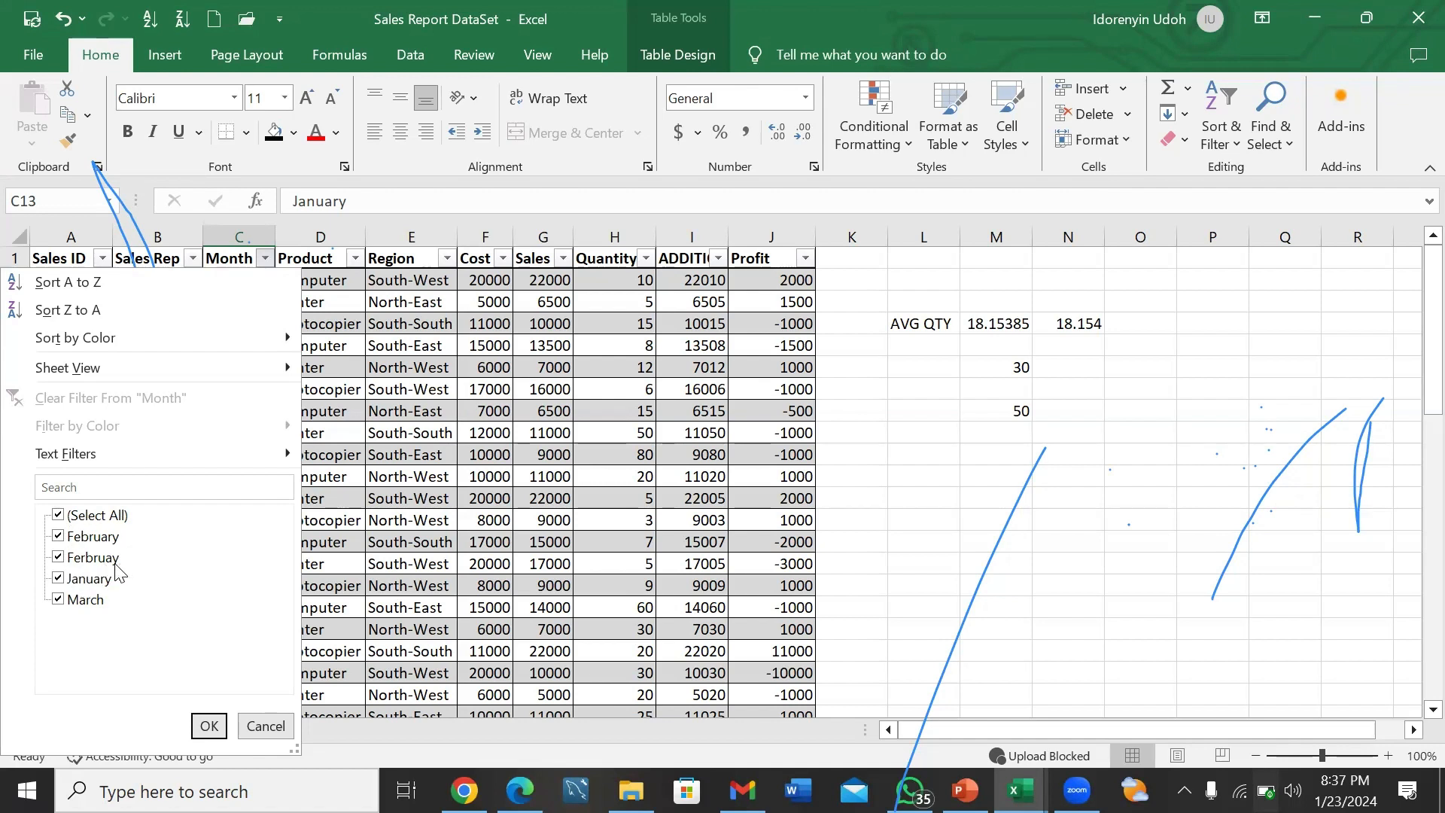
pyautogui.click(60, 517)
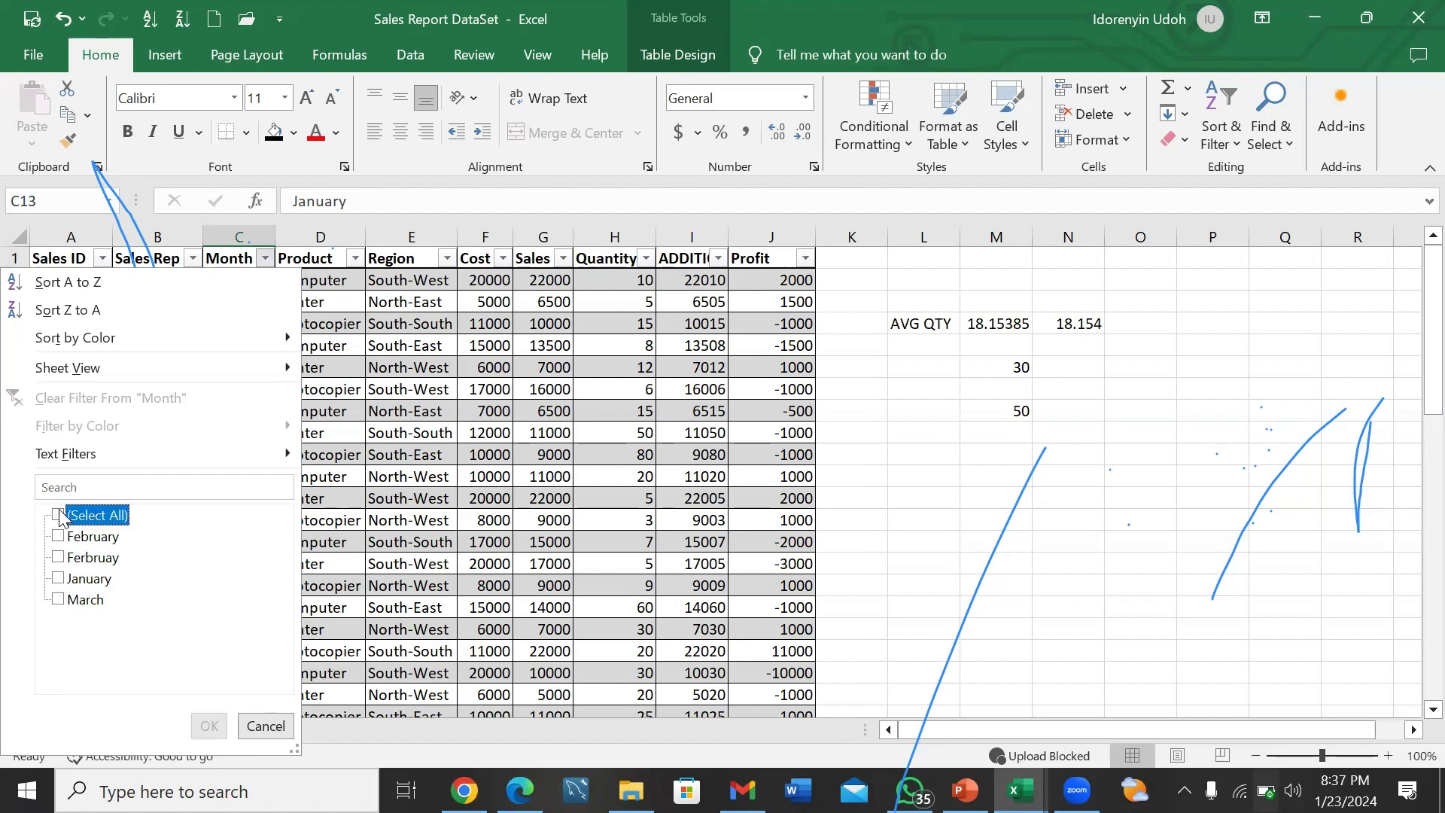
pyautogui.click(65, 558)
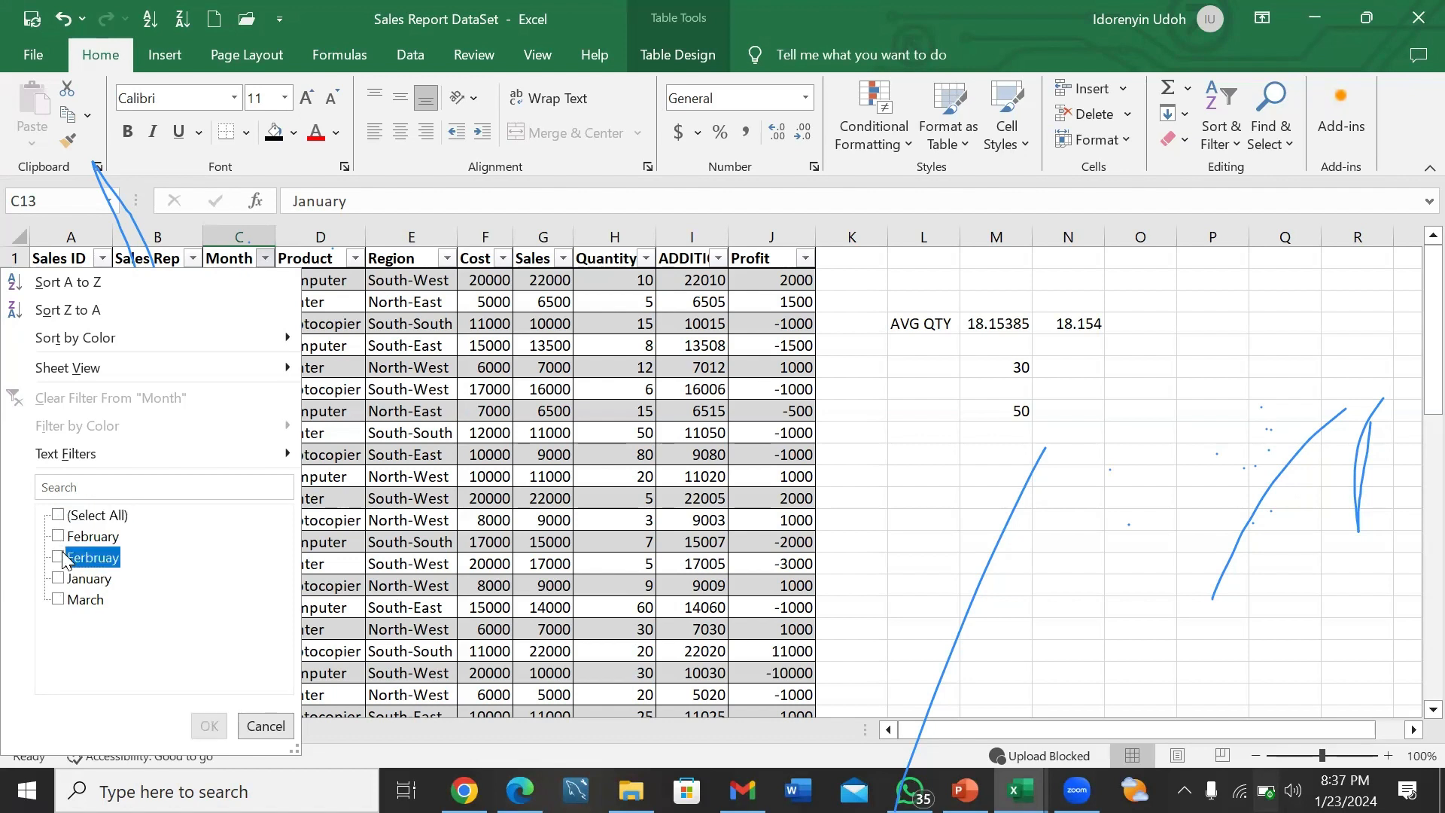
pyautogui.click(223, 732)
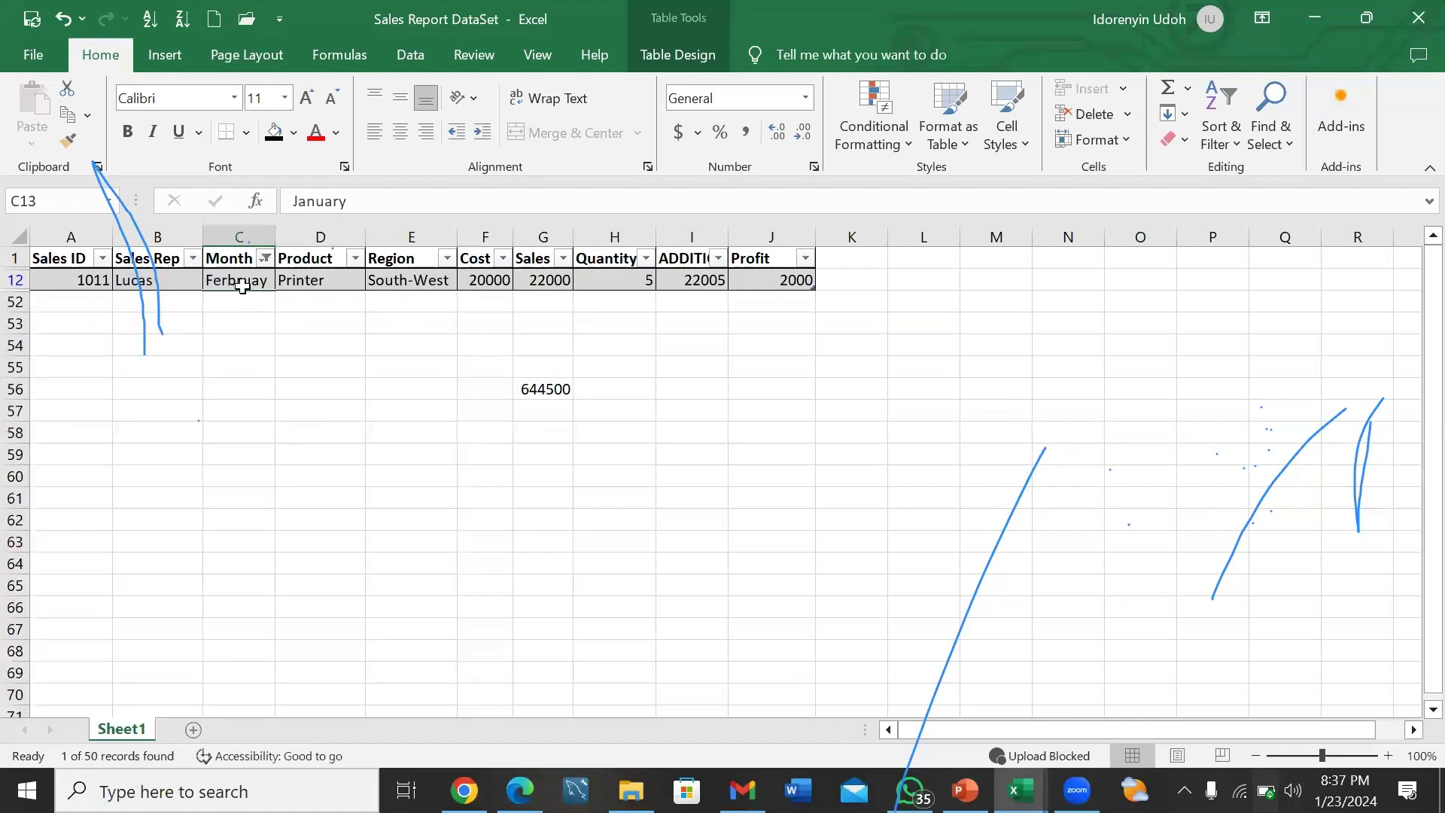
# - Correct the misspelled month in cell C12 to "February"
pyautogui.click(241, 284)
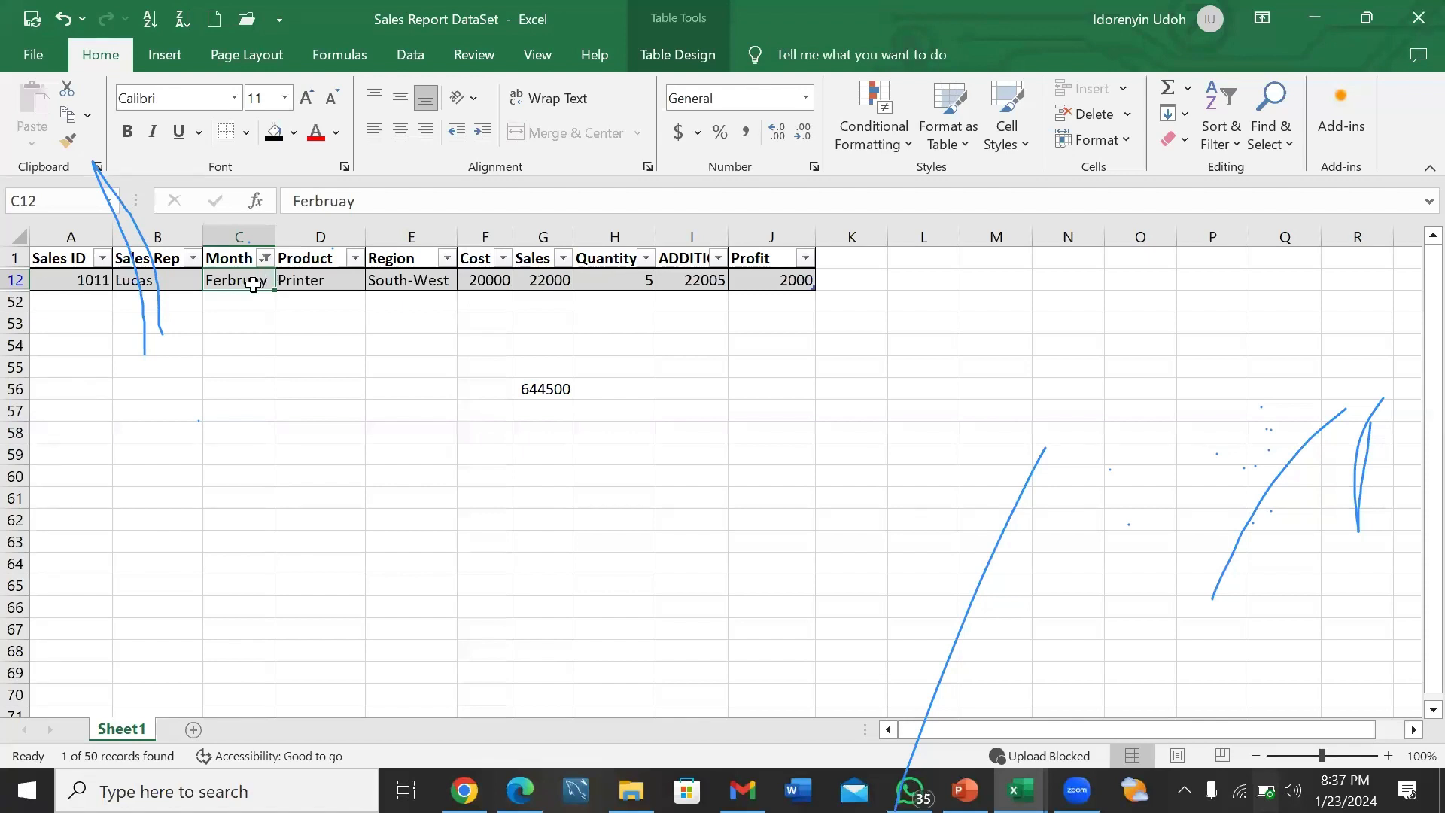
pyautogui.write('February')
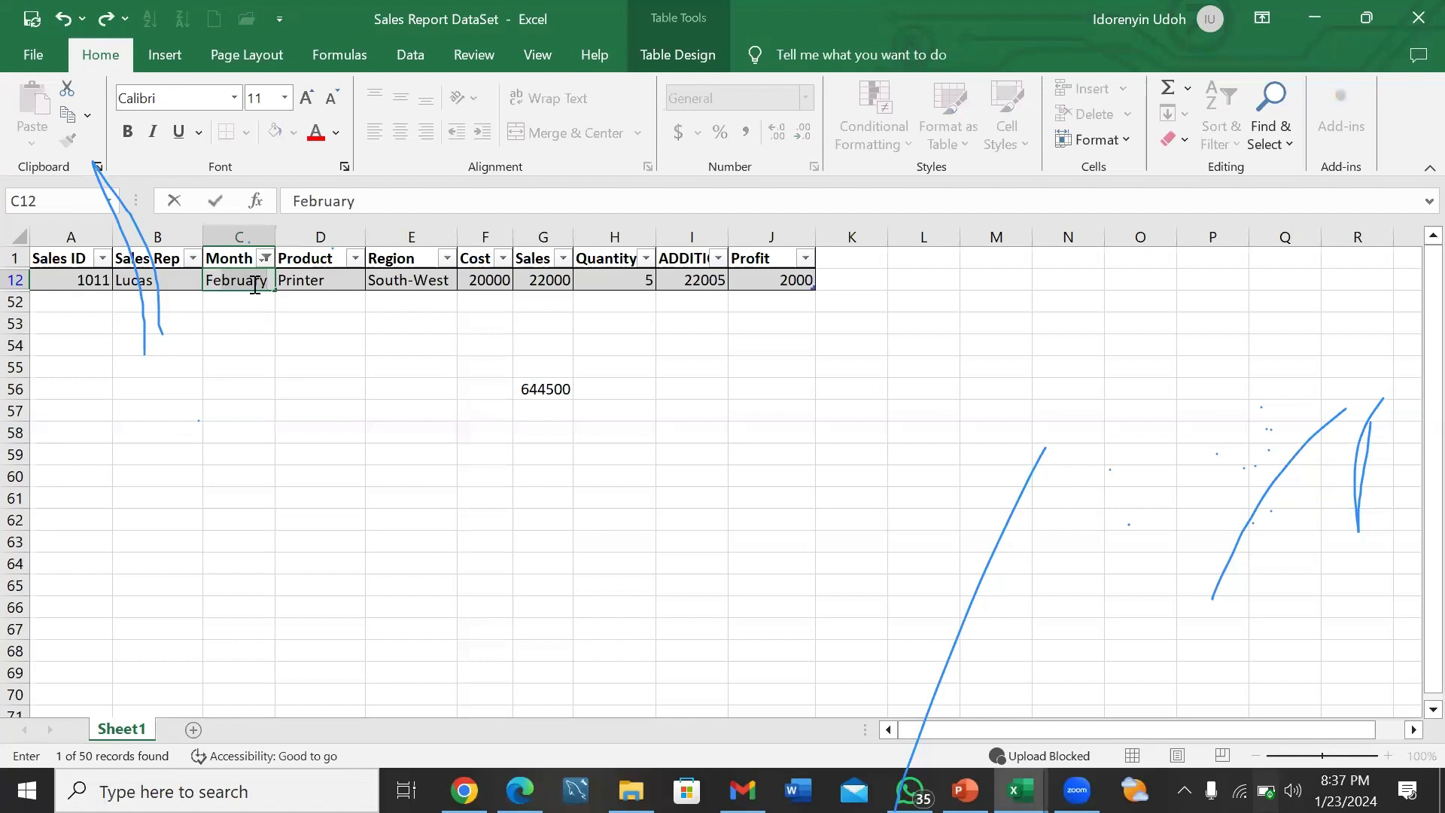
pyautogui.click(350, 199)
pyautogui.click(323, 202)
pyautogui.press('Delete')
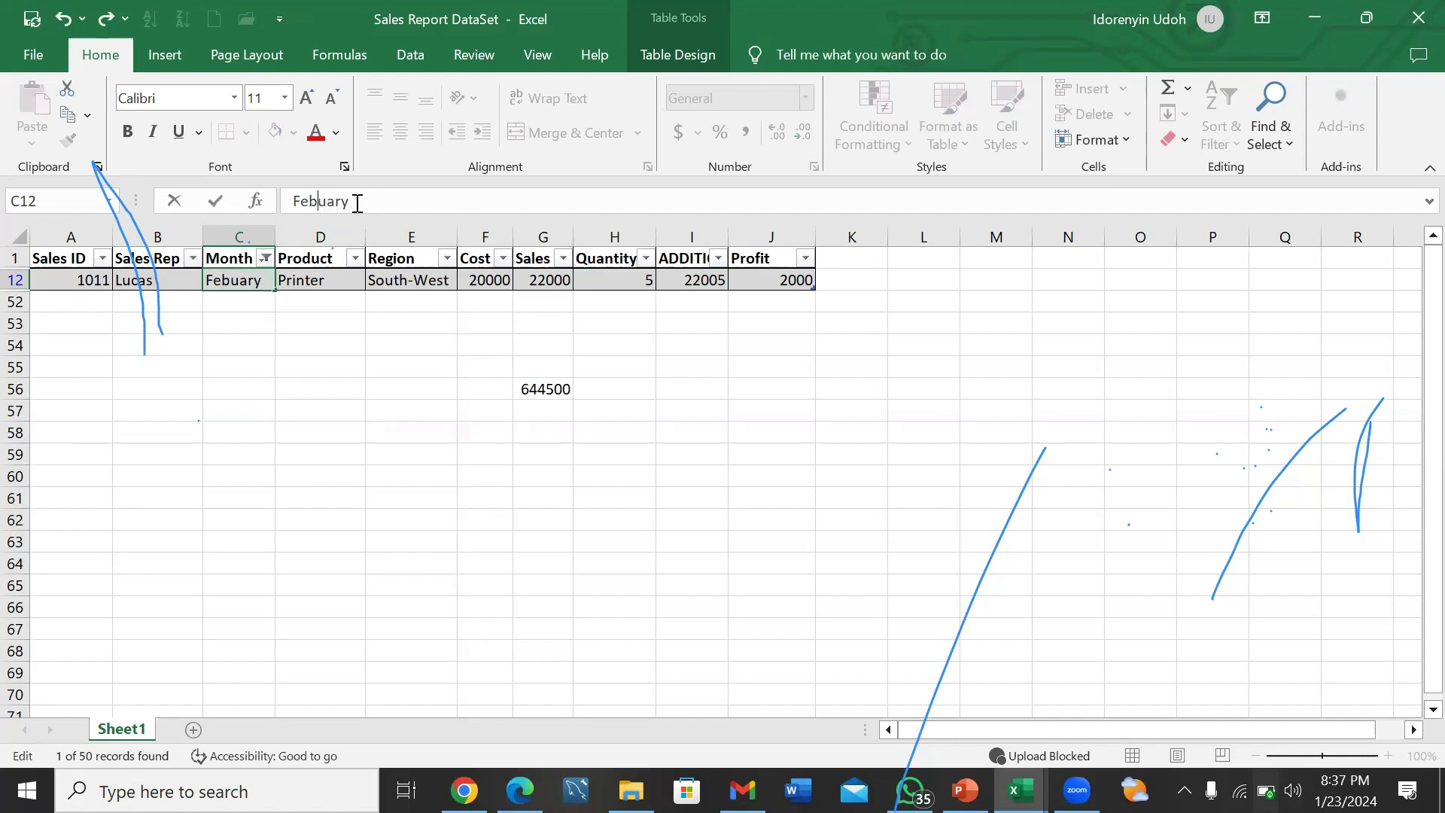
pyautogui.press('BackSpace')
pyautogui.press('BackSpace')
pyautogui.press('BackSpace')
pyautogui.press('BackSpace')
pyautogui.press('BackSpace')
pyautogui.press('BackSpace')
pyautogui.press('BackSpace')
pyautogui.write('February')
pyautogui.press('Return')
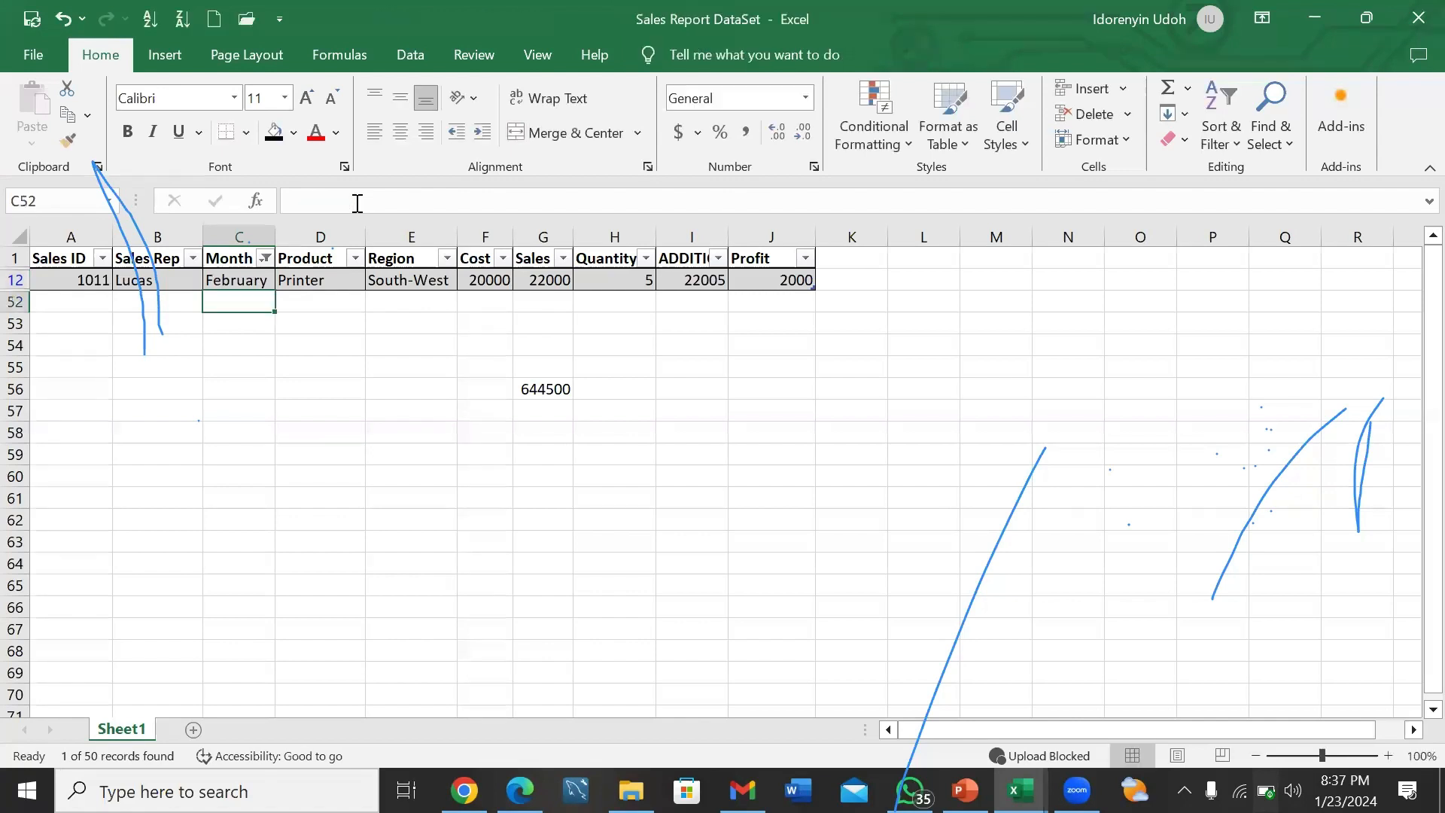
# - Reselect every value in the Month filter so that all records of the table are shown
pyautogui.click(265, 258)
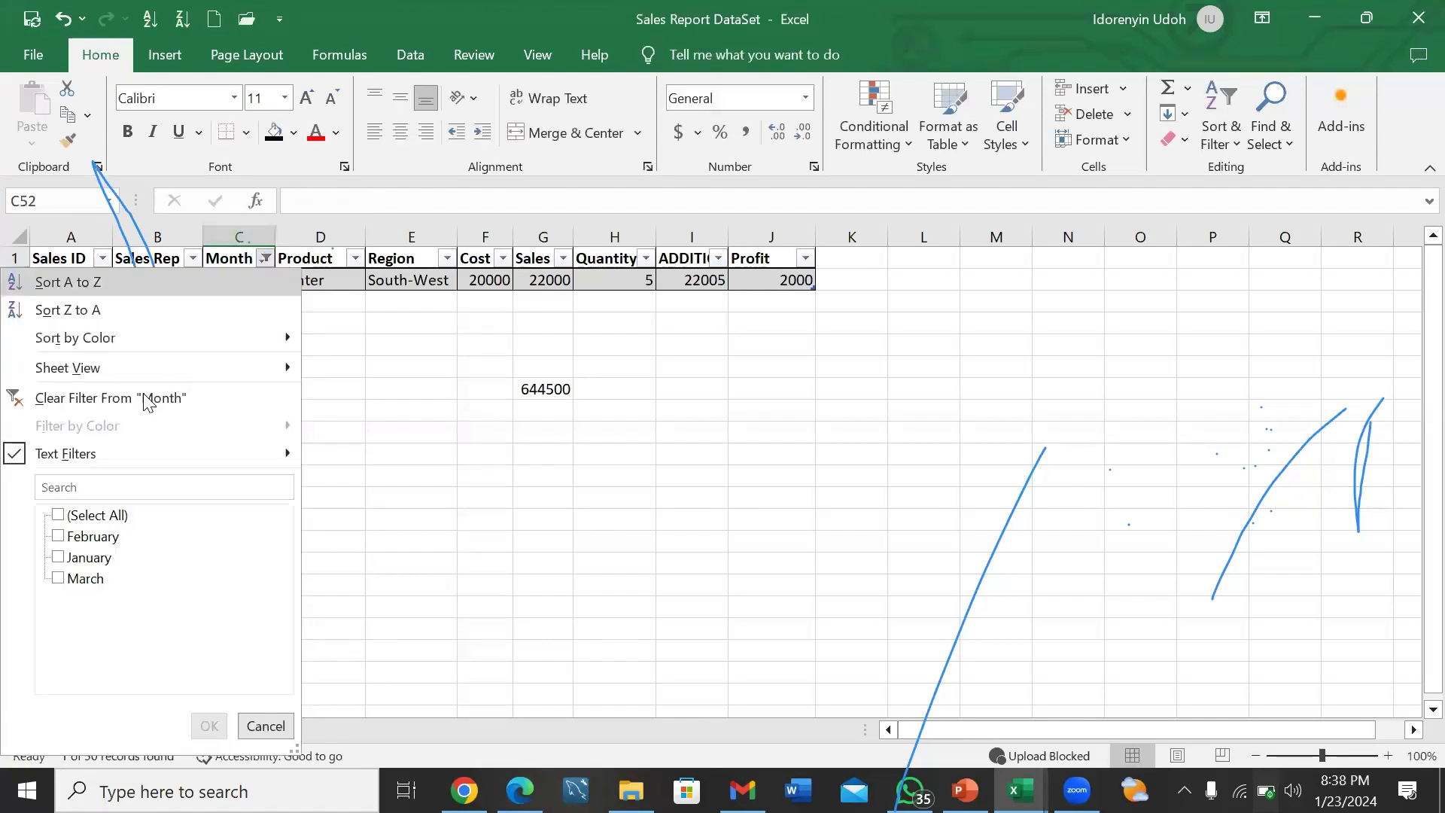
pyautogui.click(58, 516)
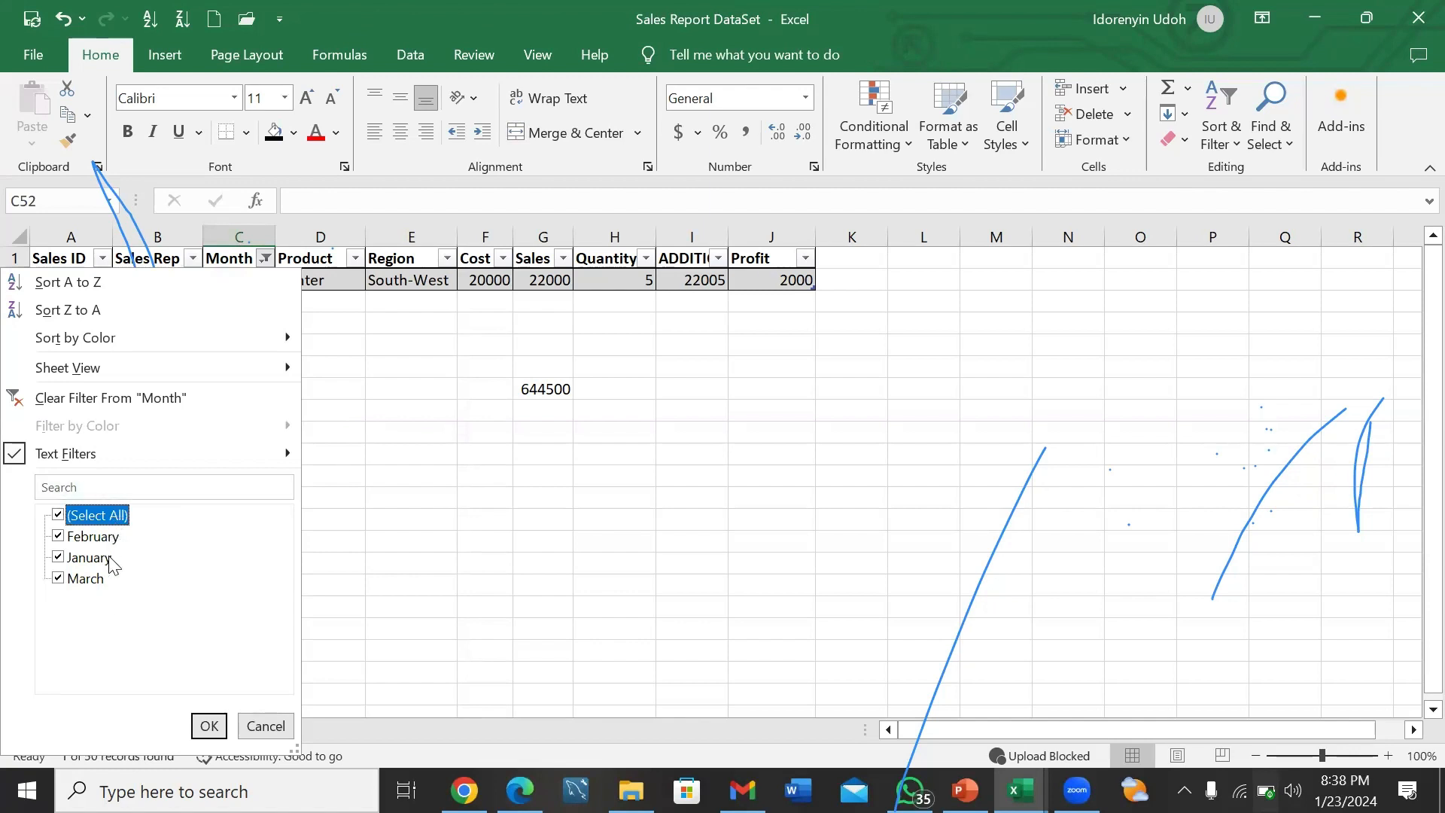
pyautogui.click(209, 726)
pyautogui.click(209, 725)
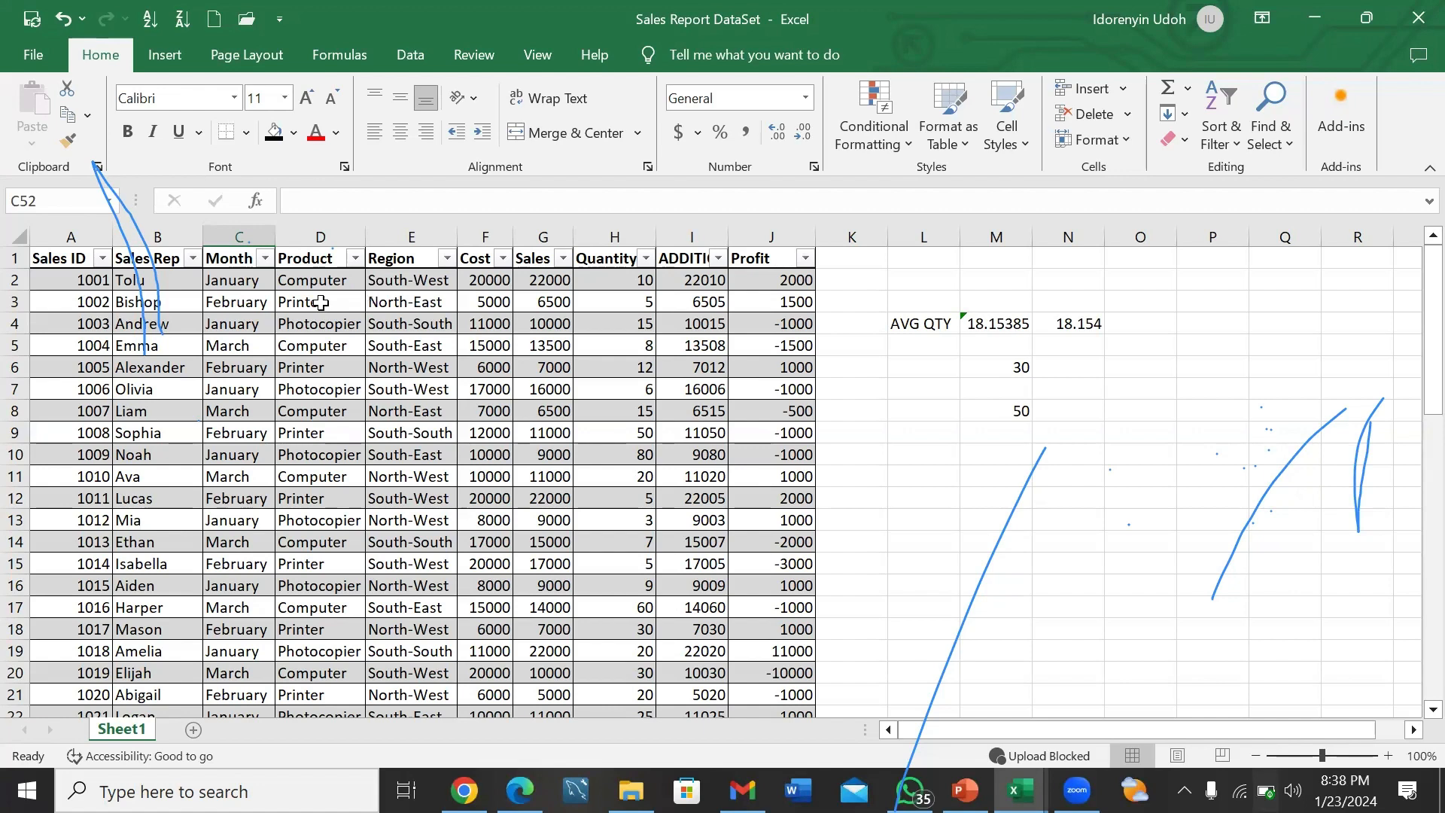
pyautogui.click(1151, 286)
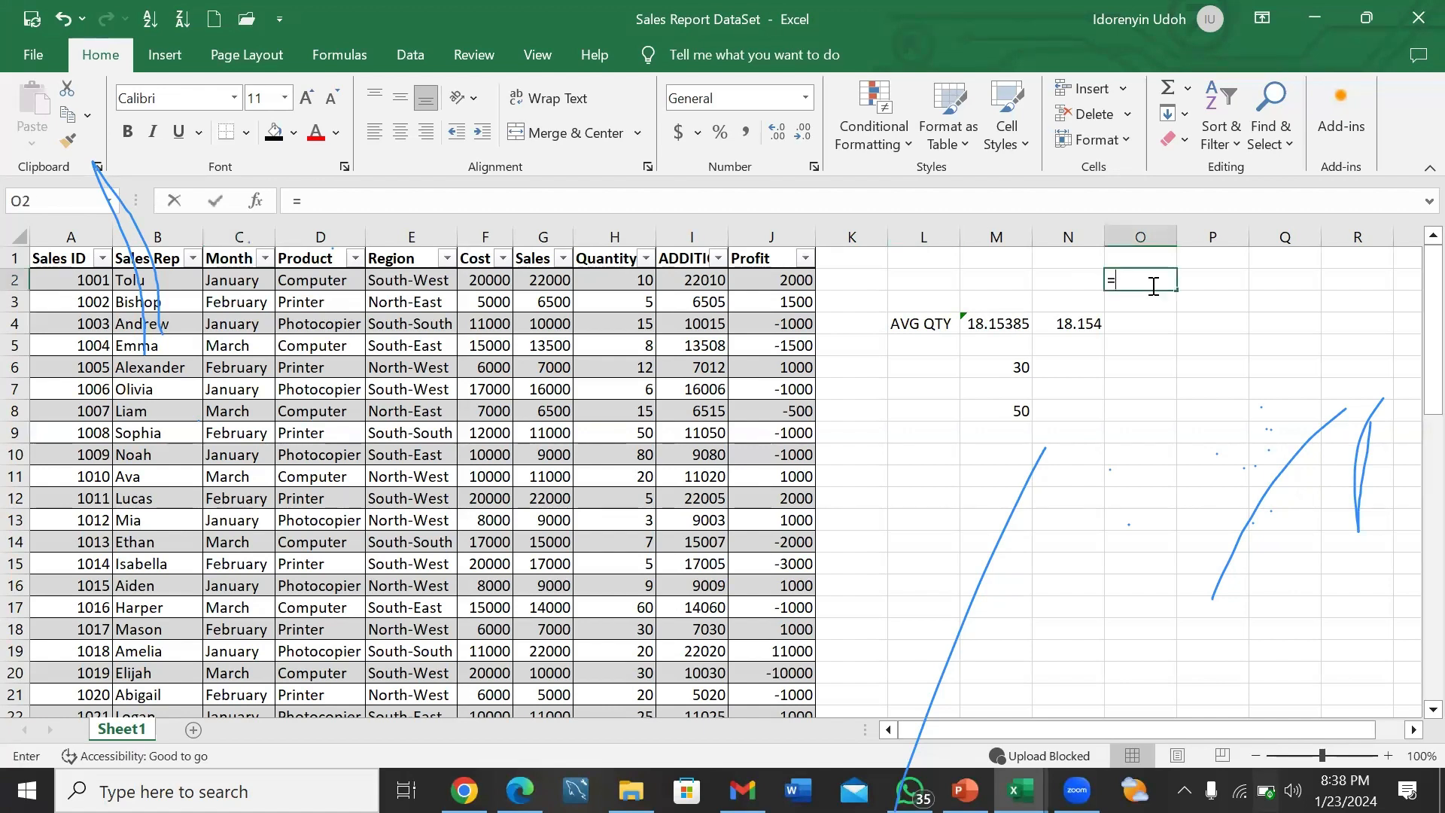
pyautogui.write('=trim')
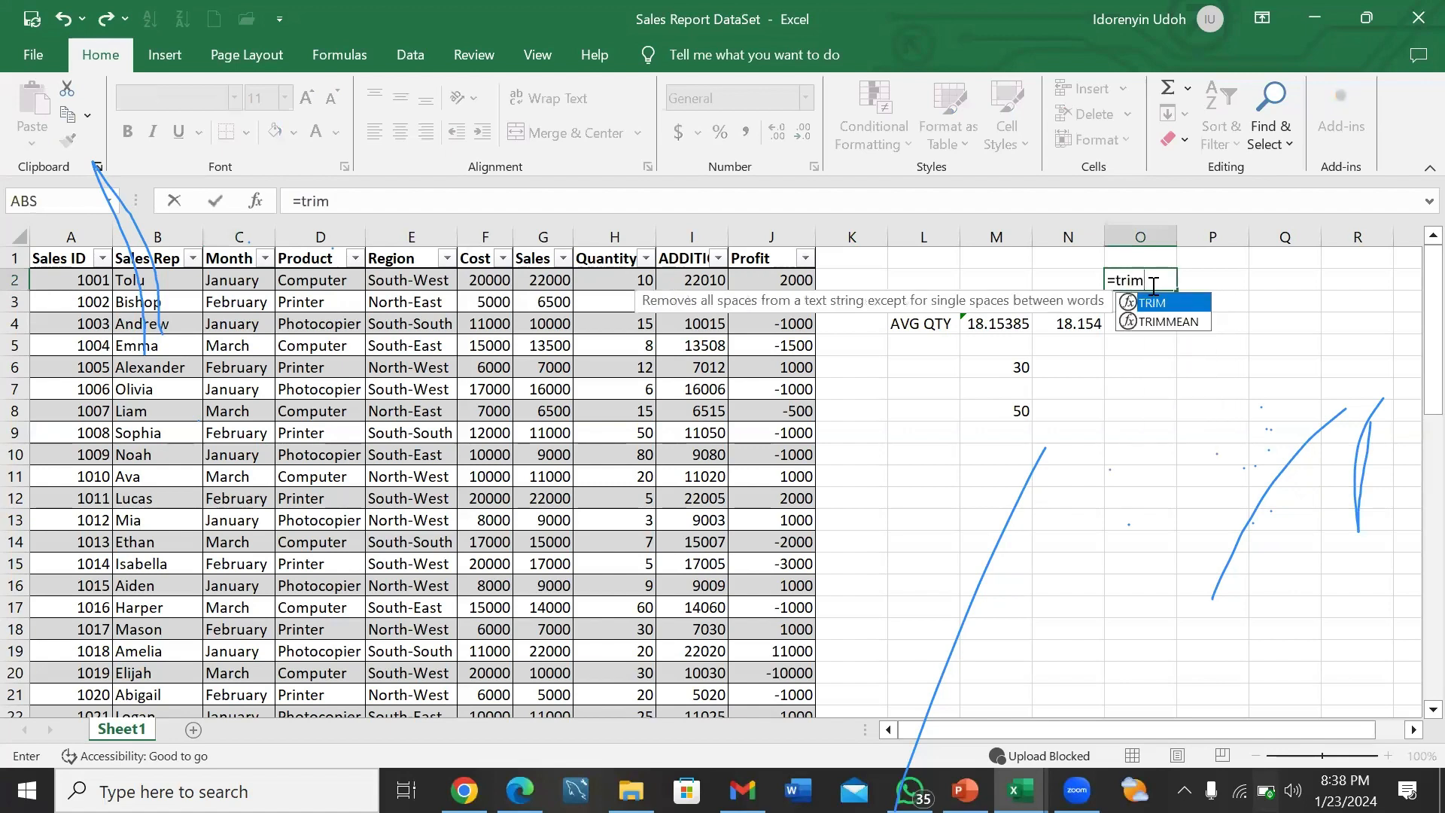
pyautogui.write('(E:E')
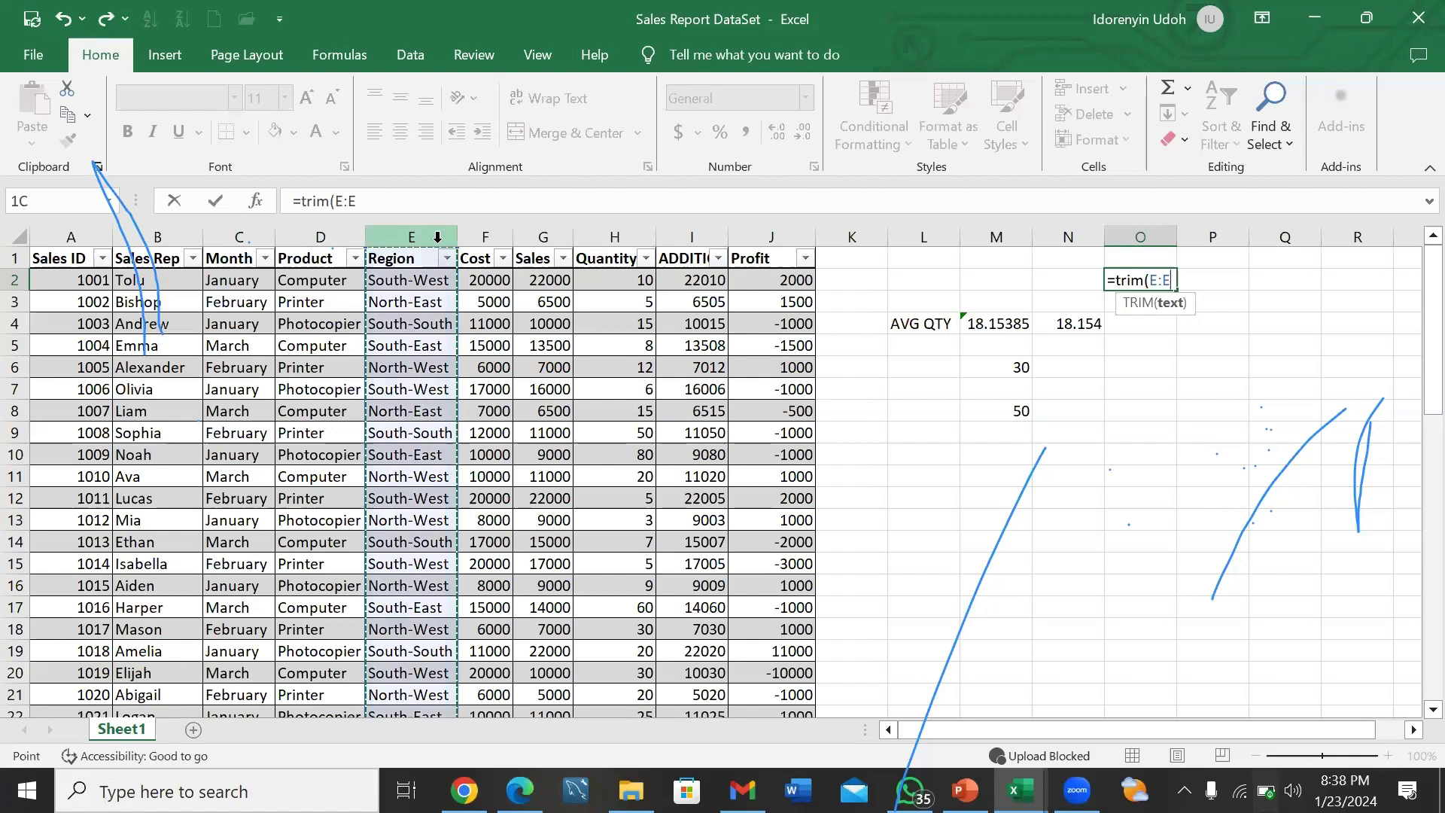
pyautogui.click(437, 237)
pyautogui.click(430, 286)
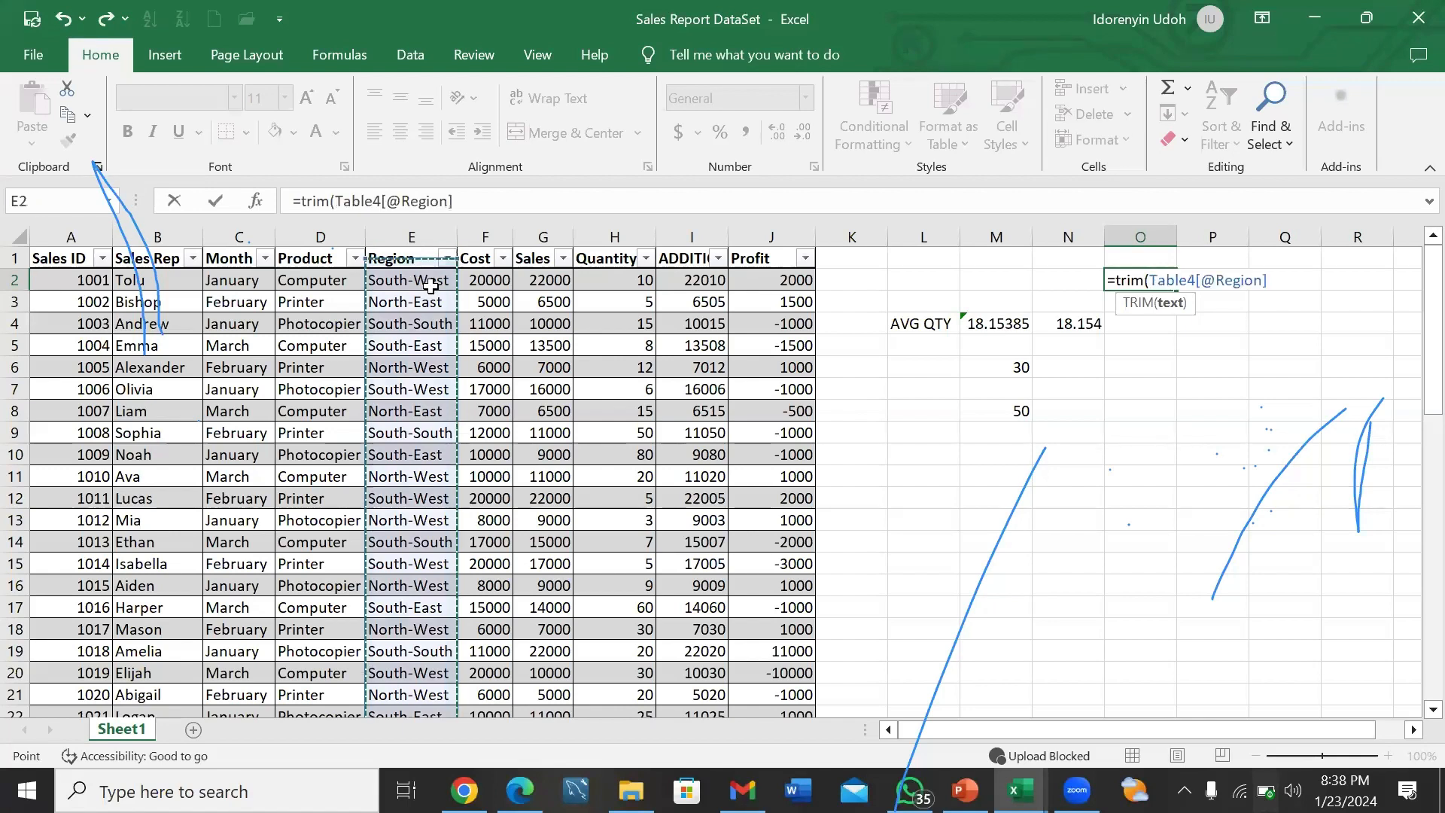
pyautogui.press('Return')
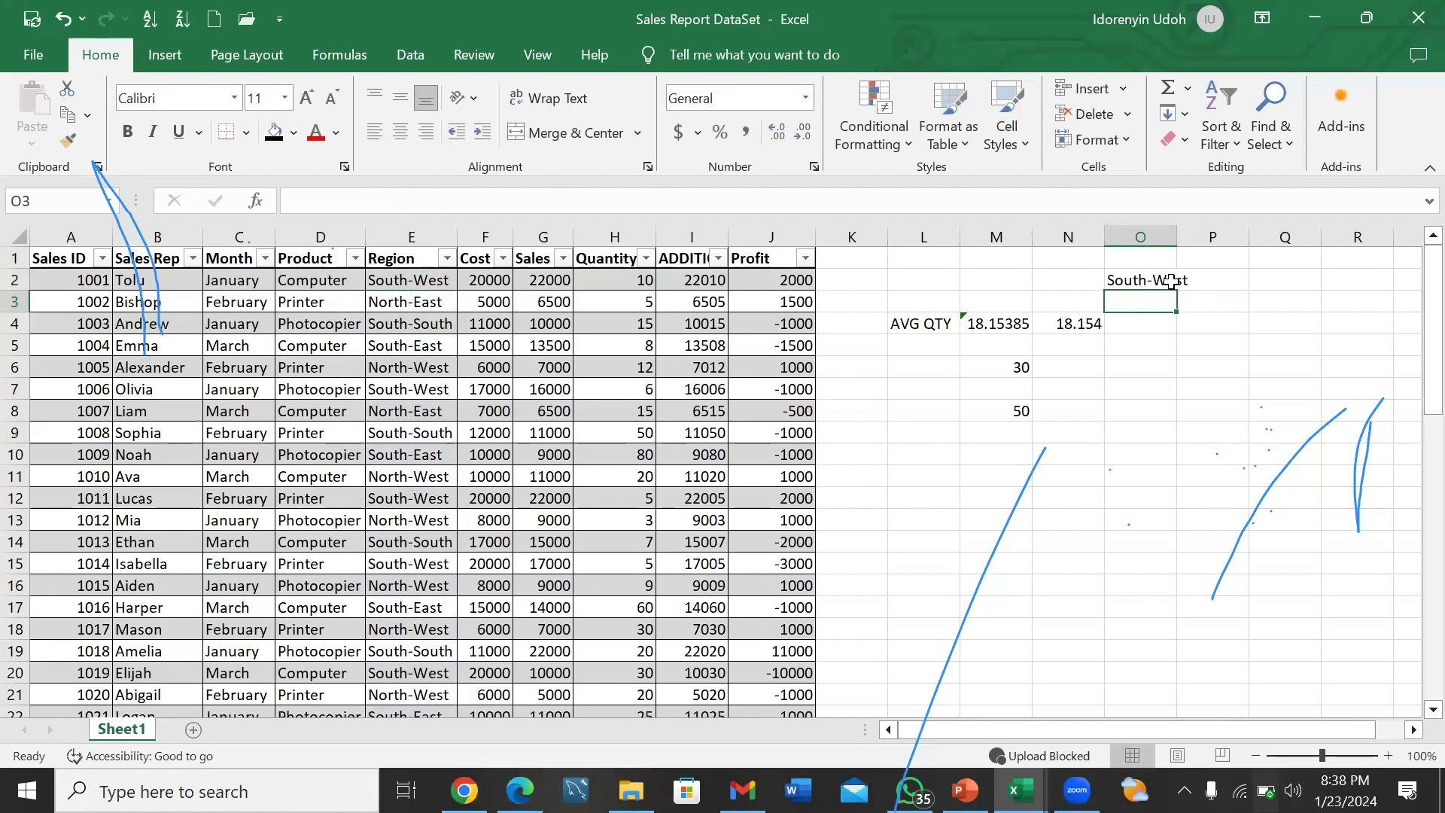
# - Fill the TRIM formula from O2 down to O51, the table's last record, and return to the first rows
pyautogui.press('Up')
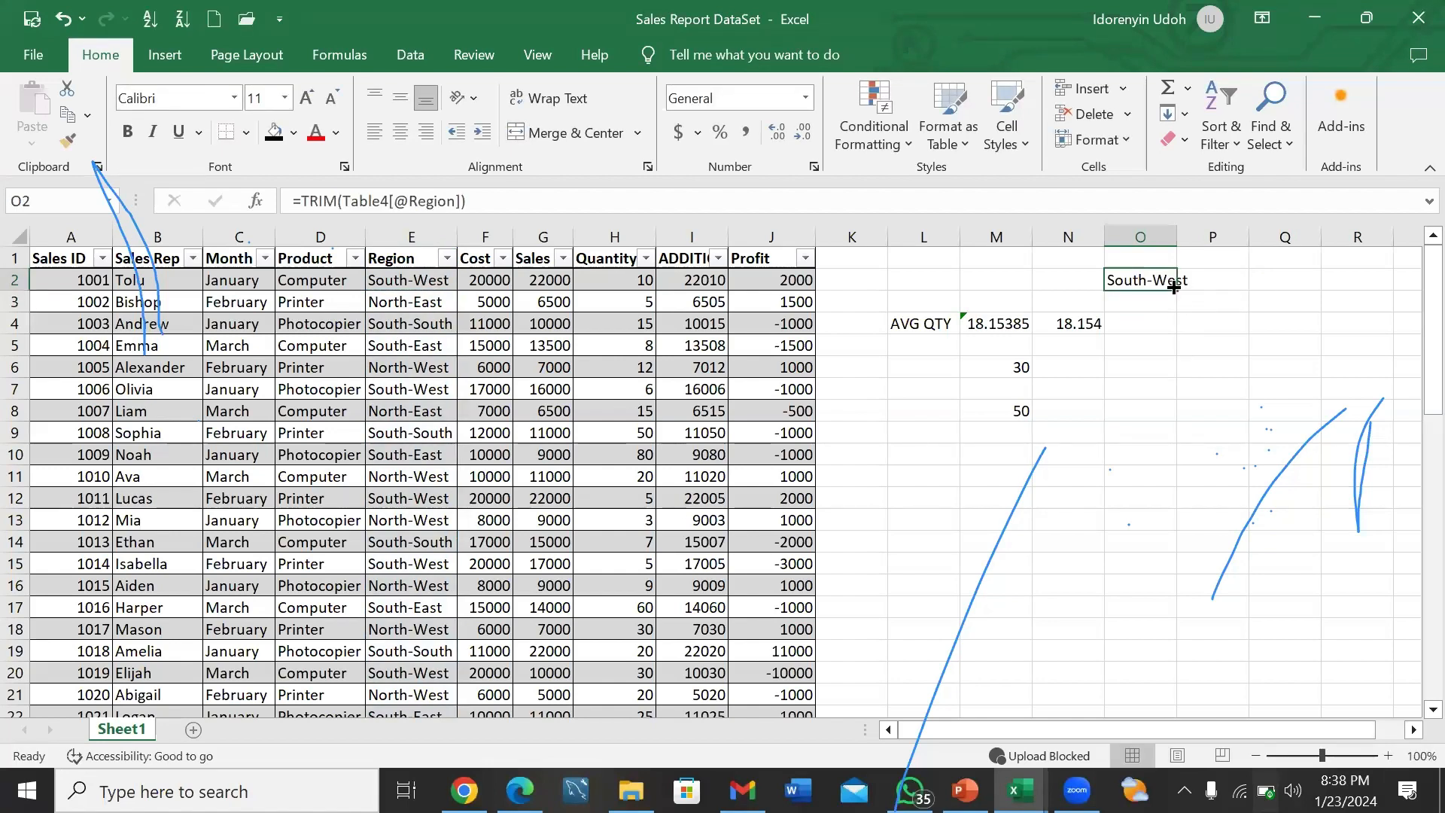
pyautogui.moveTo(1176, 290)
pyautogui.mouseDown()
pyautogui.moveTo(1176, 367)
pyautogui.moveTo(1176, 291)
pyautogui.mouseUp()
pyautogui.click(1176, 290)
pyautogui.click(1177, 291)
pyautogui.moveTo(1178, 284); pyautogui.dragTo(1165, 600)
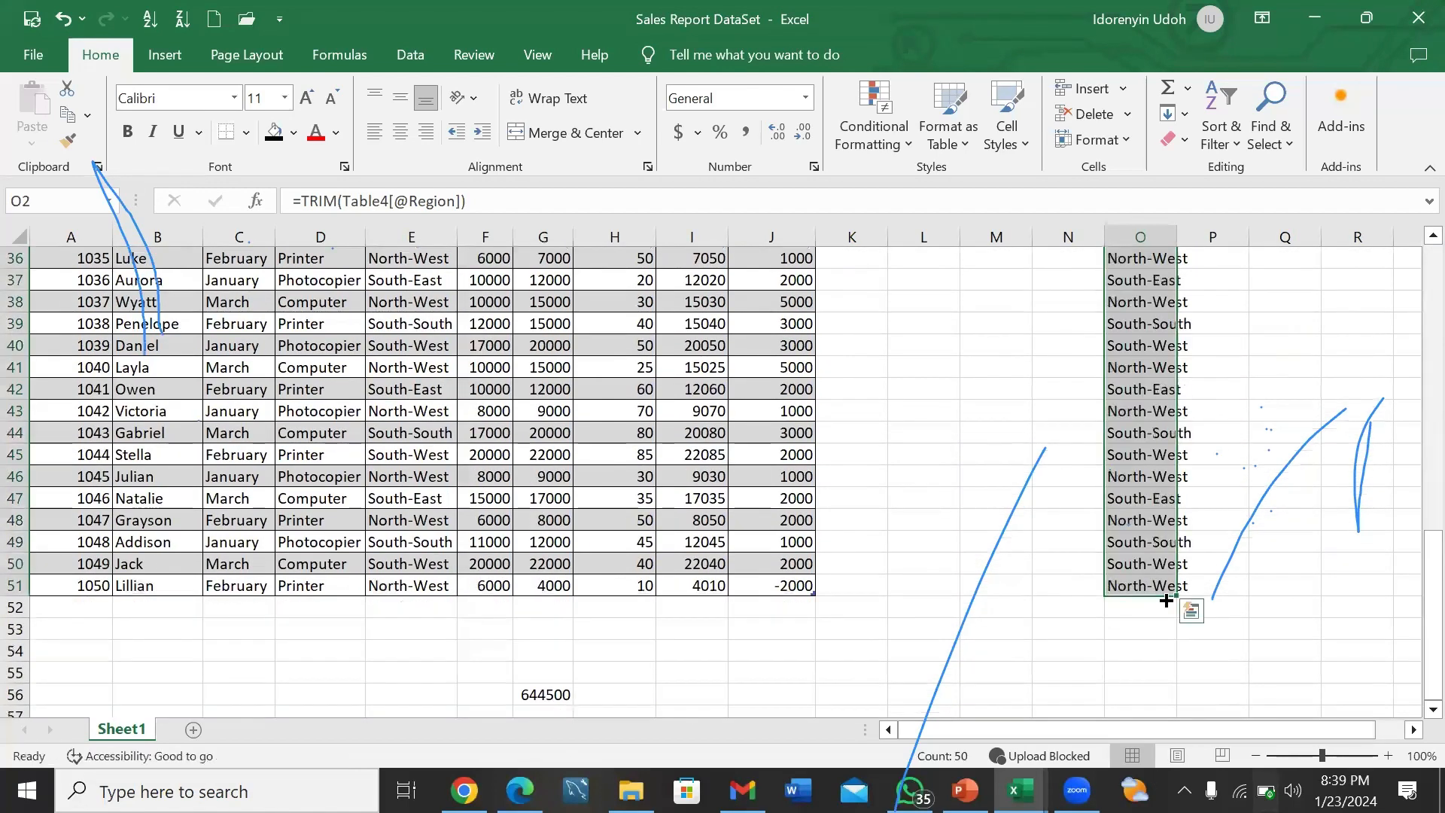
pyautogui.scroll(12, 1165, 598)
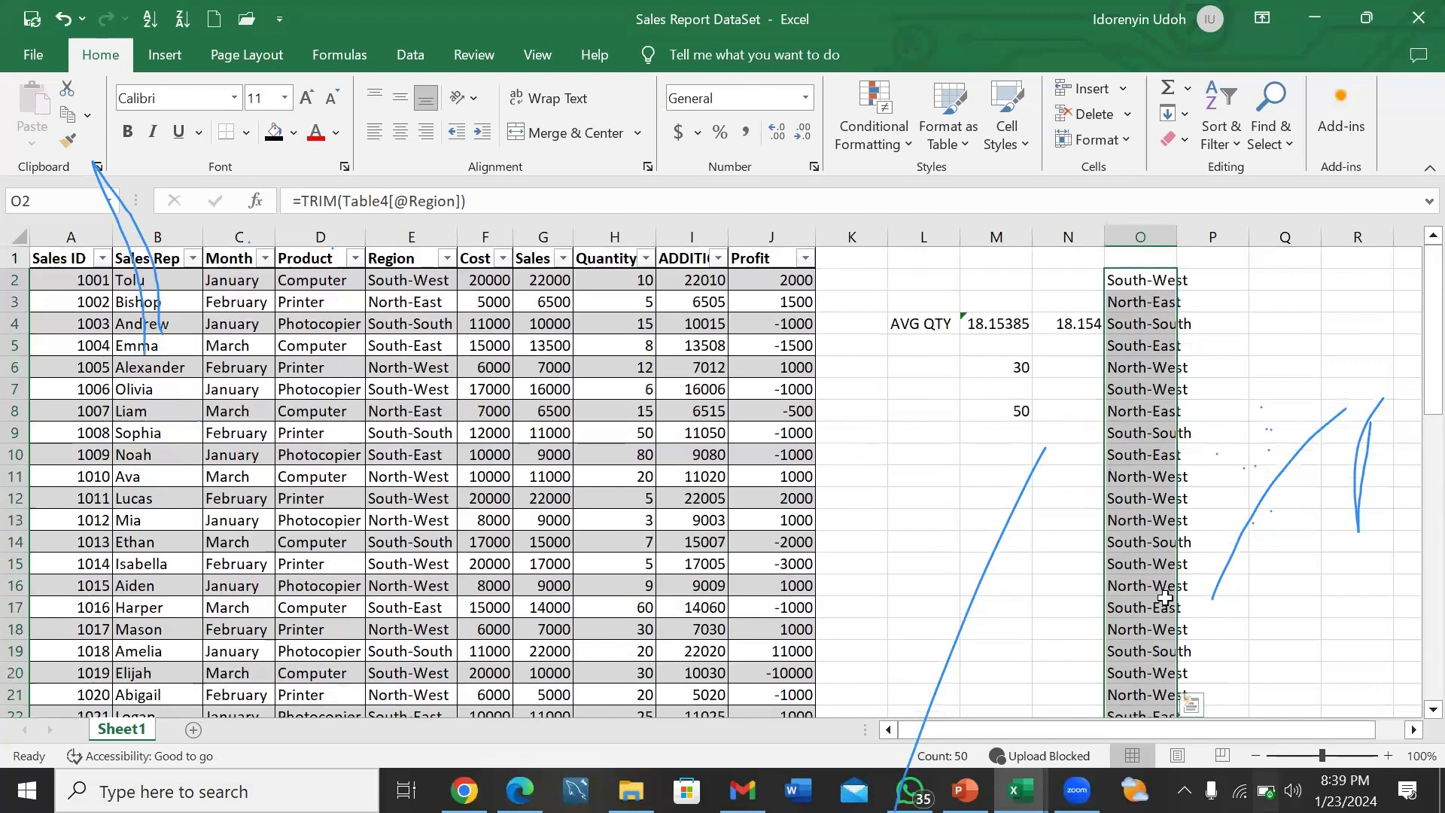
pyautogui.click(1019, 504)
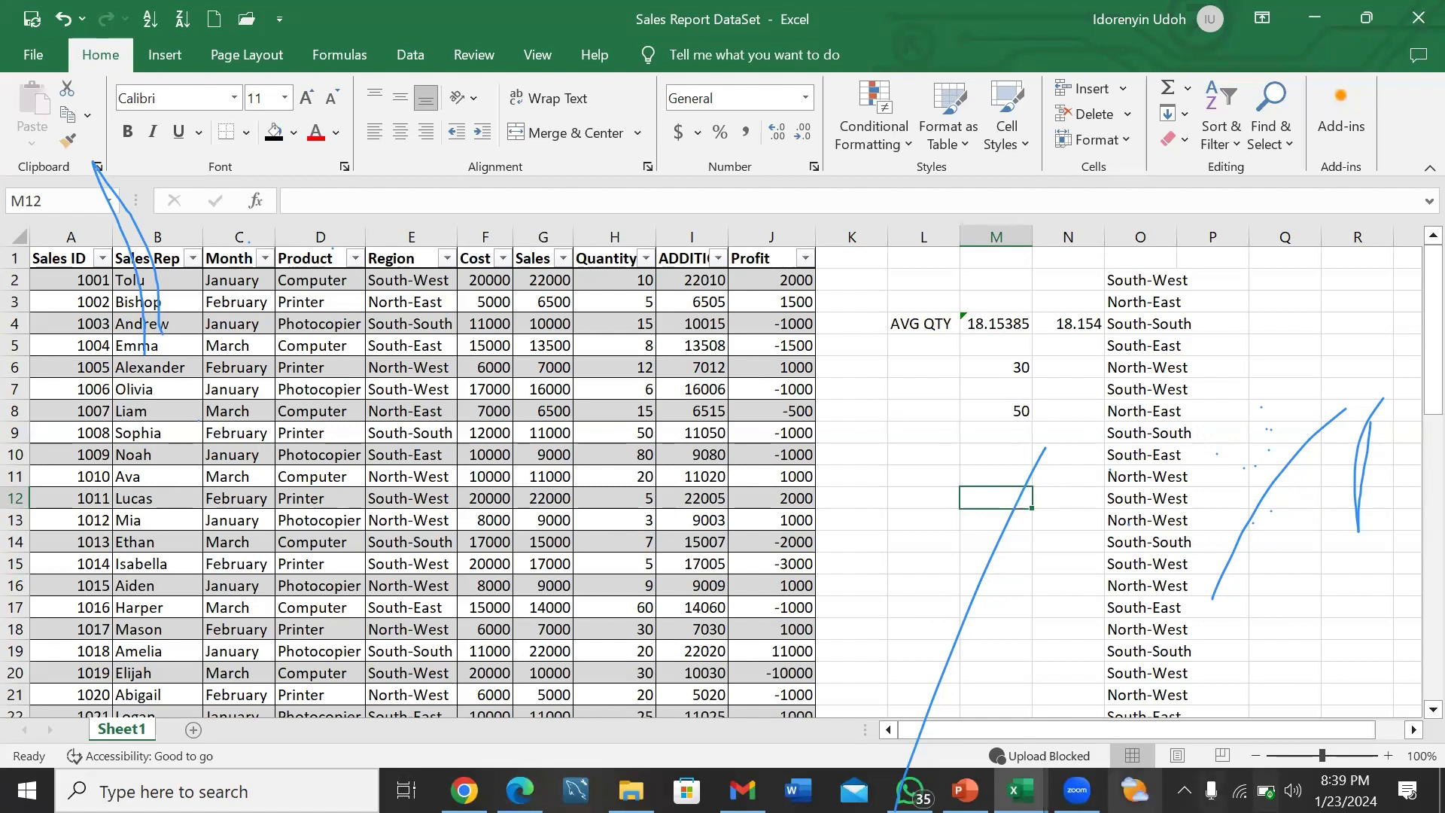
# - Switch to PowerPoint to view the "Working With Your Data" slide, and return to Excel at the first Profit cell, J2
pyautogui.hotkey('alt', 'Tab')
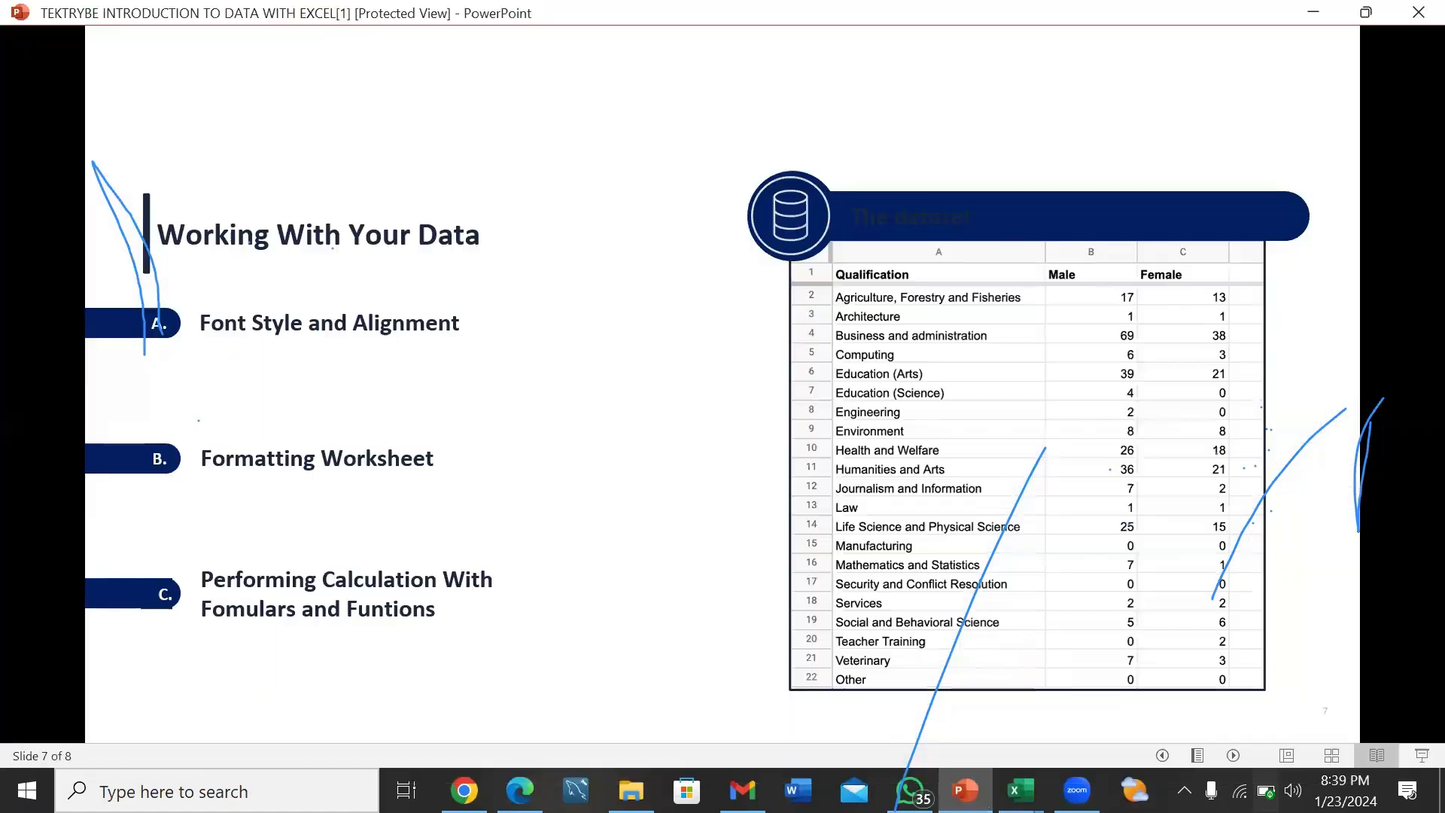
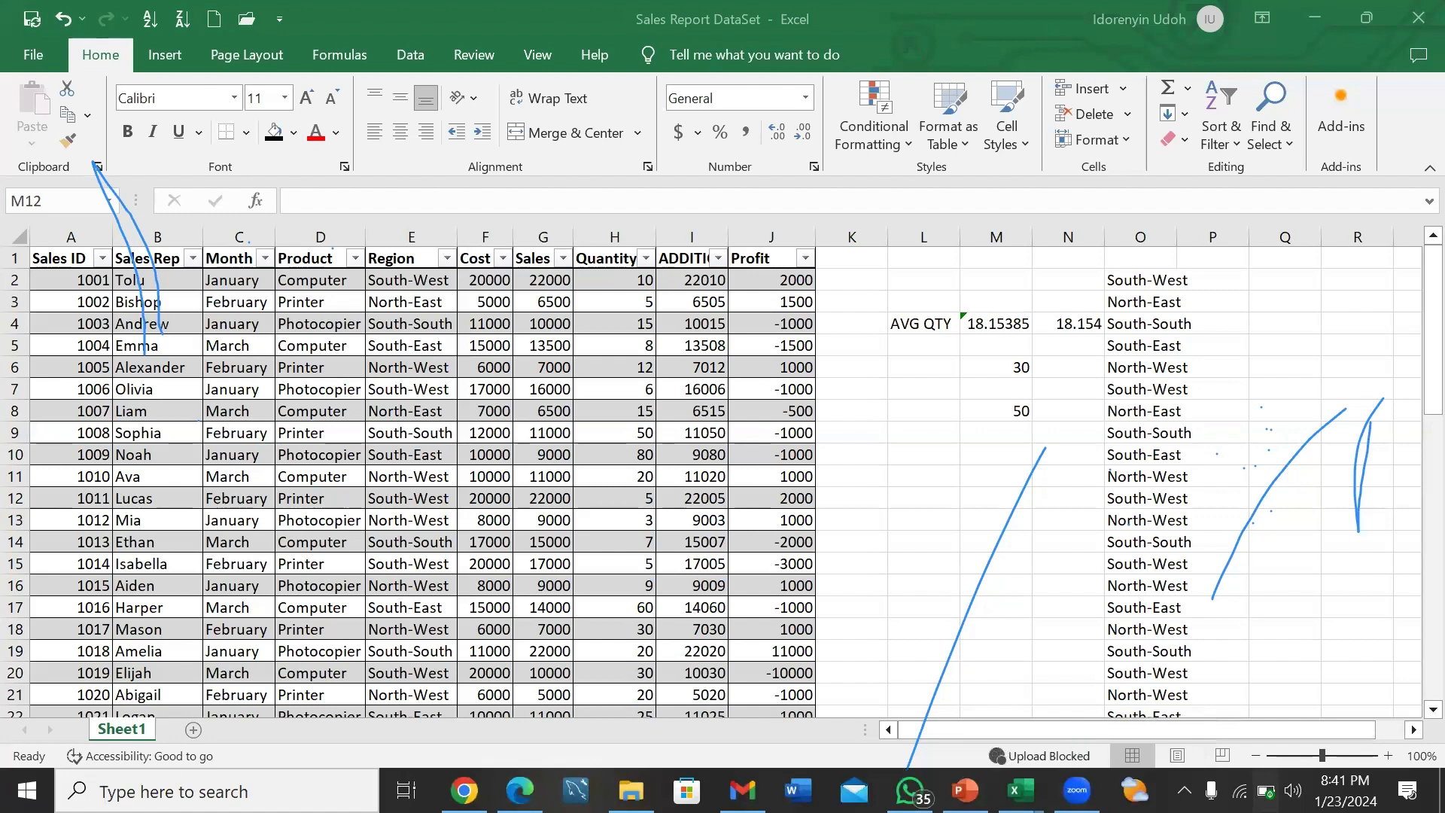
pyautogui.moveTo(1077, 790)
pyautogui.moveTo(1019, 790)
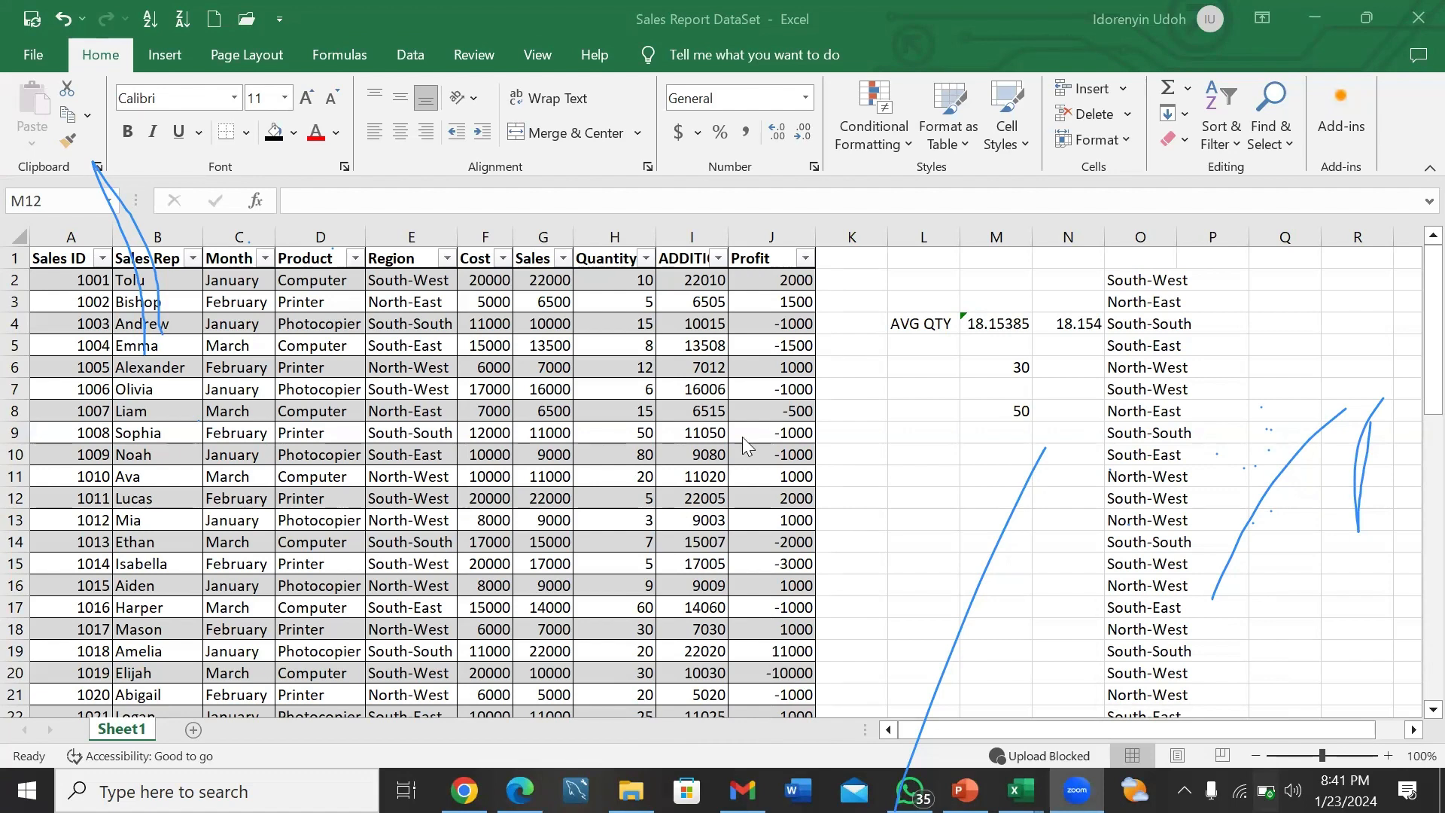
pyautogui.click(772, 279)
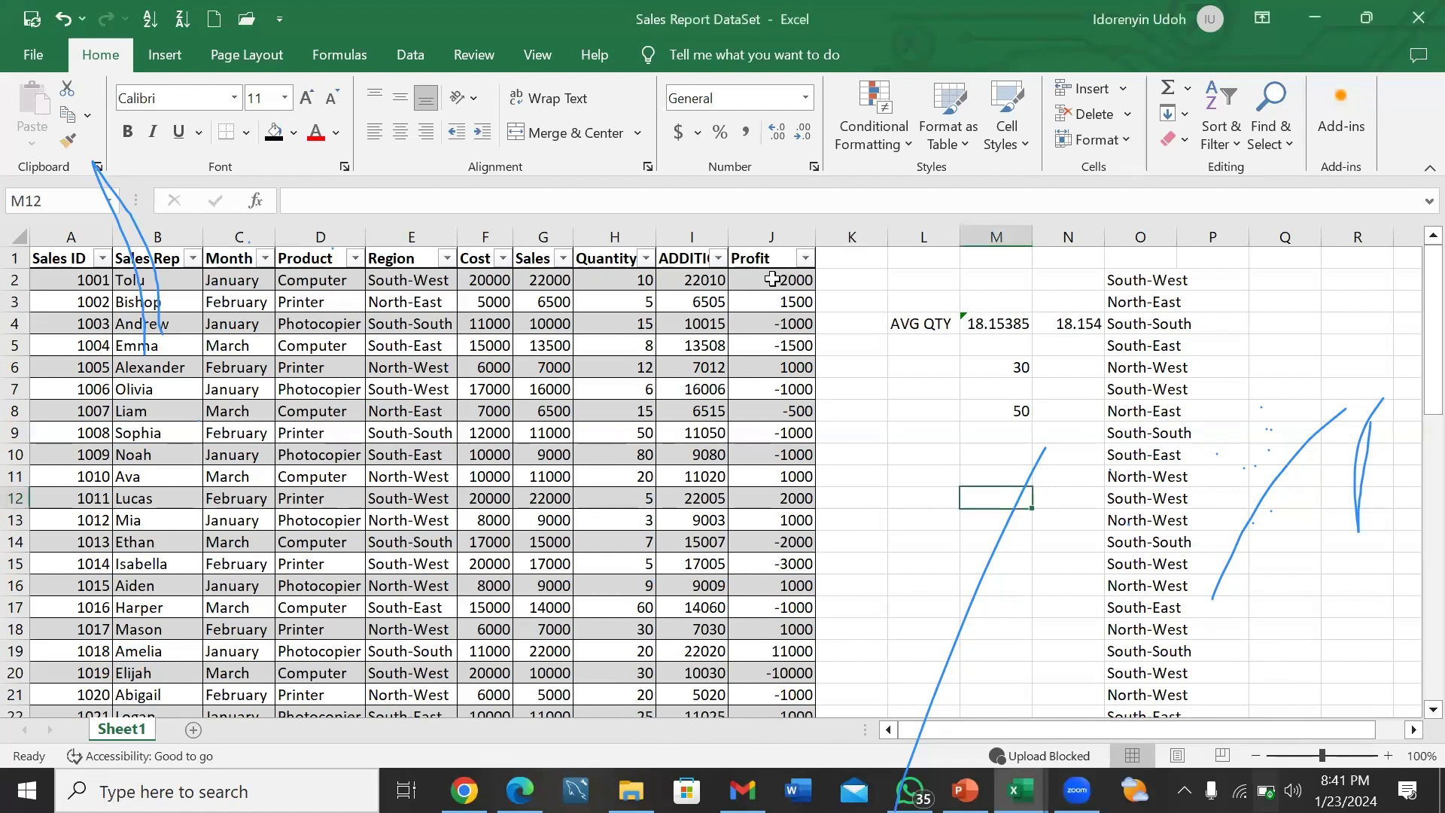
pyautogui.click(772, 278)
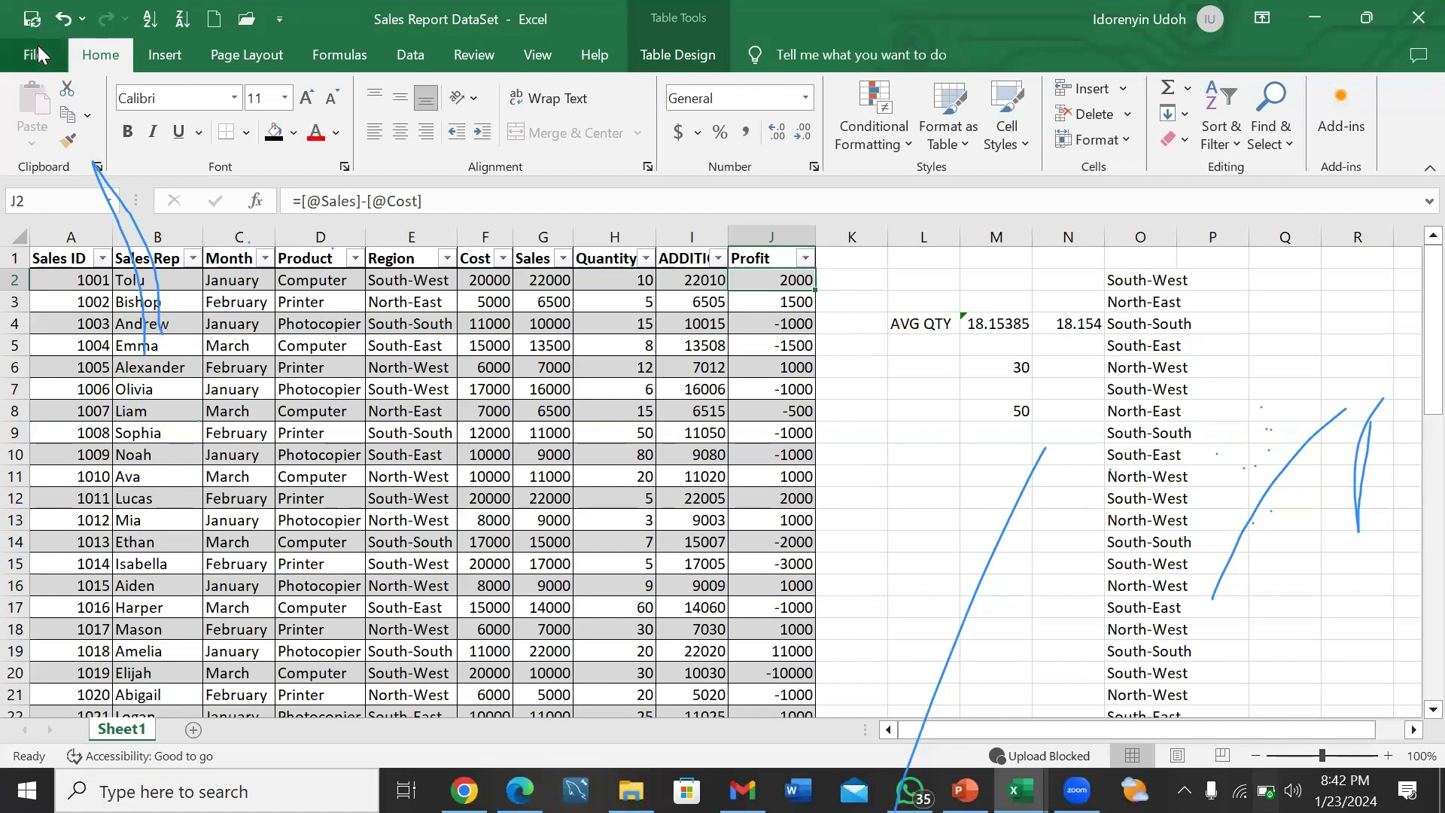
# - Examine the Get Data import sources, including the file, database, Azure and other source options, without importing anything
pyautogui.click(424, 55)
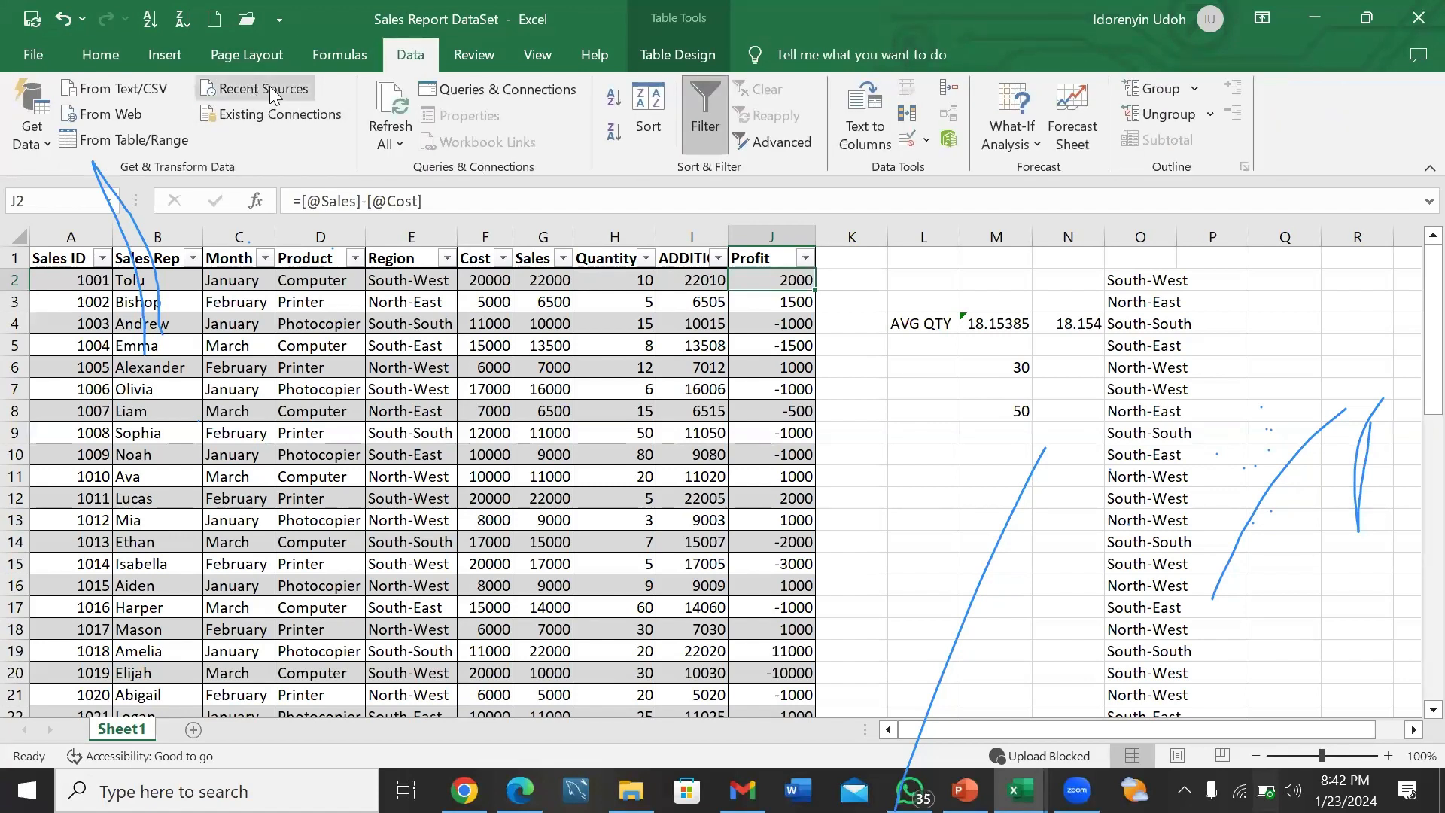
pyautogui.click(44, 140)
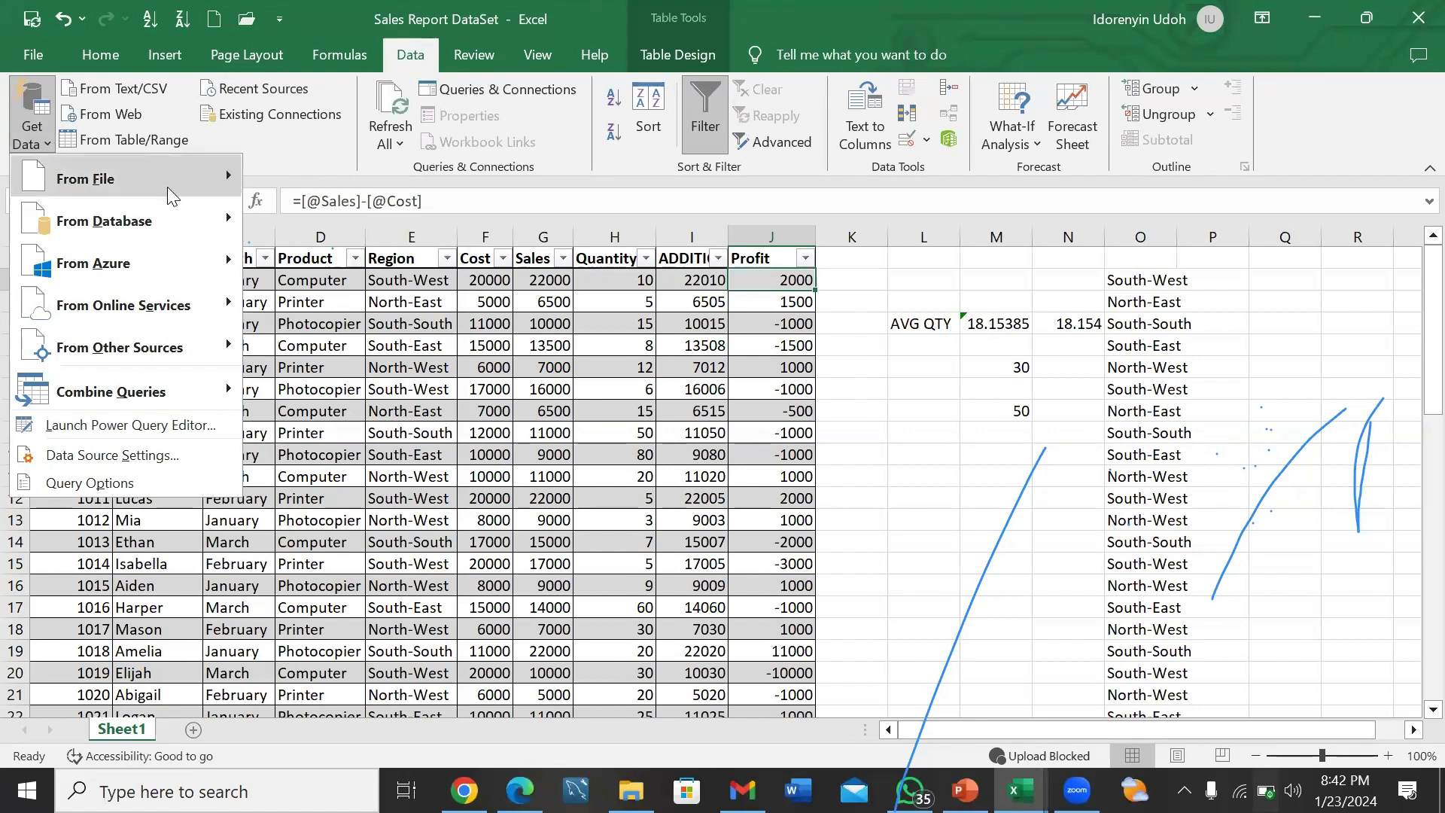
pyautogui.moveTo(217, 172)
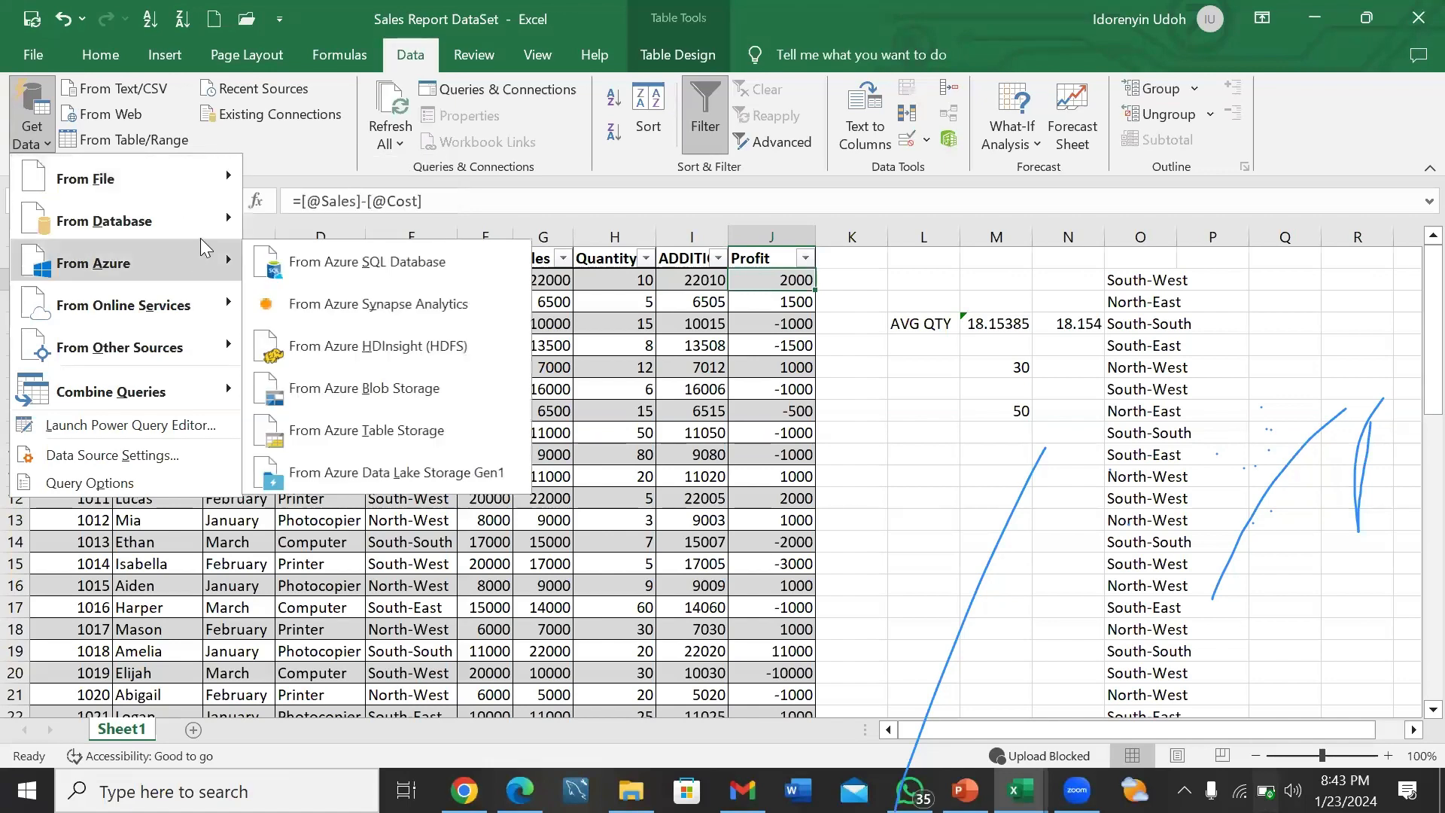
pyautogui.moveTo(215, 219)
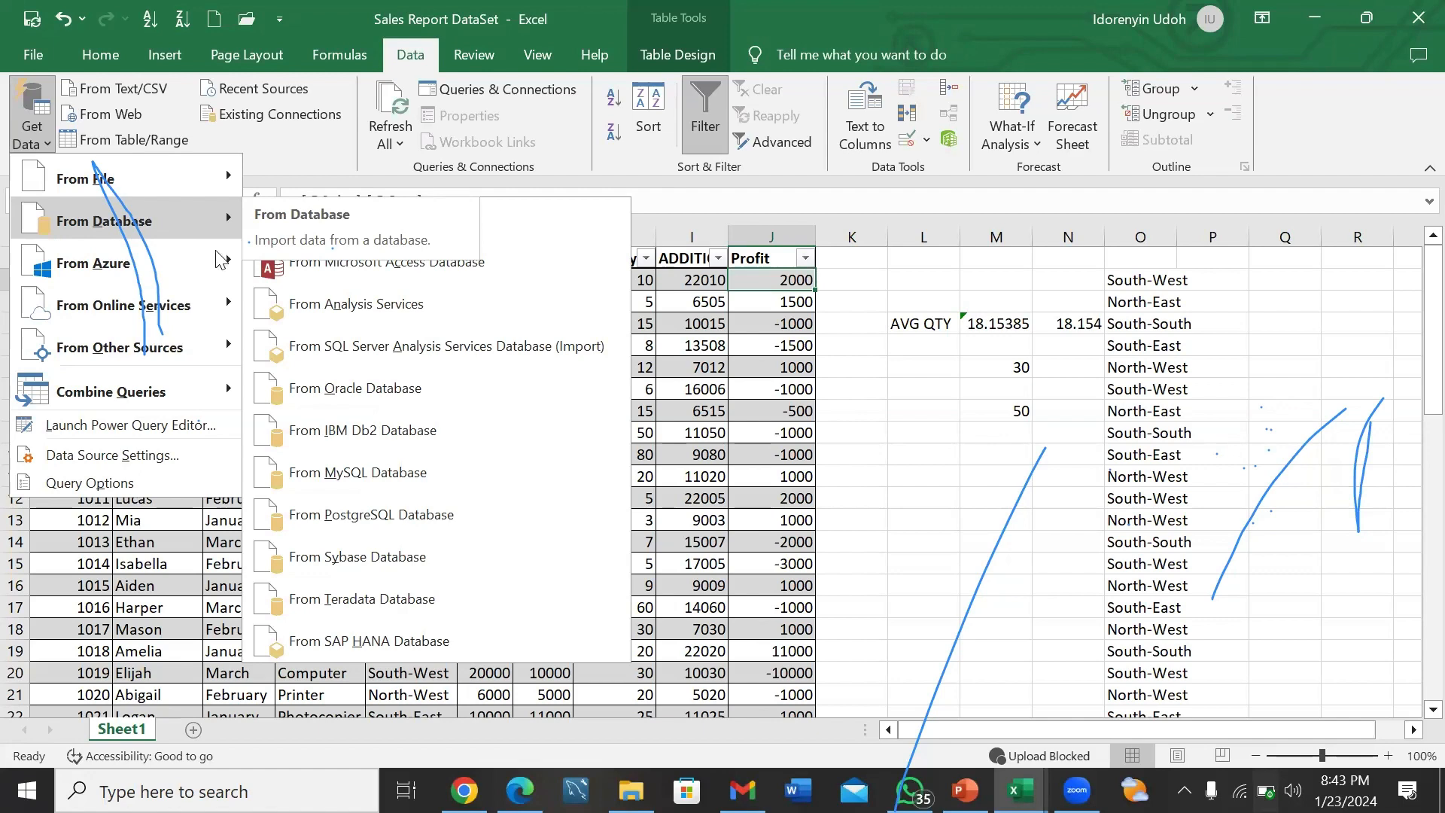
pyautogui.moveTo(226, 258)
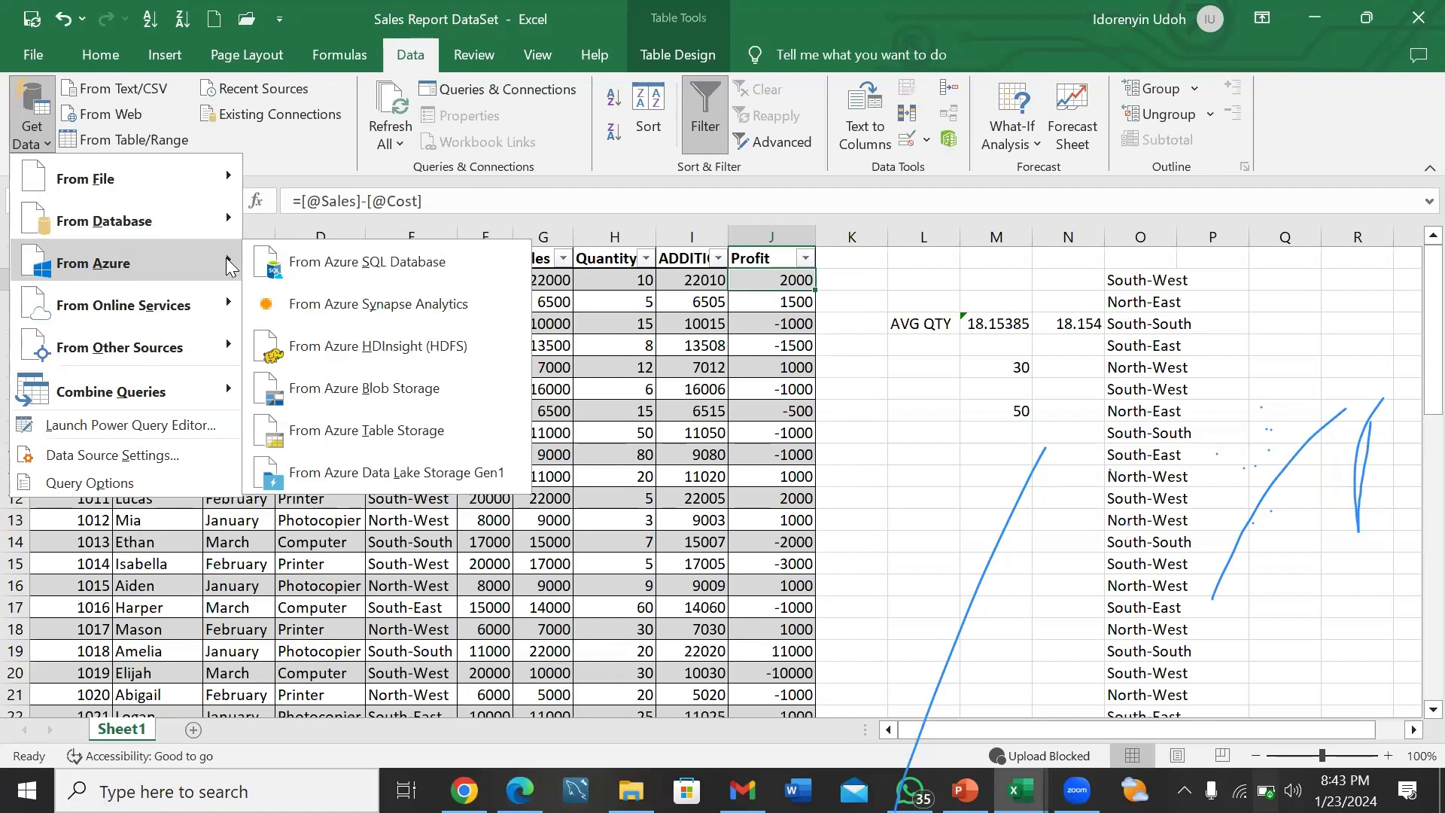
pyautogui.moveTo(230, 294)
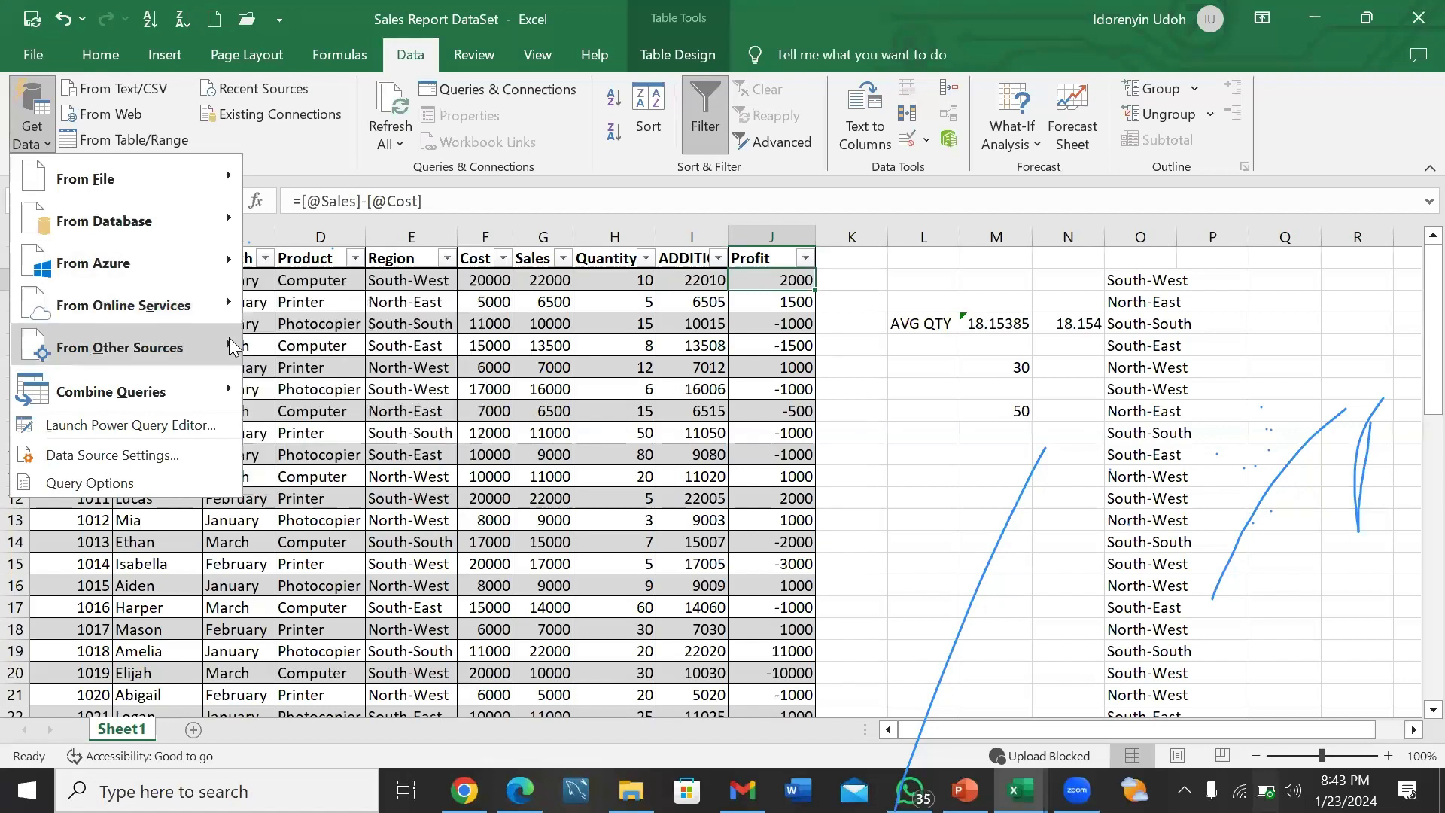
pyautogui.moveTo(226, 387)
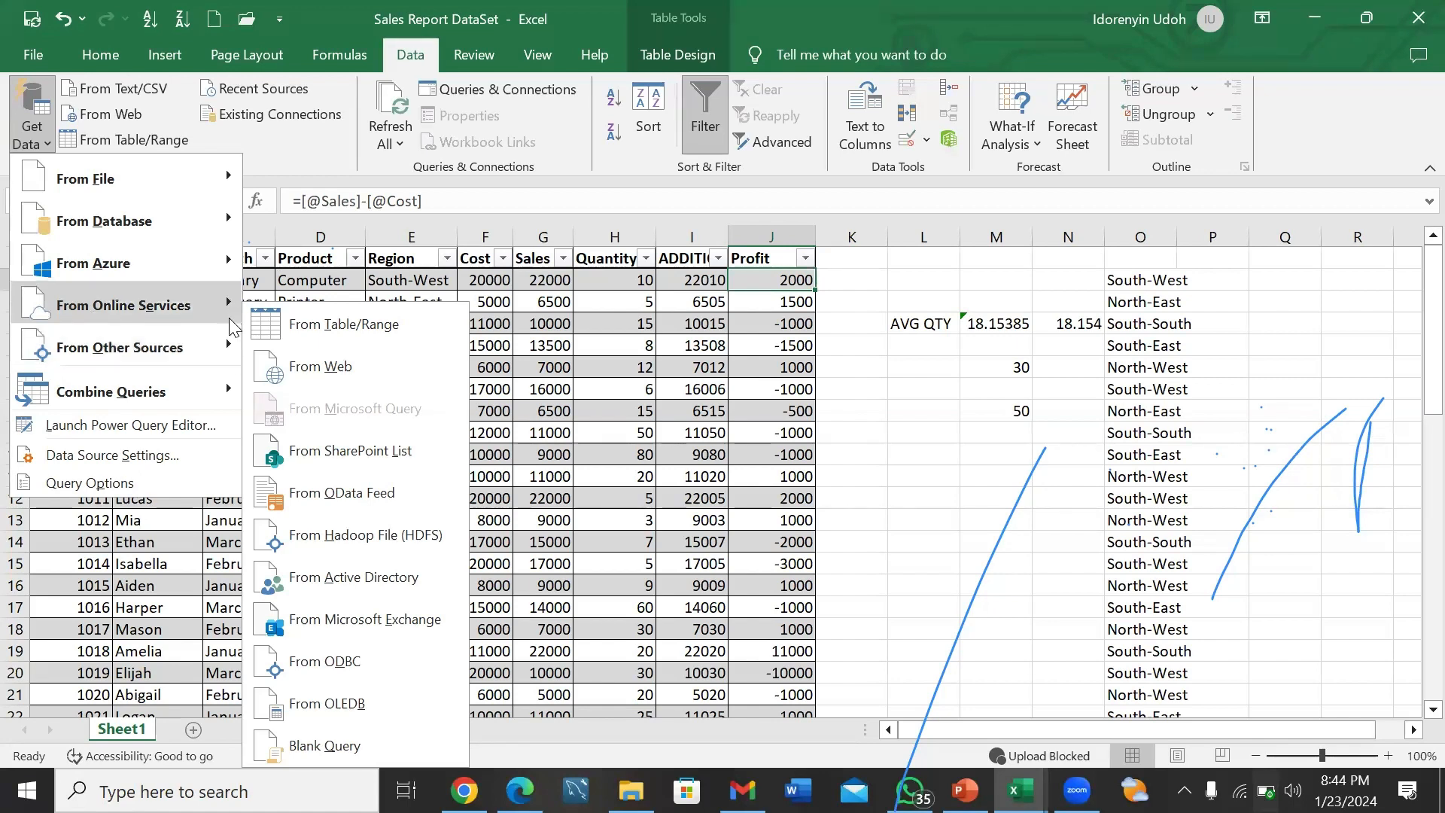
pyautogui.moveTo(234, 322)
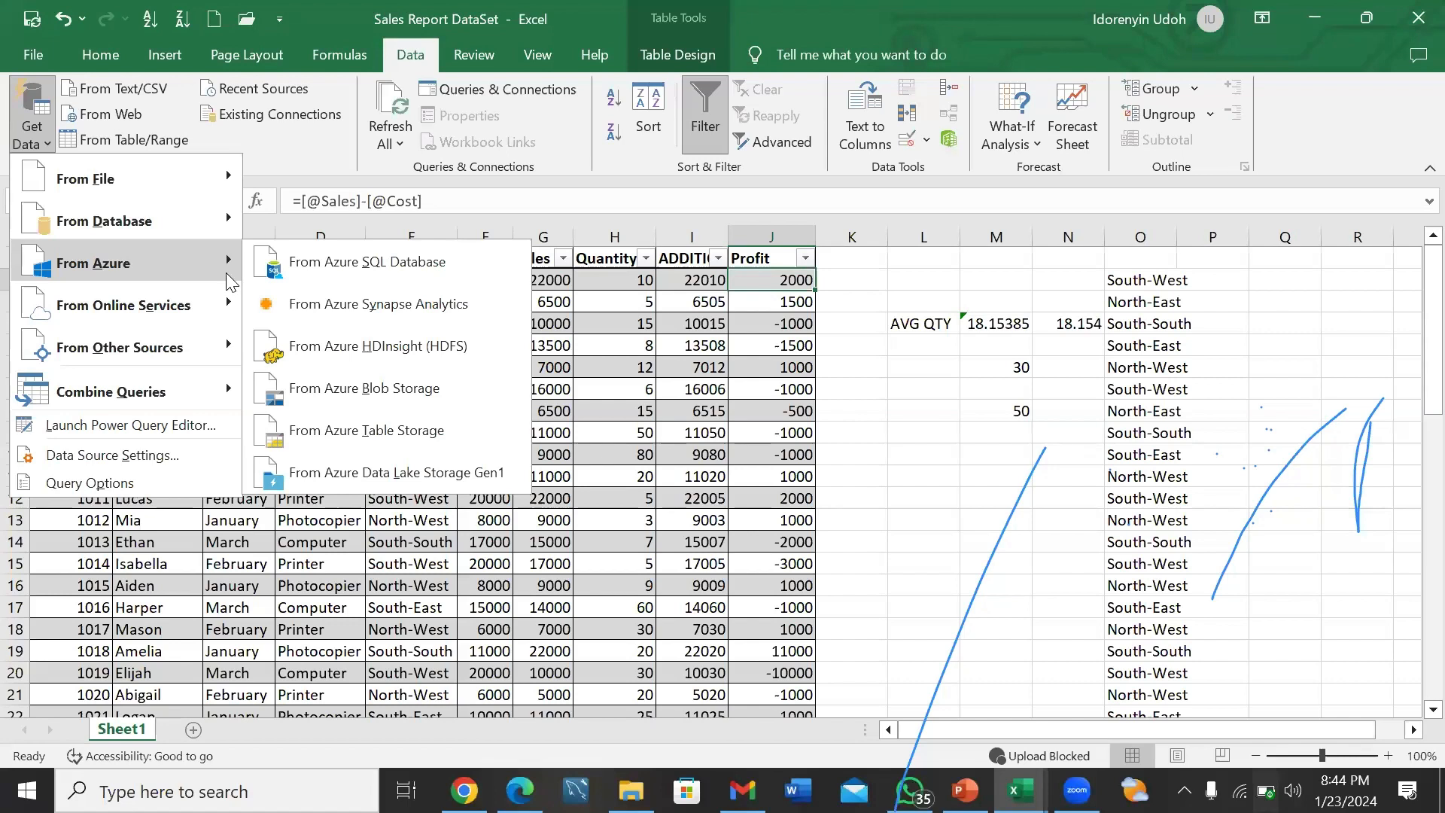
pyautogui.moveTo(229, 228)
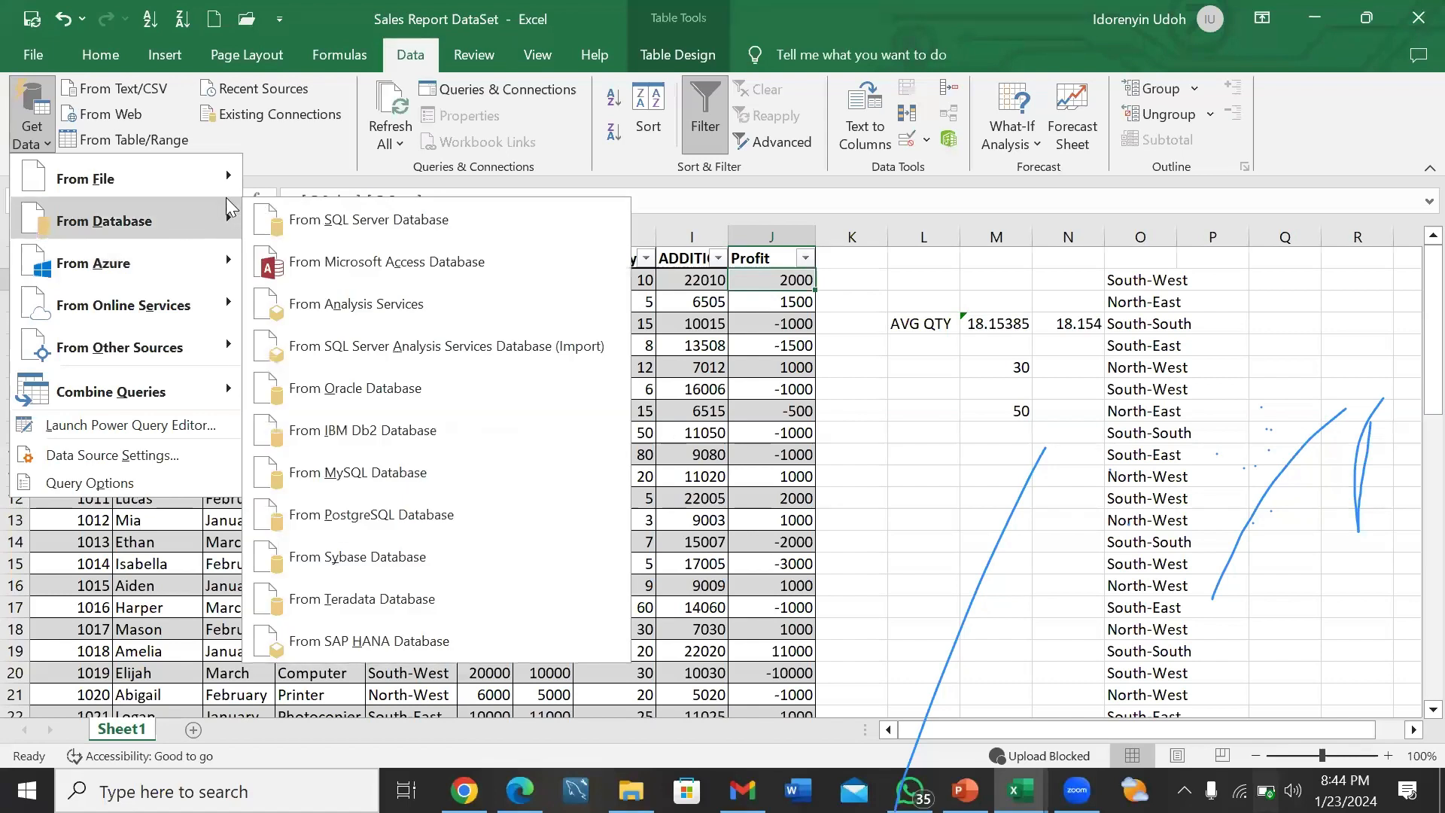
pyautogui.moveTo(226, 178)
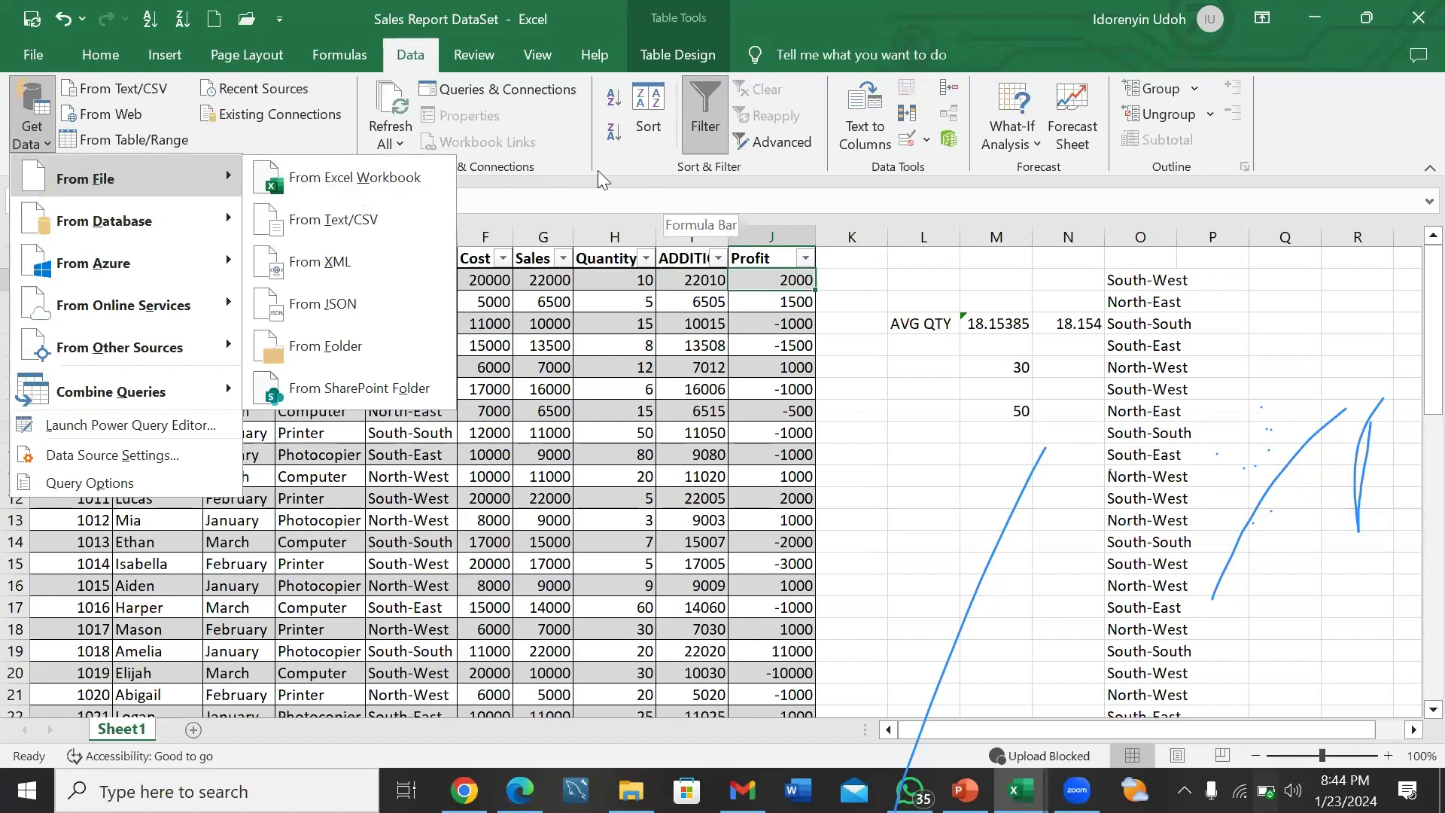
# - Close the import sources list and change the Month value in cell C12 to the misspelling Febrary
pyautogui.click(622, 214)
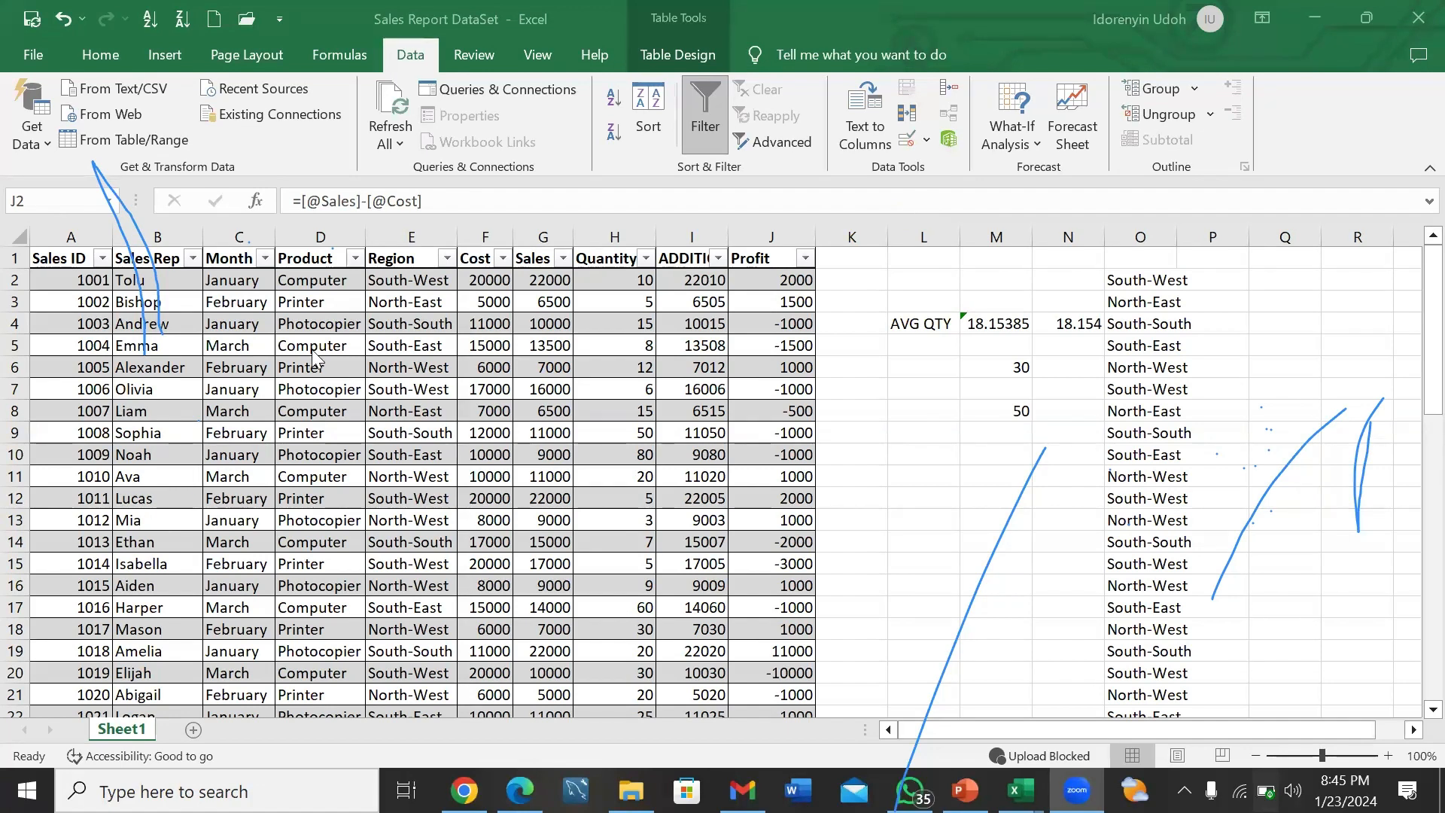
pyautogui.click(256, 499)
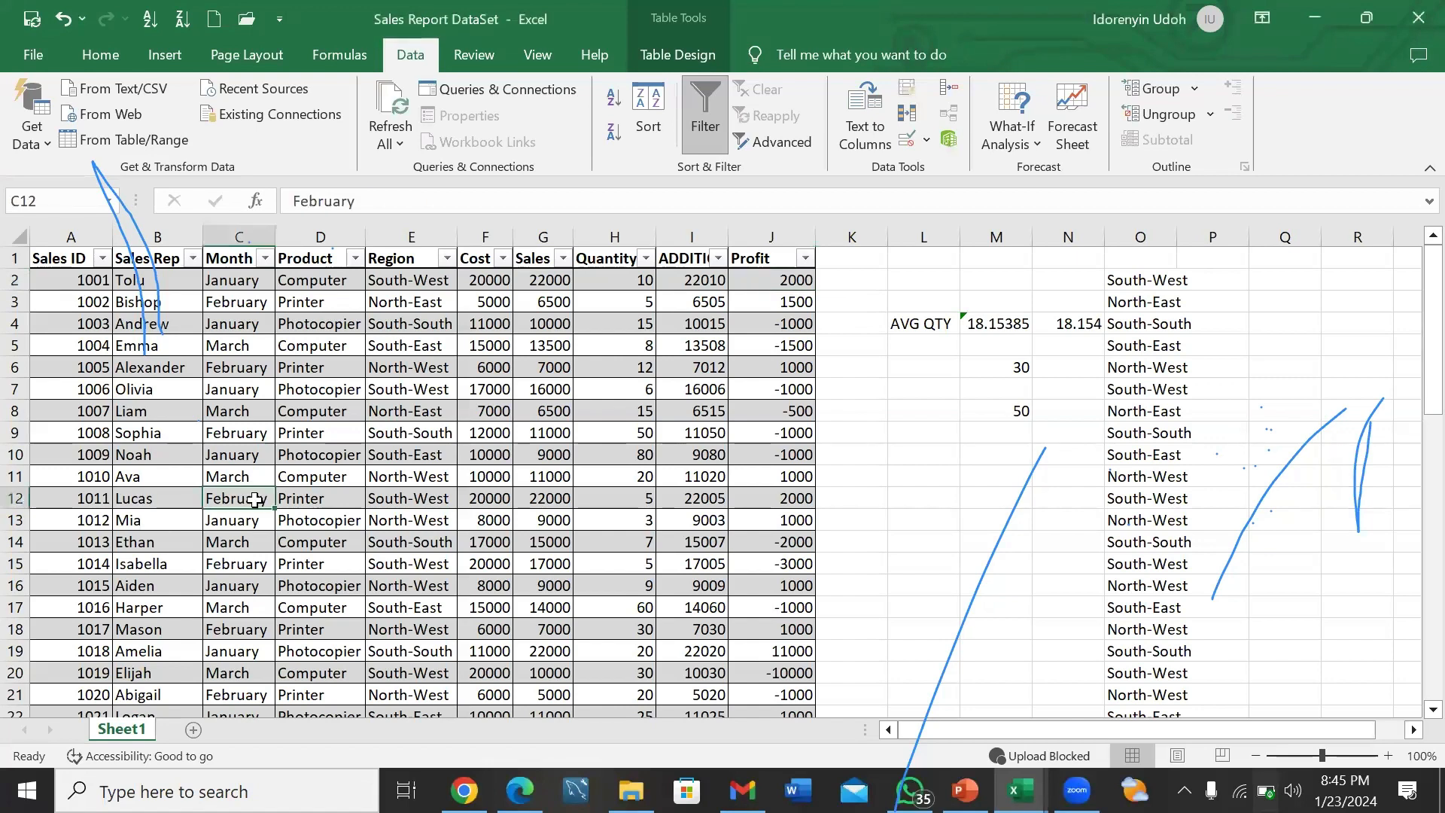
pyautogui.click(335, 202)
pyautogui.press('BackSpace')
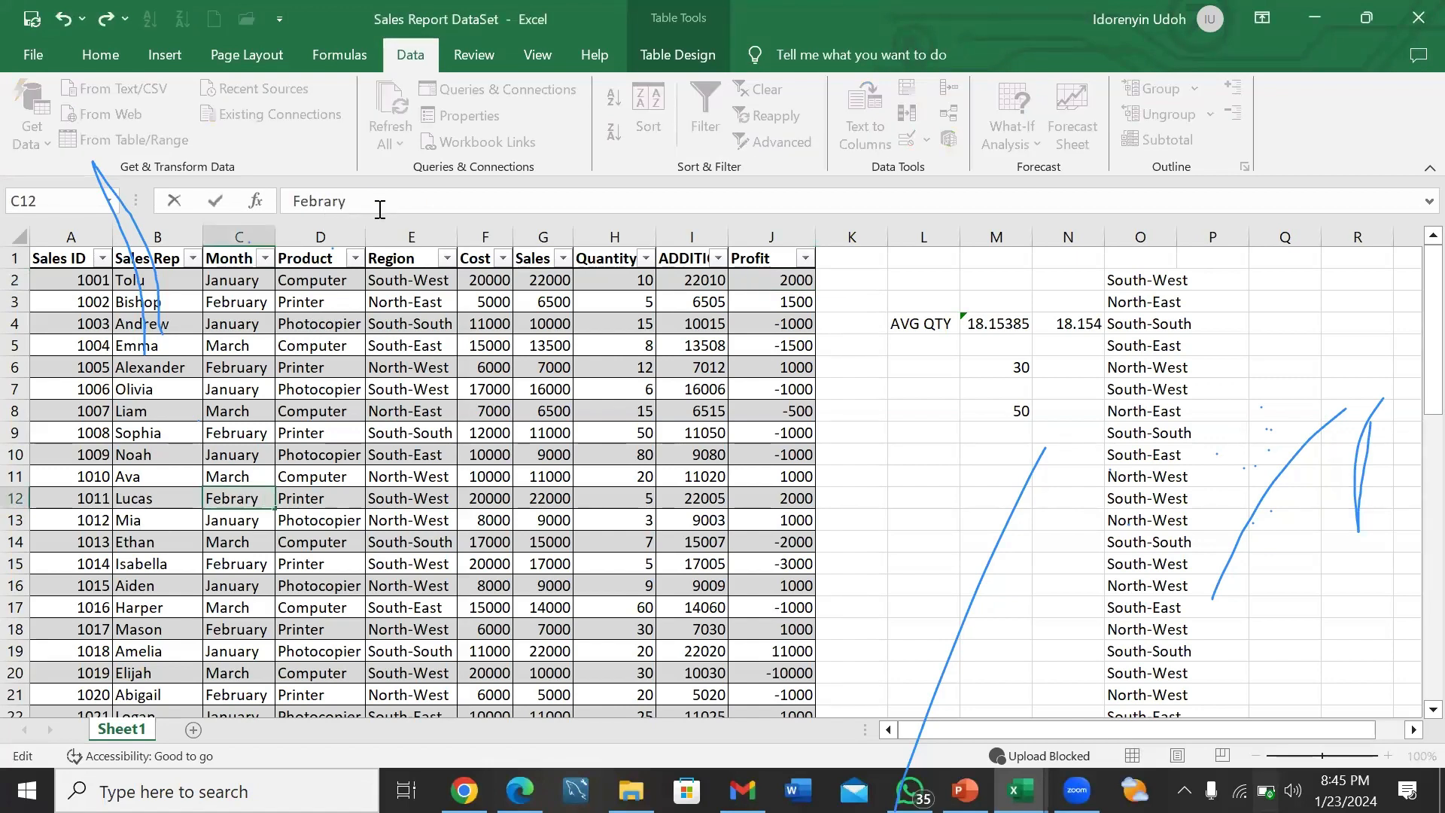
pyautogui.press('Return')
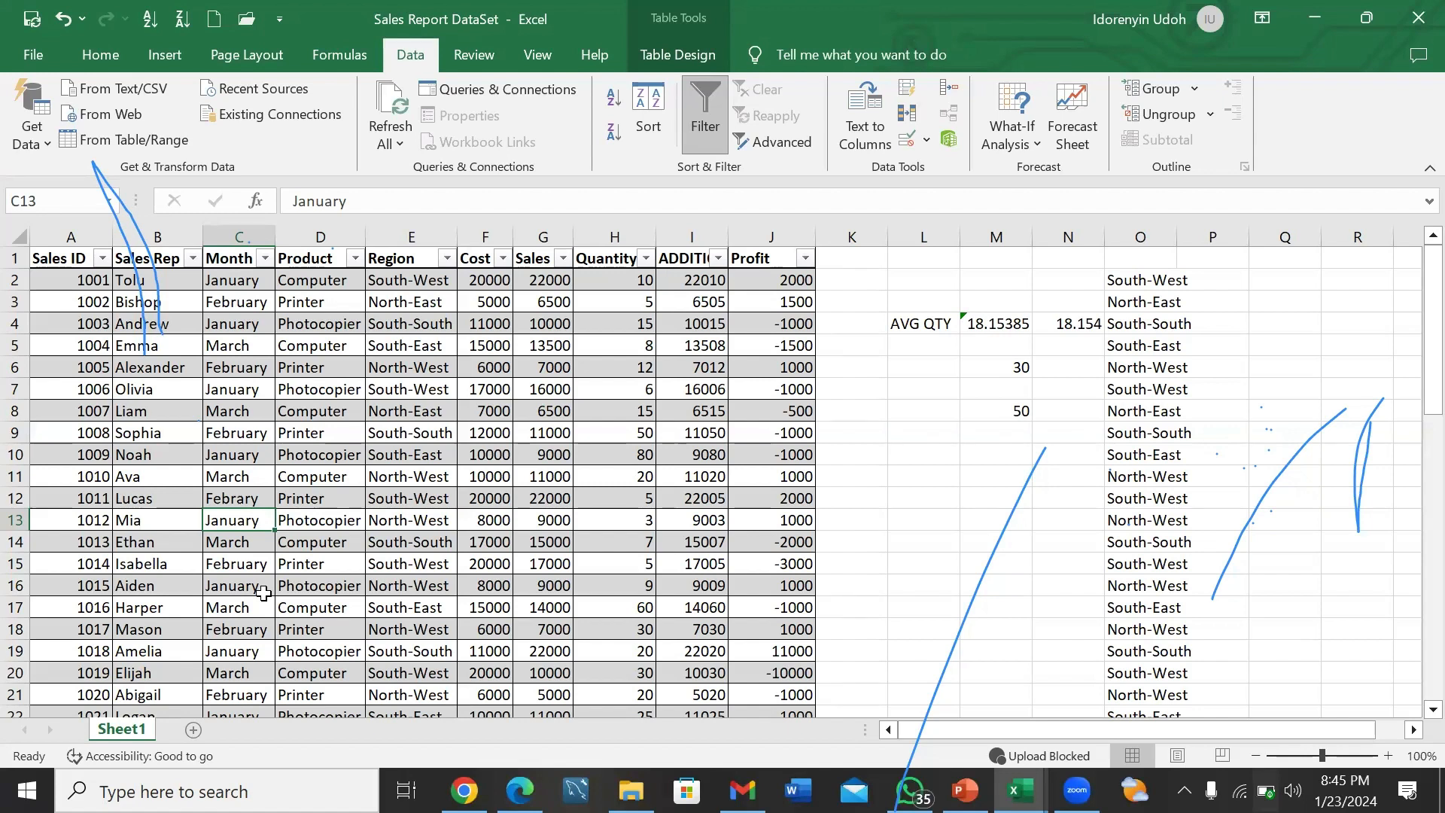
# - Review the Month column's filter values and filter the table to show only the Febrary entry
pyautogui.click(265, 259)
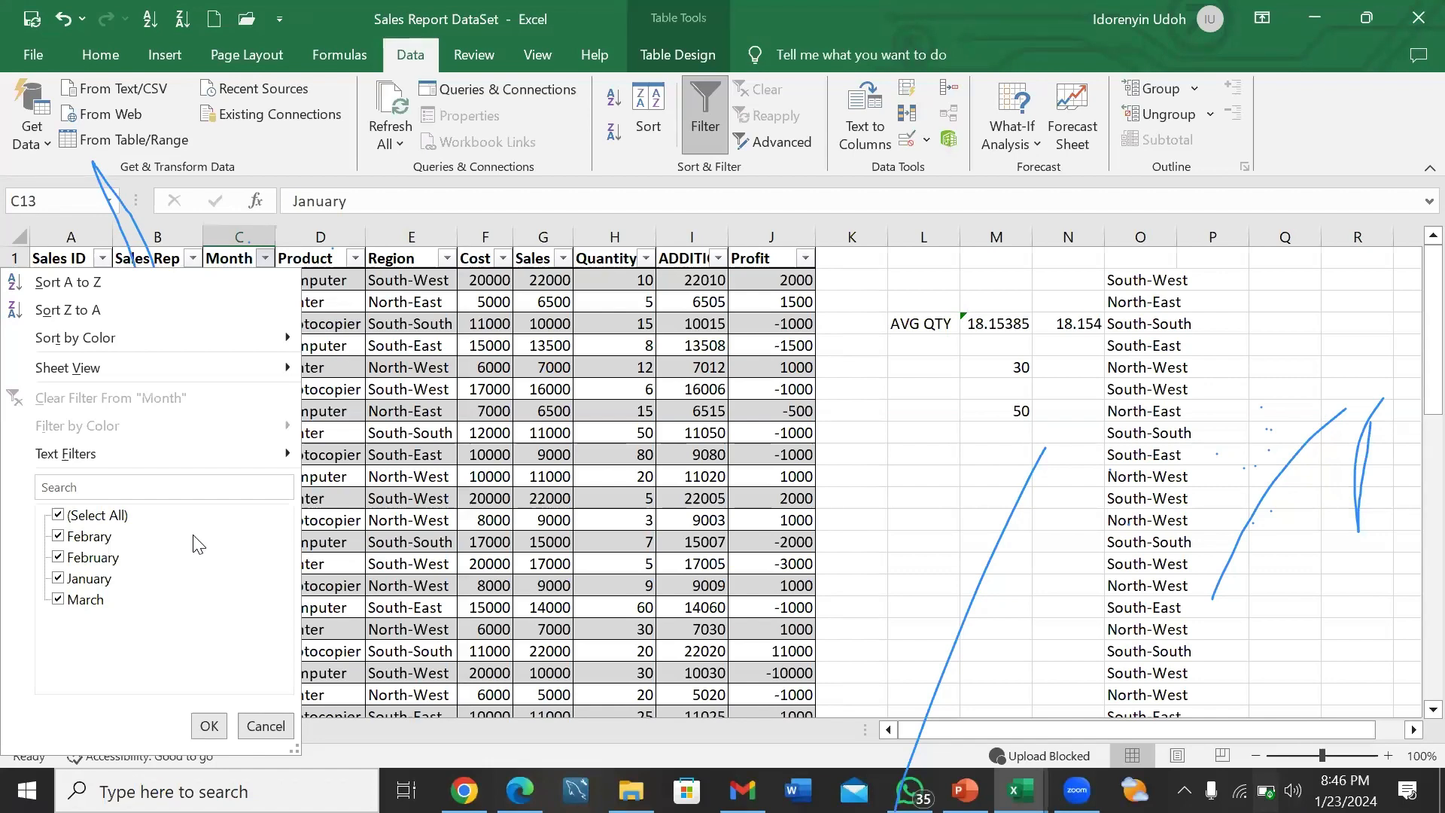
pyautogui.click(209, 725)
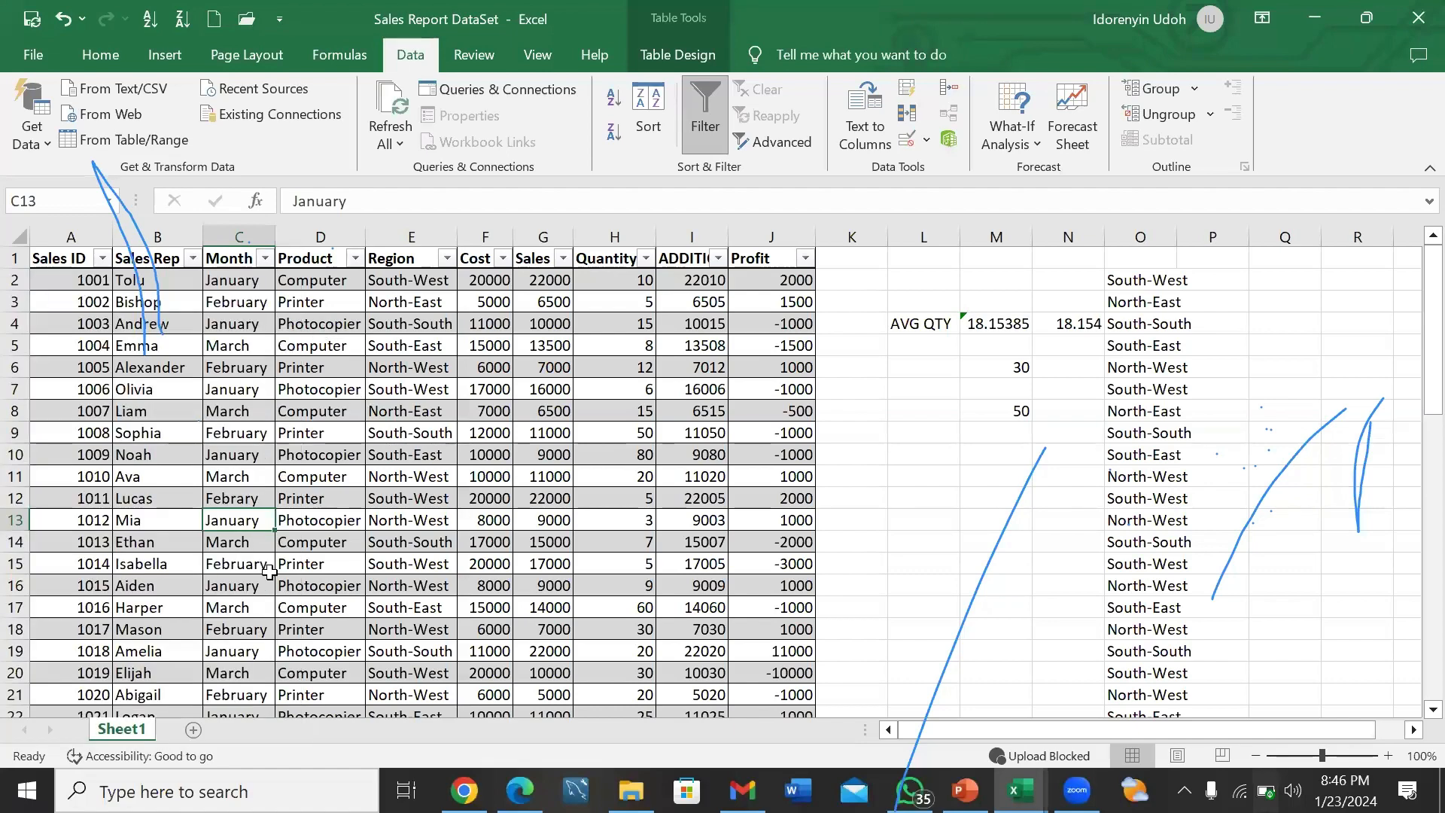
pyautogui.scroll(-5, 270, 572)
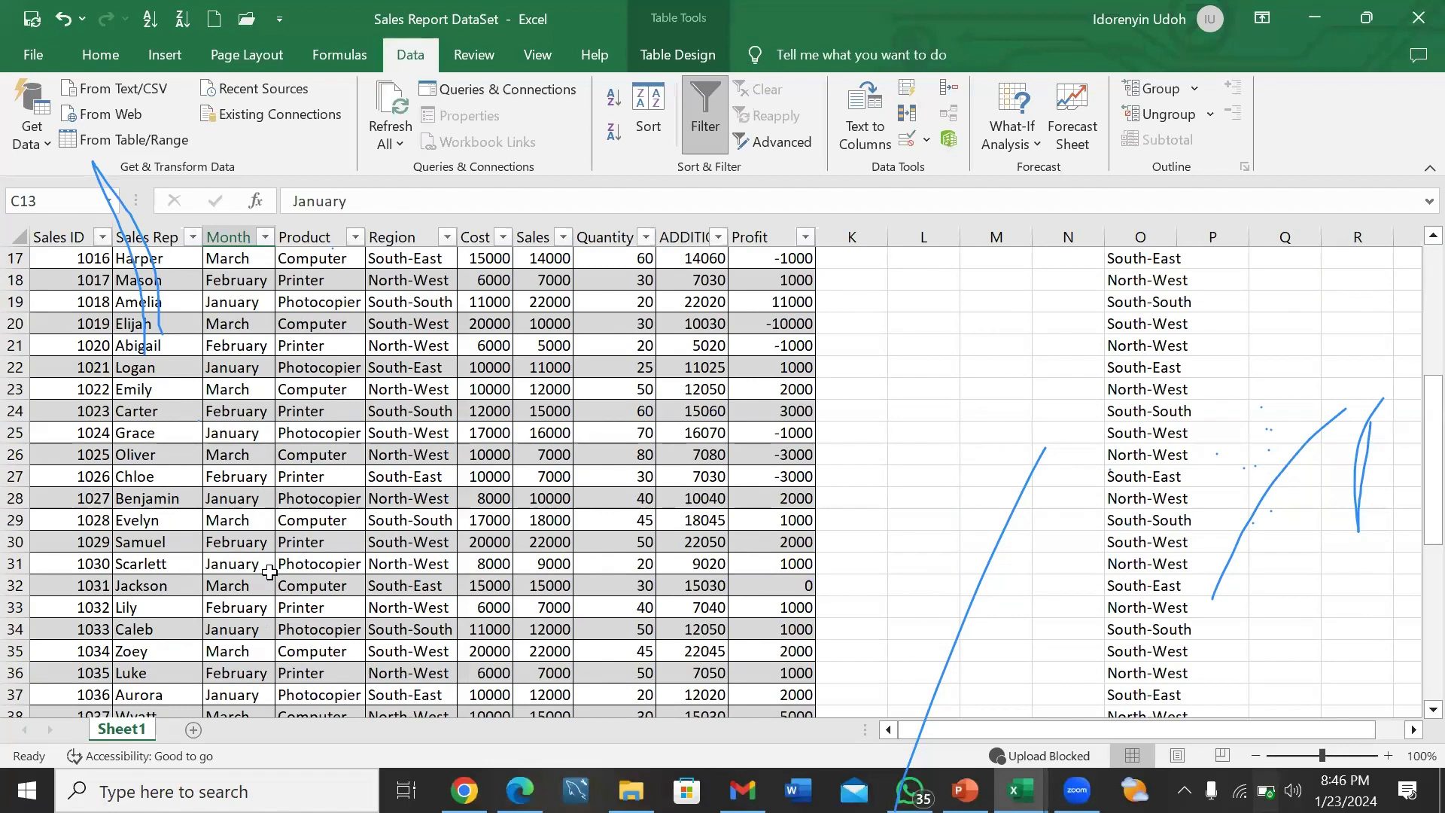
pyautogui.click(265, 236)
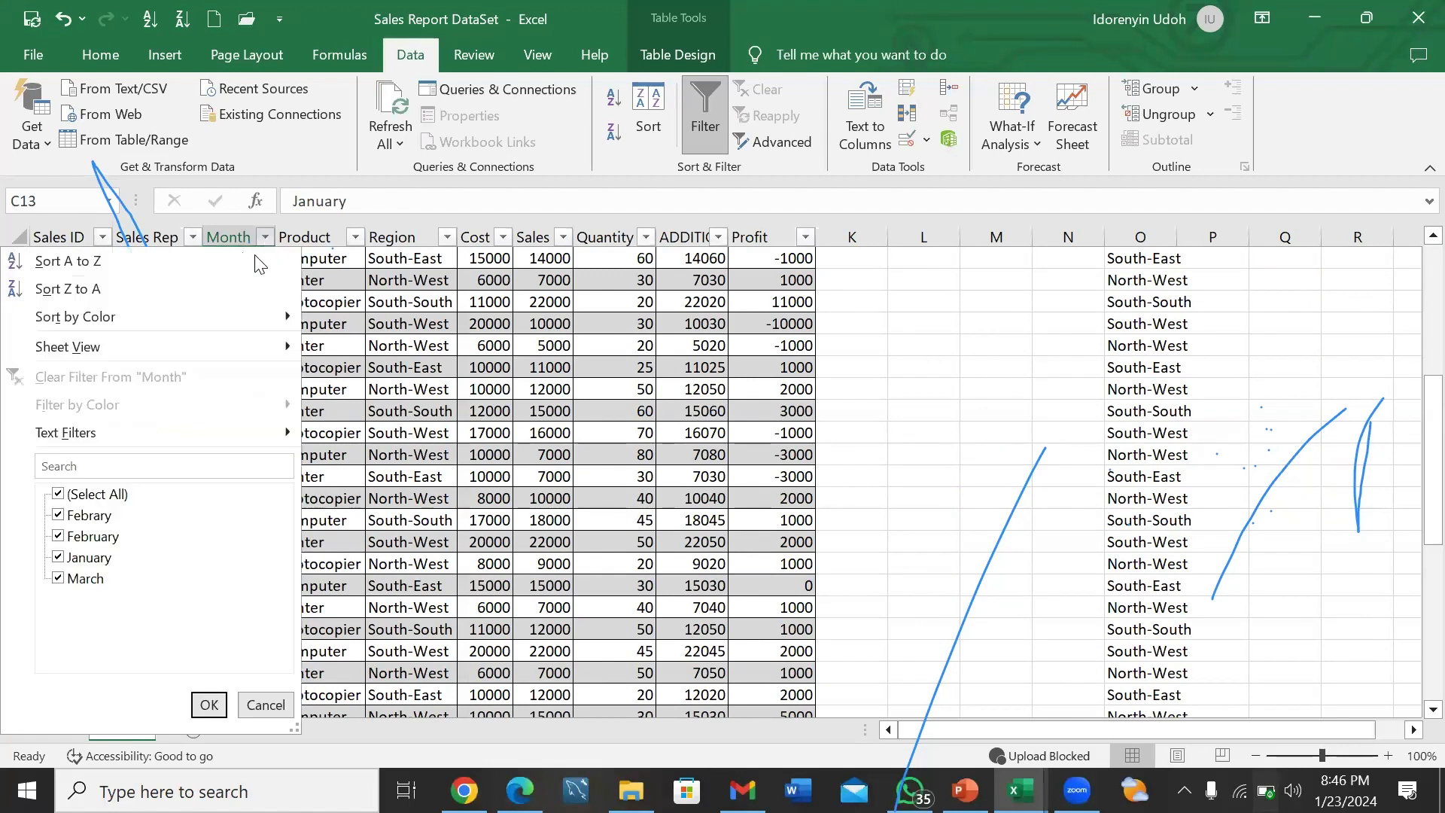
pyautogui.click(58, 495)
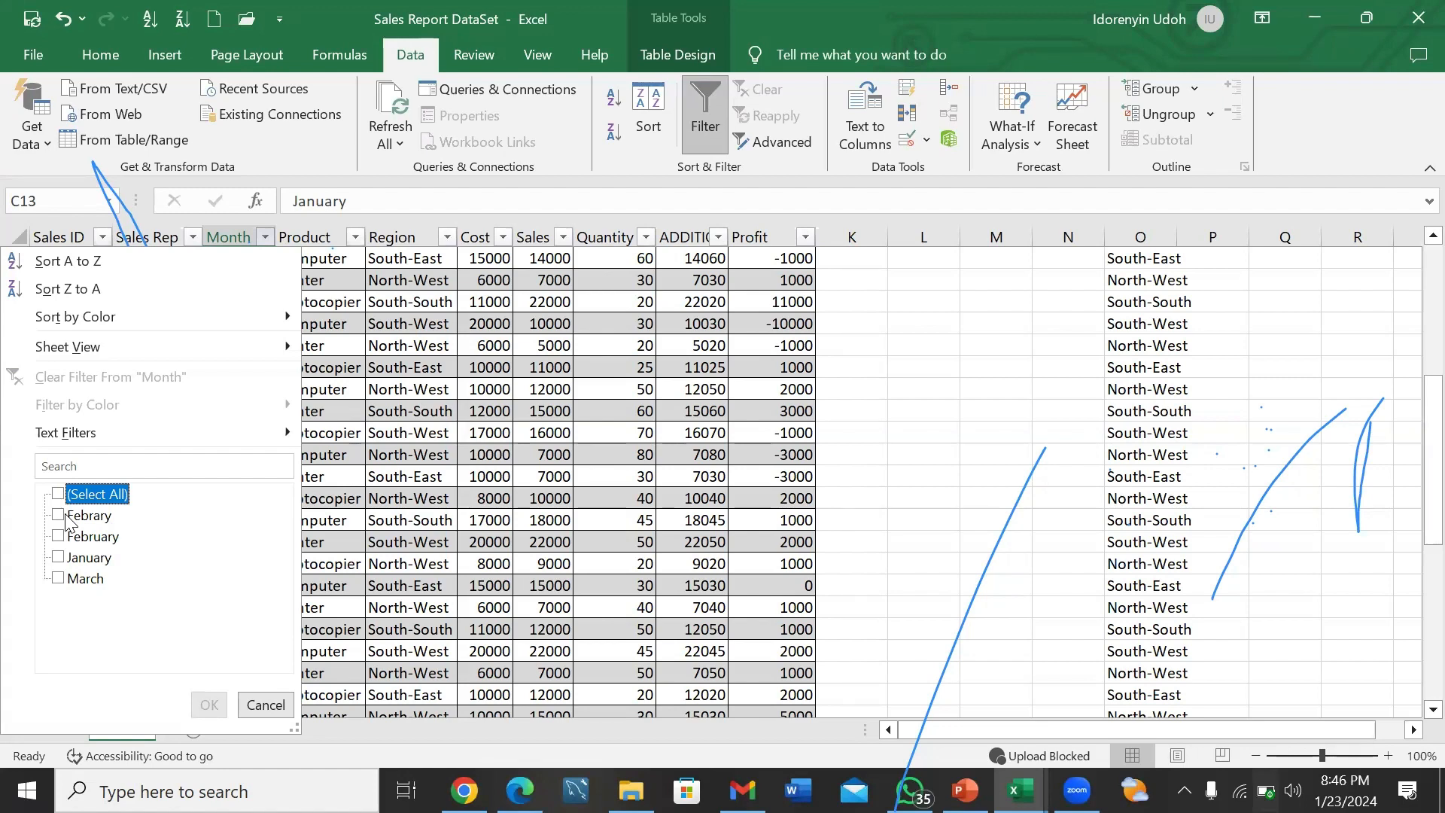
pyautogui.click(69, 517)
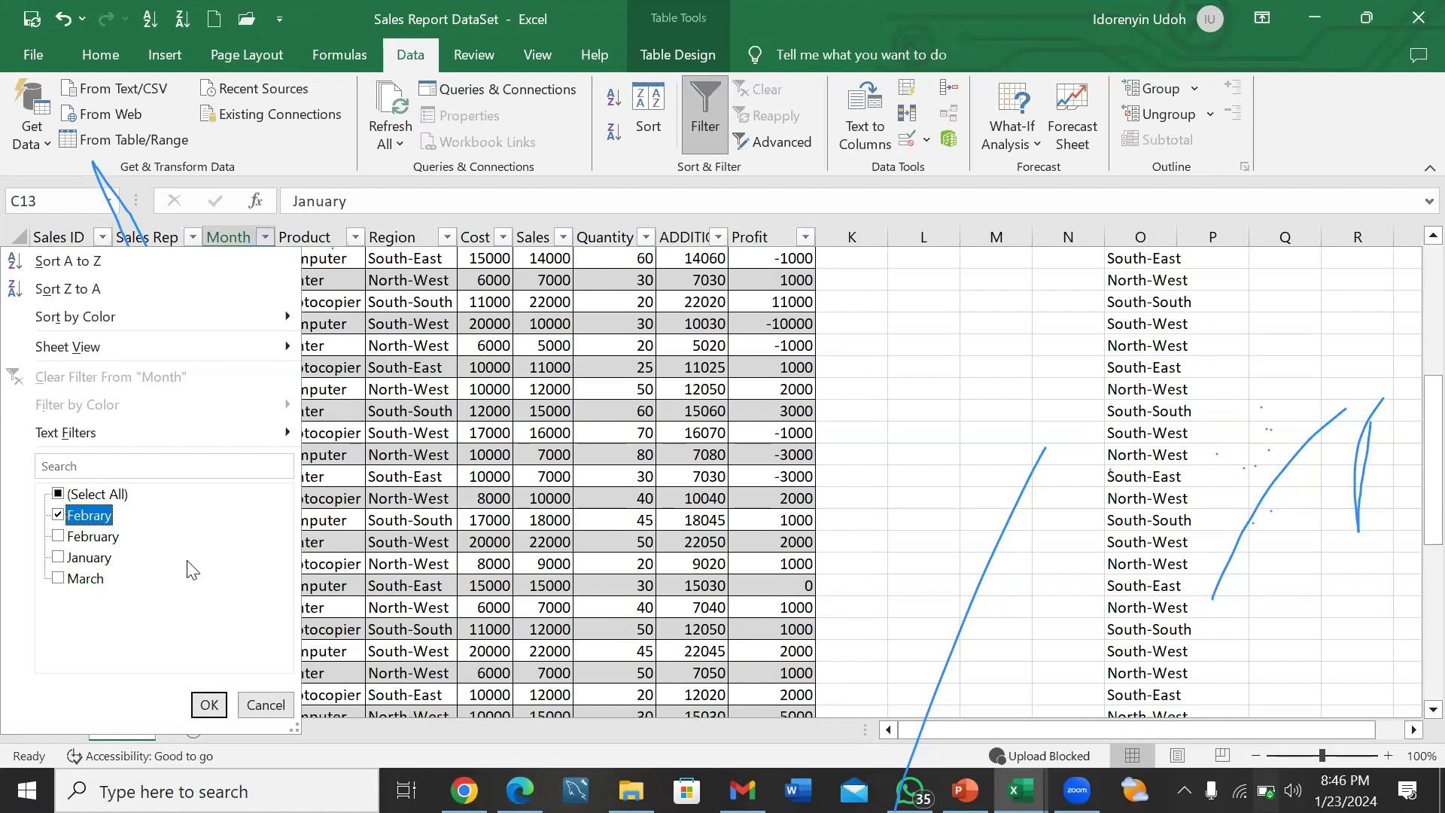
pyautogui.click(214, 704)
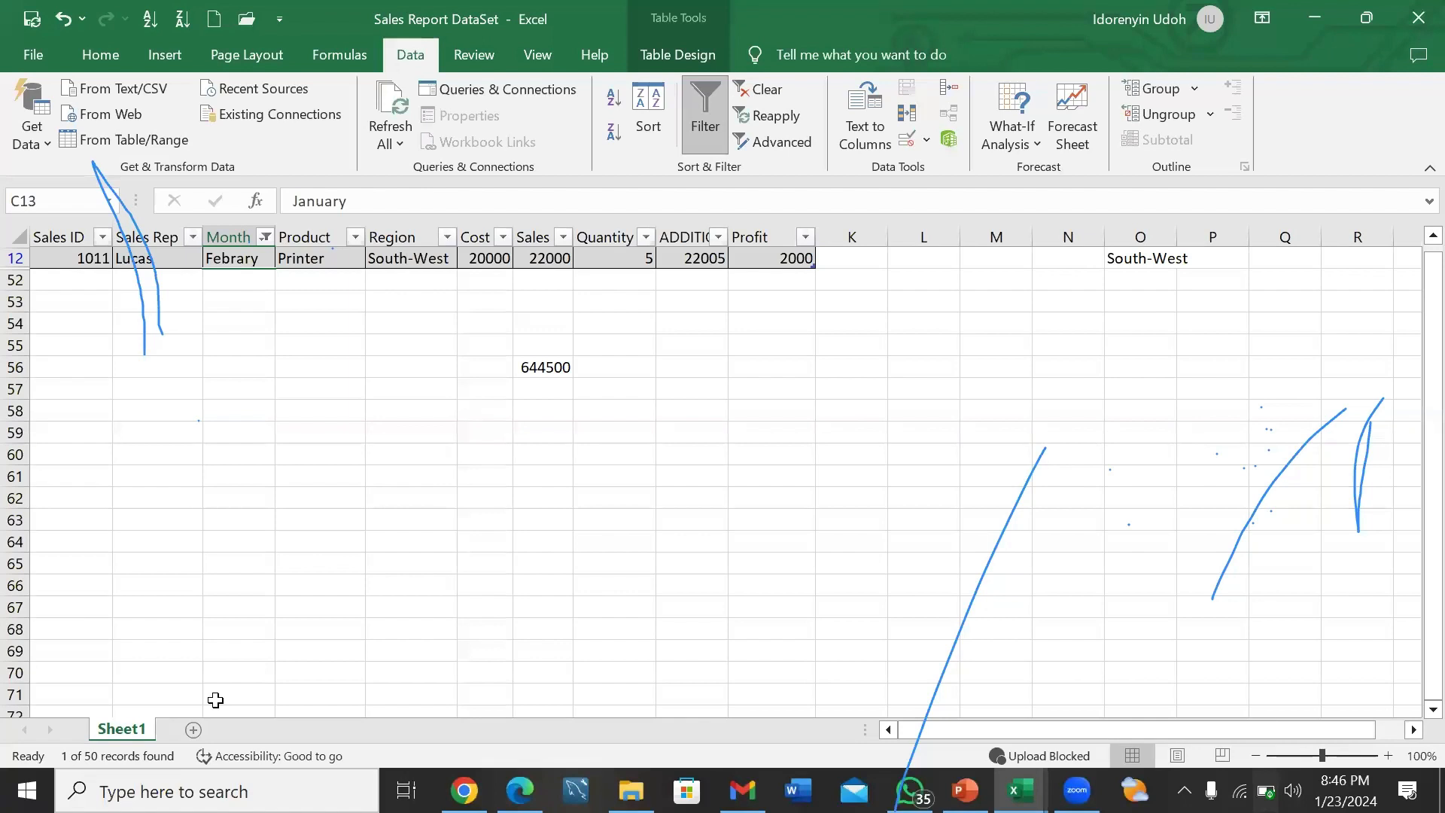
# - Correct the misspelled Month value in cell C12 to February
pyautogui.click(248, 263)
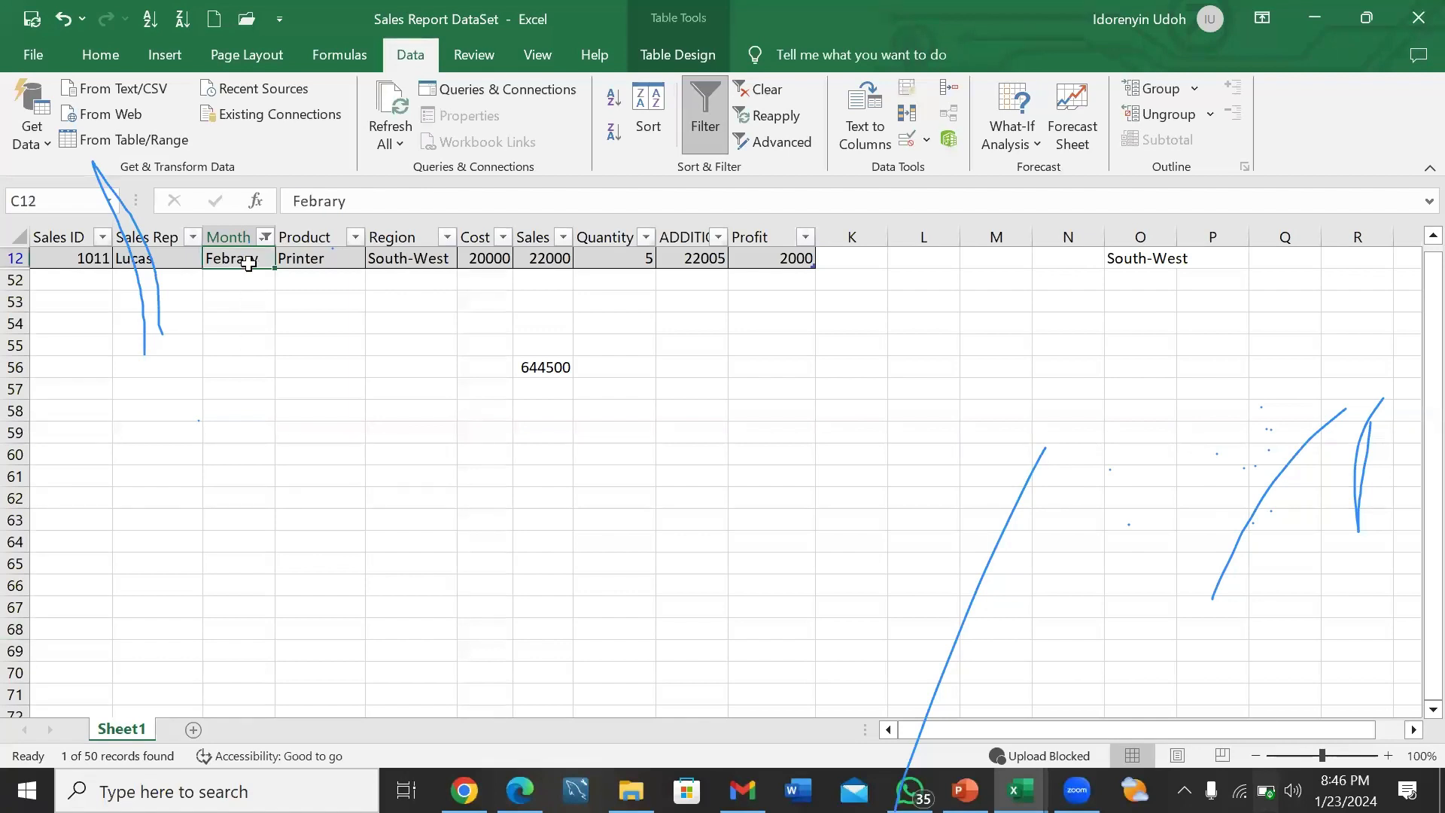
pyautogui.click(328, 199)
pyautogui.write('u')
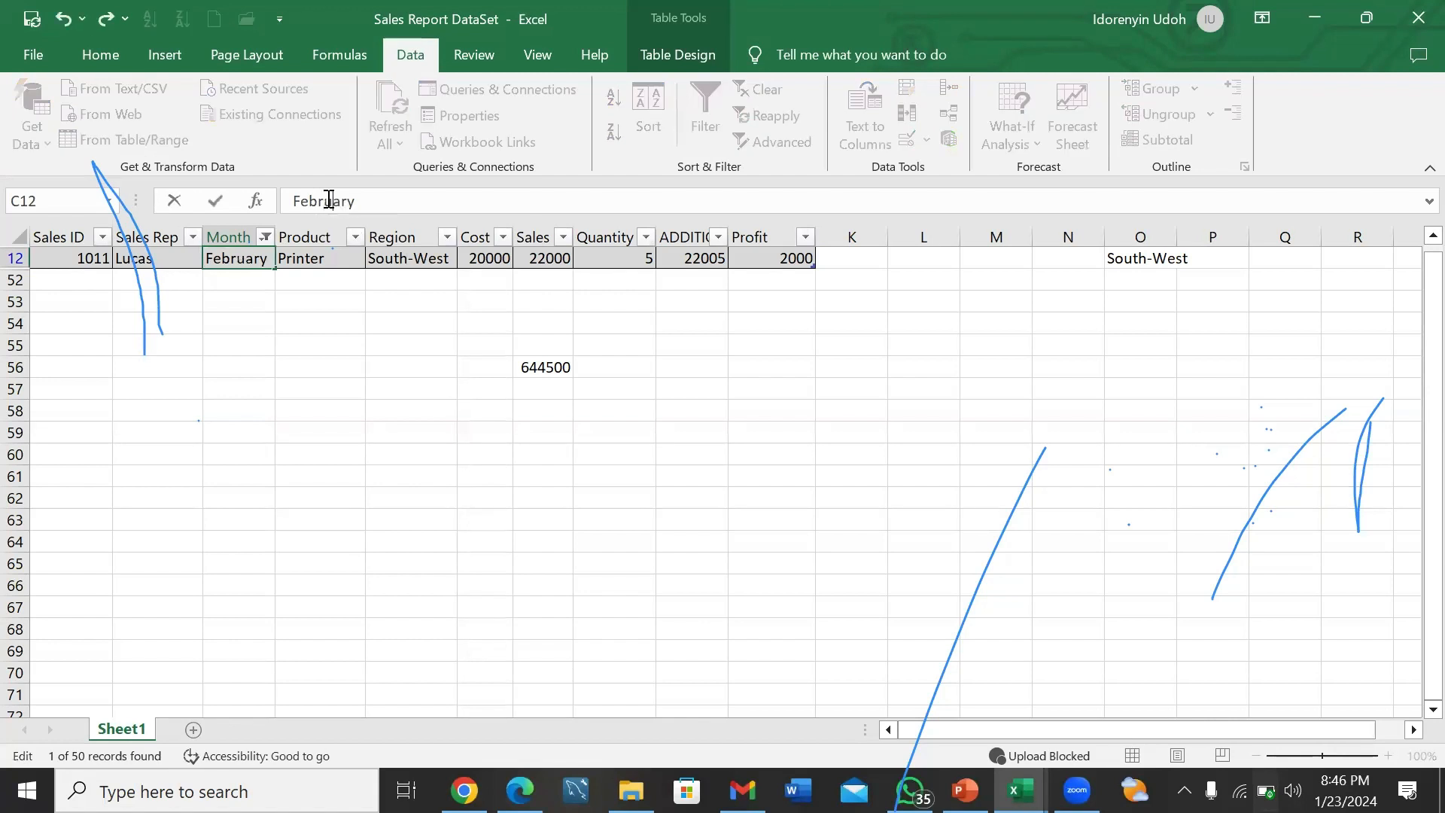
pyautogui.press('Return')
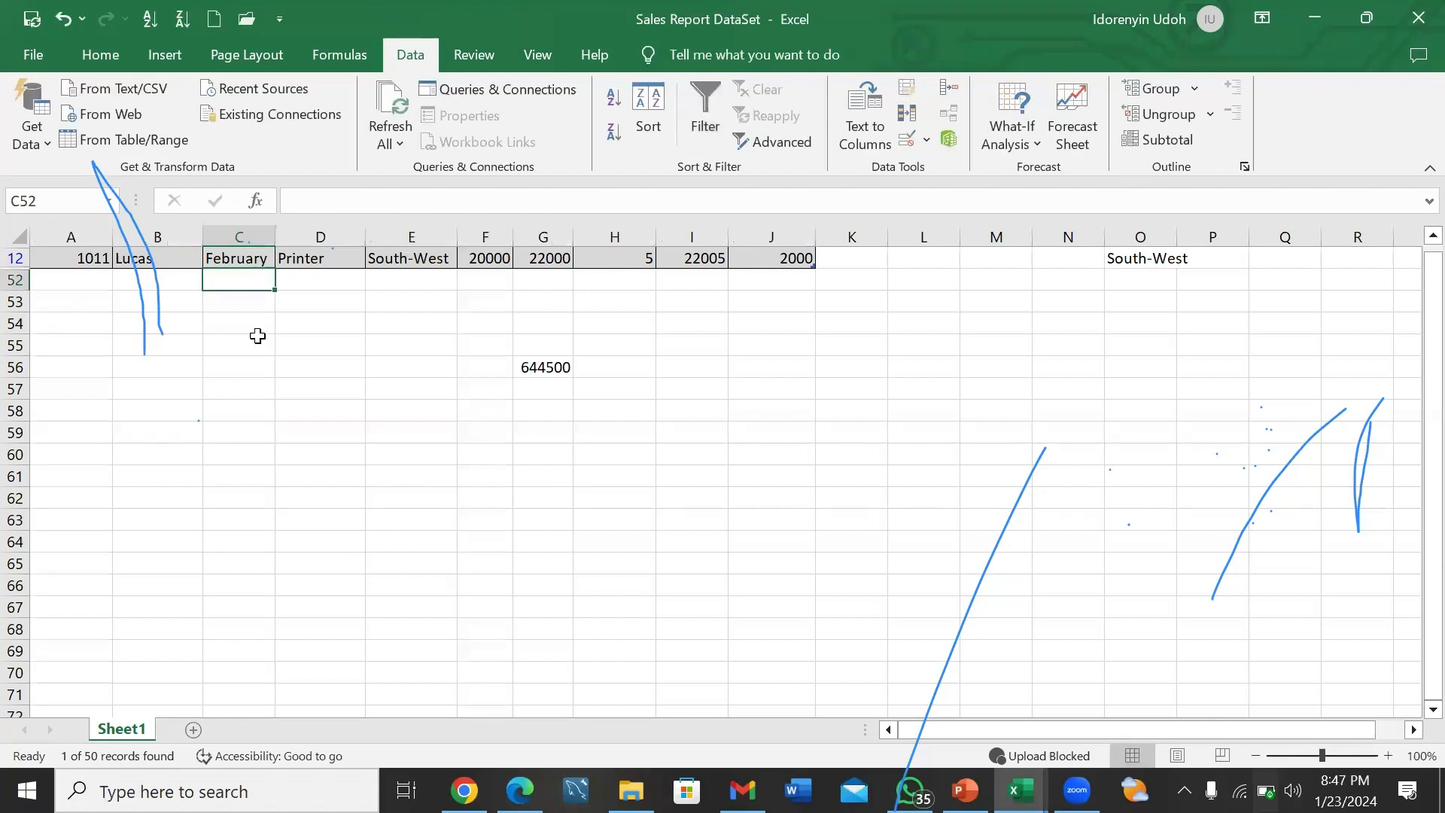
# - Reset the Month filter to show all months and look over the full list of records
pyautogui.click(252, 235)
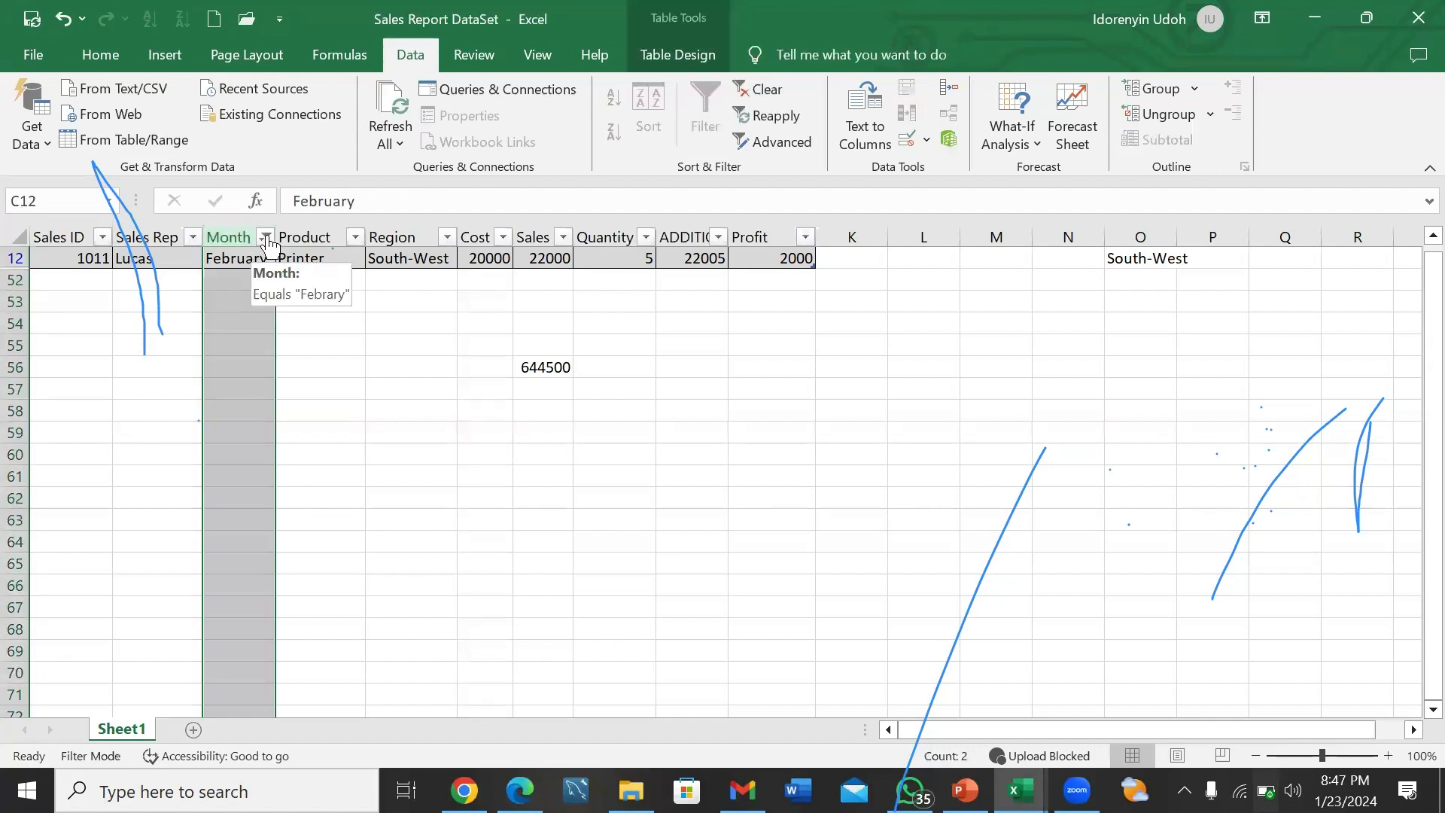
pyautogui.click(266, 237)
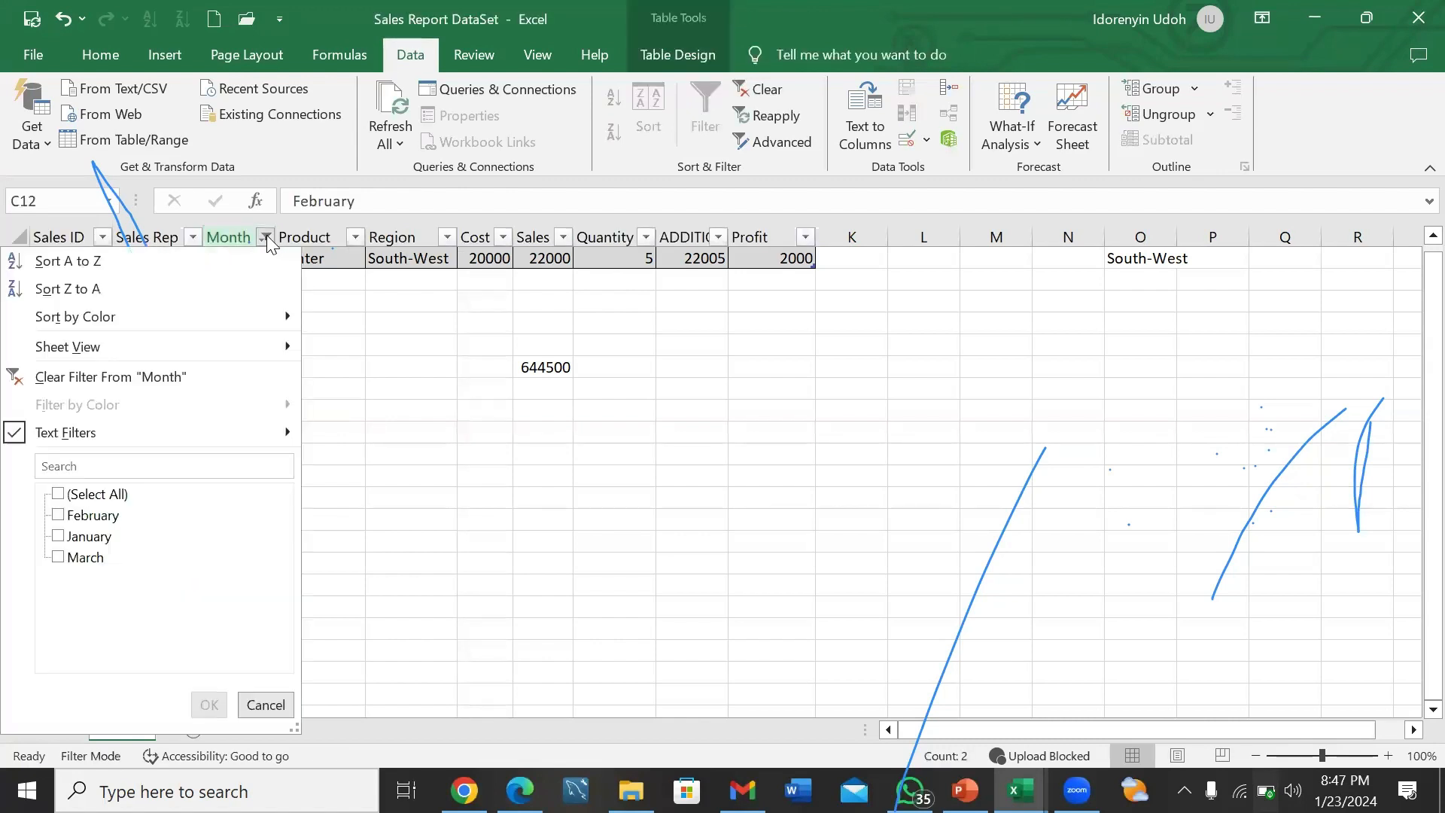
pyautogui.click(62, 497)
pyautogui.click(221, 705)
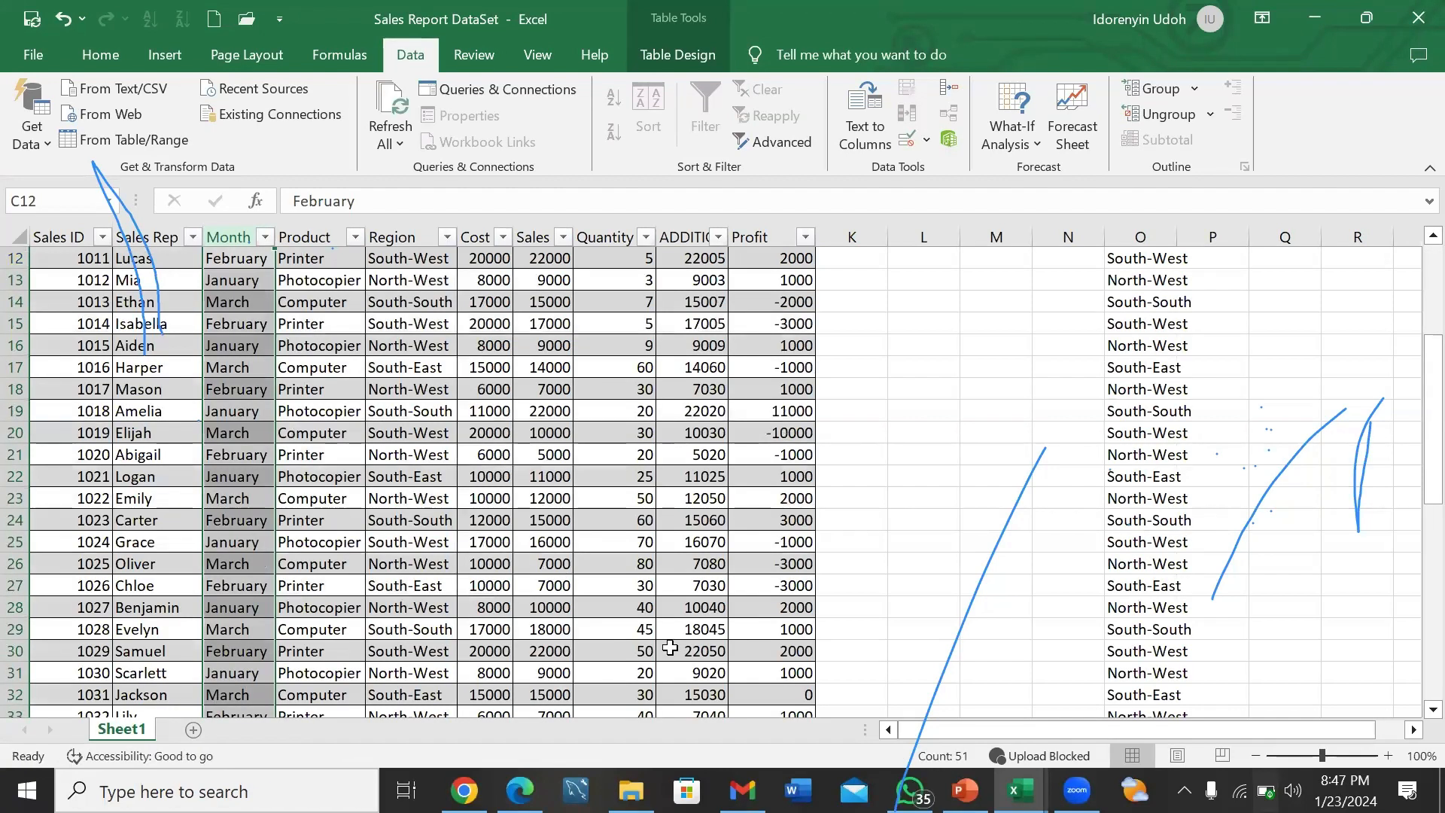
pyautogui.scroll(-1, 669, 647)
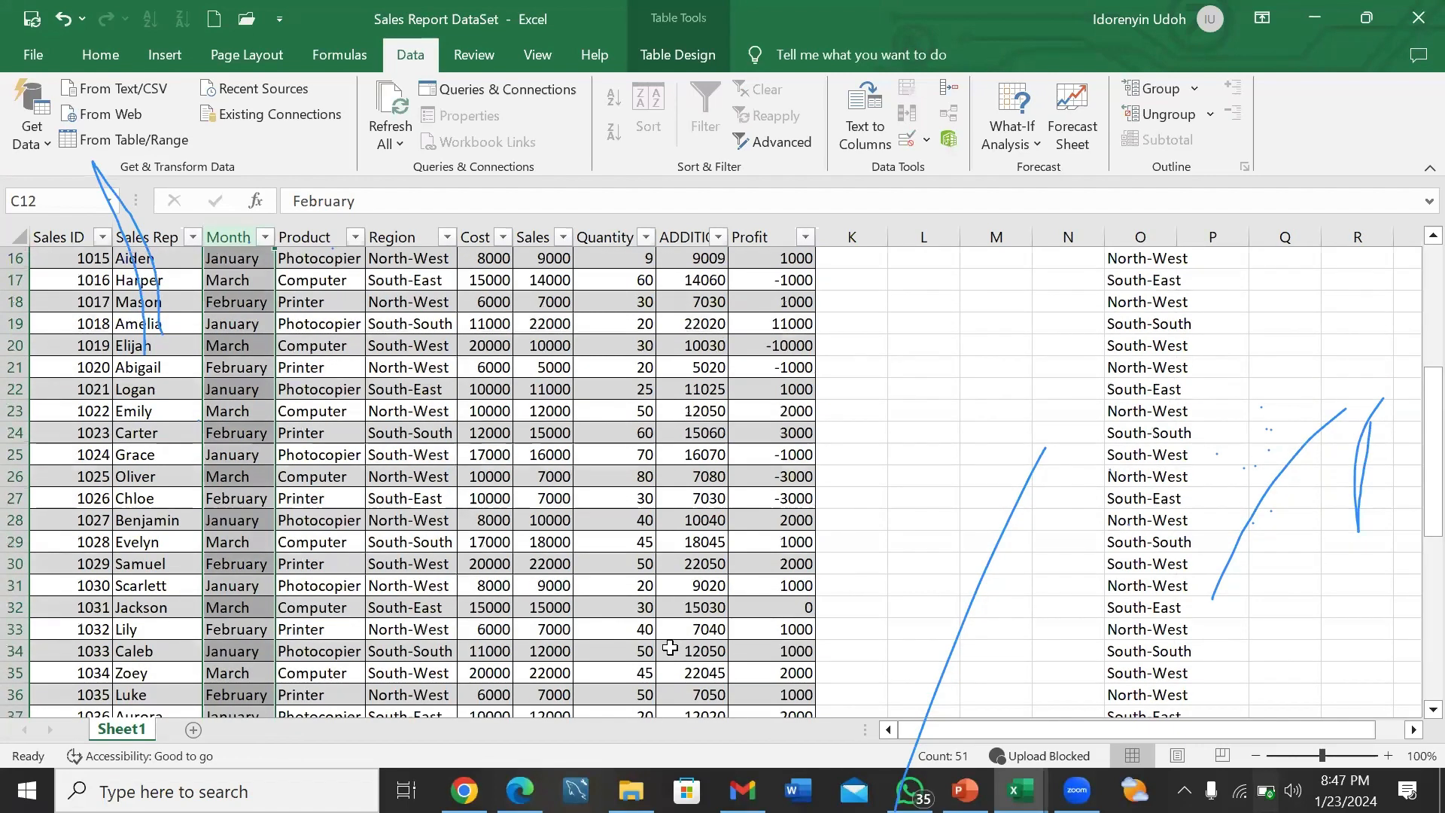
pyautogui.scroll(4, 670, 647)
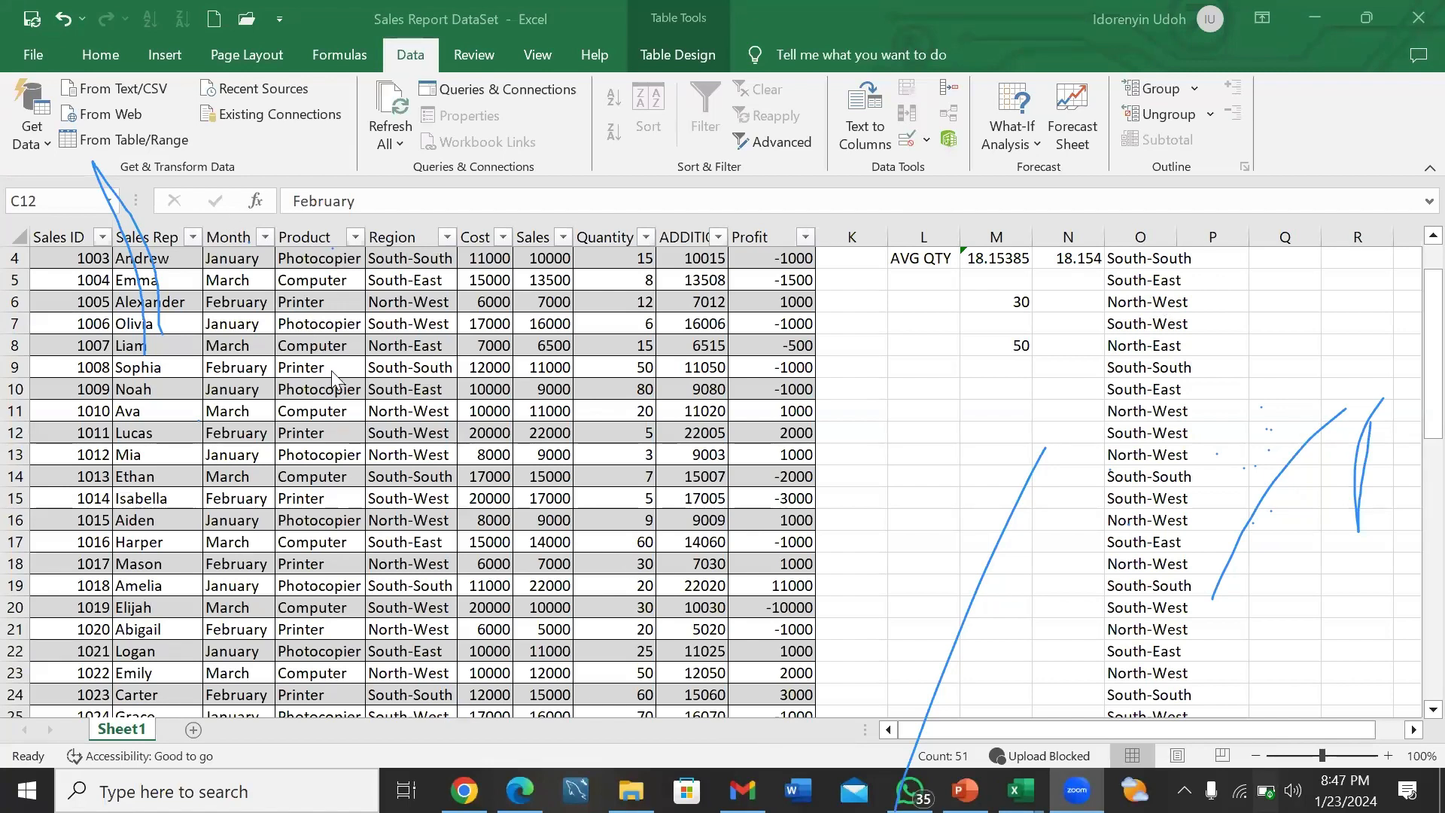
# - Inspect the Product value in cell D9 and add leading spaces before Computer in cell D17
pyautogui.hotkey('ctrl', 'space')
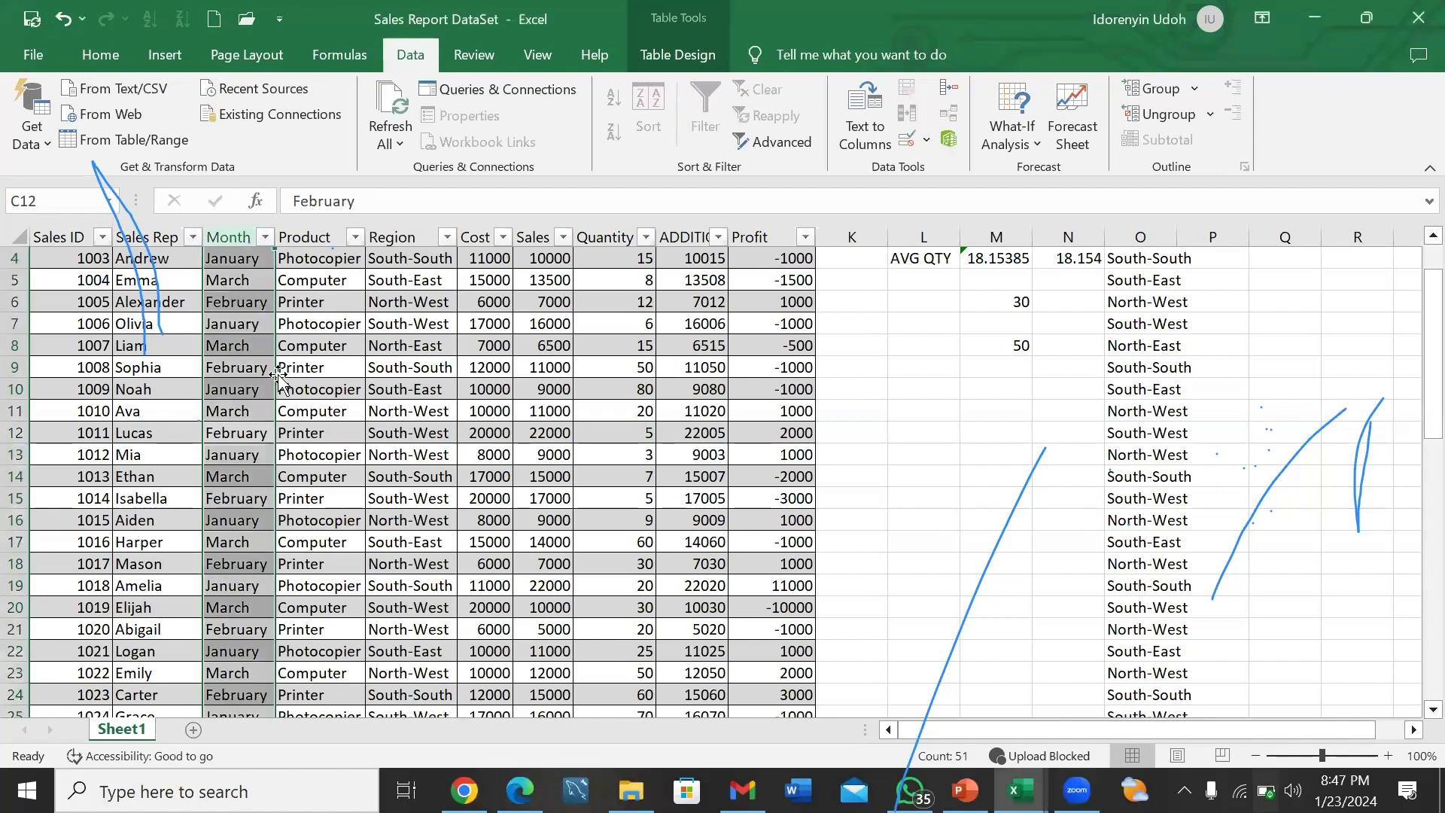
pyautogui.doubleClick(332, 370)
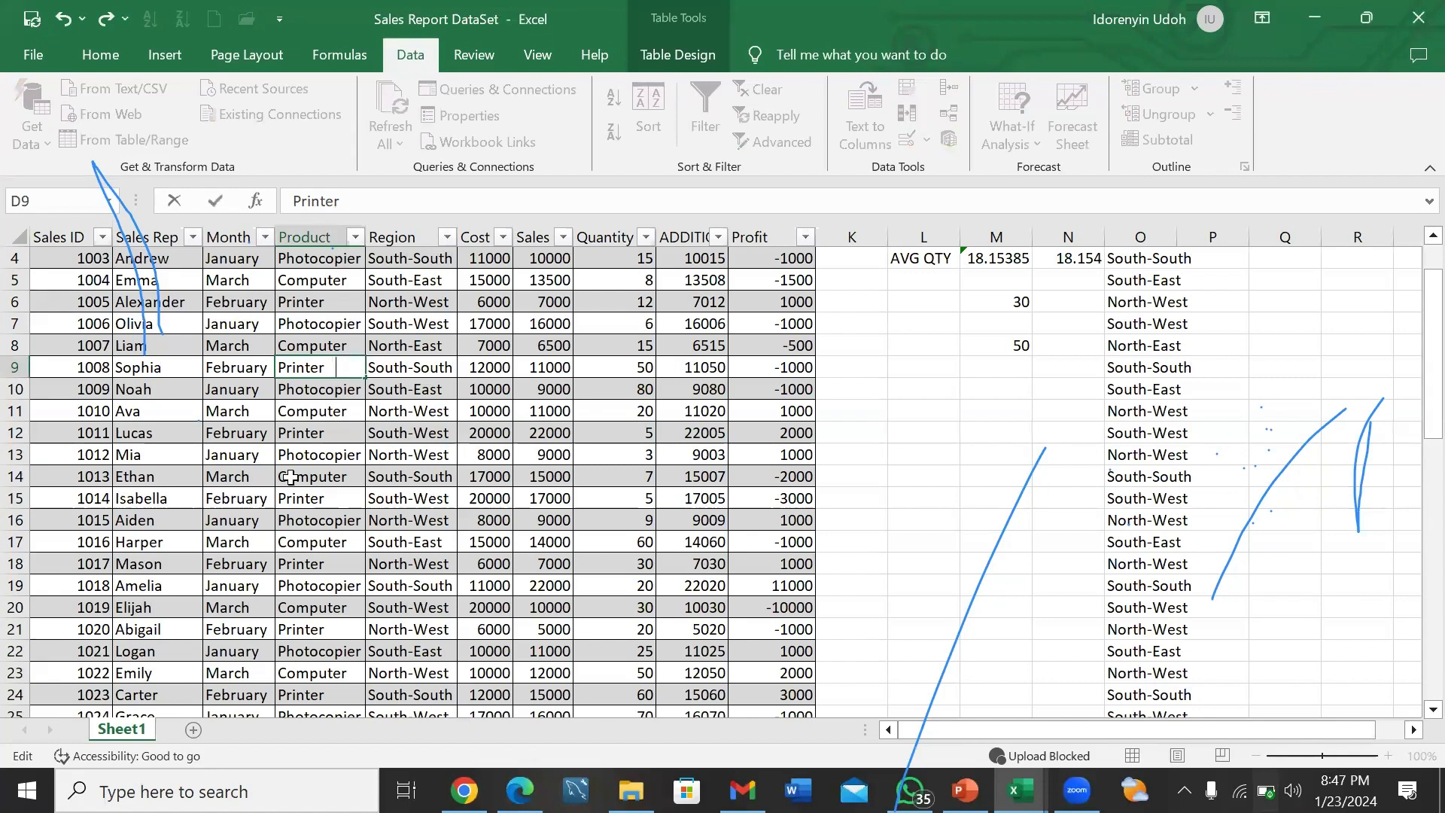
pyautogui.click(293, 545)
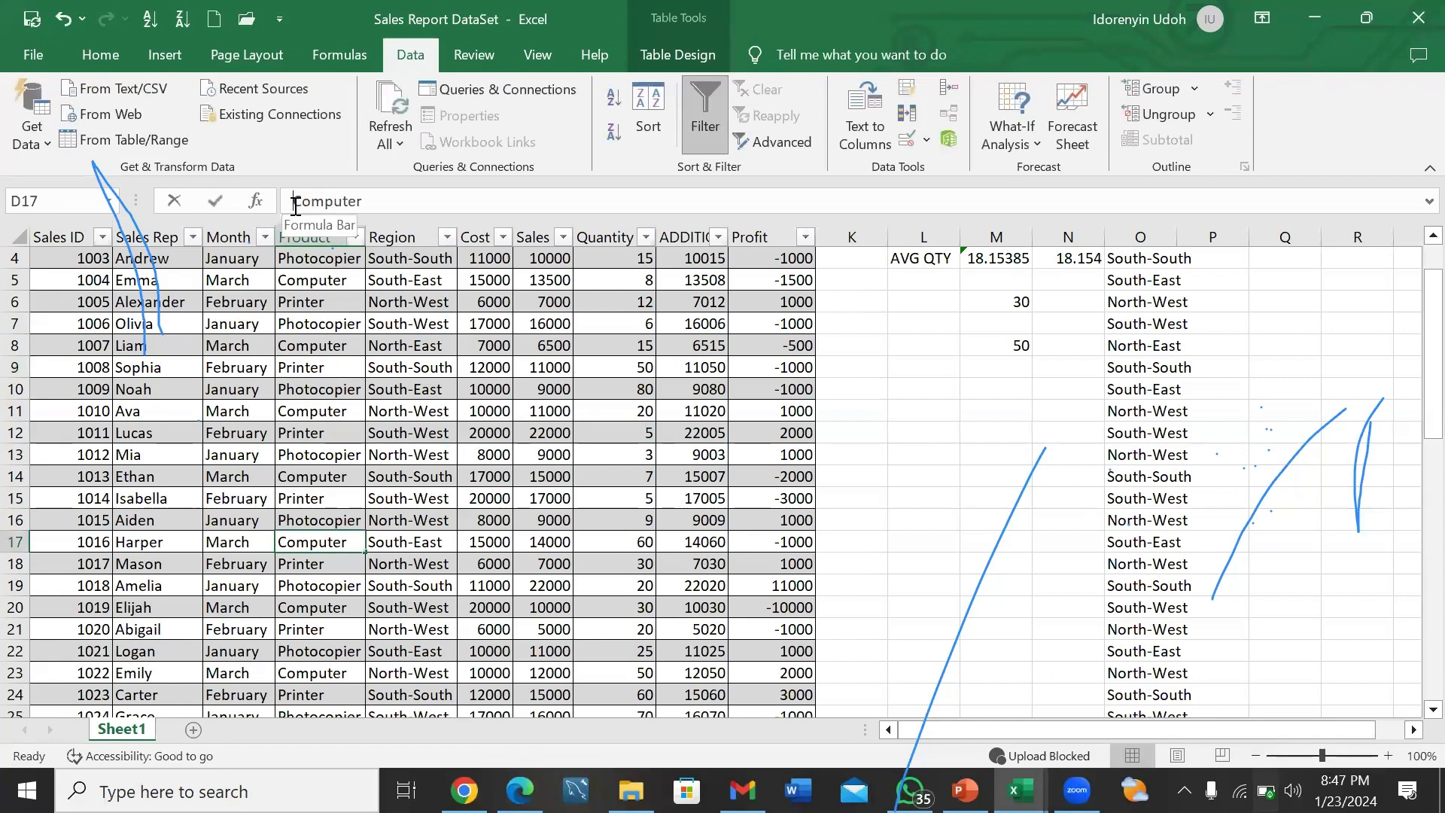
pyautogui.click(295, 206)
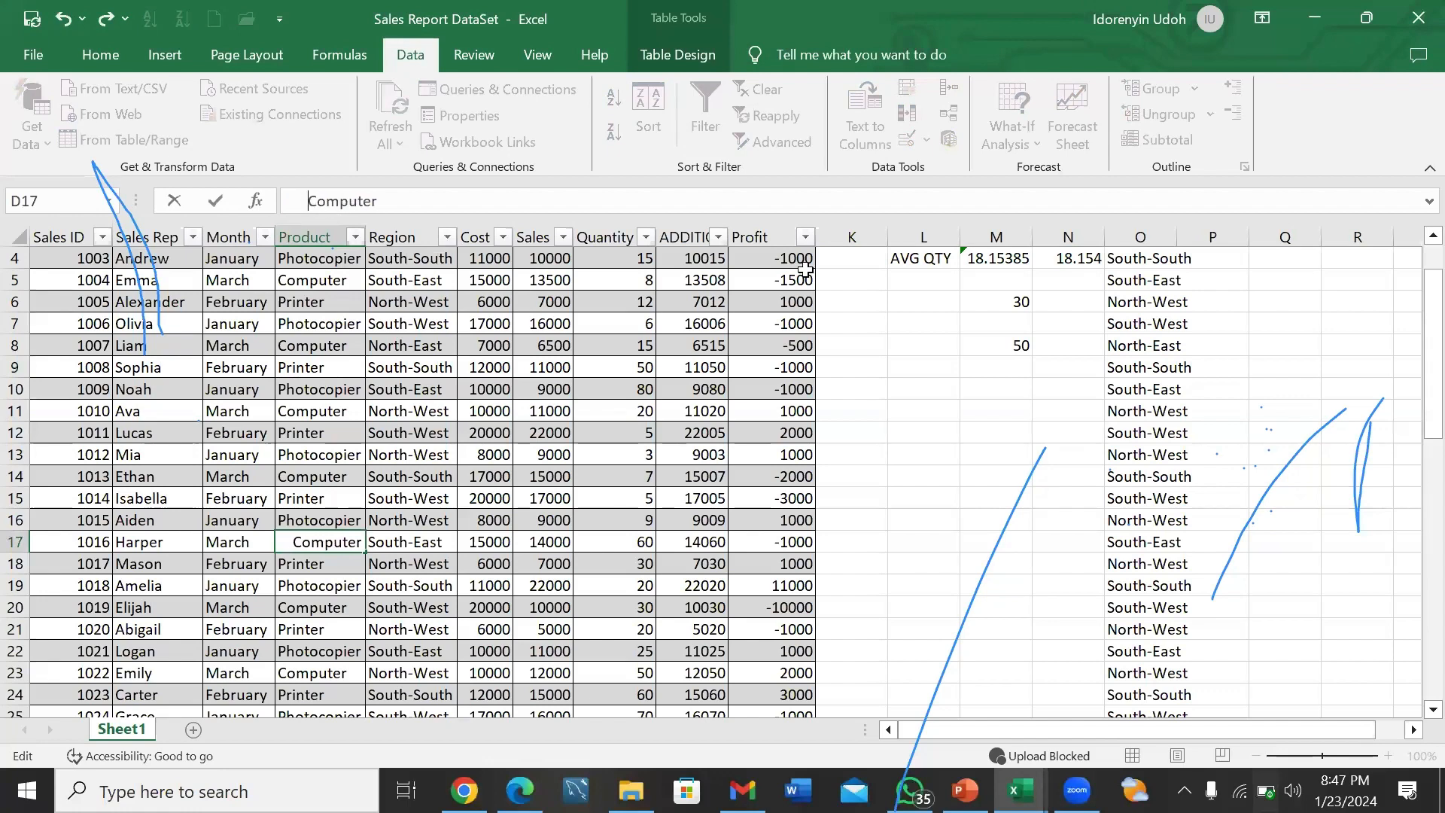
pyautogui.click(1289, 342)
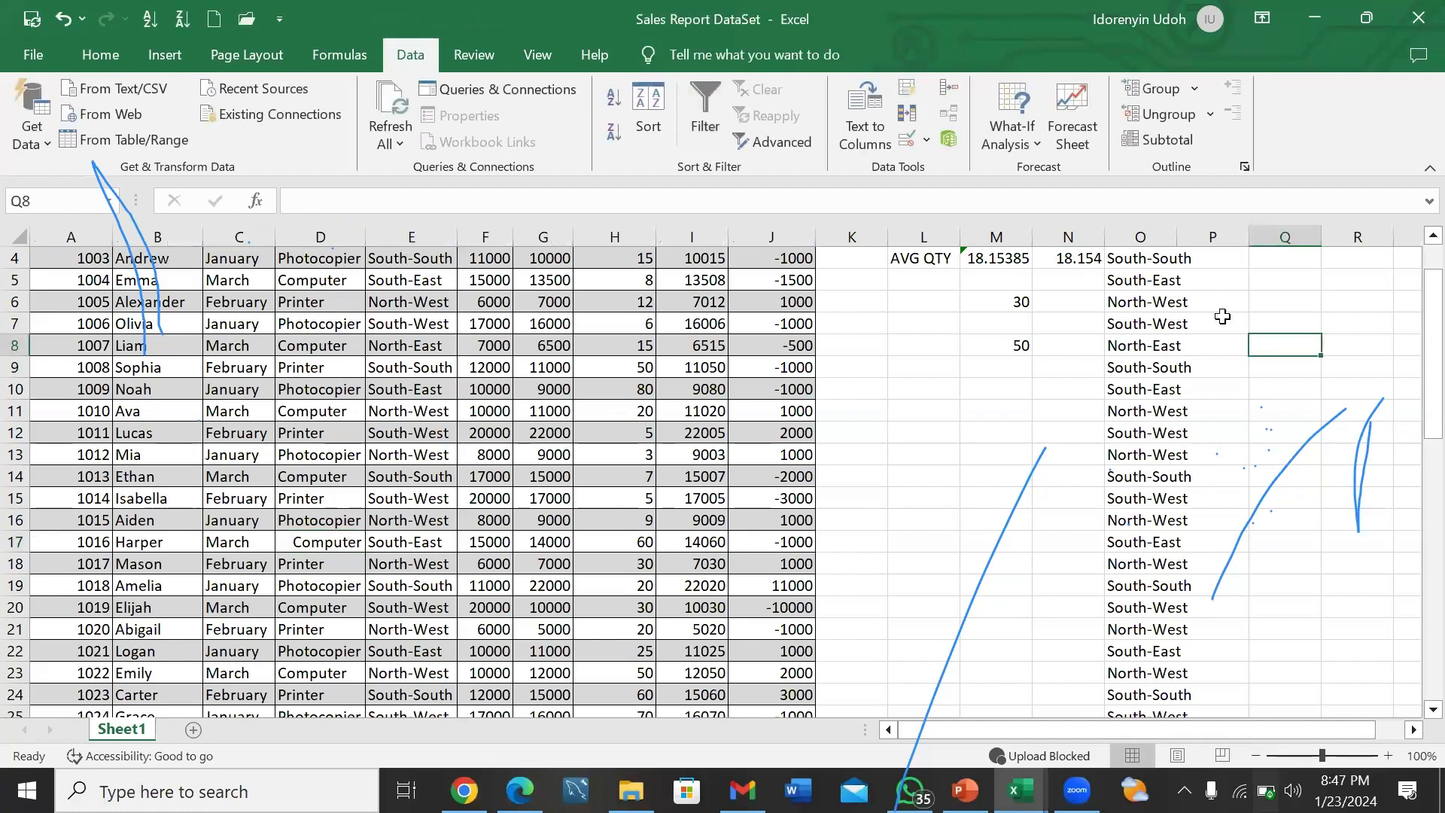
# - Clear the contents of column L, including the AVG QTY label
pyautogui.click(937, 238)
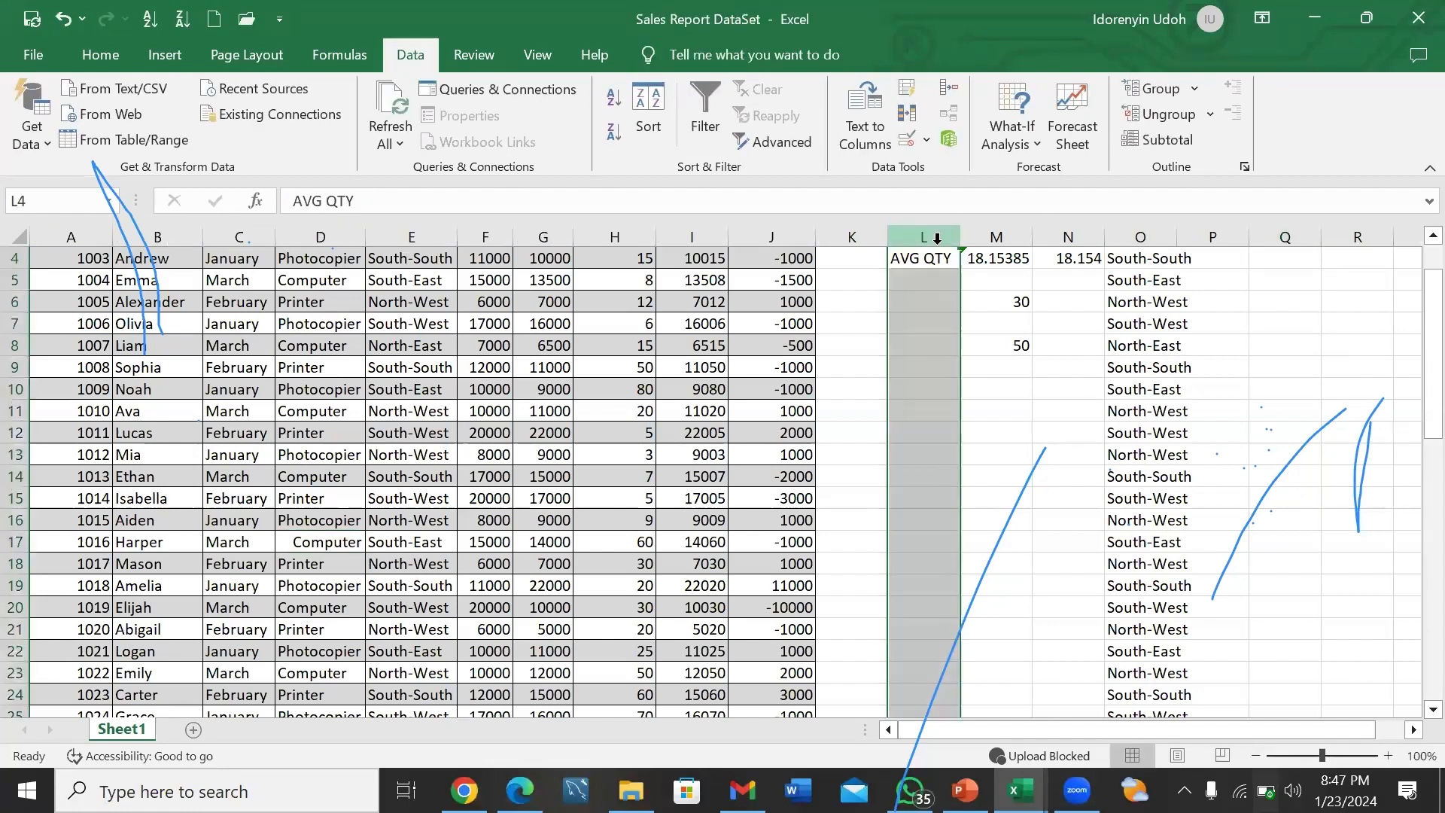
pyautogui.press('Delete')
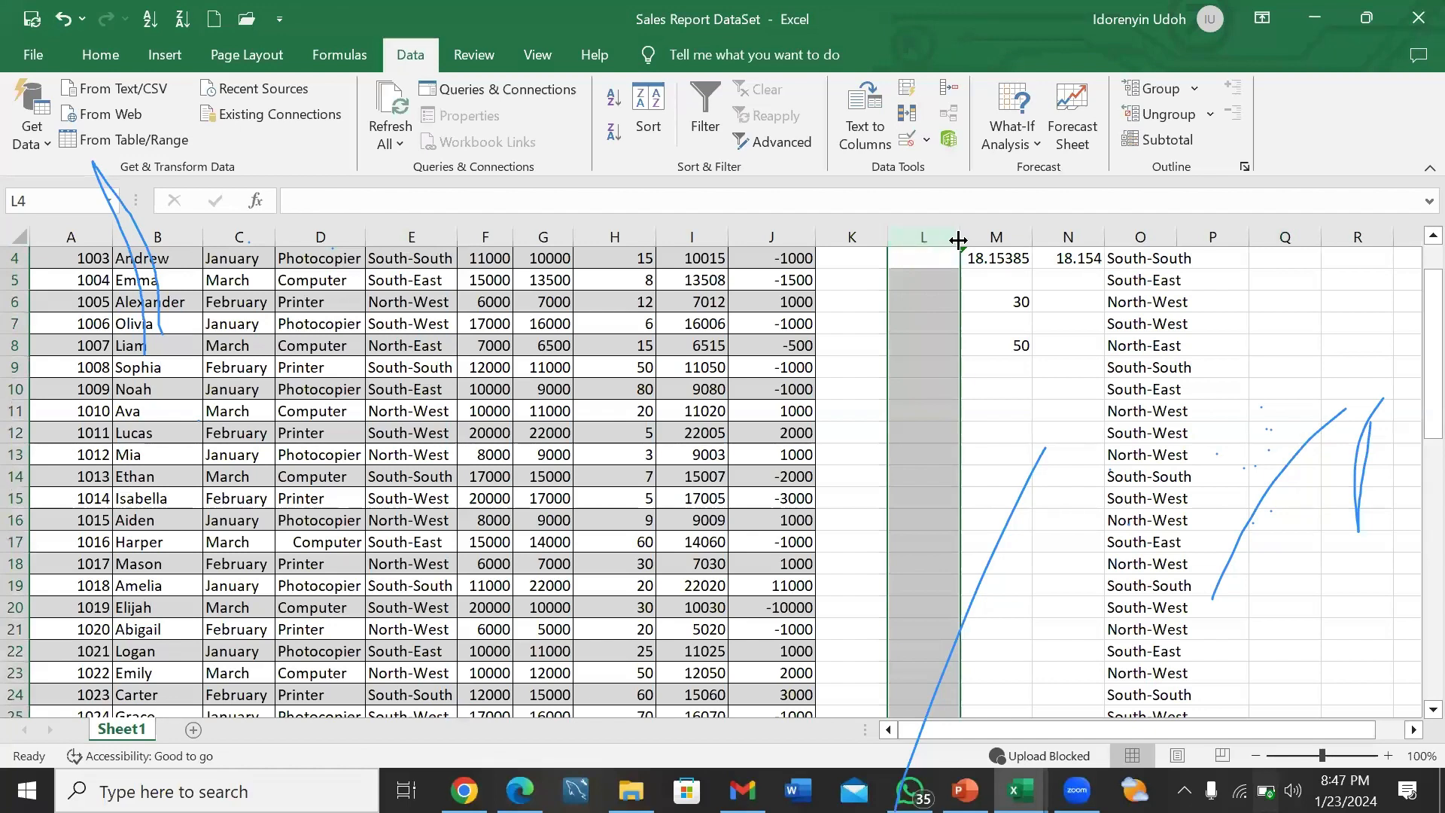
pyautogui.click(929, 394)
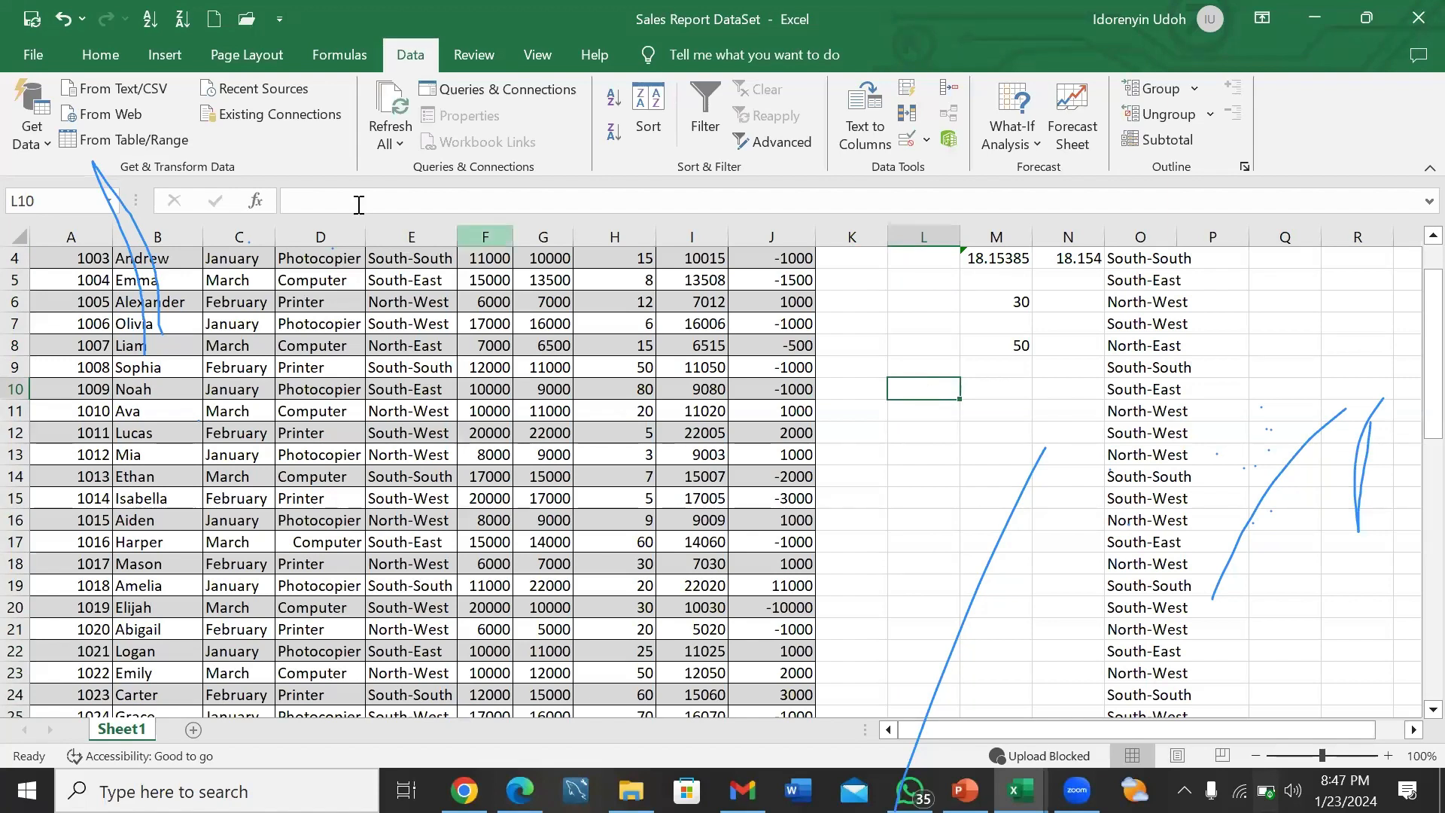
# - Check the Product column's filter values for entries with extra spaces, leaving all products shown
pyautogui.click(338, 237)
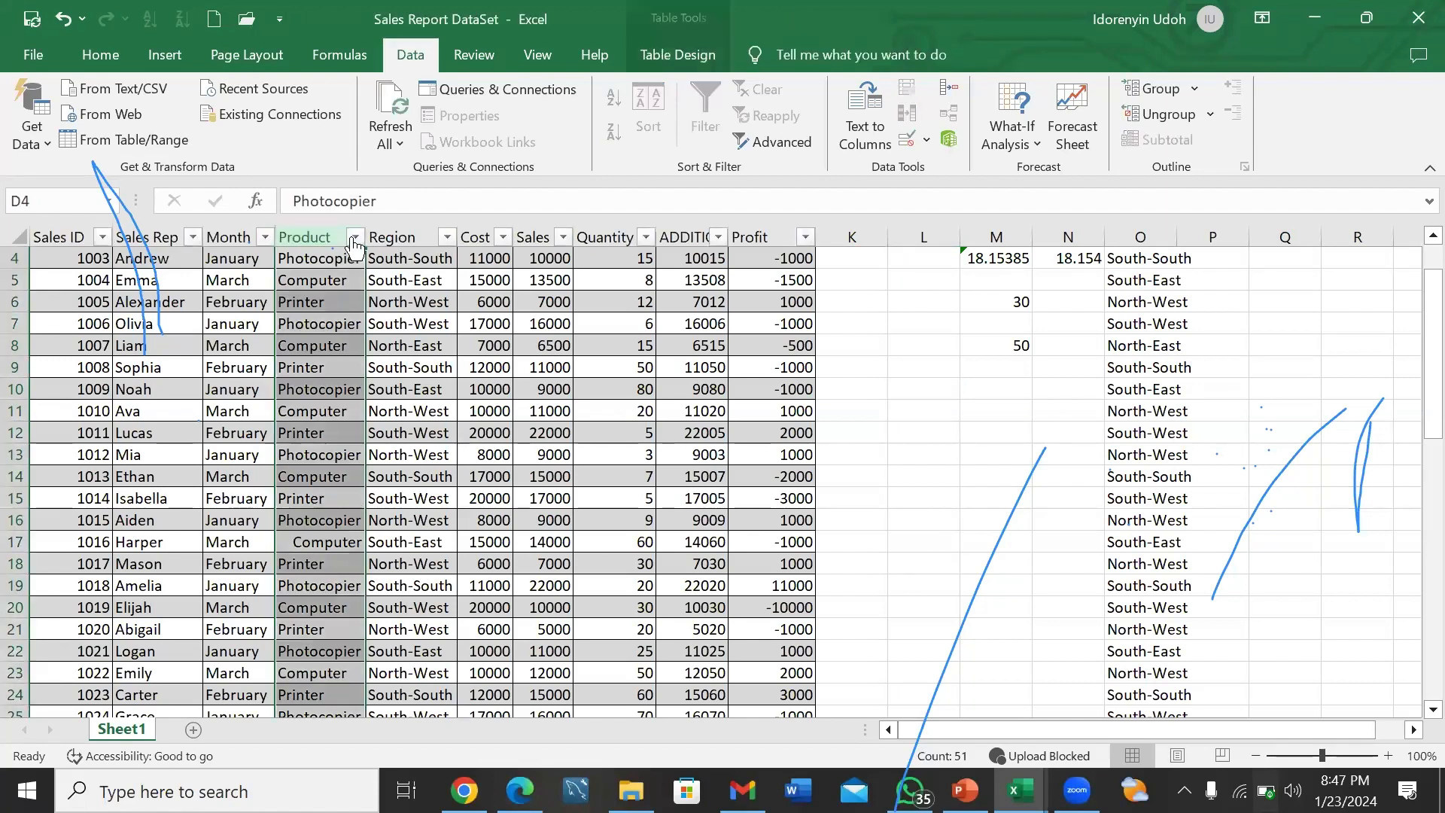
pyautogui.click(354, 238)
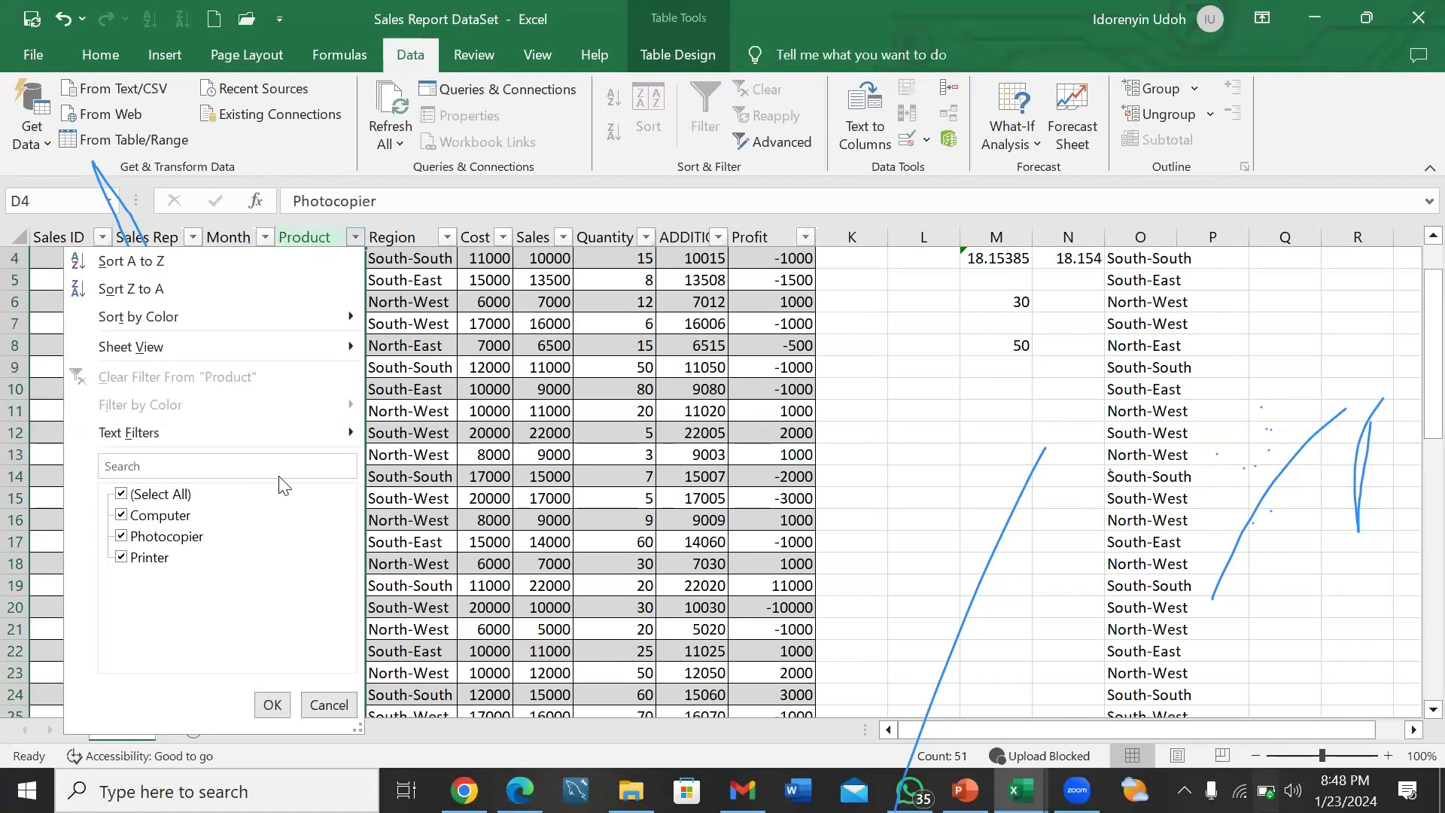
pyautogui.click(272, 703)
pyautogui.click(480, 348)
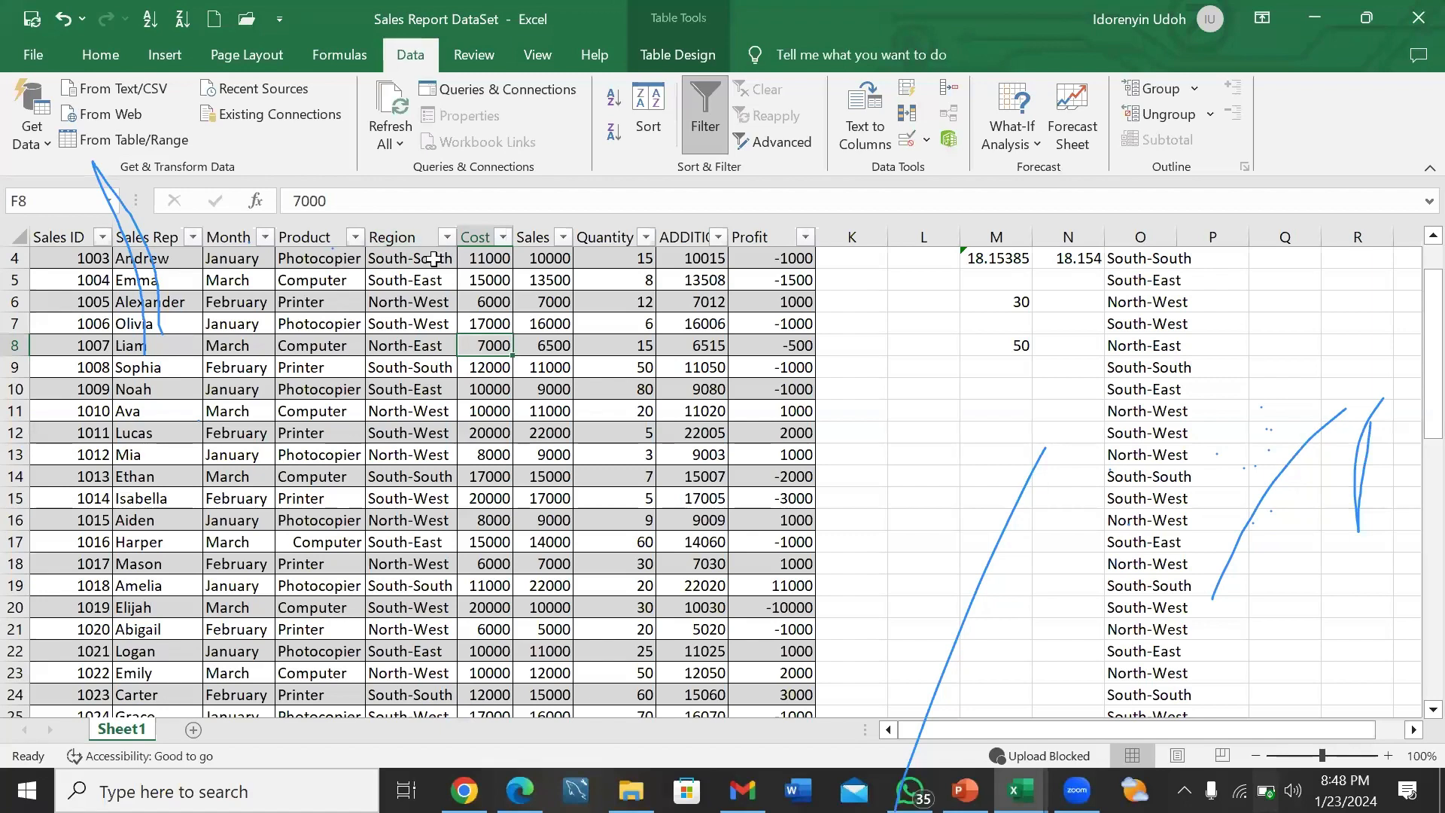
# - Add leading spaces before South-South in cell E4 and open the Region column's filter values for checking
pyautogui.click(434, 259)
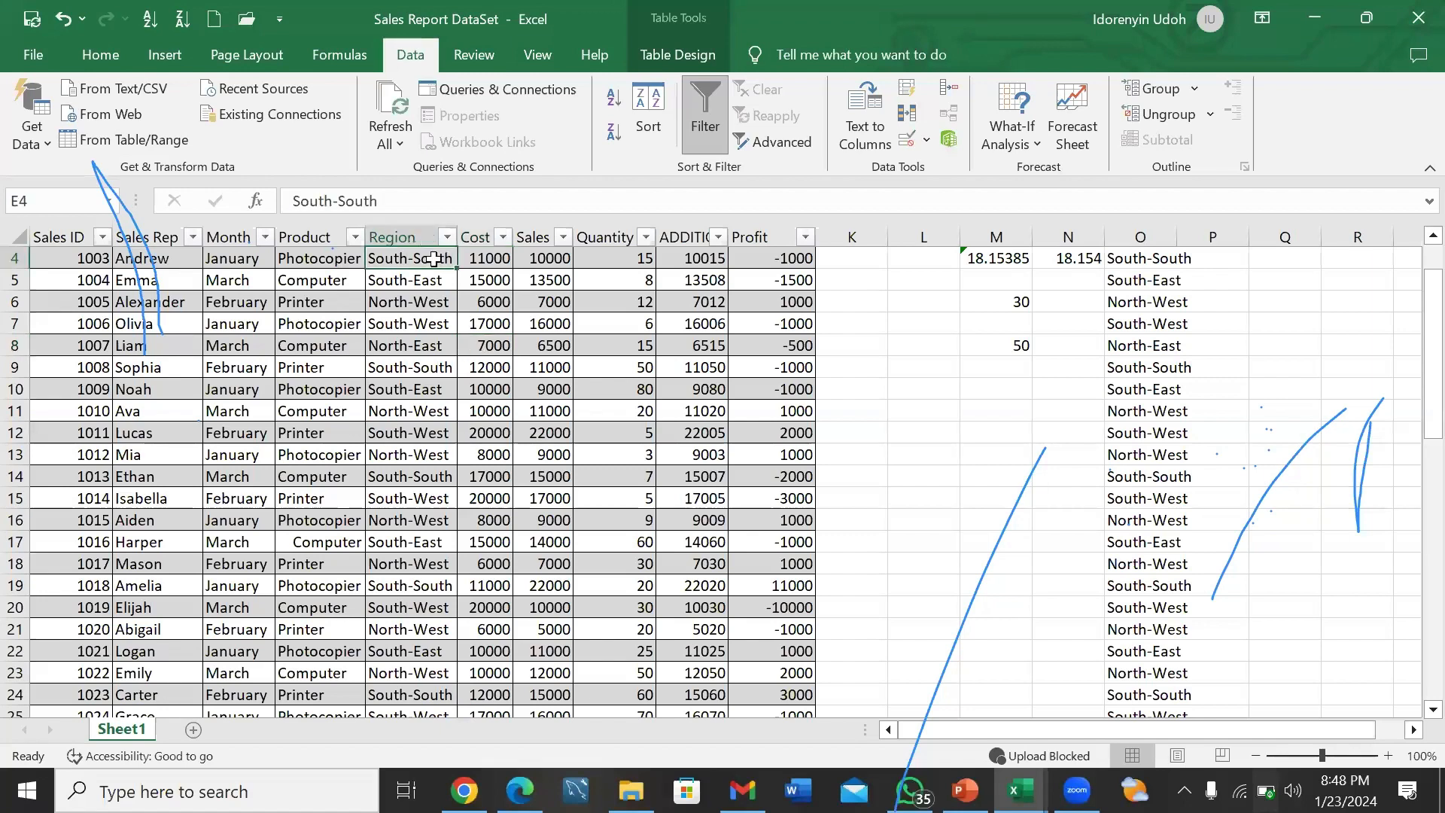
pyautogui.click(403, 203)
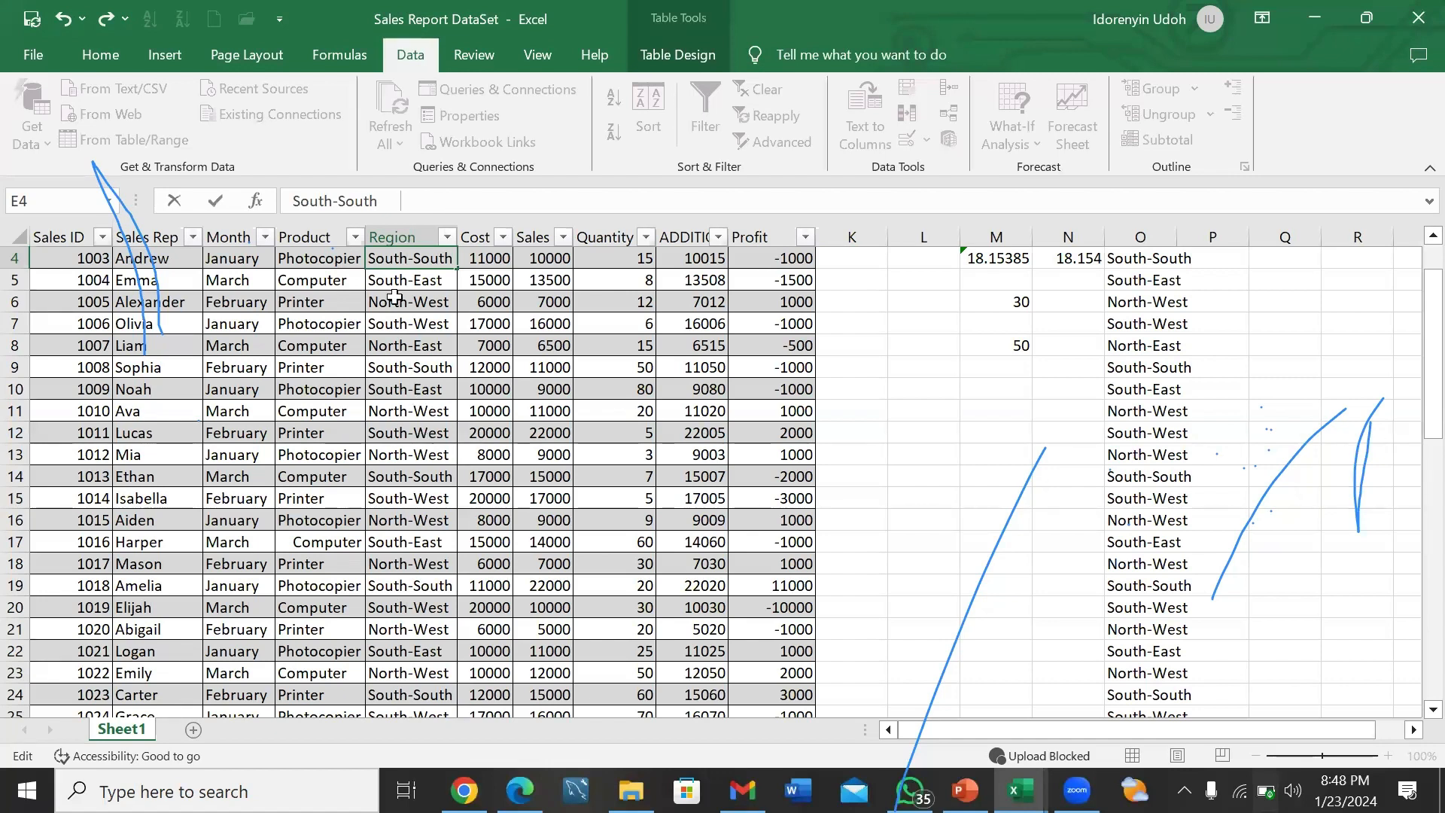
pyautogui.click(294, 200)
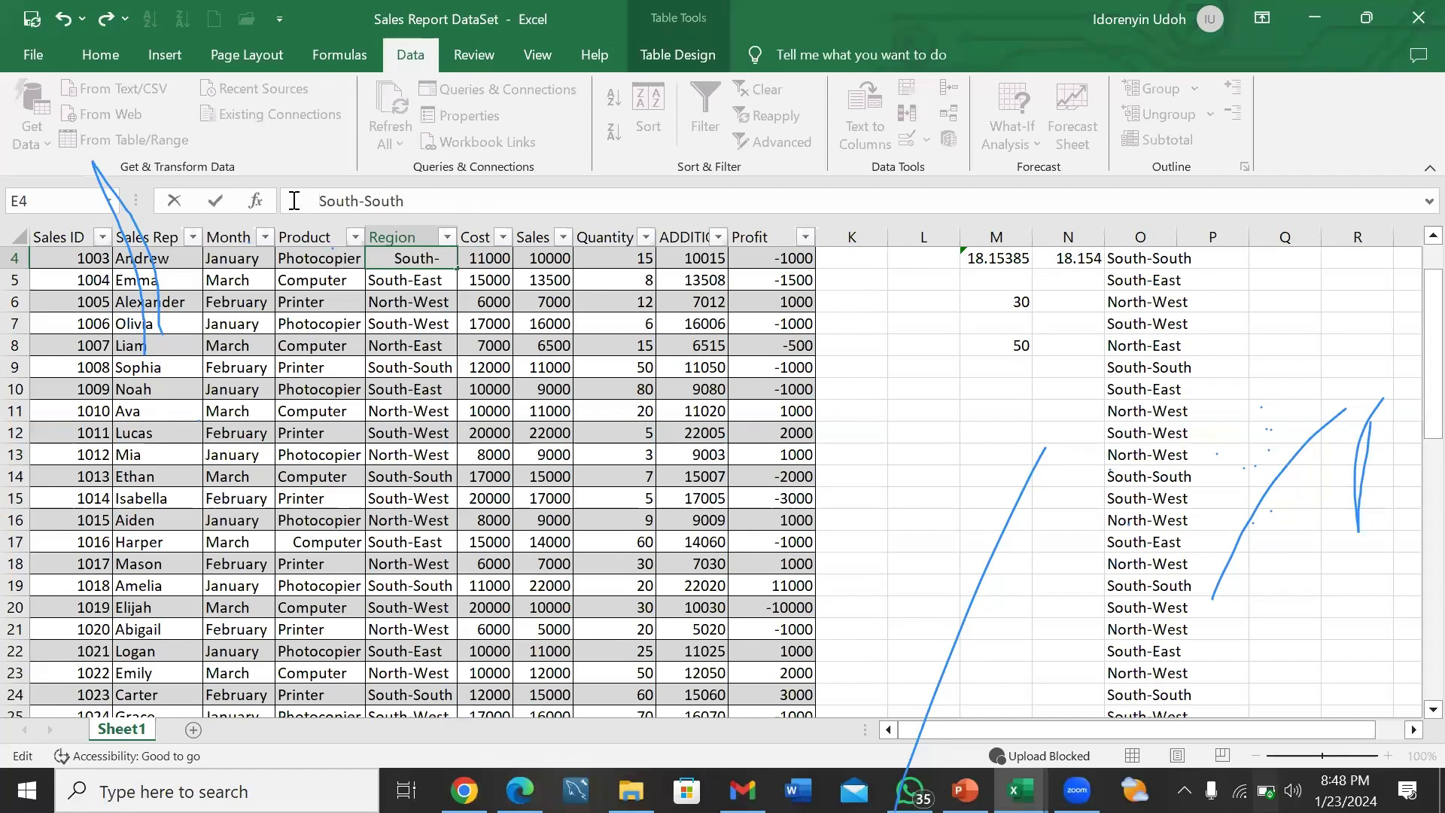
pyautogui.press('Return')
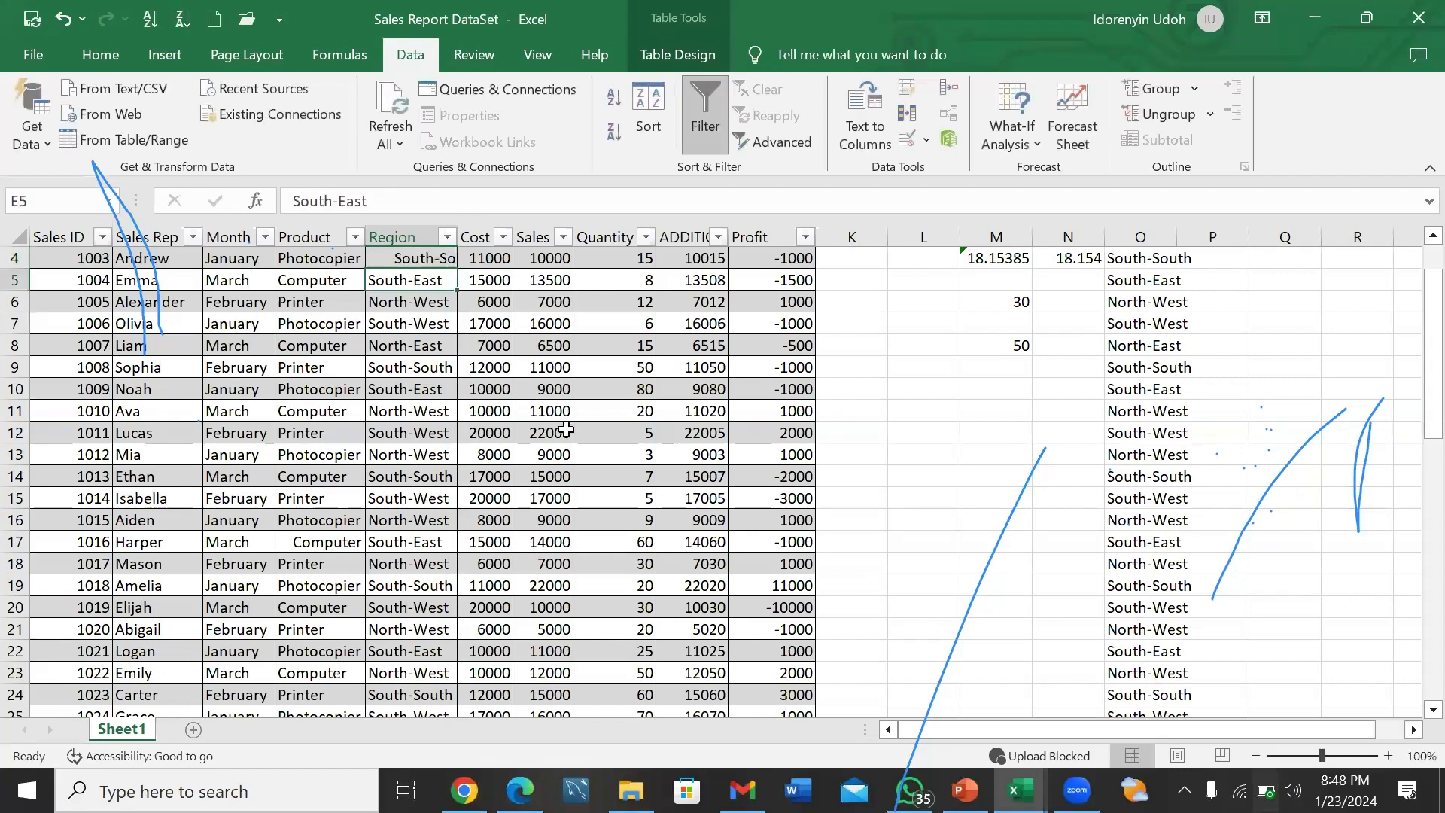
pyautogui.click(447, 239)
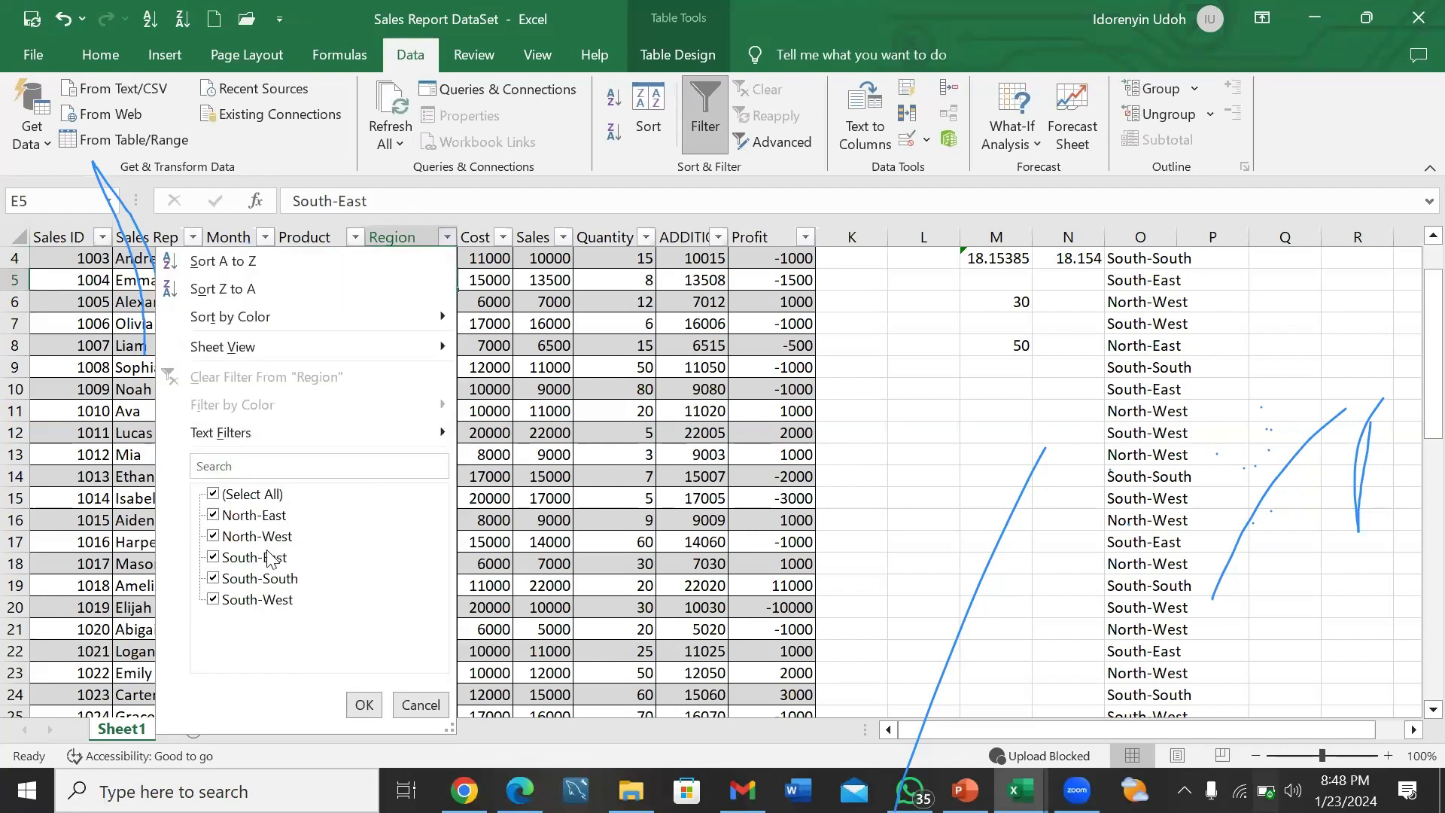
# - Close the Region filter list and enter a LEN formula in L4 that counts the characters of the Region value in E4
pyautogui.click(865, 265)
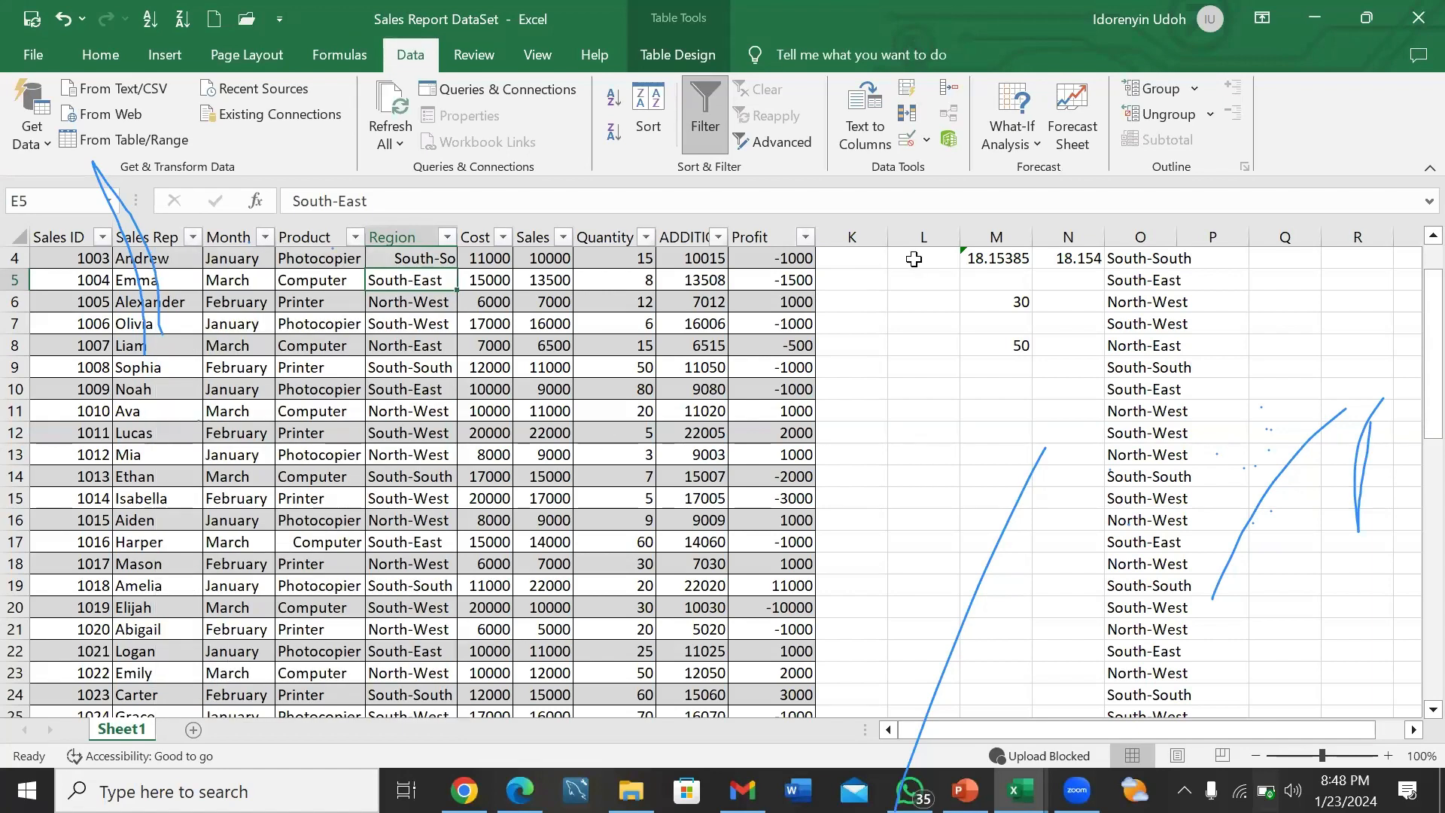
pyautogui.click(913, 259)
pyautogui.write('=')
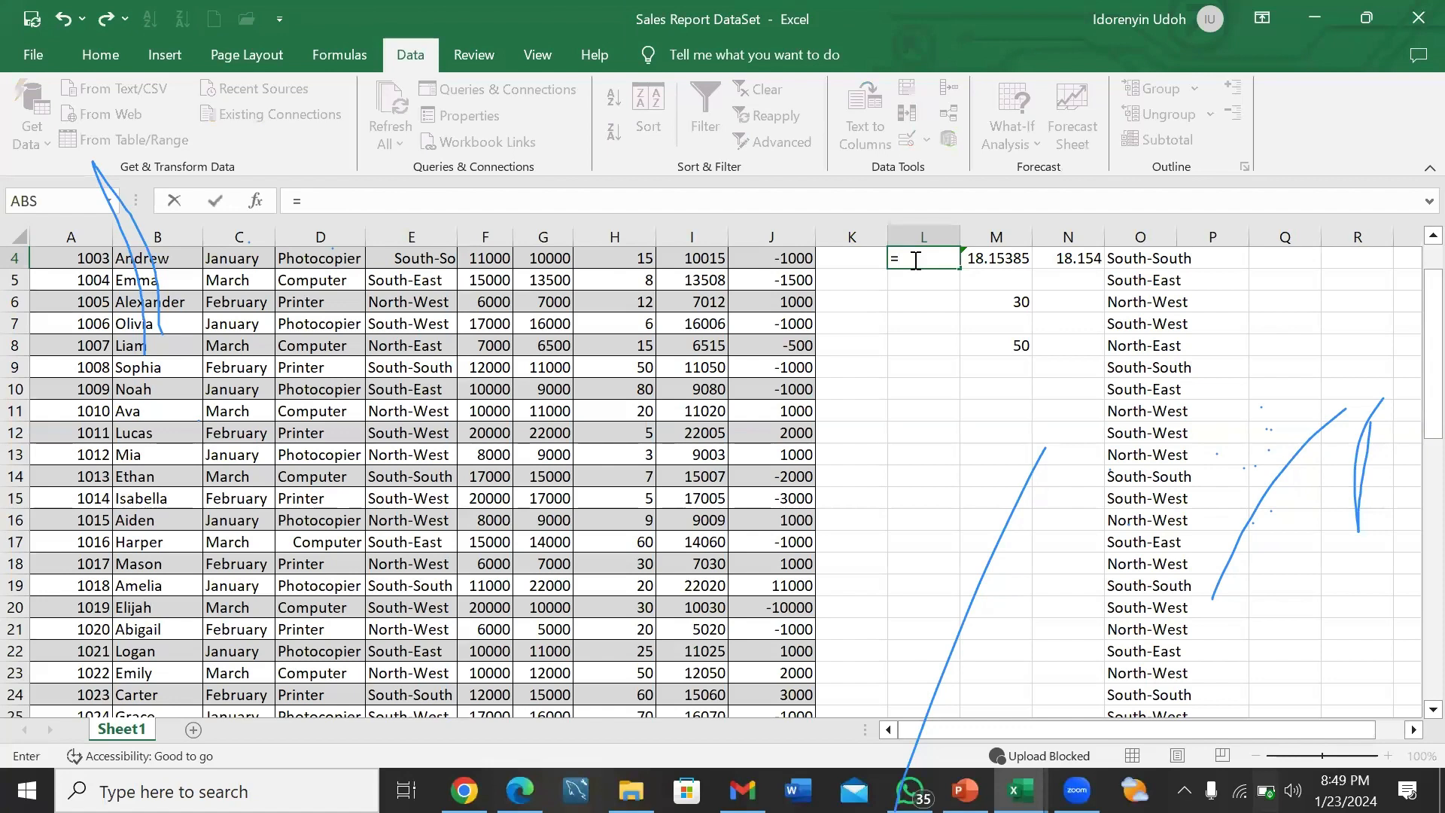
pyautogui.write('len')
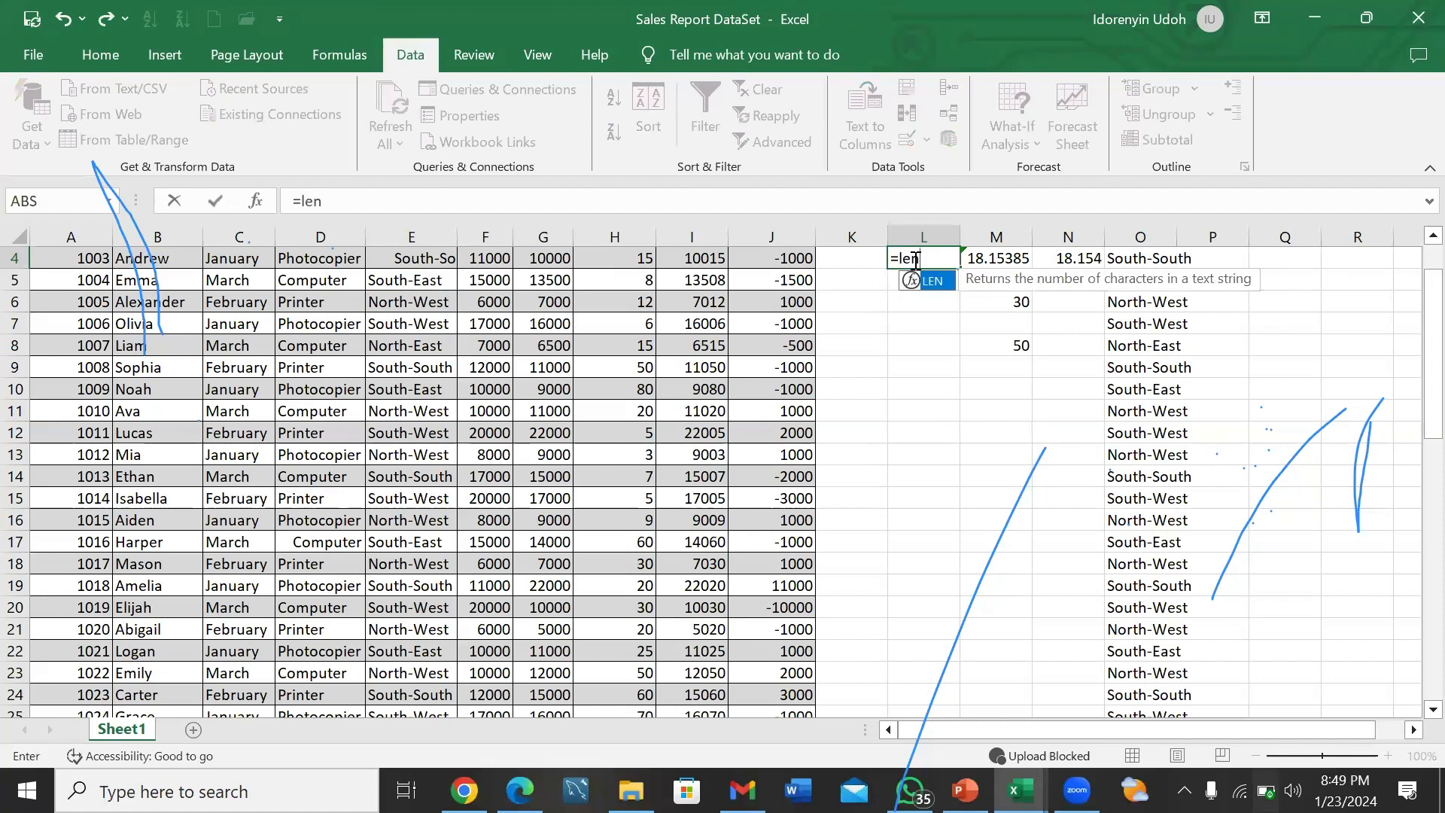
pyautogui.write('(')
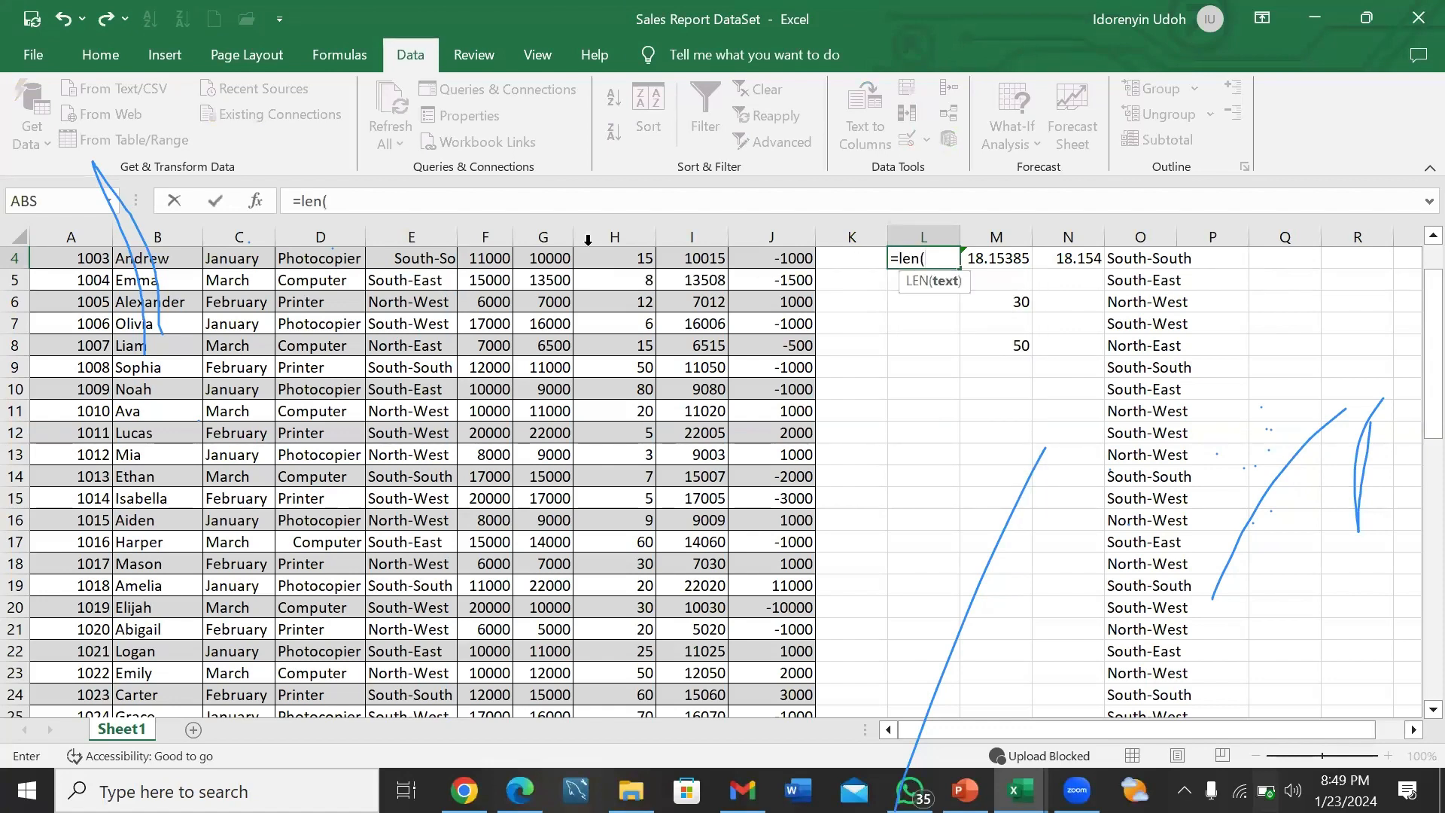
pyautogui.click(427, 259)
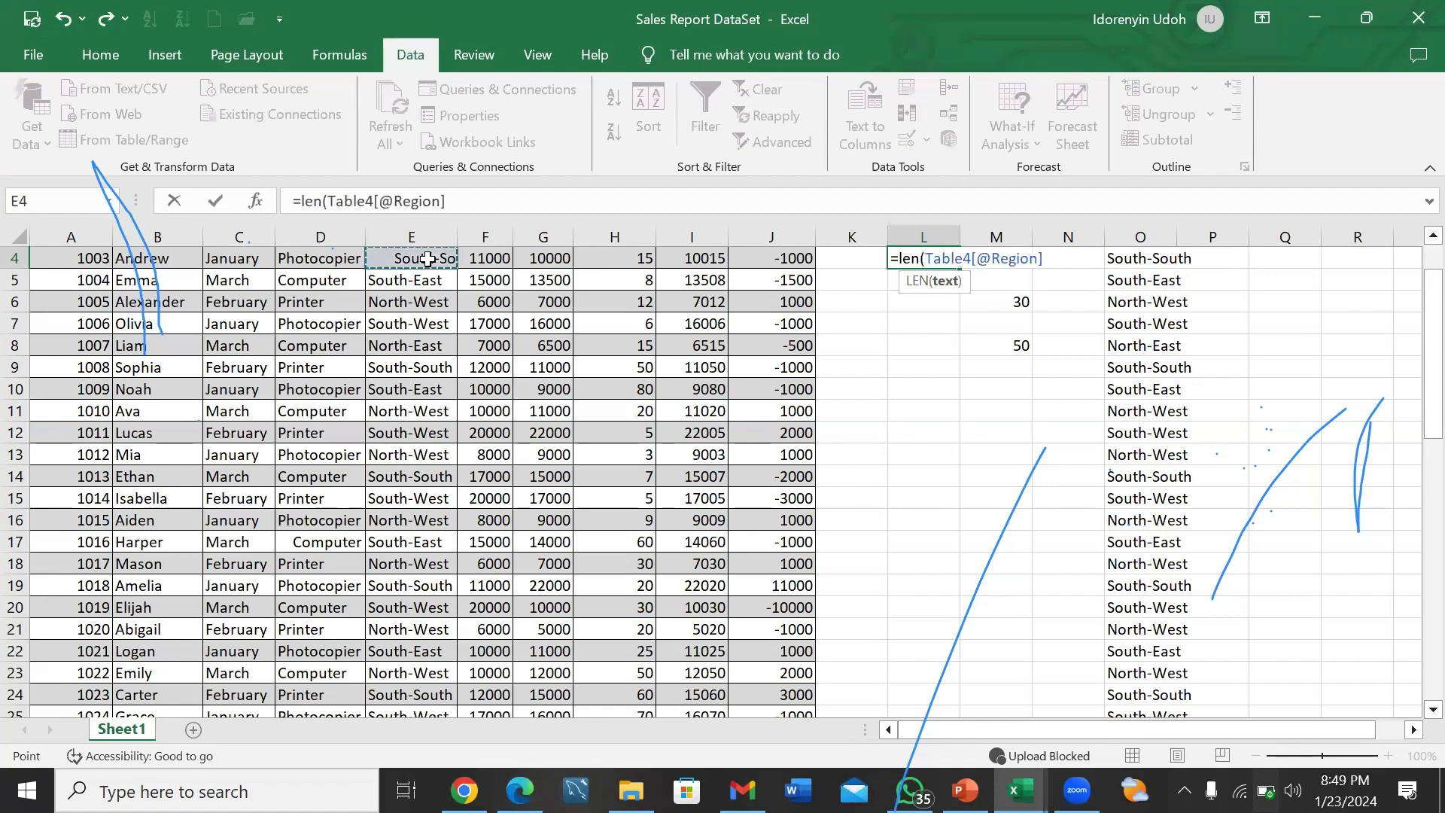
pyautogui.press('Return')
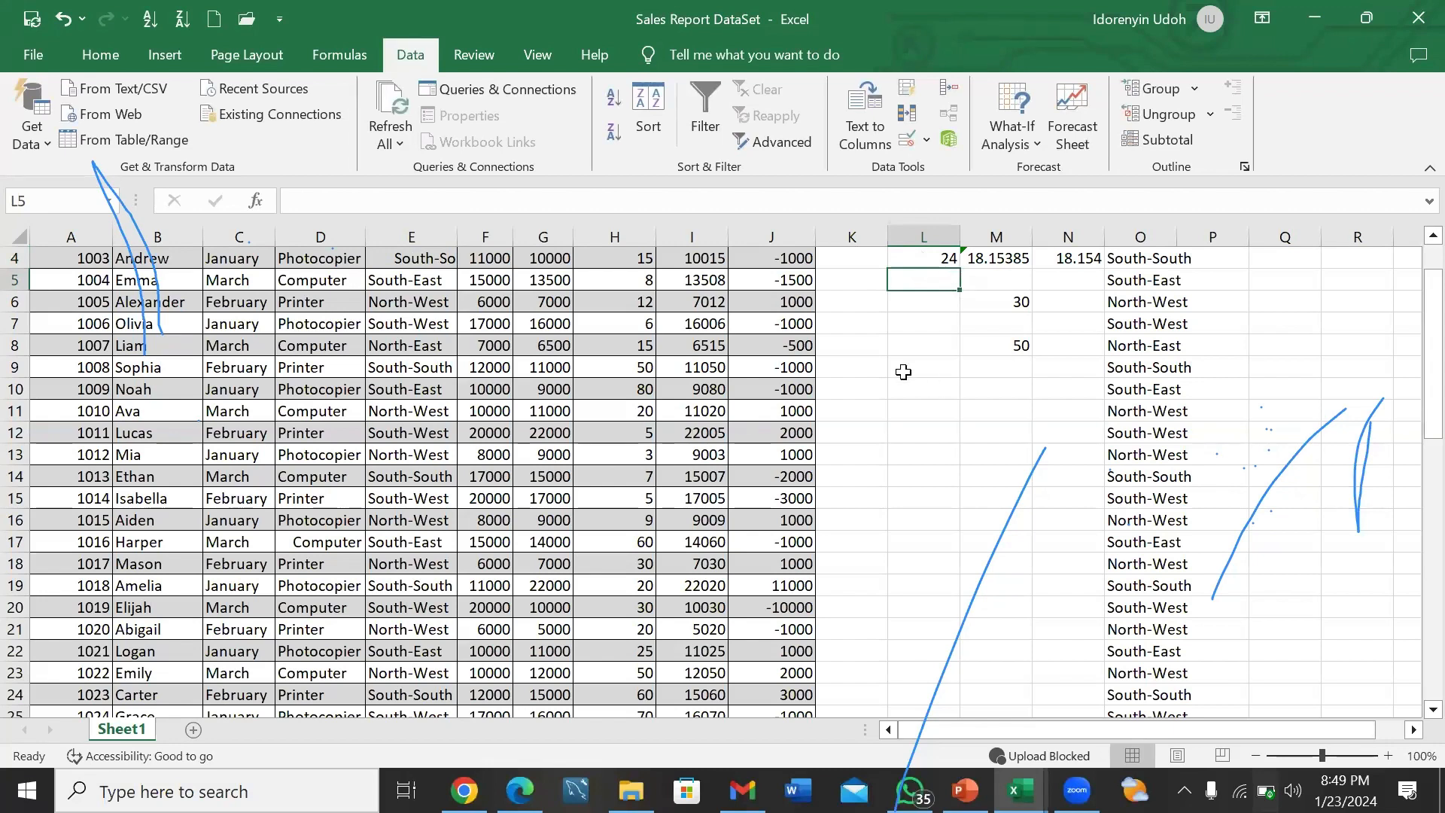
# - Filter the Region column to show only the South-South records
pyautogui.scroll(1, 427, 309)
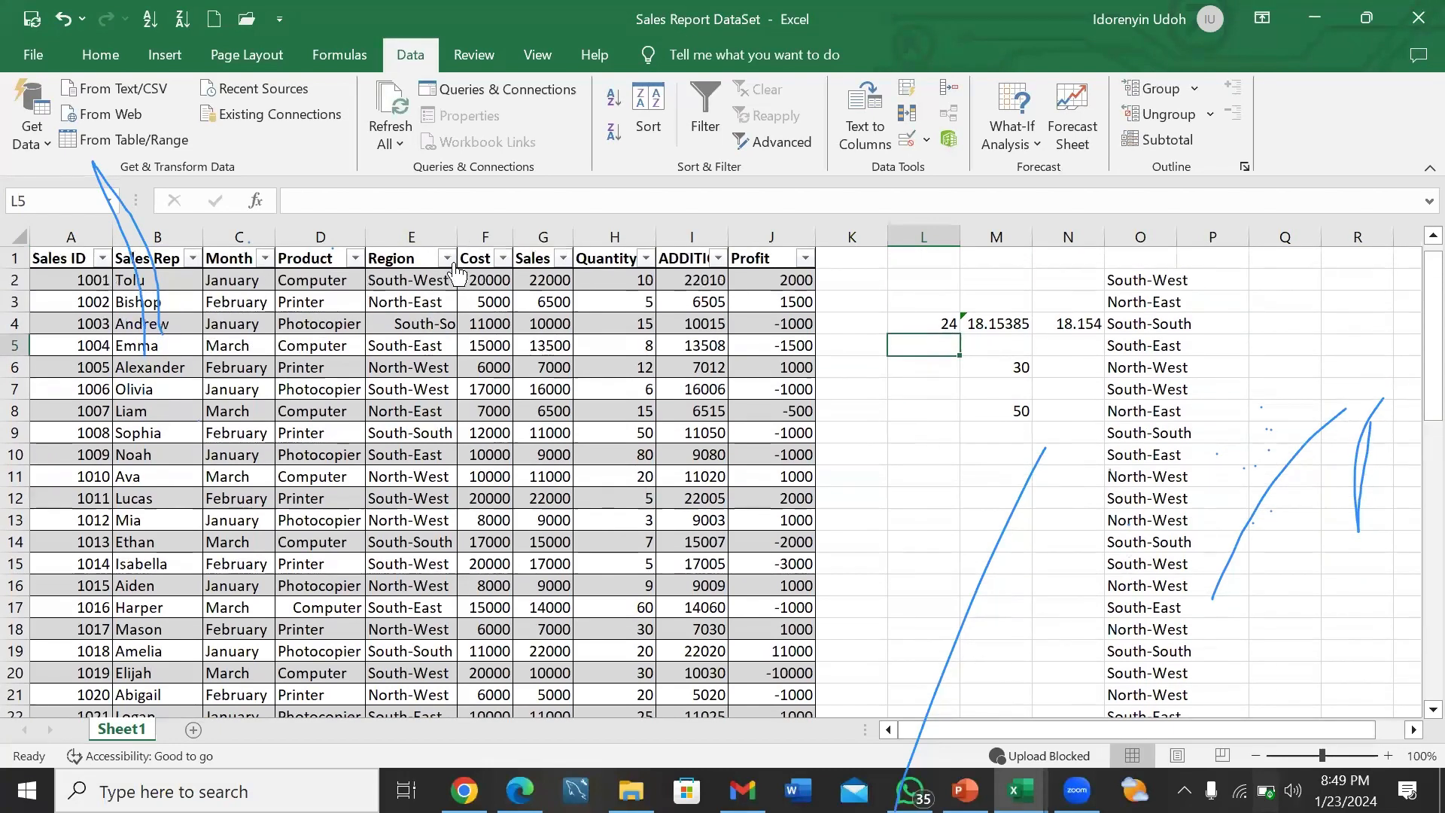
pyautogui.click(447, 258)
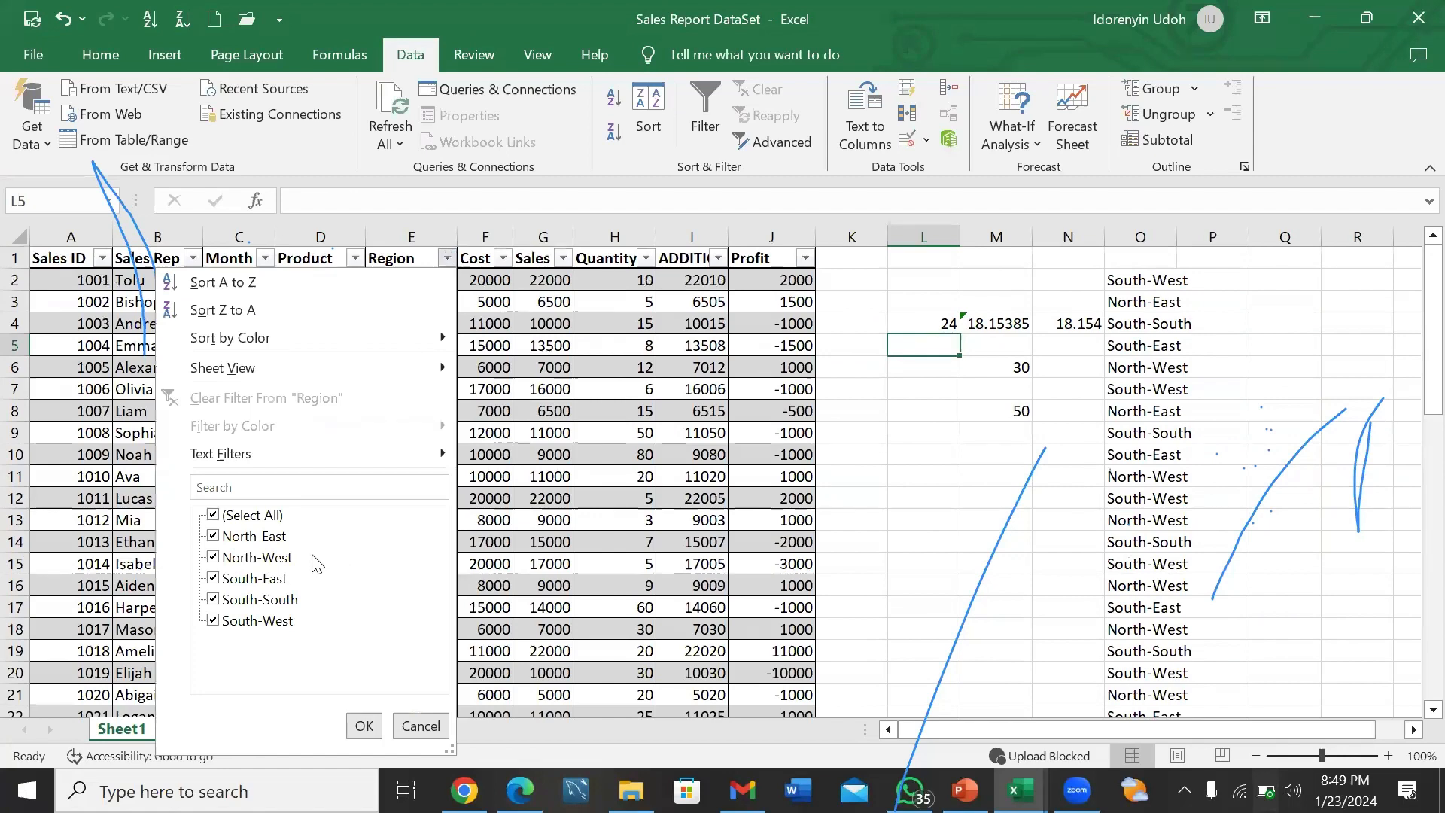
pyautogui.click(213, 517)
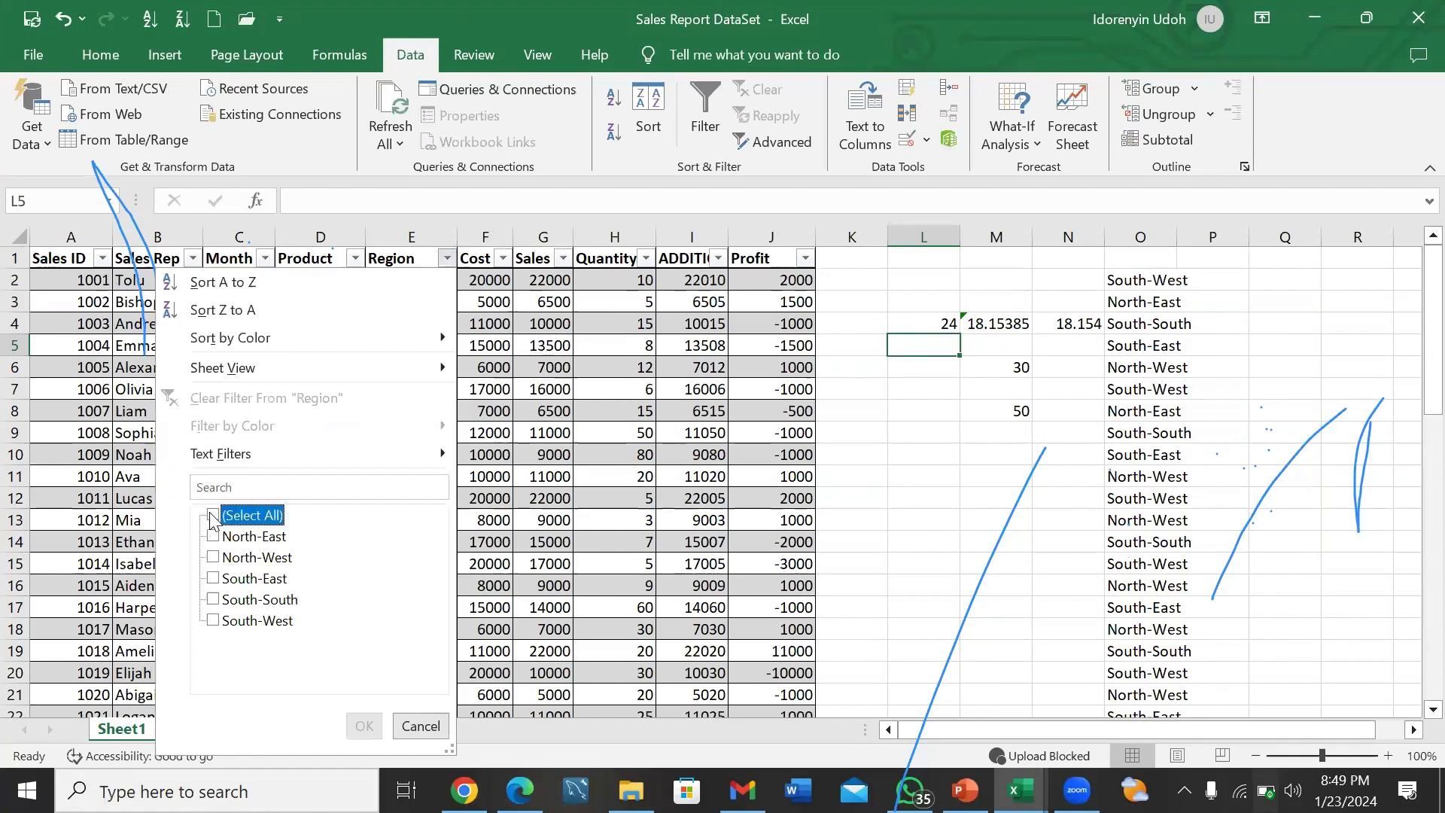
pyautogui.click(214, 599)
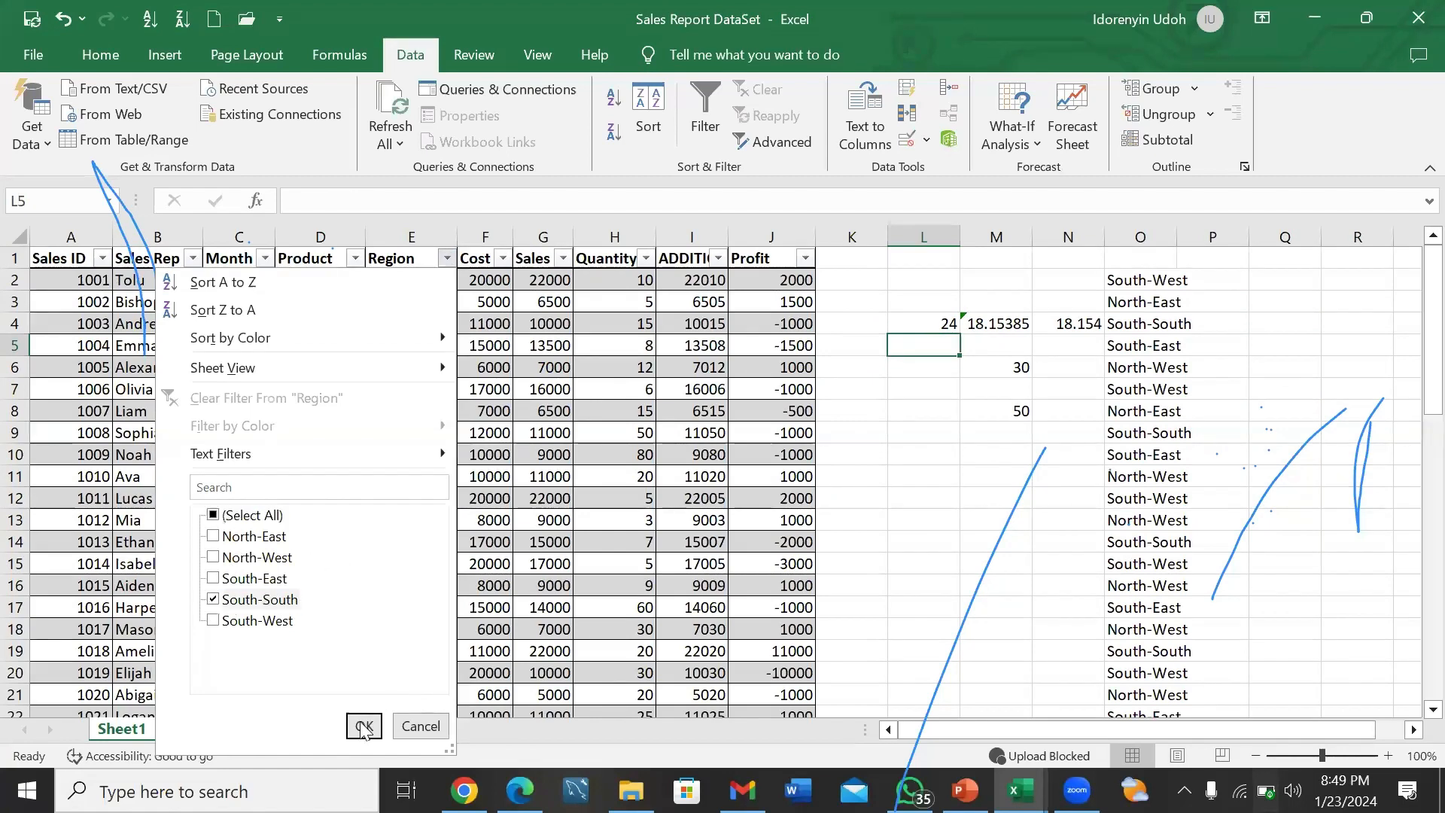
pyautogui.click(364, 726)
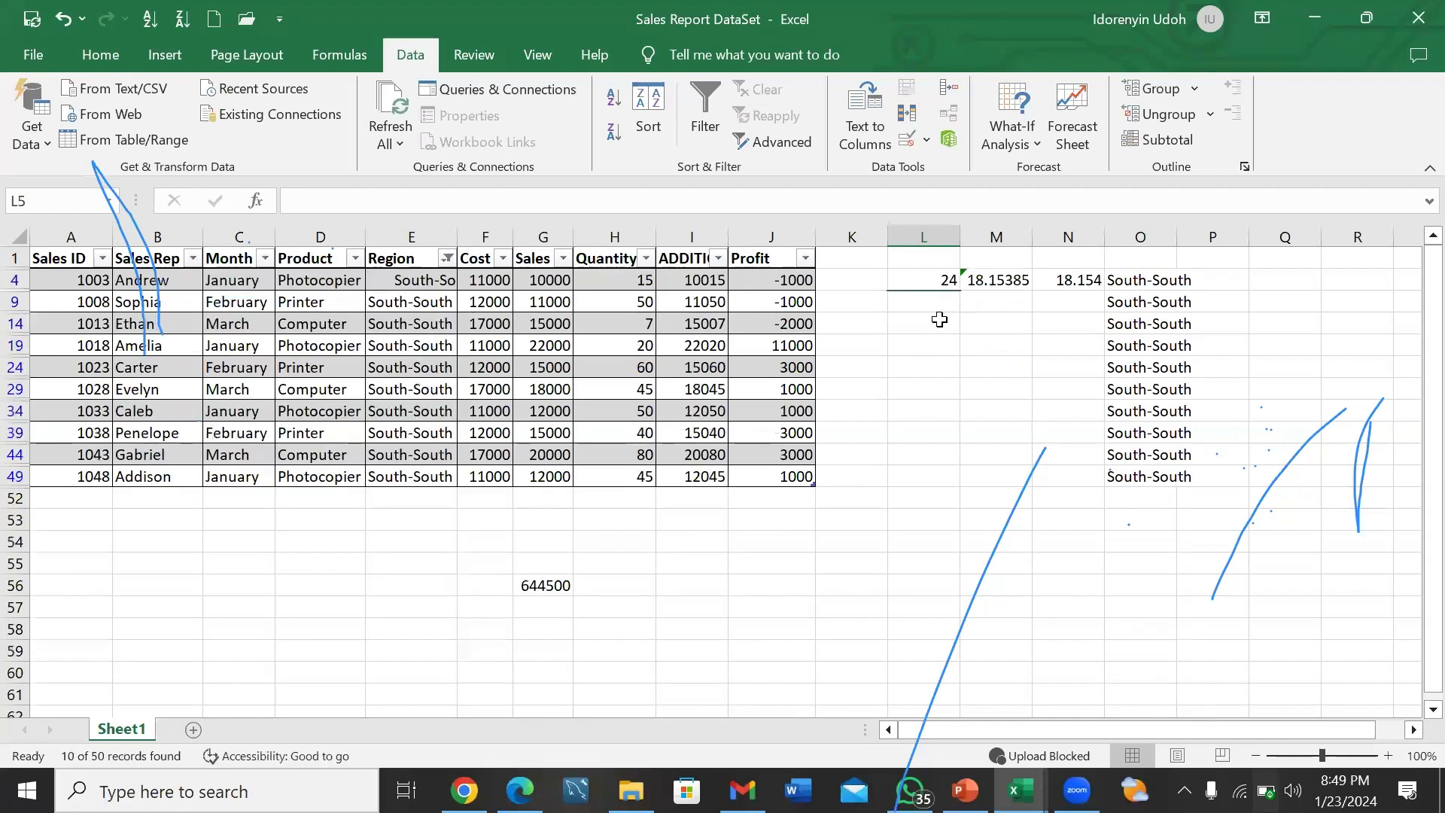
# - Fill the LEN formula from L4 down to L49 for the filtered rows
pyautogui.click(940, 280)
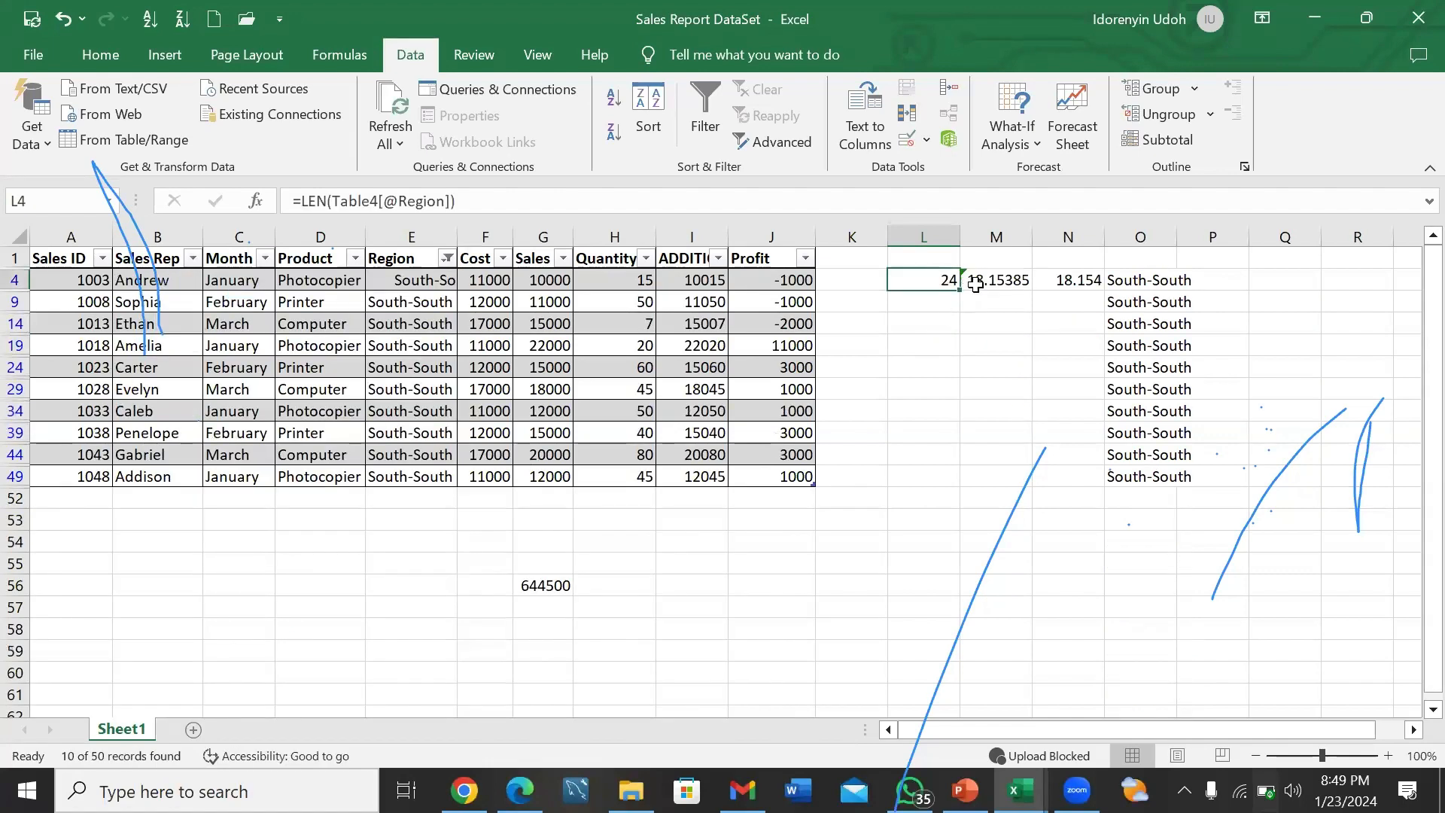
pyautogui.moveTo(959, 289); pyautogui.dragTo(954, 481)
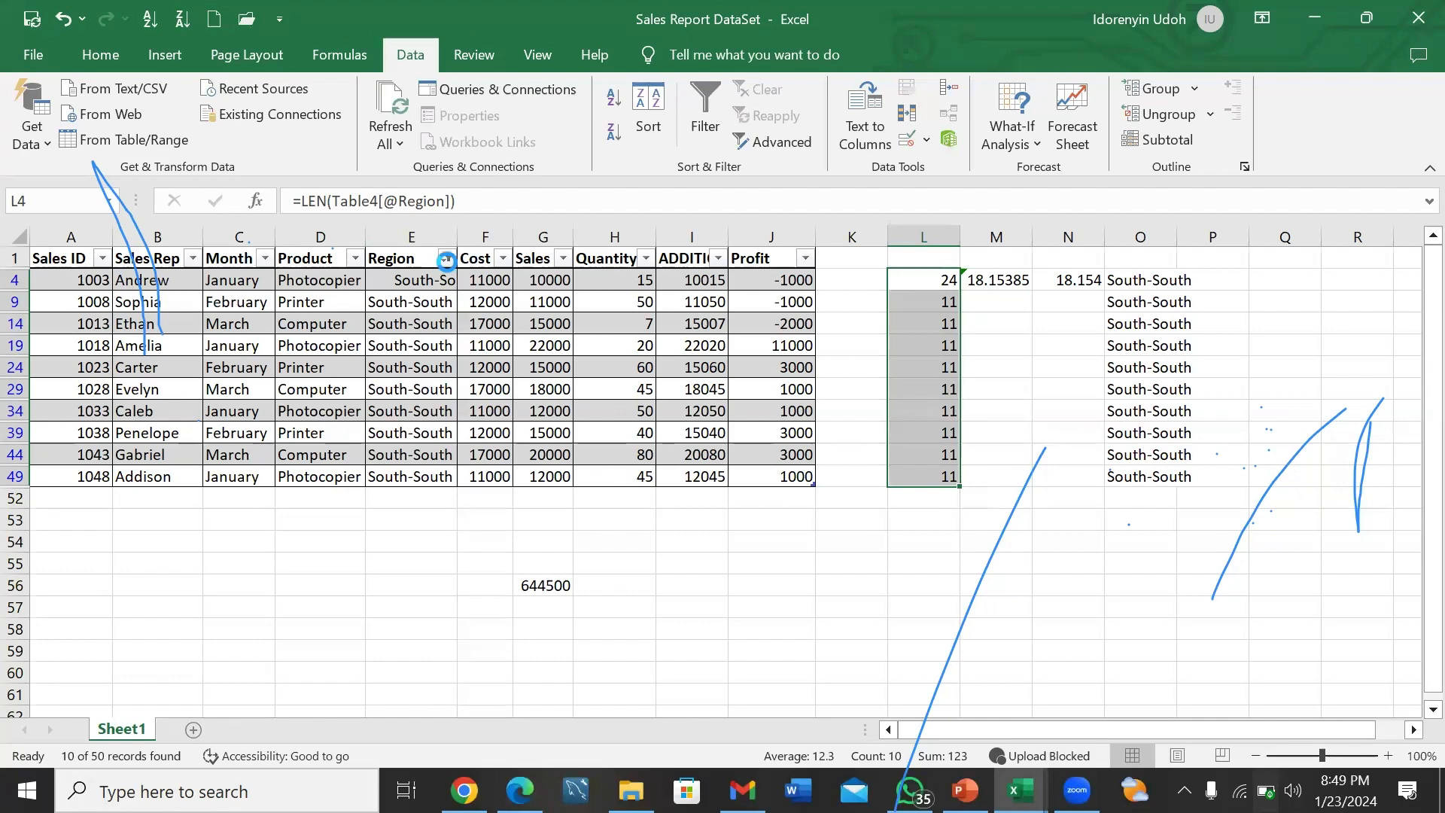
pyautogui.click(448, 260)
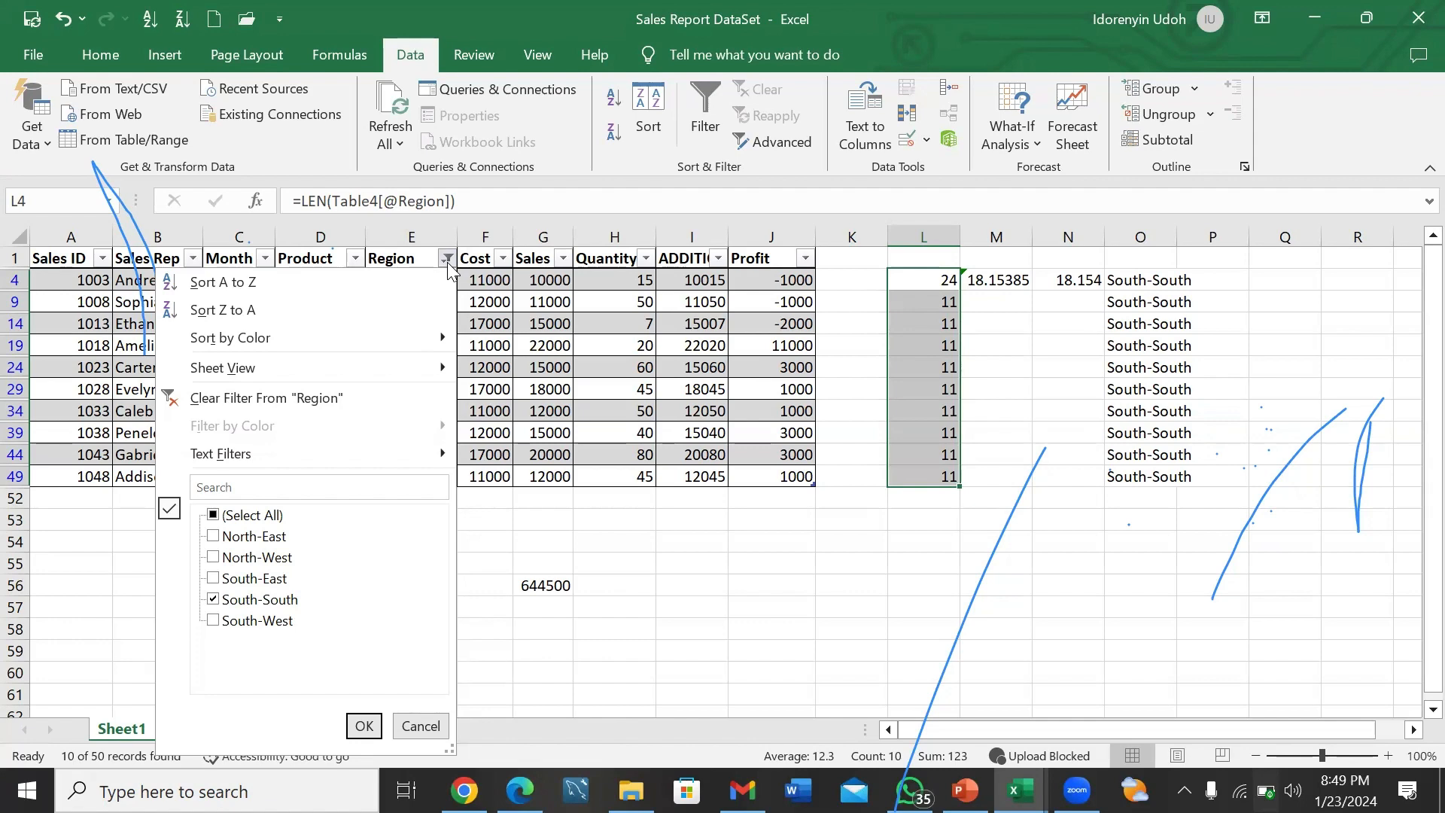
pyautogui.click(717, 587)
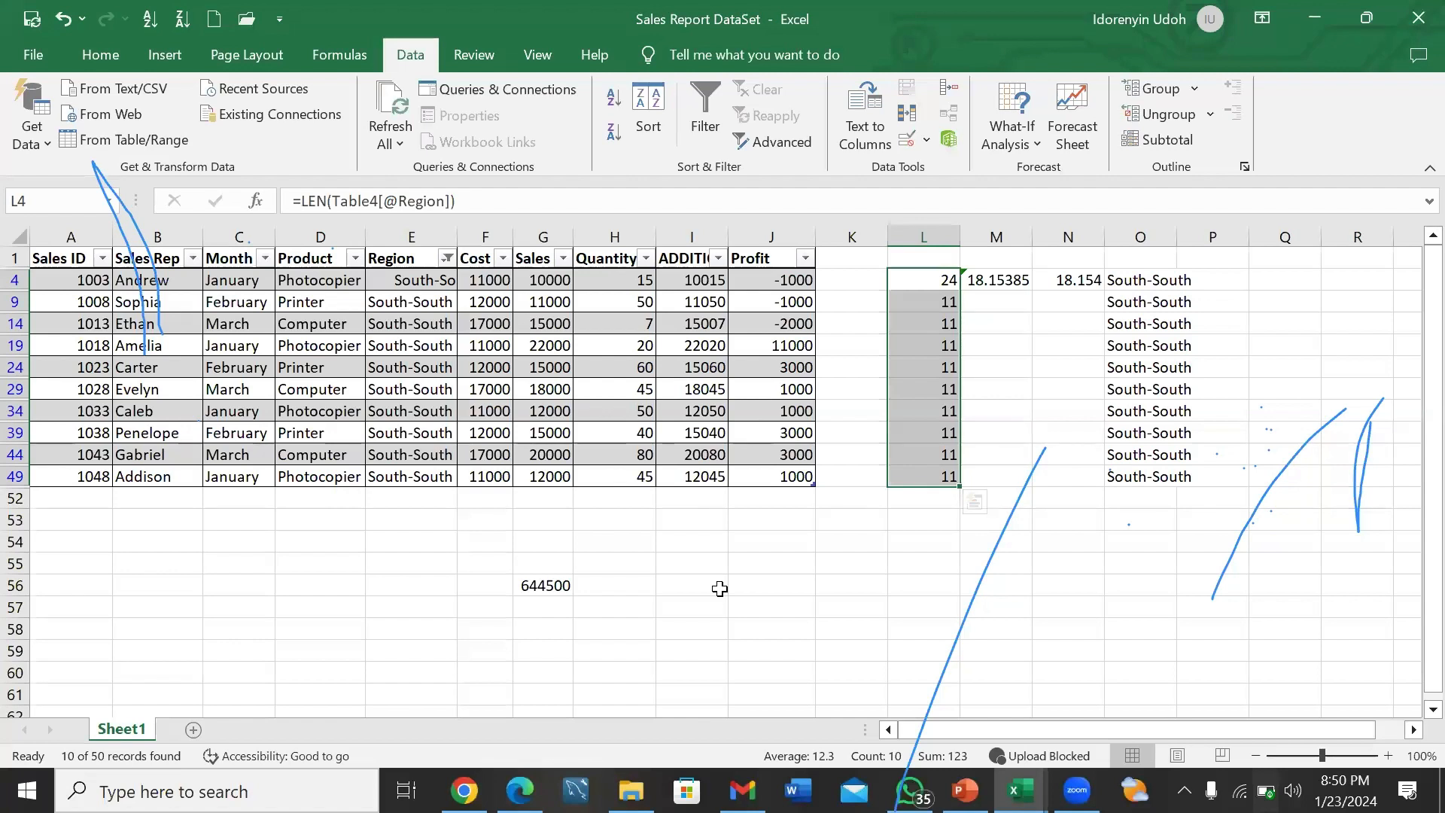
# - Enter a TRIM formula in K4 that removes the extra spaces from the Region value in E4
pyautogui.click(853, 283)
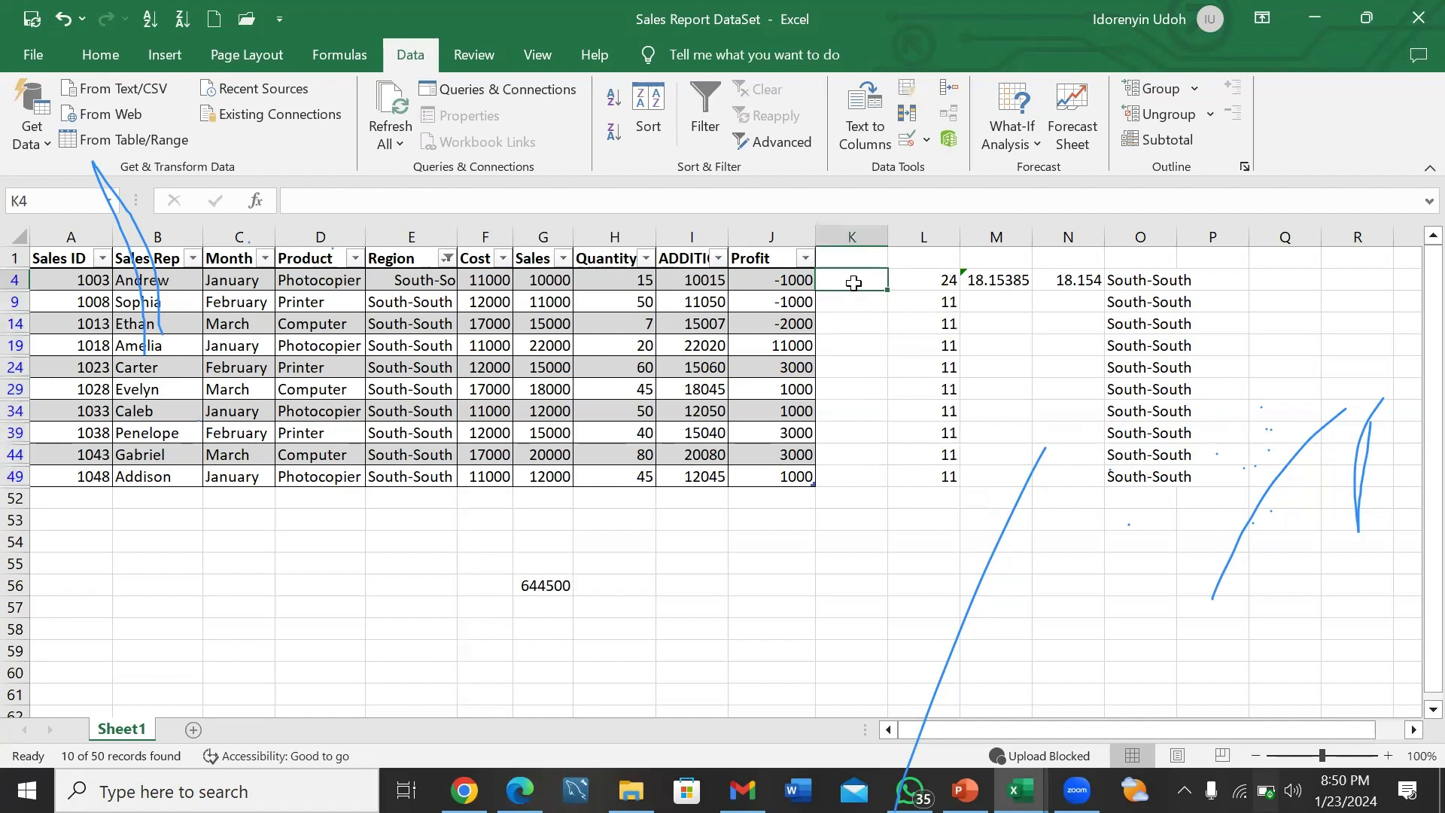
pyautogui.write('=')
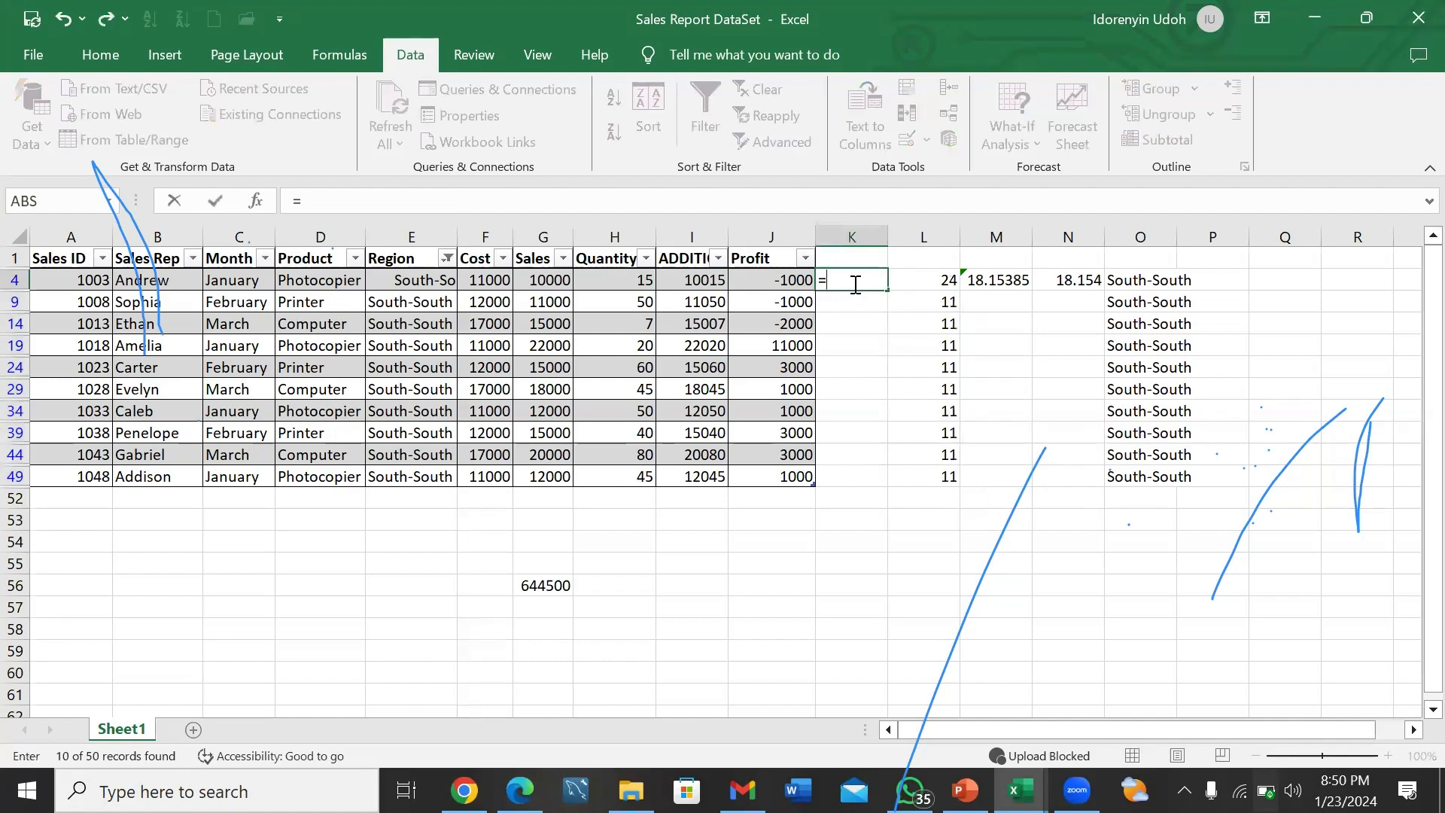
pyautogui.write('trim')
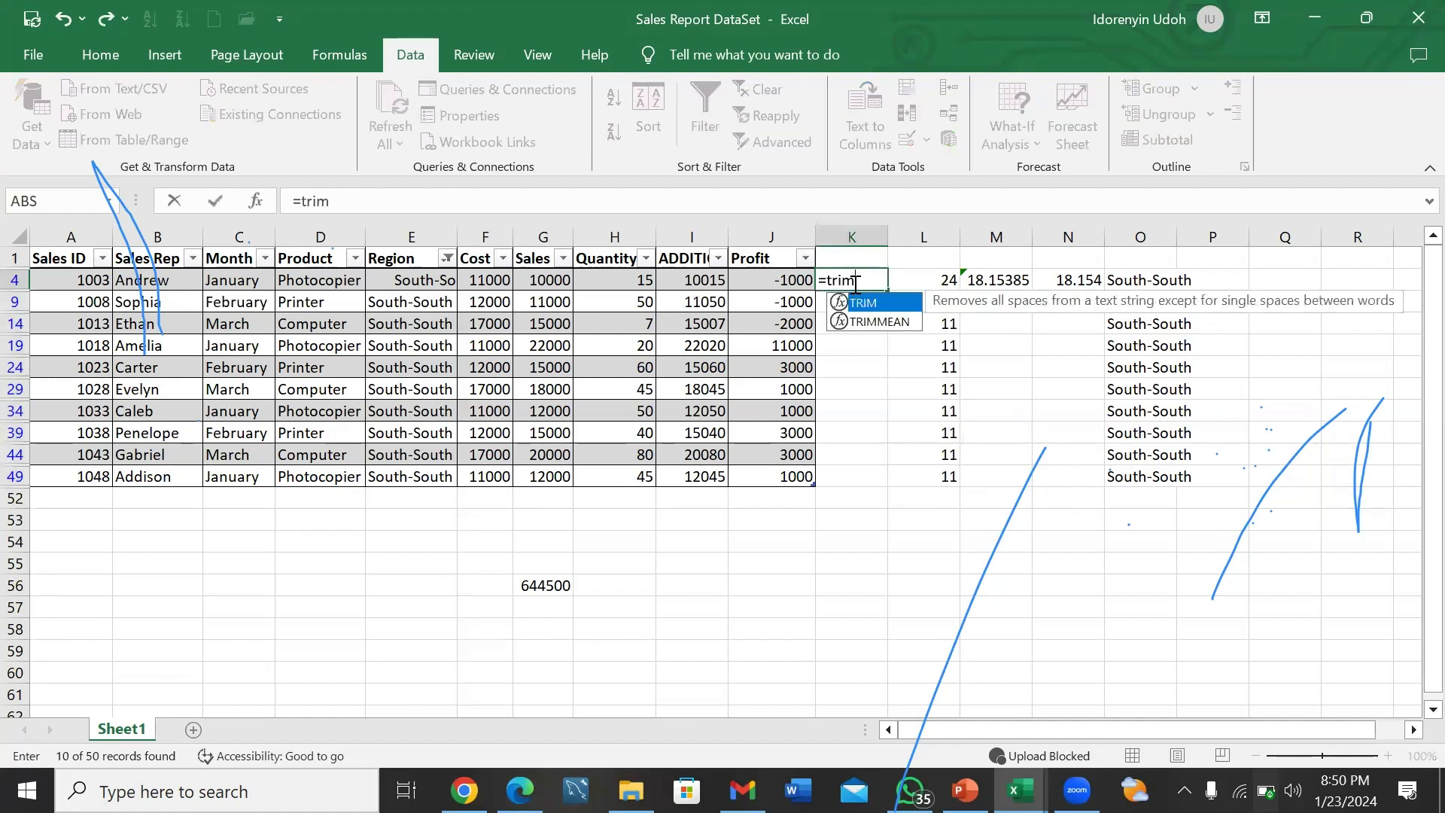
pyautogui.write('(')
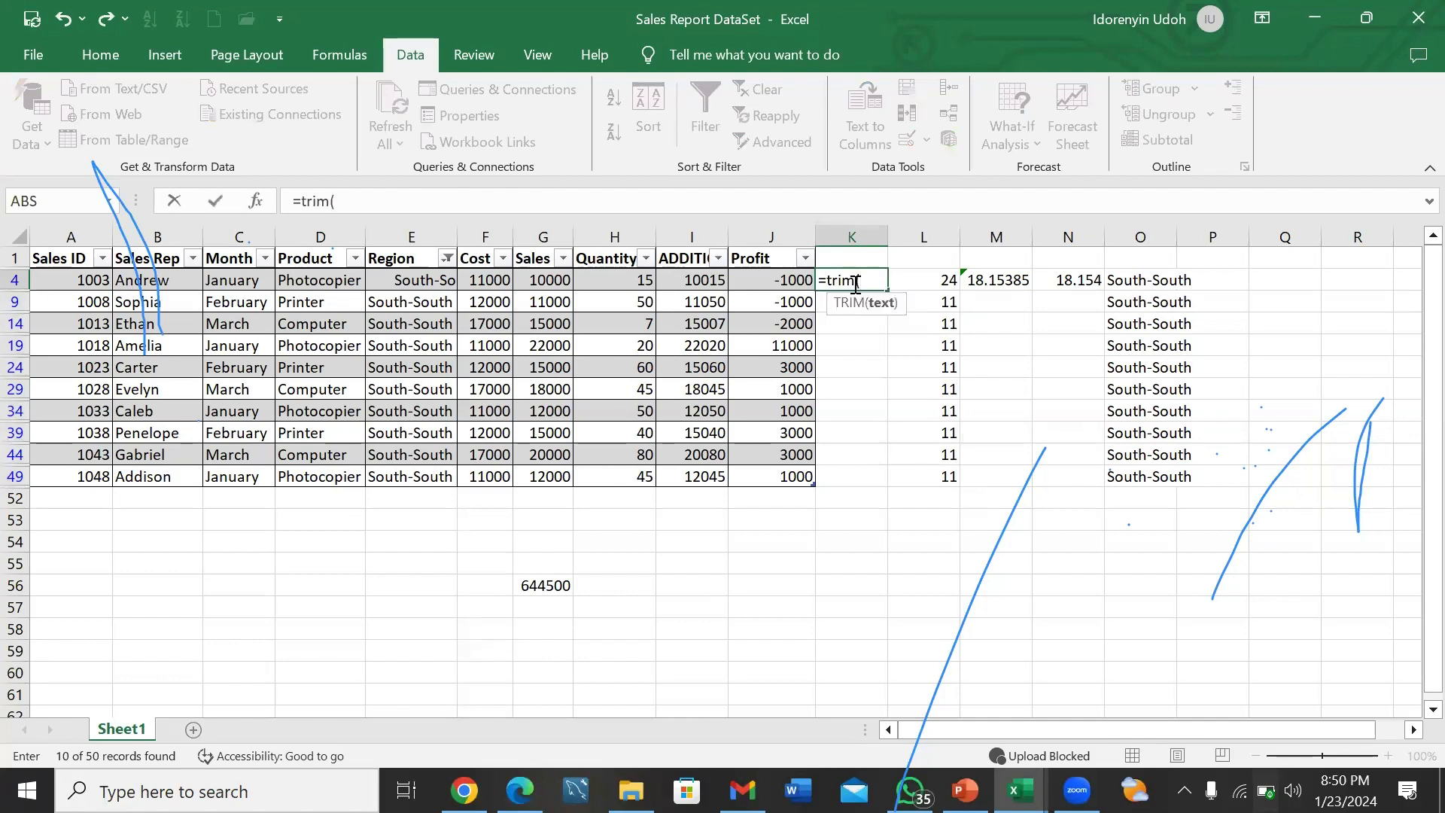
pyautogui.click(440, 282)
pyautogui.press('Return')
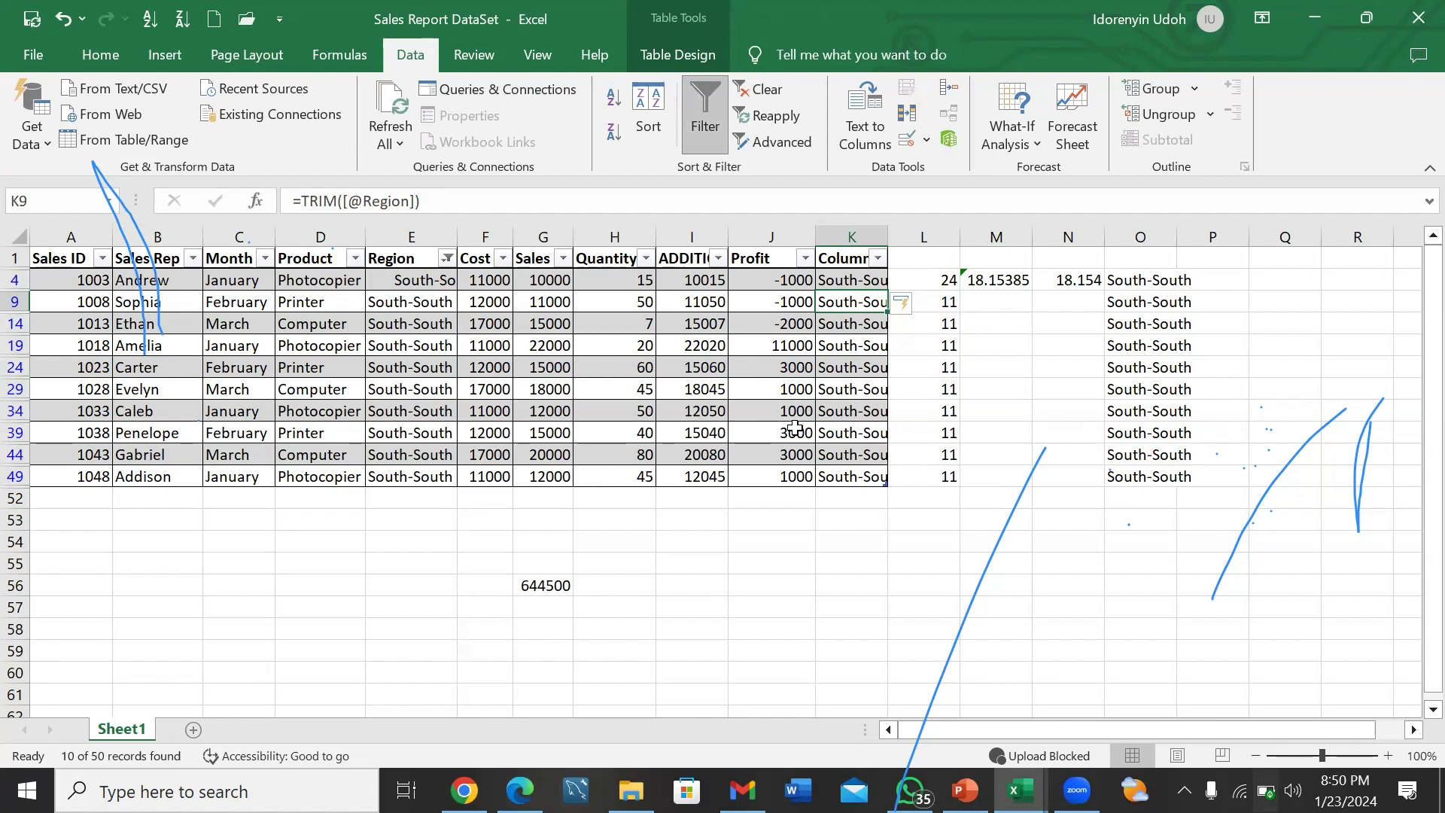
# - Edit the LEN formula in L4 to count the characters of the trimmed value in K4 instead of the Region value
pyautogui.click(943, 286)
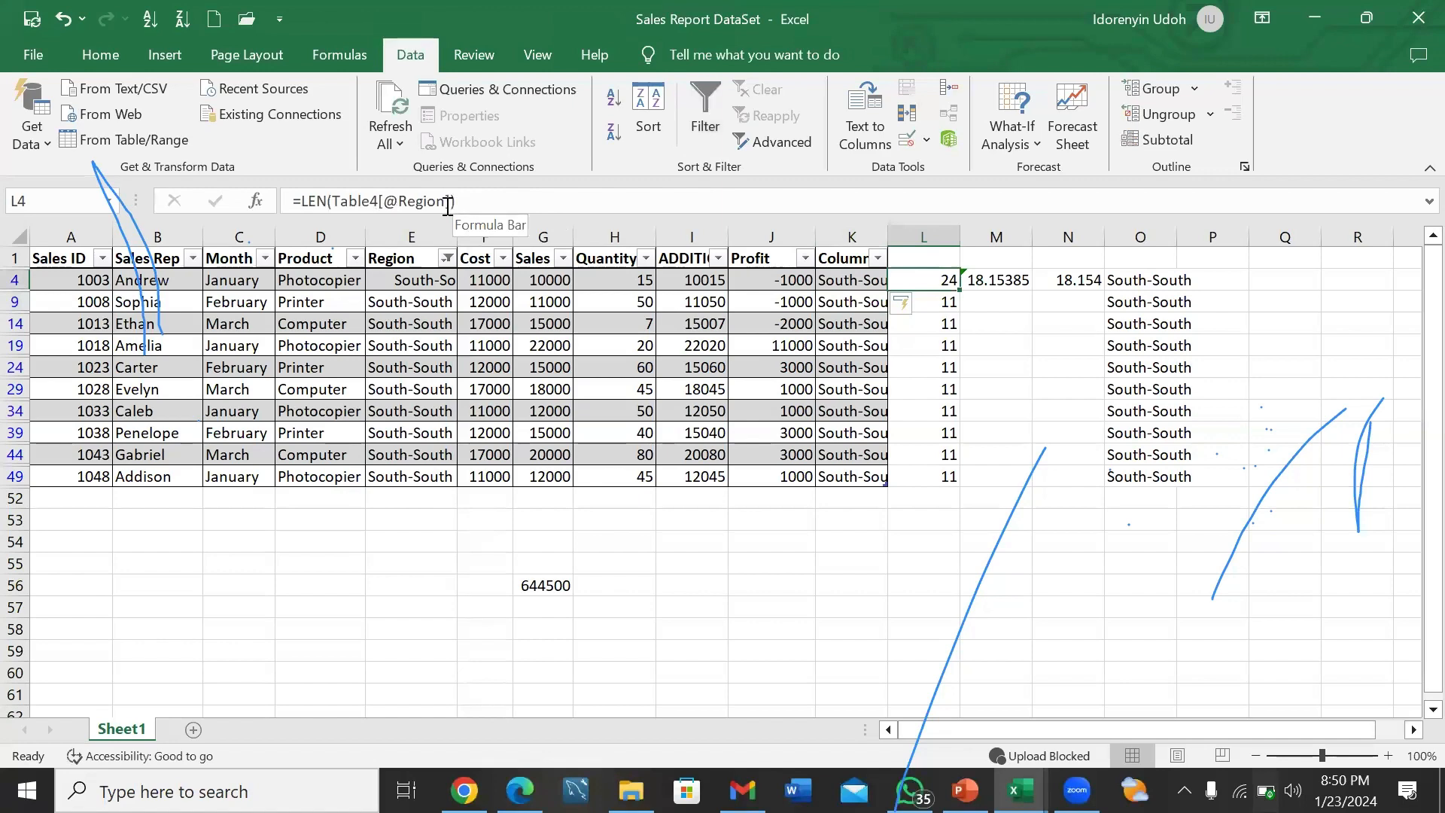
pyautogui.click(447, 202)
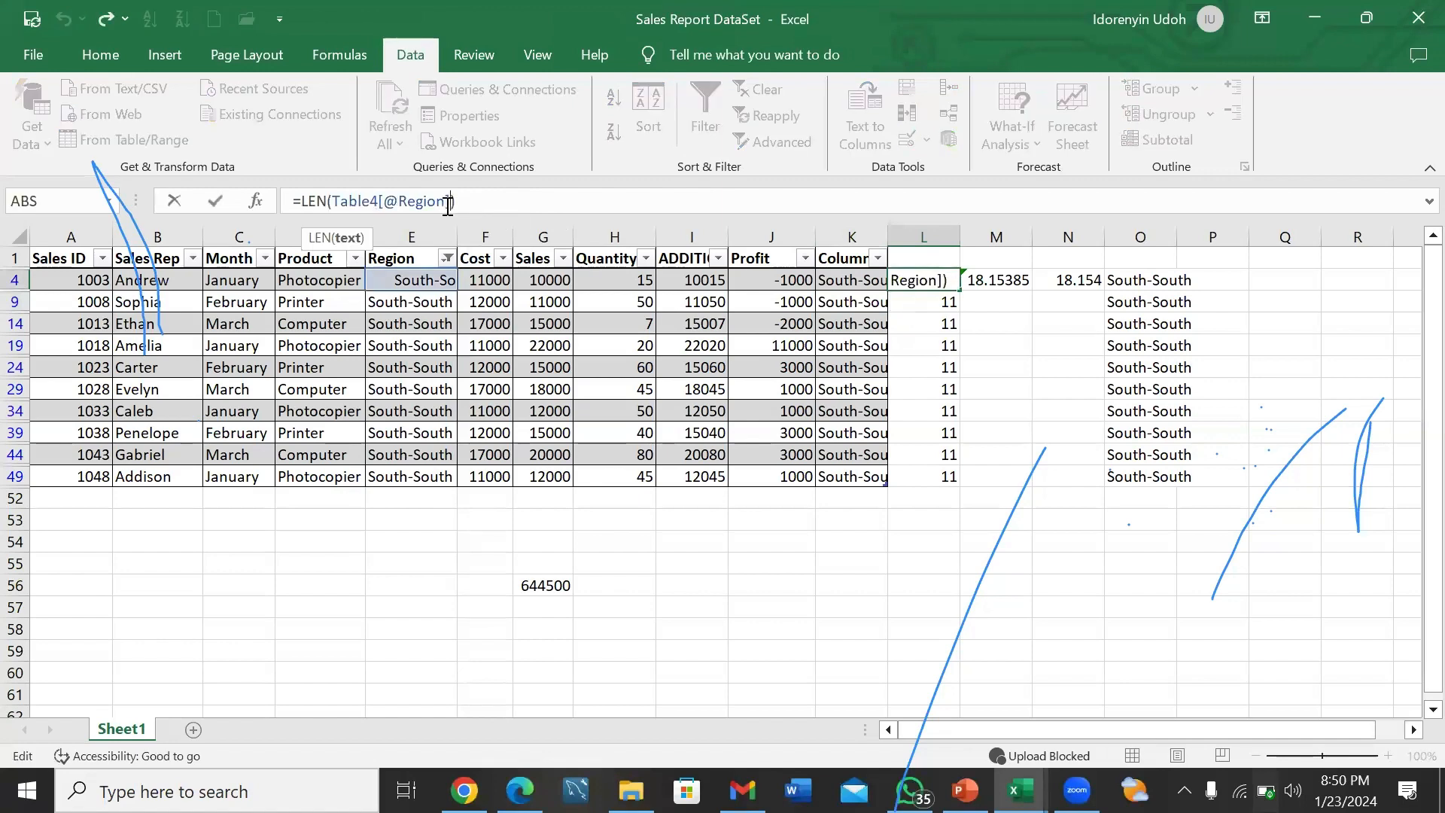
pyautogui.press('BackSpace')
pyautogui.press('BackSpace')
pyautogui.press('BackSpace')
pyautogui.press('BackSpace')
pyautogui.press('BackSpace')
pyautogui.press('BackSpace')
pyautogui.press('BackSpace')
pyautogui.press('BackSpace')
pyautogui.press('BackSpace')
pyautogui.press('BackSpace')
pyautogui.press('BackSpace')
pyautogui.press('BackSpace')
pyautogui.press('BackSpace')
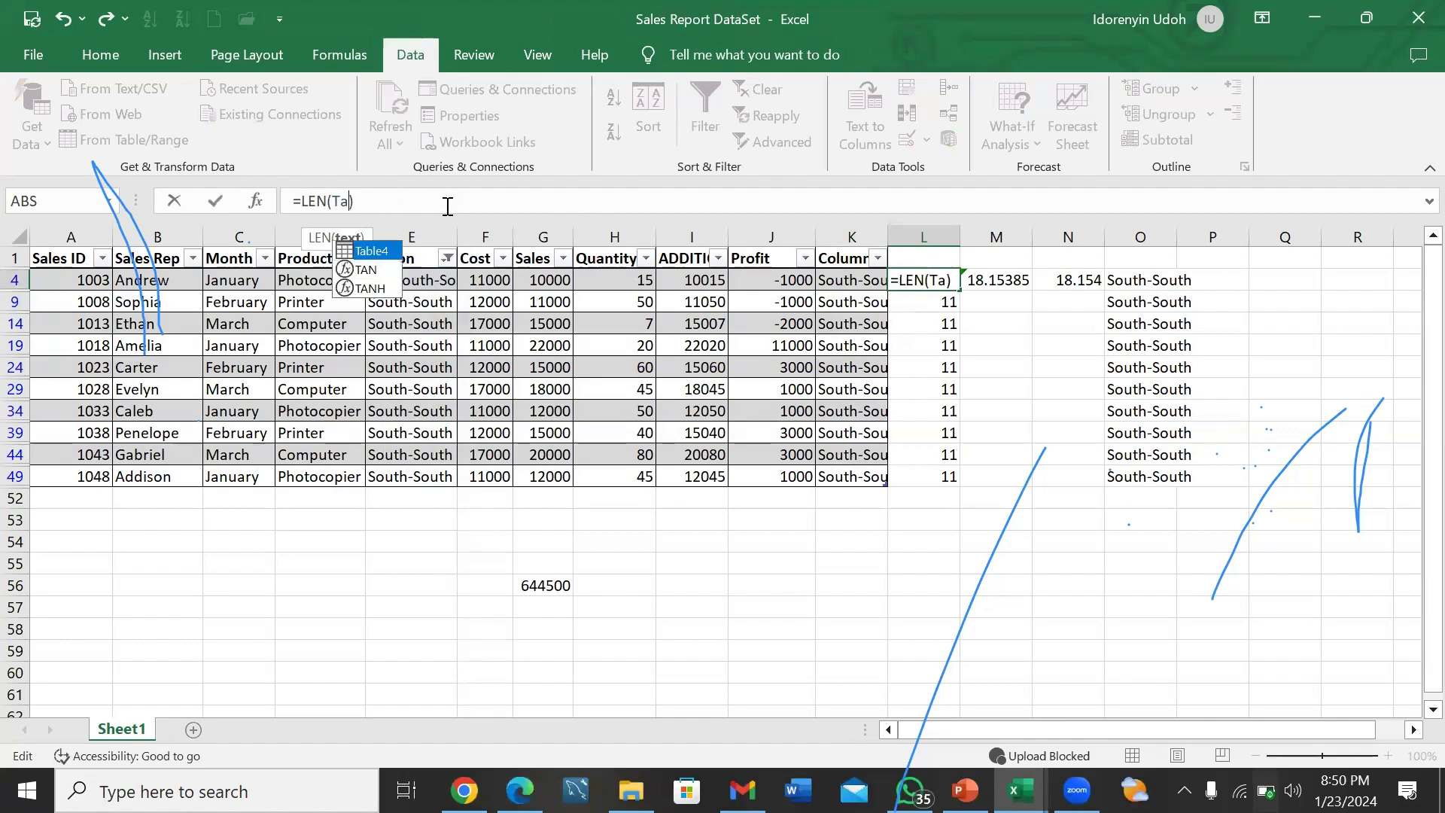
pyautogui.press('BackSpace')
pyautogui.press('BackSpace')
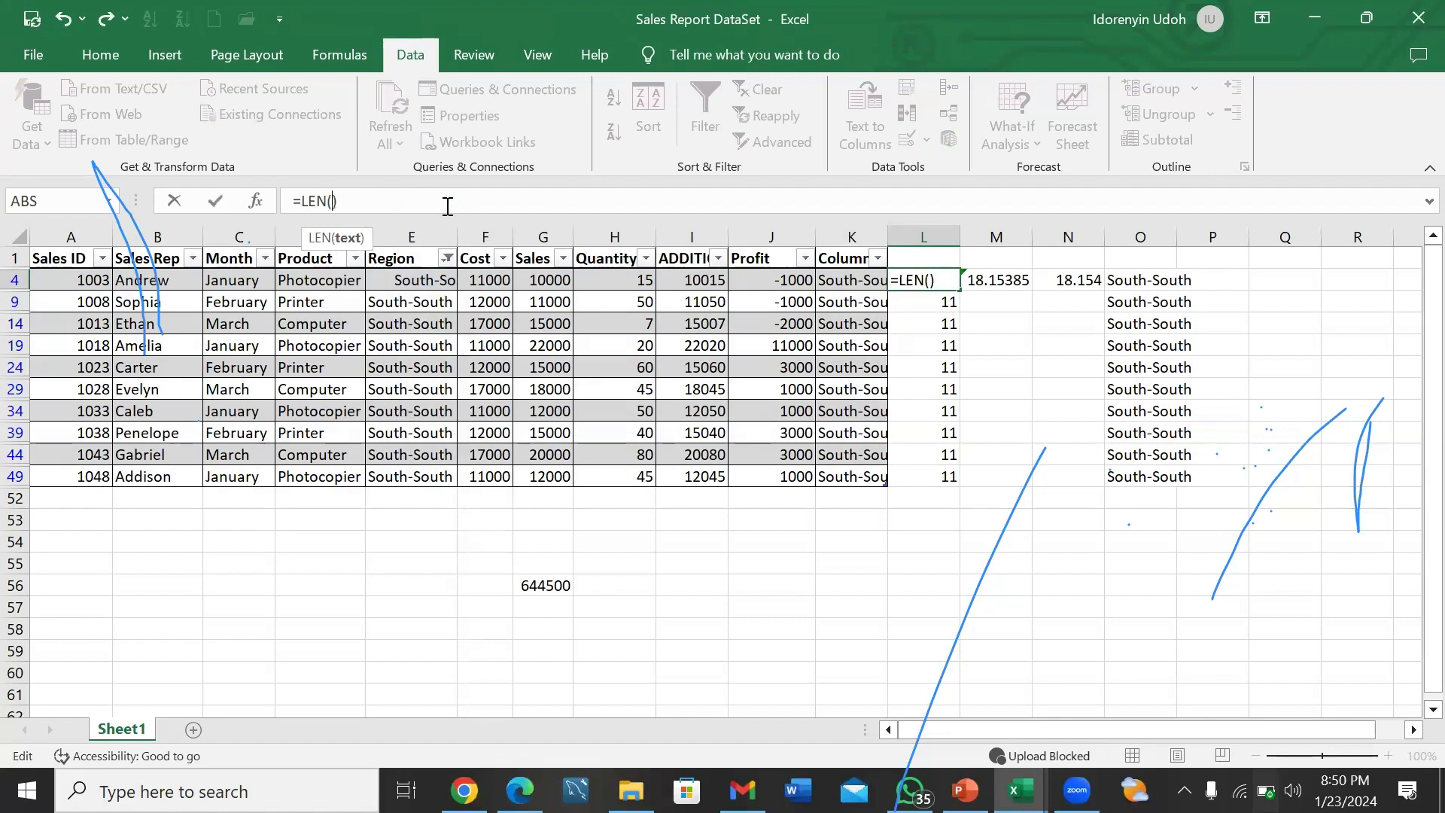
pyautogui.click(847, 280)
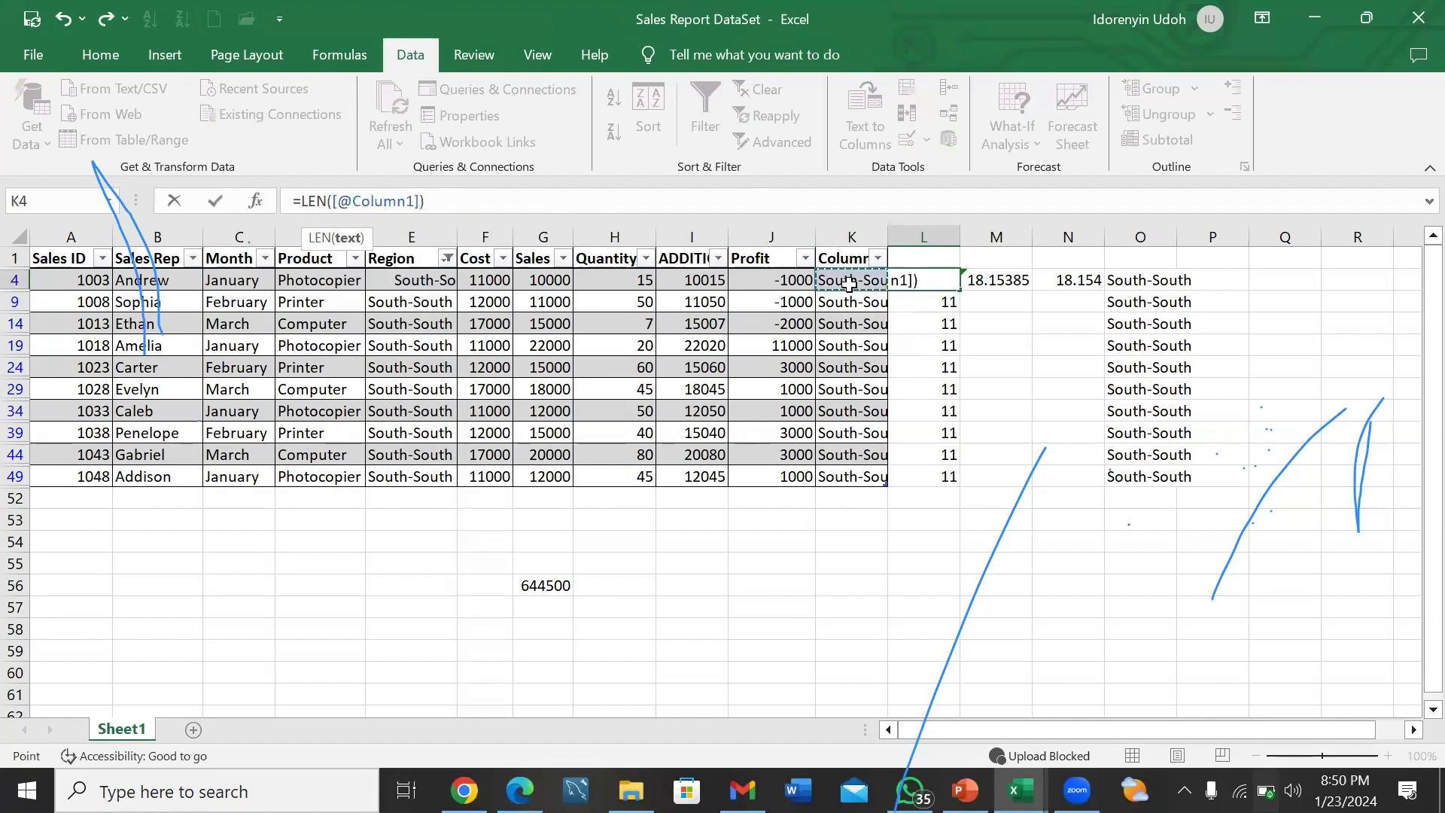
pyautogui.press('Return')
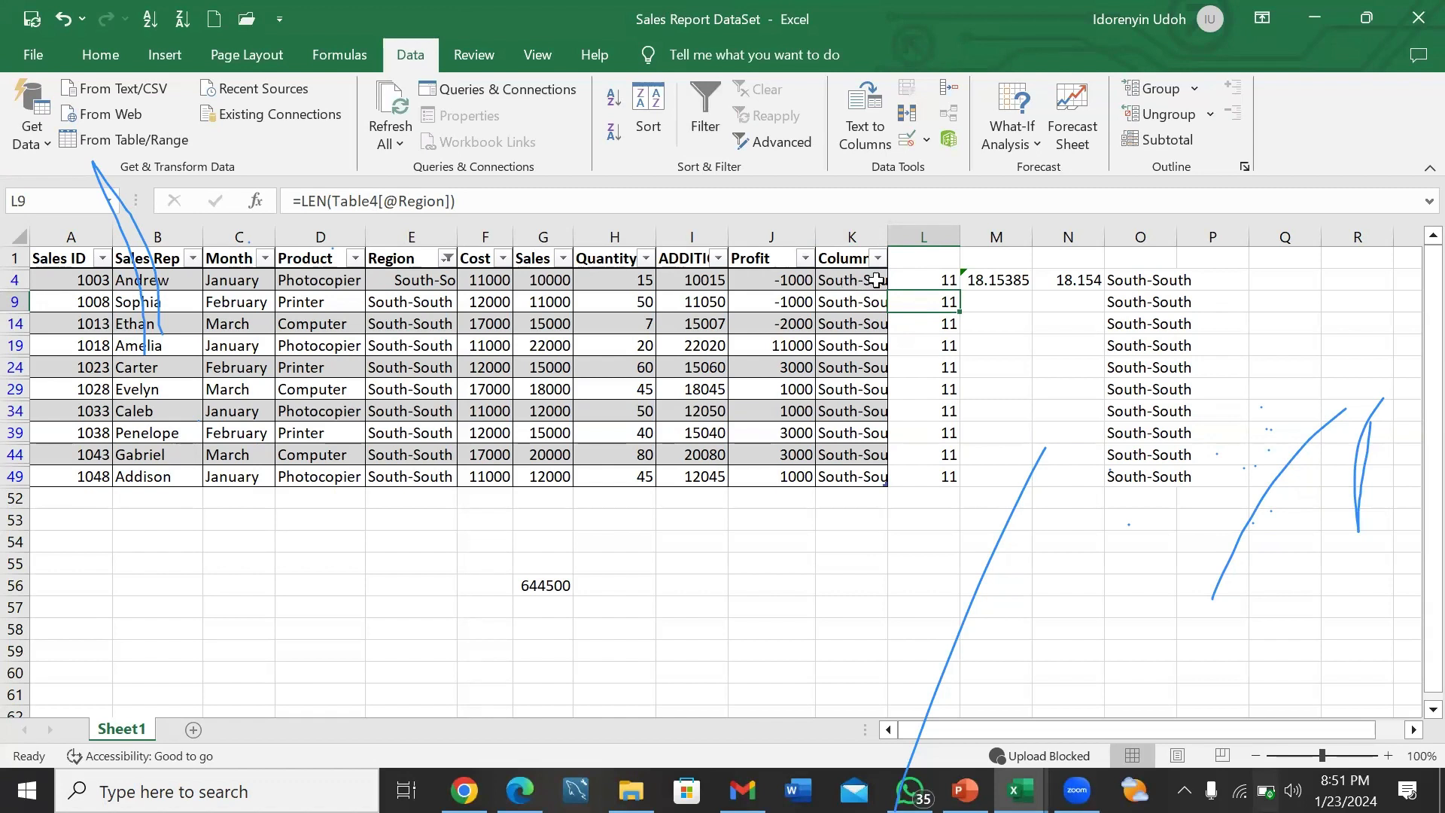
pyautogui.click(851, 279)
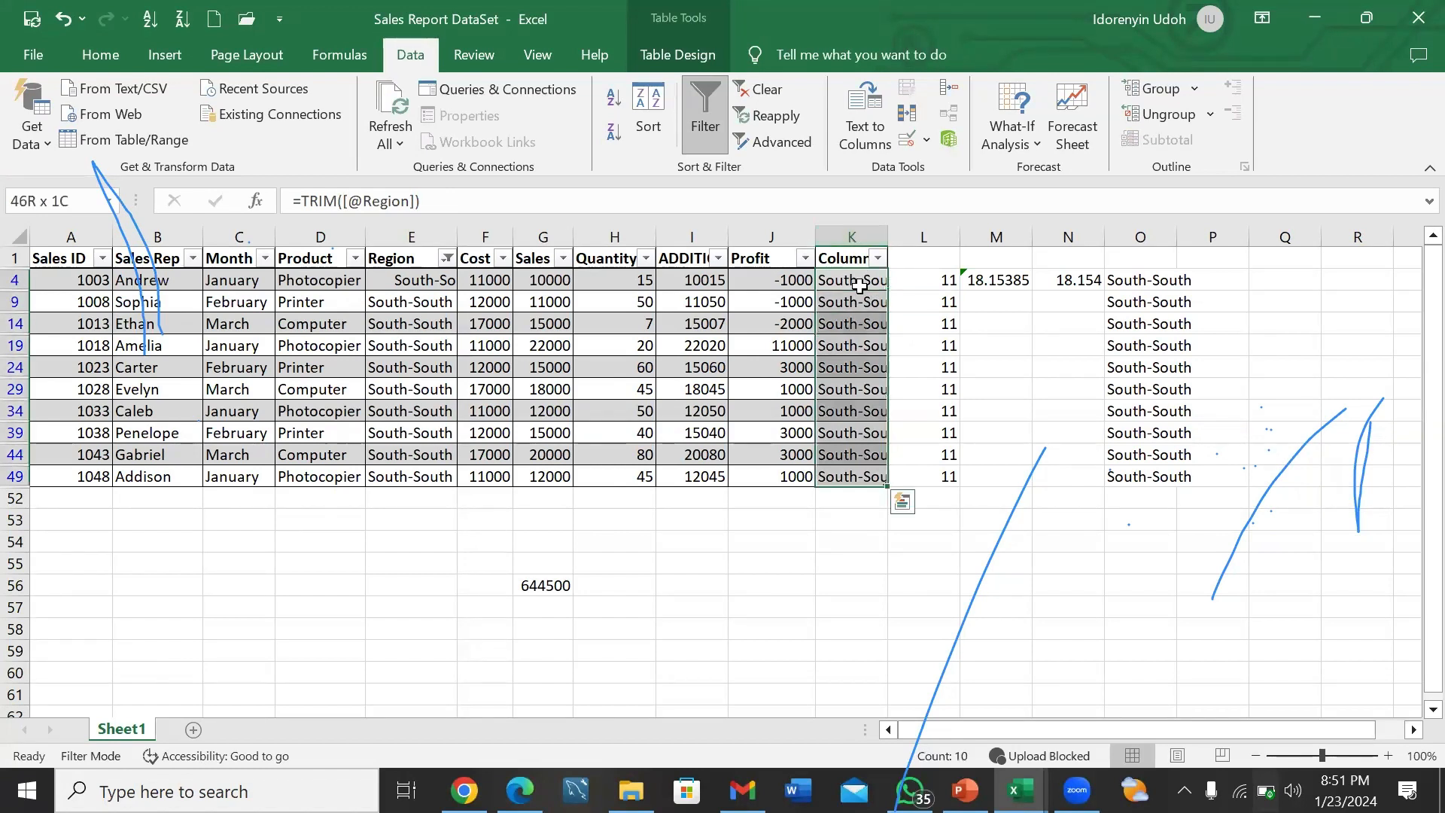
pyautogui.rightClick(860, 292)
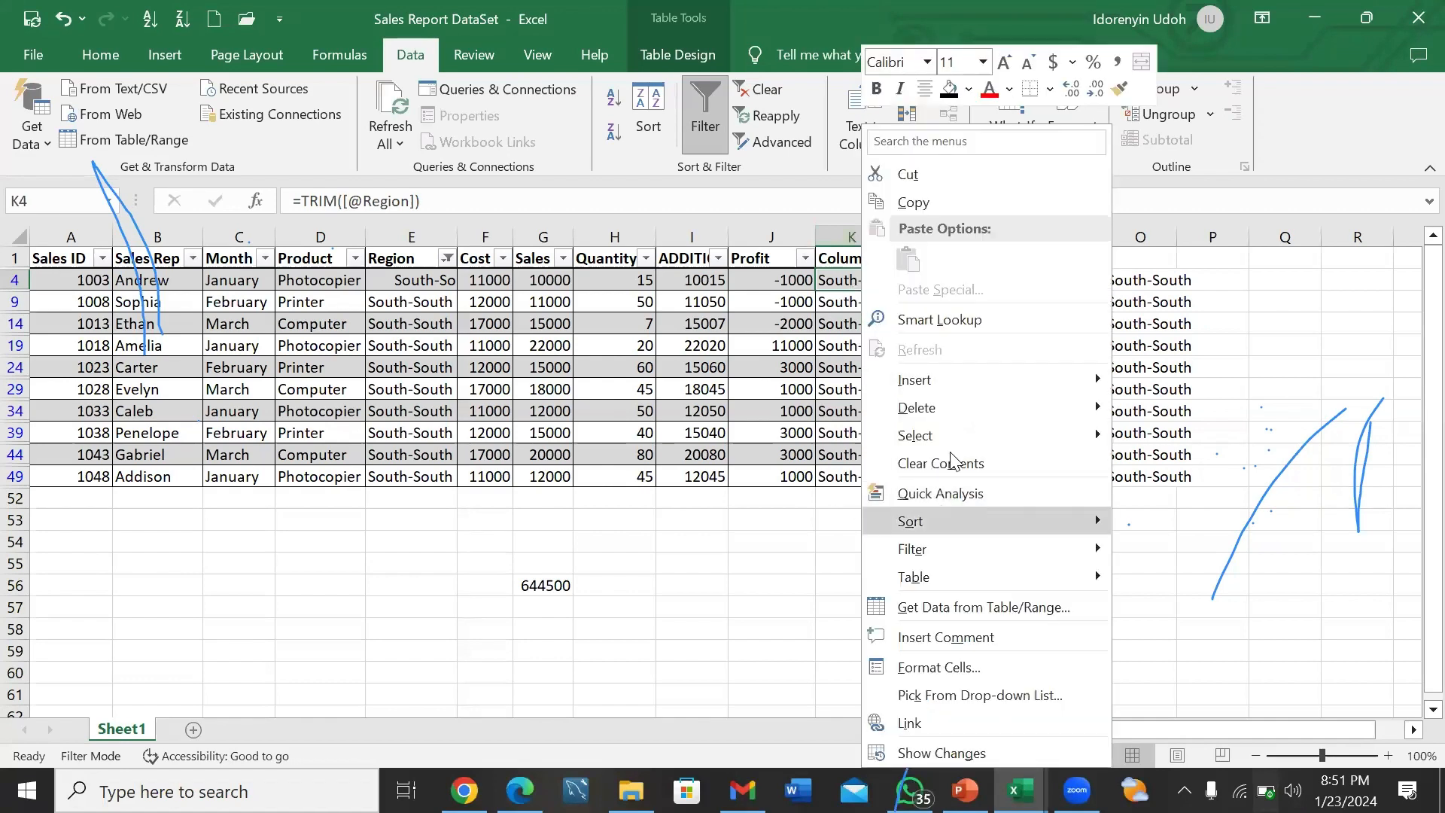
pyautogui.click(927, 201)
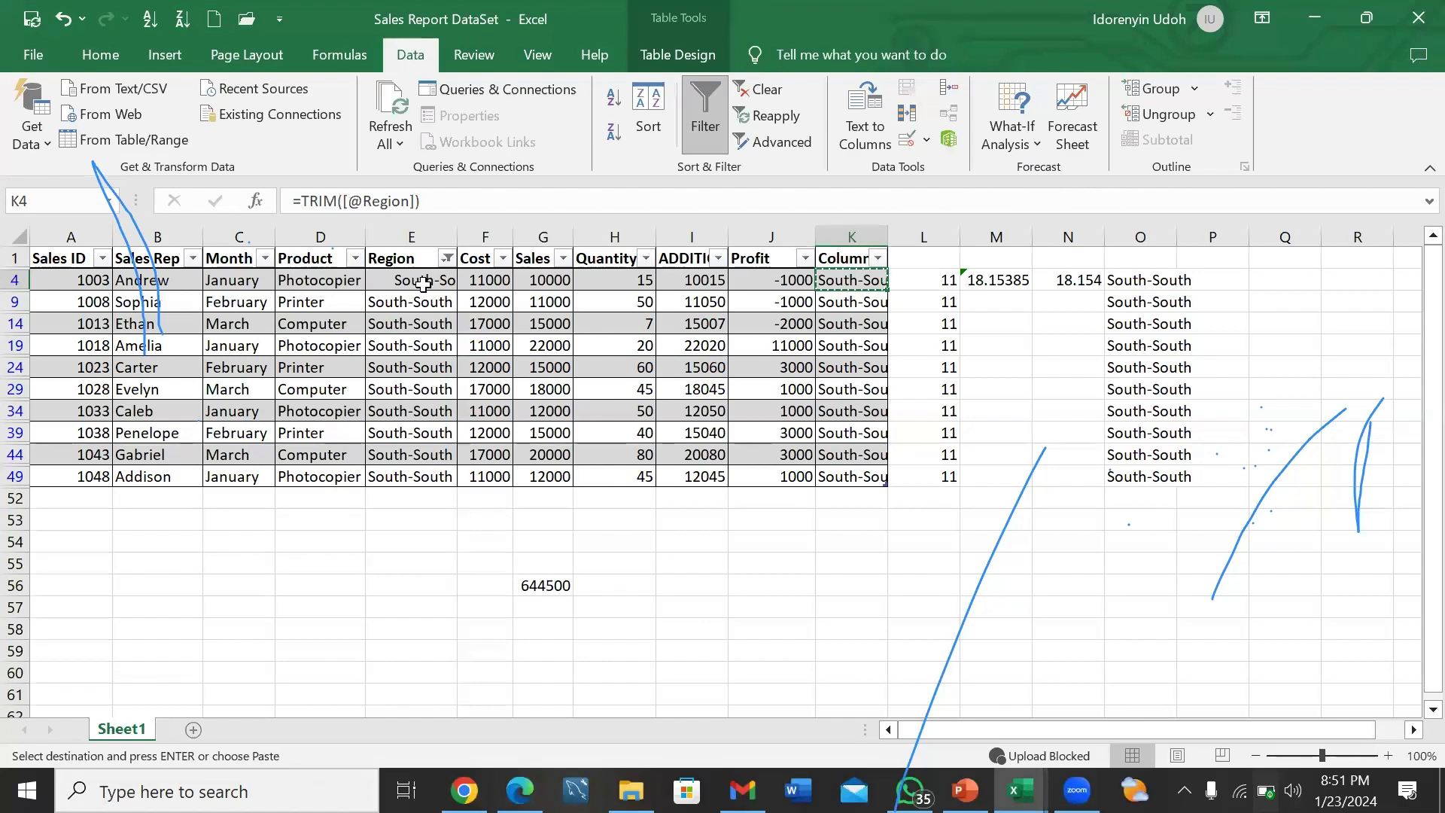
pyautogui.click(423, 284)
pyautogui.rightClick(424, 289)
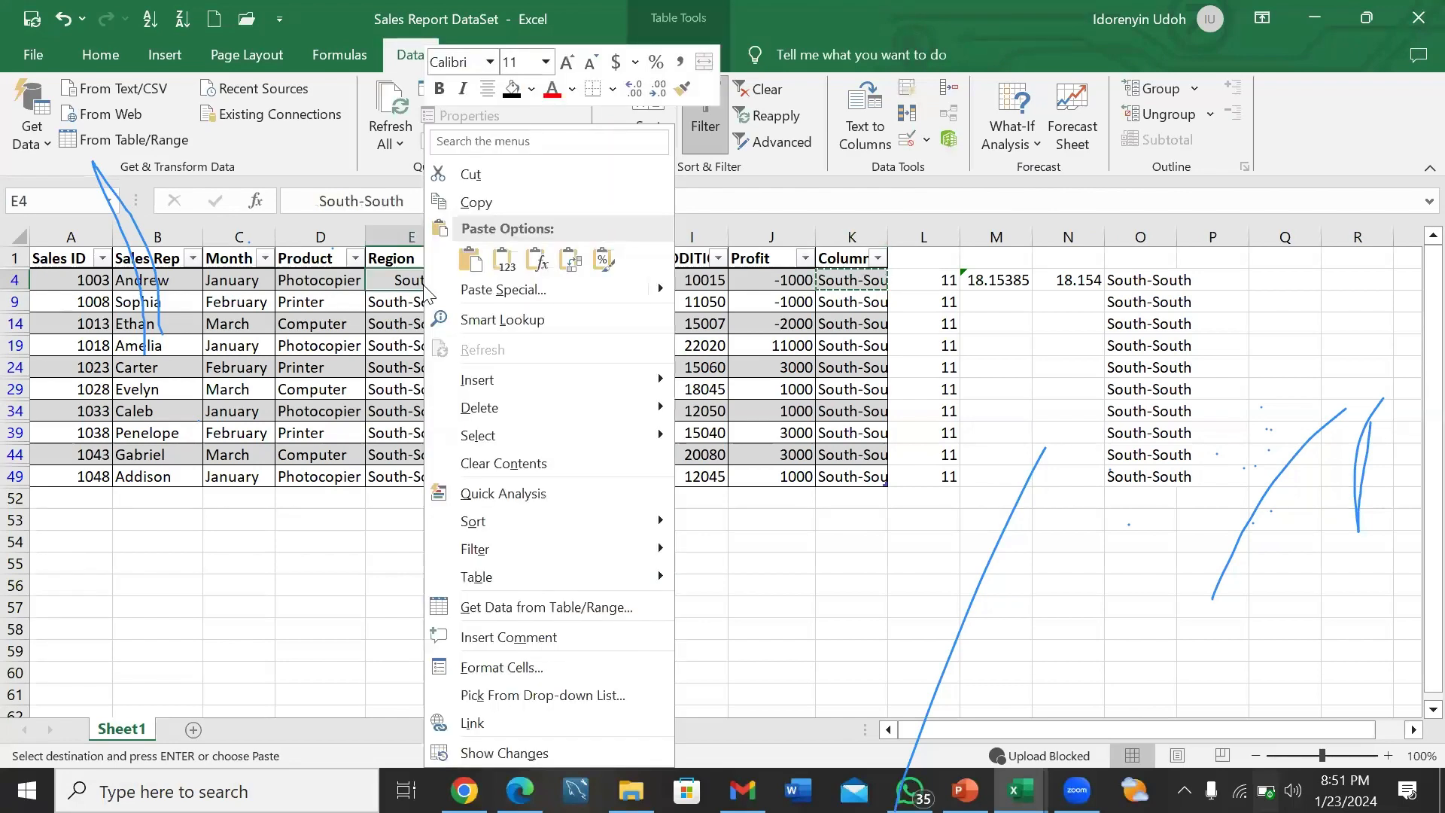
pyautogui.press('Escape')
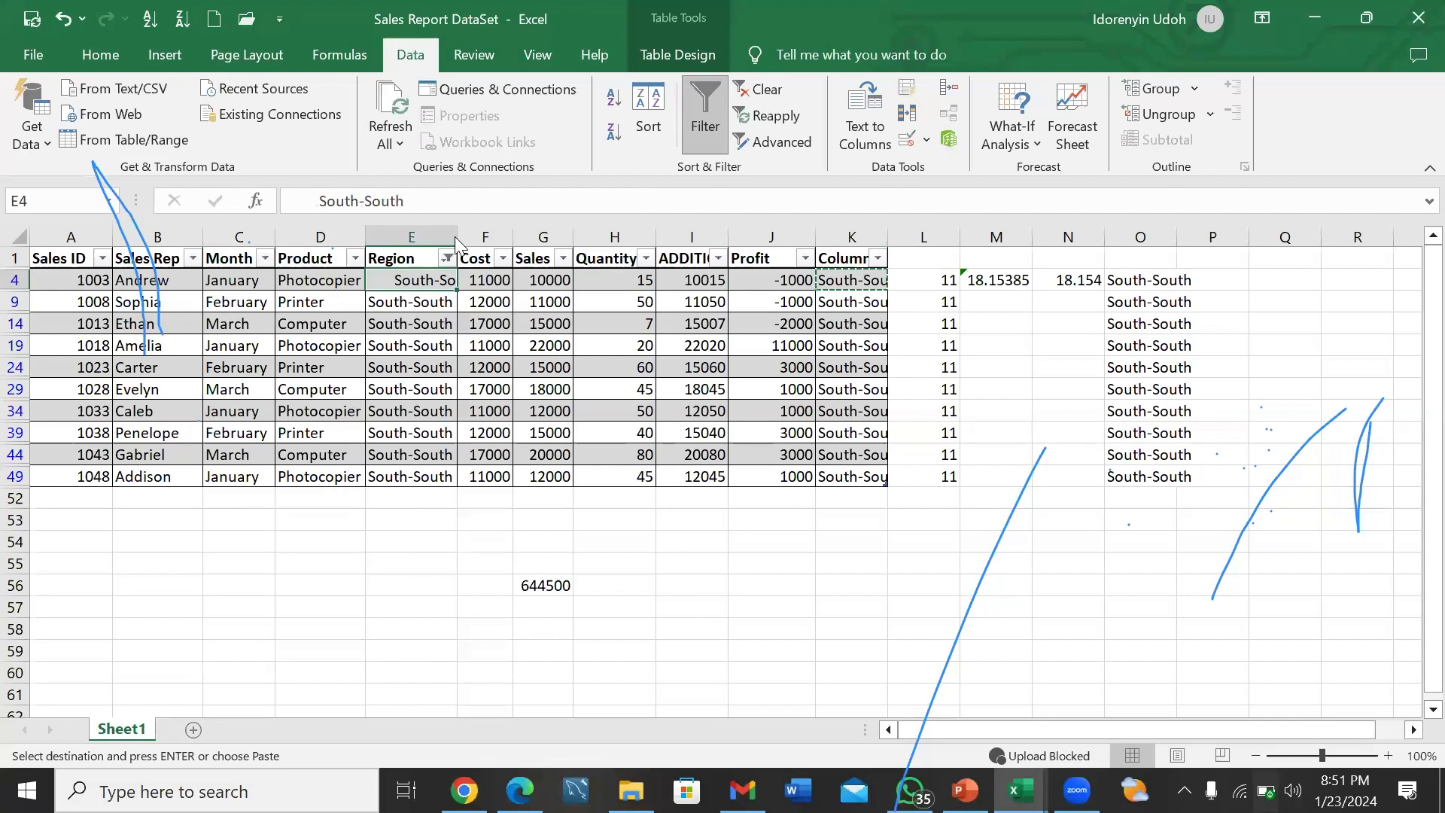
pyautogui.rightClick(455, 239)
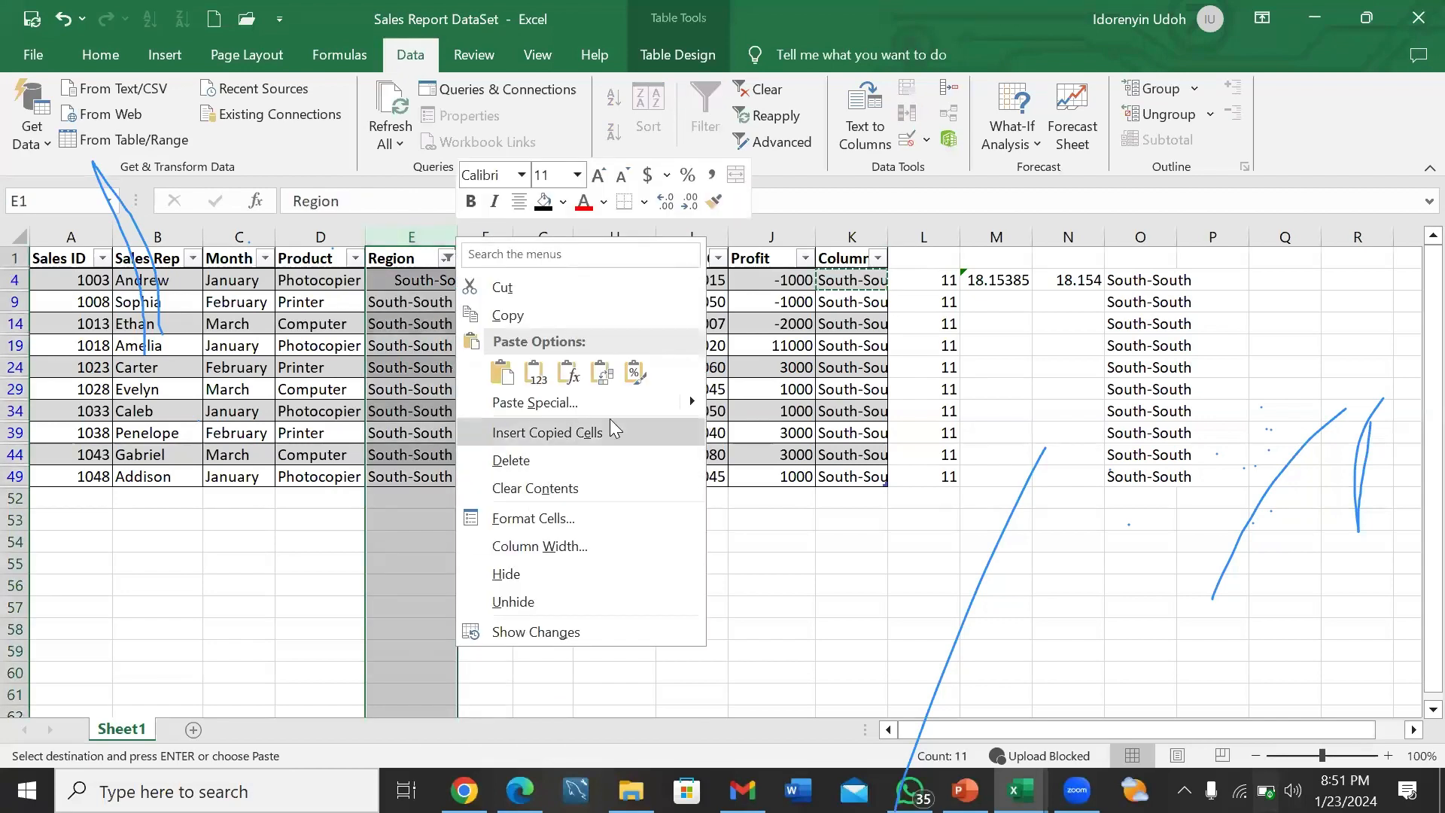
pyautogui.click(283, 576)
pyautogui.click(423, 293)
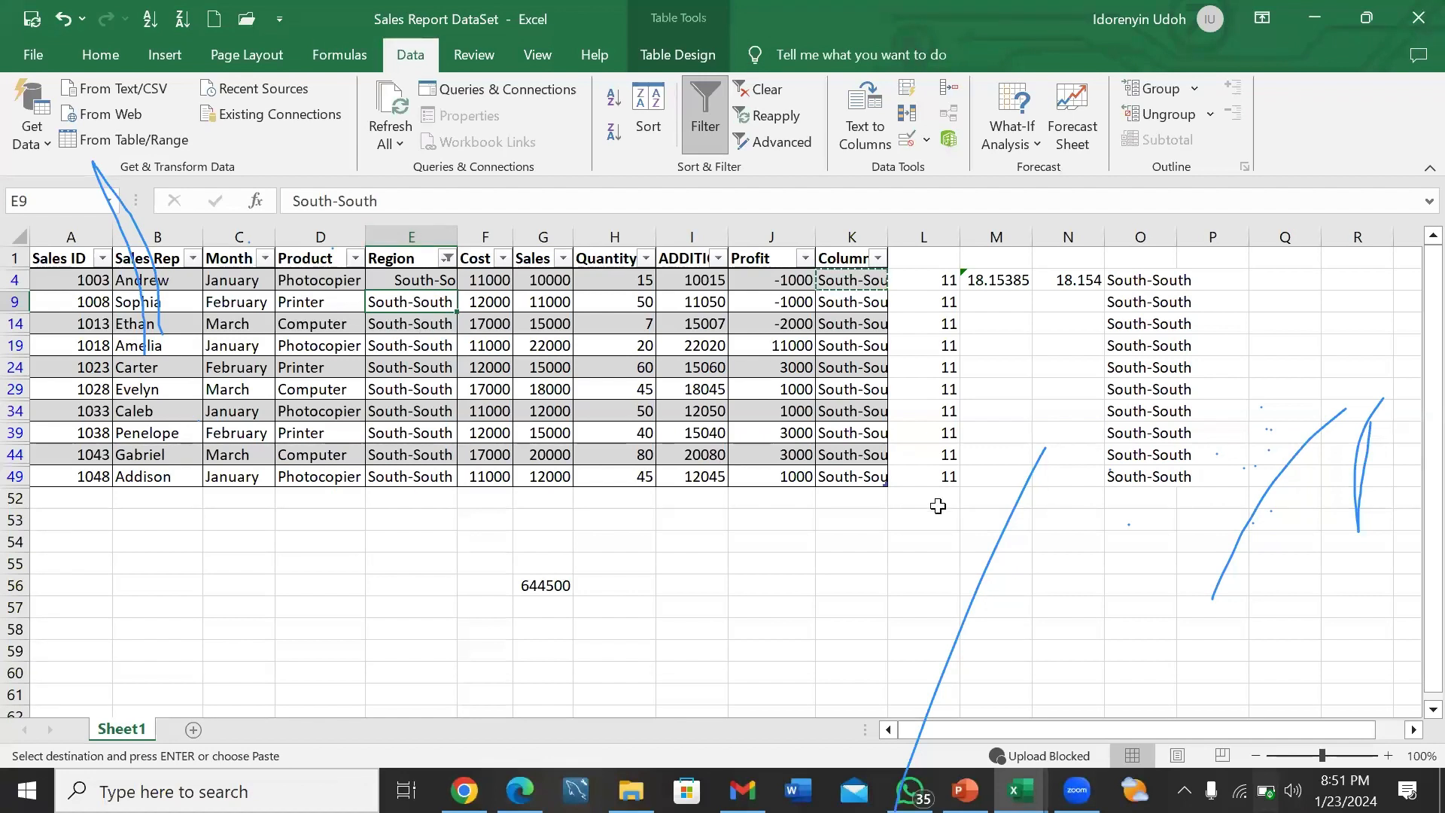
pyautogui.click(925, 542)
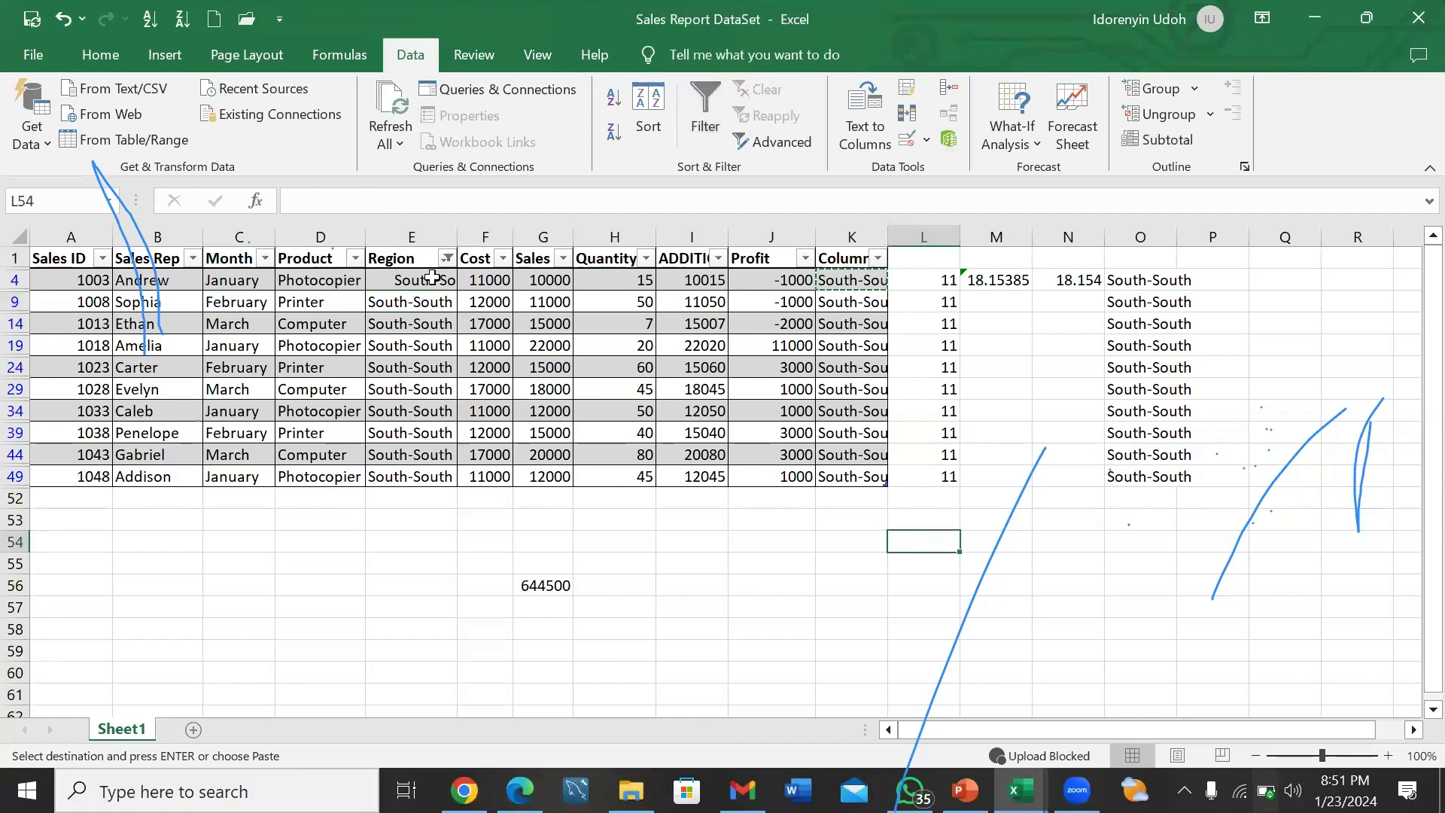
# - Clear the contents of the entire Region column E, including its header
pyautogui.click(399, 235)
pyautogui.press('Delete')
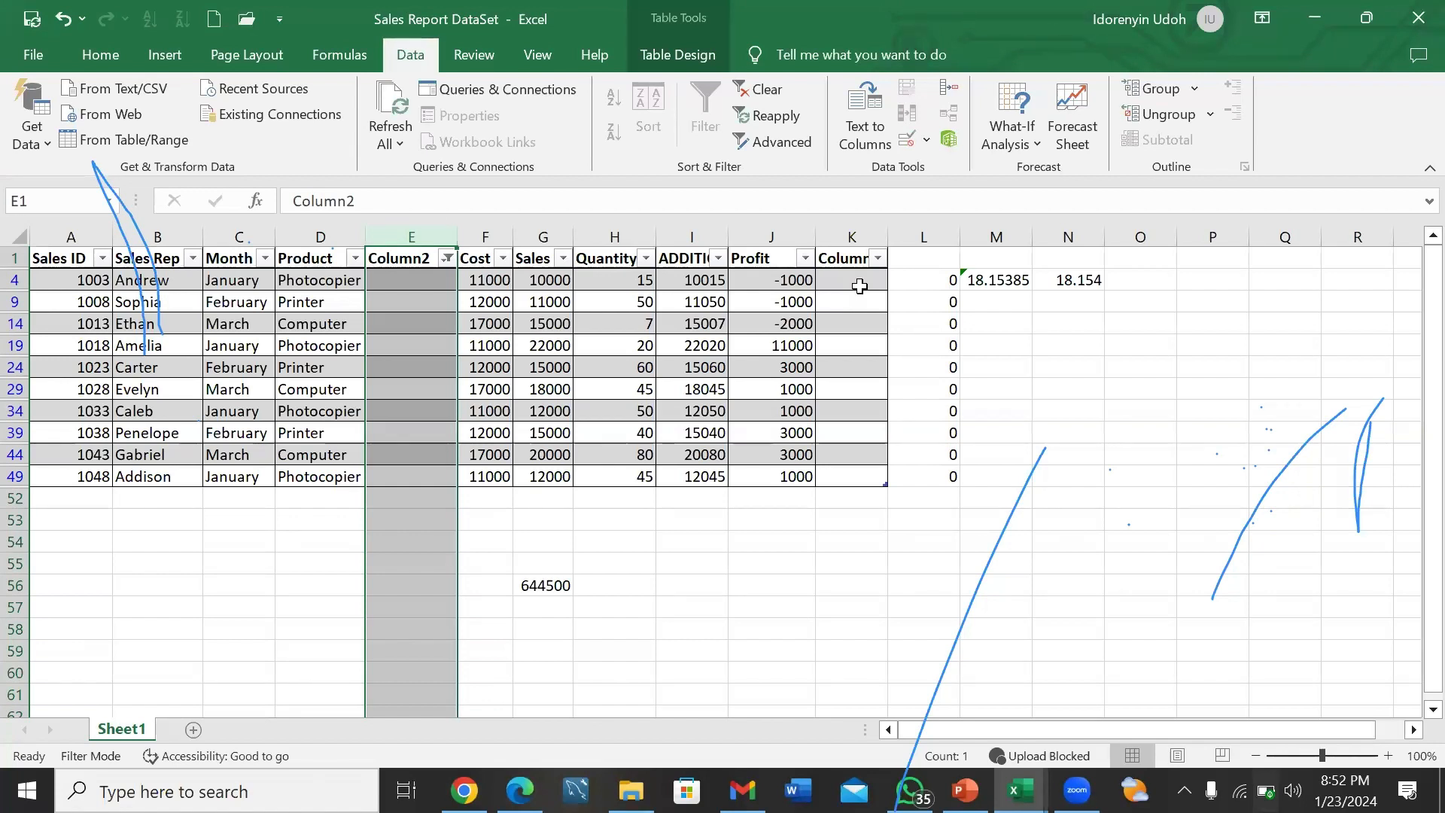
# - Undo the clearing of the Region column, and copy the trimmed entries K4:K49 to column L as values, starting at L4
pyautogui.hotkey('ctrl', 'z')
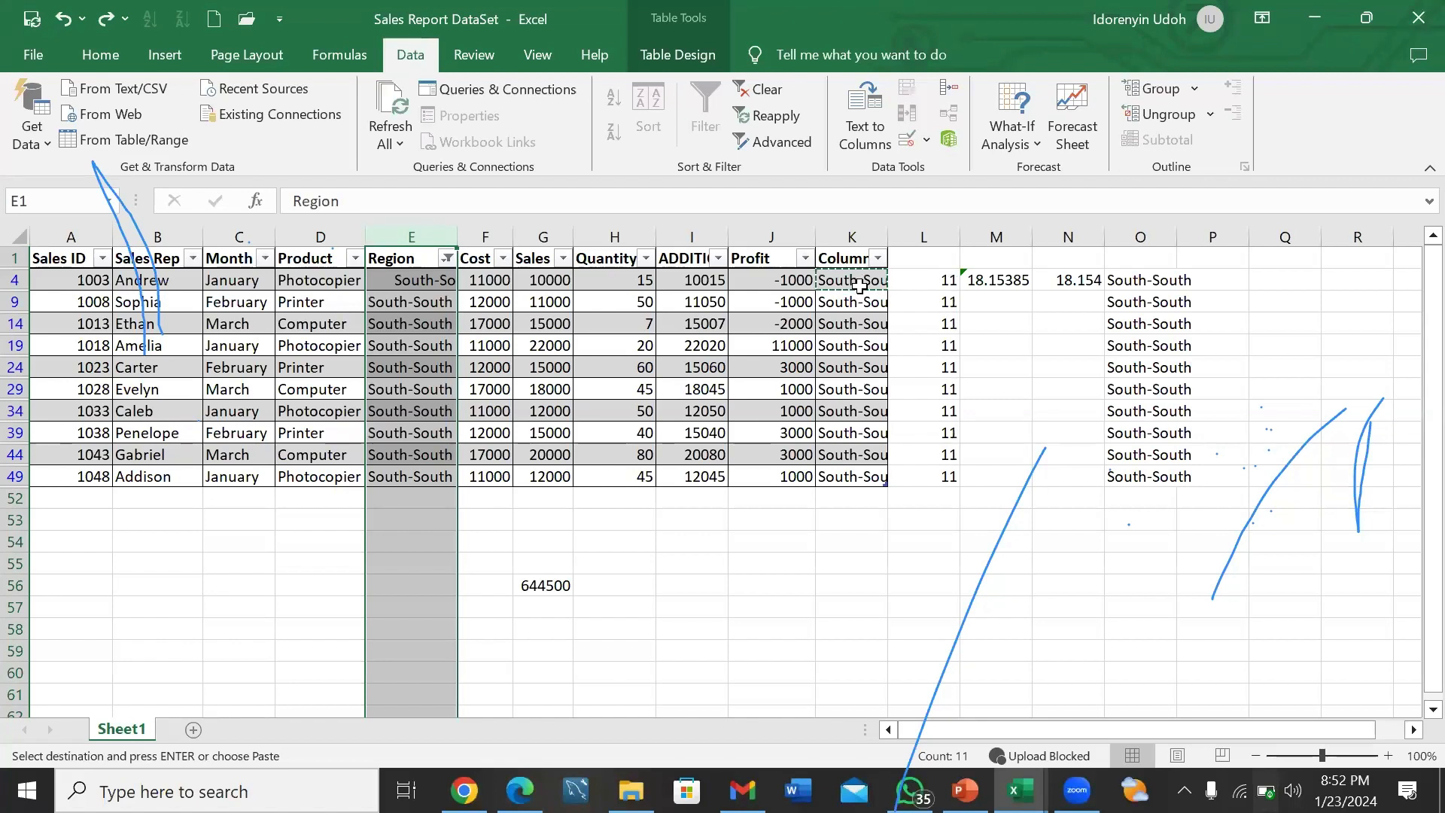
pyautogui.click(858, 284)
pyautogui.hotkey('ctrl', 'shift', 'Down')
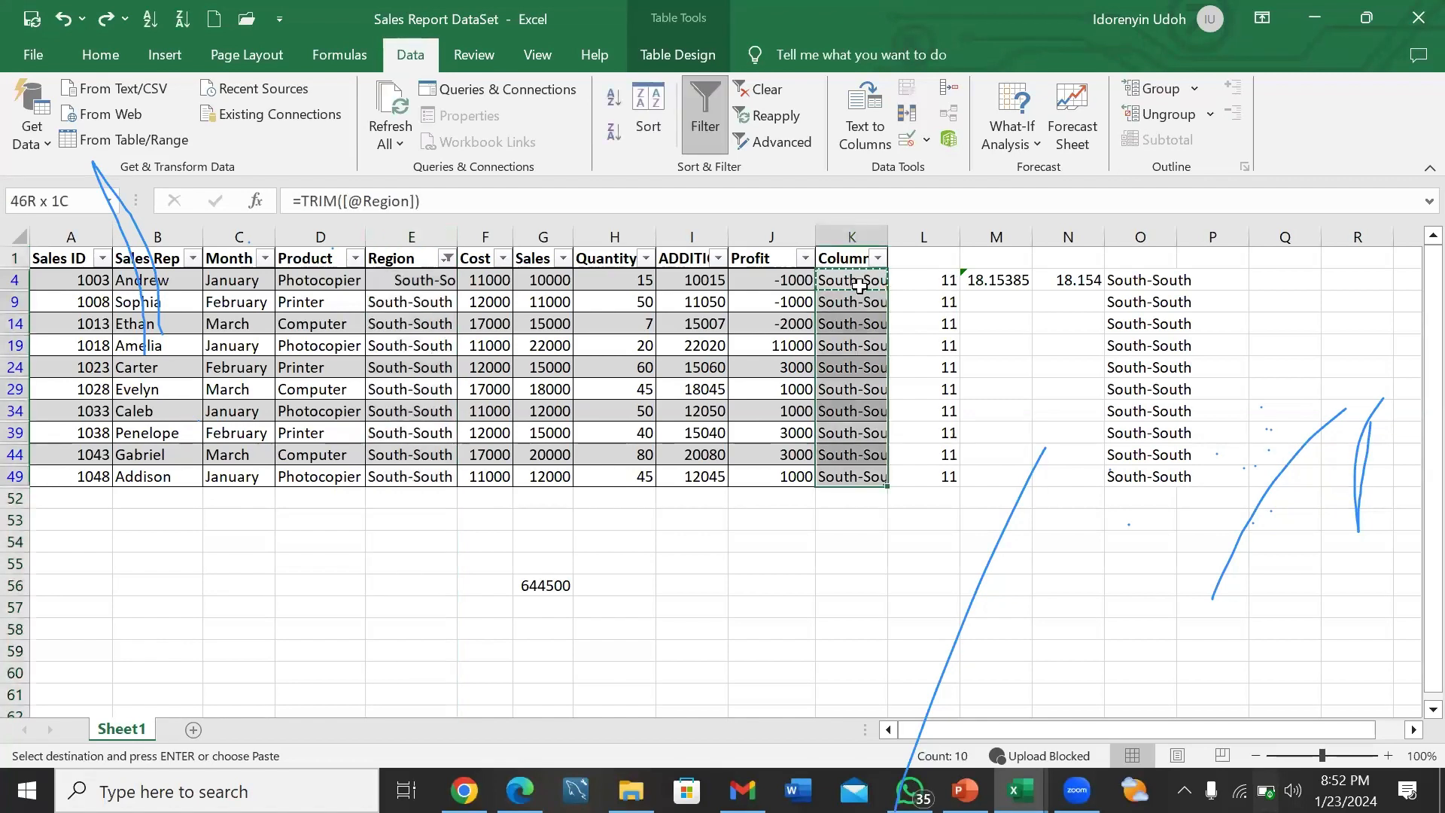
pyautogui.rightClick(859, 284)
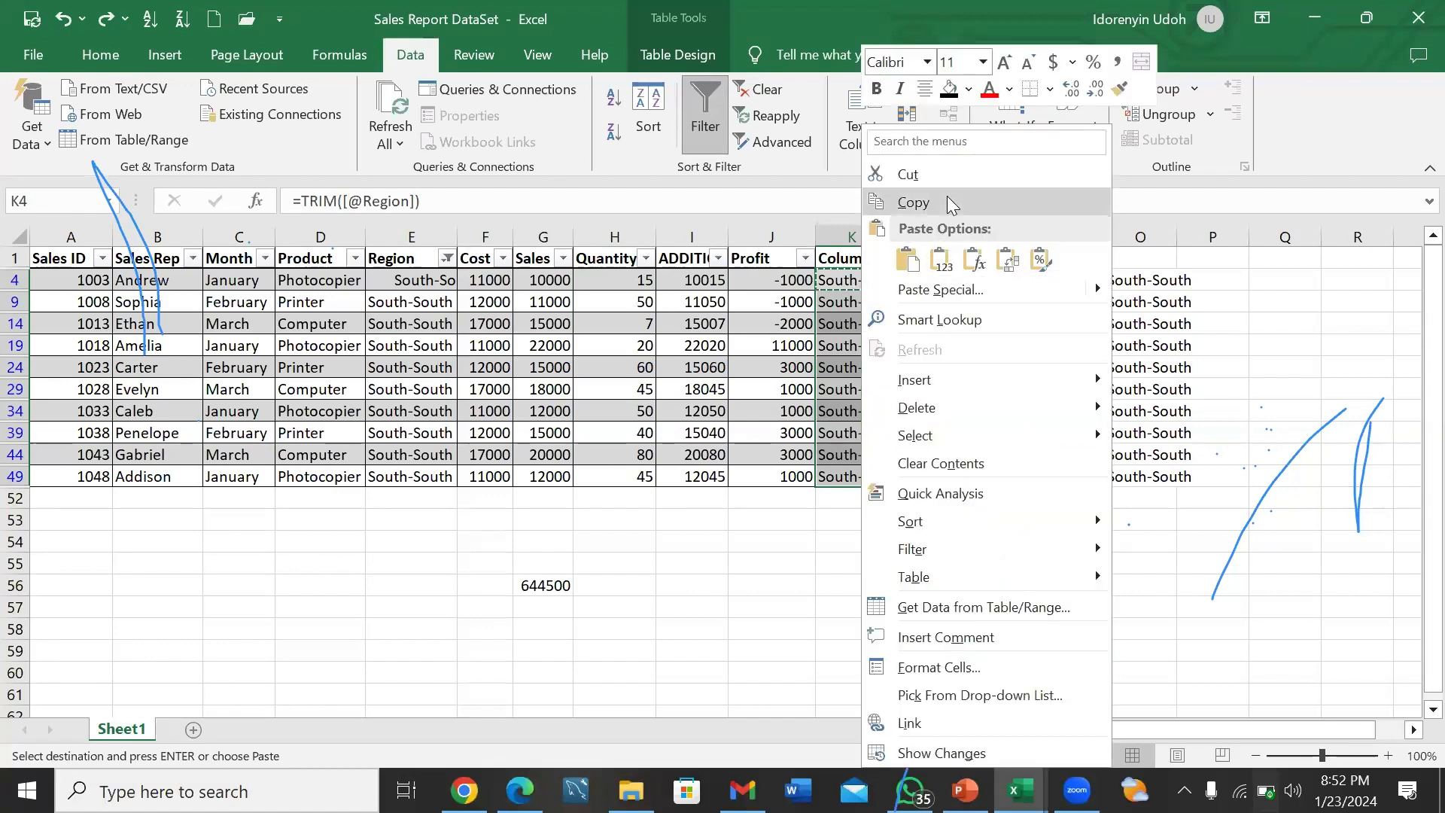
pyautogui.click(948, 200)
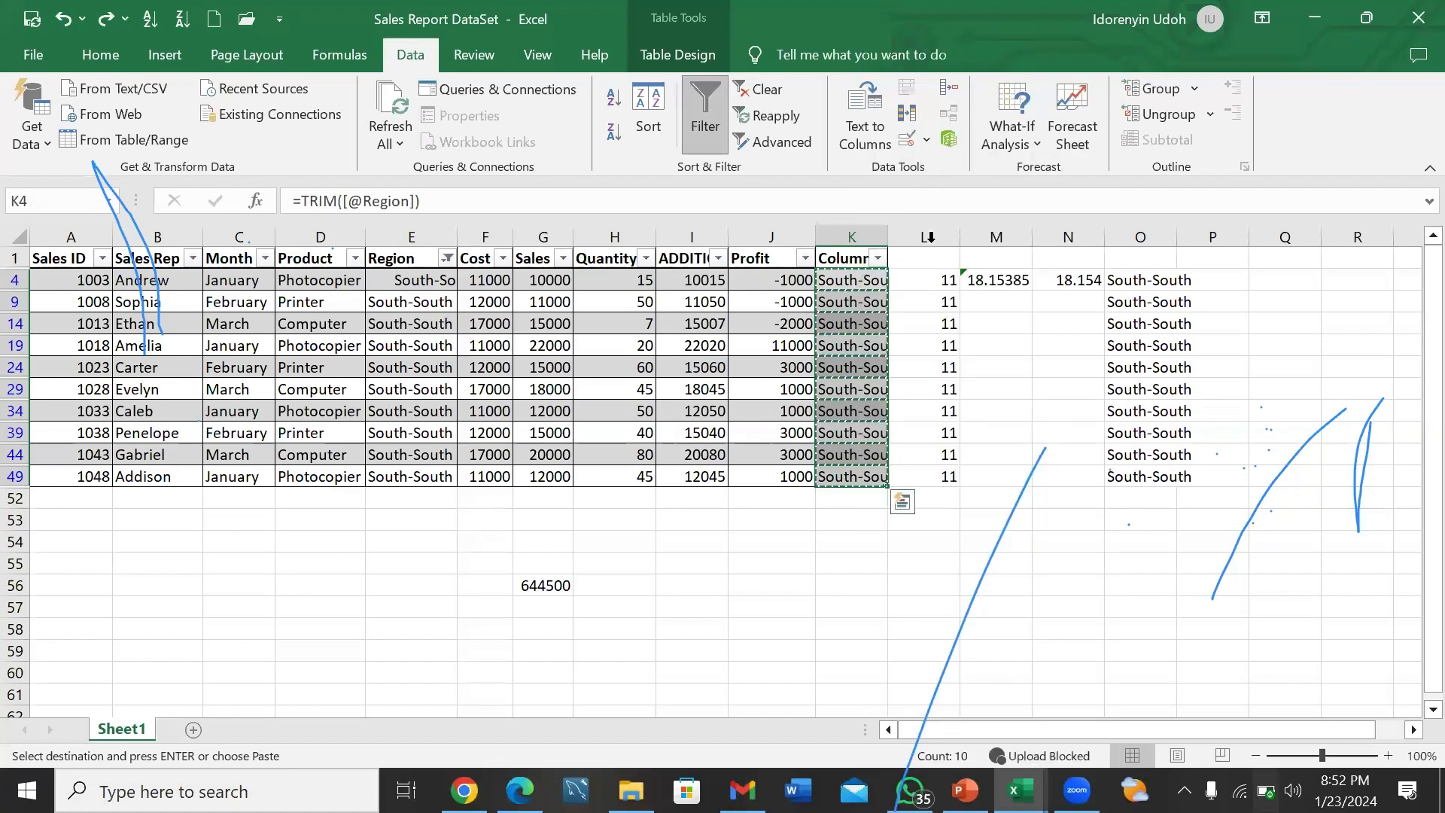
pyautogui.click(932, 285)
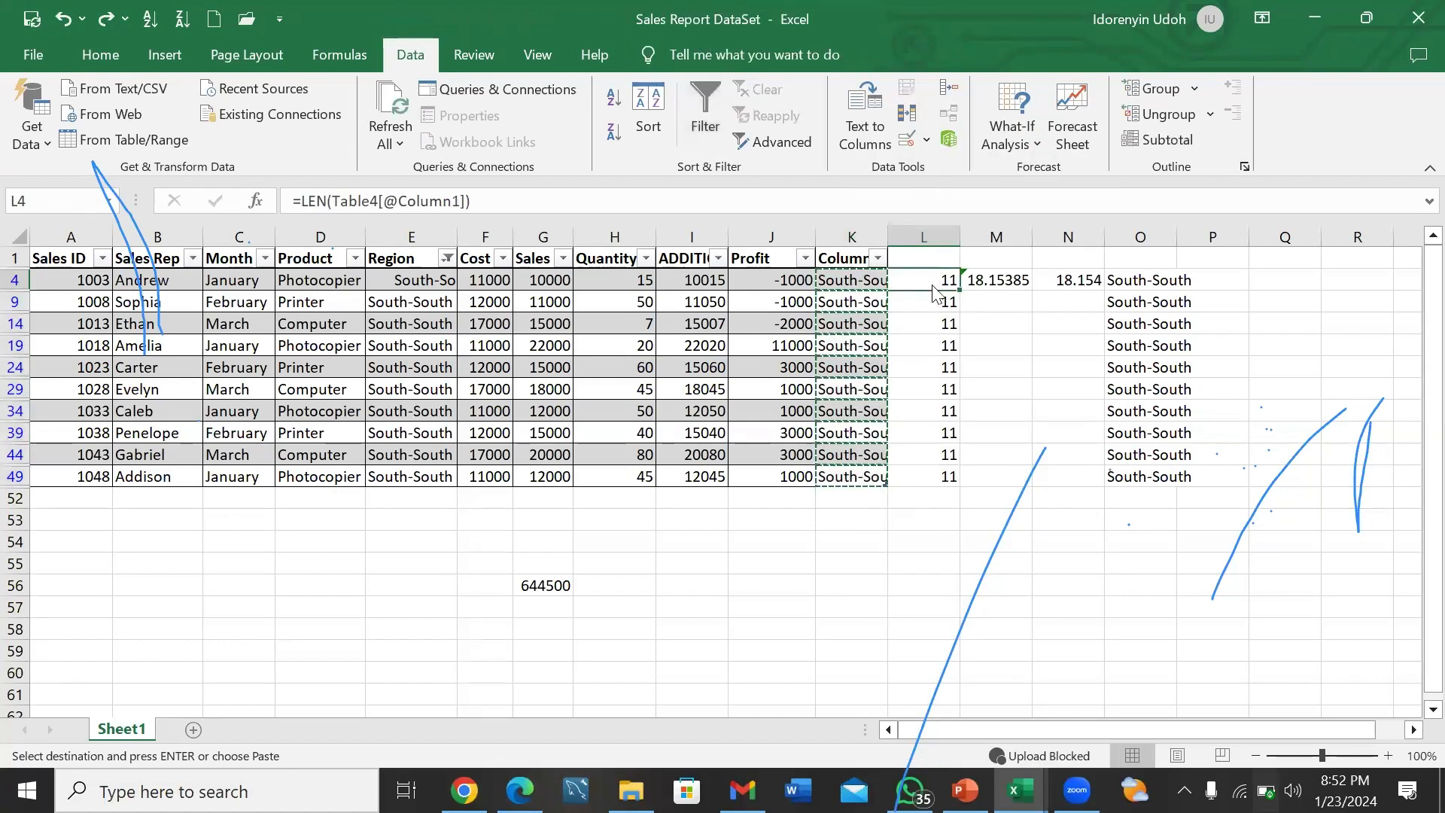
pyautogui.rightClick(933, 292)
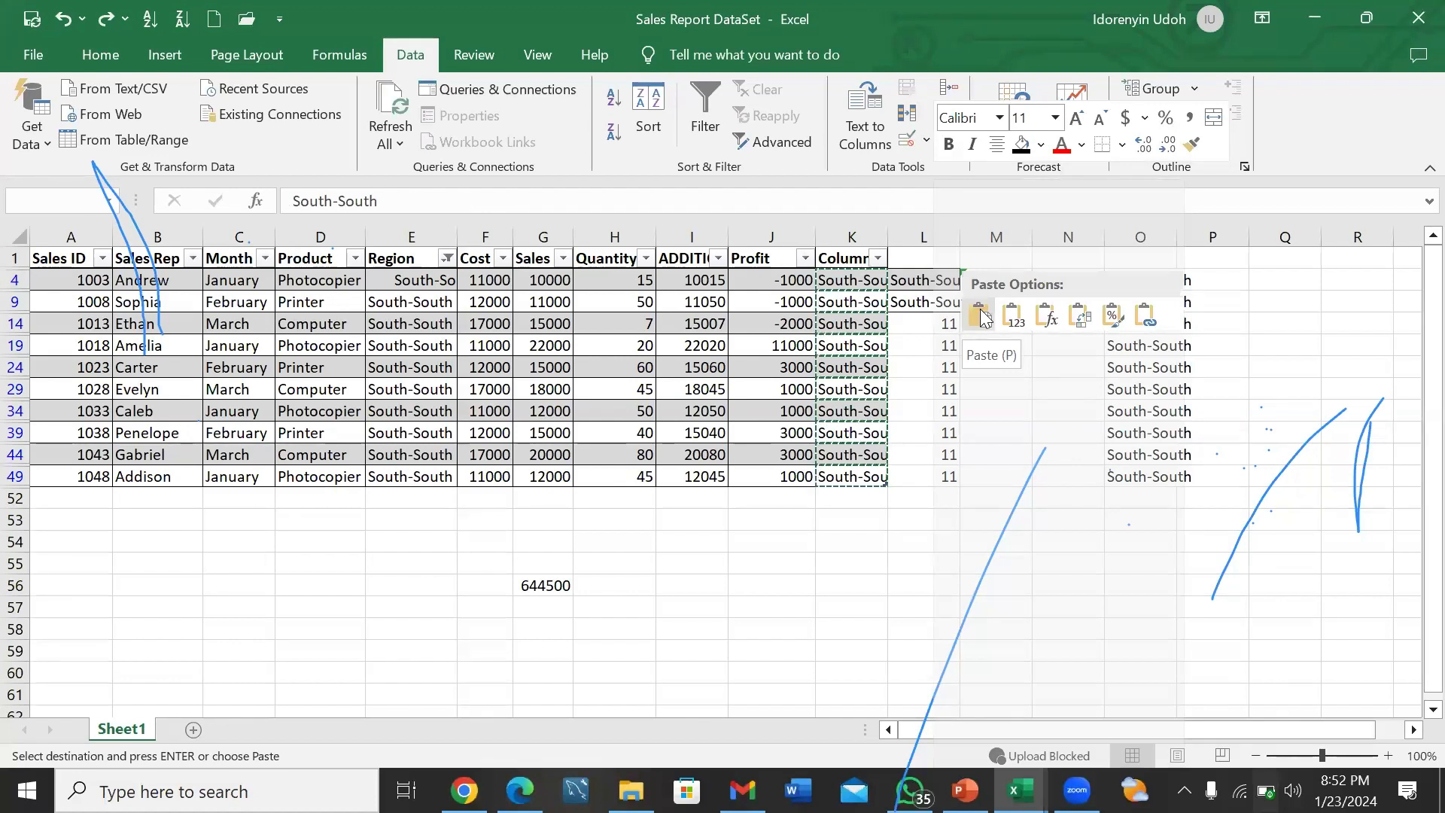
pyautogui.click(1017, 324)
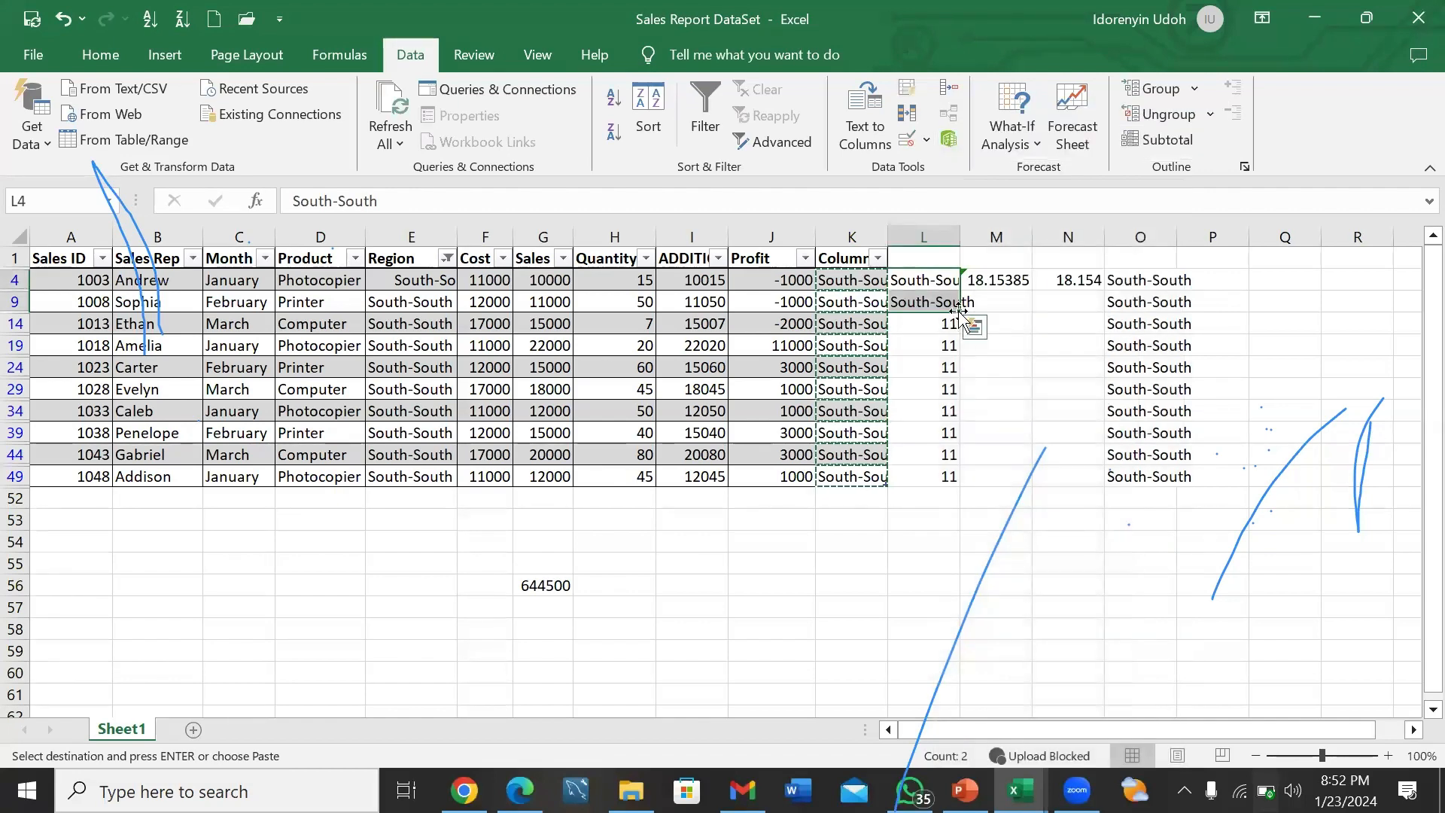
# - Try to extend the pasted values down column L, replacing the existing data, and undo both that change and the paste
pyautogui.moveTo(959, 322); pyautogui.dragTo(956, 480)
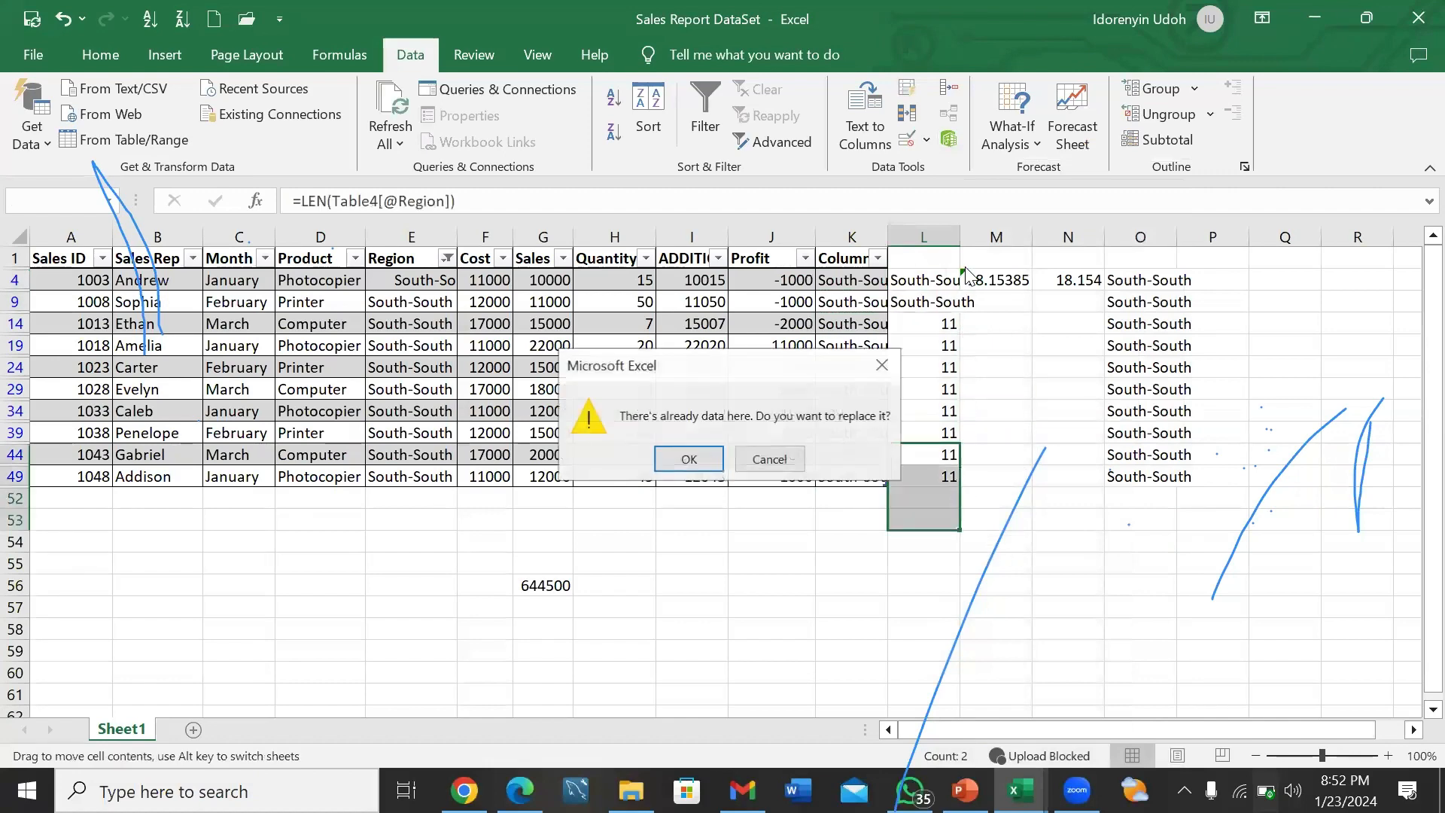
pyautogui.click(697, 456)
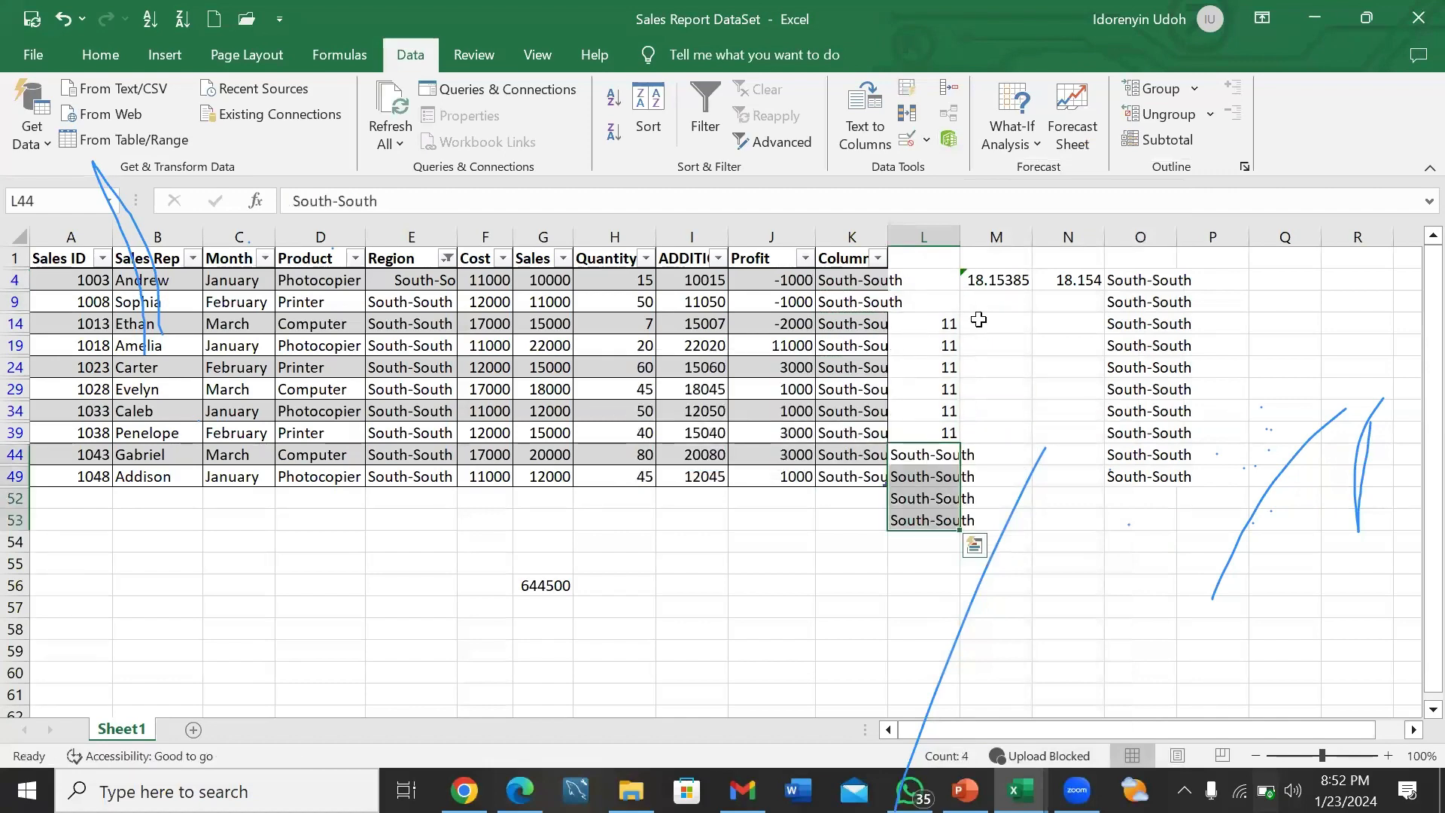
pyautogui.click(1074, 448)
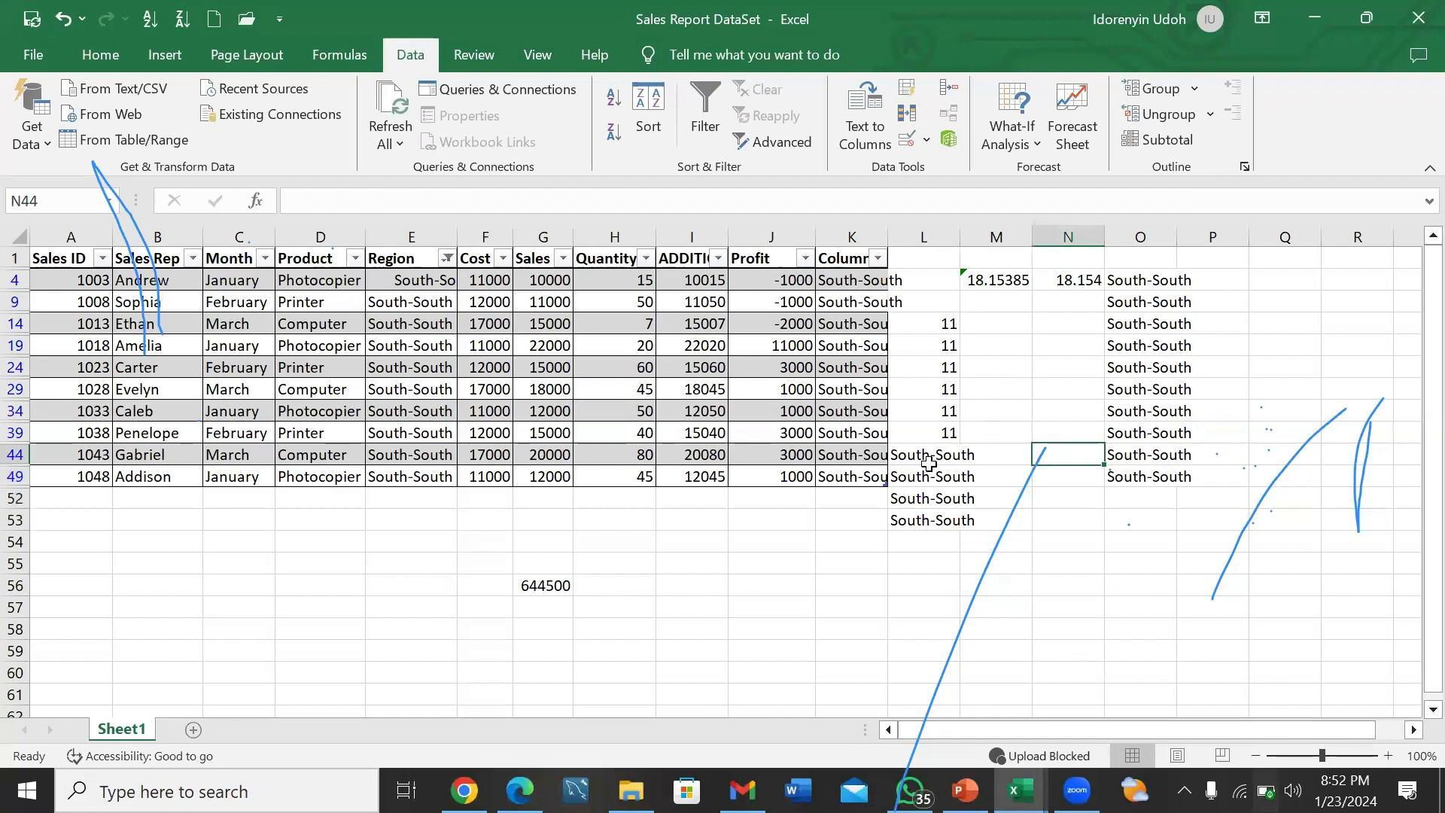
pyautogui.click(766, 550)
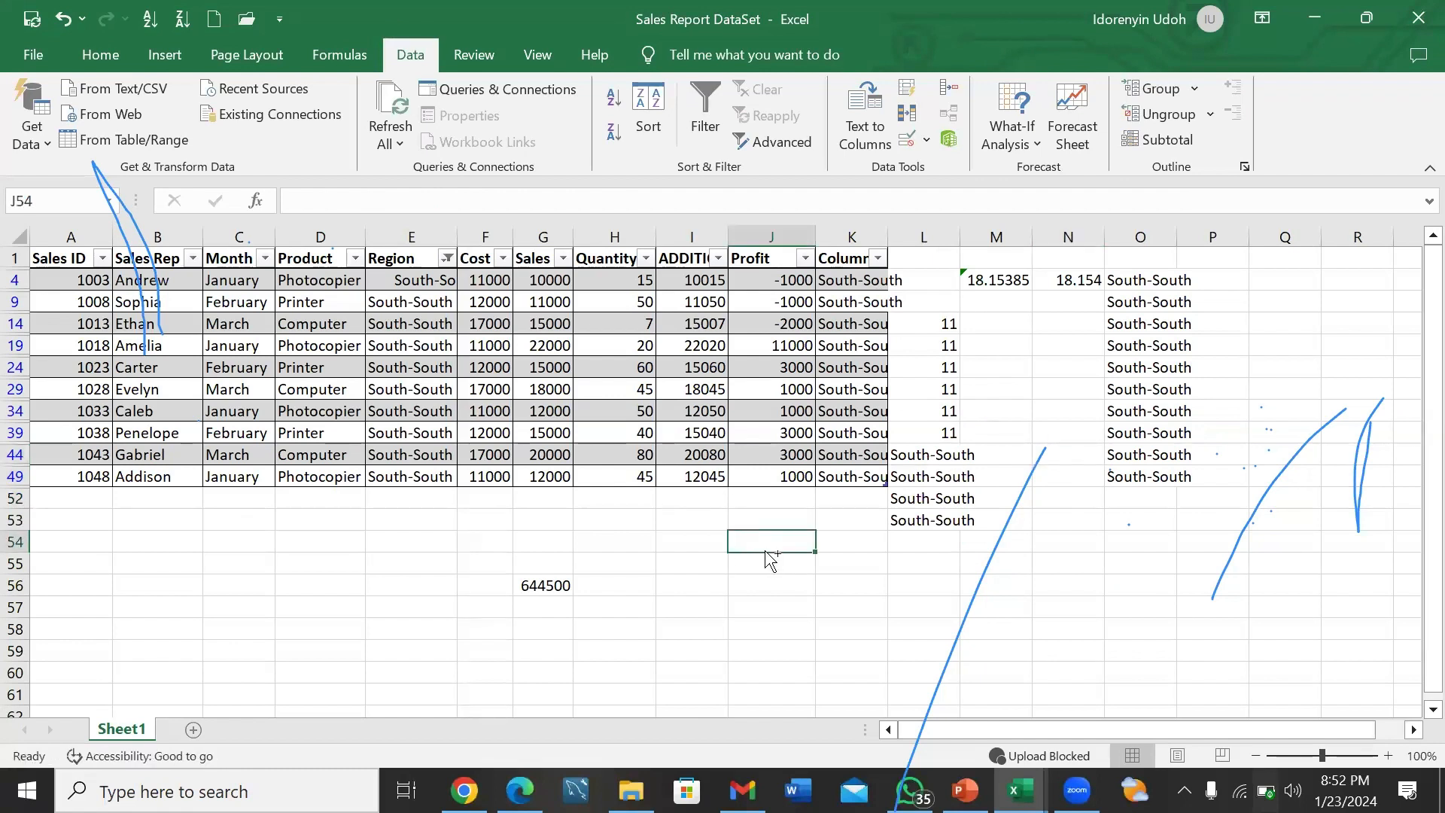
pyautogui.hotkey('ctrl', 'z')
pyautogui.hotkey('ctrl', 'z')
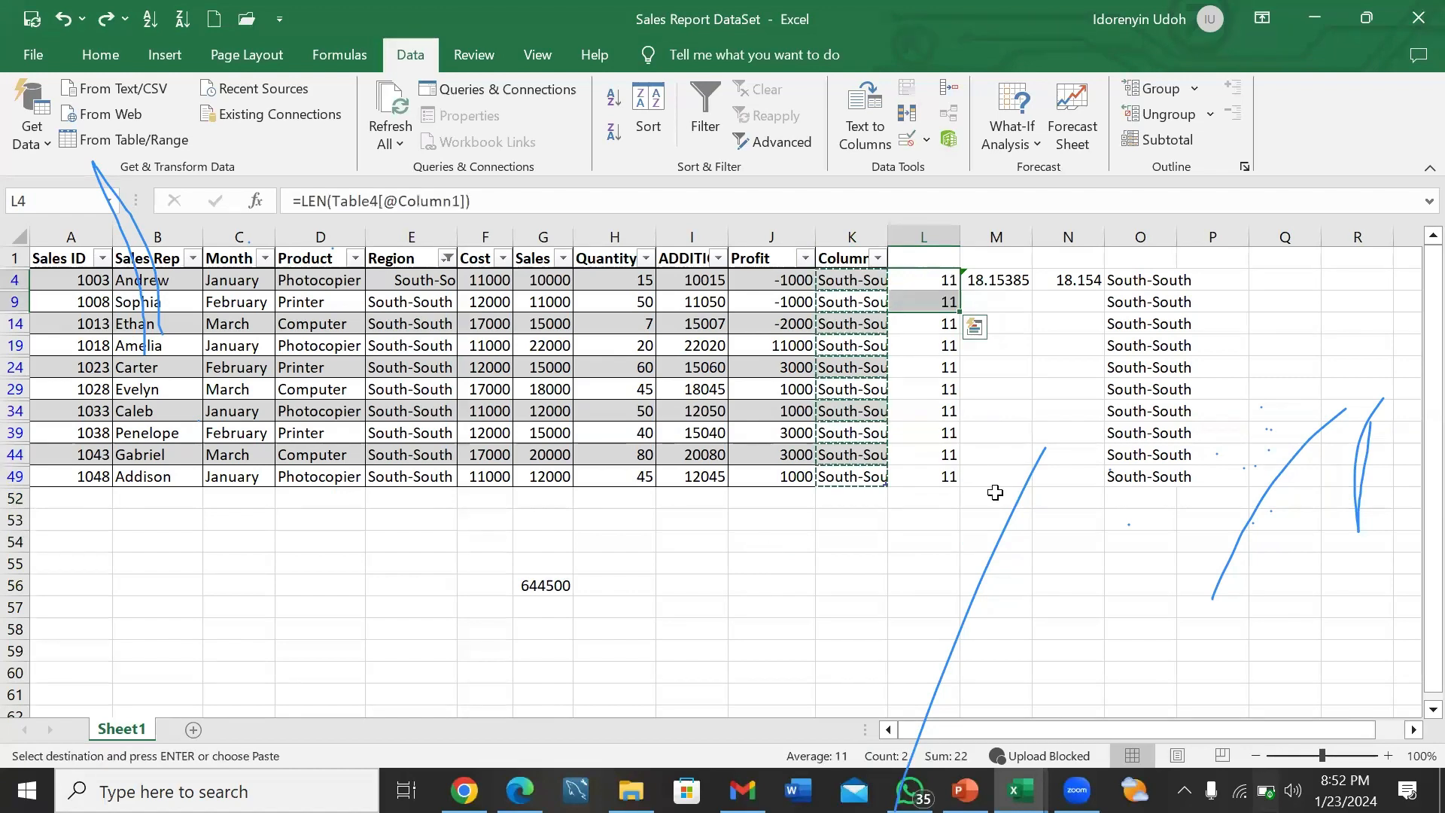
# - Copy the trimmed Region entry in O24 and paste it as a value into K54
pyautogui.click(1171, 367)
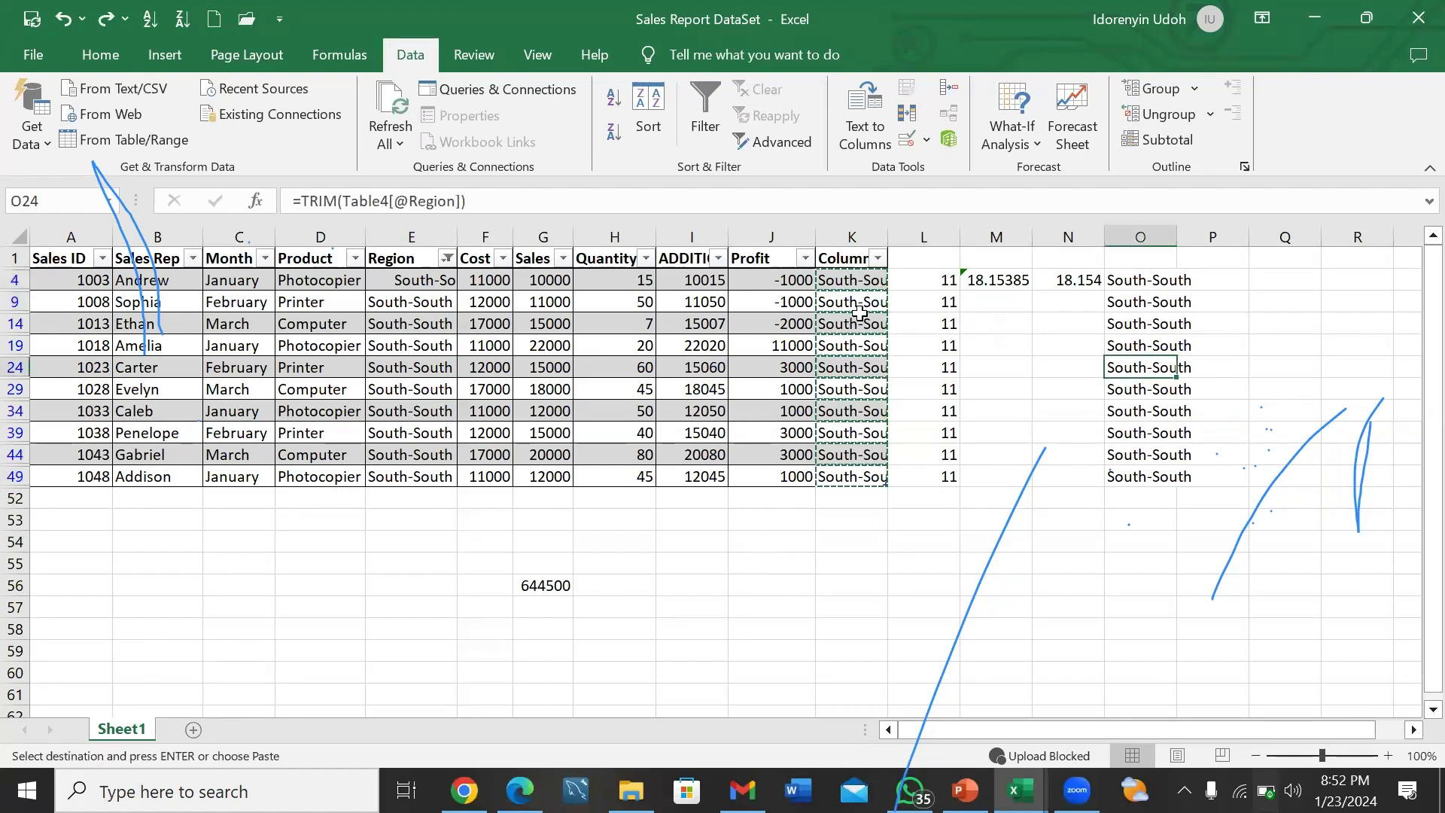
pyautogui.hotkey('ctrl', 'c')
pyautogui.click(850, 538)
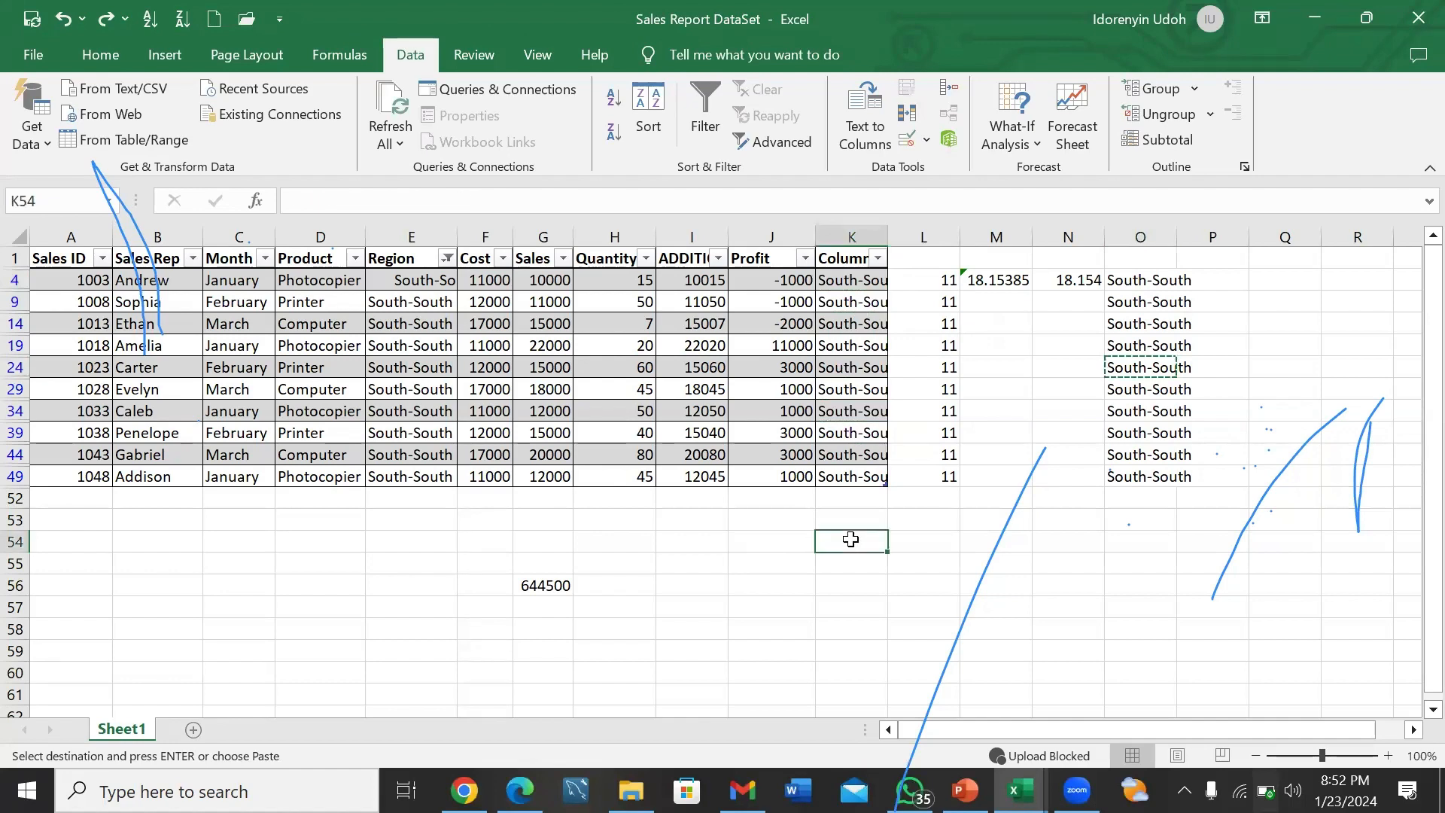
pyautogui.rightClick(851, 543)
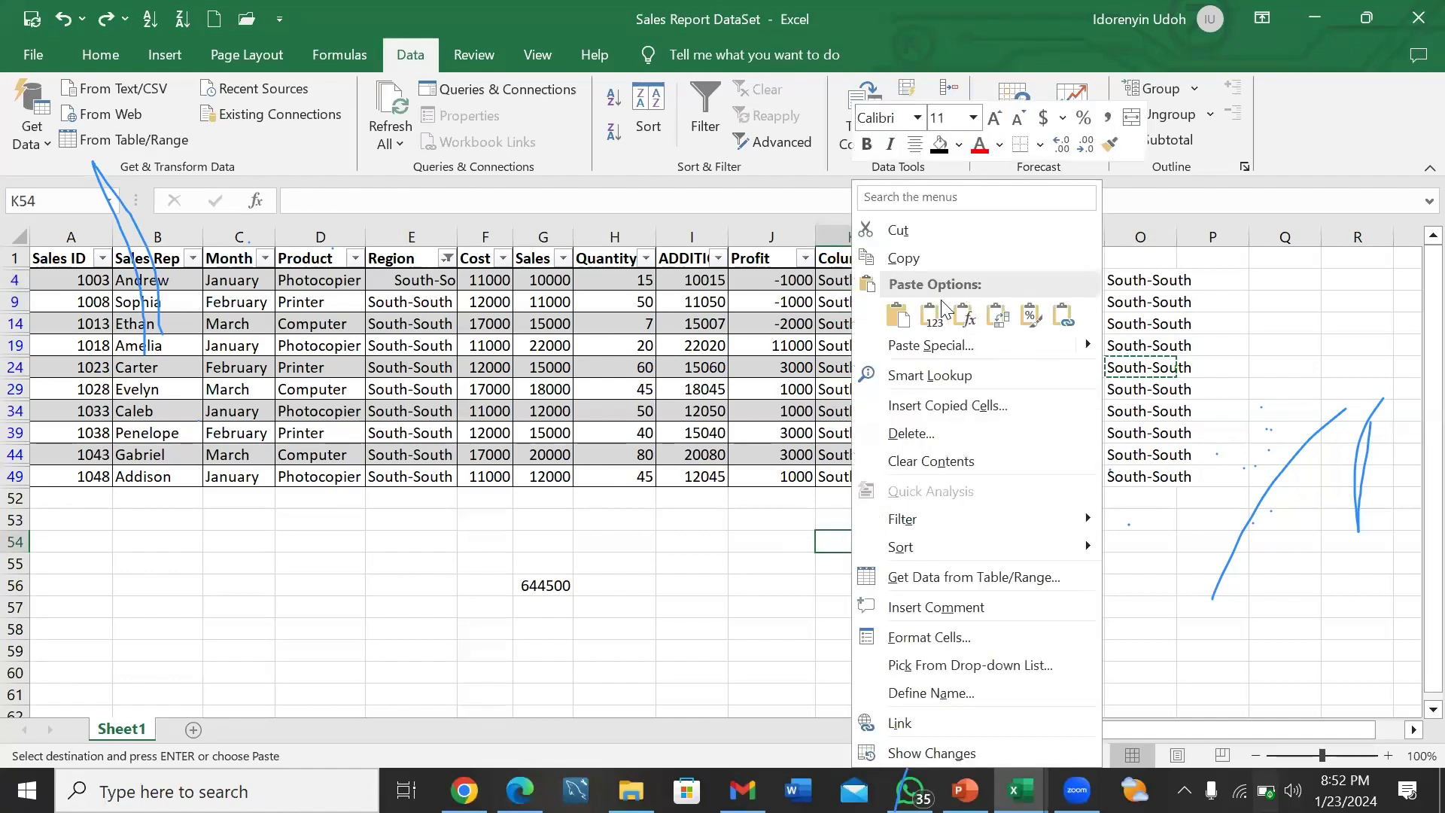
pyautogui.click(932, 316)
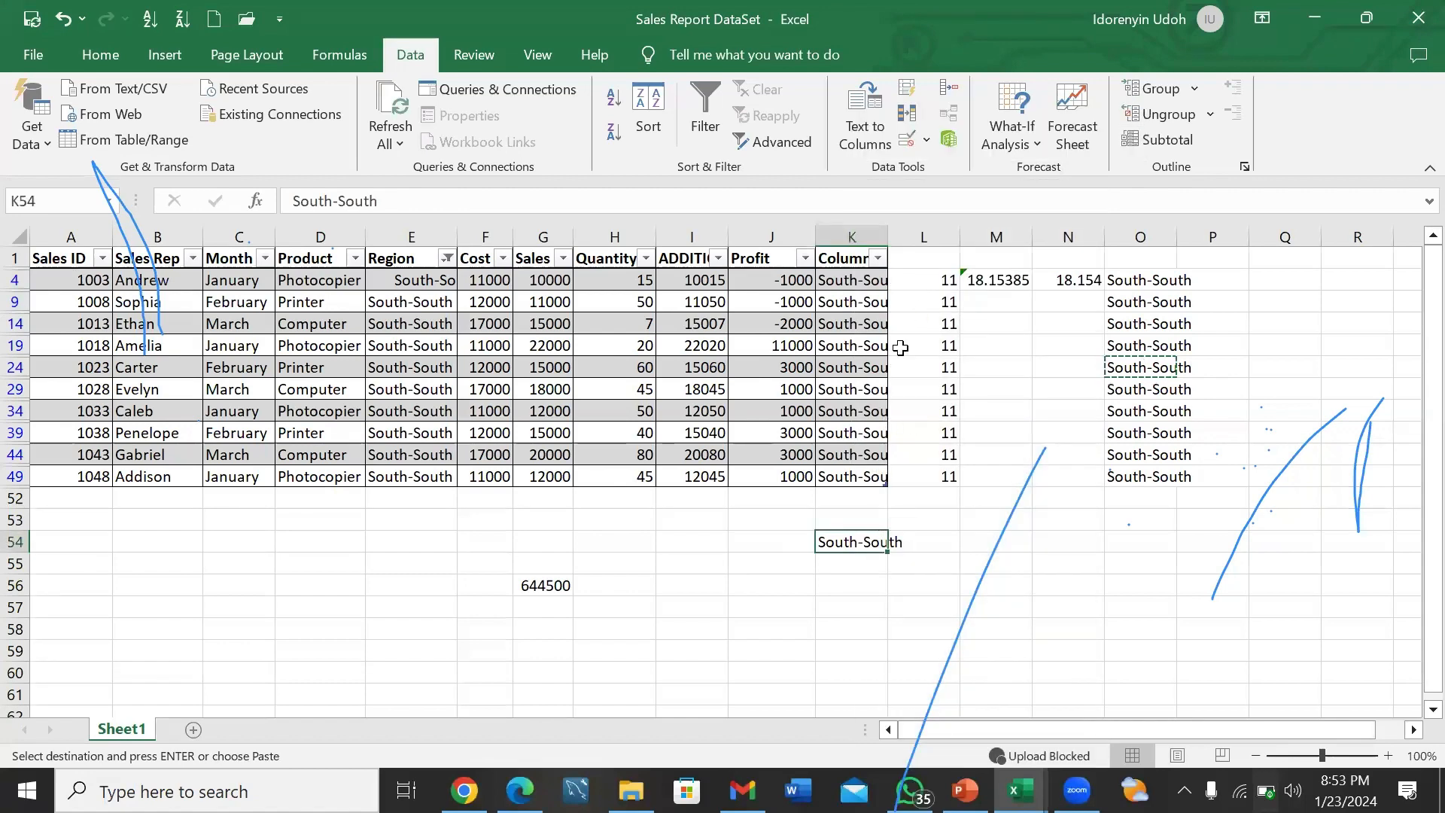
pyautogui.press('Home')
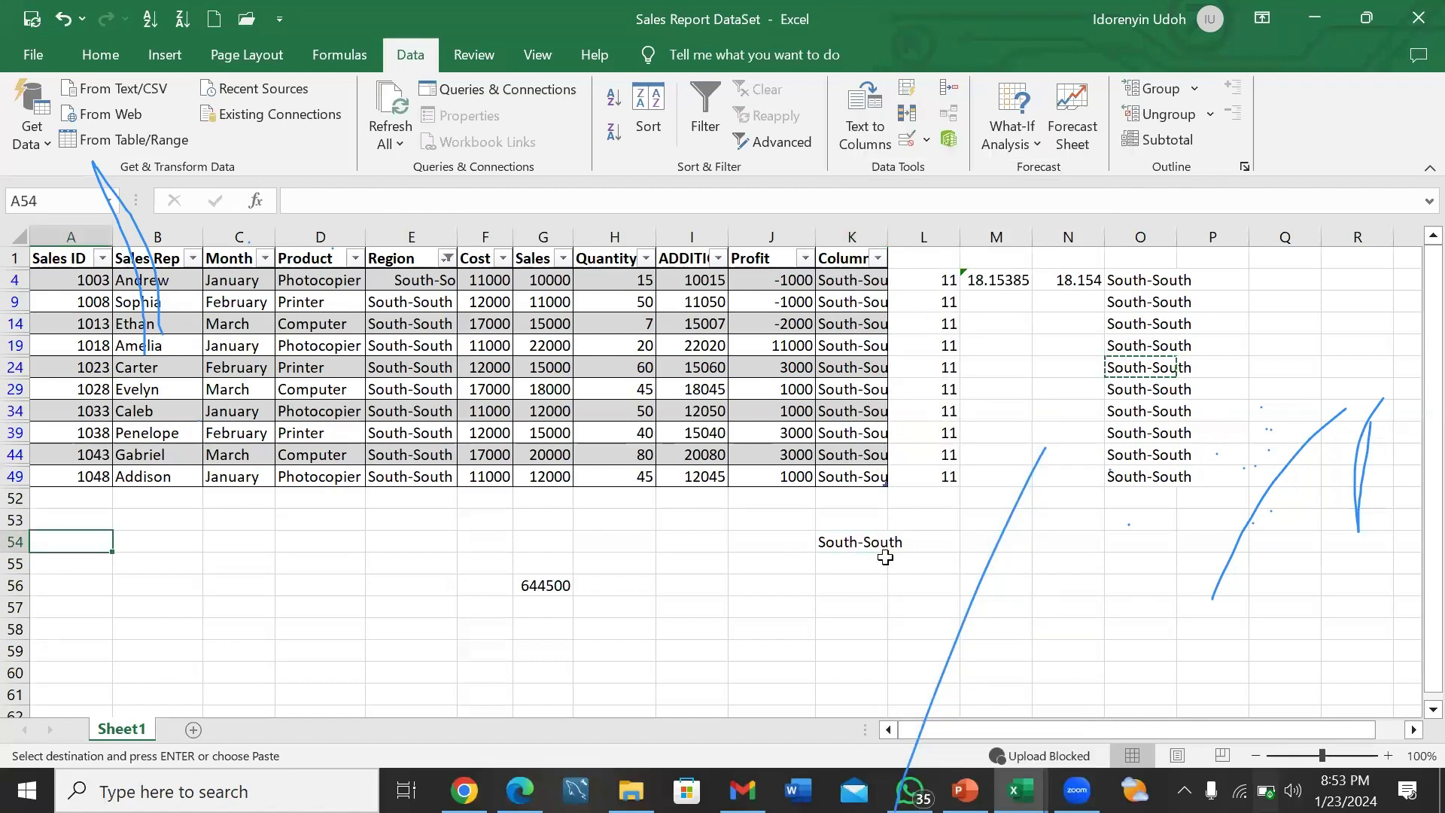
# - Copy the trimmed entries K4:K49 and paste them into column Q, starting at Q4
pyautogui.click(860, 276)
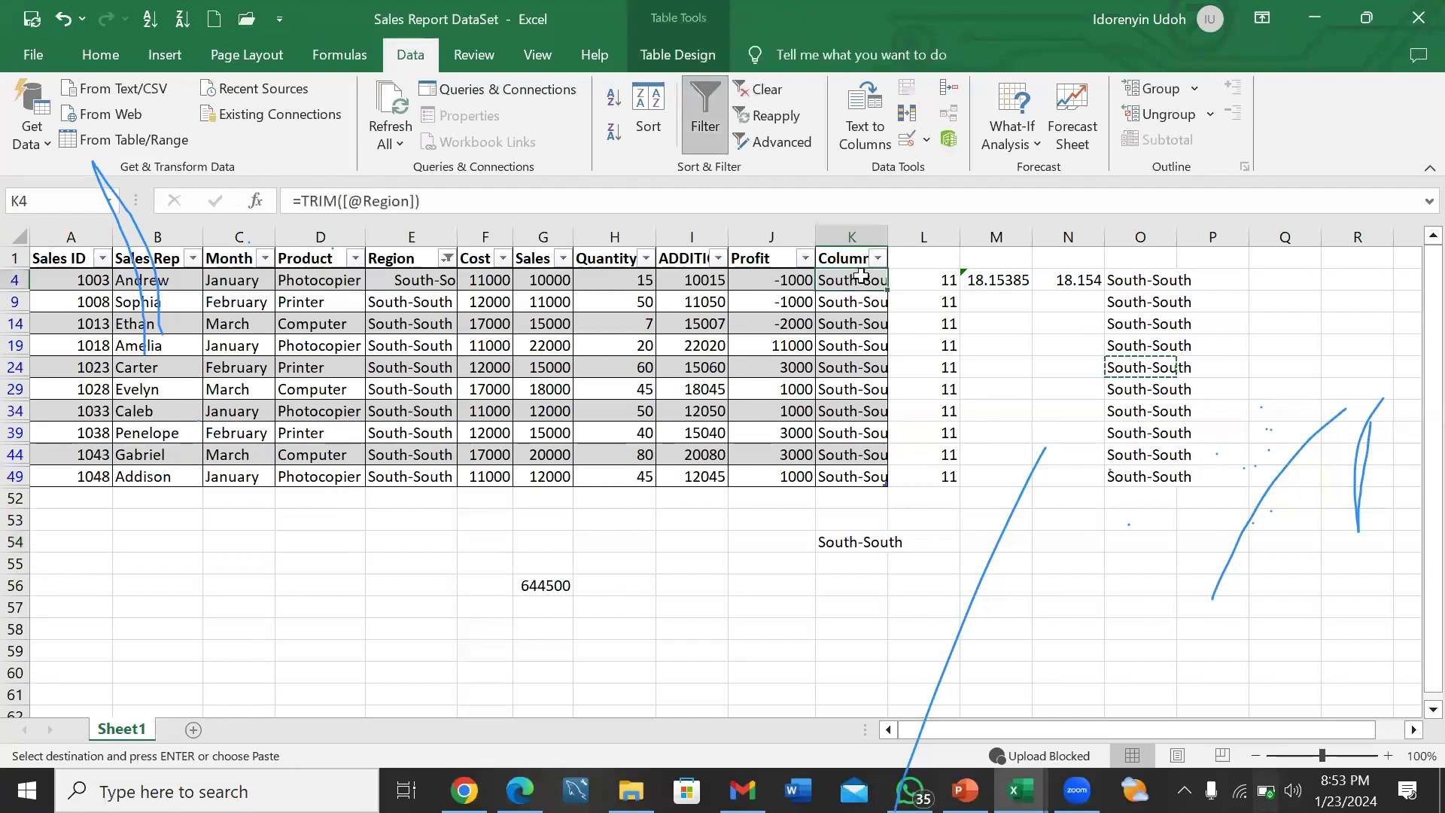
pyautogui.hotkey('ctrl', 'shift', 'Down')
pyautogui.hotkey('ctrl', 'c')
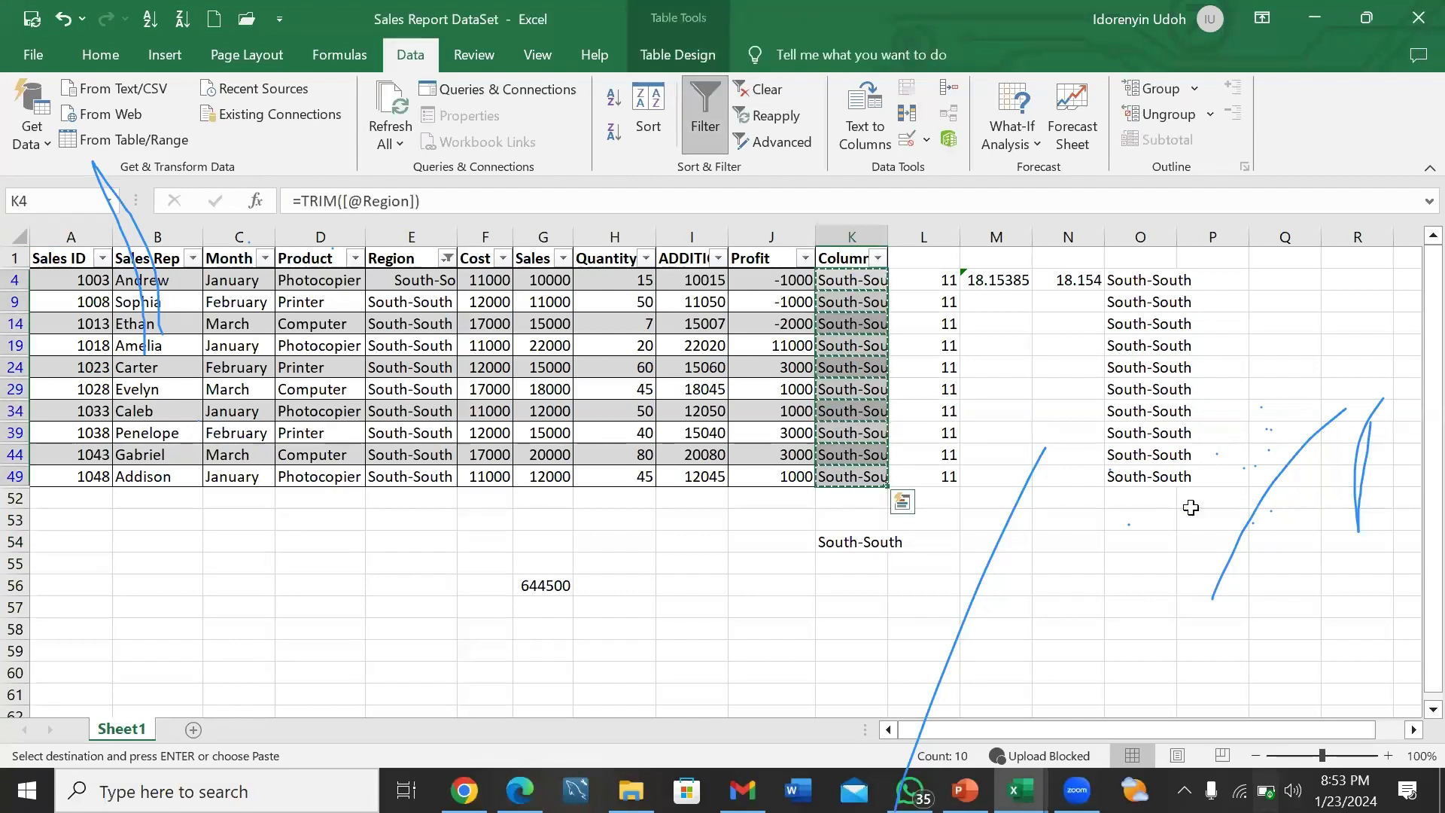
pyautogui.click(1259, 283)
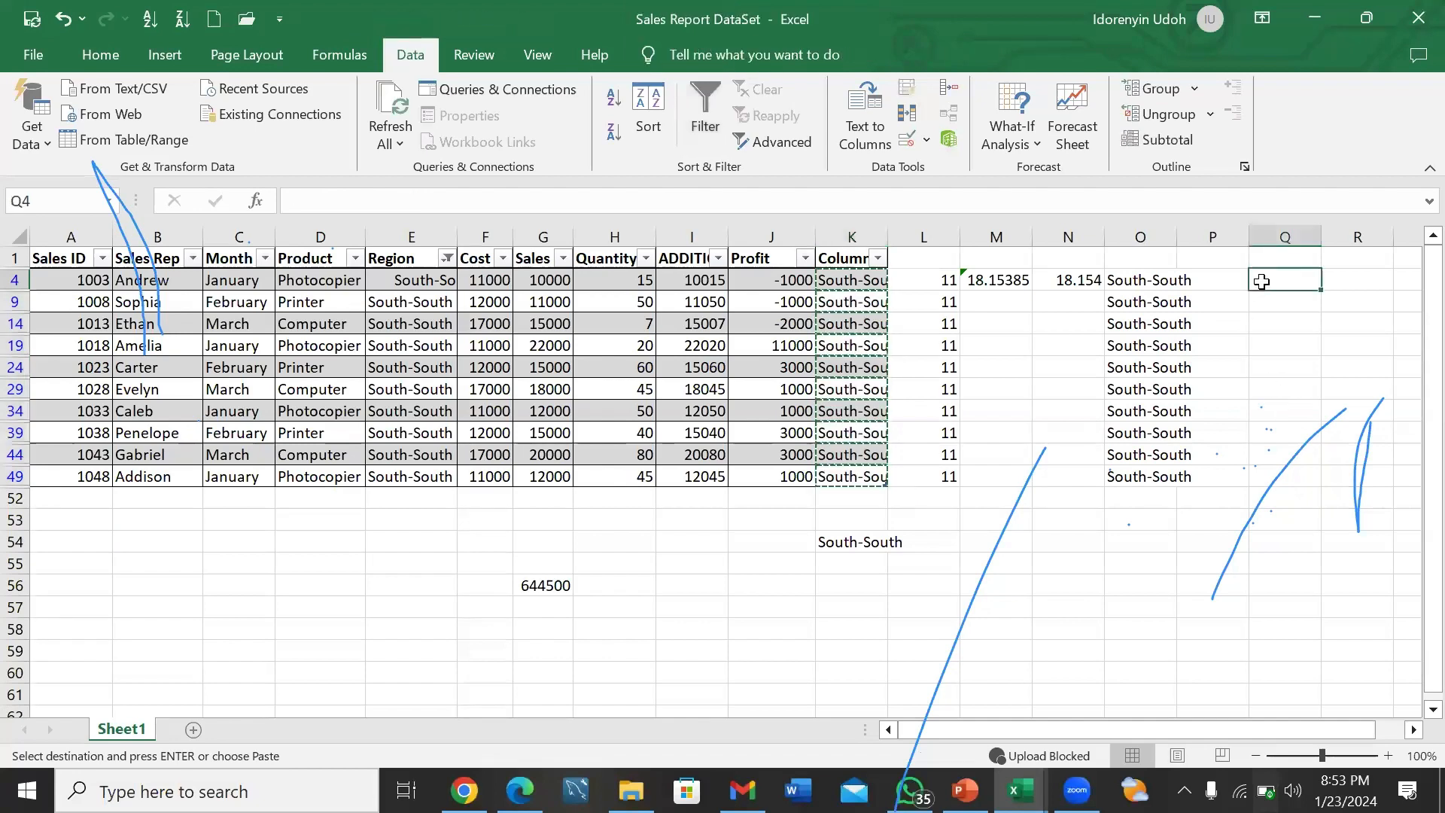
pyautogui.hotkey('ctrl', 'v')
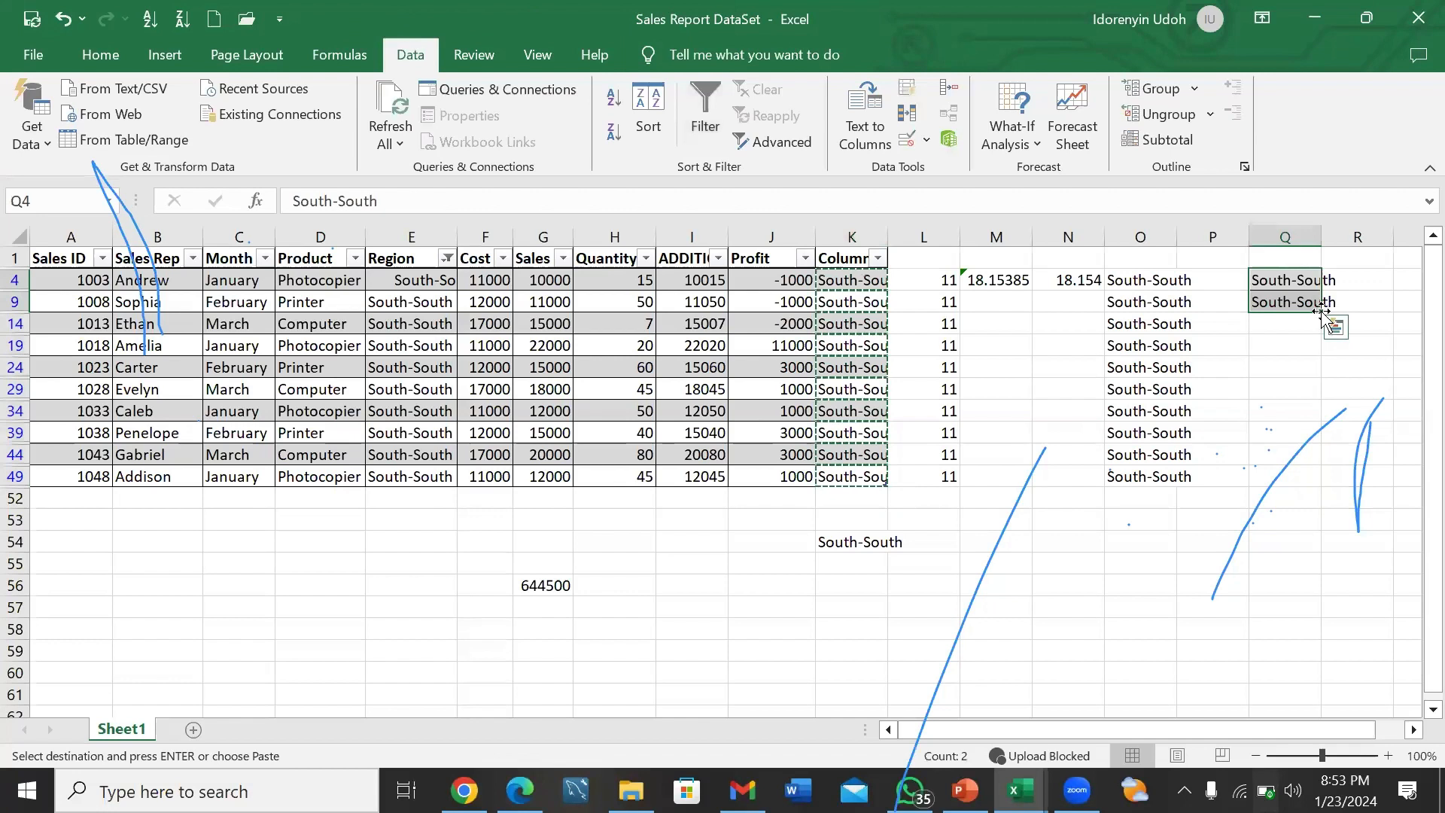
# - Try to extend the pasted South-South entries in column Q down to row 39
pyautogui.moveTo(1319, 307); pyautogui.dragTo(1318, 436)
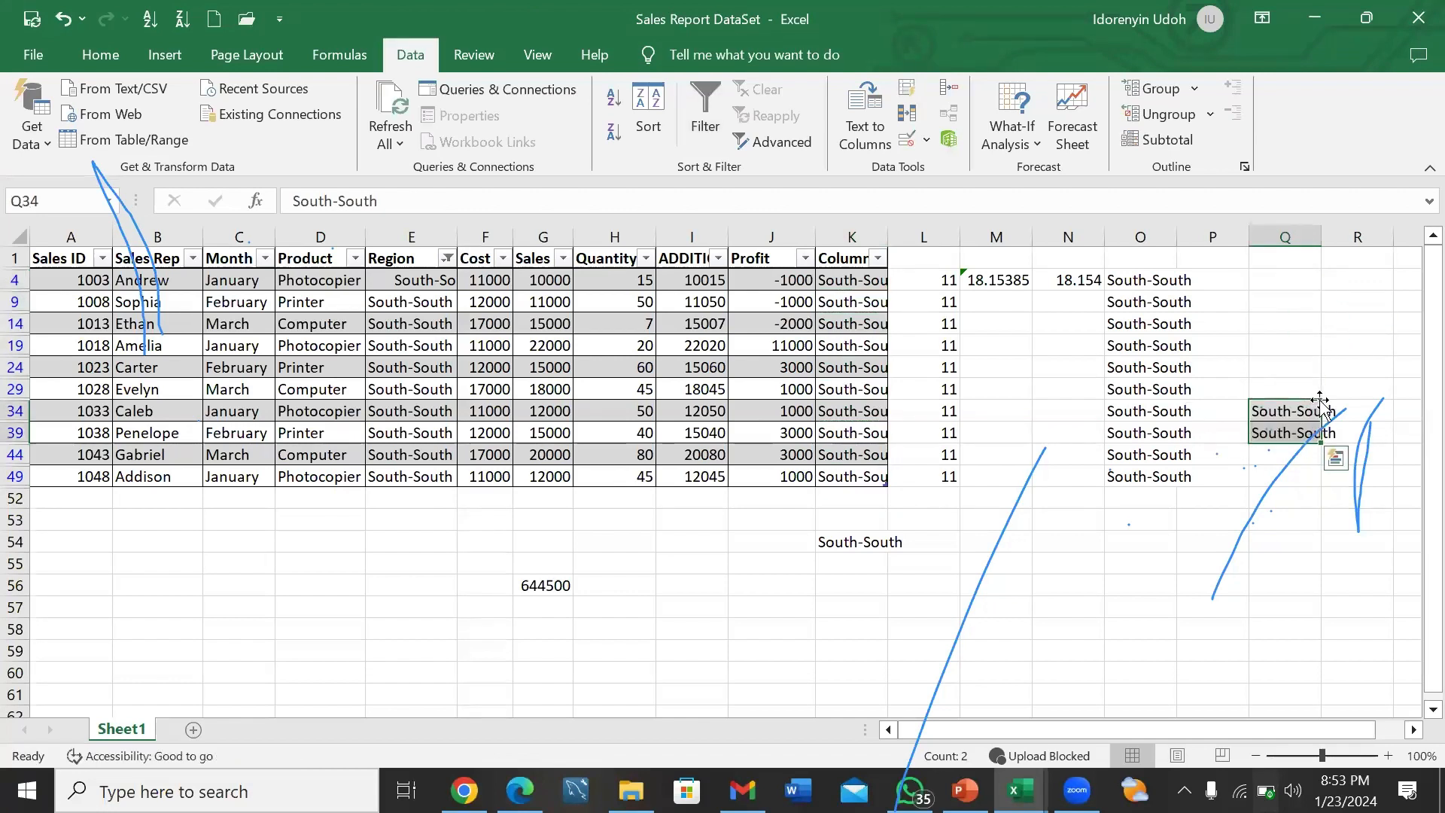
pyautogui.click(1313, 438)
pyautogui.click(857, 347)
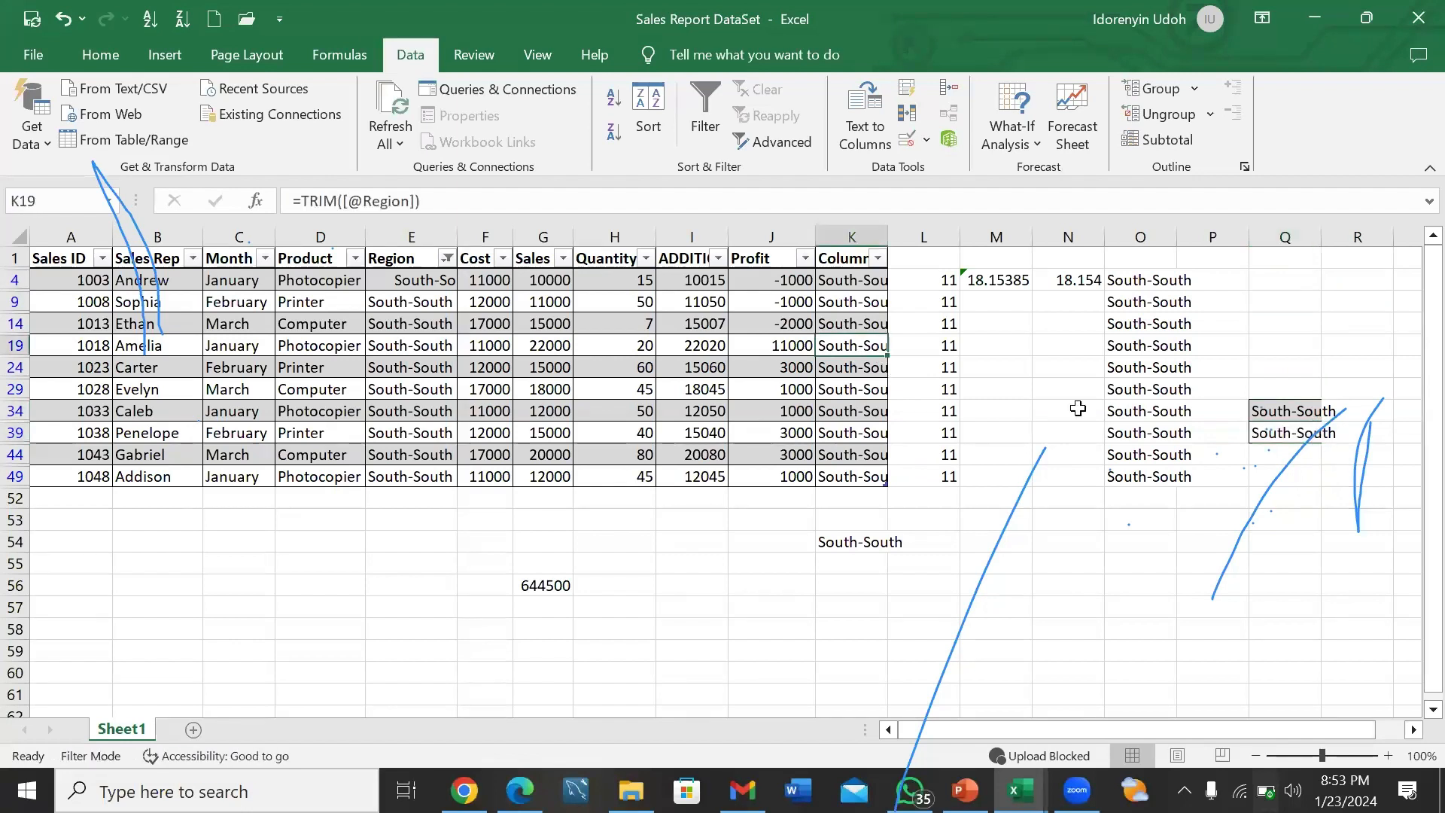
# - Undo the pastes in column Q and K54, the L4 formula edit and the TRIM column added to the table
pyautogui.hotkey('ctrl', 'z')
pyautogui.hotkey('ctrl', 'z')
pyautogui.hotkey('ctrl', 'z')
pyautogui.hotkey('ctrl', 'z')
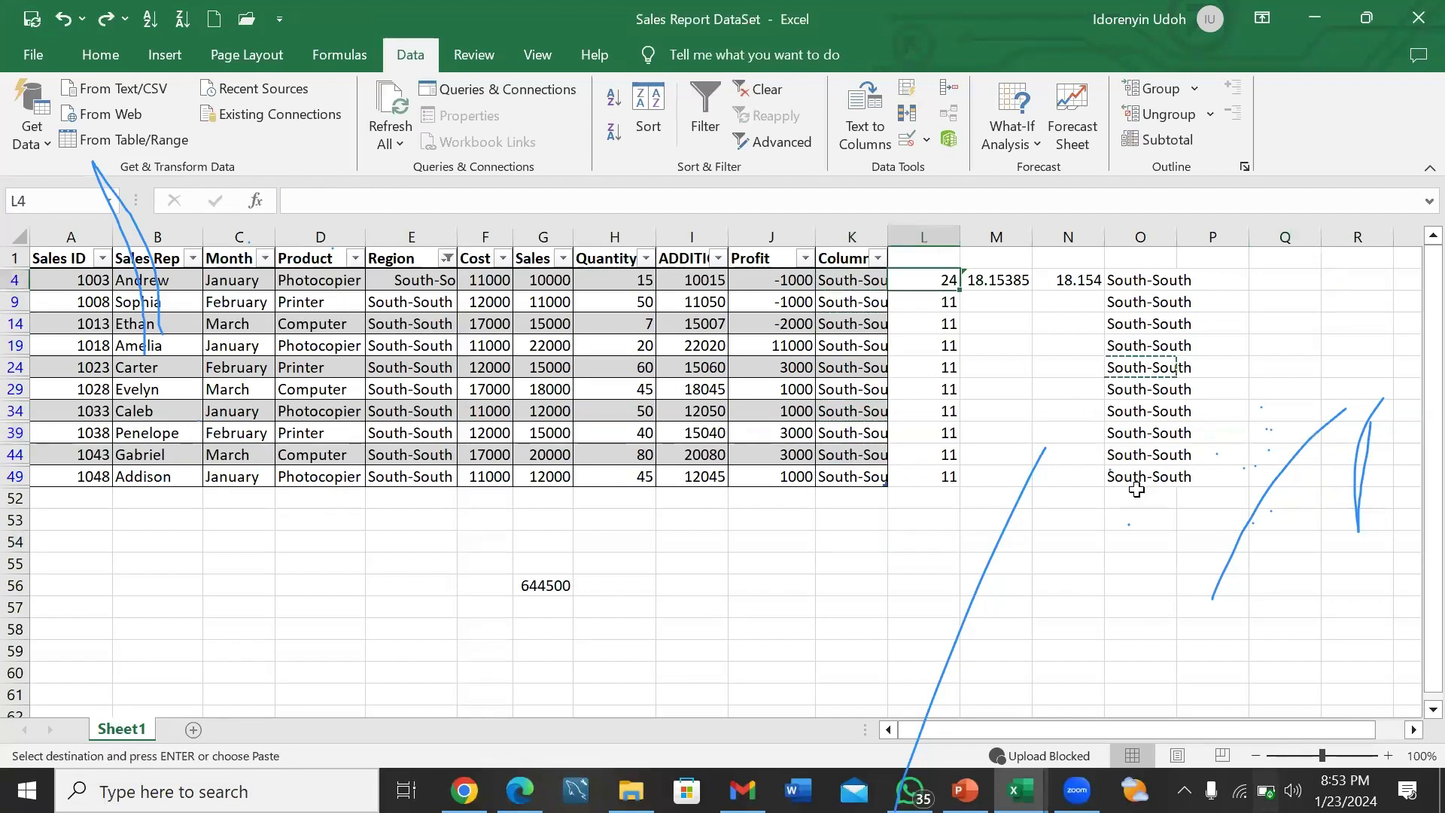
pyautogui.hotkey('ctrl', 'z')
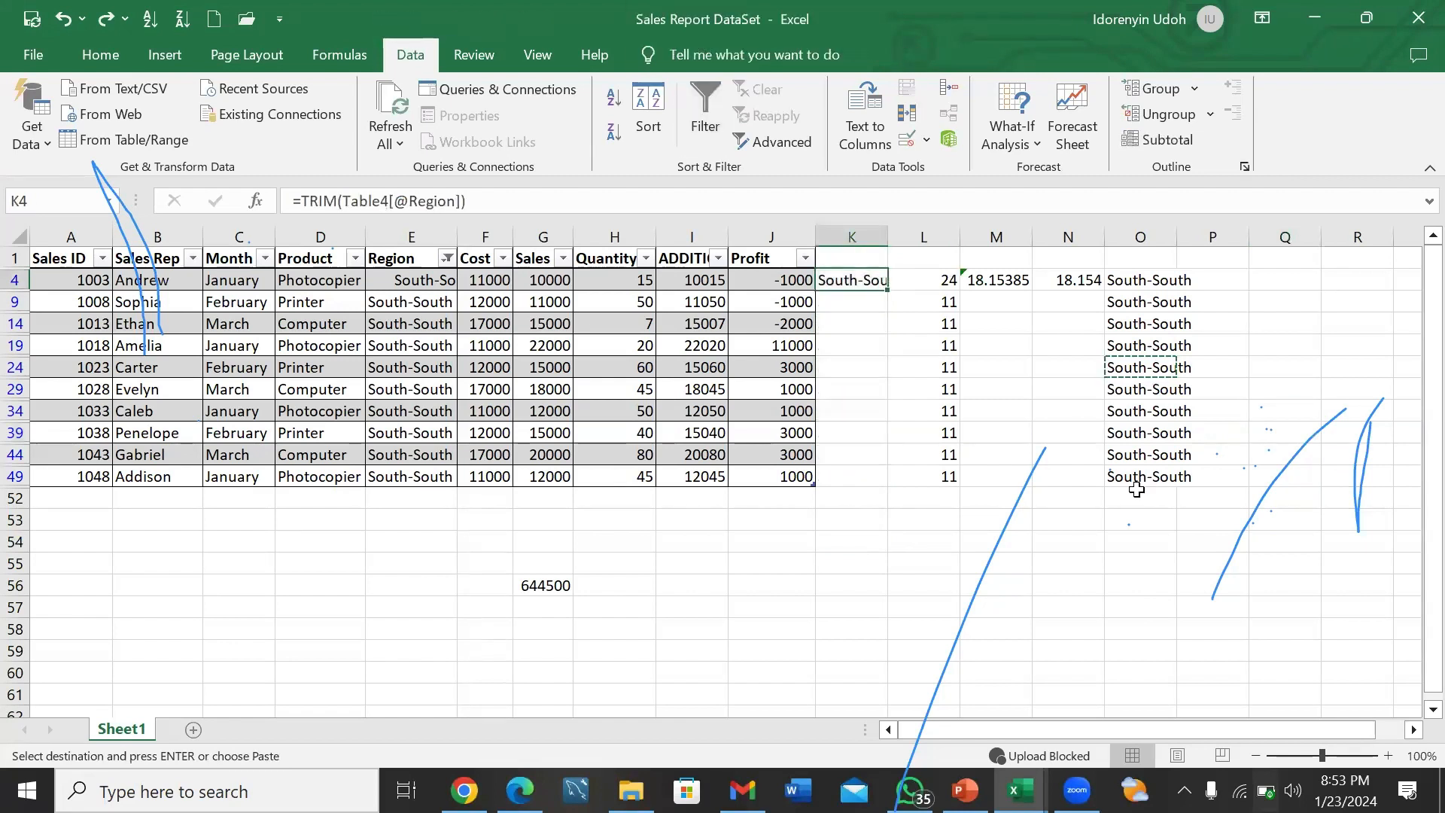
# - Select the Region column E and clear its header cell E1
pyautogui.click(1187, 551)
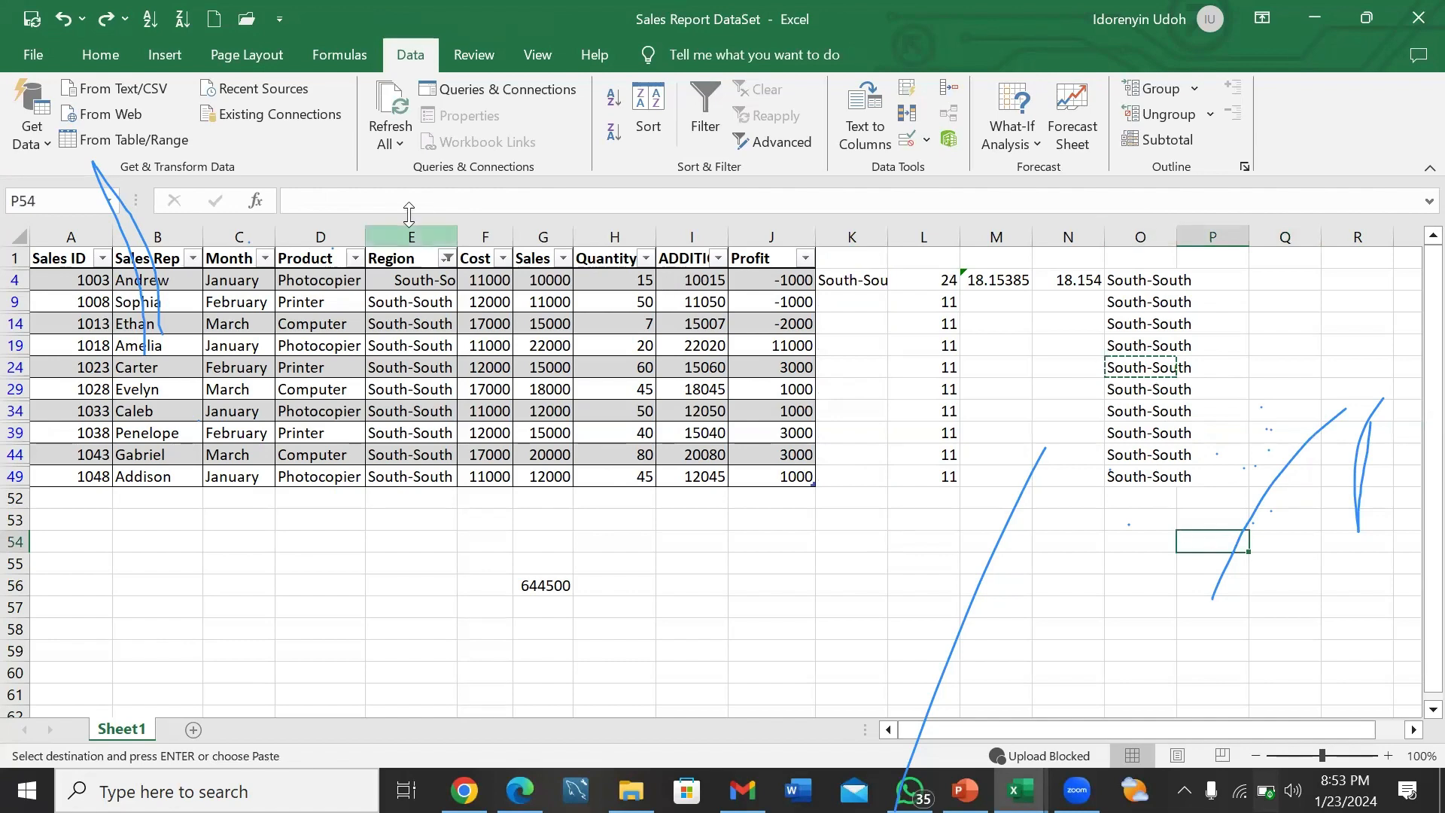
pyautogui.click(442, 243)
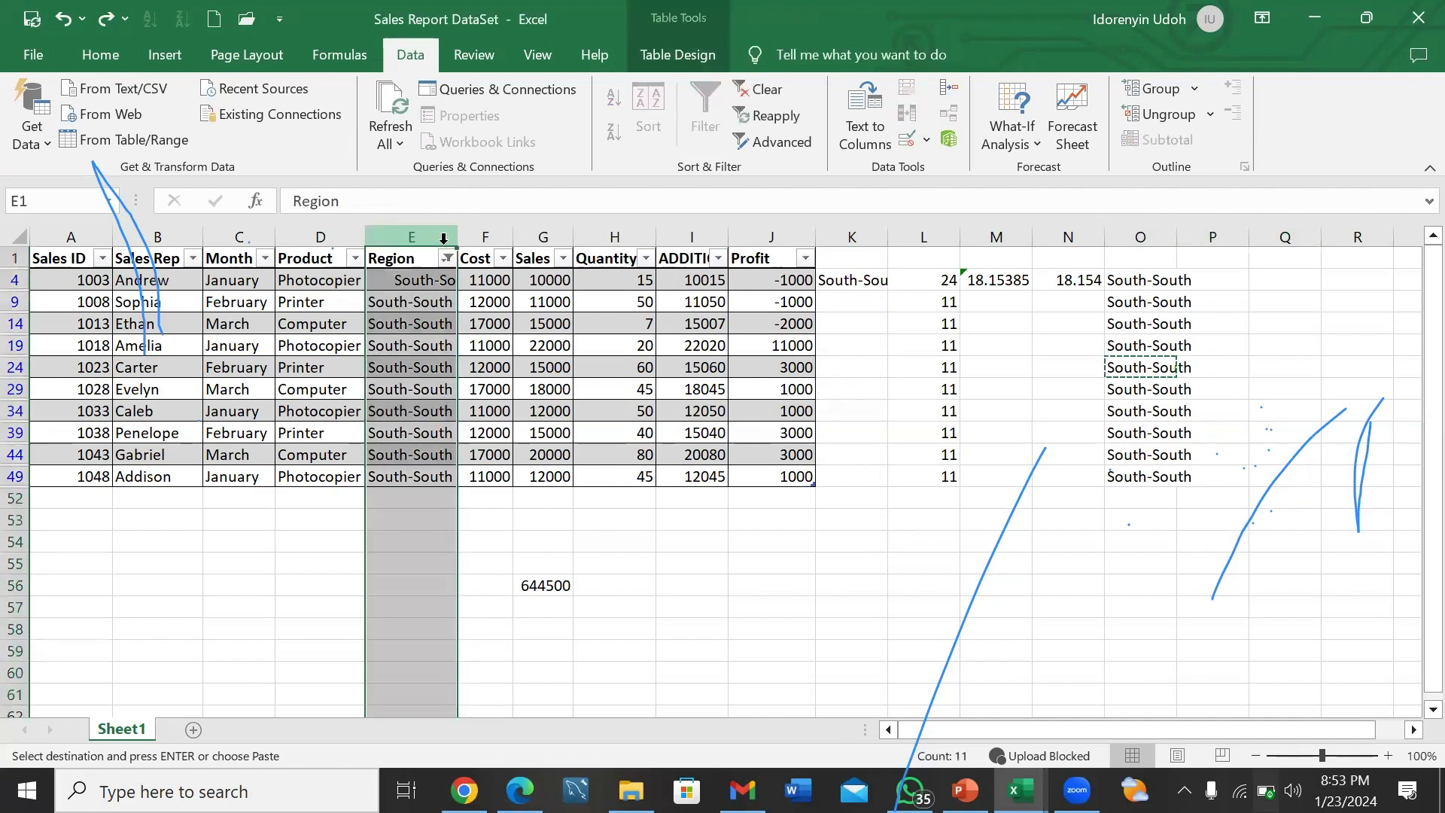
pyautogui.press('BackSpace')
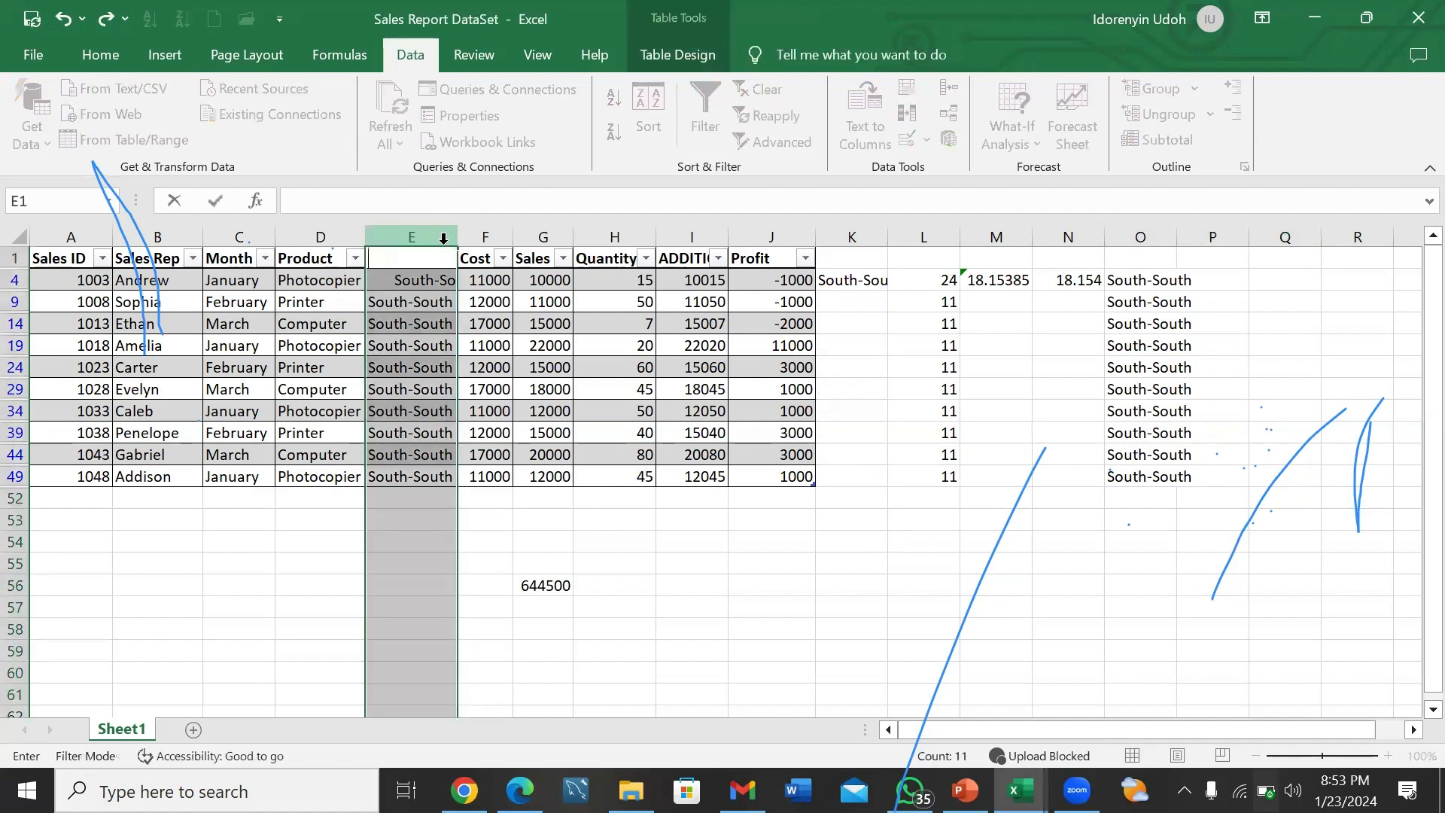
pyautogui.click(425, 300)
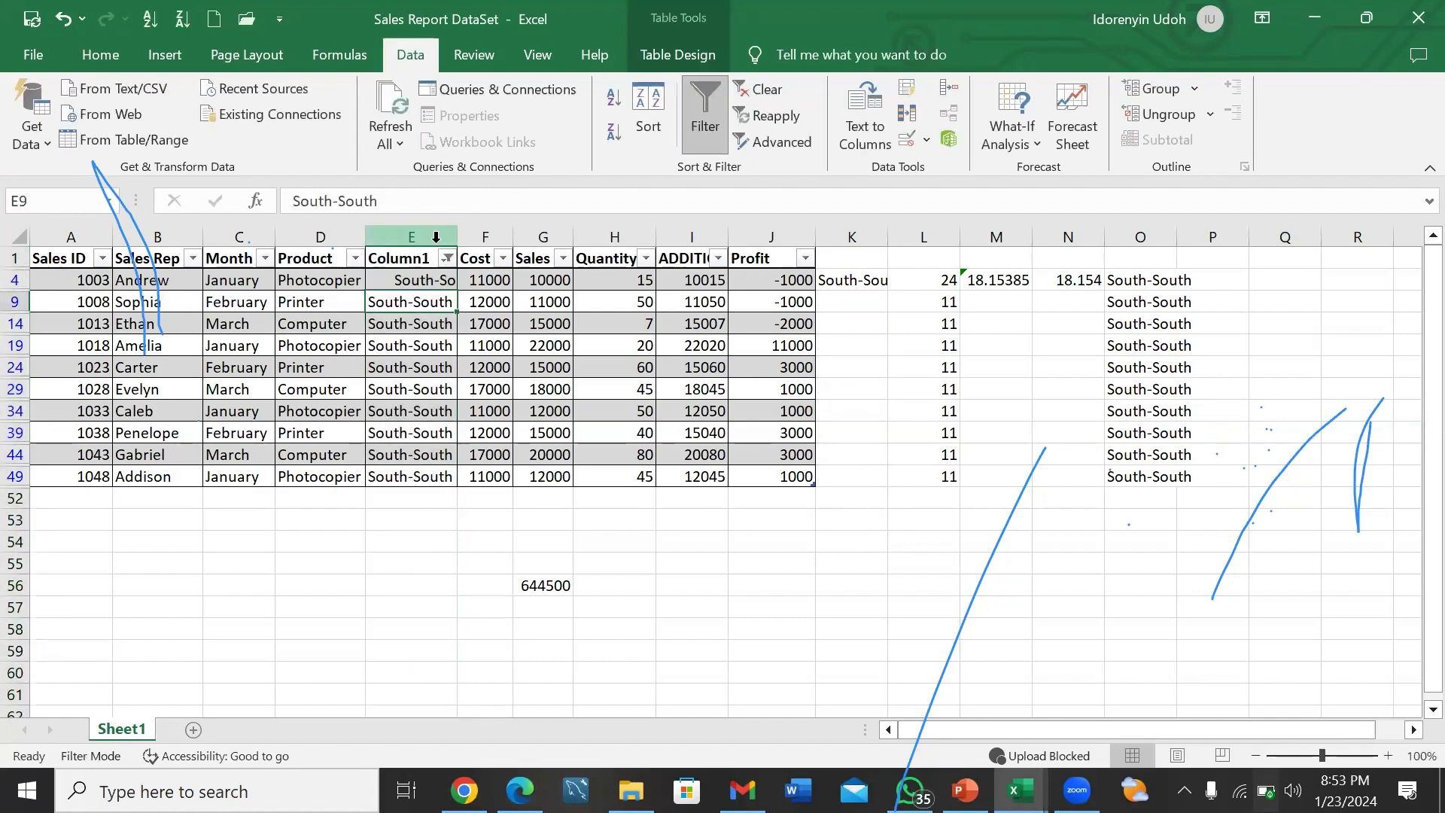
# - Clear the contents of the entire column E and undo the clearing
pyautogui.click(436, 237)
pyautogui.press('Delete')
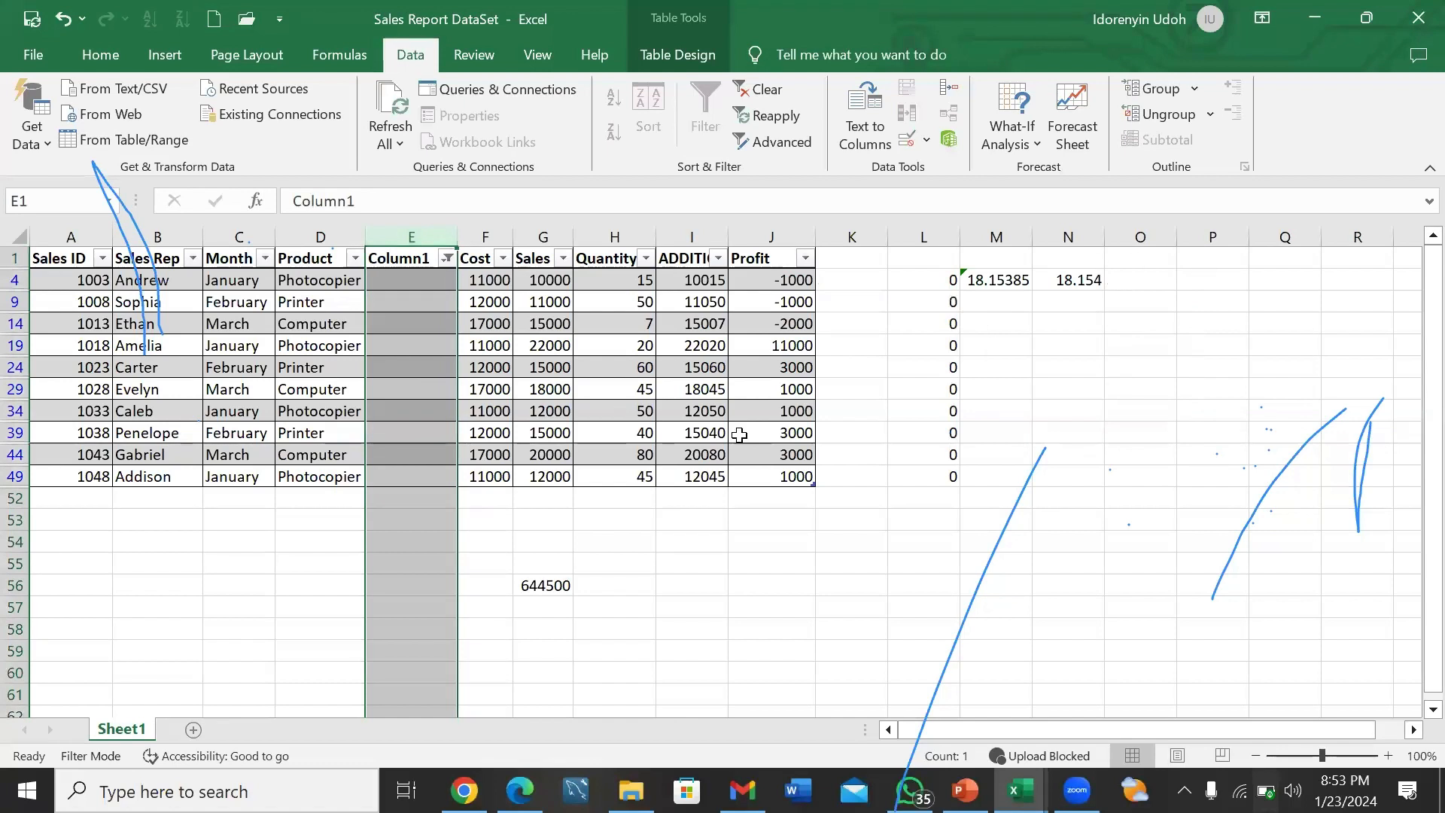
pyautogui.hotkey('ctrl', 'z')
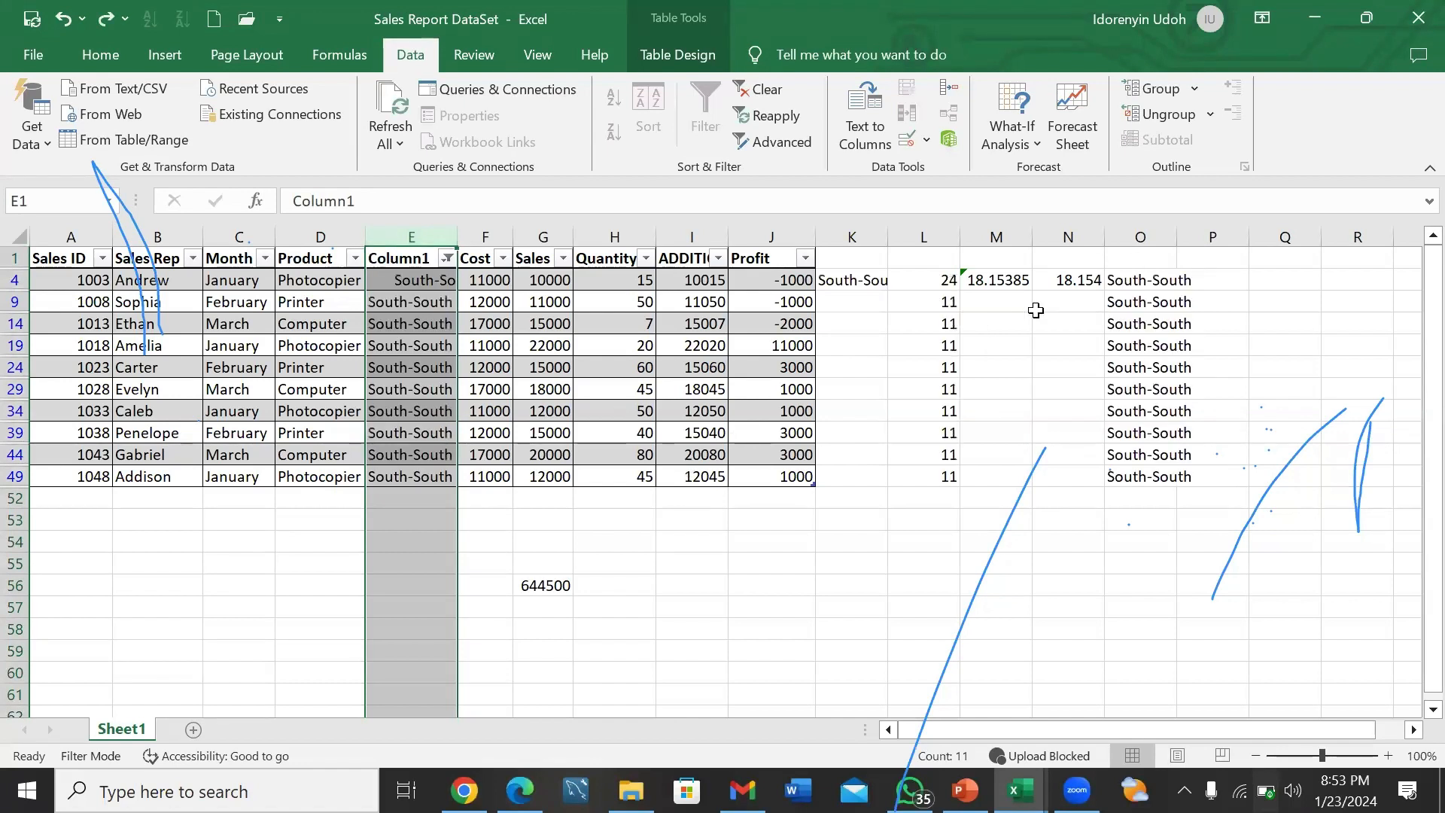
# - Copy the visible TRIM results in O4:O49 and paste them as values into column P starting at P4
pyautogui.click(1176, 285)
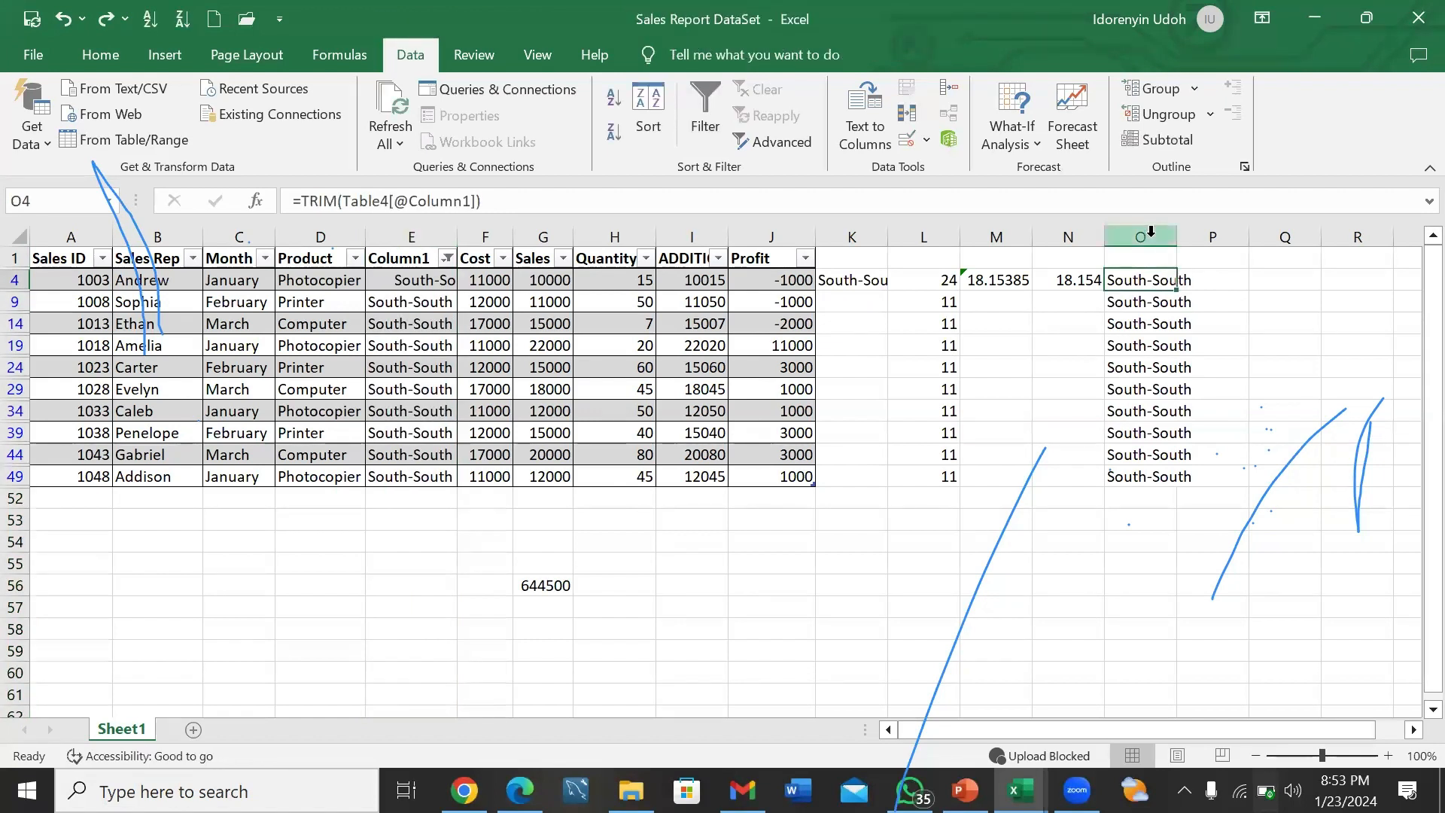
pyautogui.moveTo(1176, 289); pyautogui.dragTo(1174, 491)
pyautogui.hotkey('ctrl', 'c')
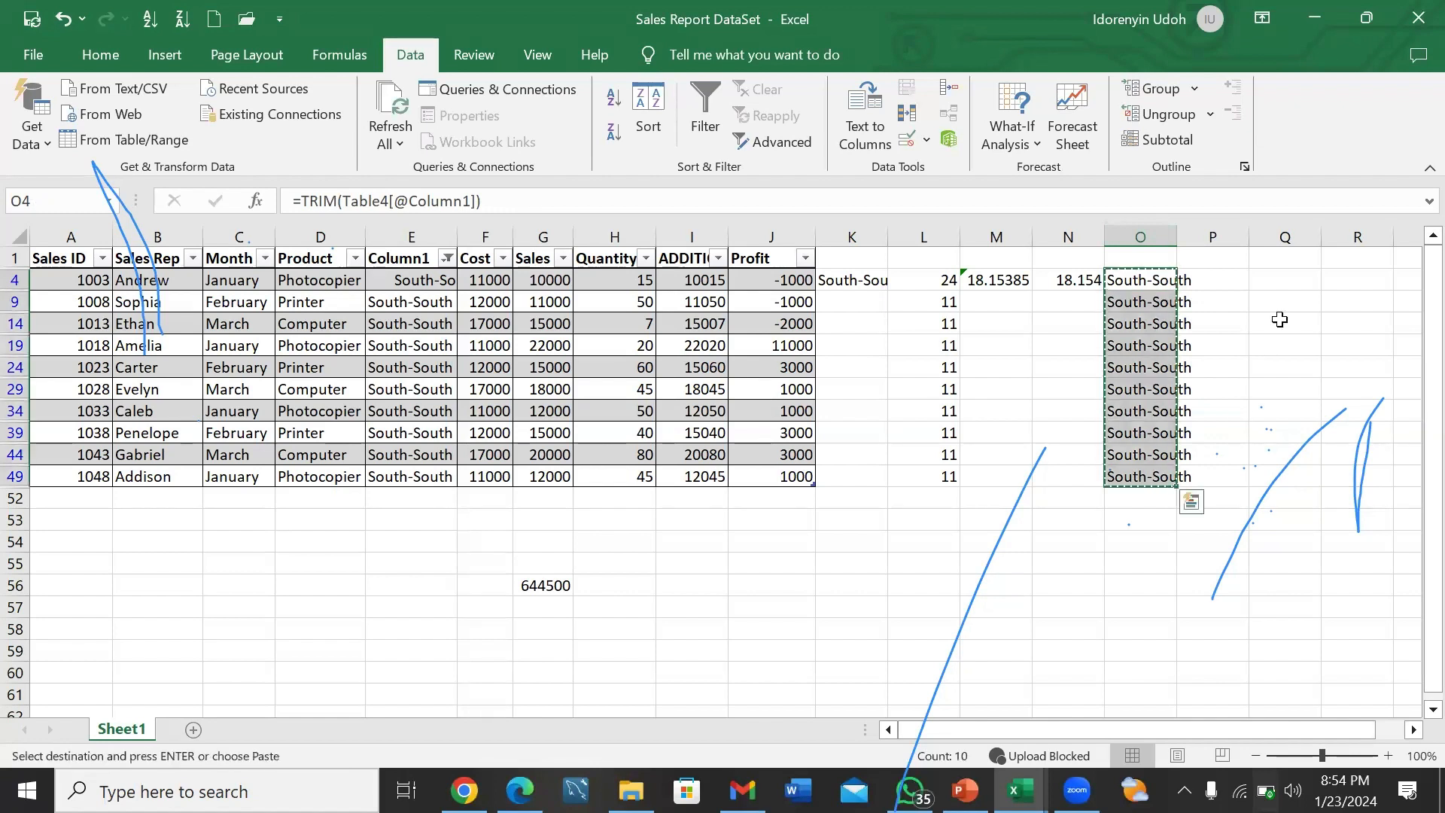
pyautogui.click(1228, 276)
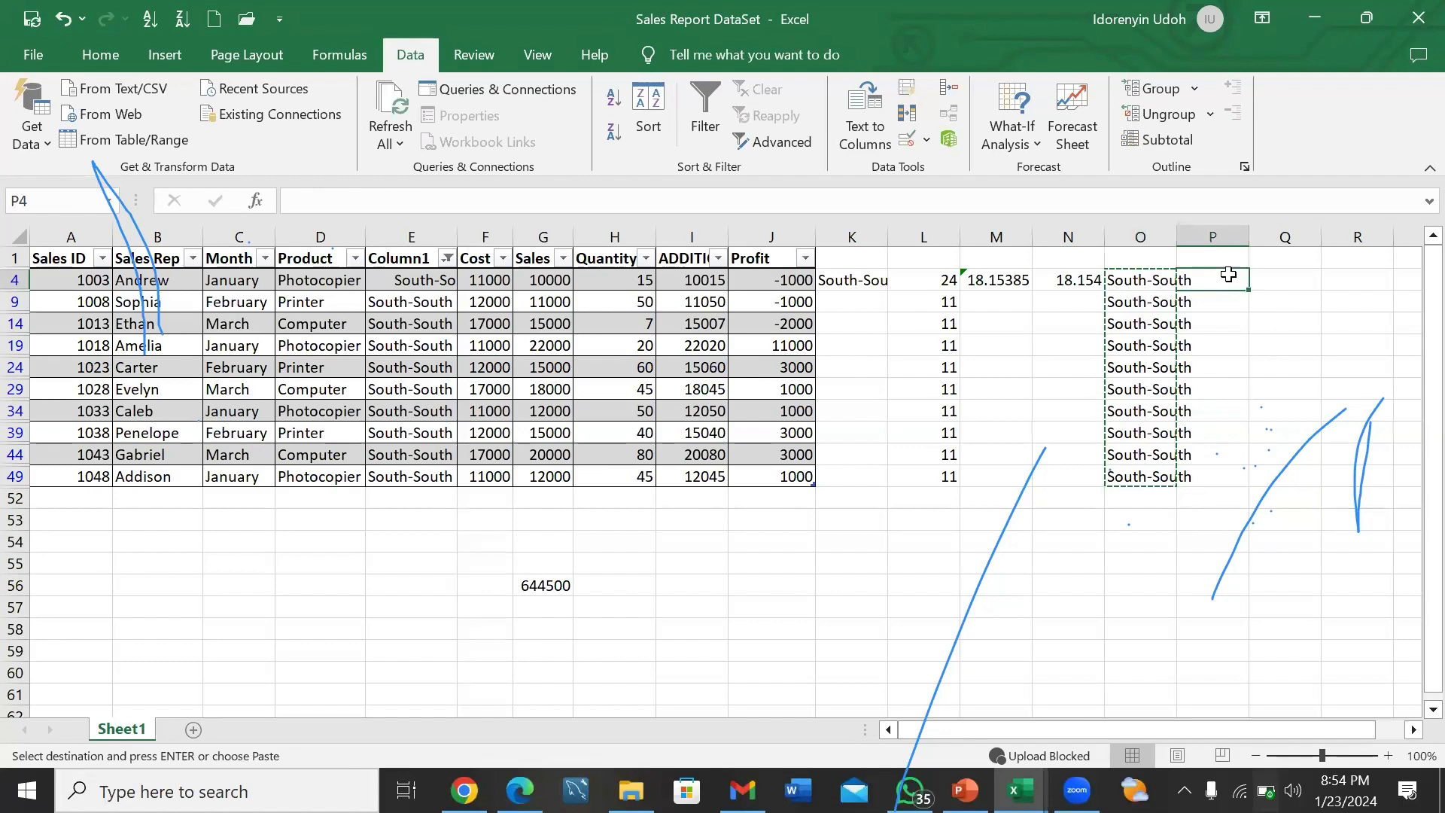
pyautogui.rightClick(1230, 282)
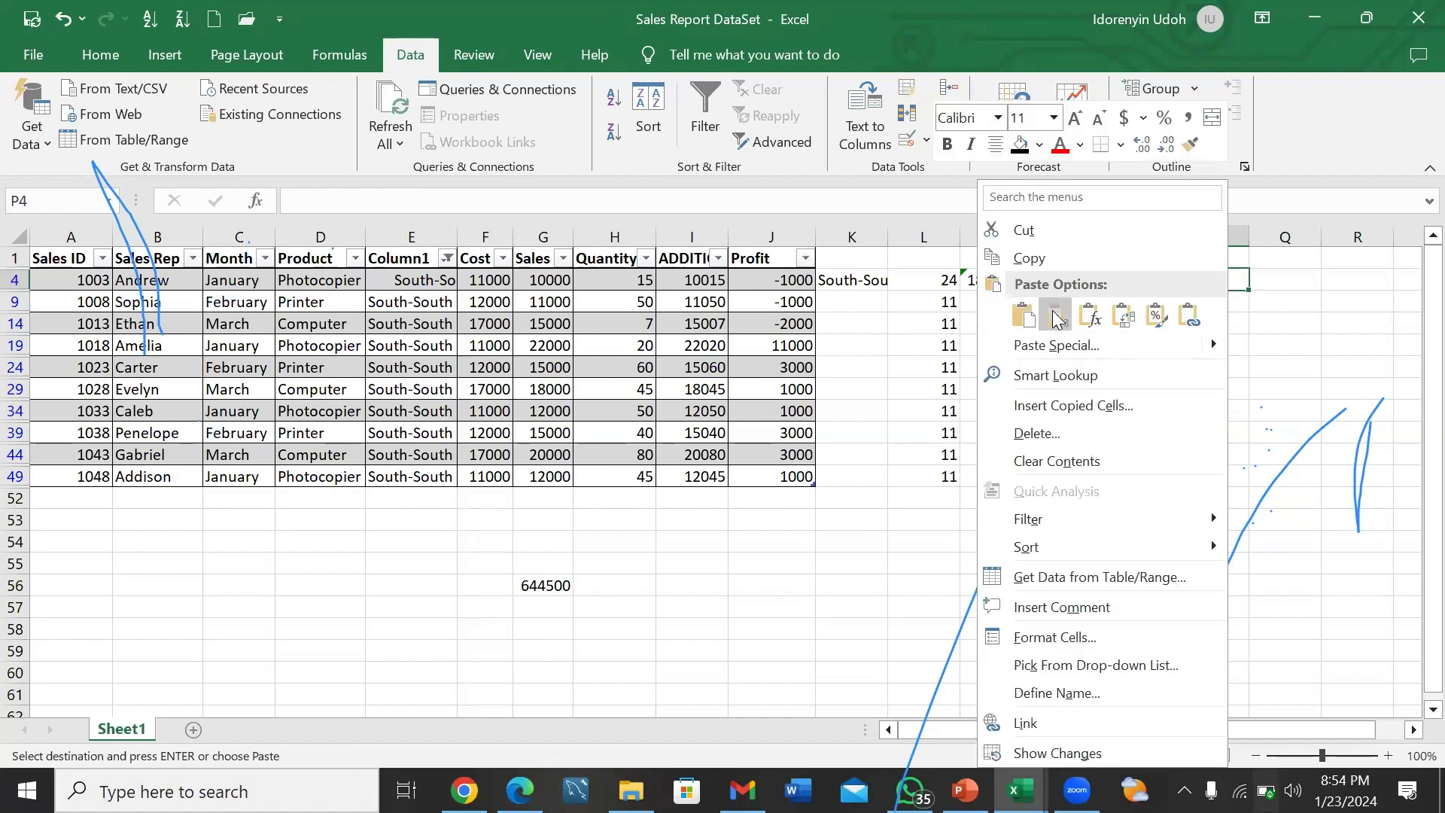
pyautogui.click(1052, 310)
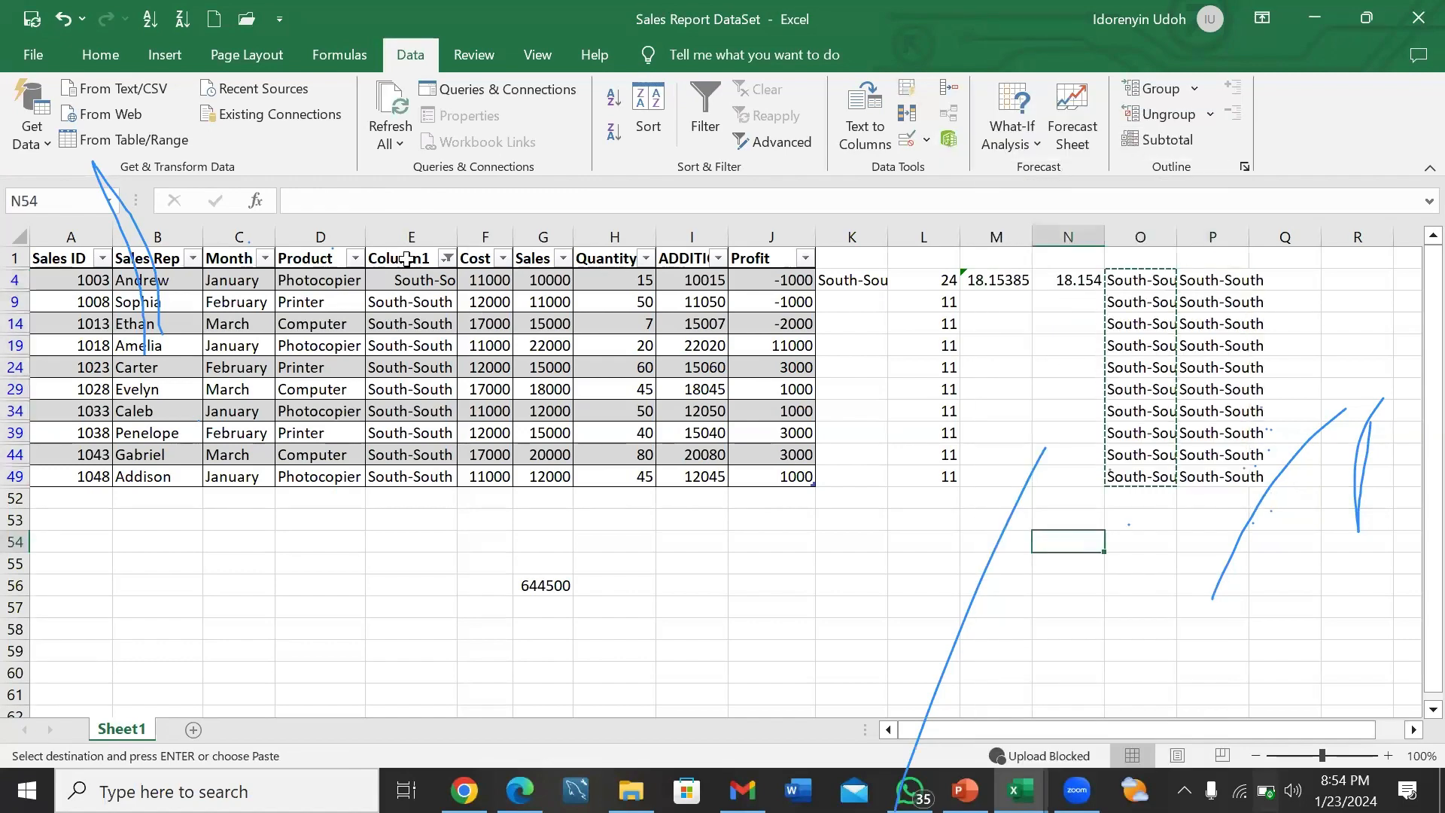
# - Clear the contents of column E and move the South-South values from P4:P49 into it starting at E4
pyautogui.click(401, 234)
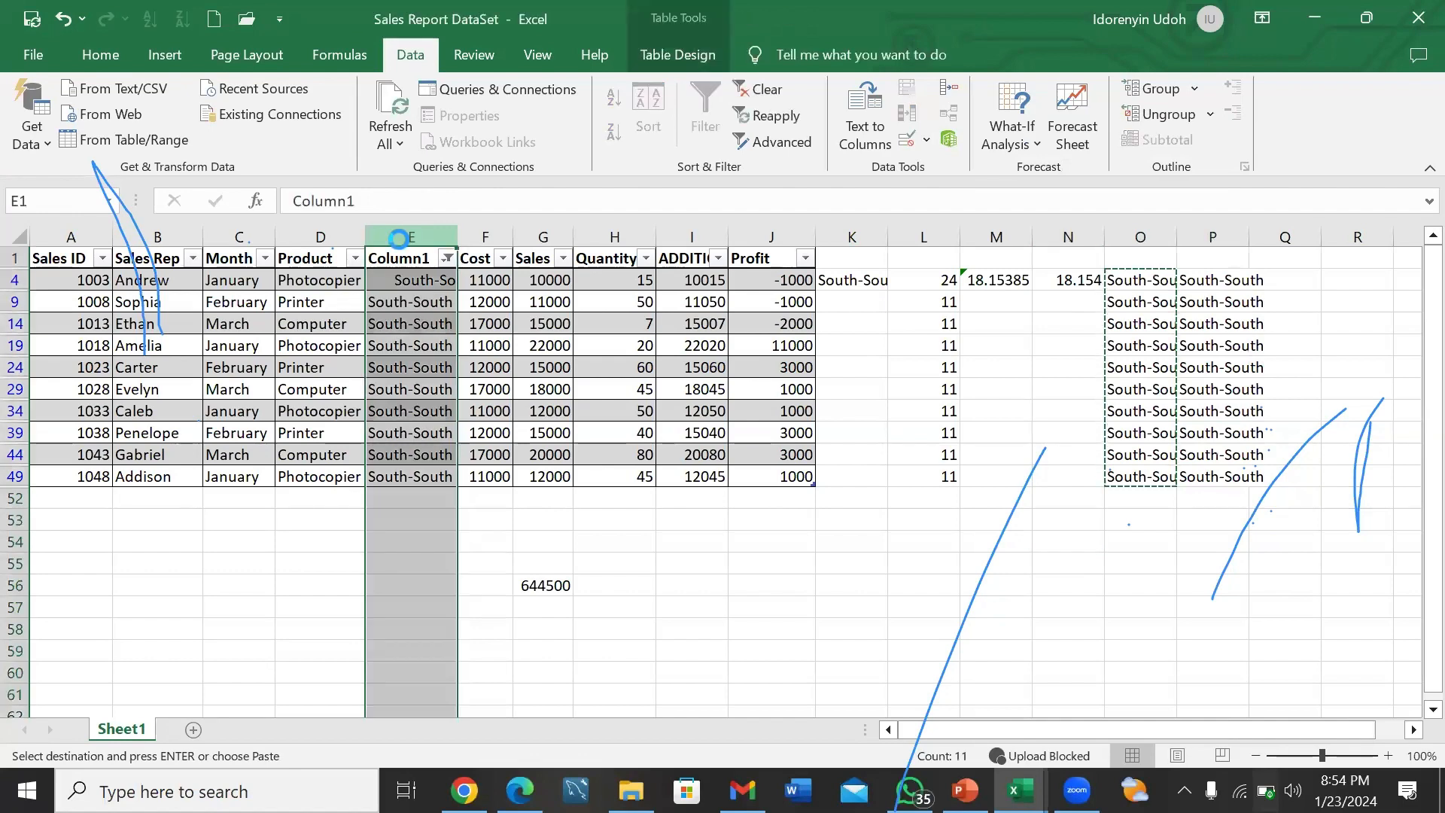
pyautogui.press('Delete')
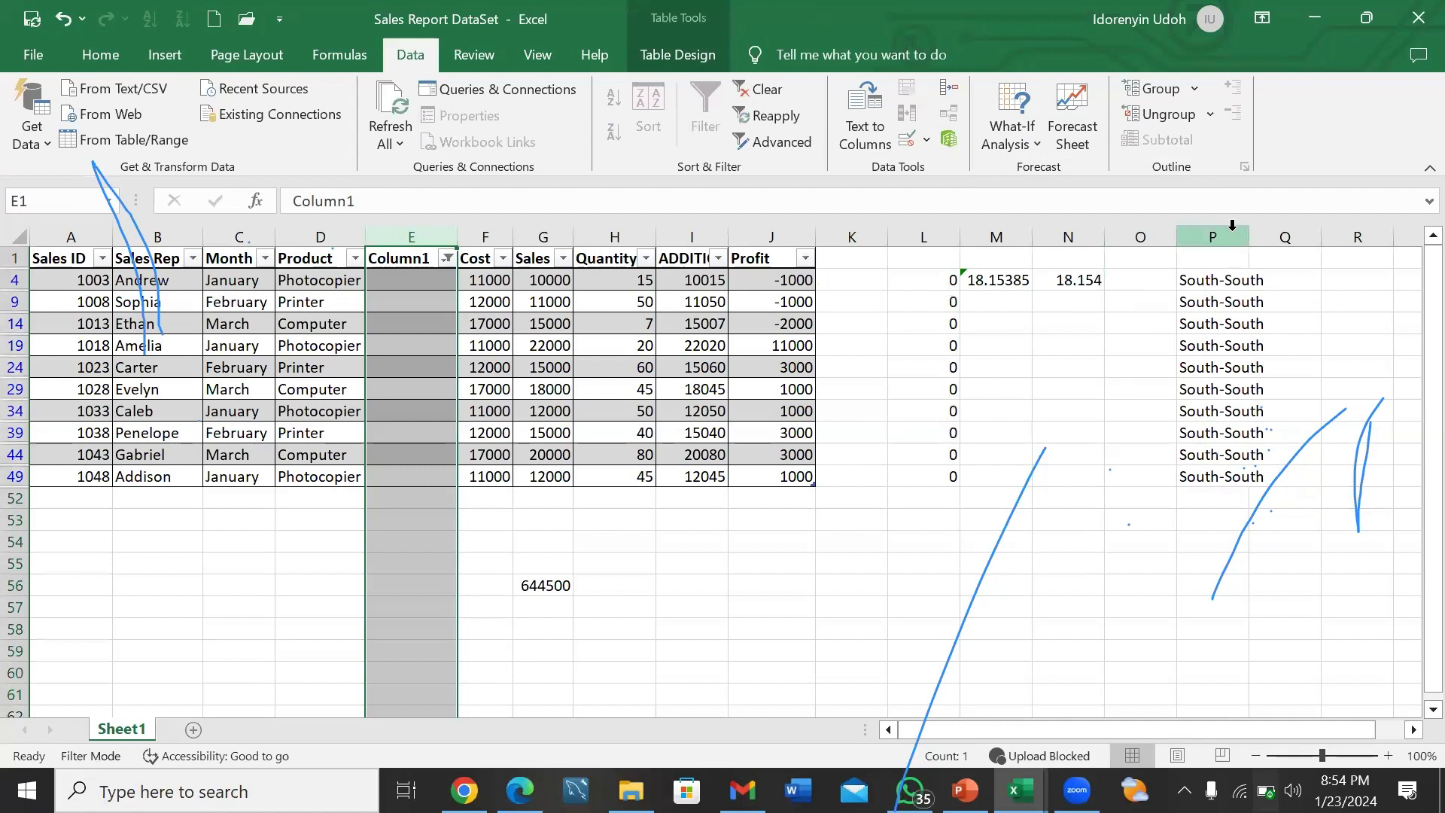
pyautogui.click(1262, 279)
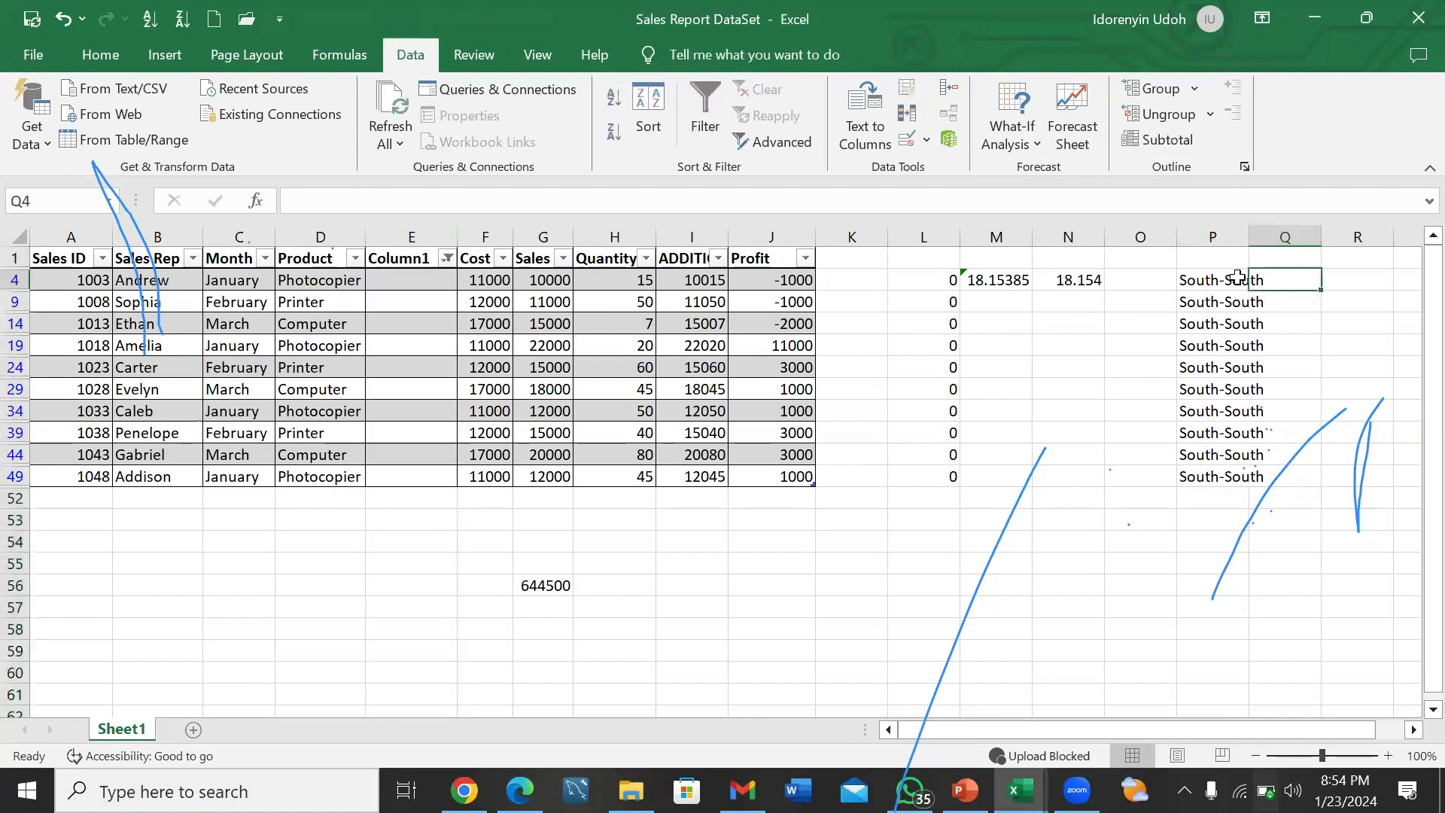
pyautogui.click(1237, 277)
pyautogui.moveTo(1246, 286); pyautogui.dragTo(1251, 478)
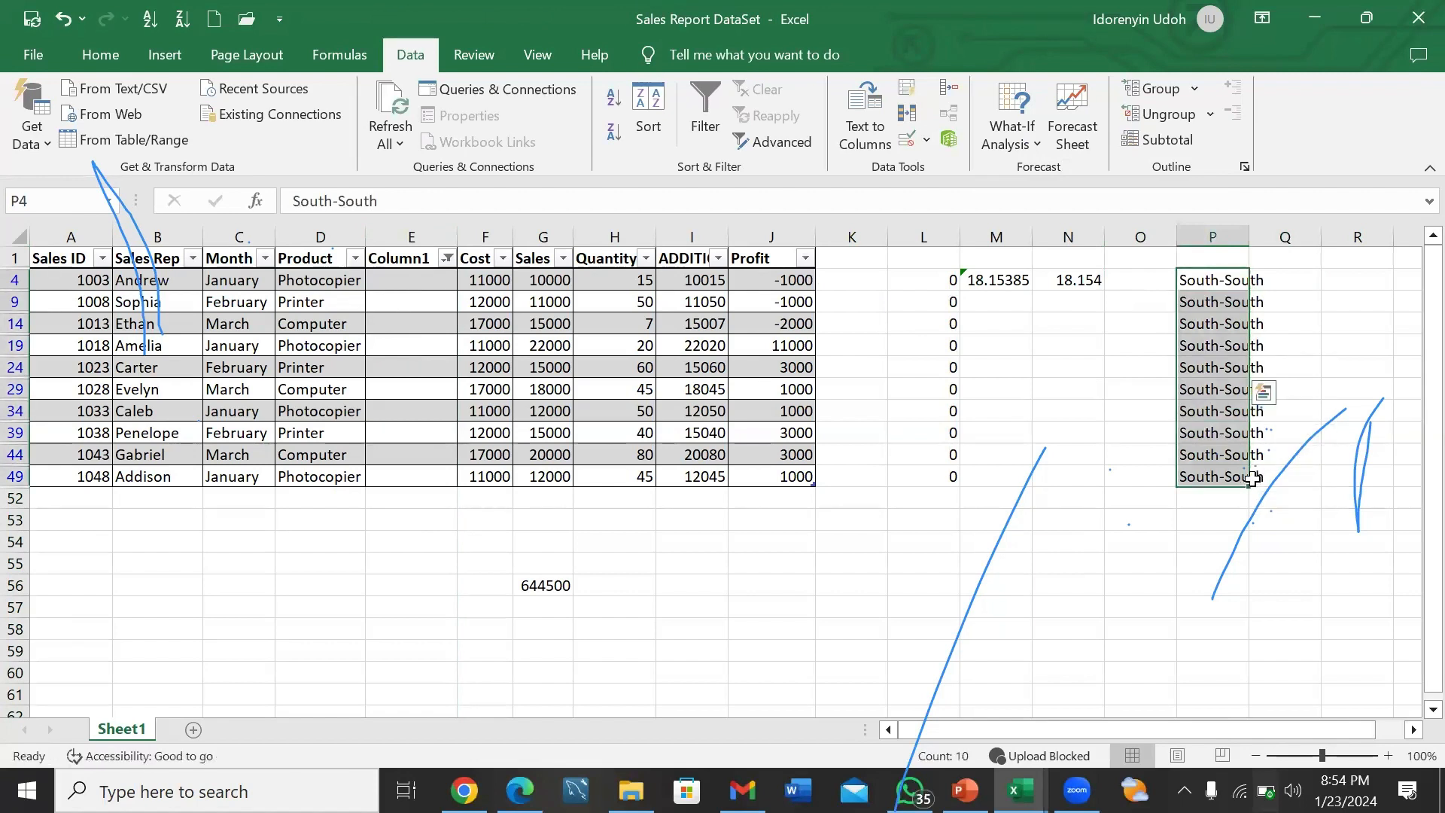
pyautogui.hotkey('ctrl', 'c')
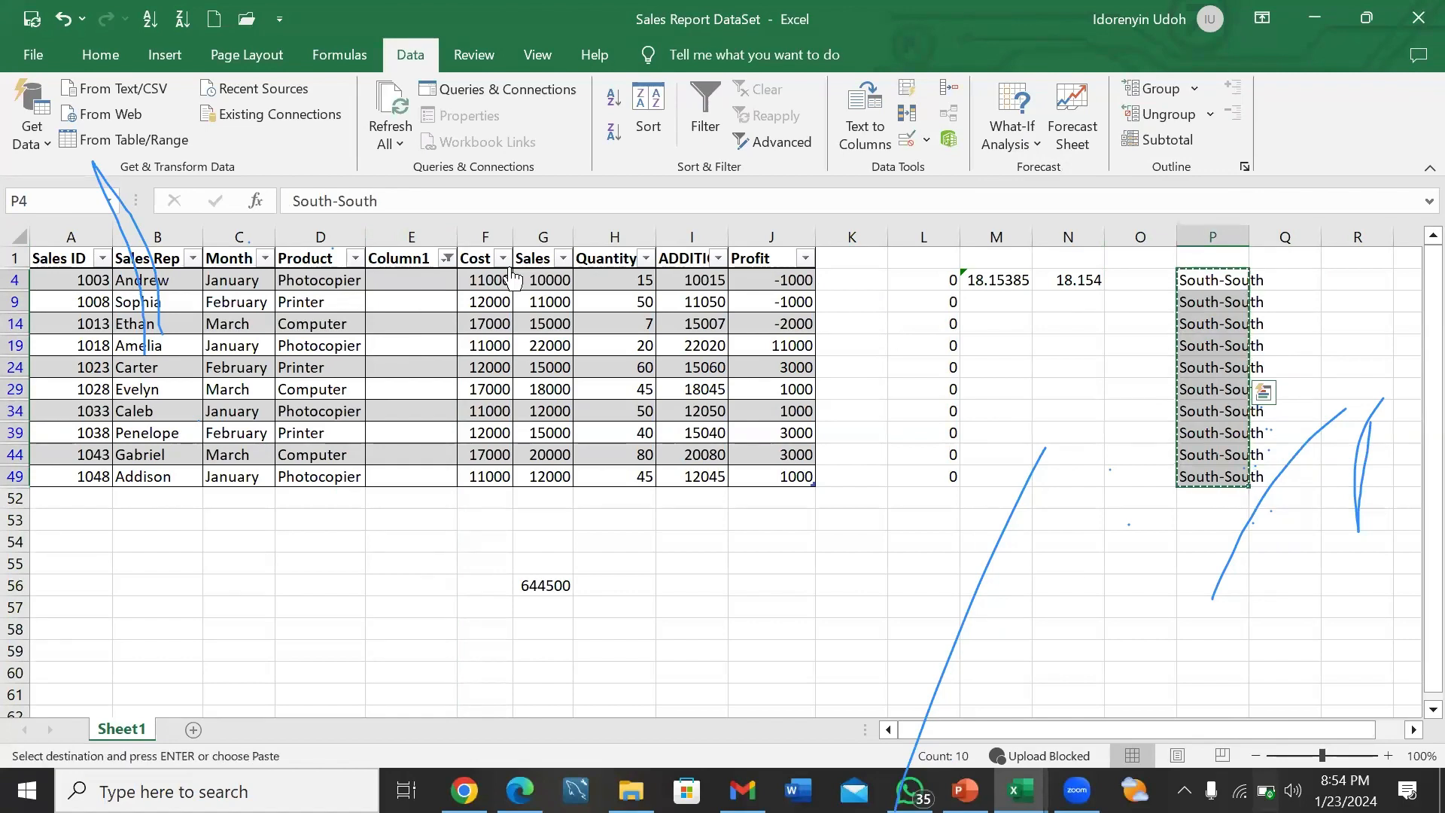
pyautogui.click(412, 283)
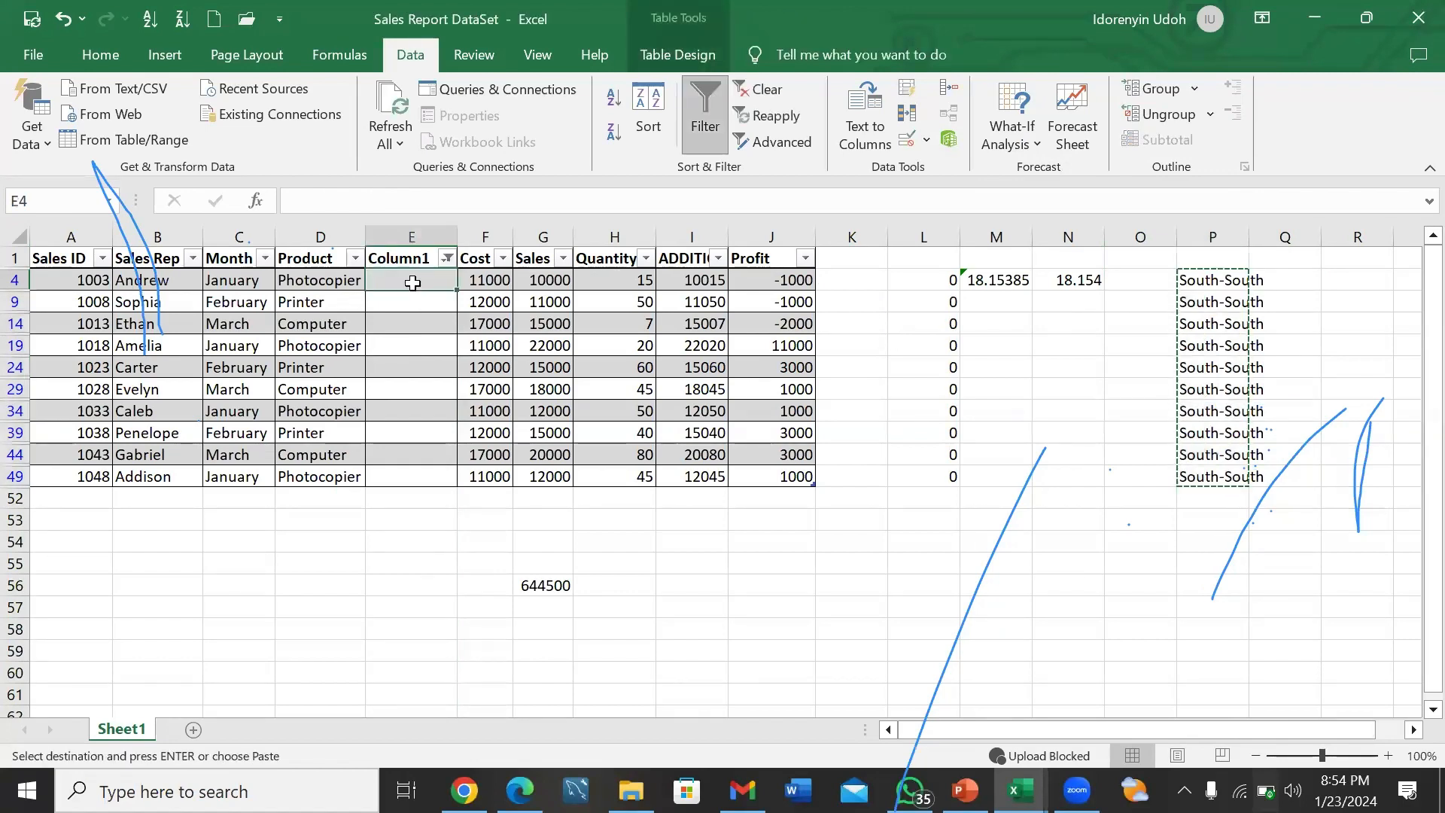
pyautogui.hotkey('ctrl', 'v')
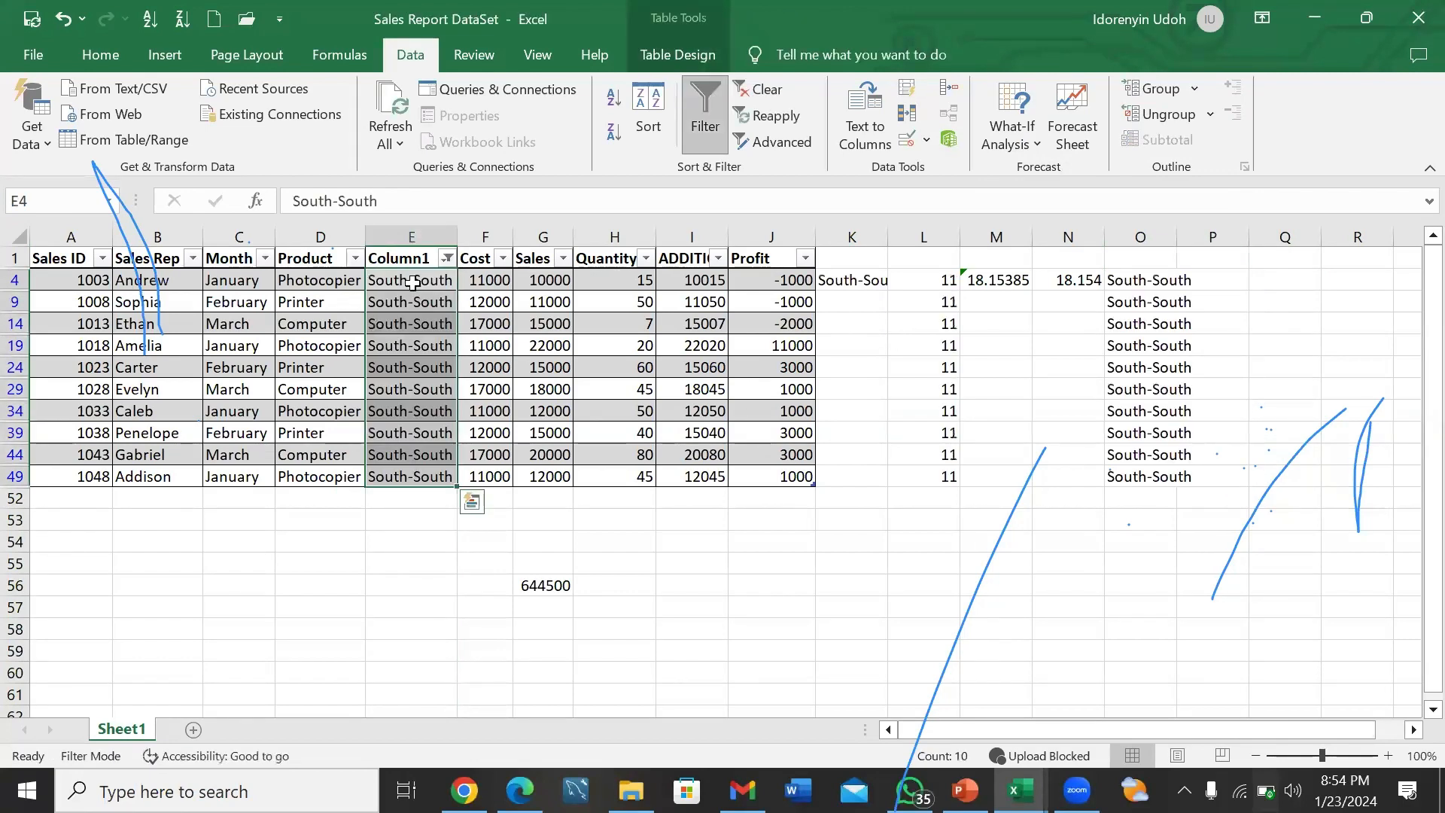